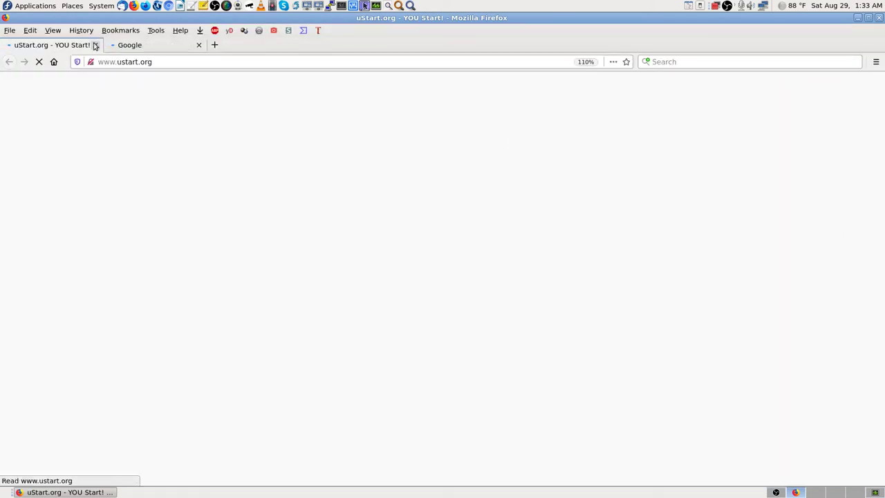
# - Close the uStart tab, show the Bookmarks Toolbar, and open the live stream bookmark
pyautogui.click(95, 44)
pyautogui.rightClick(566, 43)
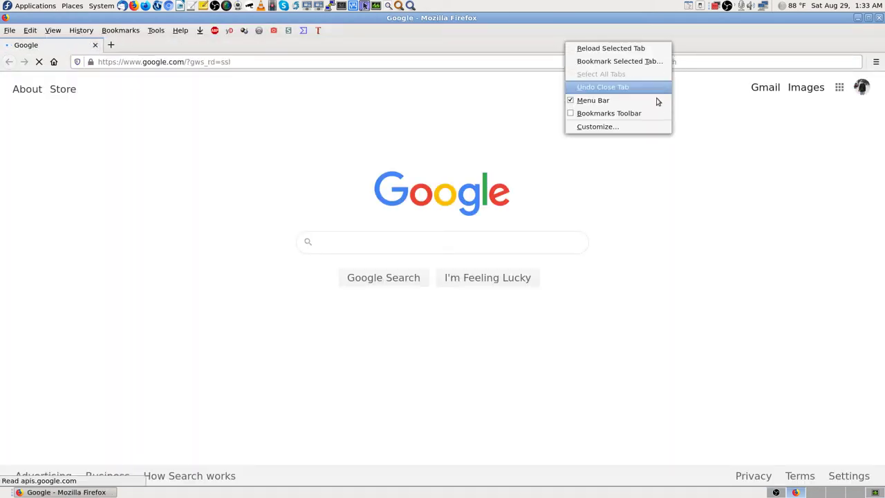
pyautogui.click(638, 114)
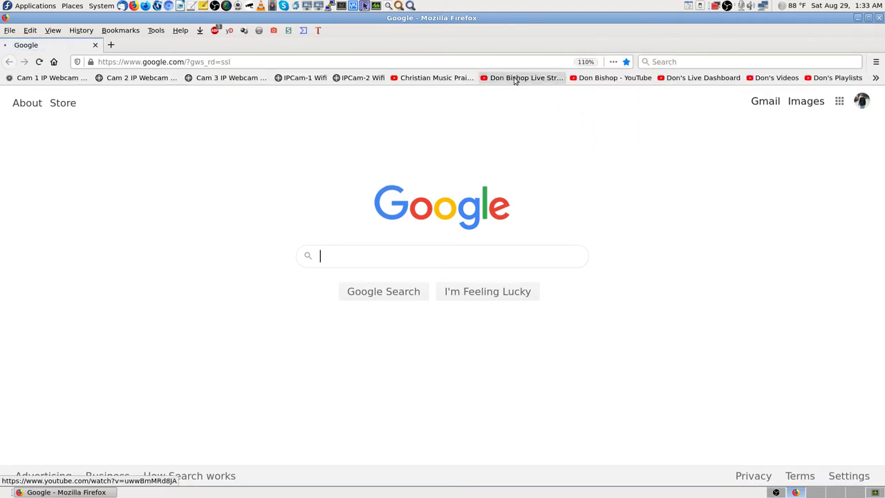
pyautogui.click(514, 80)
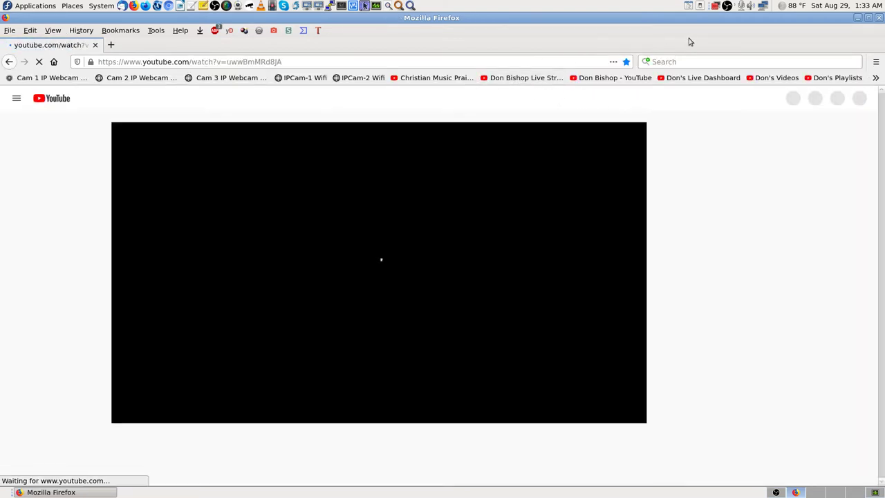
pyautogui.rightClick(689, 42)
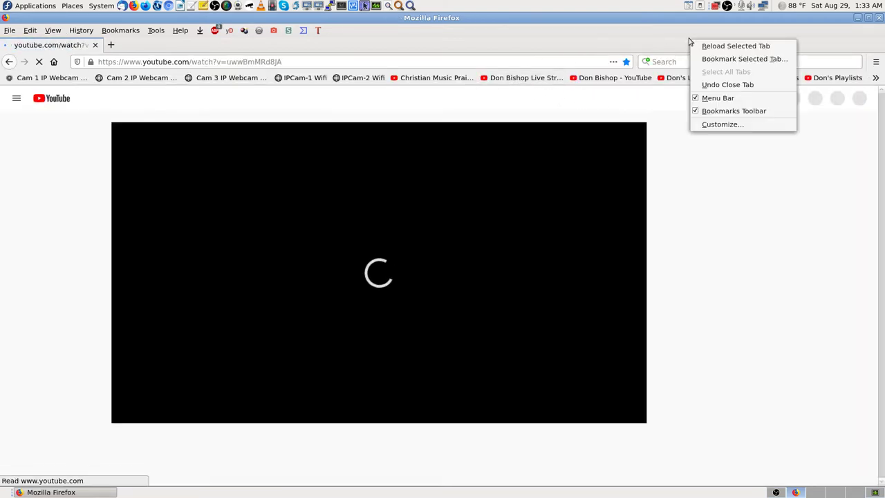
pyautogui.press('Escape')
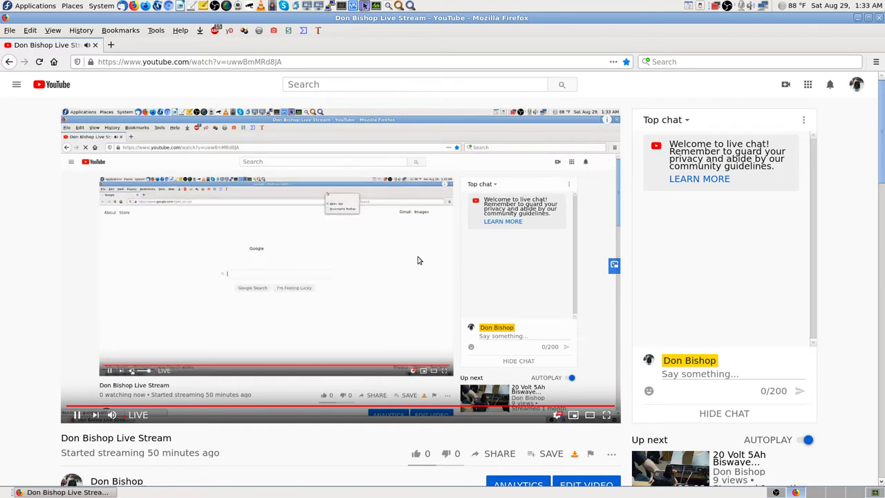
# - Lower the volume, pause the live stream, and switch to the empty Workspace 5
pyautogui.press('XF86AudioLowerVolume')
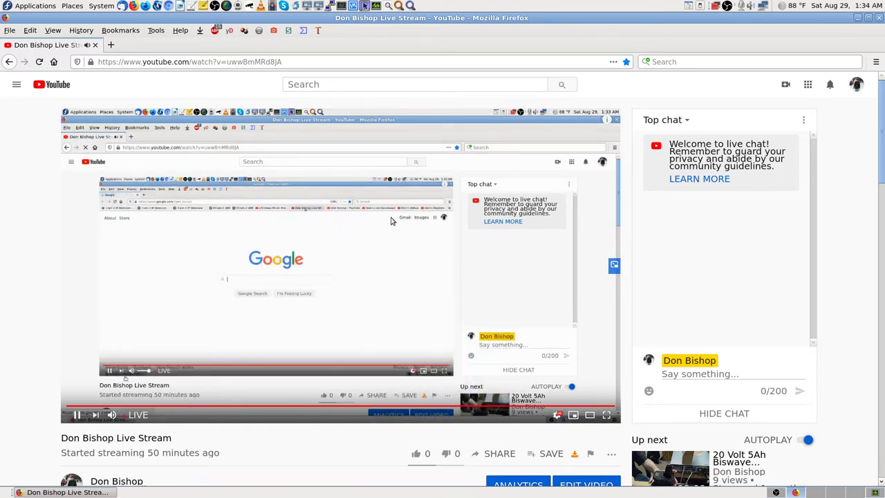
pyautogui.click(189, 267)
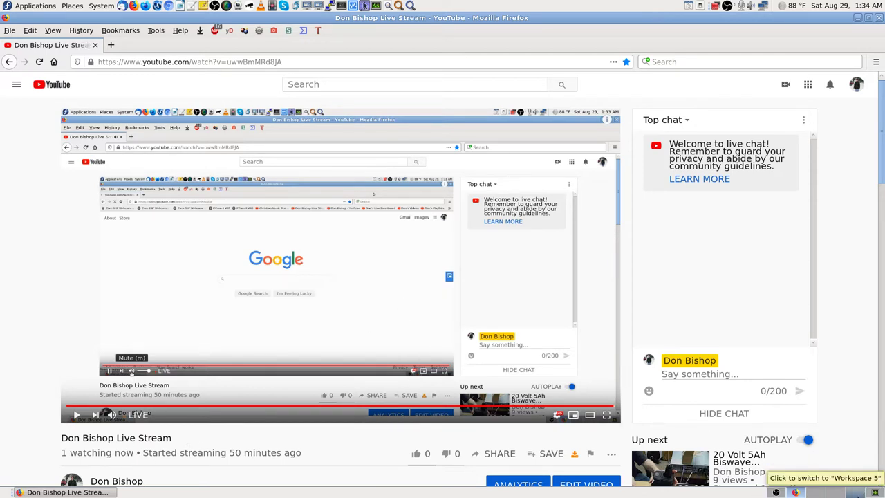
pyautogui.click(854, 492)
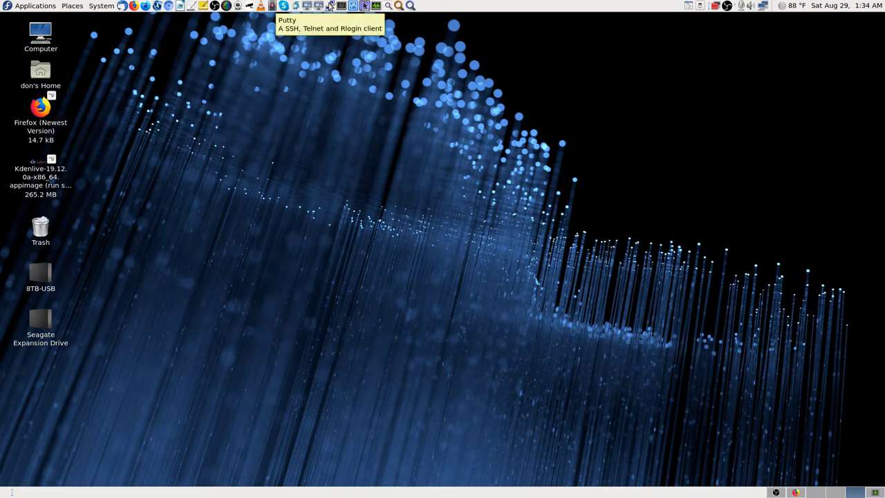
# - Launch Remote Desktop Viewer and connect over VNC to host 192.168.0.114:1
pyautogui.click(321, 7)
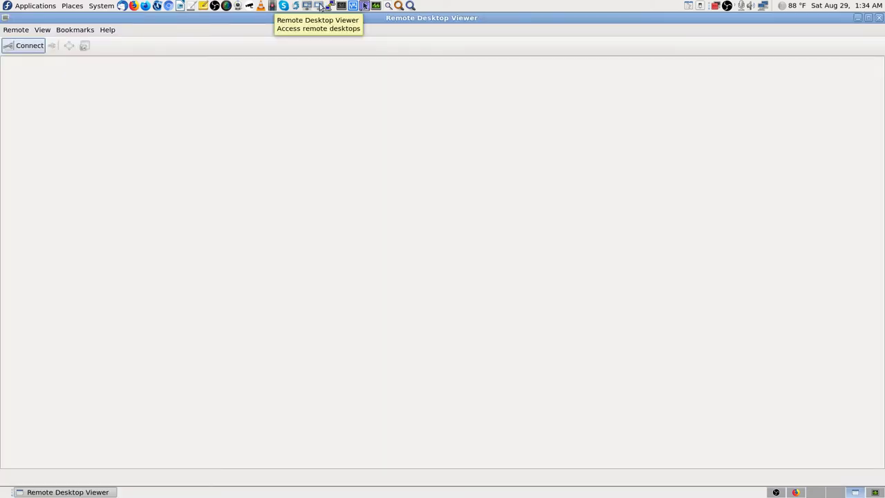
pyautogui.click(29, 46)
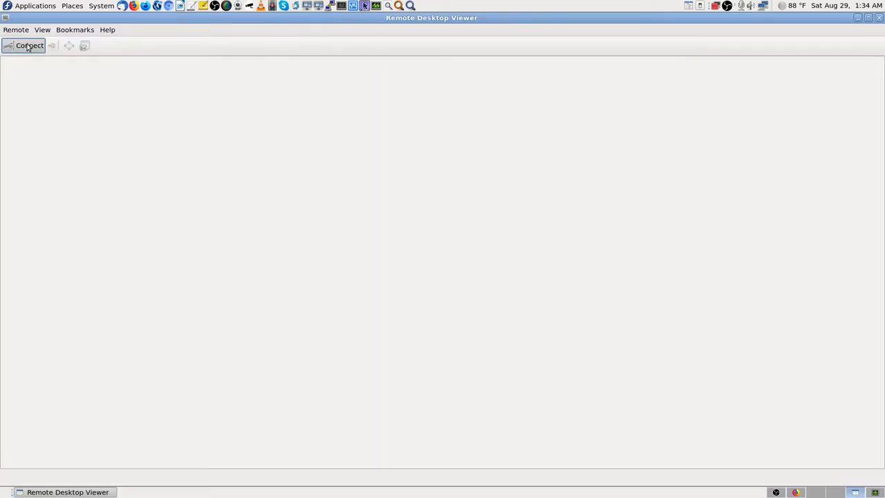
pyautogui.click(545, 201)
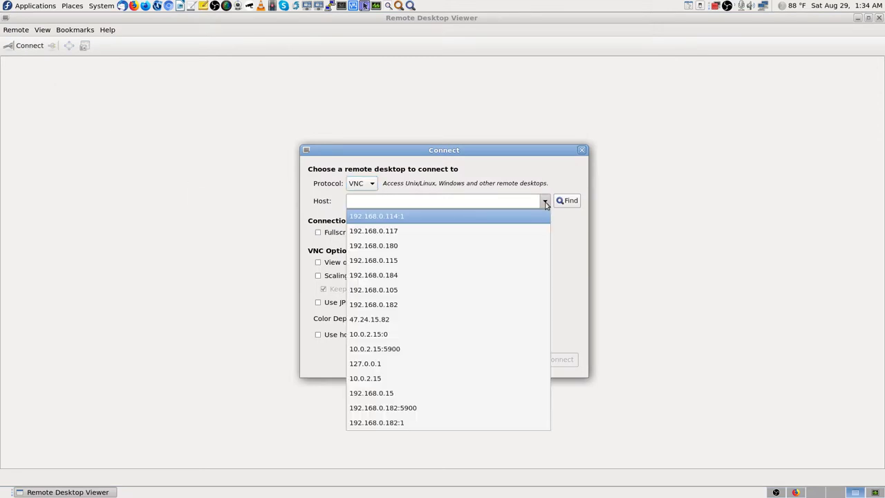
pyautogui.click(414, 213)
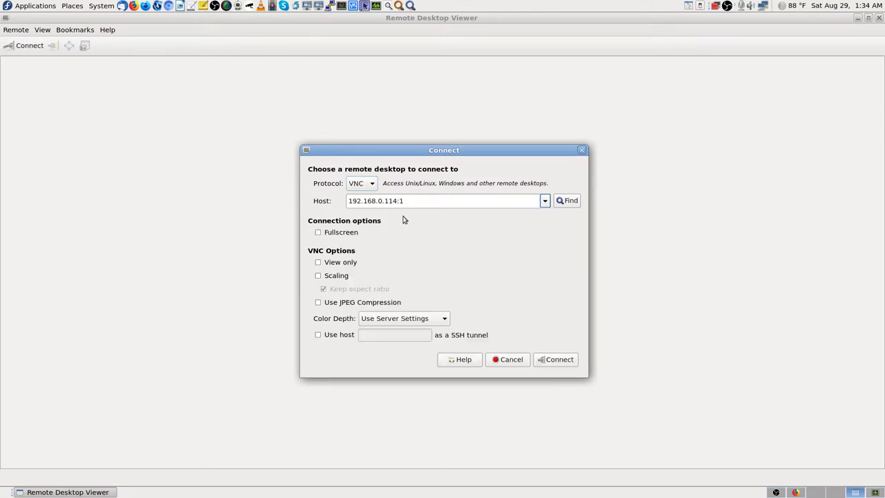
pyautogui.click(563, 360)
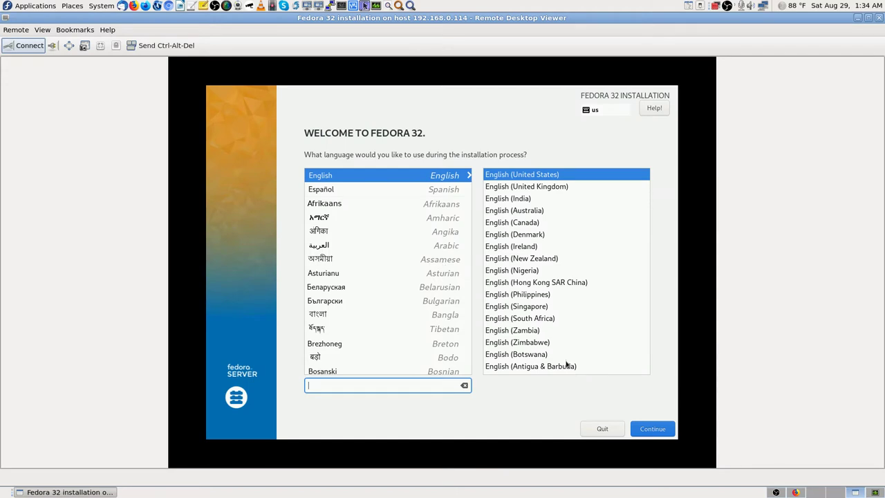
# - Scale the remote installer screen to fit the window, leaving View menu options unchanged
pyautogui.click(100, 46)
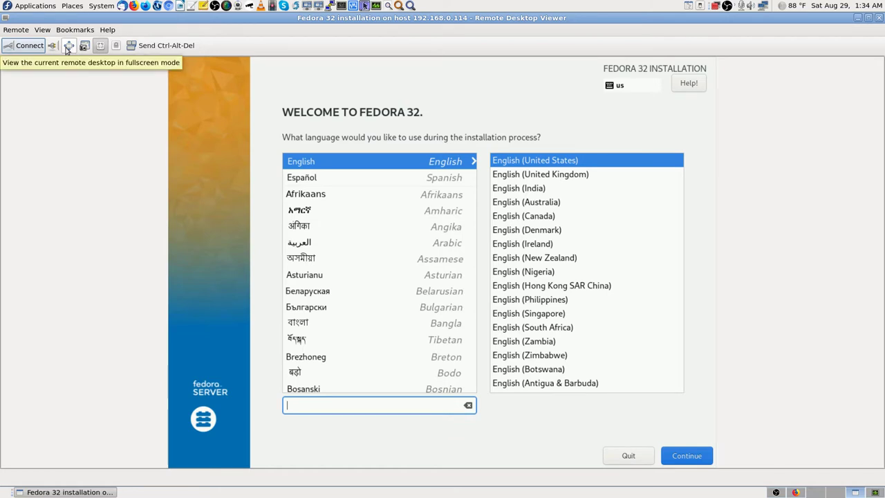
pyautogui.click(42, 30)
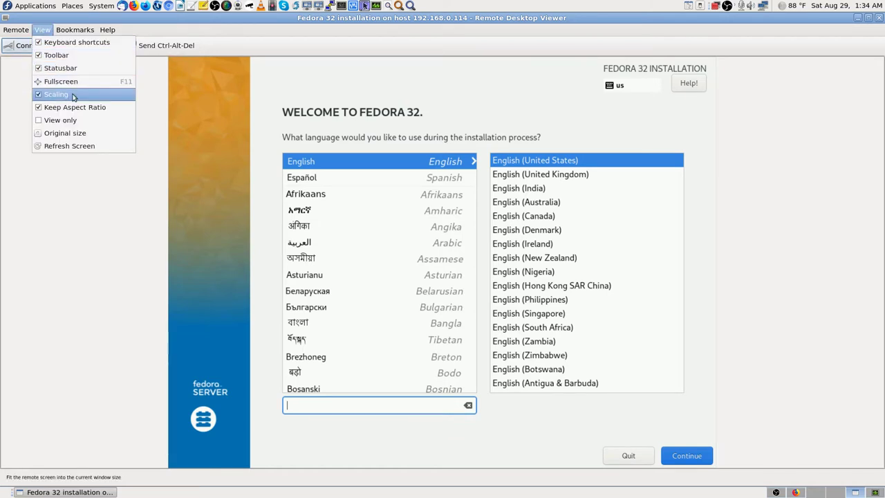
pyautogui.click(86, 325)
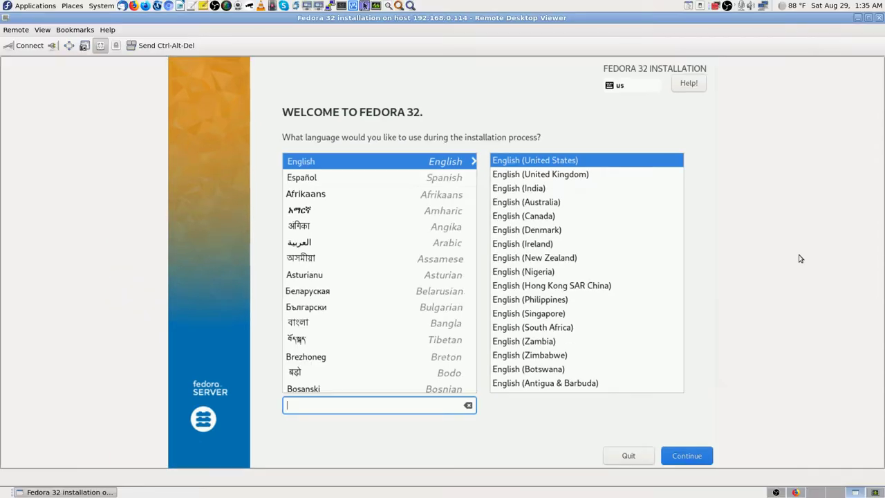
# - Check OBS, close the Firefox YouTube window, and return to the installer's workspace
pyautogui.click(775, 492)
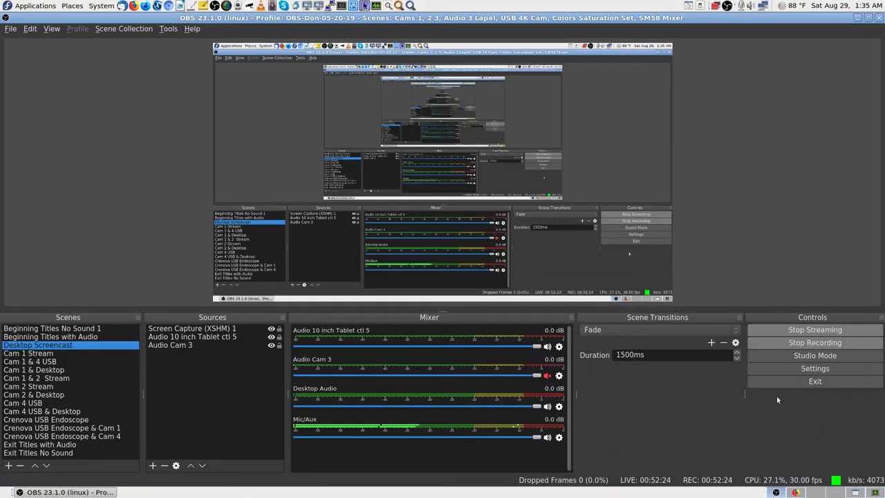
pyautogui.click(796, 492)
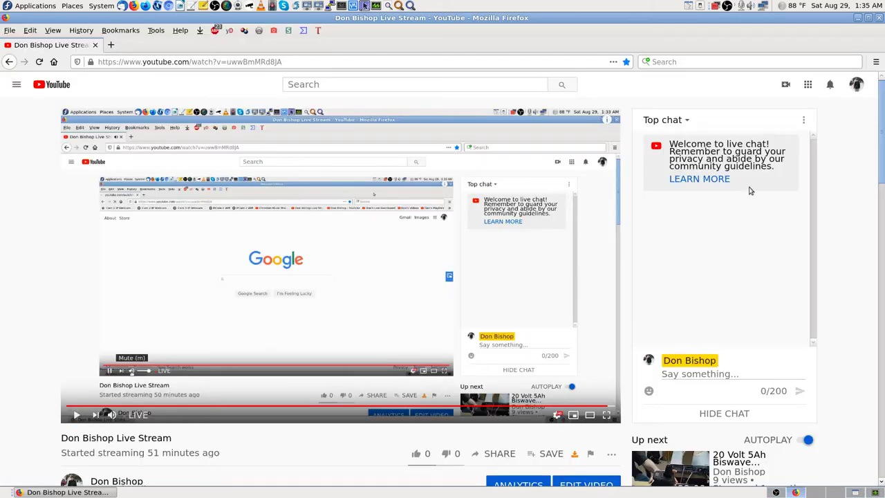
pyautogui.click(879, 17)
pyautogui.click(875, 491)
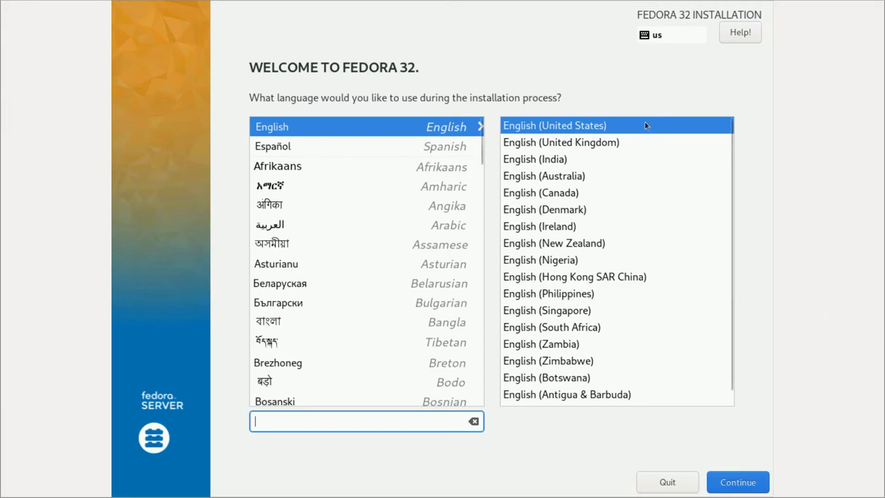
# - Keep English (United States) as the language and continue to the Installation Summary
pyautogui.click(761, 486)
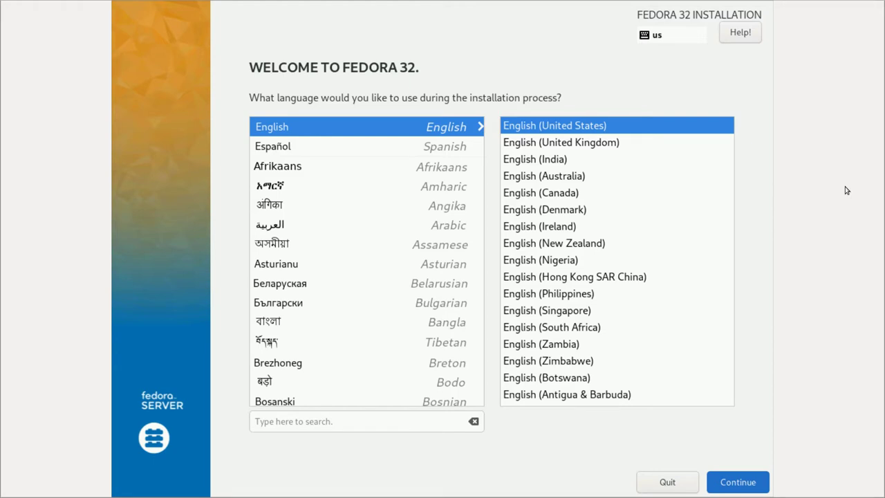
pyautogui.press('Return')
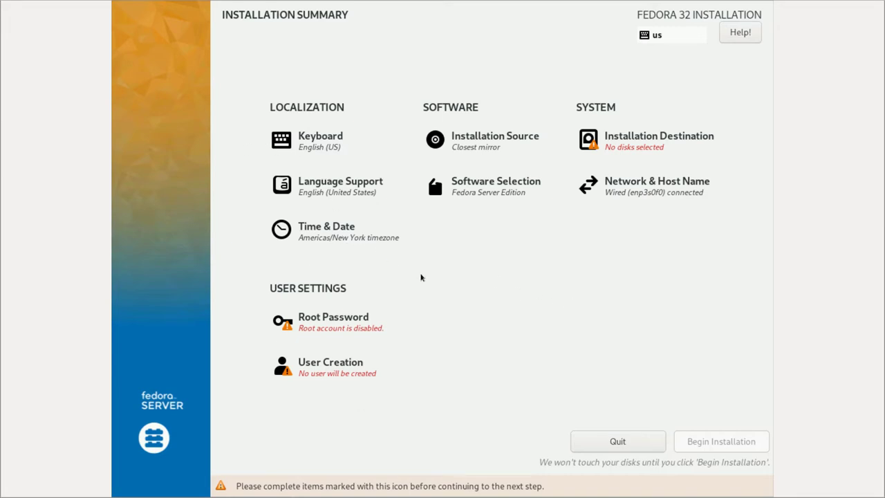
# - Open Time & Date and pick Chicago from the City list
pyautogui.click(323, 234)
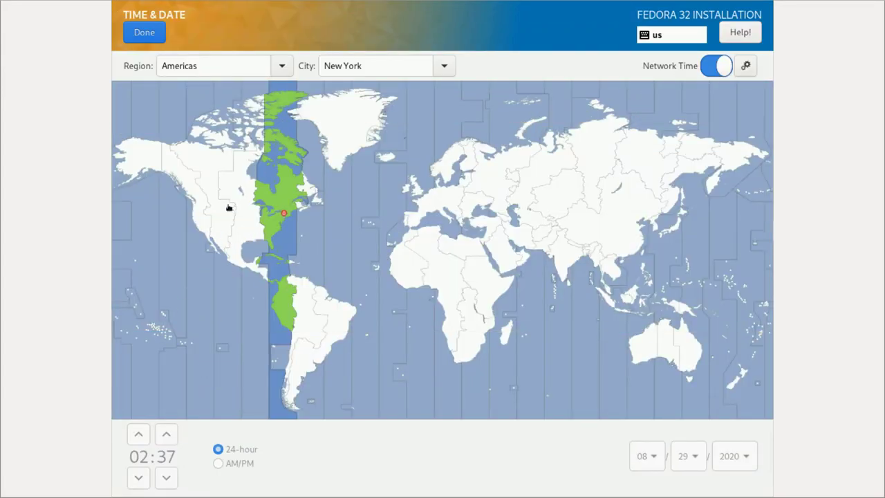
pyautogui.click(446, 67)
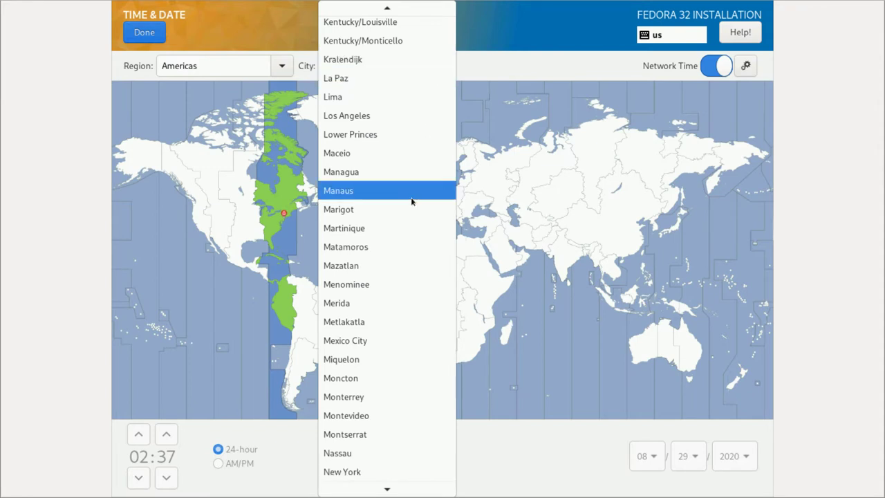
pyautogui.scroll(-3, 411, 201)
pyautogui.scroll(5, 412, 202)
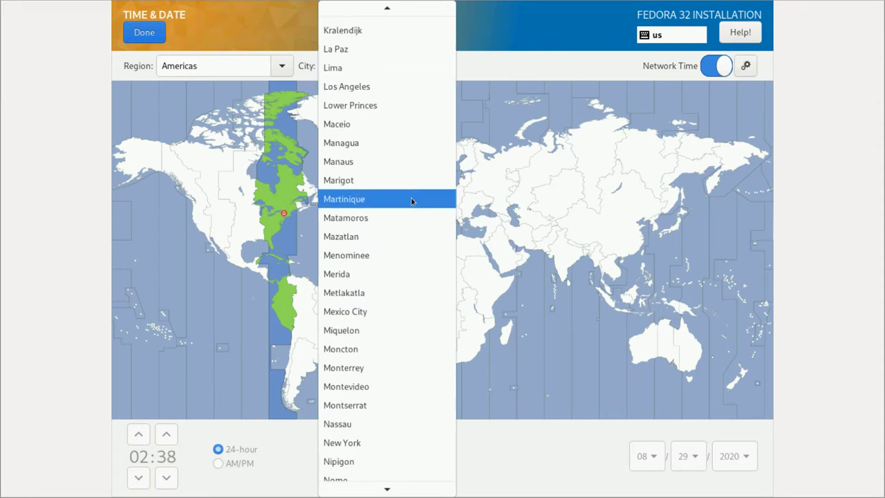
pyautogui.scroll(2, 411, 201)
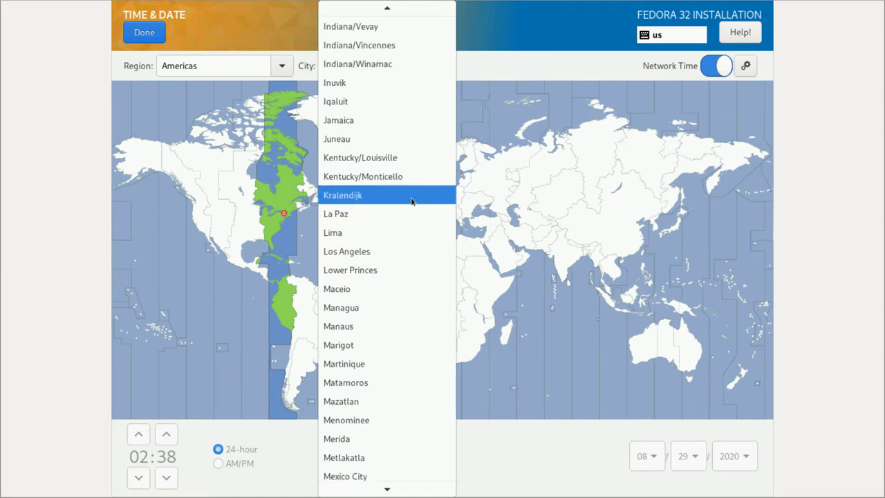
pyautogui.scroll(-8, 412, 201)
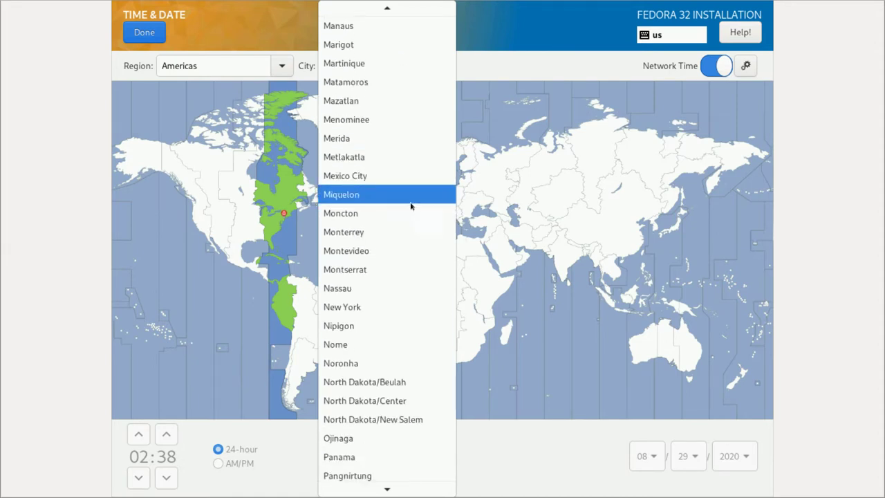
pyautogui.scroll(-5, 411, 205)
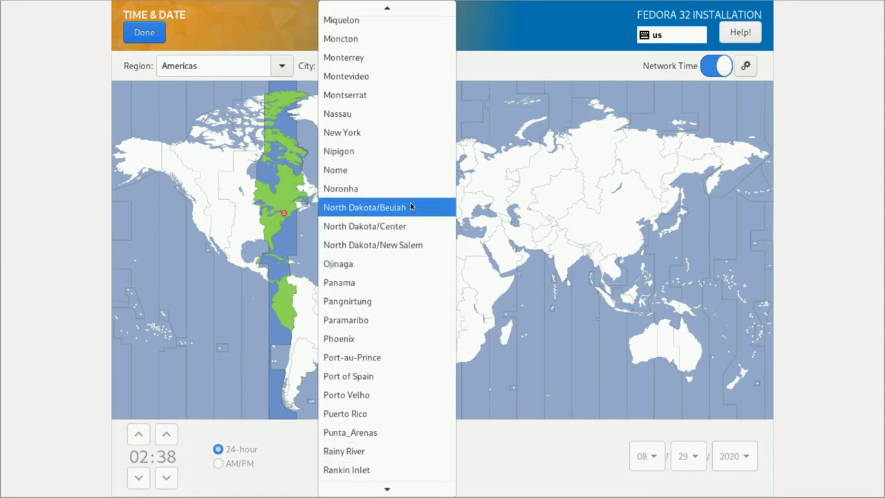
pyautogui.scroll(-6, 410, 205)
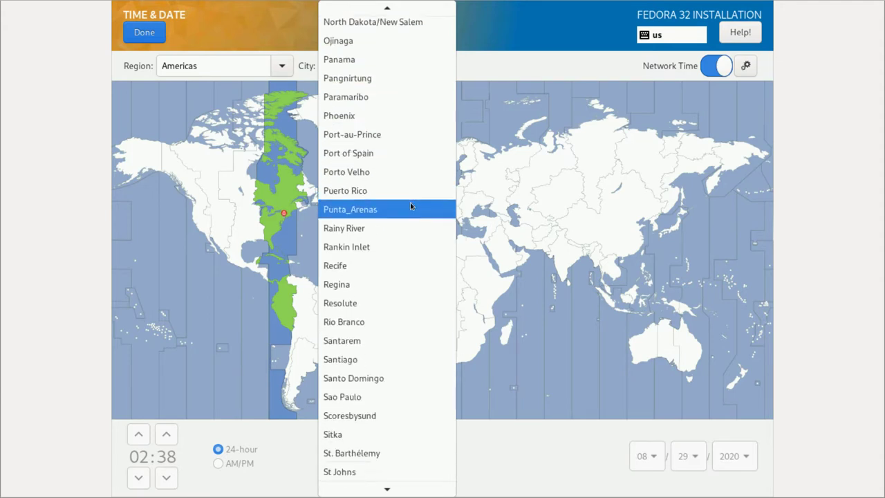
pyautogui.scroll(-6, 409, 206)
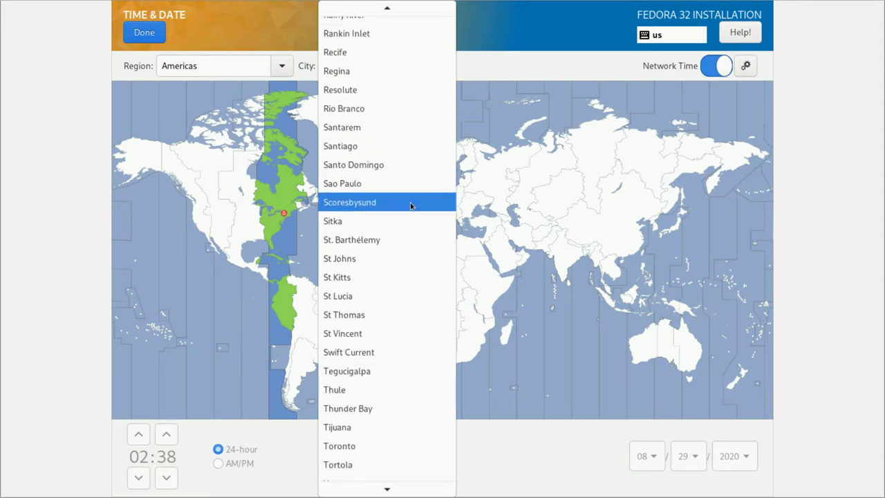
pyautogui.scroll(-3, 410, 205)
pyautogui.scroll(3, 410, 205)
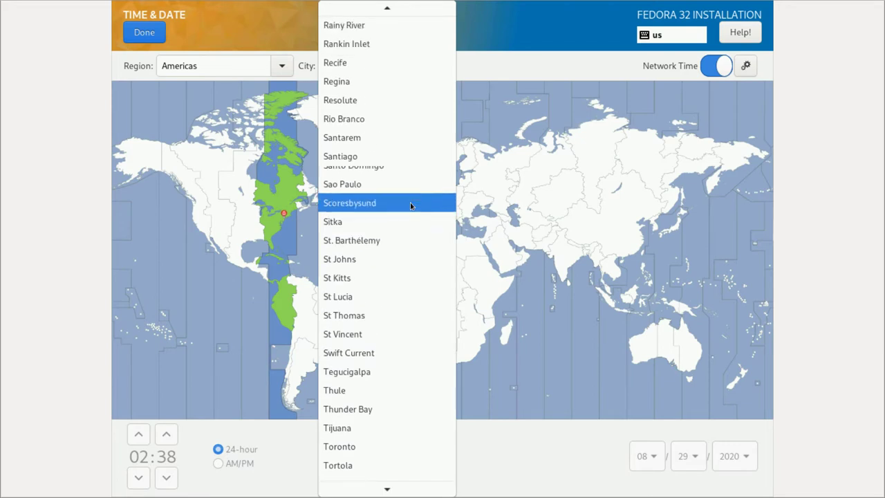
pyautogui.scroll(8, 410, 205)
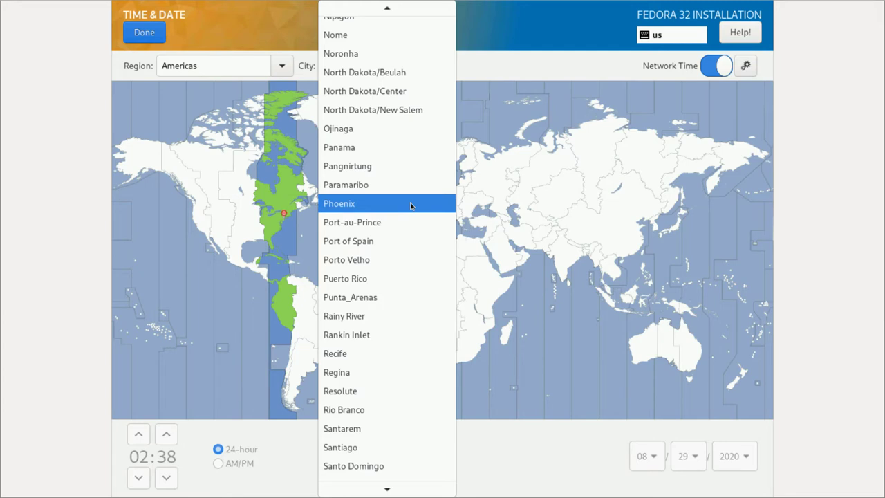
pyautogui.scroll(4, 410, 205)
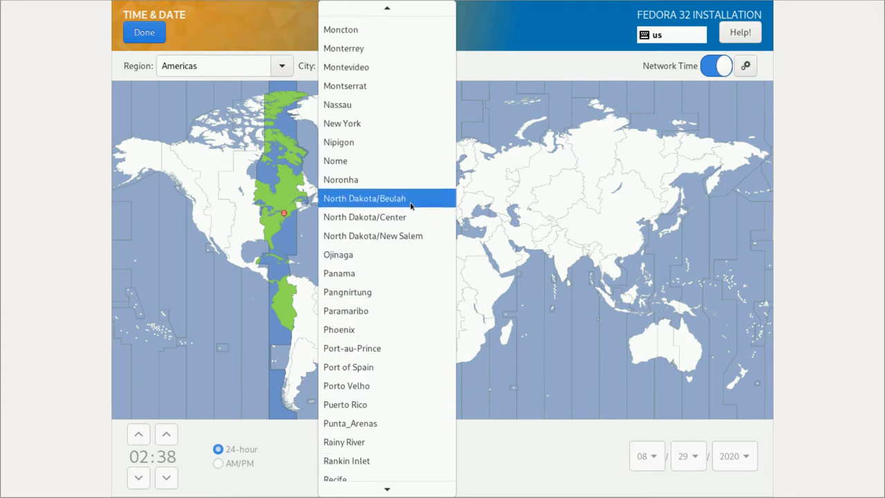
pyautogui.scroll(2, 410, 205)
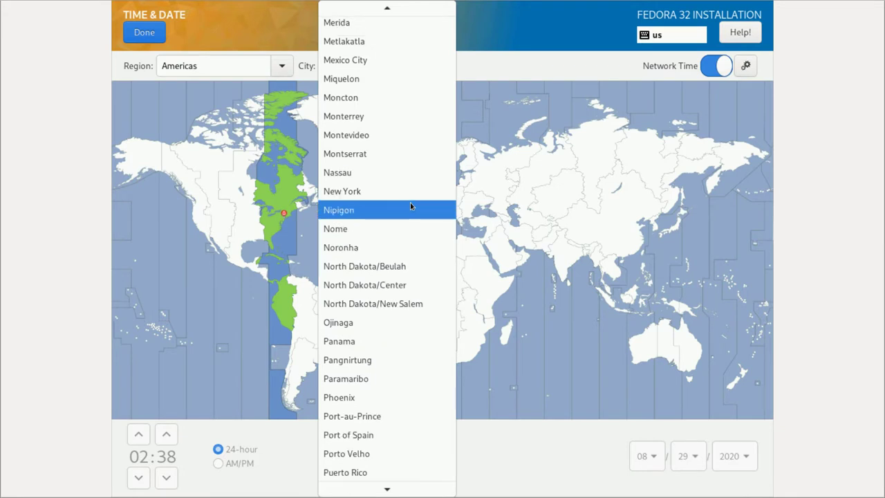
pyautogui.scroll(1, 410, 206)
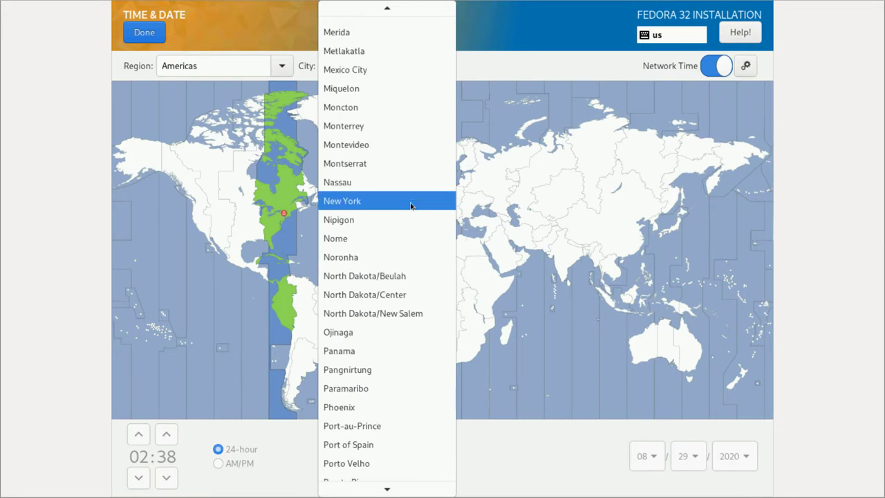
pyautogui.scroll(1, 411, 206)
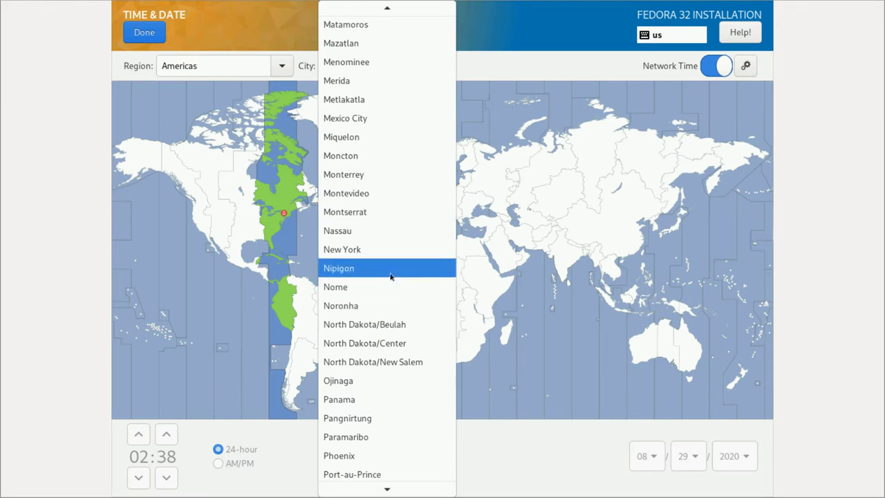
pyautogui.scroll(2, 387, 199)
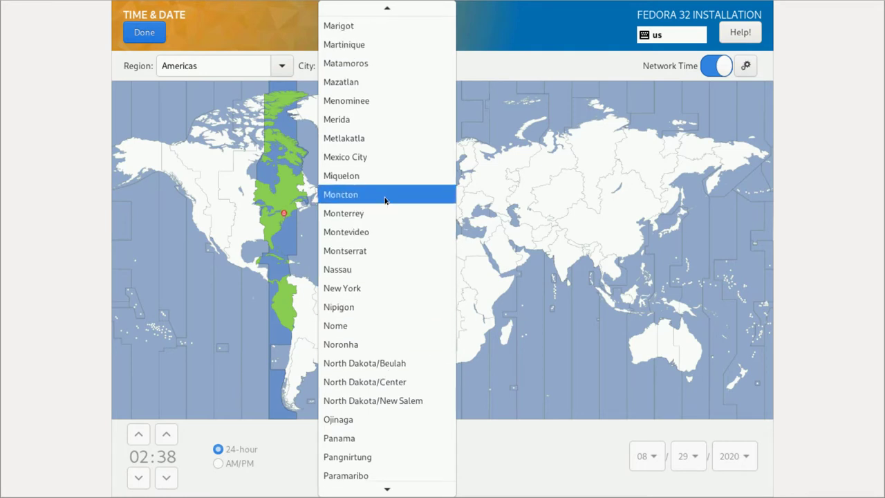
pyautogui.scroll(5, 384, 197)
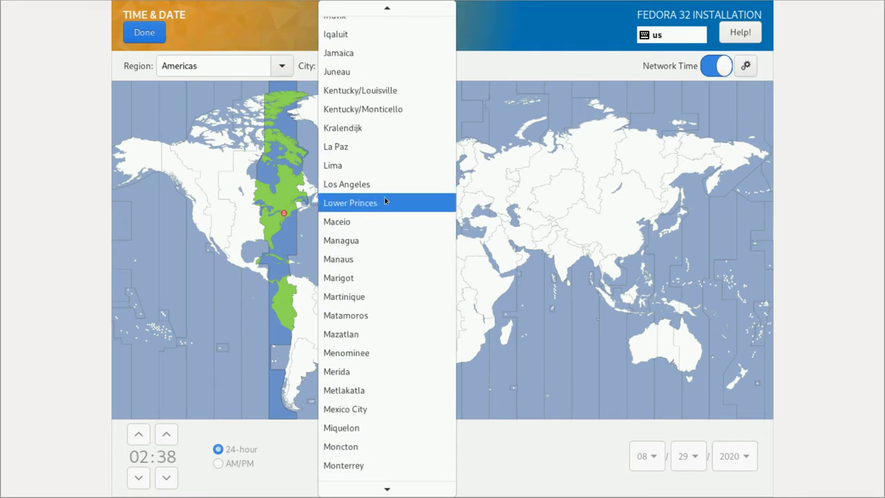
pyautogui.scroll(5, 384, 198)
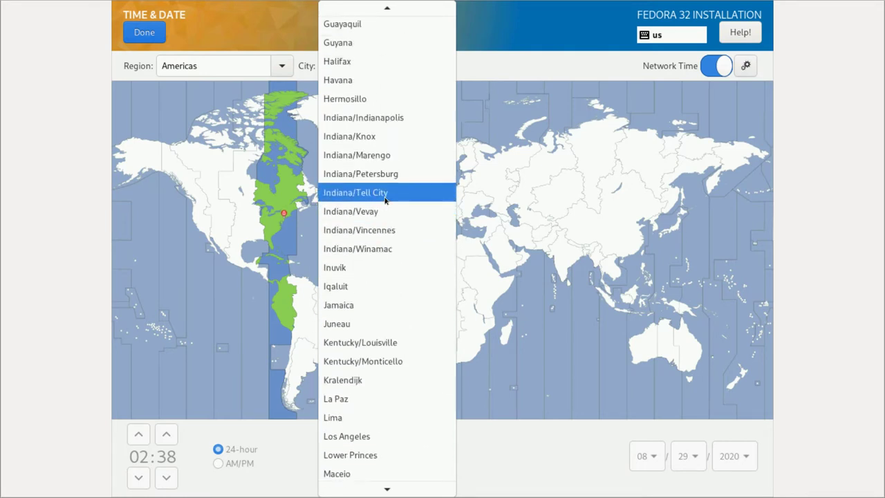
pyautogui.scroll(5, 384, 200)
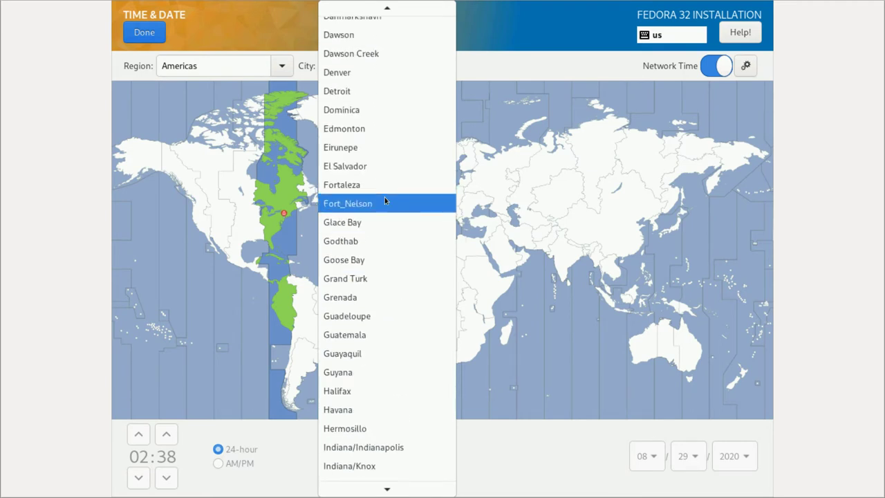
pyautogui.scroll(4, 384, 197)
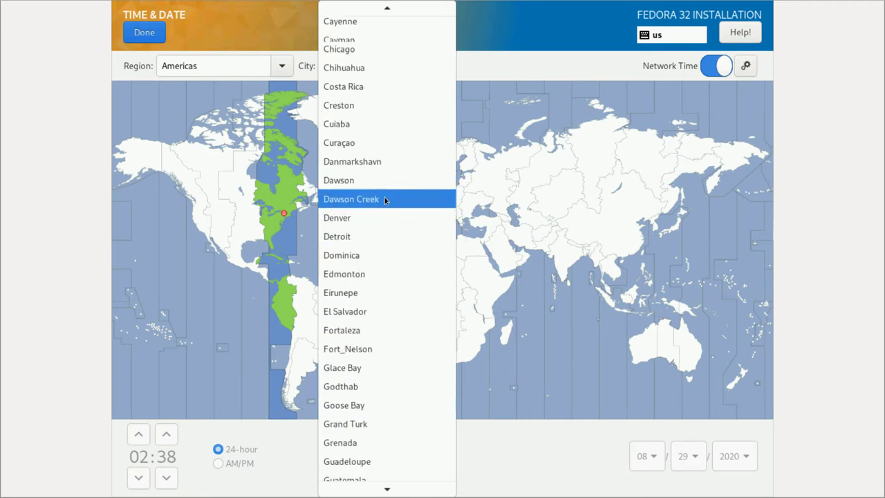
pyautogui.click(388, 89)
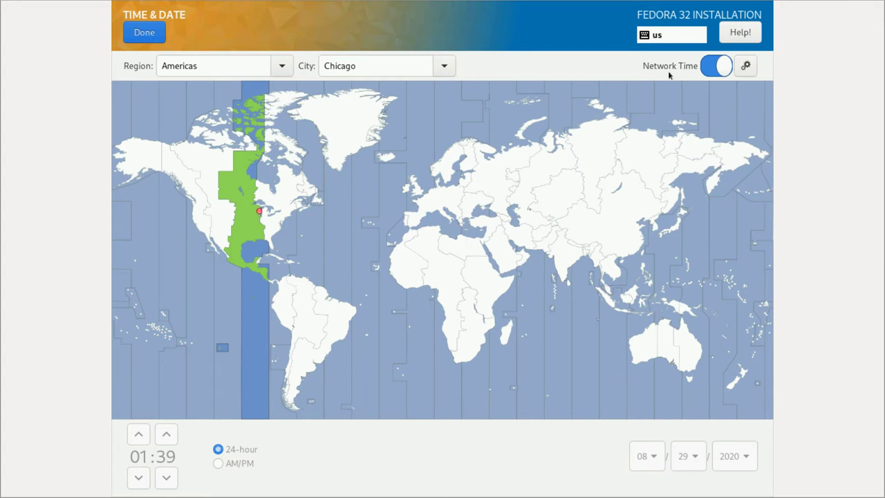
pyautogui.click(746, 65)
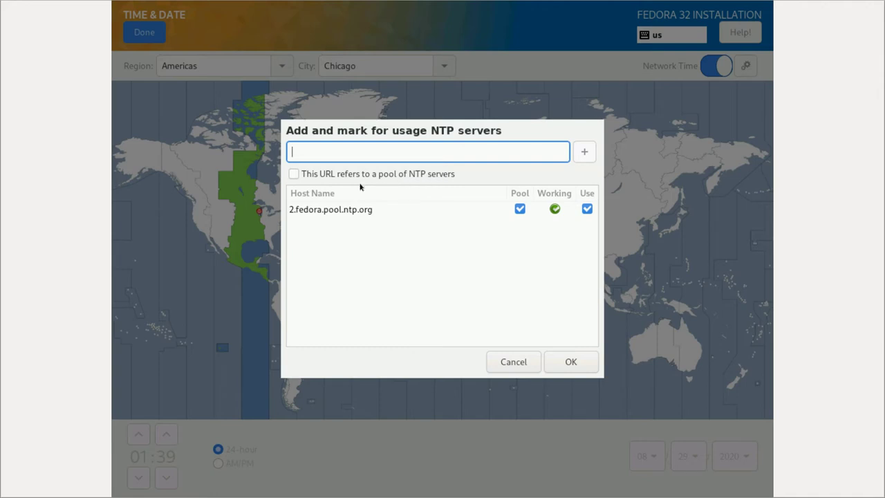
pyautogui.click(512, 361)
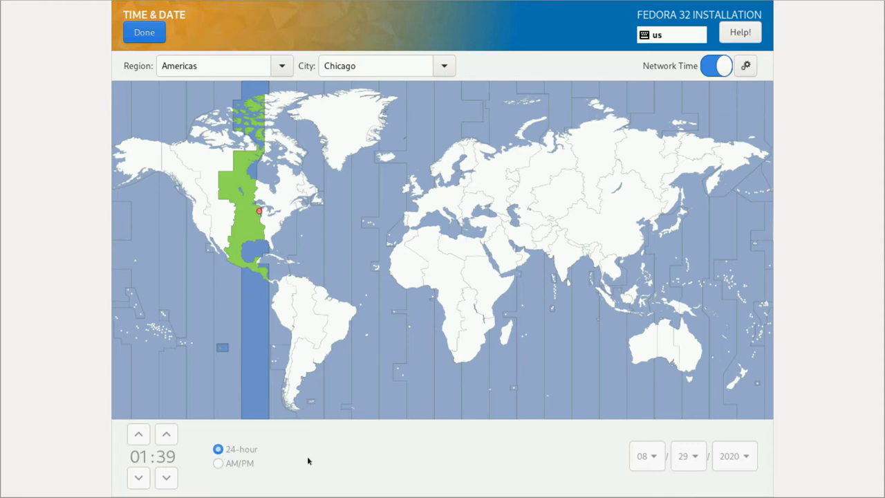
# - Set Region to United States and City to Central Time, then confirm with Done
pyautogui.click(284, 69)
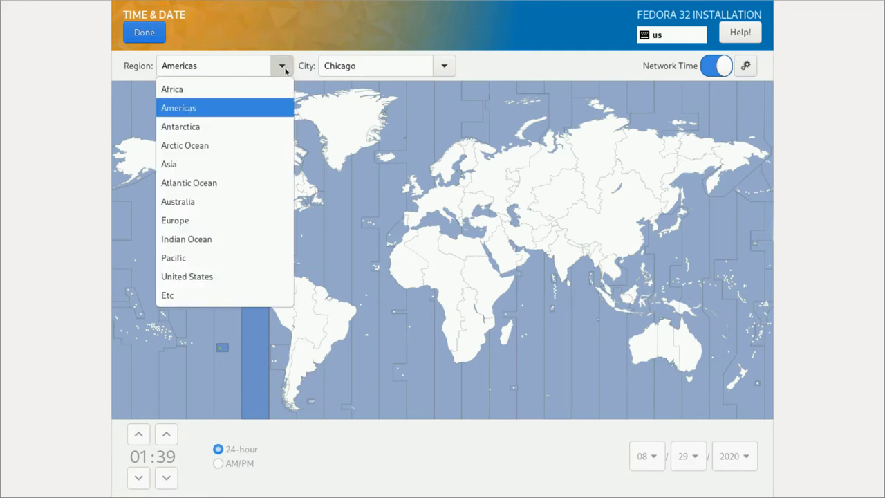
pyautogui.click(214, 277)
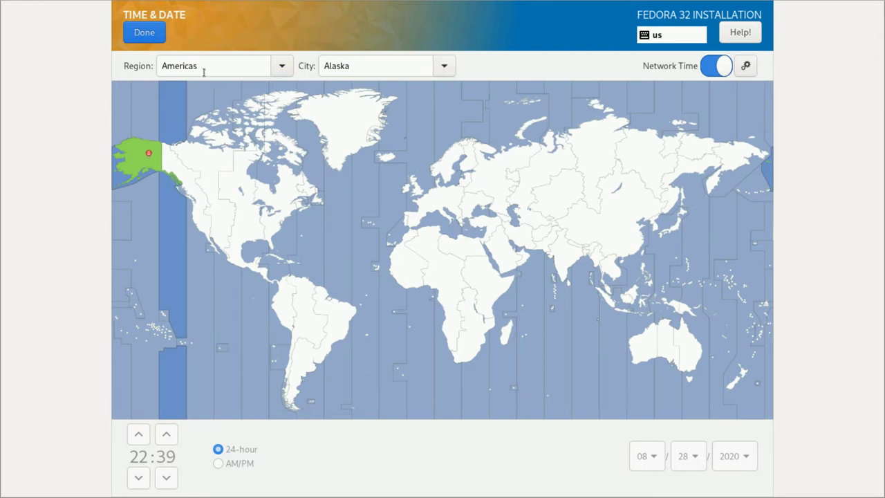
pyautogui.click(446, 67)
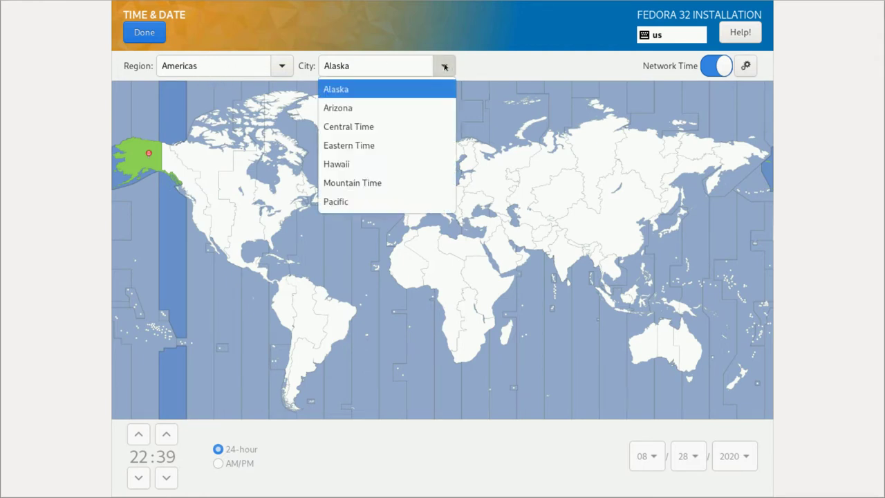
pyautogui.click(422, 129)
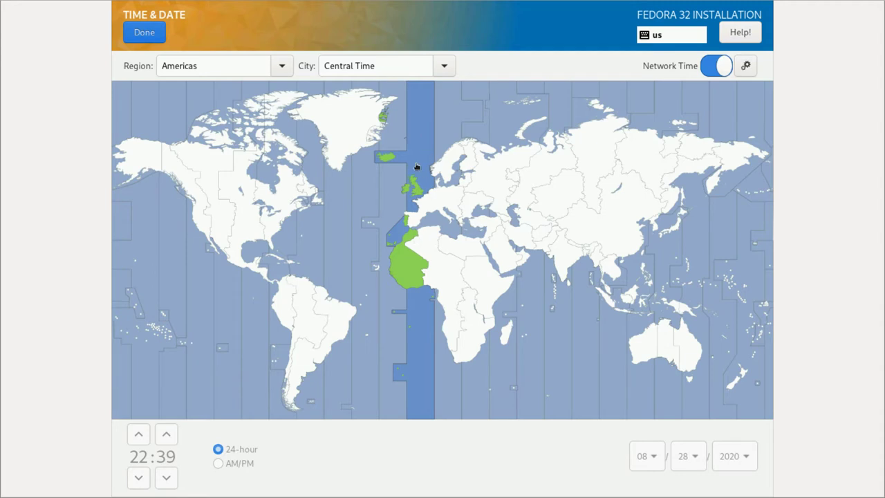
pyautogui.click(442, 67)
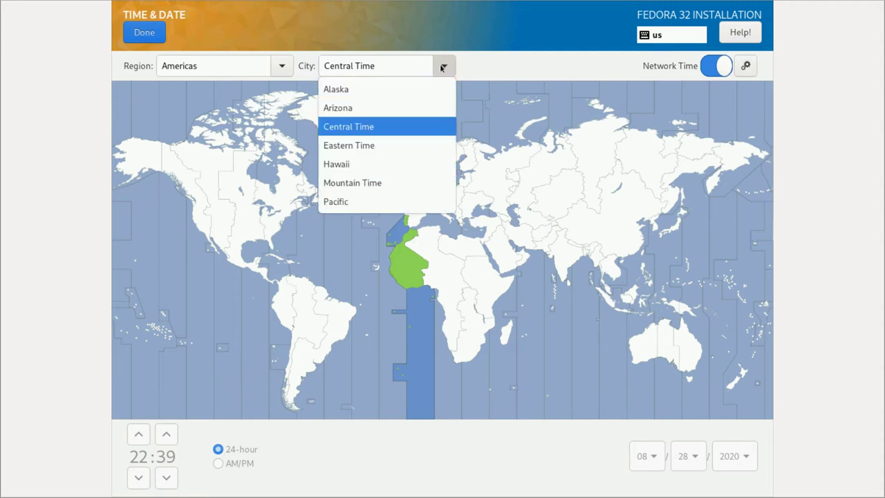
pyautogui.click(379, 128)
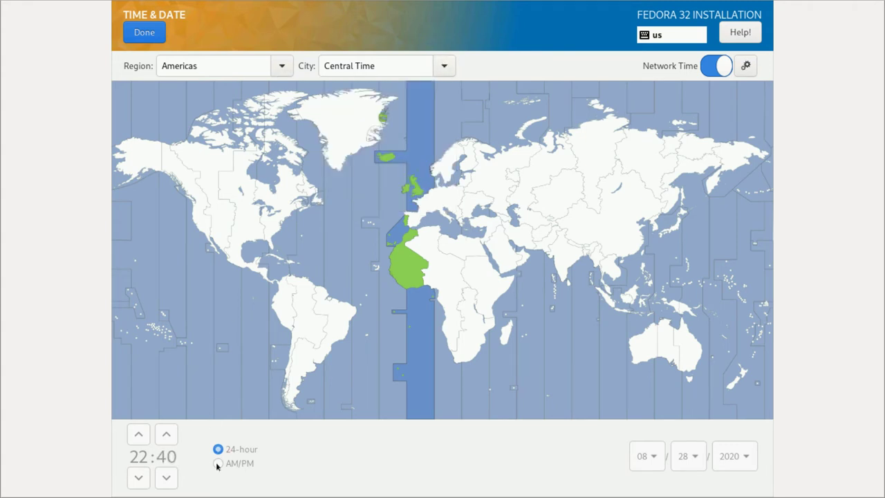
pyautogui.click(144, 33)
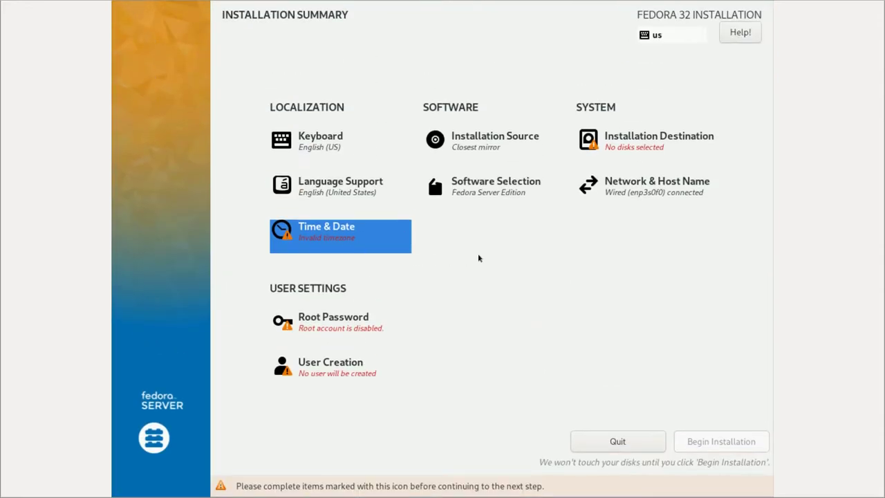
# - Reconfirm region Americas with city Central Time, leave, and reopen Time & Date
pyautogui.click(352, 239)
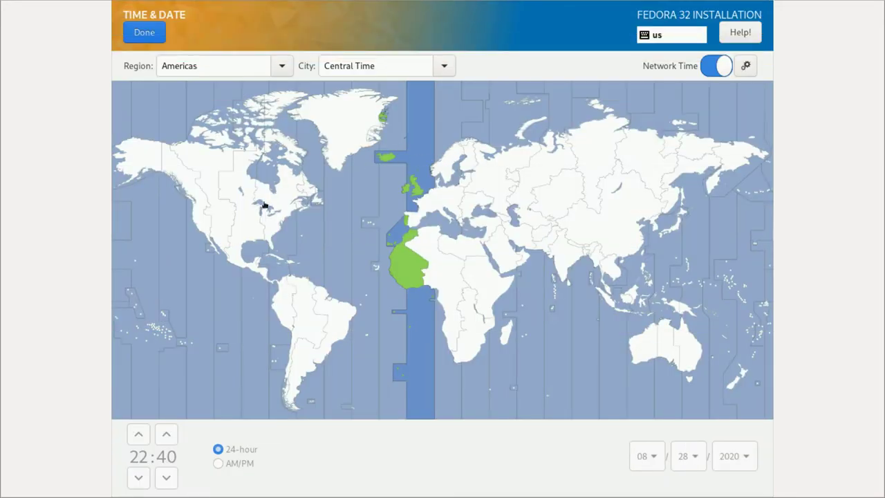
pyautogui.click(245, 193)
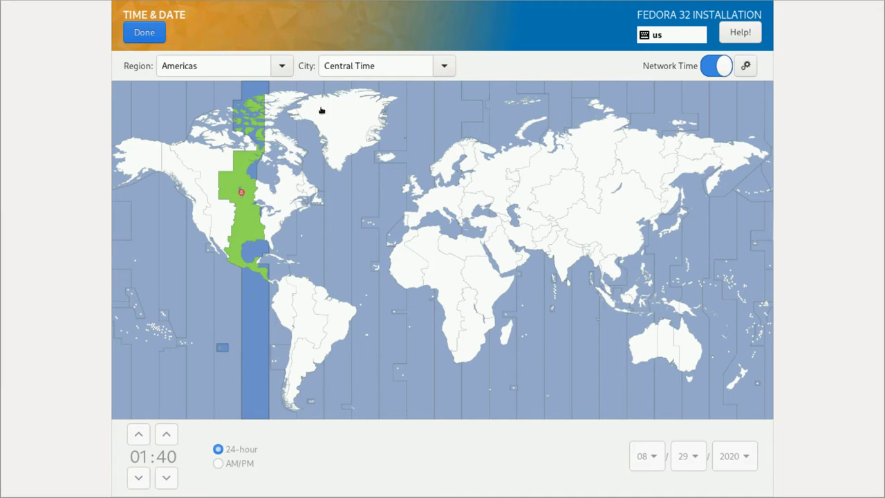
pyautogui.click(442, 67)
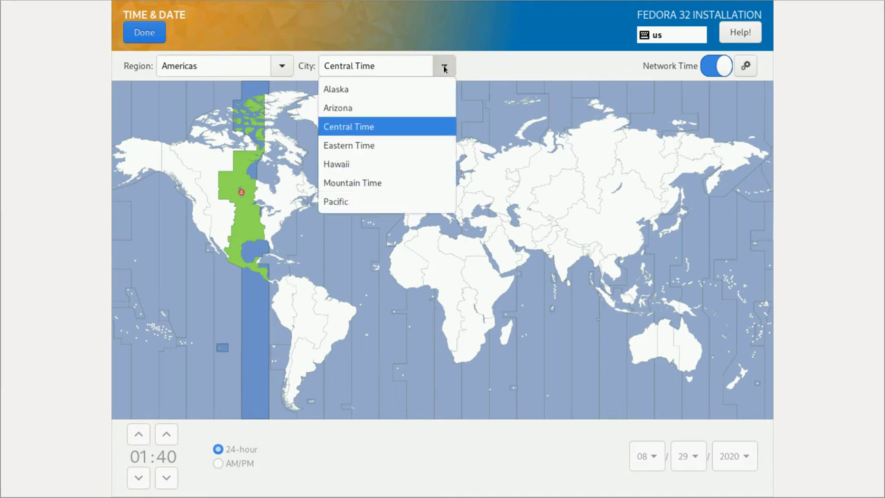
pyautogui.click(391, 131)
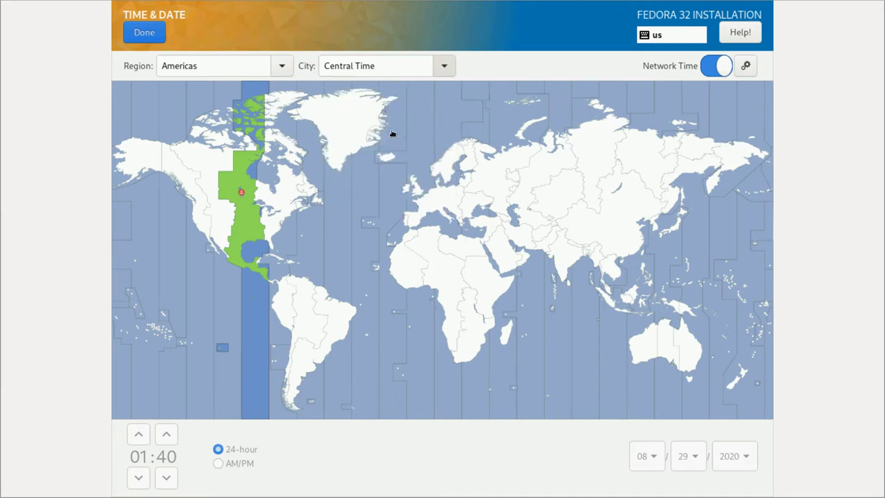
pyautogui.click(281, 67)
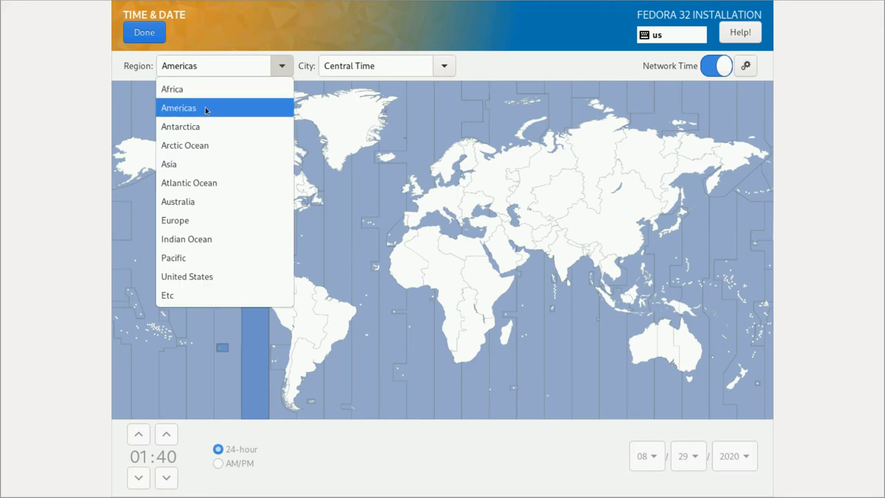
pyautogui.click(206, 109)
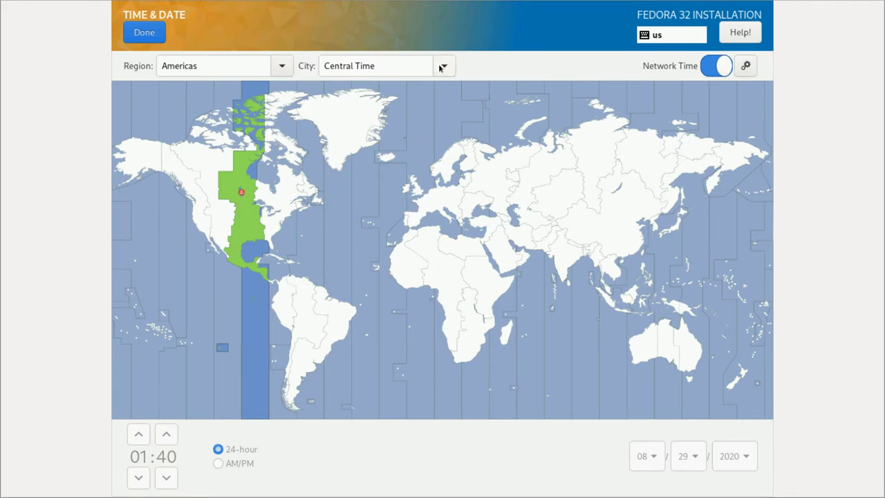
pyautogui.click(146, 31)
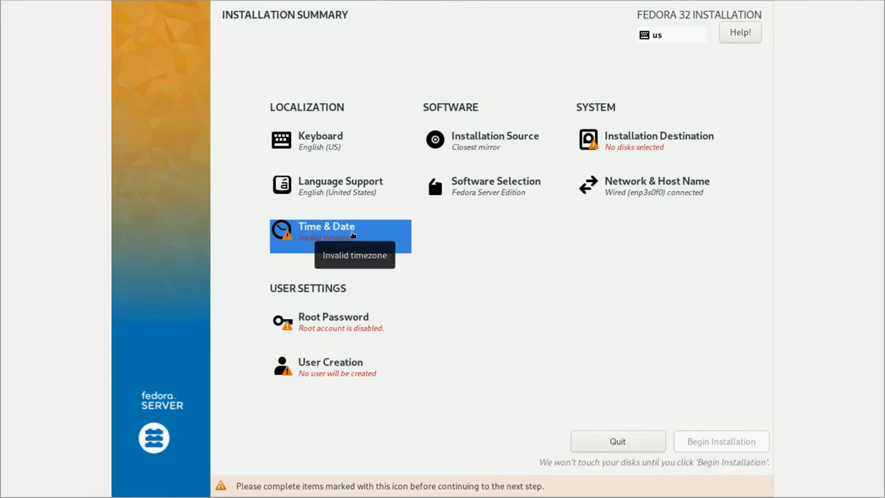
pyautogui.click(353, 235)
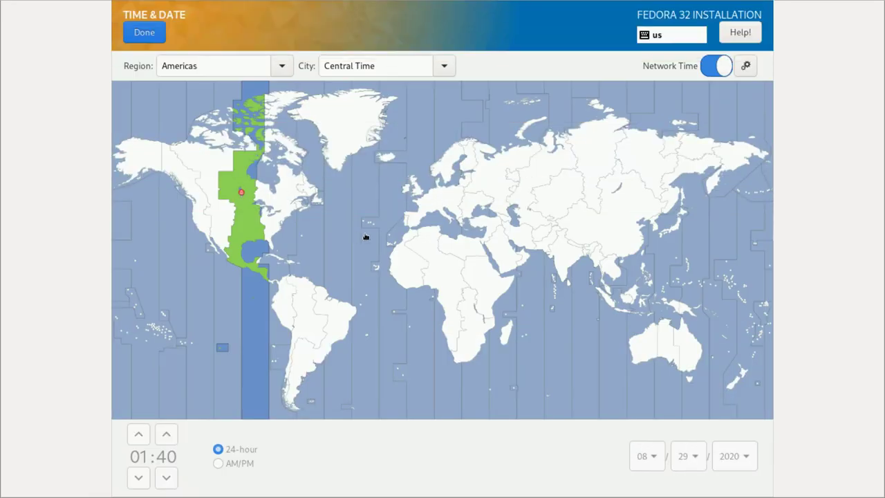
# - Switch the region to United States, keeping Central Time, and confirm with Done
pyautogui.click(443, 64)
pyautogui.click(446, 67)
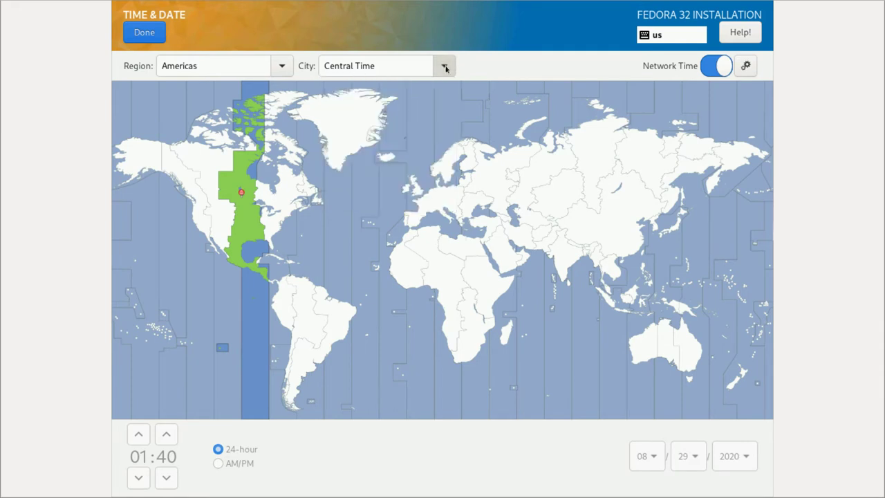
pyautogui.click(280, 66)
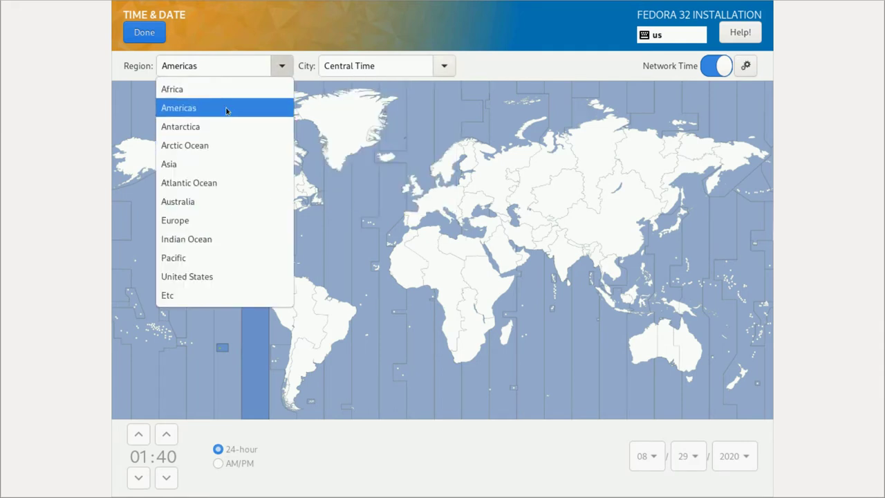
pyautogui.click(210, 276)
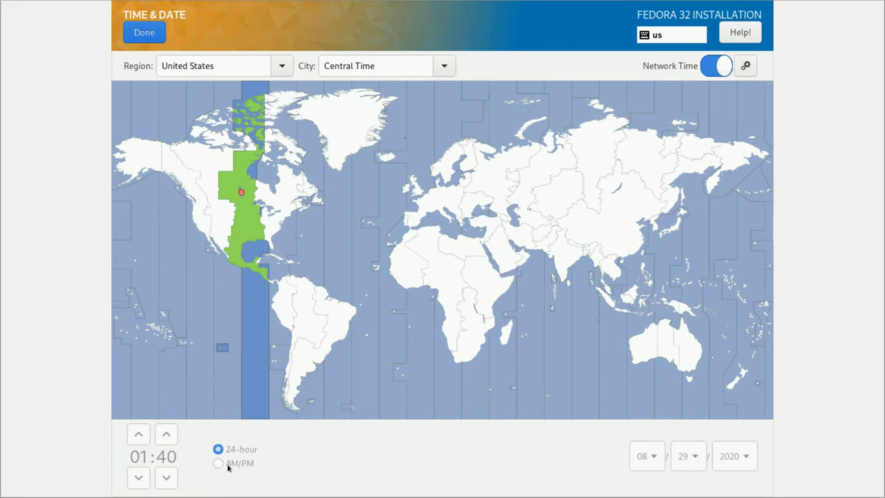
pyautogui.click(144, 32)
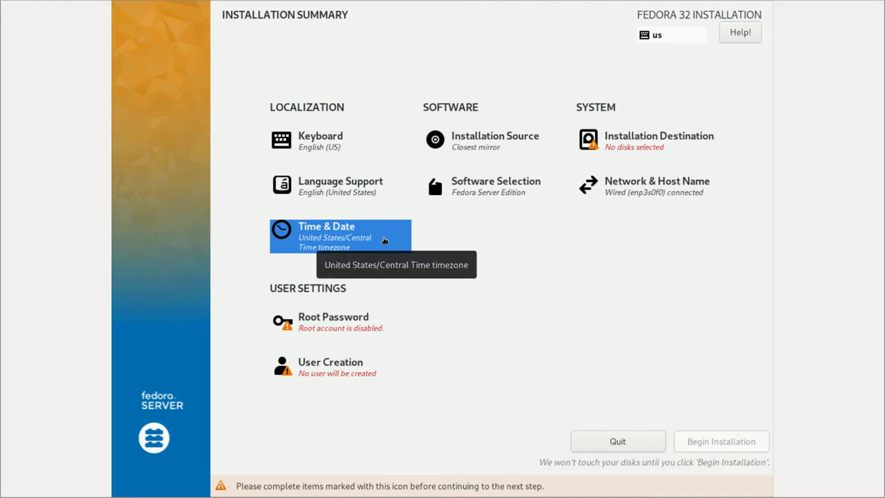
# - Confirm the Americas/Chicago timezone, then open Installation Destination
pyautogui.click(382, 239)
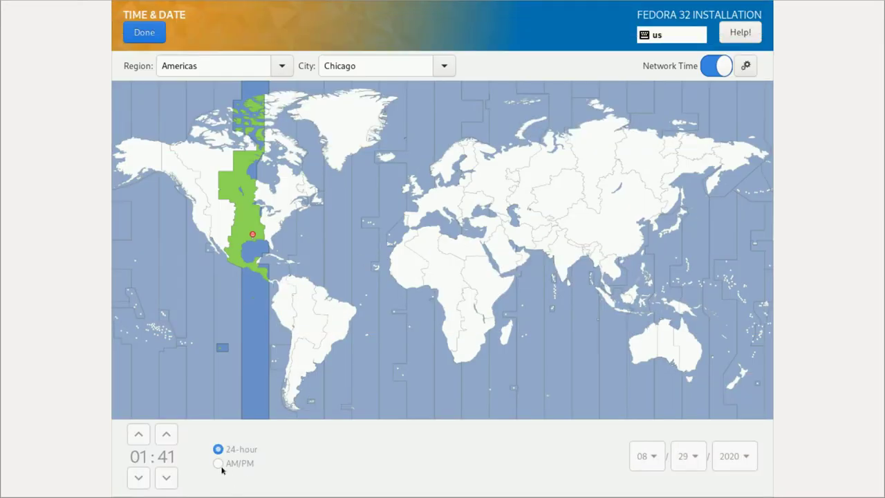
pyautogui.click(157, 42)
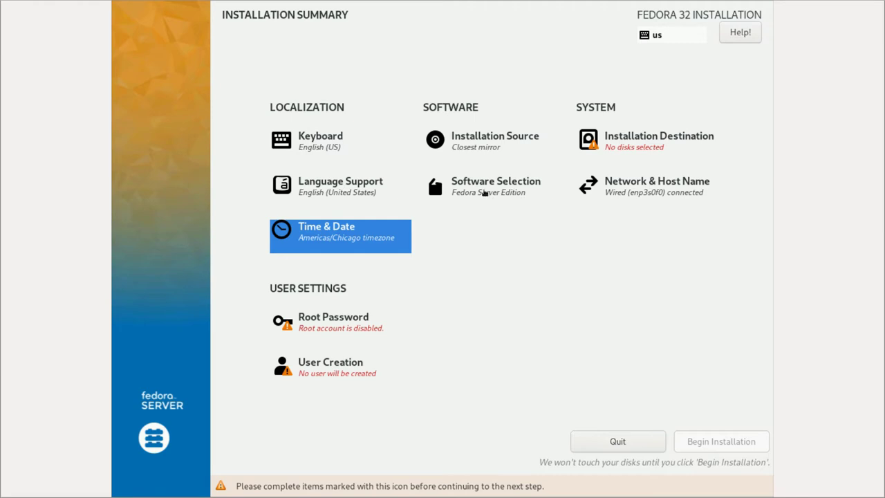
pyautogui.click(651, 145)
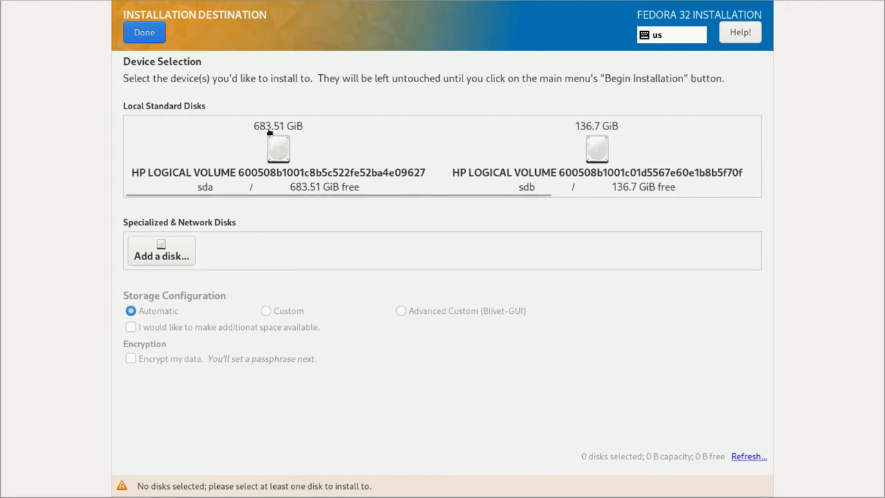
# - Select the 683.51 GiB sda HP LOGICAL VOLUME disk as the installation target
pyautogui.click(276, 152)
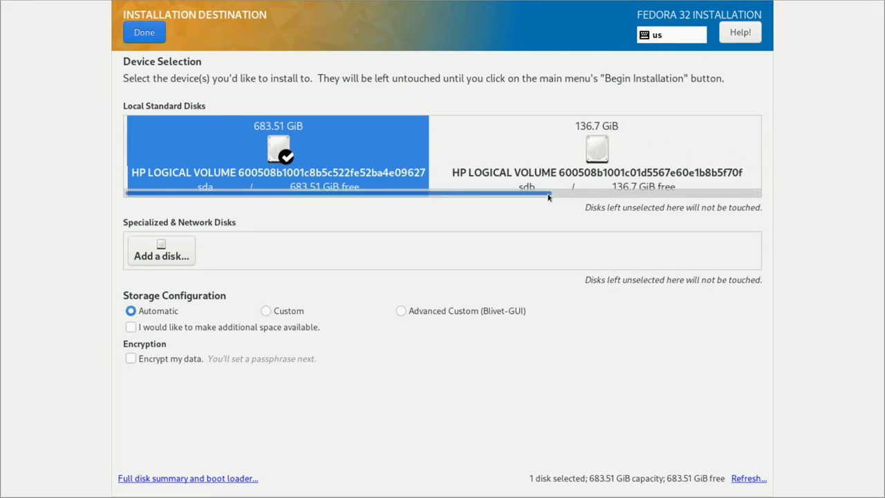
# - Scroll past the sdb and sdc disks, then confirm the sda-only automatic partitioning
pyautogui.moveTo(548, 197); pyautogui.dragTo(772, 207)
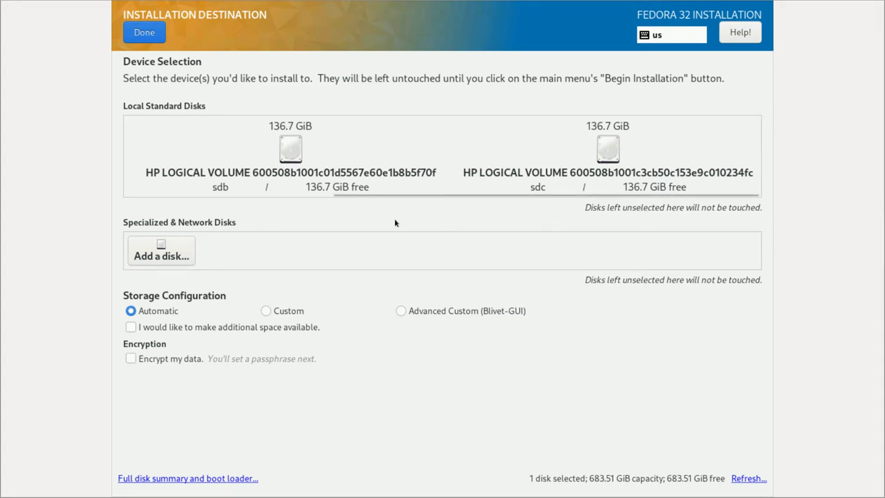
pyautogui.hscroll(-1, 417, 197)
pyautogui.hscroll(-3, 417, 197)
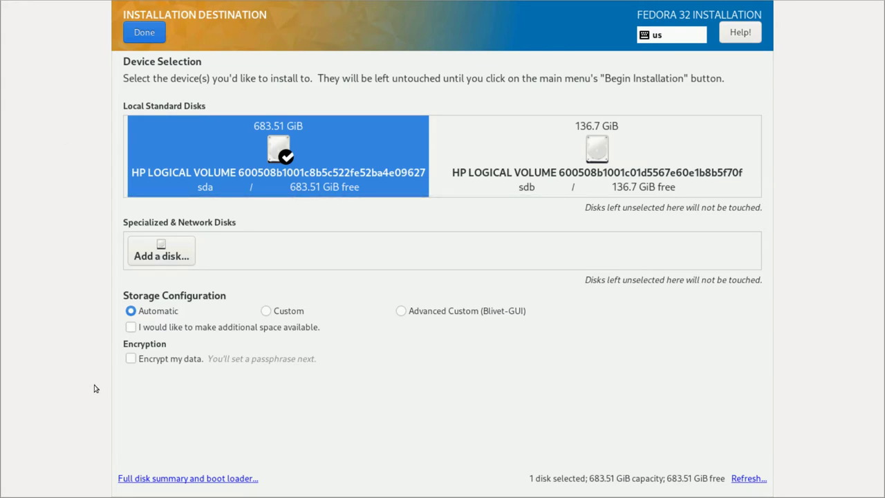
pyautogui.click(144, 34)
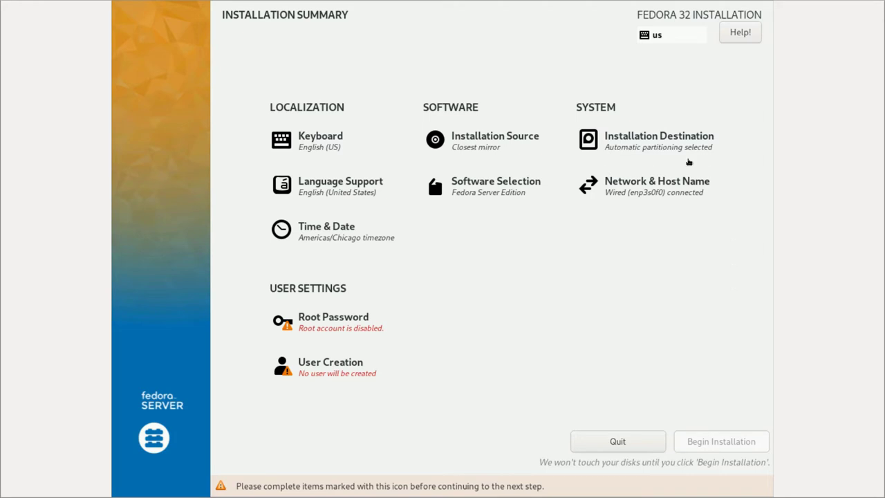
# - On the Network & Host Name screen, replace localhost with hpdl380g7, giving hpdl380g7.localdomain
pyautogui.click(628, 184)
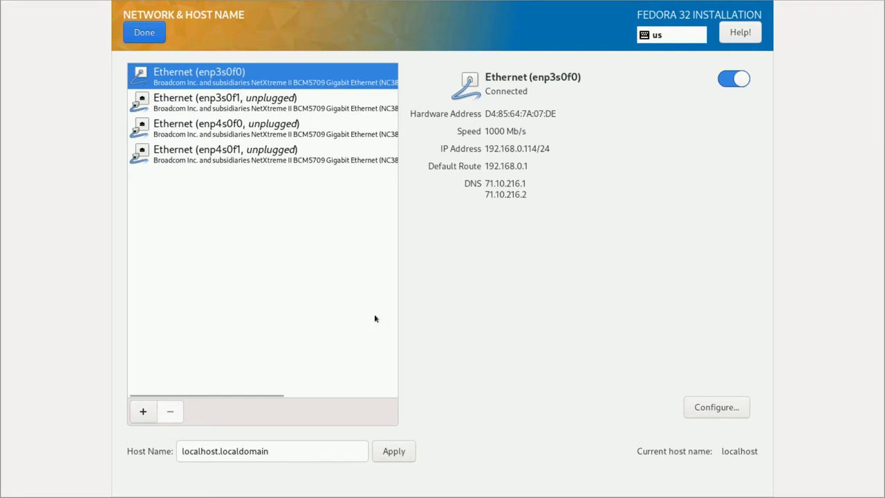
pyautogui.click(266, 454)
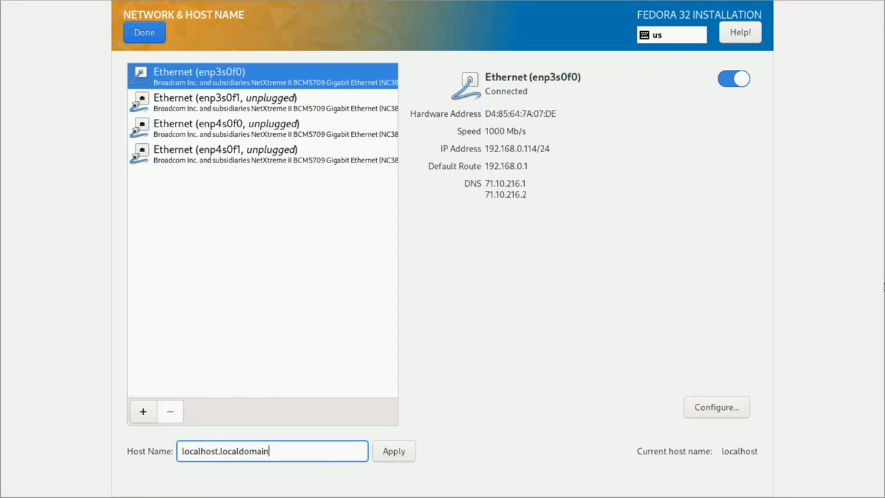
pyautogui.press('Home')
pyautogui.press('Right')
pyautogui.press('Right')
pyautogui.press('Right')
pyautogui.press('Right')
pyautogui.press('Right')
pyautogui.press('Right')
pyautogui.press('Right')
pyautogui.press('Right')
pyautogui.press('Right')
pyautogui.press('BackSpace')
pyautogui.press('BackSpace')
pyautogui.press('BackSpace')
pyautogui.press('BackSpace')
pyautogui.press('BackSpace')
pyautogui.press('BackSpace')
pyautogui.press('BackSpace')
pyautogui.press('BackSpace')
pyautogui.press('BackSpace')
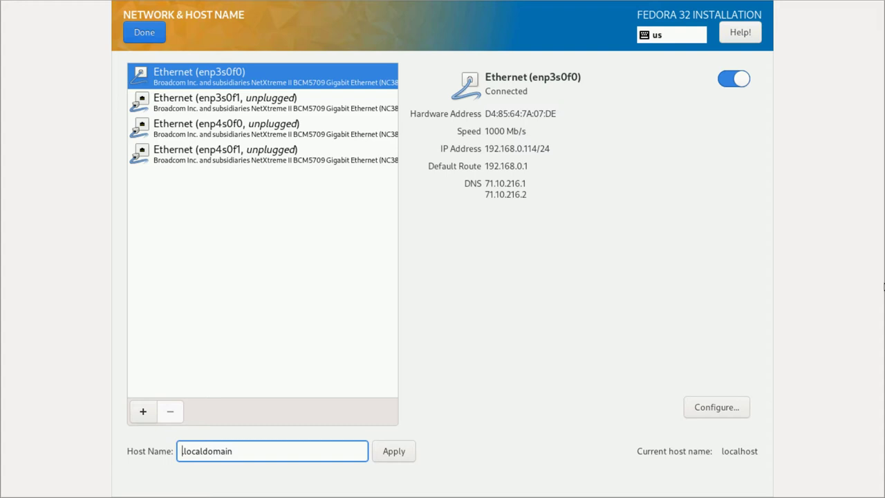
pyautogui.write('hpdl2')
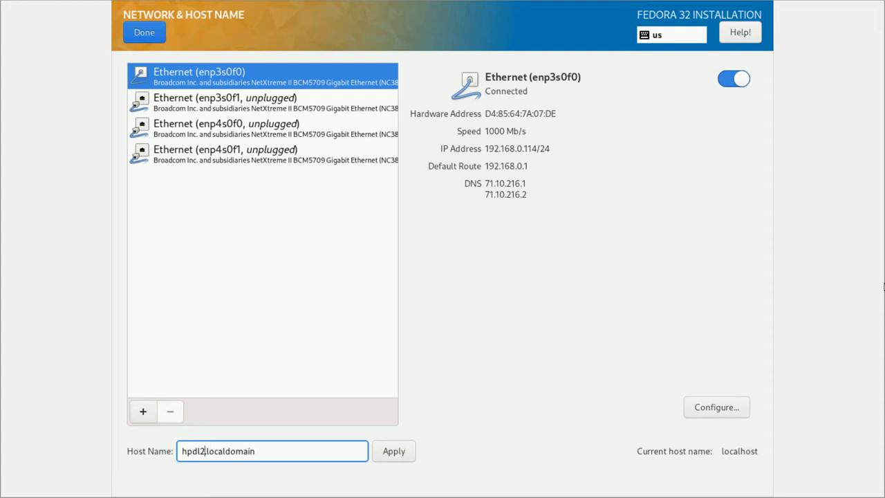
pyautogui.press('BackSpace')
pyautogui.write('380g7')
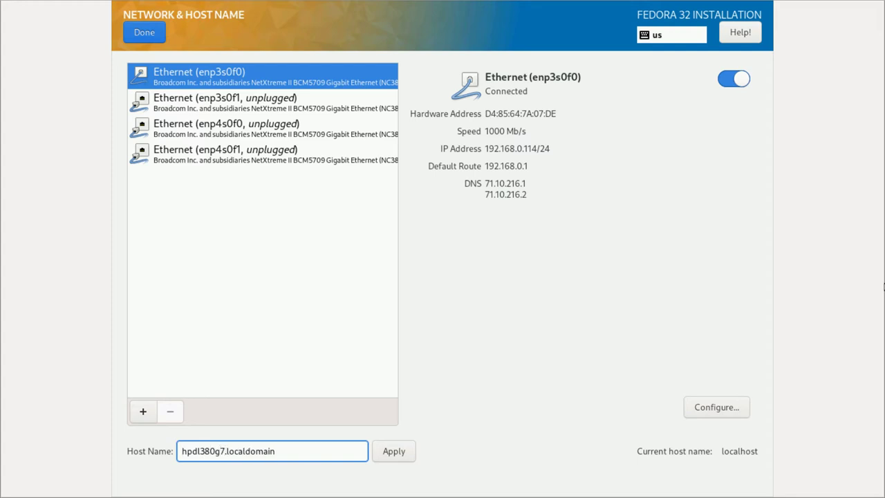
# - Review and apply the host name hpdl380g7.localdomain, then return to the Installation Summary
pyautogui.press('Home')
pyautogui.press('Right')
pyautogui.press('Right')
pyautogui.press('Right')
pyautogui.press('Right')
pyautogui.press('Right')
pyautogui.press('Right')
pyautogui.press('Right')
pyautogui.press('Right')
pyautogui.press('Left')
pyautogui.press('Left')
pyautogui.press('Left')
pyautogui.press('Left')
pyautogui.press('Left')
pyautogui.press('Left')
pyautogui.press('Left')
pyautogui.press('Left')
pyautogui.press('Left')
pyautogui.press('Left')
pyautogui.click(392, 453)
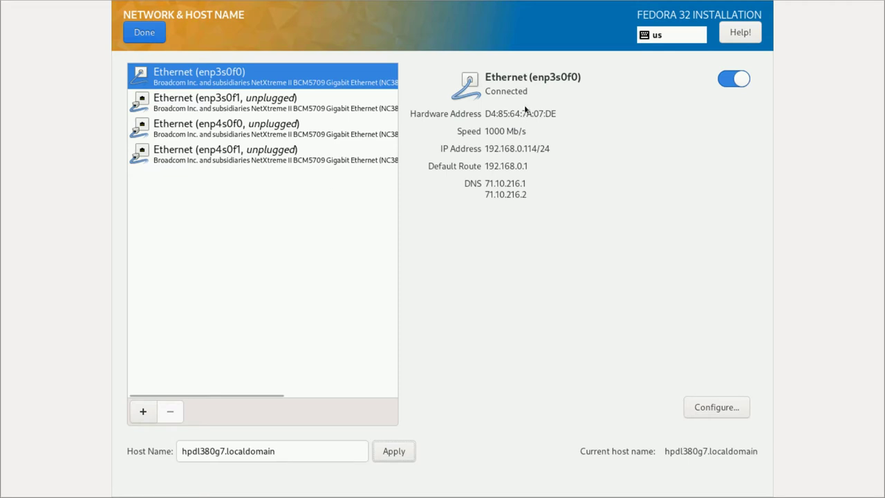
pyautogui.click(151, 33)
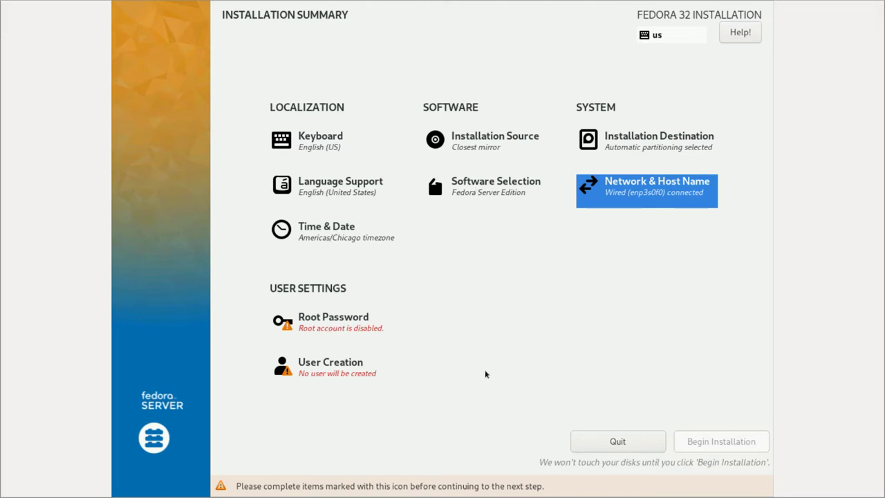
# - Unlock the root account and enter a root password
pyautogui.click(334, 322)
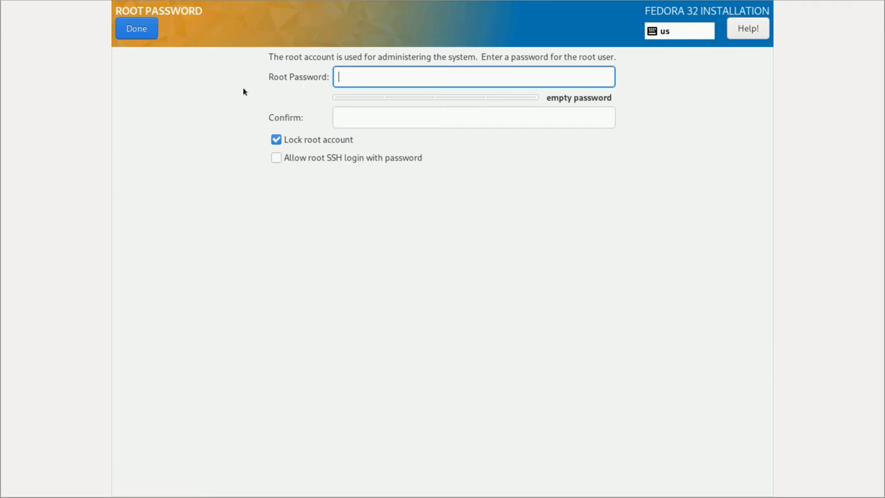
pyautogui.click(275, 140)
pyautogui.write('•••••')
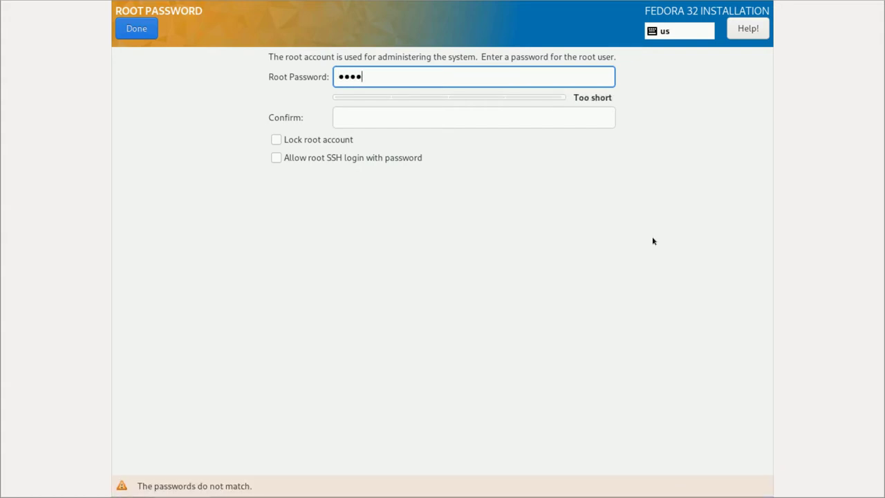
pyautogui.write('•')
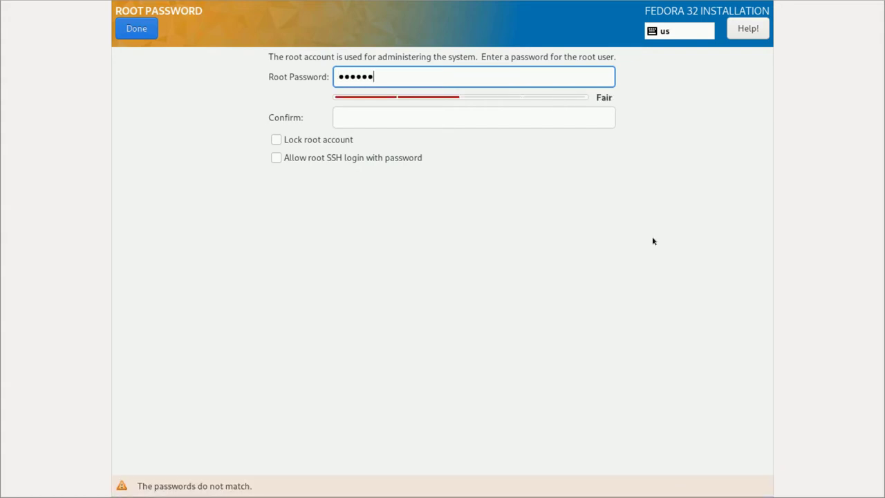
pyautogui.write('••••••')
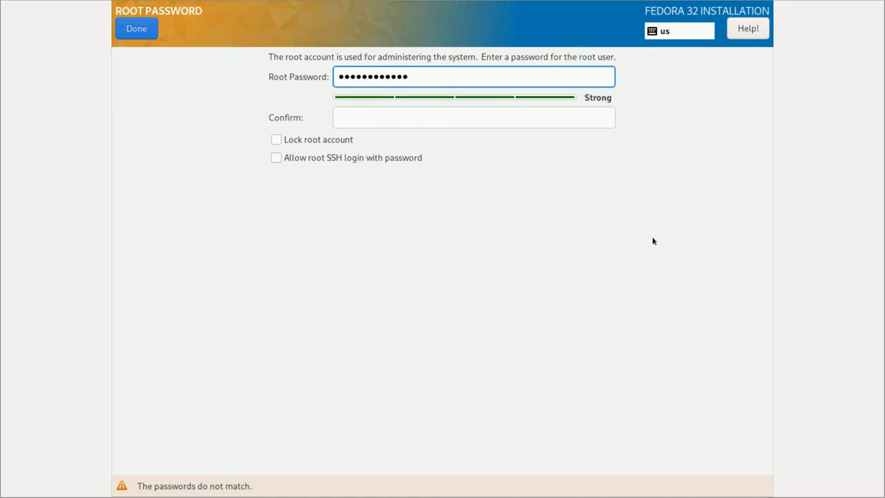
pyautogui.write('••••')
# - Enter the matching root password in Confirm, save it, and go to User Creation
pyautogui.click(424, 118)
pyautogui.write('•••••')
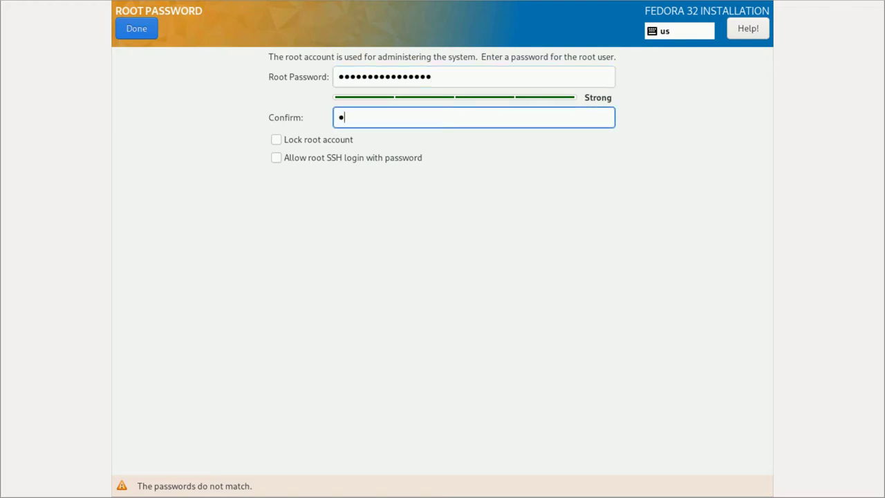
pyautogui.write('••••••')
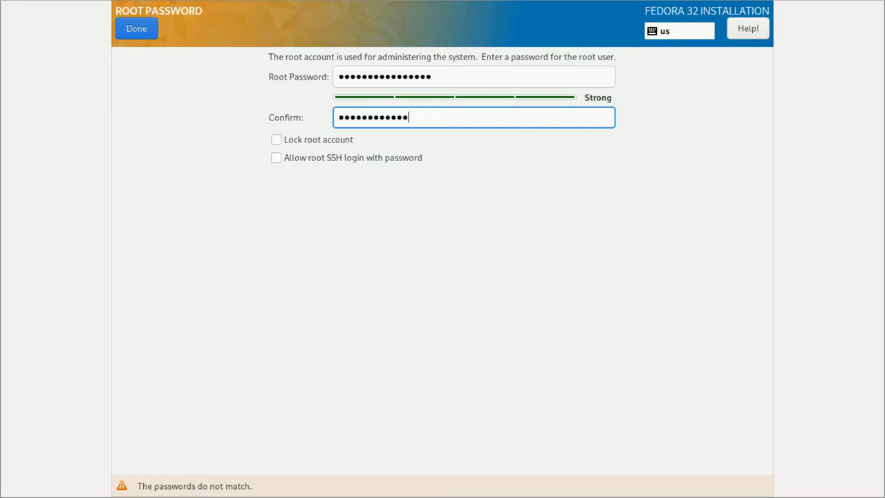
pyautogui.write('****')
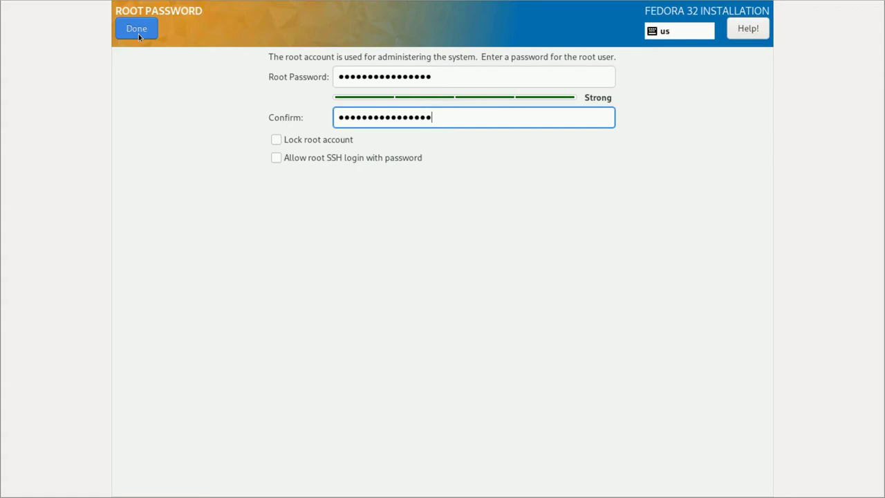
pyautogui.click(138, 33)
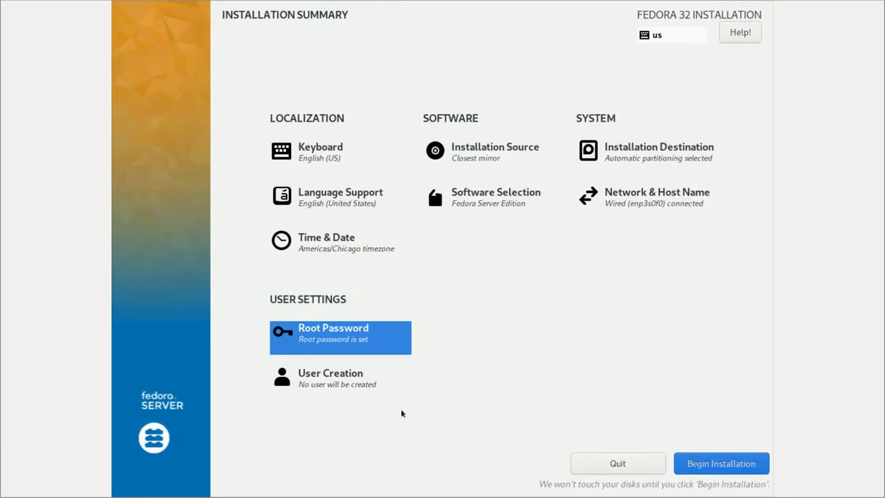
pyautogui.click(329, 377)
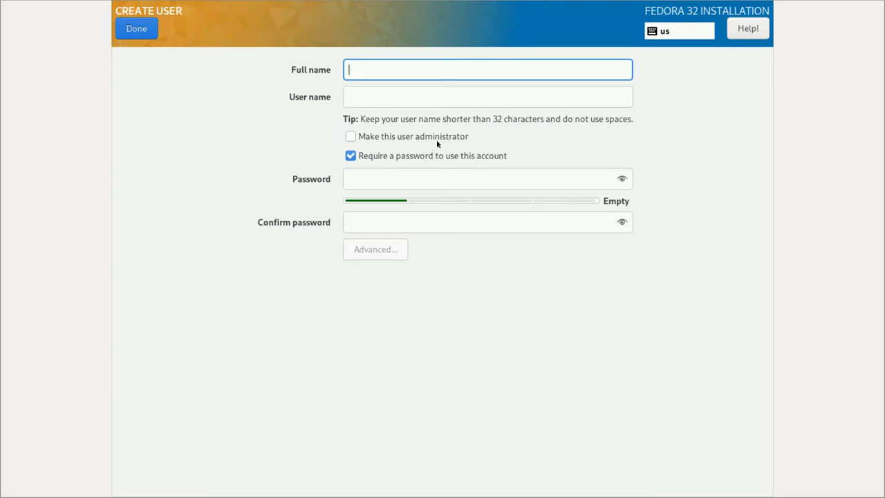
# - Enter the new user's full name so the user name fills in automatically
pyautogui.write('Don')
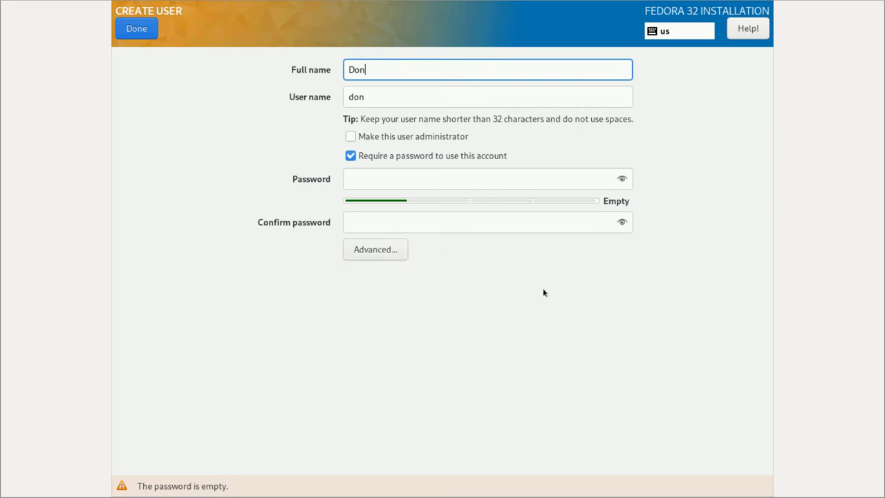
pyautogui.click(383, 173)
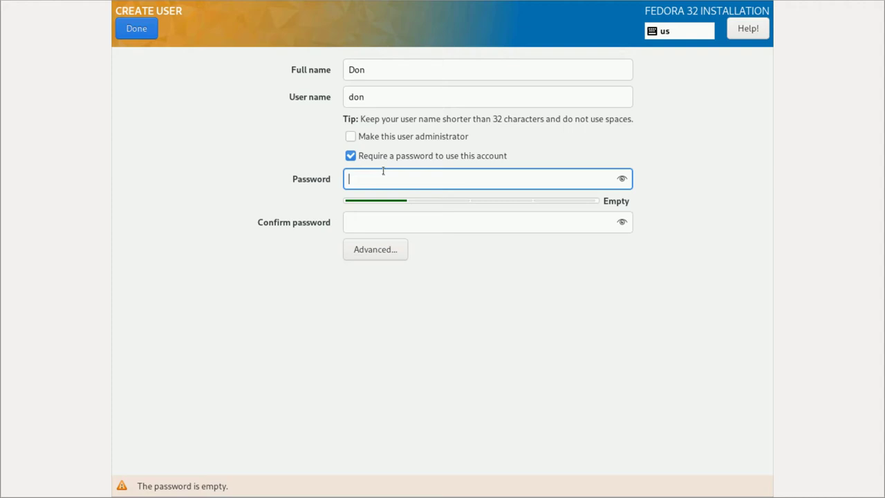
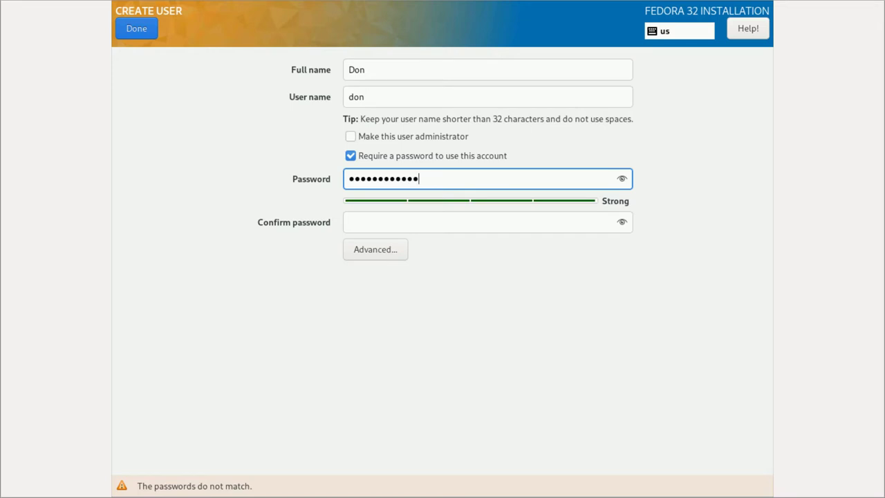
# - Set and confirm the new user's password, then save the account
pyautogui.press('Tab')
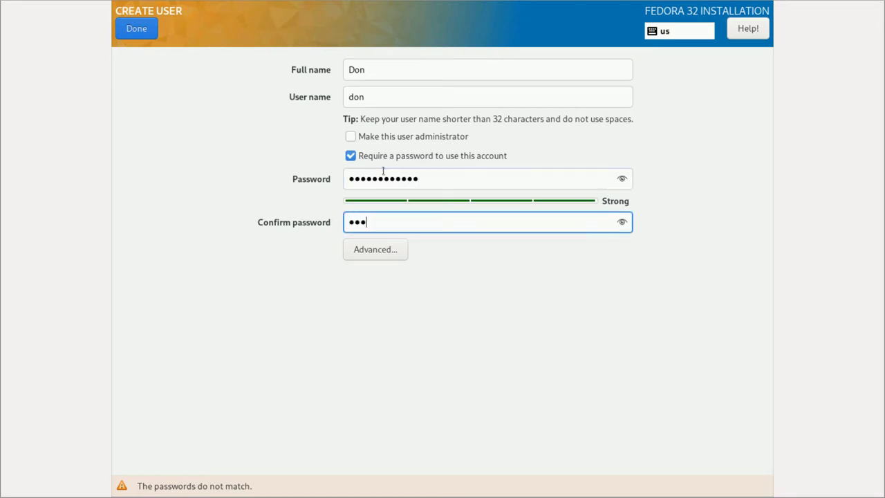
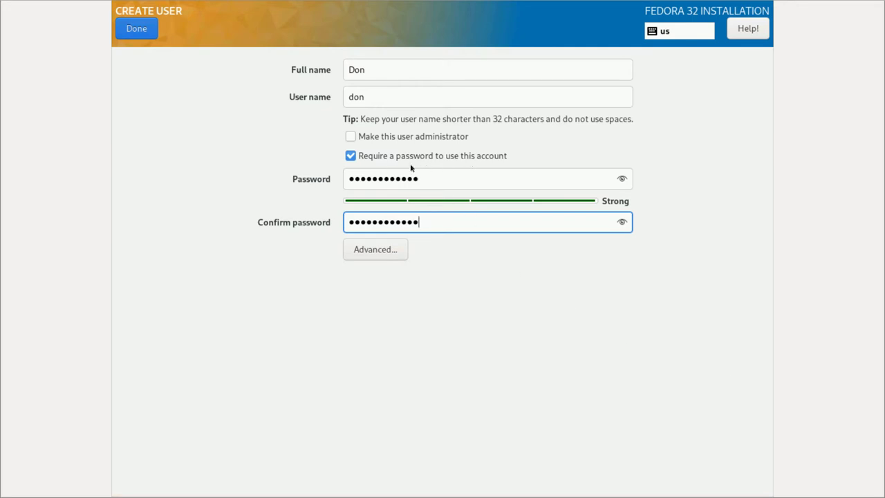
pyautogui.click(145, 35)
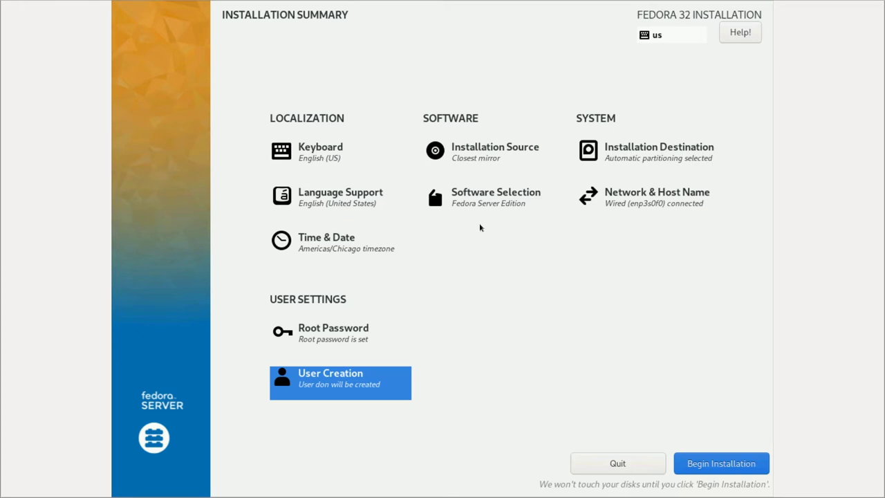
# - Open Software Selection and scroll the Add-Ons list, with Fedora Server Edition still selected
pyautogui.click(483, 200)
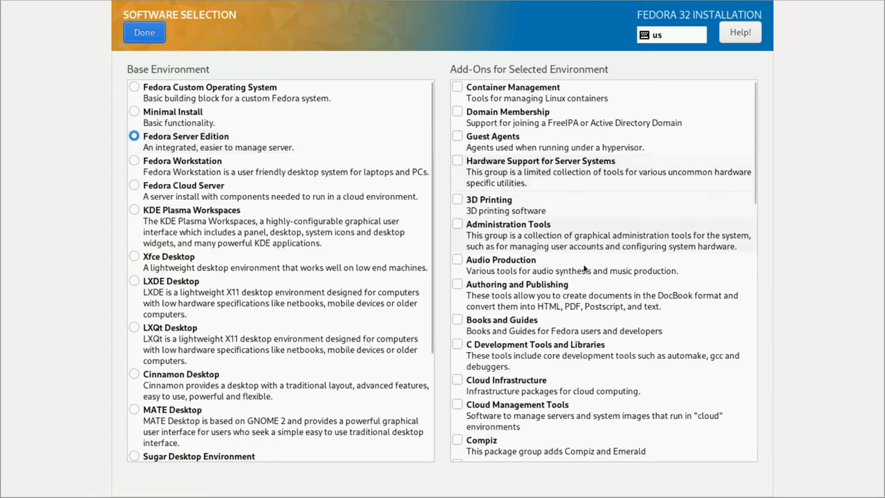
pyautogui.scroll(-5, 606, 317)
pyautogui.scroll(-8, 615, 304)
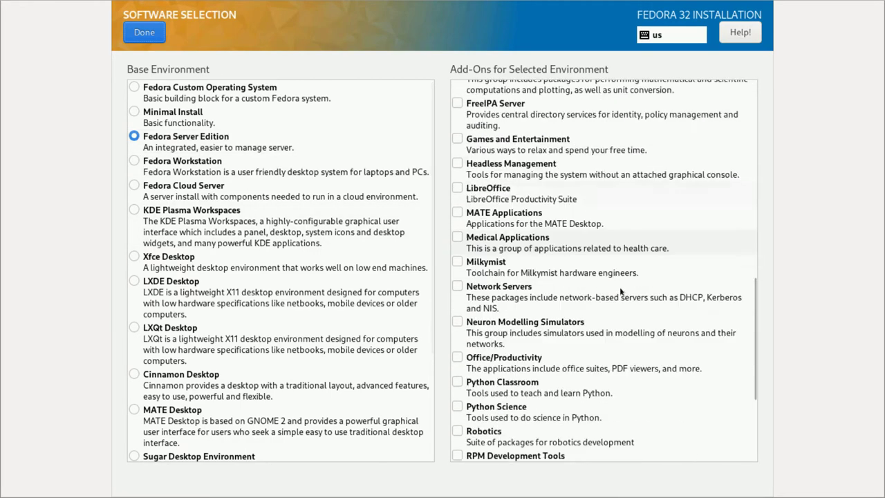
pyautogui.scroll(13, 621, 298)
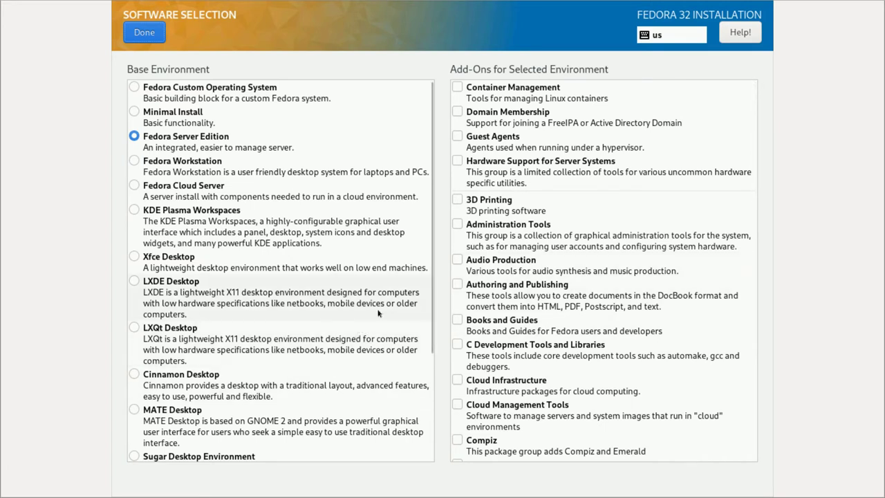
# - Choose the MATE Desktop radio button and scroll through its add-on options
pyautogui.click(135, 409)
pyautogui.scroll(-5, 332, 338)
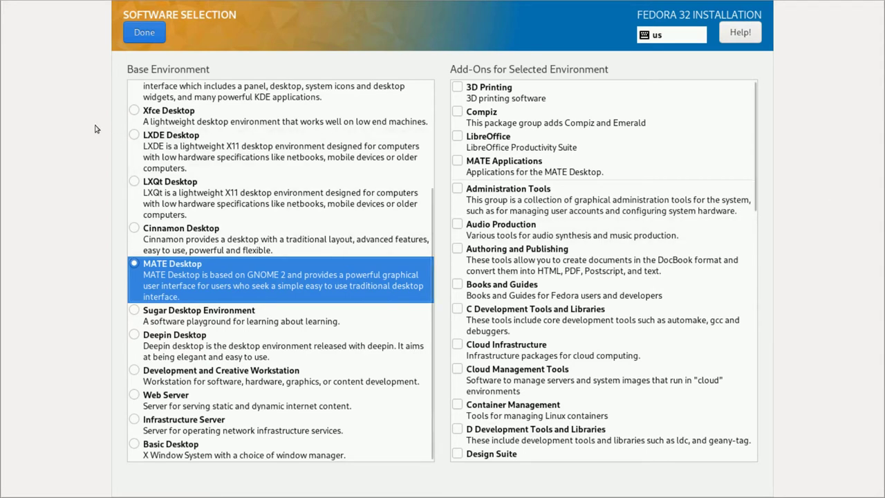
pyautogui.scroll(4, 319, 153)
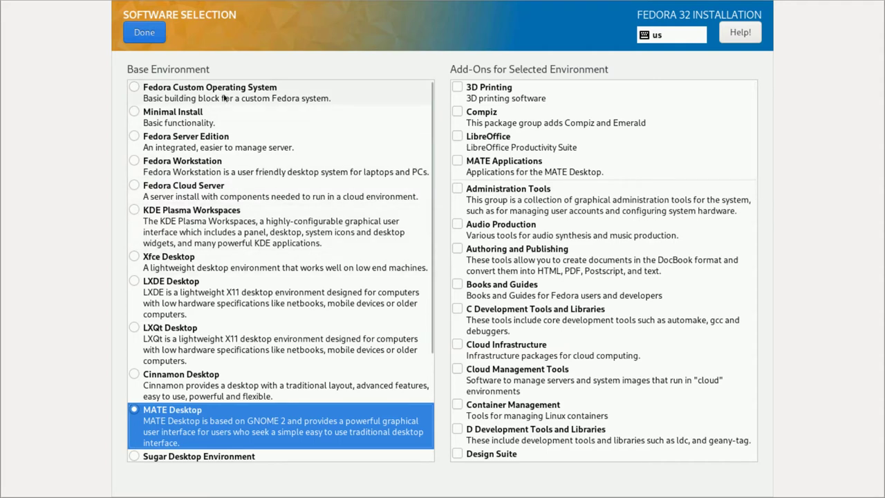
pyautogui.scroll(-4, 255, 280)
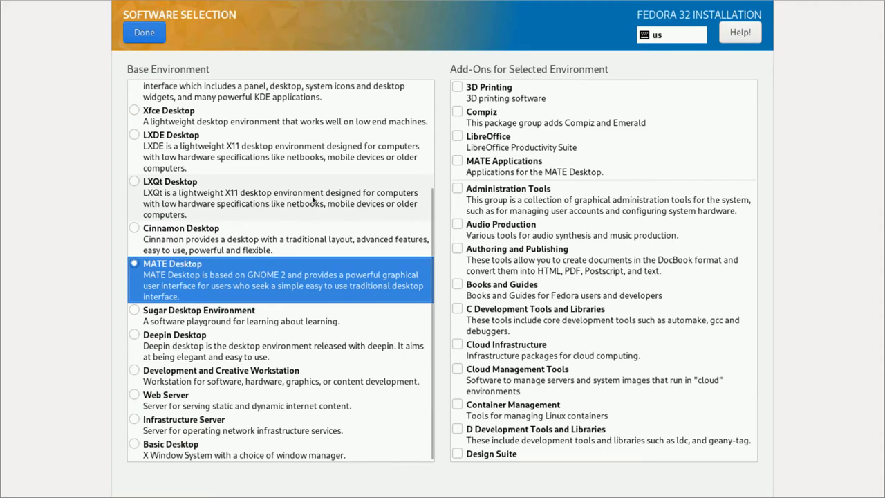
pyautogui.scroll(5, 312, 200)
pyautogui.scroll(-5, 228, 290)
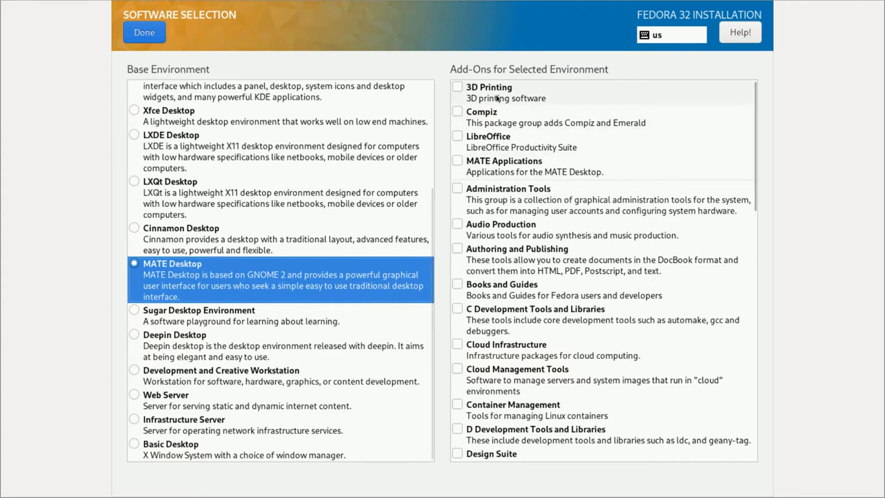
pyautogui.click(457, 113)
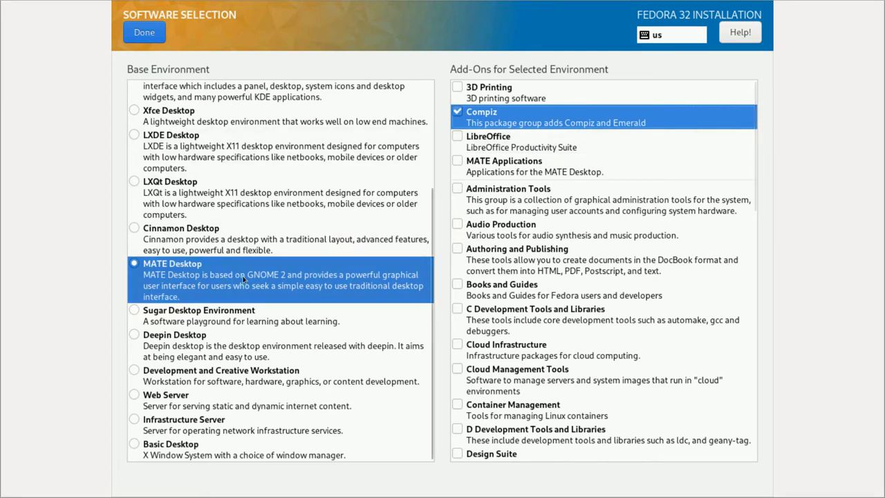
pyautogui.click(458, 136)
pyautogui.click(457, 161)
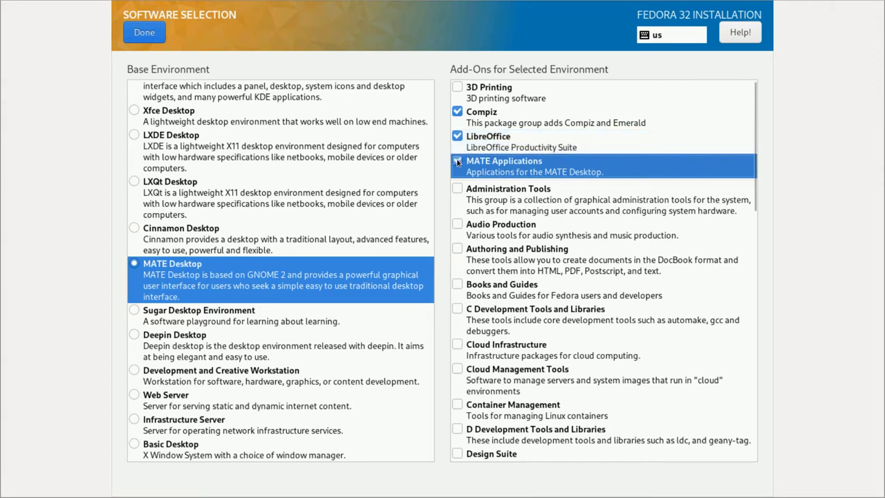
pyautogui.click(457, 189)
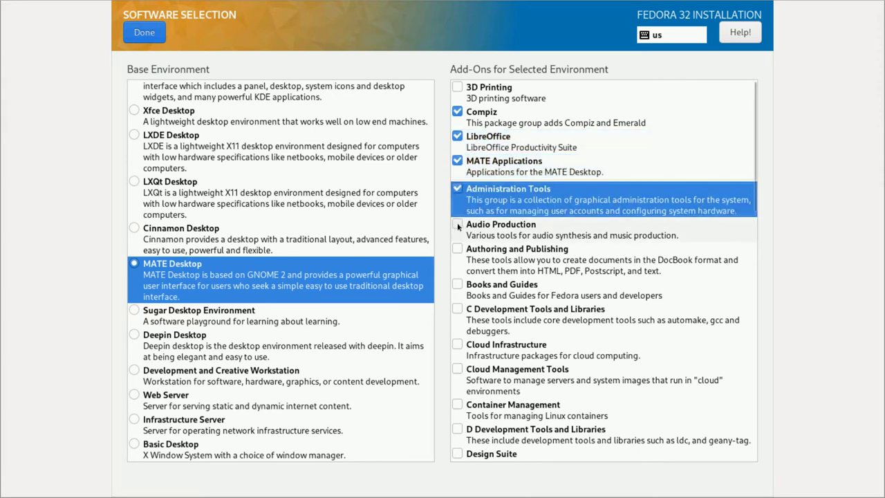
pyautogui.click(457, 225)
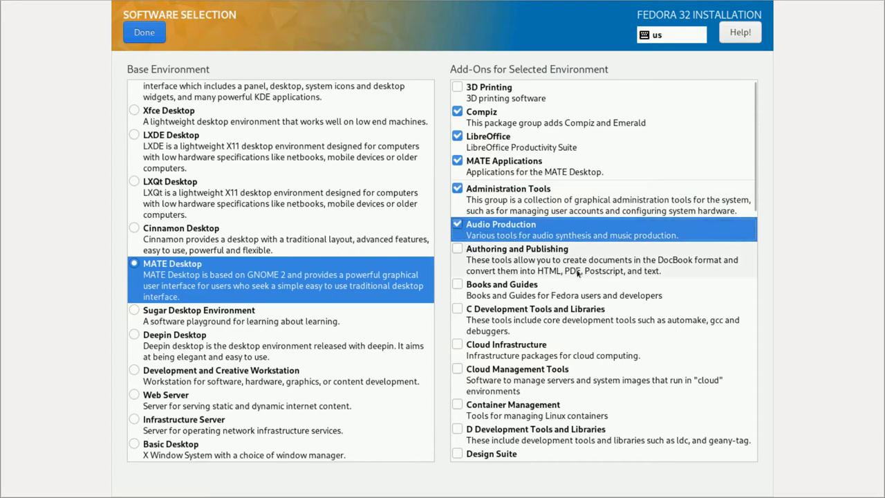
pyautogui.click(458, 249)
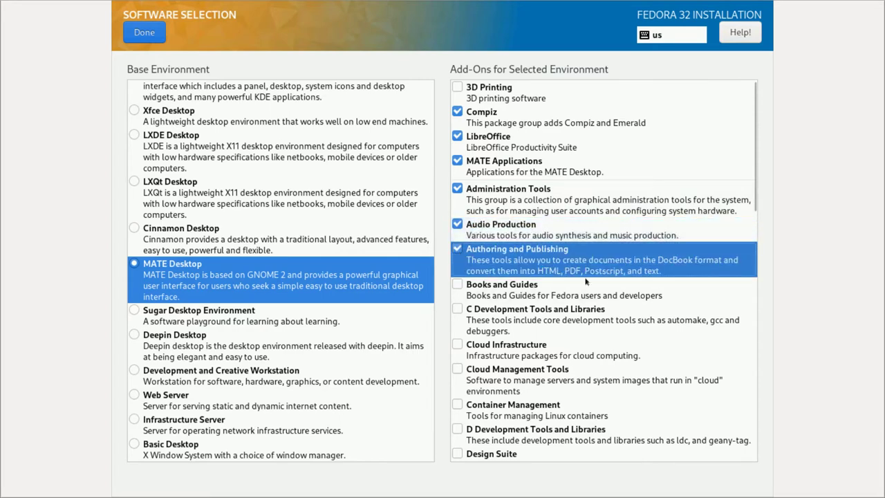
pyautogui.scroll(-5, 585, 281)
pyautogui.scroll(4, 486, 175)
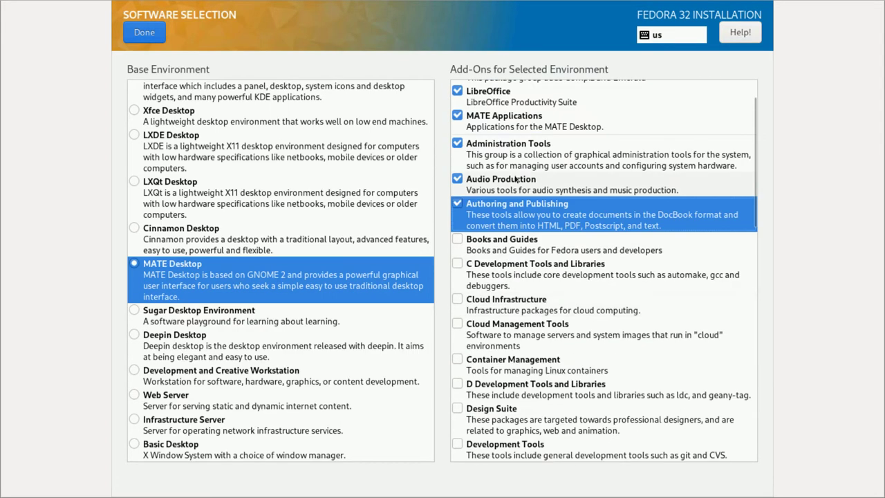
pyautogui.click(454, 239)
pyautogui.scroll(-3, 509, 277)
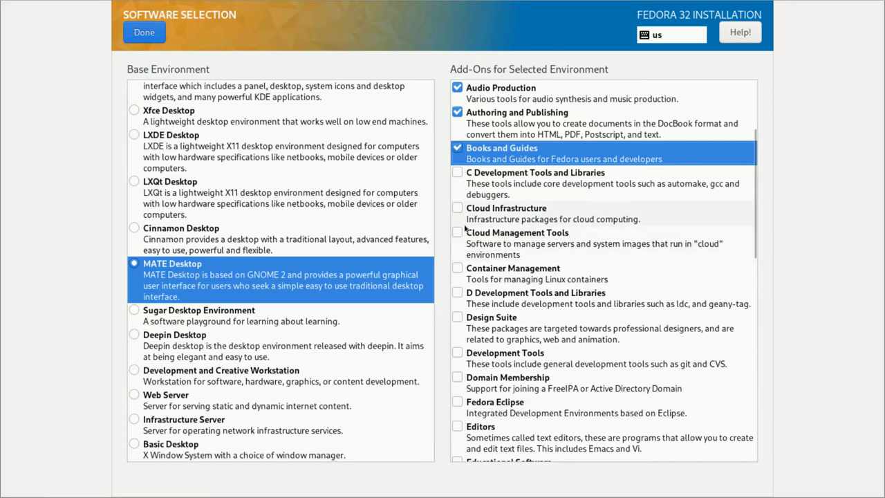
pyautogui.scroll(-3, 520, 250)
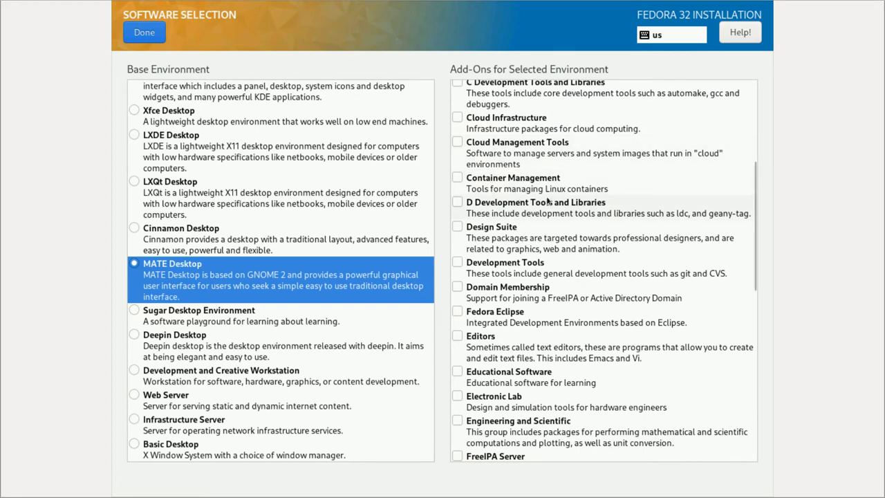
pyautogui.scroll(7, 548, 200)
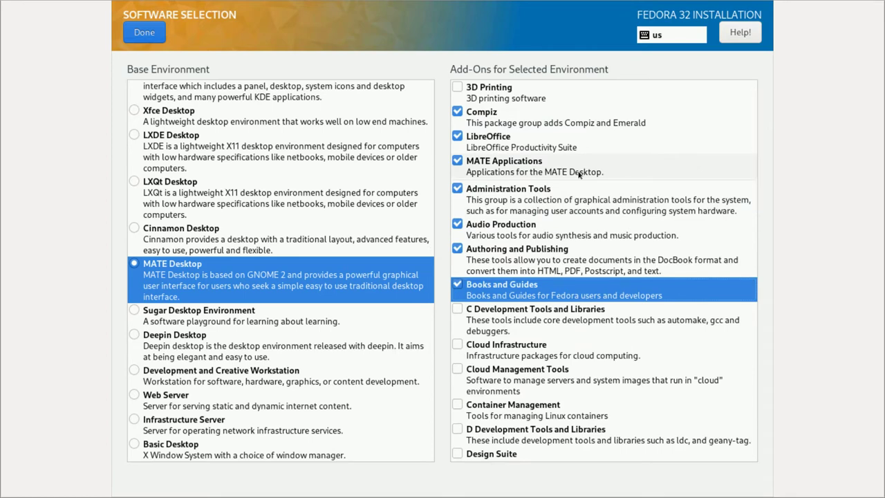
pyautogui.scroll(-5, 663, 336)
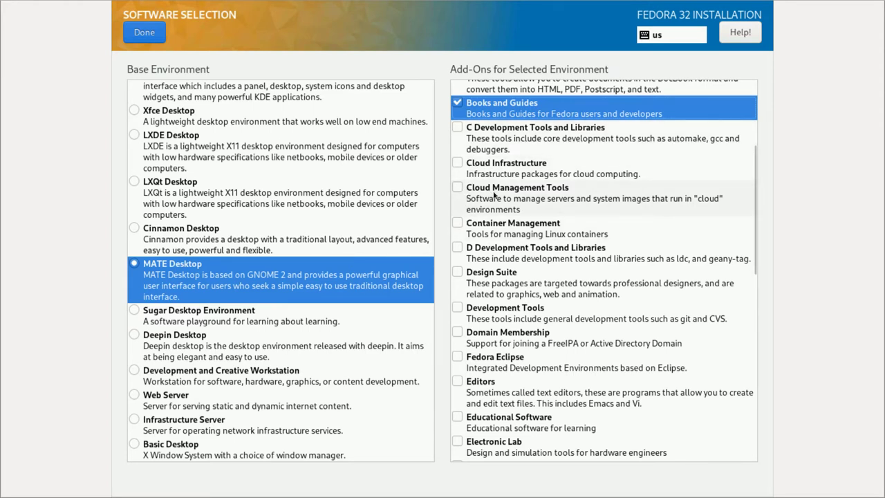
pyautogui.scroll(5, 756, 287)
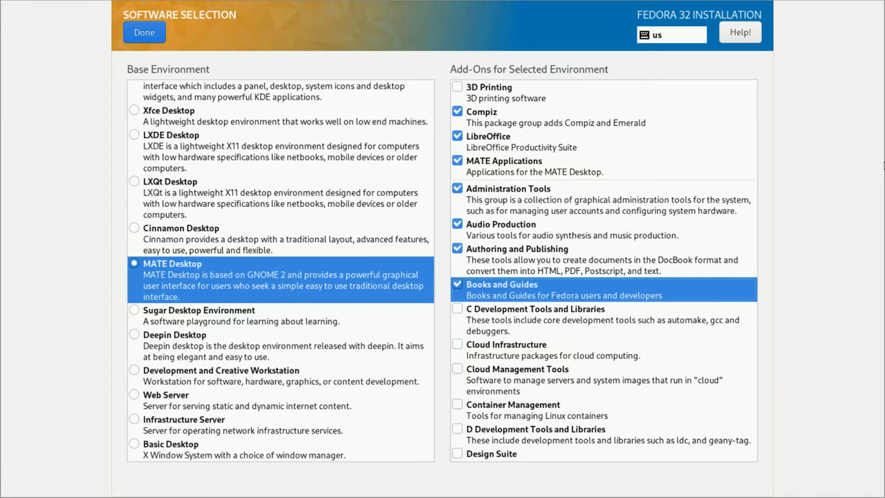
pyautogui.scroll(-3, 705, 290)
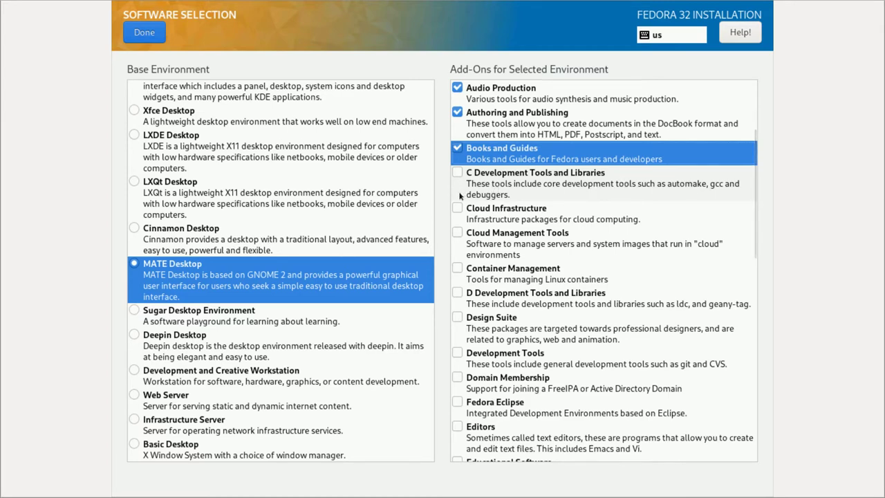
pyautogui.scroll(-5, 462, 197)
pyautogui.scroll(3, 461, 196)
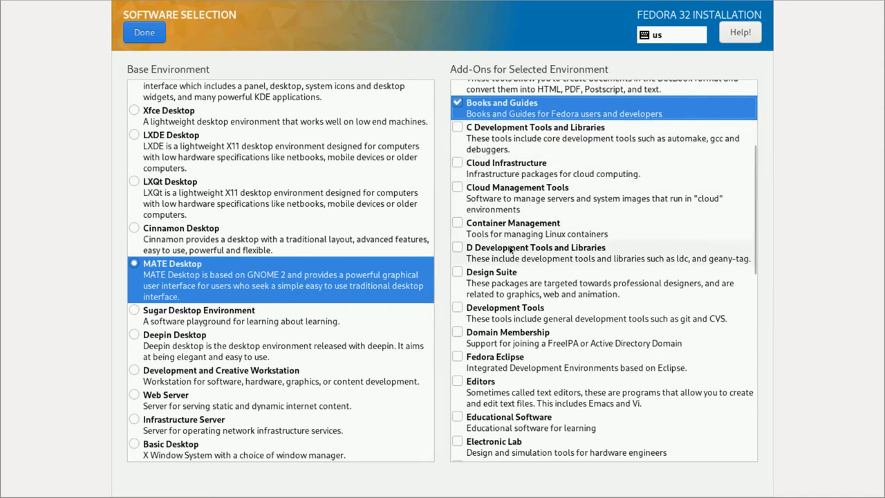
# - Tick the Design Suite, Editors, Educational Software, Electronic Lab and Engineering and Scientific add-ons
pyautogui.scroll(-2, 508, 246)
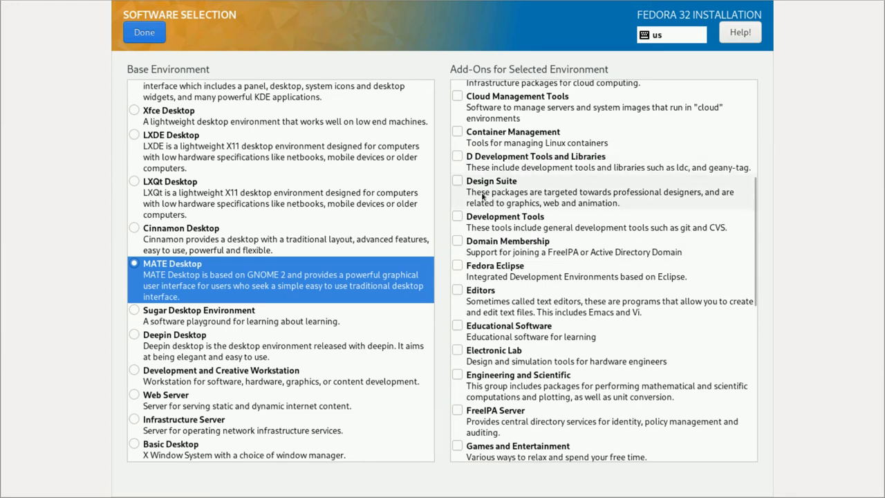
pyautogui.click(457, 182)
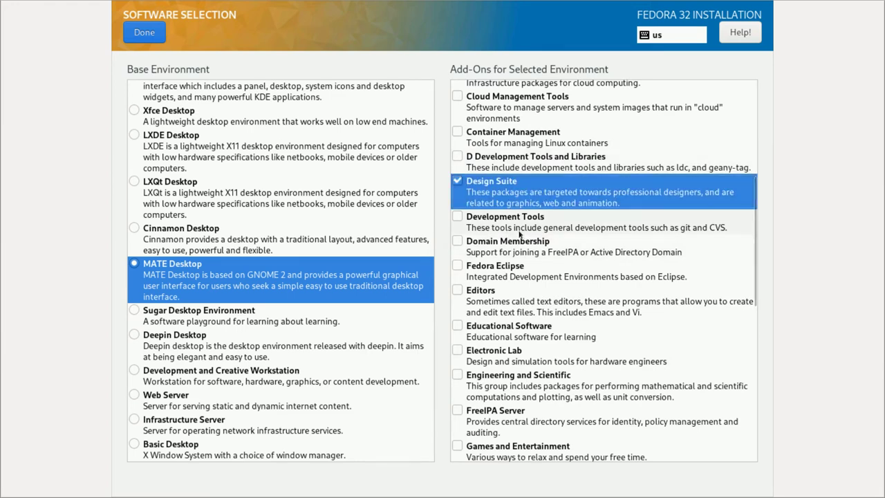
pyautogui.scroll(-3, 520, 235)
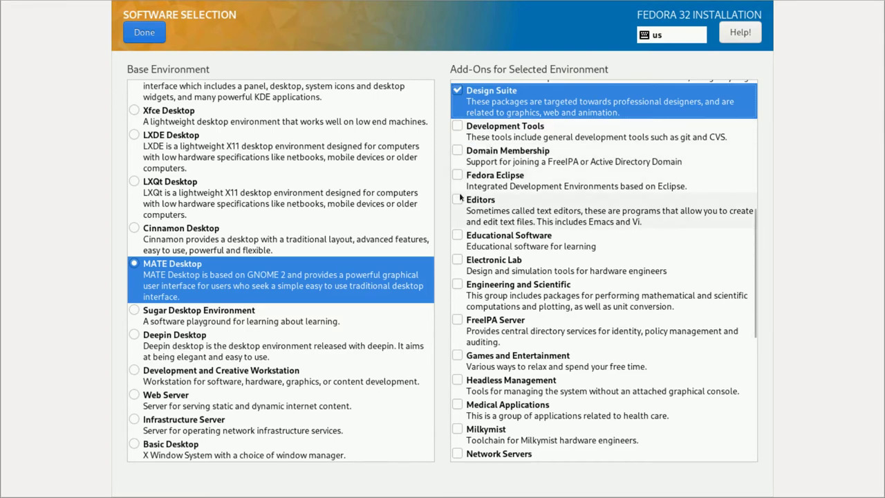
pyautogui.scroll(-1, 461, 192)
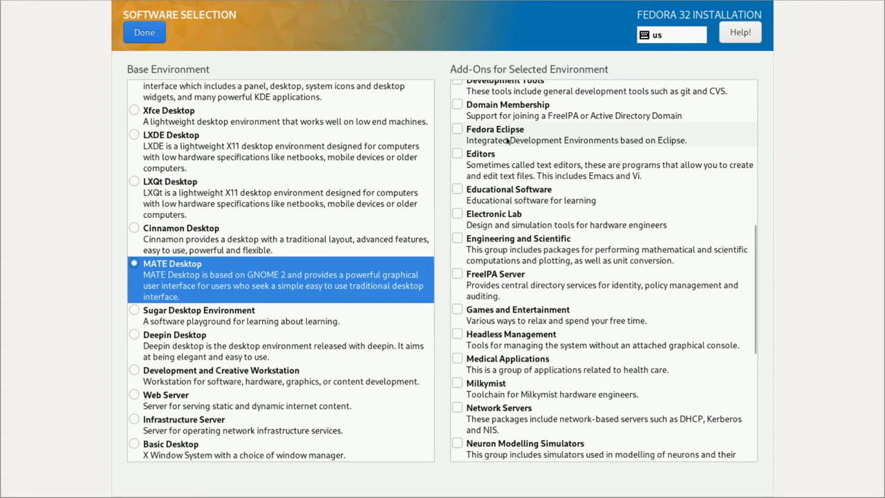
pyautogui.click(457, 154)
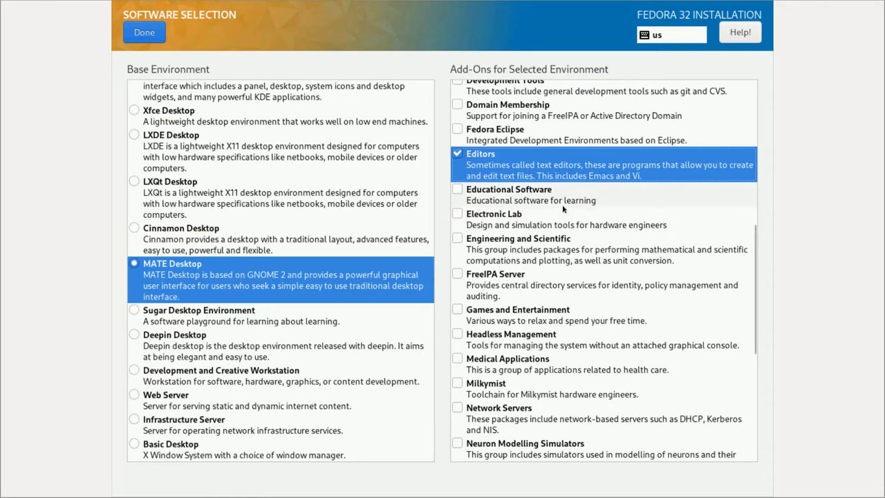
pyautogui.click(457, 191)
pyautogui.click(456, 214)
pyautogui.scroll(-2, 493, 138)
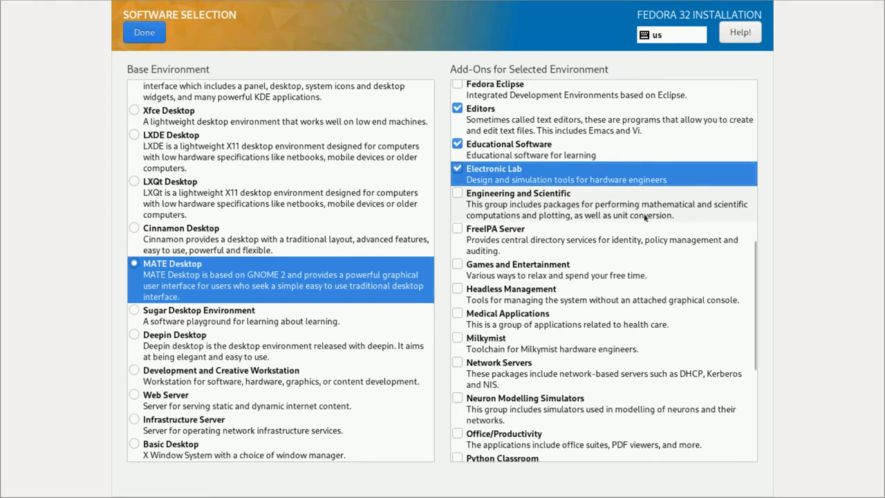
pyautogui.click(457, 196)
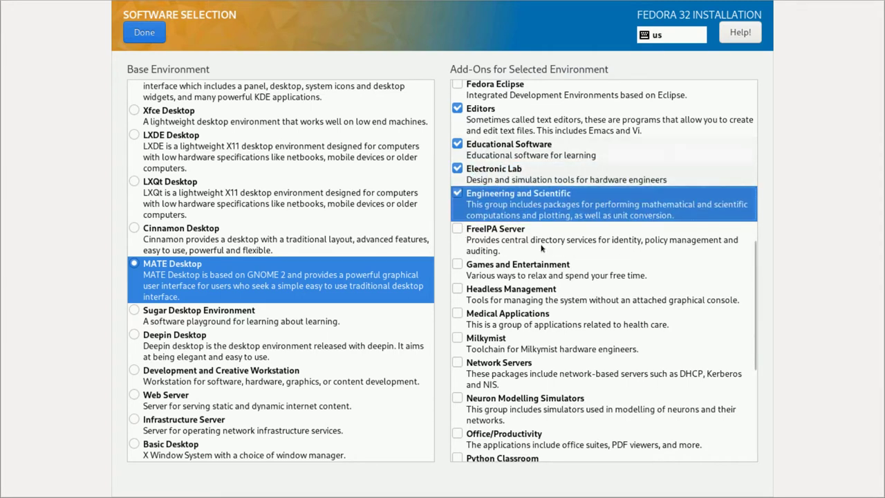
pyautogui.scroll(-3, 545, 256)
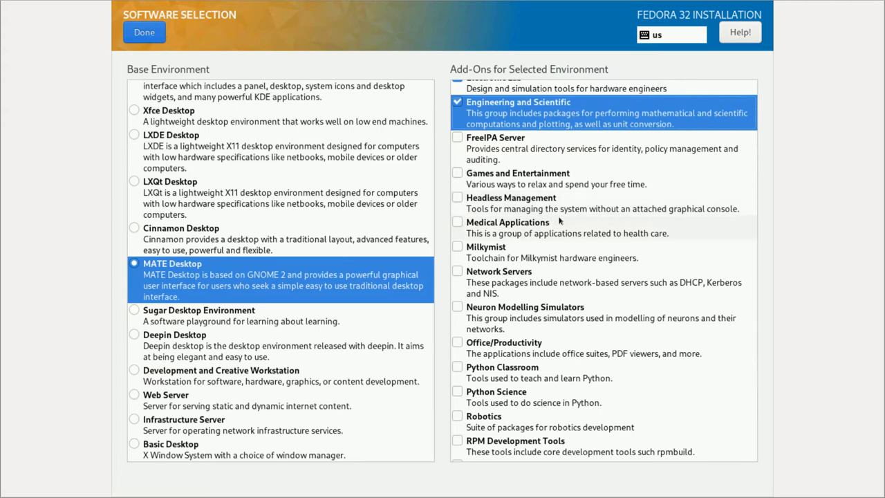
# - Tick the Headless Management and Medical Applications add-ons, leaving Milkymist through Window Managers unchecked
pyautogui.click(458, 199)
pyautogui.click(457, 200)
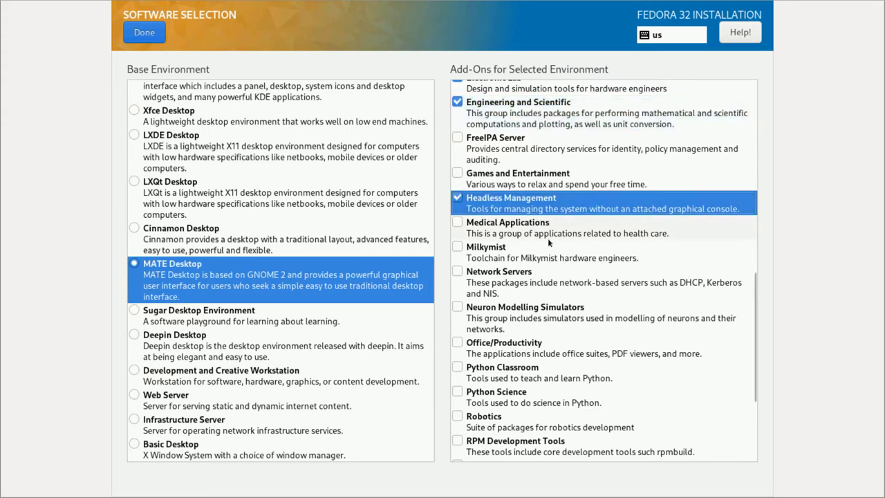
pyautogui.scroll(-3, 548, 238)
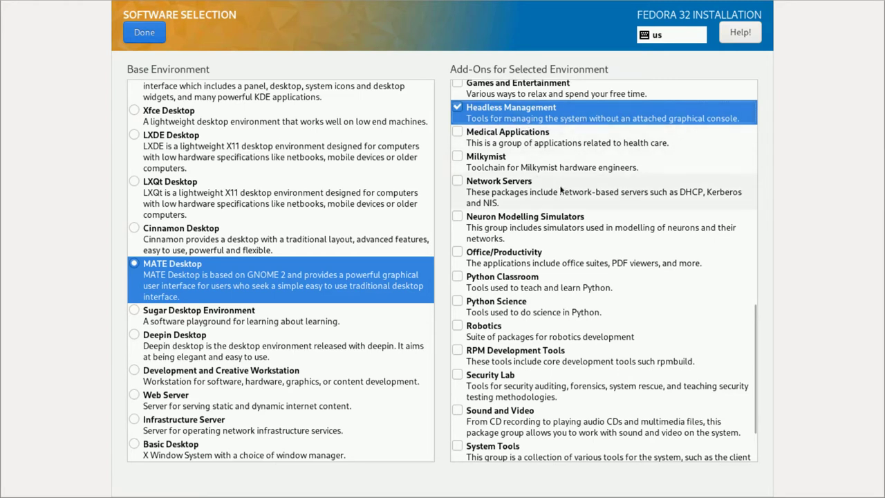
pyautogui.click(457, 131)
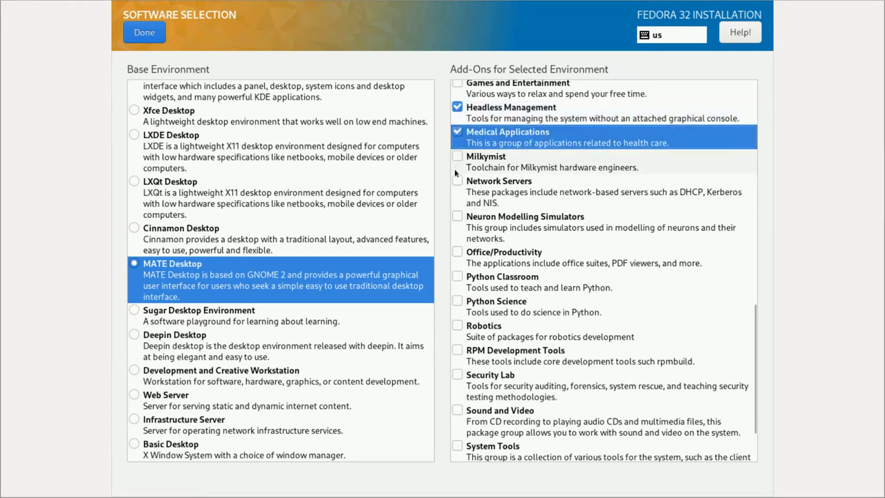
pyautogui.scroll(-1, 541, 178)
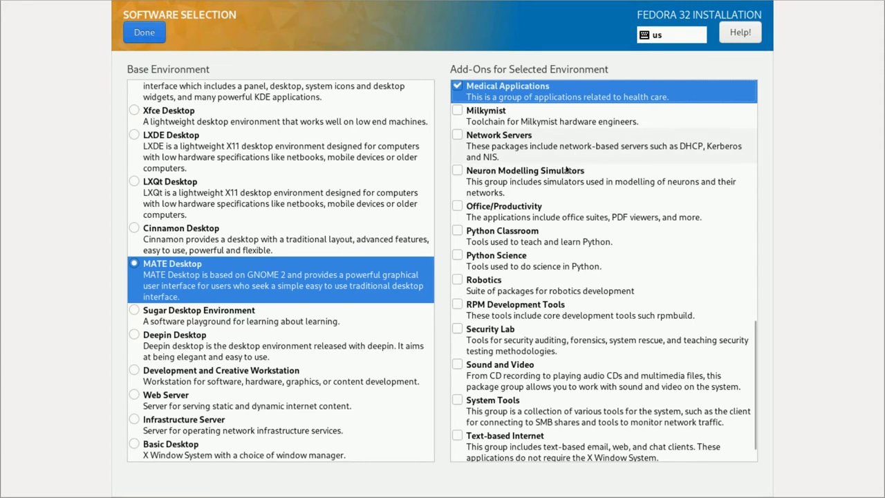
pyautogui.scroll(-1, 484, 207)
pyautogui.scroll(2, 495, 171)
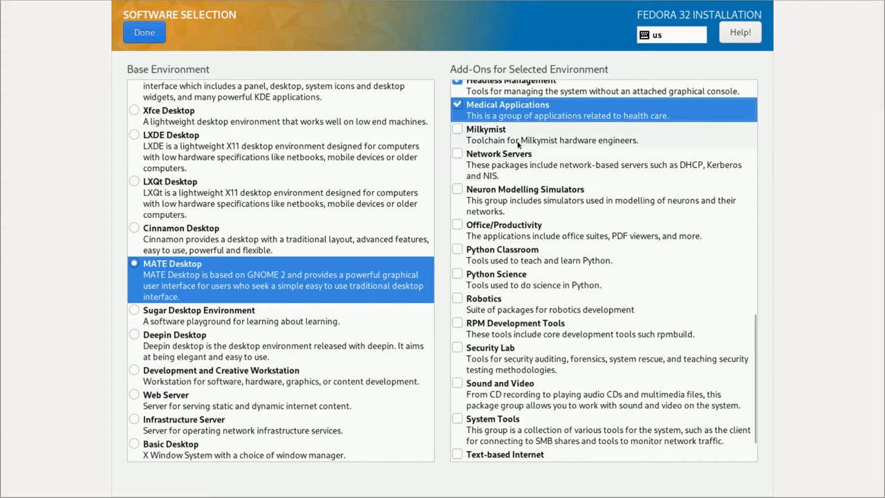
pyautogui.scroll(-1, 465, 194)
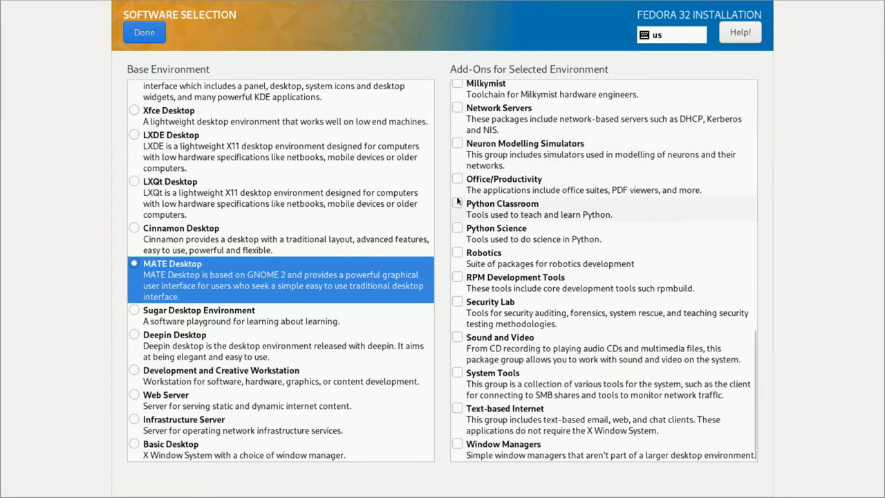
# - Tick Office/Productivity, Robotics, RPM Development Tools, Sound and Video and System Tools, leaving Security Lab unchecked
pyautogui.click(458, 179)
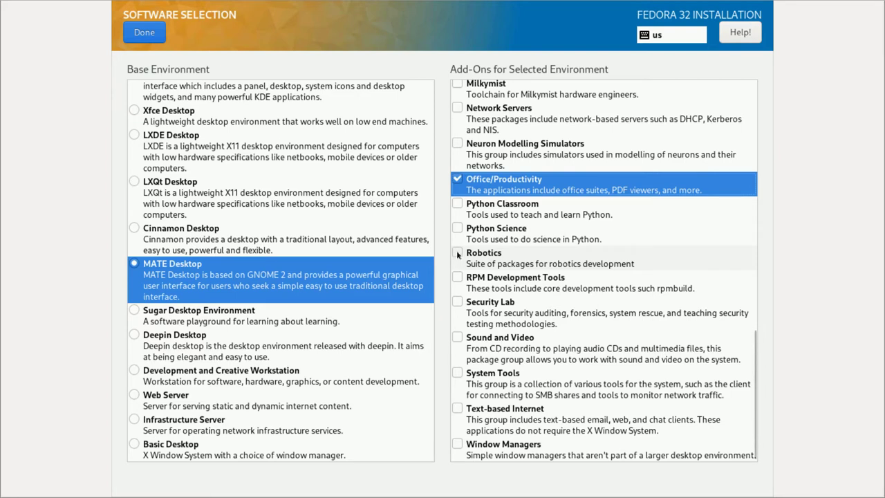
pyautogui.click(457, 253)
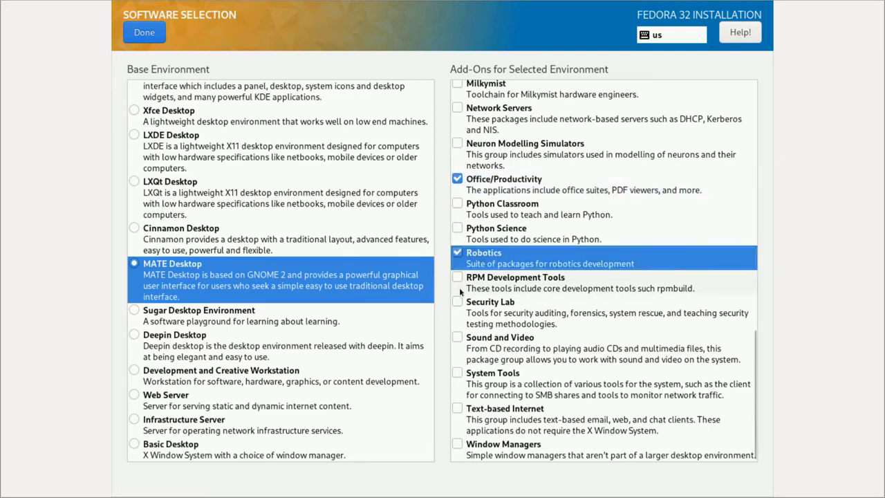
pyautogui.click(457, 279)
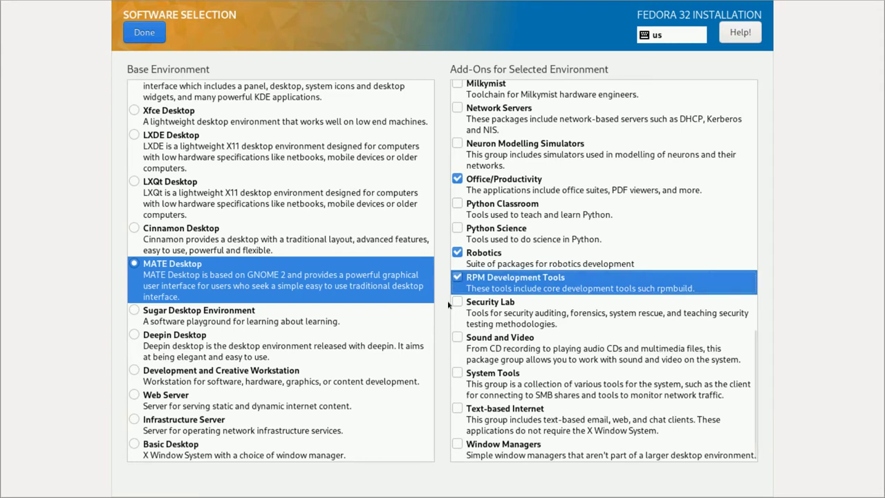
pyautogui.click(457, 302)
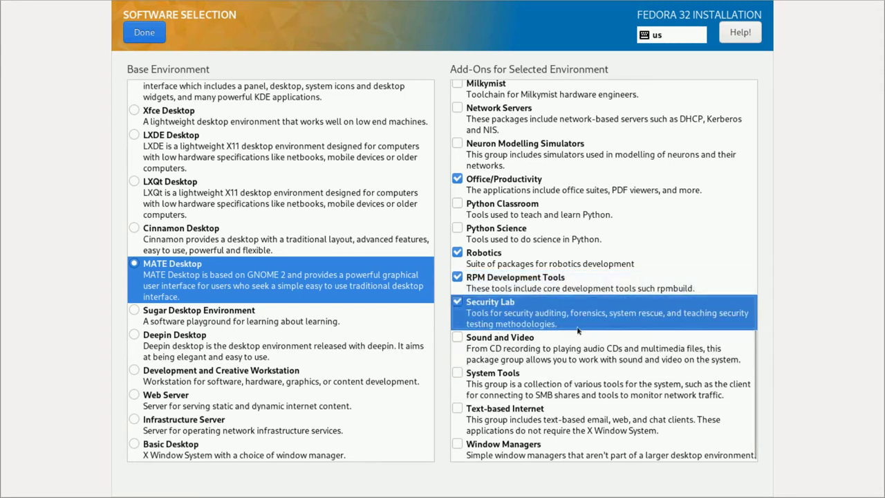
pyautogui.click(458, 303)
pyautogui.click(457, 339)
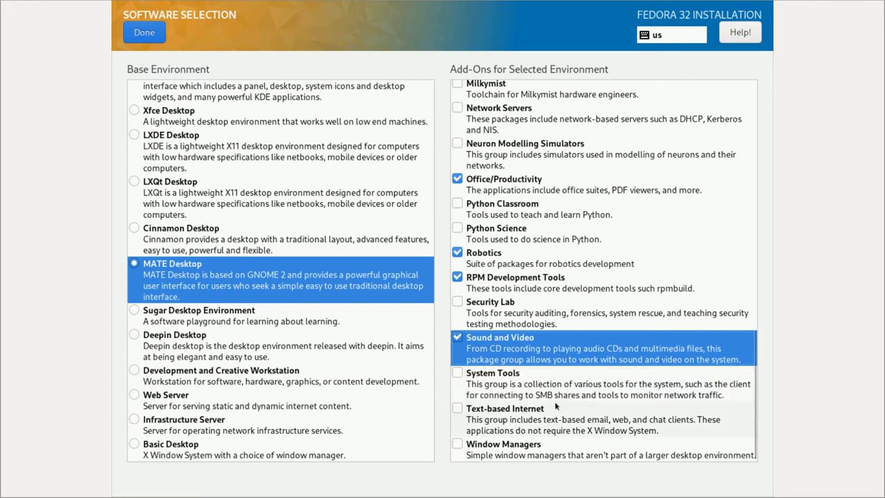
pyautogui.click(456, 374)
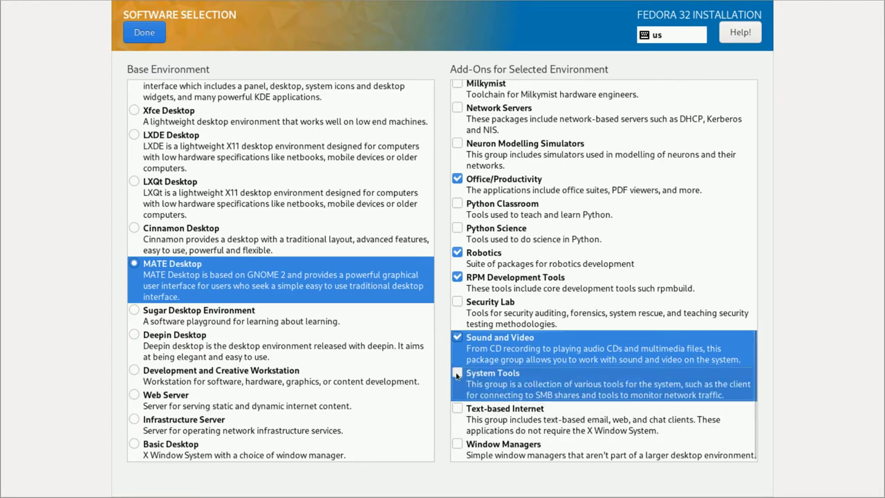
pyautogui.click(459, 420)
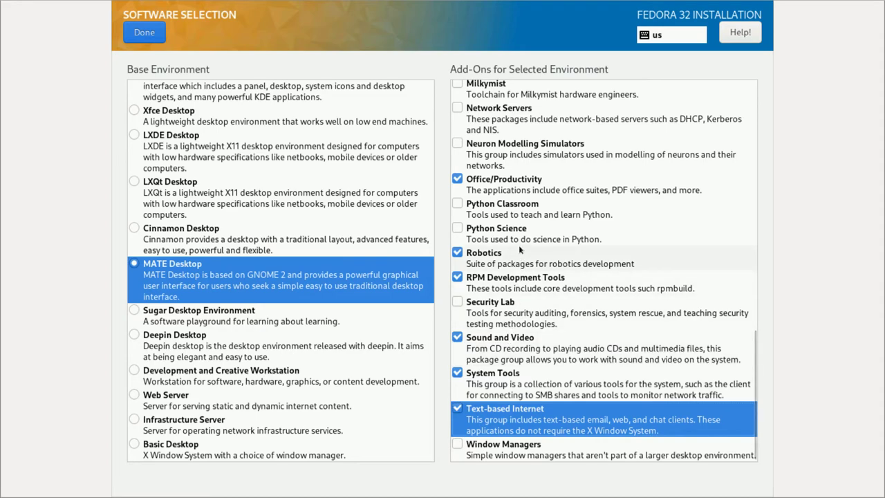
pyautogui.scroll(3, 519, 244)
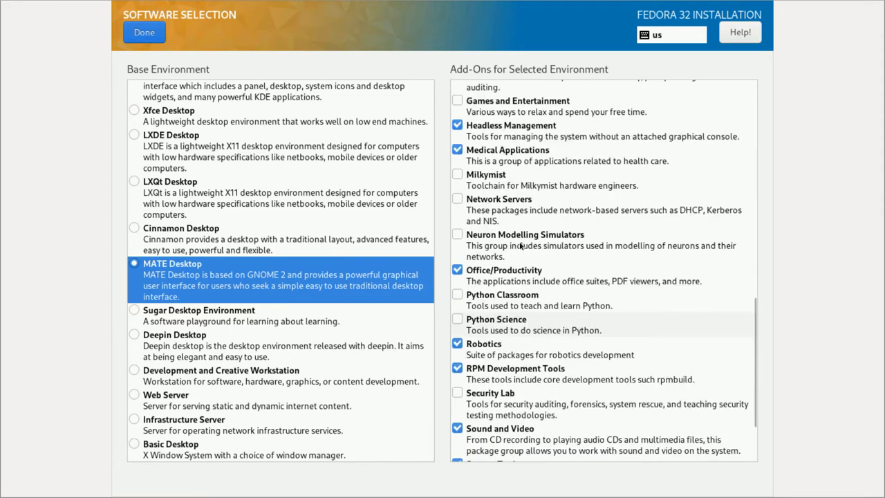
pyautogui.scroll(3, 521, 245)
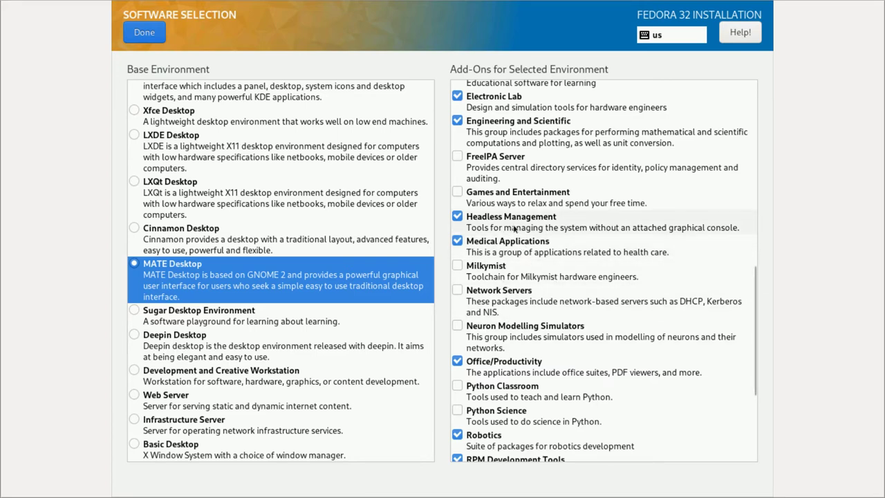
pyautogui.scroll(-4, 514, 228)
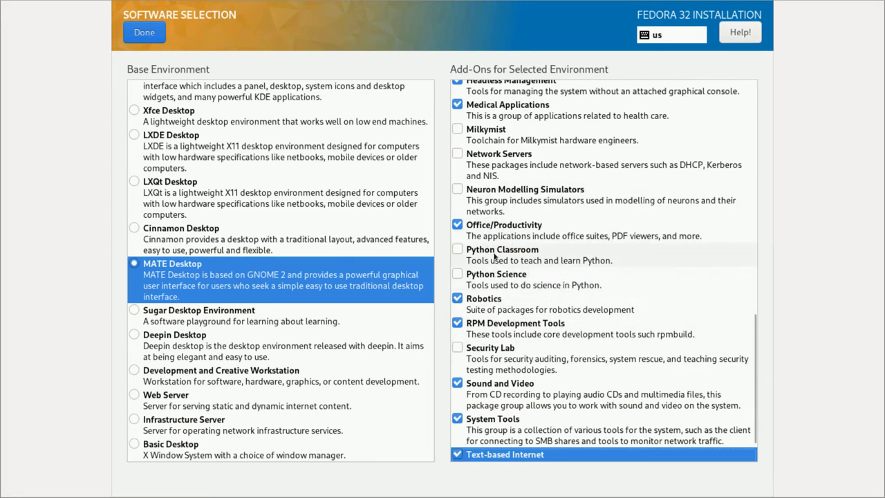
pyautogui.scroll(3, 496, 217)
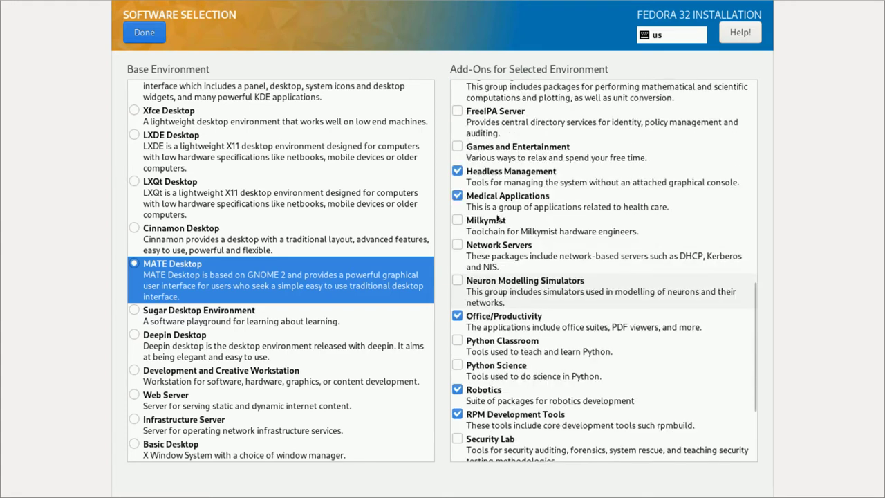
pyautogui.scroll(4, 499, 220)
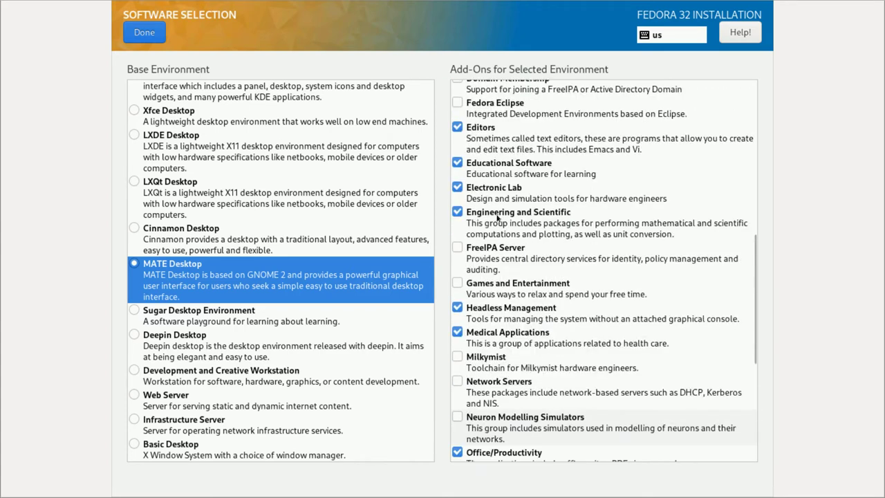
pyautogui.scroll(1, 497, 217)
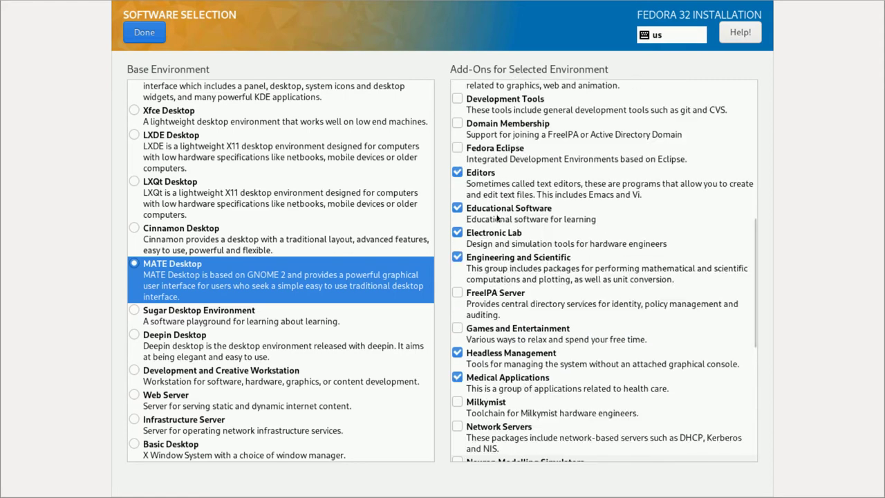
pyautogui.scroll(3, 496, 216)
pyautogui.scroll(1, 496, 217)
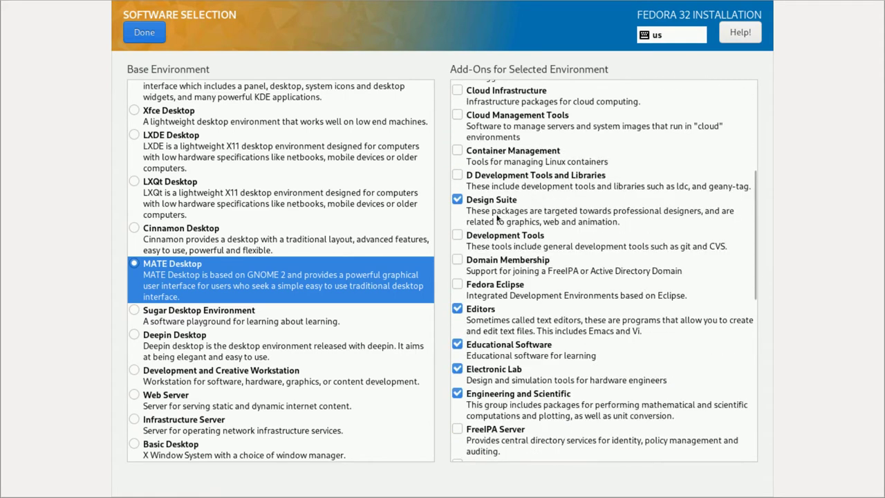
pyautogui.scroll(1, 496, 217)
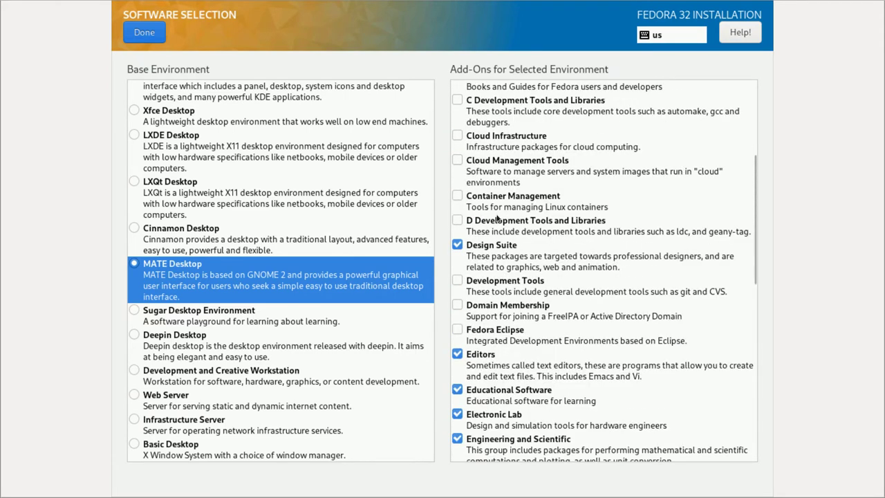
pyautogui.scroll(2, 496, 216)
pyautogui.scroll(3, 496, 216)
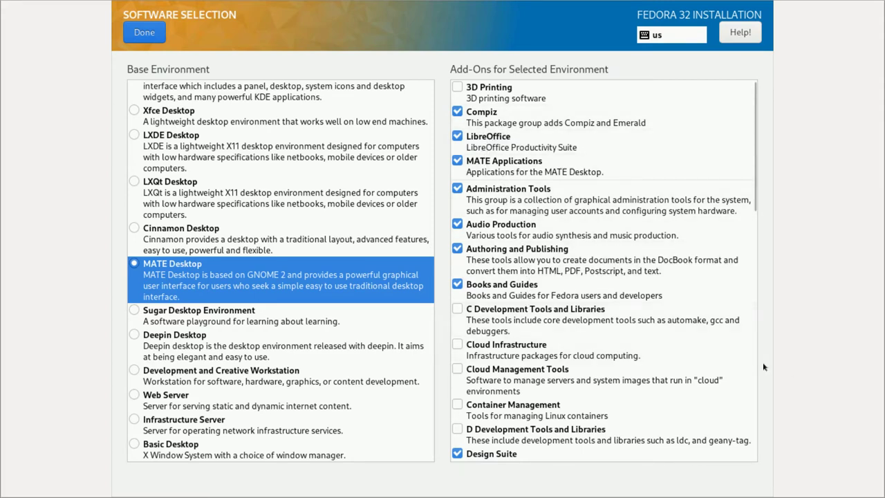
pyautogui.scroll(-3, 525, 276)
pyautogui.scroll(-2, 499, 238)
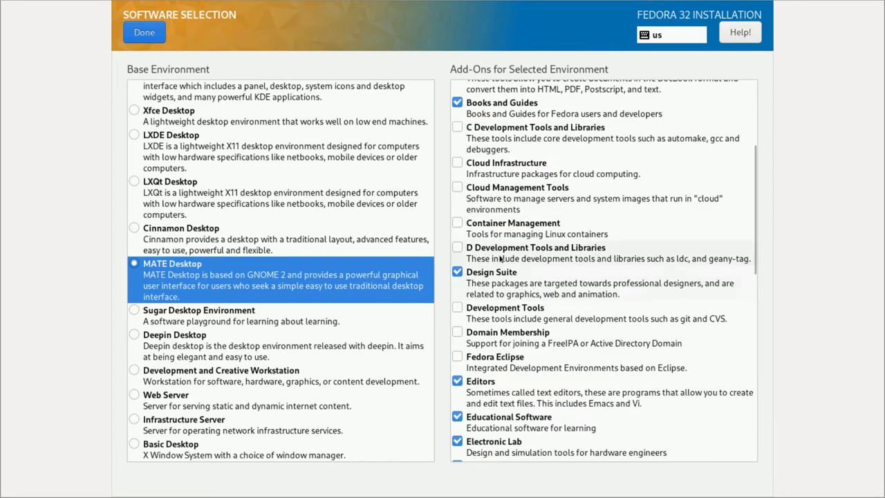
pyautogui.scroll(-3, 498, 236)
pyautogui.scroll(-1, 499, 235)
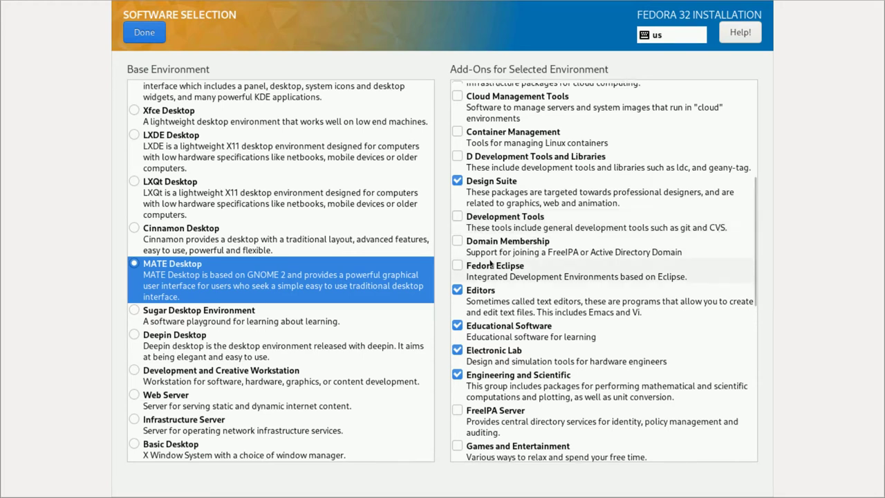
pyautogui.scroll(-3, 477, 228)
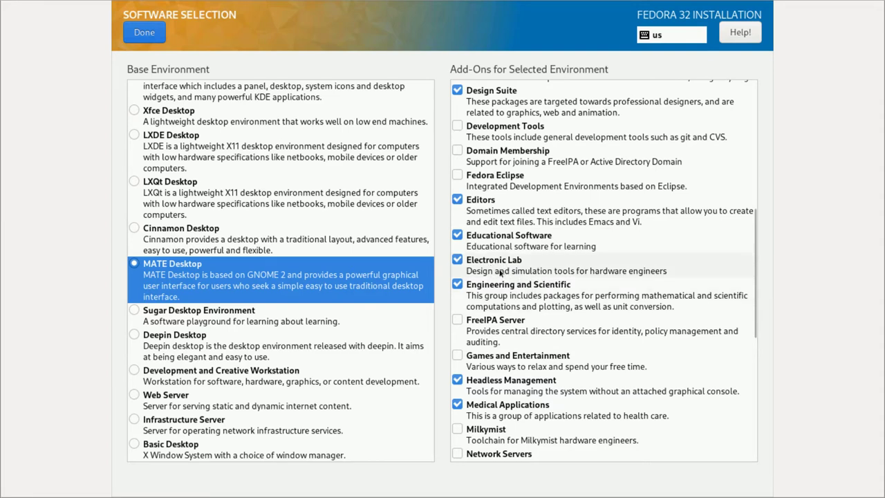
pyautogui.scroll(-3, 521, 297)
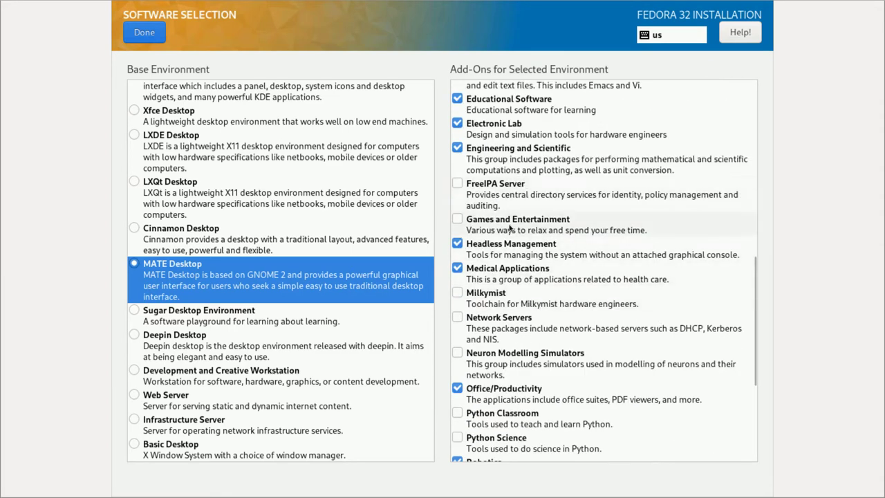
pyautogui.scroll(-2, 502, 242)
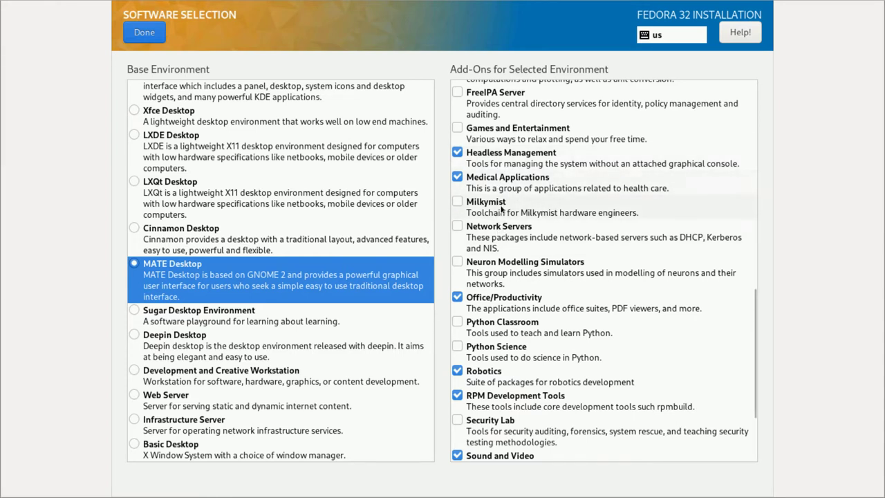
pyautogui.scroll(-3, 500, 257)
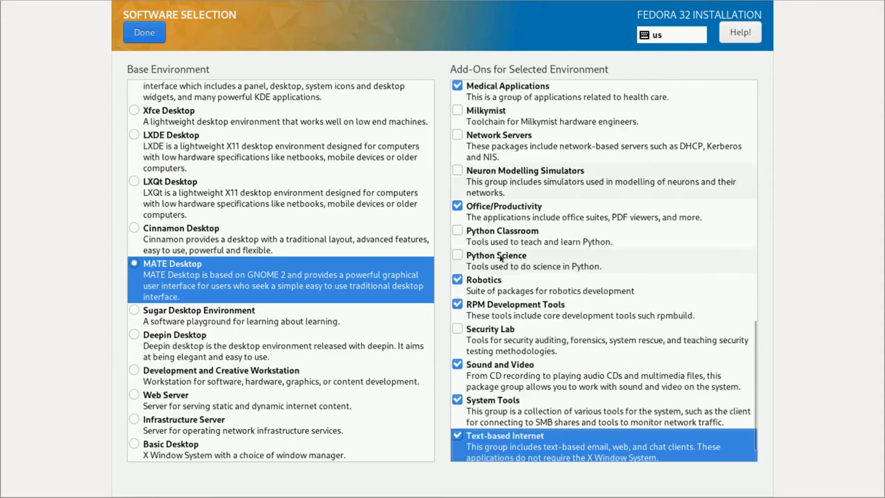
pyautogui.scroll(-1, 512, 221)
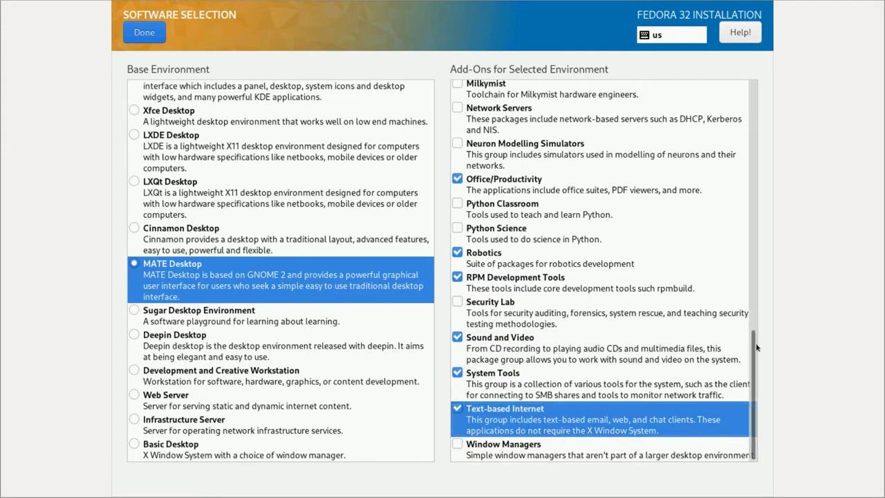
pyautogui.scroll(1, 748, 293)
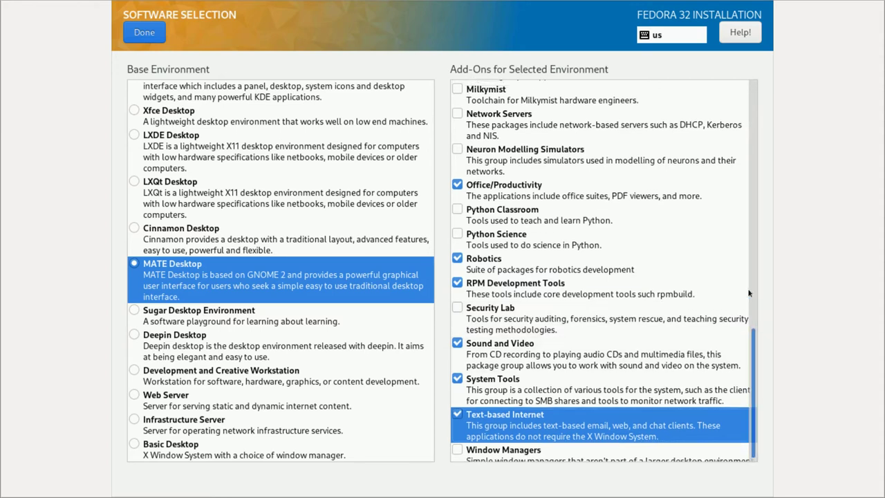
pyautogui.scroll(15, 748, 293)
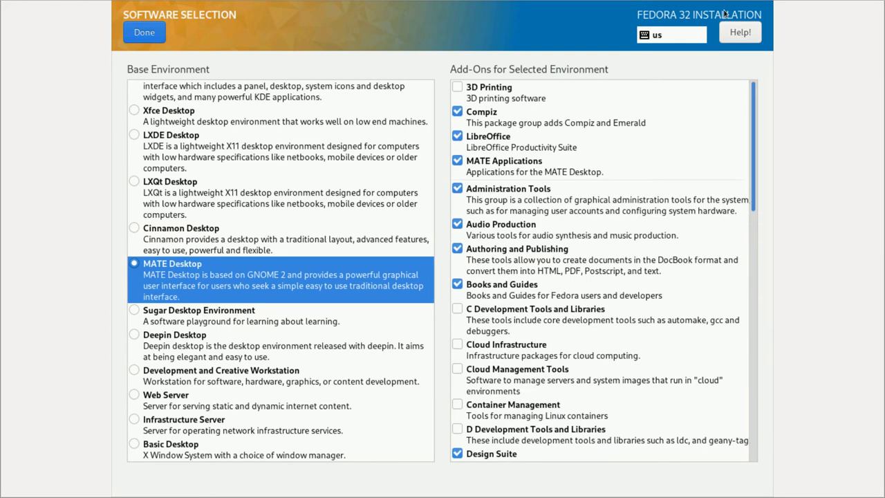
# - Confirm the software choices with Done, returning to the Installation Summary
pyautogui.click(143, 33)
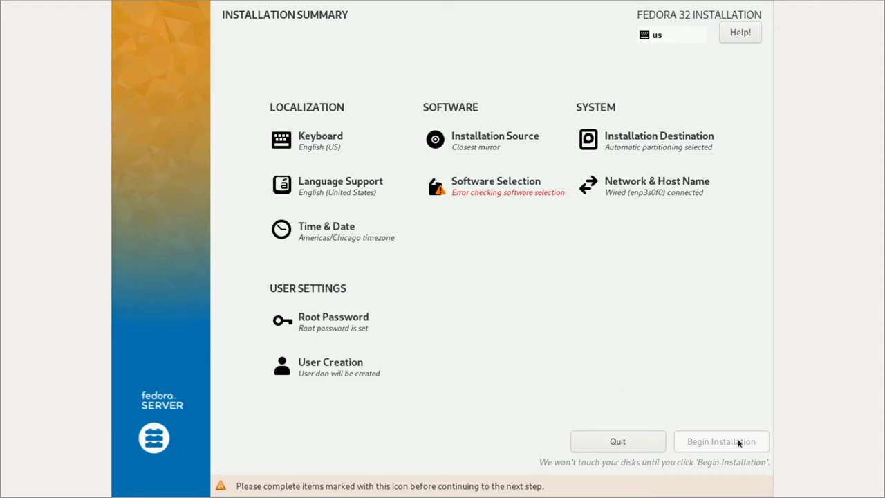
# - Reopen Software Selection and show the dependency error details for gspiceui
pyautogui.click(498, 184)
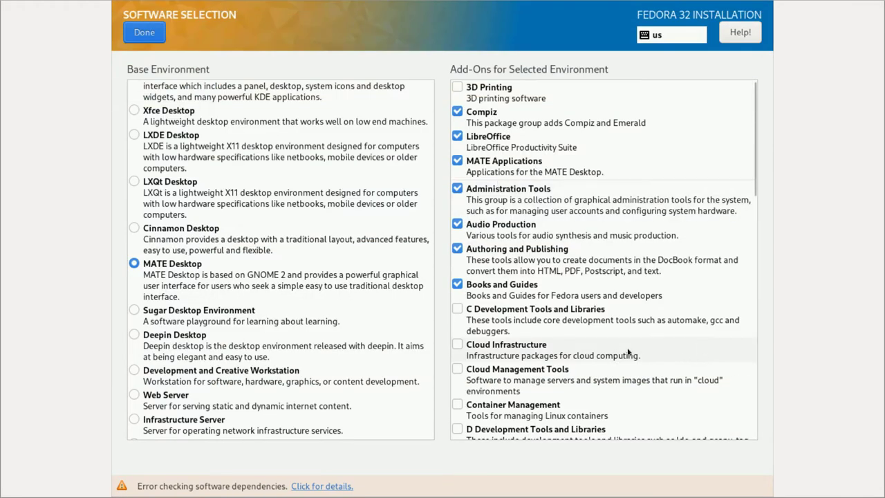
pyautogui.scroll(-5, 597, 344)
pyautogui.scroll(-12, 596, 342)
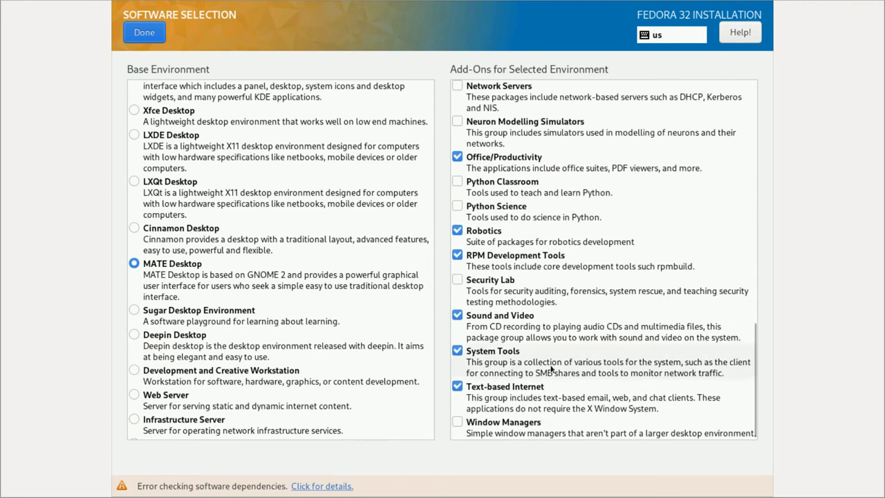
pyautogui.click(313, 488)
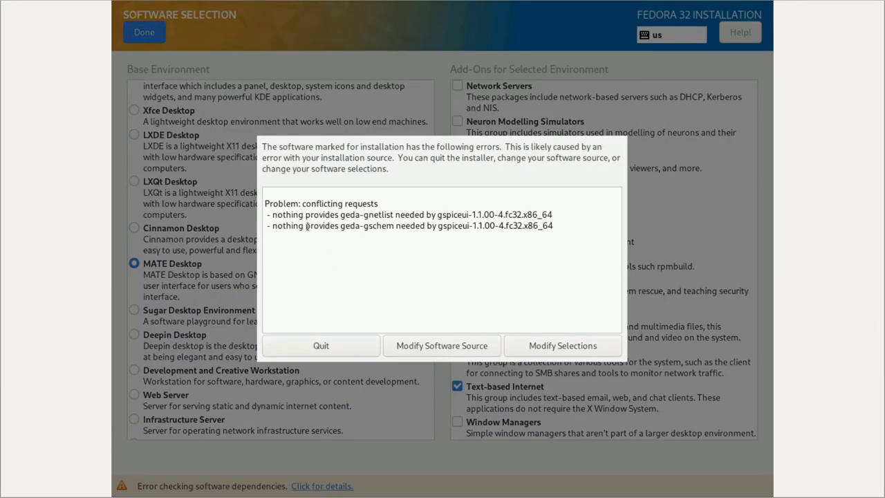
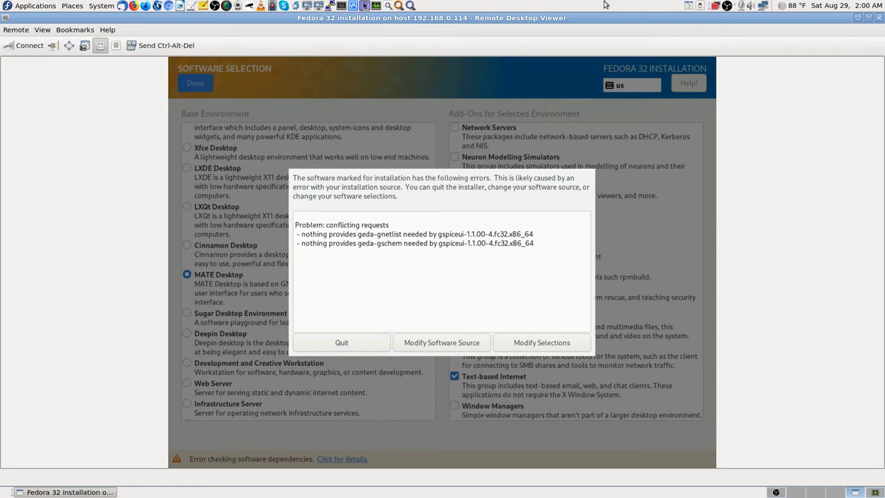
# - Try a screenshot of the dependency error without saving, then leave the error via Modify Selections
pyautogui.press('Print')
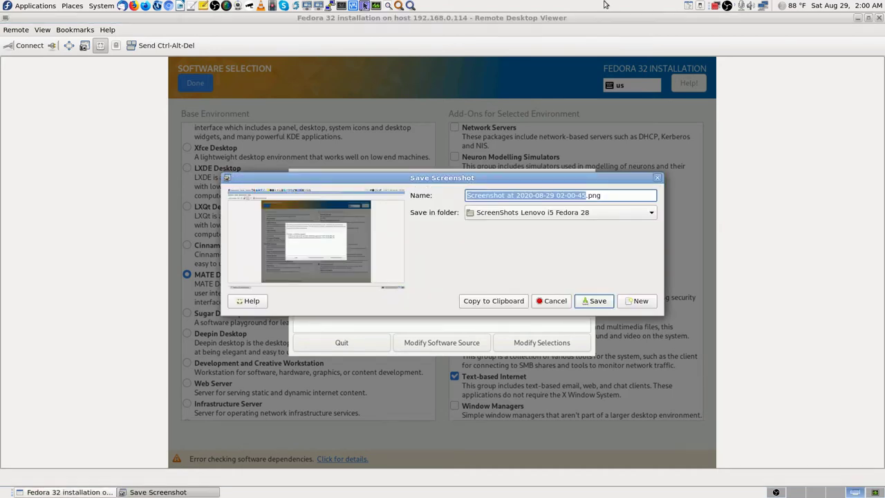
pyautogui.press('Return')
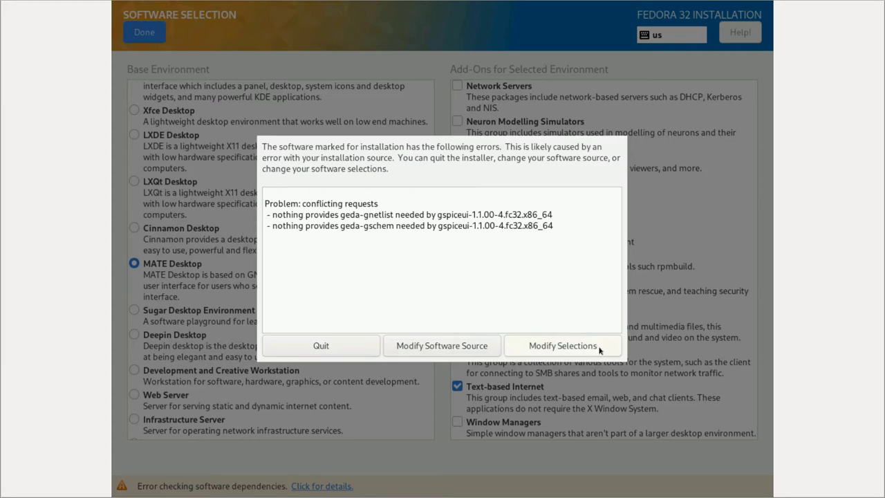
pyautogui.click(562, 346)
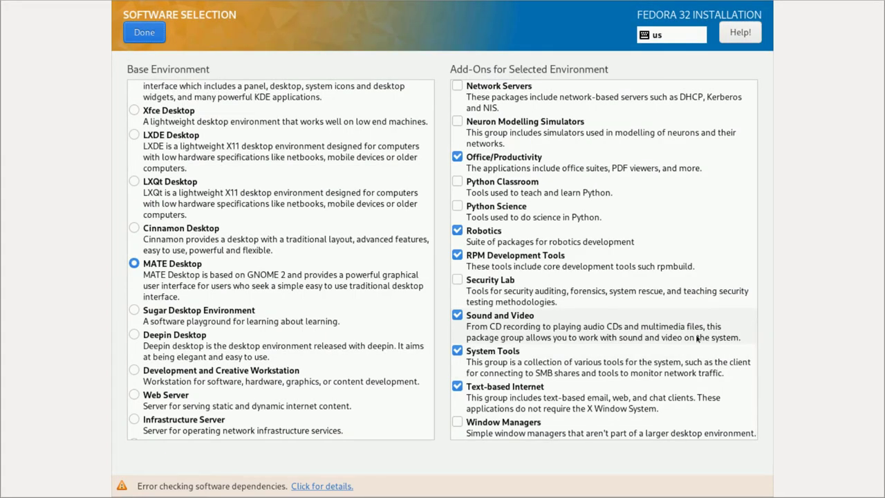
# - Untick the Robotics add-on in the MATE Desktop add-on list
pyautogui.click(458, 232)
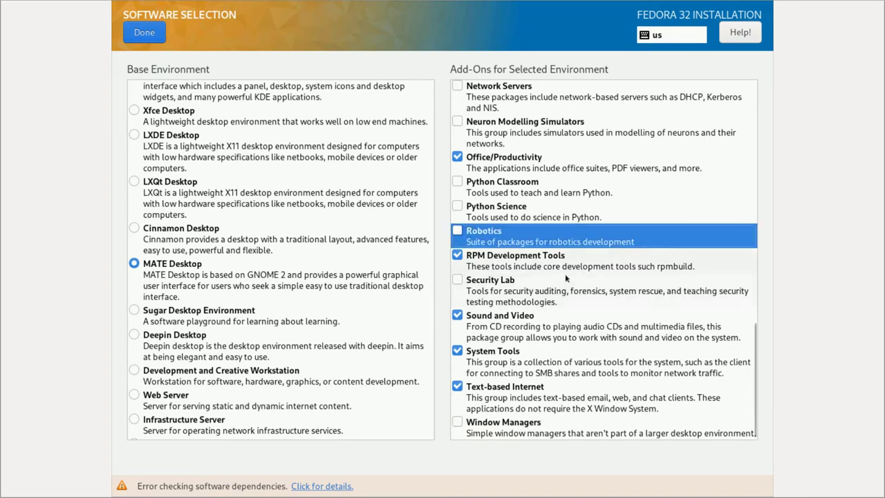
pyautogui.scroll(5, 562, 201)
pyautogui.scroll(10, 562, 201)
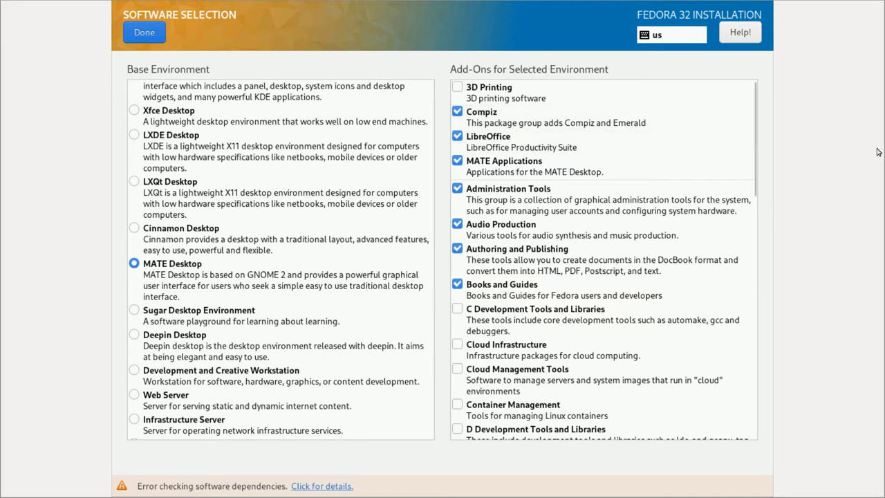
# - Untick Compiz, scan the add-on list, then tick Compiz again
pyautogui.click(459, 113)
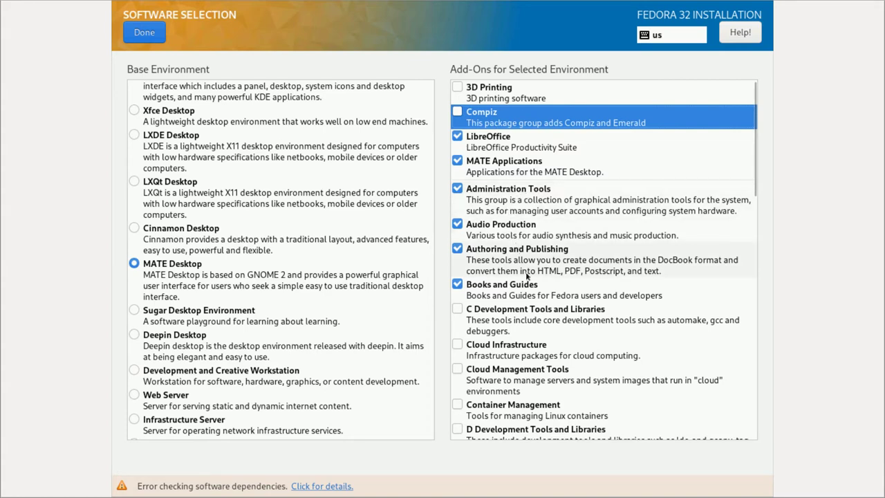
pyautogui.scroll(-6, 552, 278)
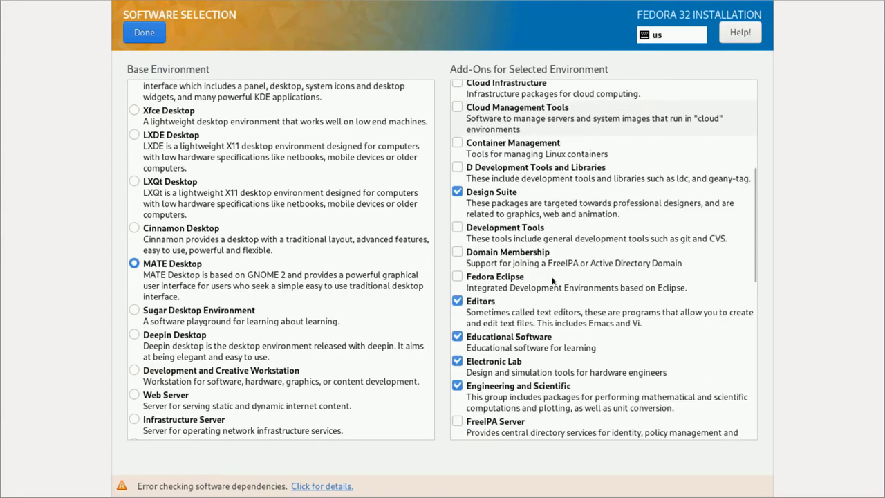
pyautogui.scroll(-3, 545, 267)
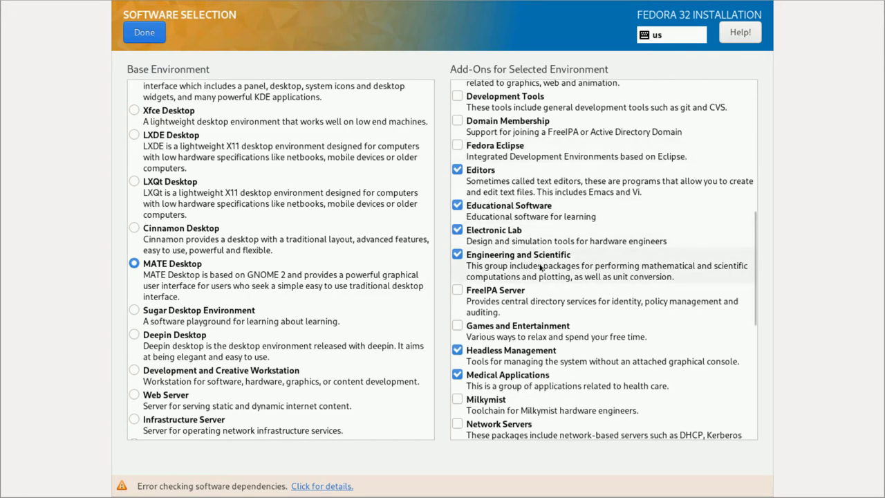
pyautogui.scroll(-2, 540, 267)
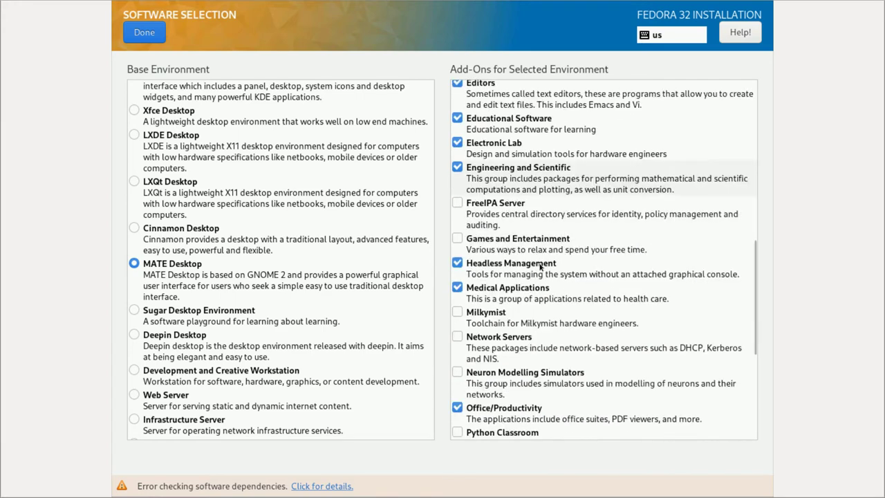
pyautogui.scroll(-2, 541, 267)
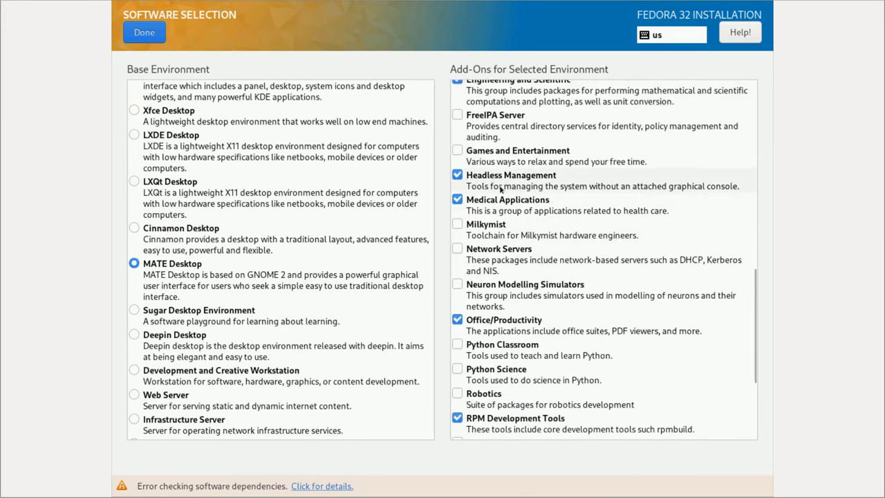
pyautogui.scroll(12, 544, 206)
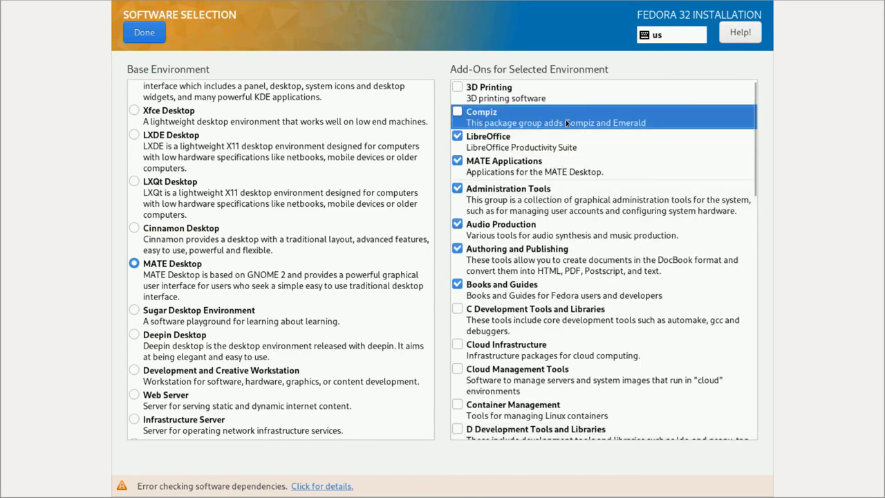
pyautogui.click(456, 111)
pyautogui.scroll(-15, 555, 289)
pyautogui.scroll(-3, 555, 294)
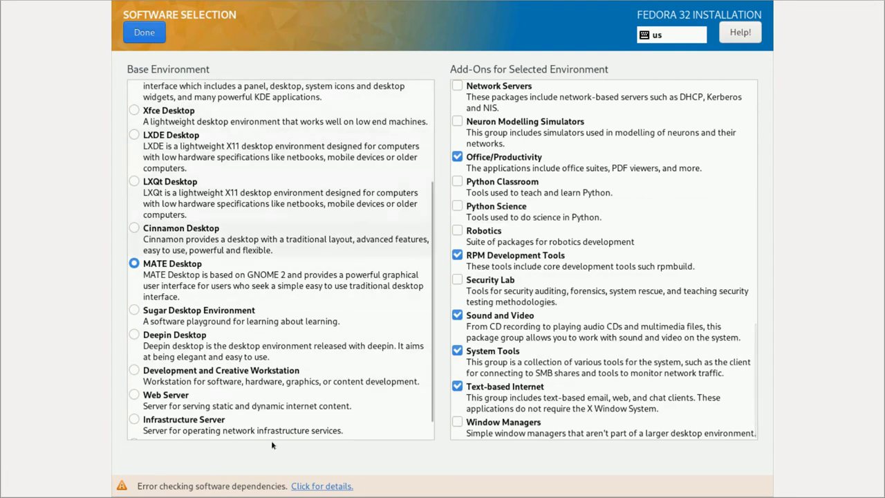
pyautogui.click(142, 32)
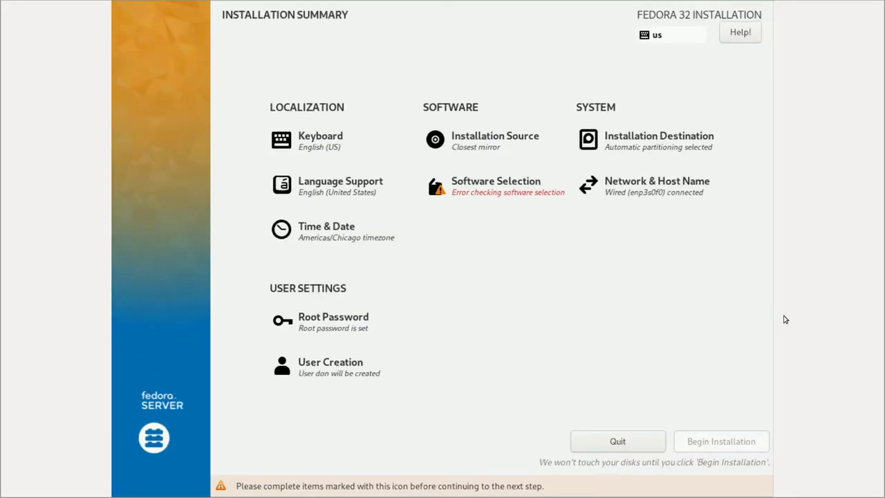
pyautogui.click(491, 187)
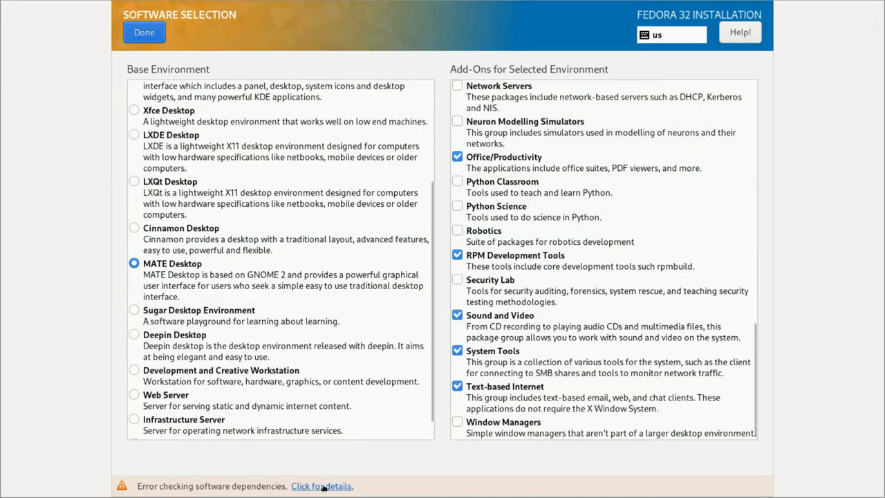
pyautogui.click(323, 486)
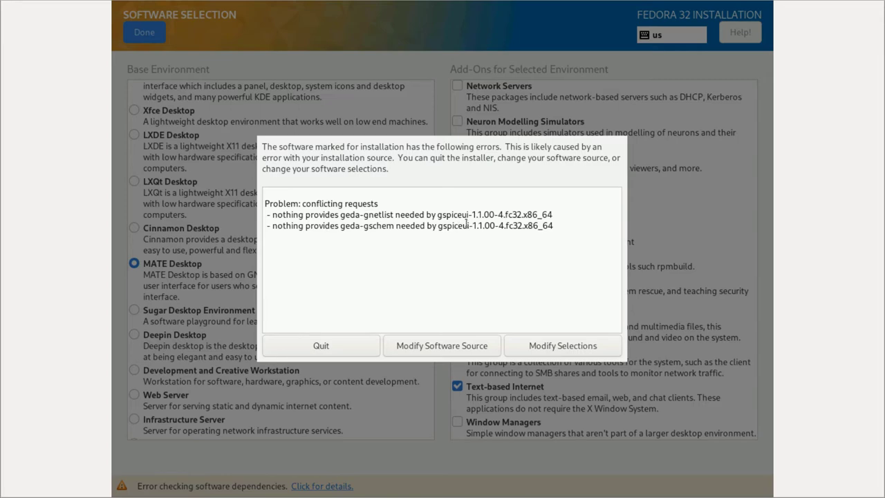
pyautogui.click(590, 349)
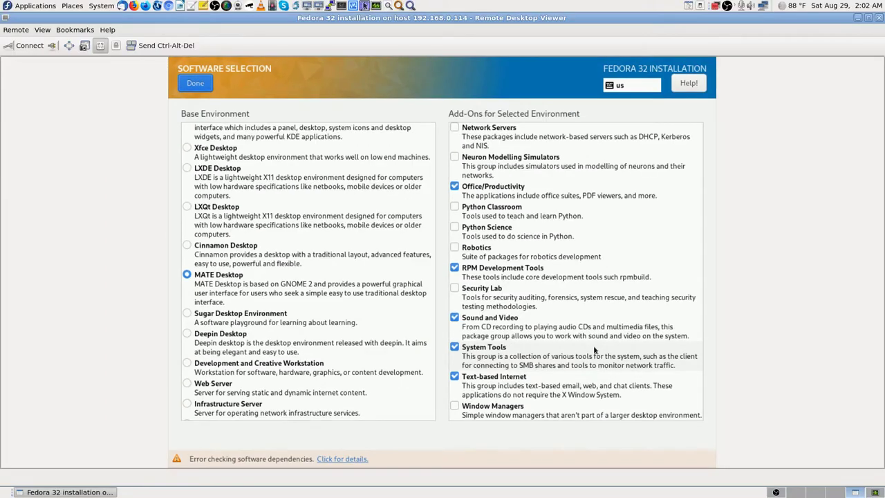
# - Try a screenshot without saving it, then make the remote viewer fullscreen with F11
pyautogui.scroll(10, 569, 263)
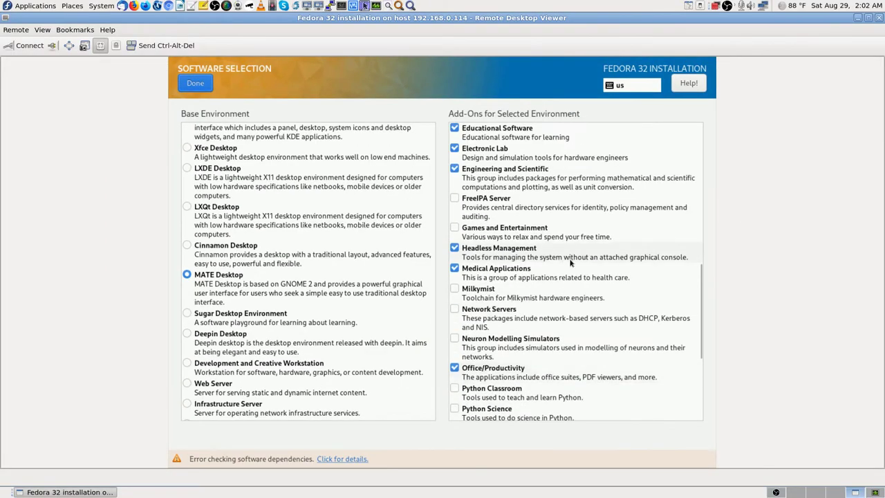
pyautogui.scroll(3, 569, 266)
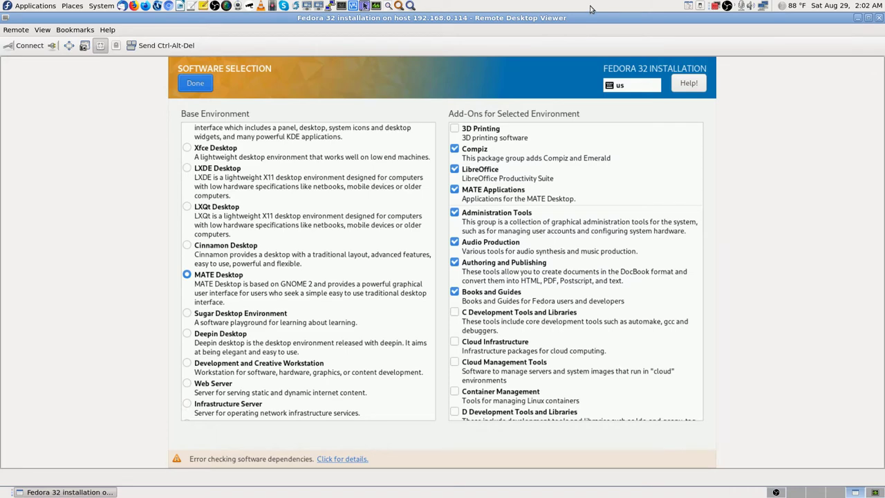
pyautogui.press('Print')
pyautogui.press('Return')
pyautogui.press('F11')
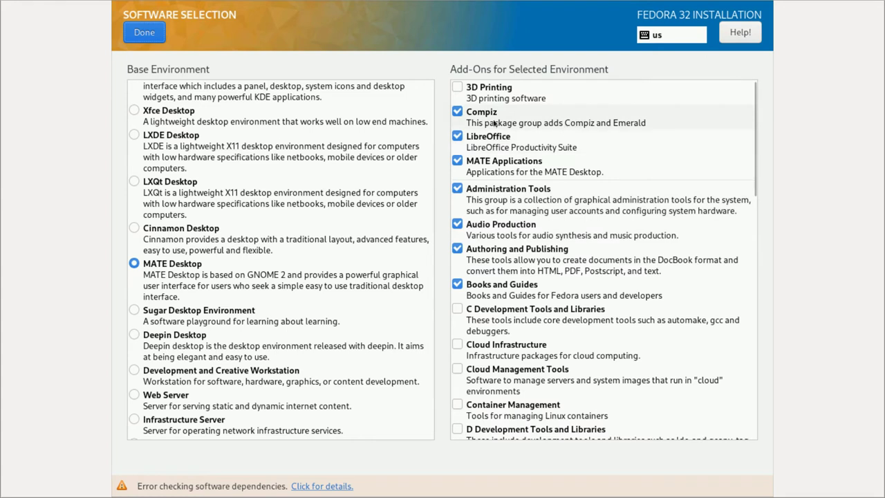
# - Untick the Compiz add-on and look through the remaining add-ons
pyautogui.click(457, 111)
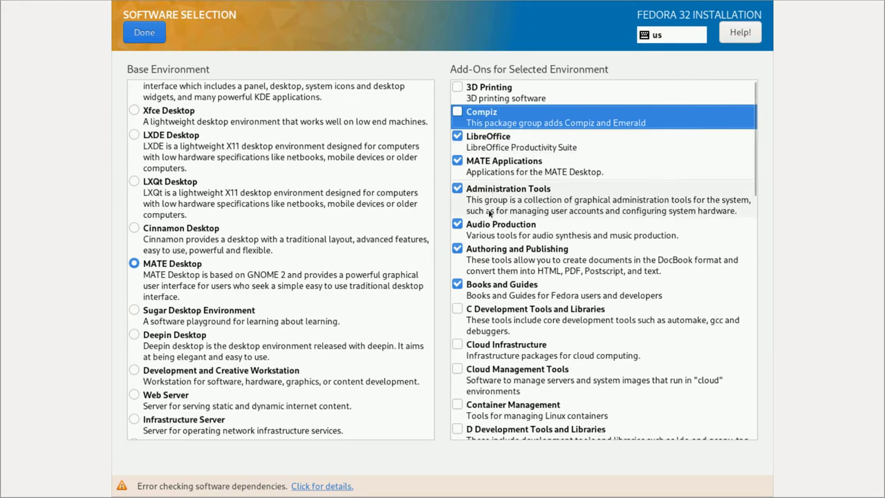
pyautogui.scroll(-1, 513, 269)
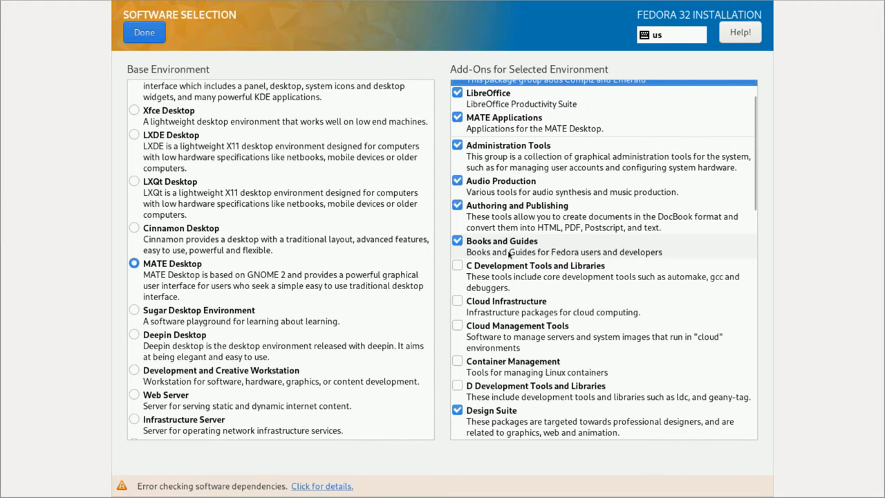
pyautogui.scroll(-4, 545, 220)
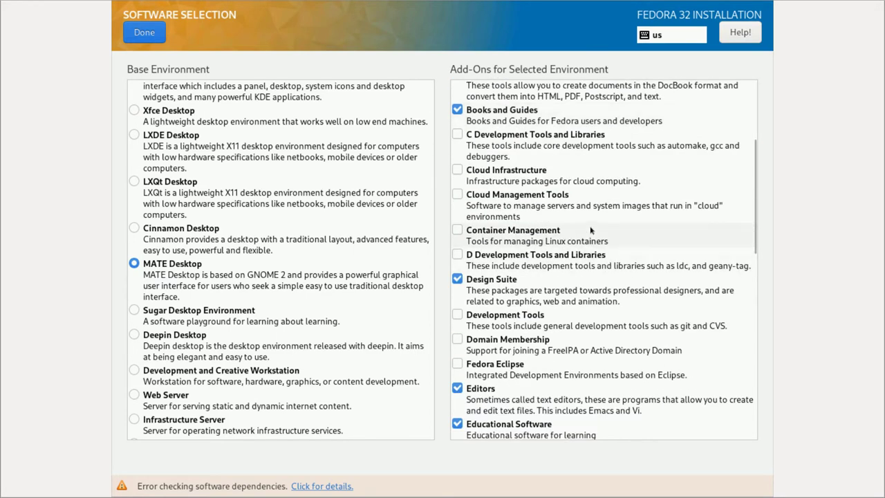
pyautogui.scroll(-4, 560, 249)
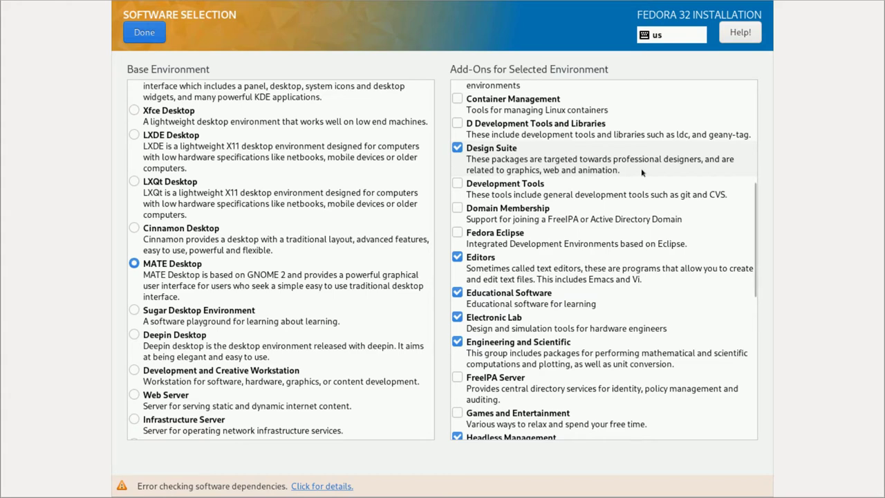
pyautogui.scroll(-3, 632, 178)
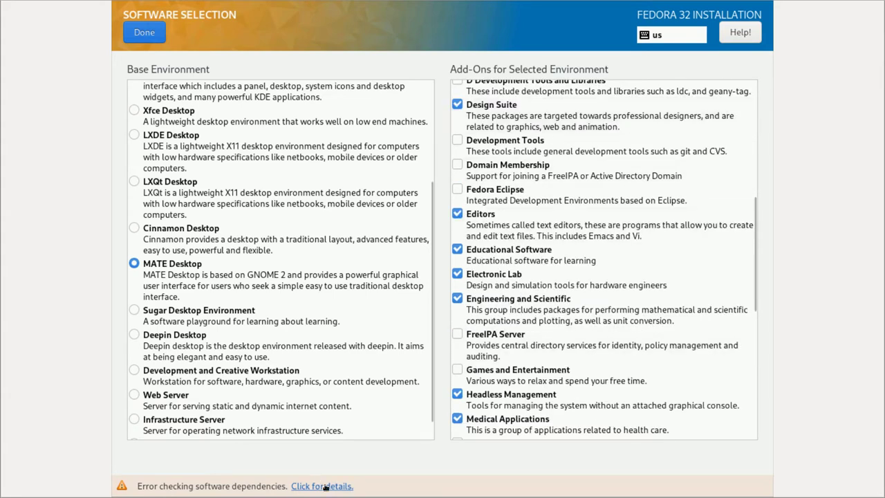
pyautogui.scroll(7, 544, 223)
pyautogui.scroll(5, 543, 223)
pyautogui.click(459, 112)
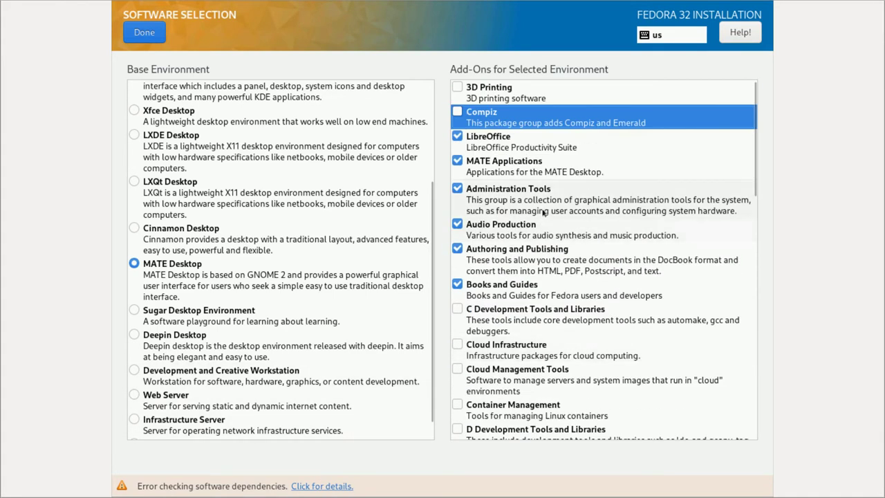
pyautogui.click(459, 113)
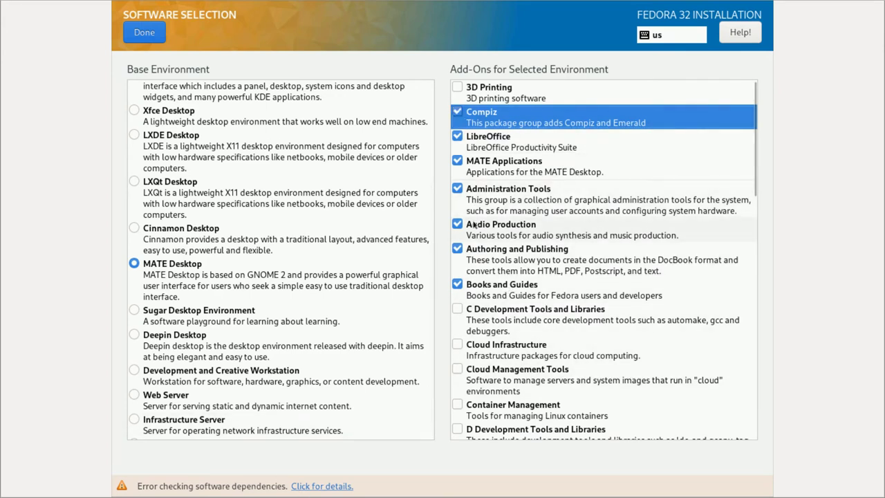
pyautogui.click(459, 137)
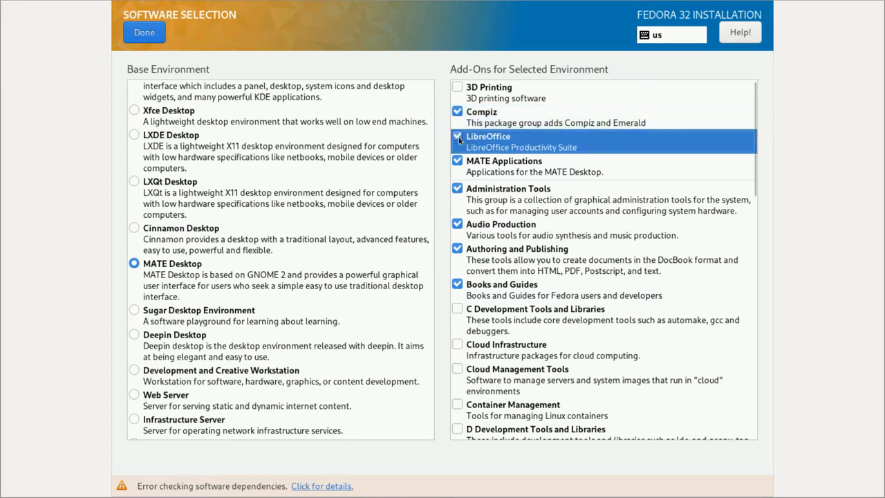
pyautogui.click(458, 163)
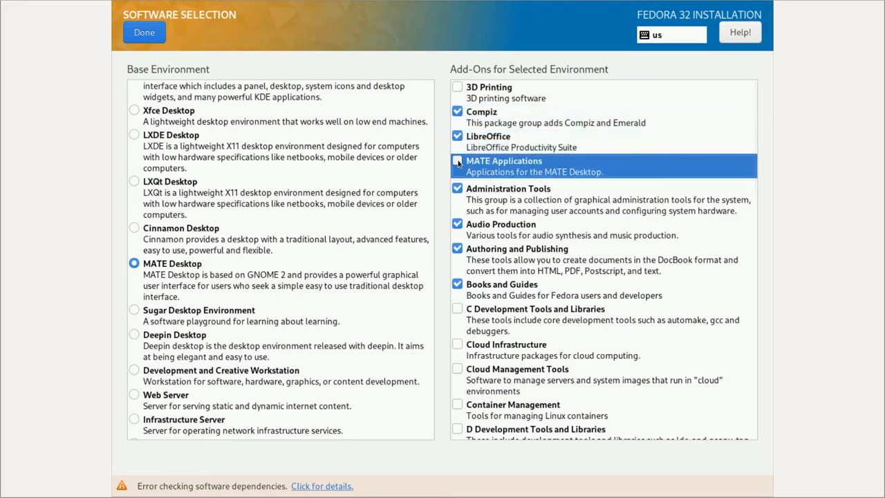
pyautogui.click(458, 189)
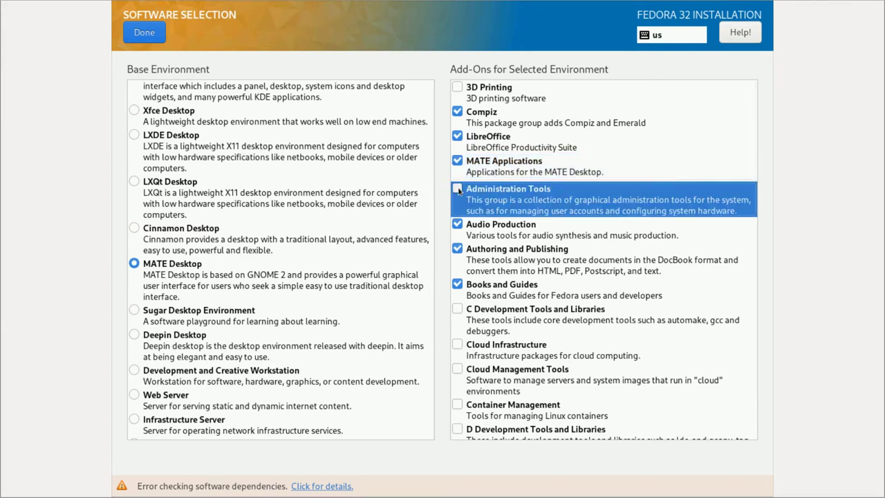
pyautogui.click(458, 189)
pyautogui.click(456, 226)
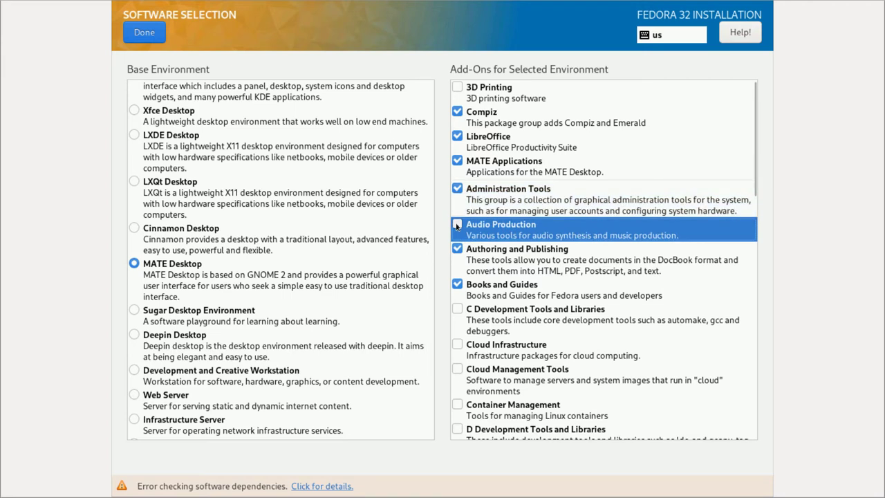
pyautogui.click(457, 225)
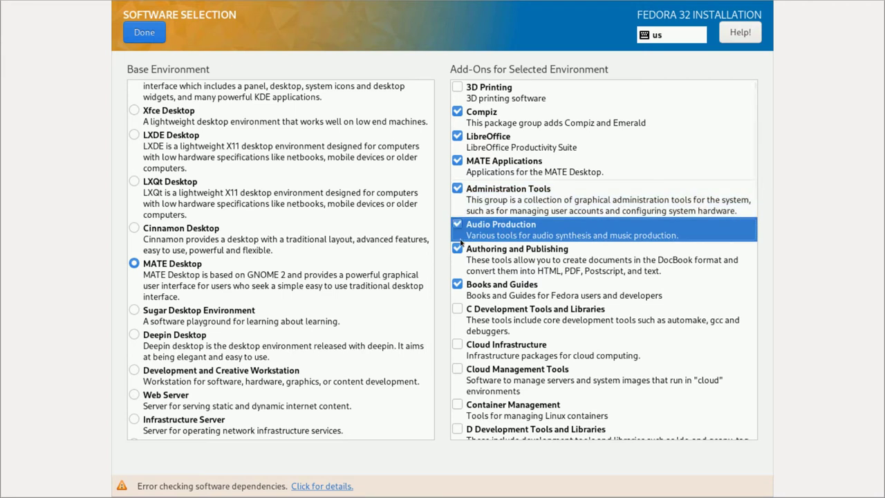
pyautogui.click(457, 250)
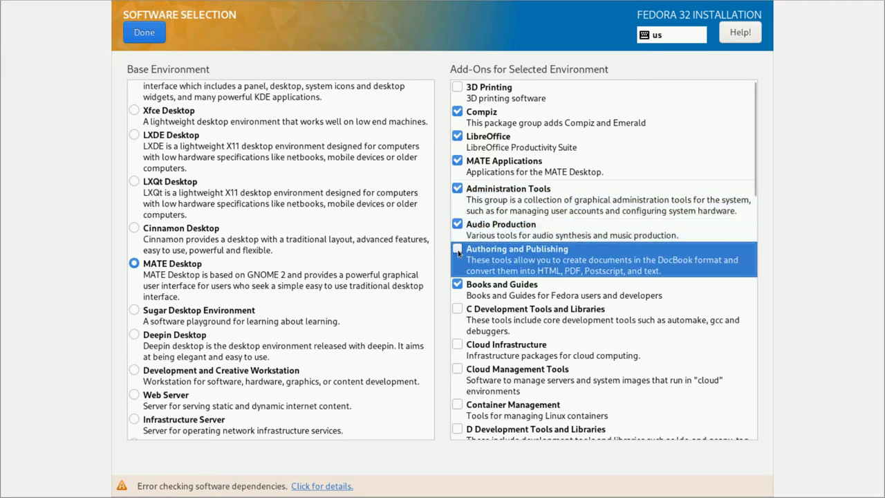
pyautogui.click(457, 249)
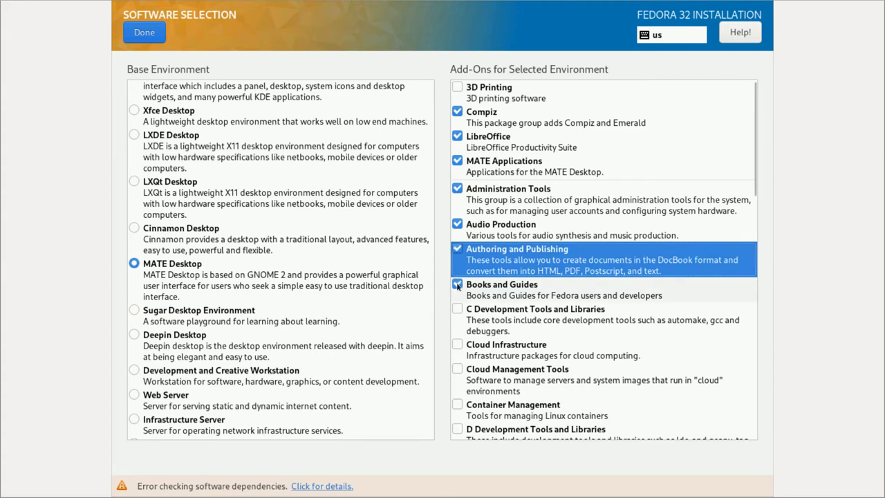
pyautogui.click(457, 285)
pyautogui.click(456, 284)
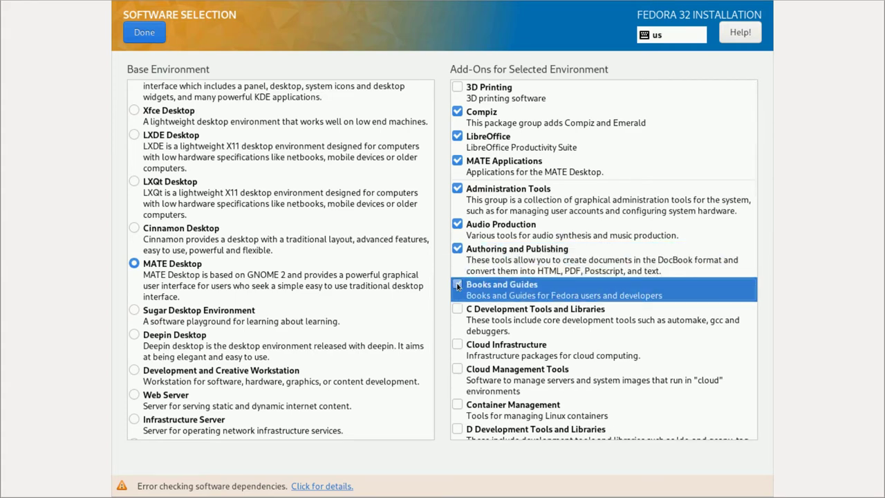
pyautogui.scroll(-6, 456, 281)
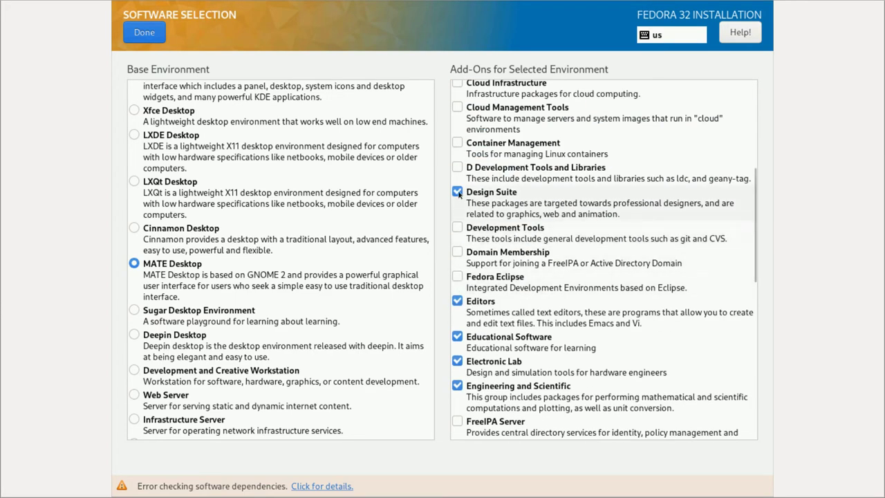
pyautogui.click(458, 192)
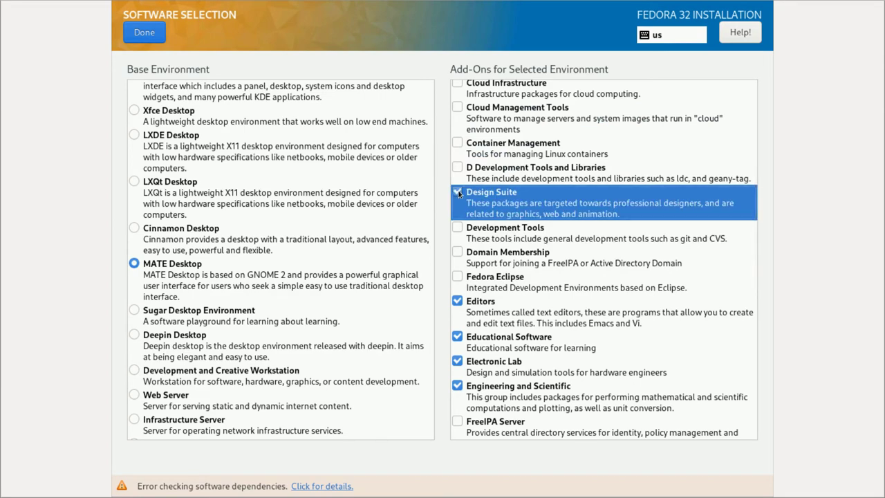
pyautogui.scroll(-2, 458, 194)
pyautogui.click(456, 217)
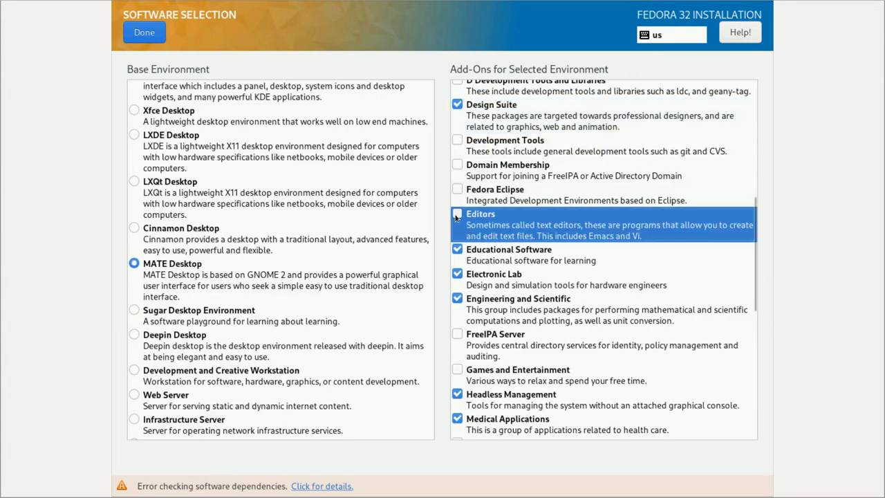
pyautogui.click(458, 253)
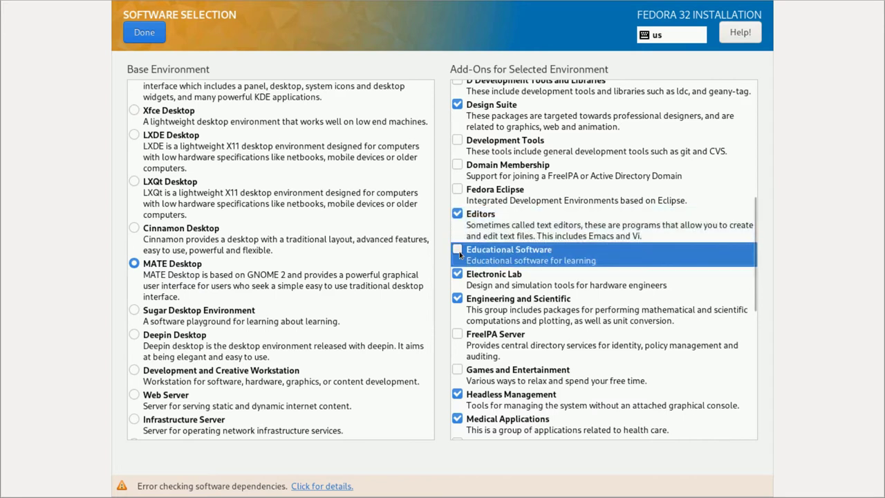
pyautogui.click(458, 252)
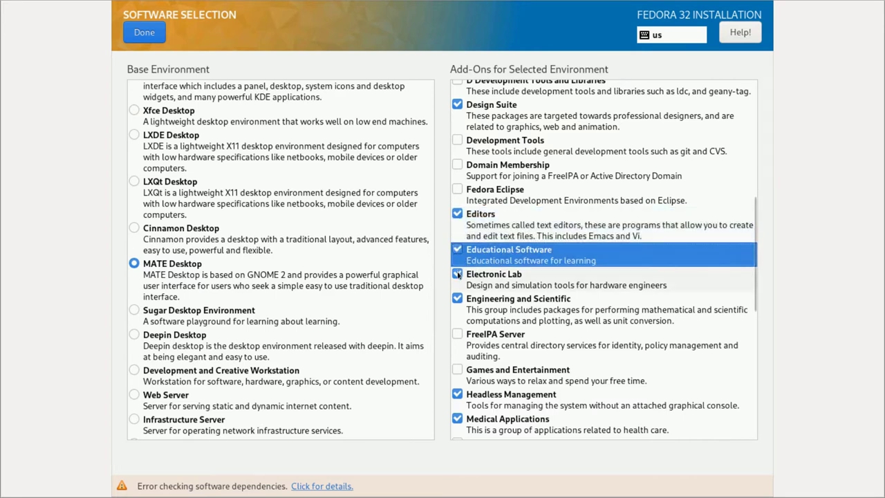
pyautogui.click(457, 275)
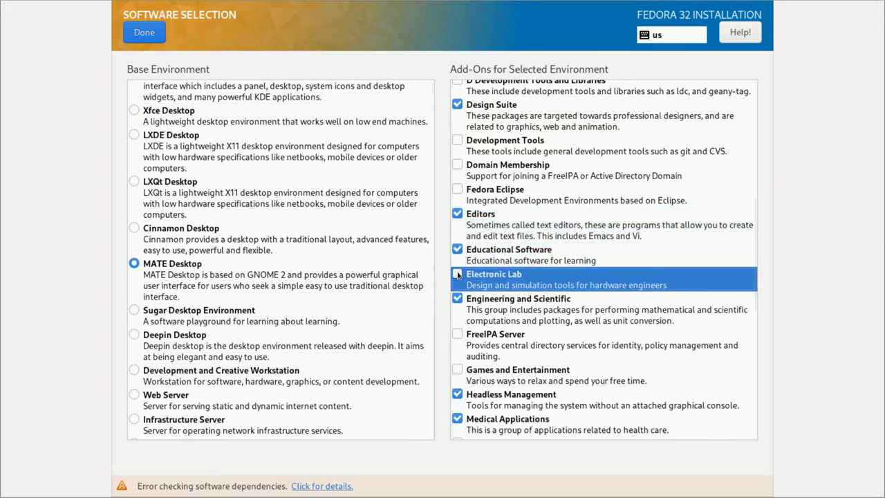
pyautogui.click(456, 274)
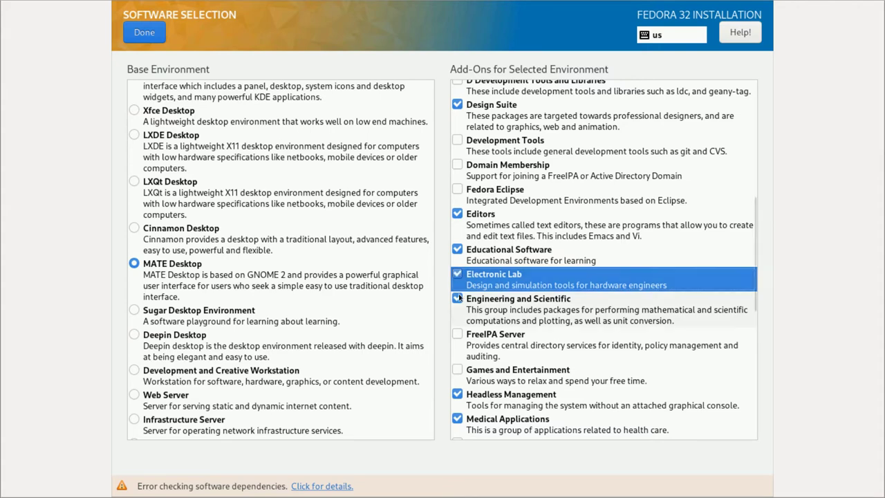
pyautogui.click(457, 299)
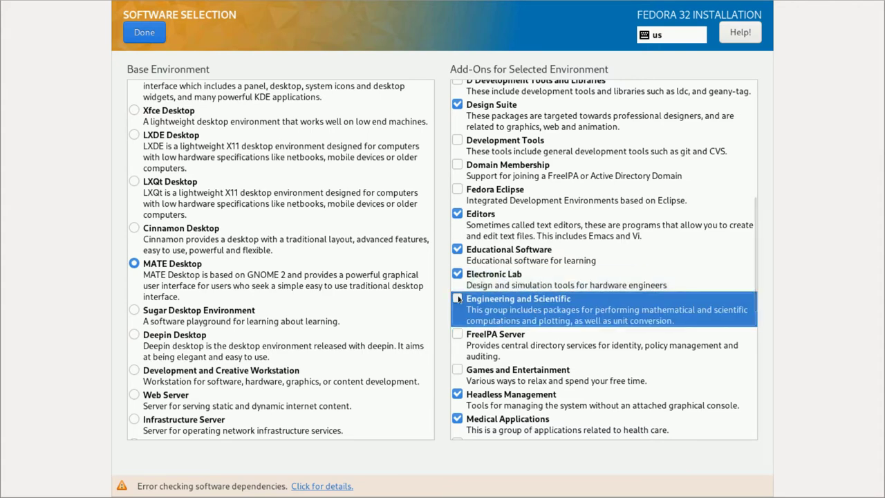
pyautogui.click(458, 298)
pyautogui.scroll(-5, 457, 293)
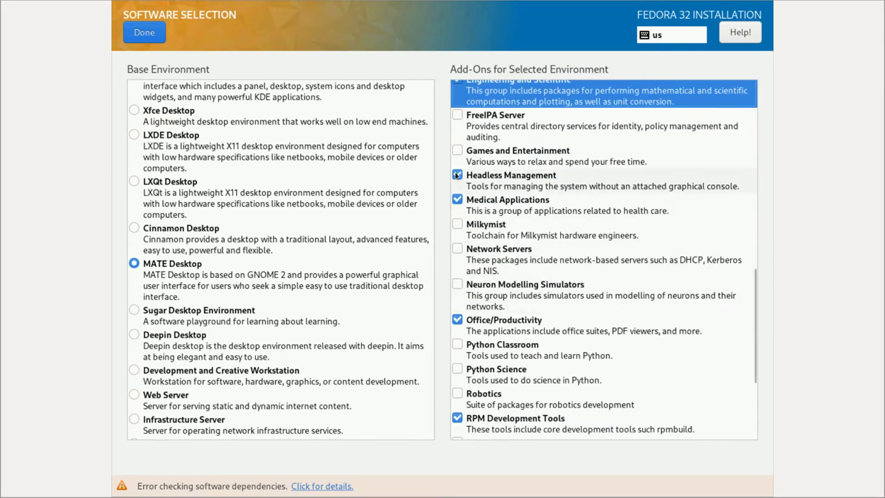
pyautogui.click(456, 176)
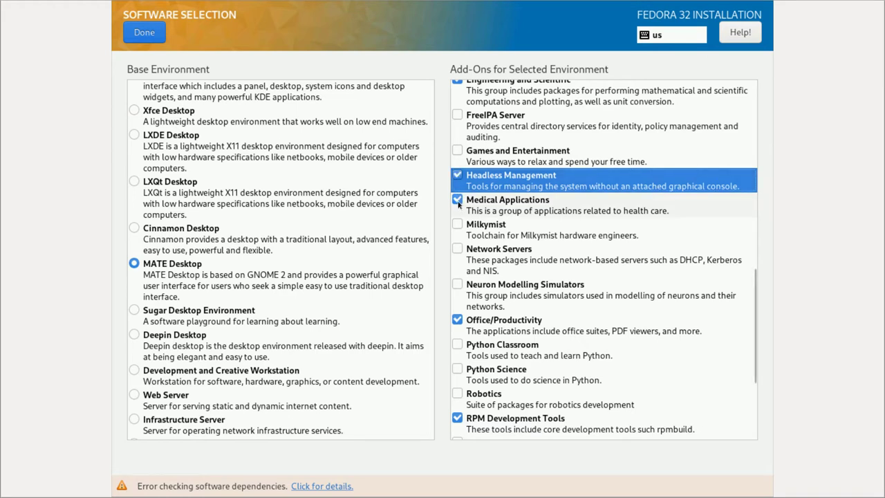
pyautogui.click(456, 200)
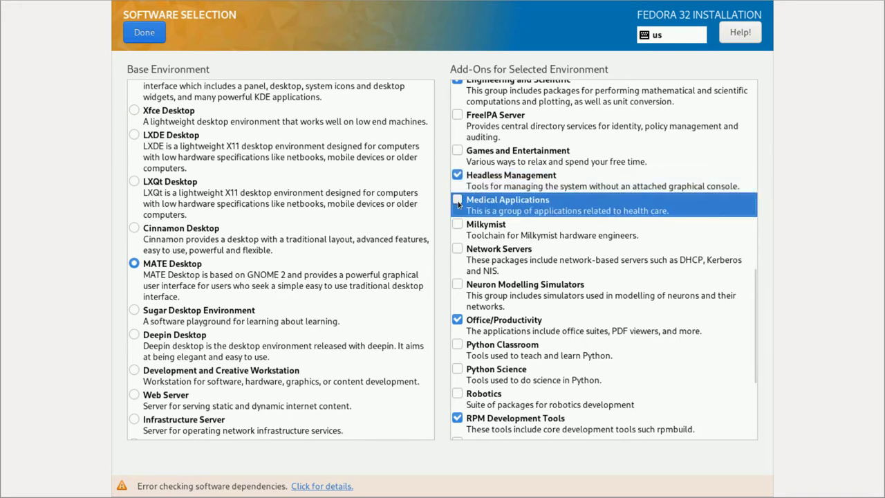
pyautogui.click(456, 201)
pyautogui.scroll(-3, 457, 309)
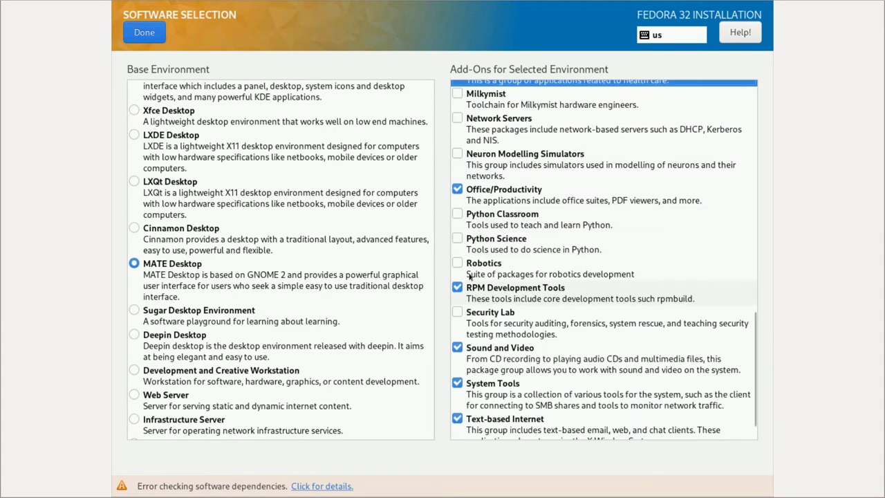
pyautogui.click(457, 190)
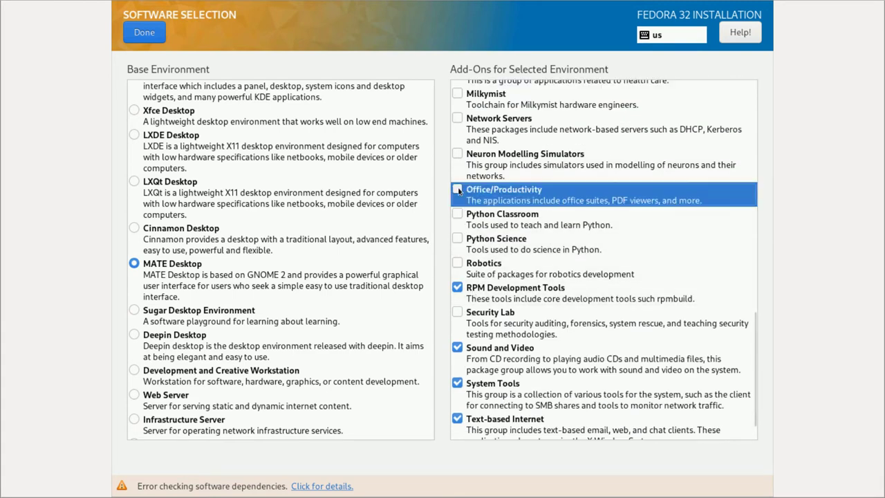
pyautogui.click(458, 191)
pyautogui.click(458, 287)
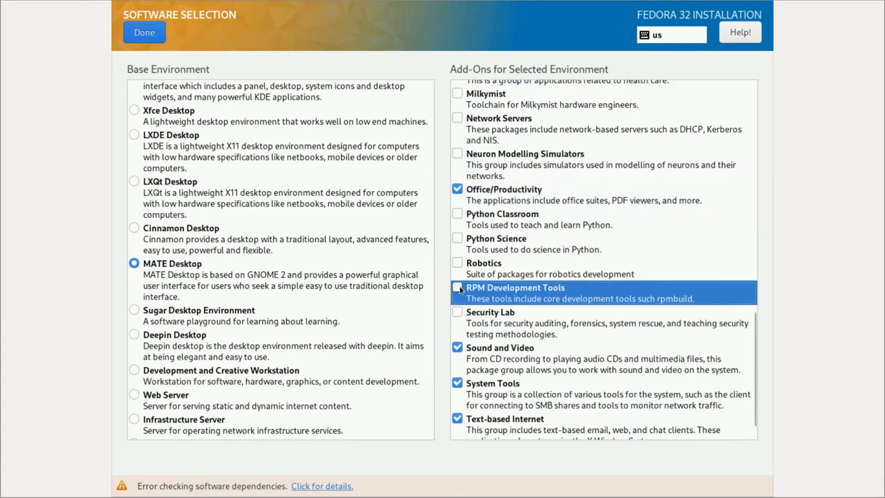
pyautogui.scroll(-1, 459, 290)
pyautogui.click(460, 290)
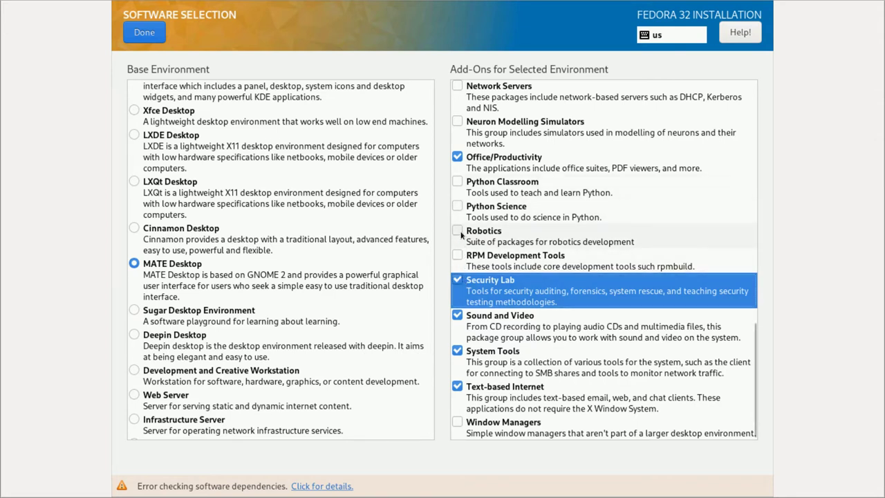
pyautogui.click(458, 281)
pyautogui.click(458, 258)
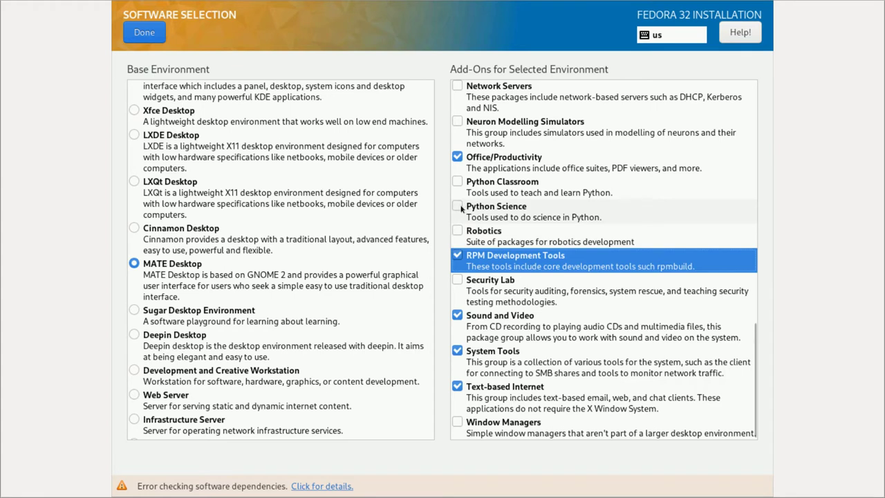
pyautogui.click(457, 316)
pyautogui.click(456, 316)
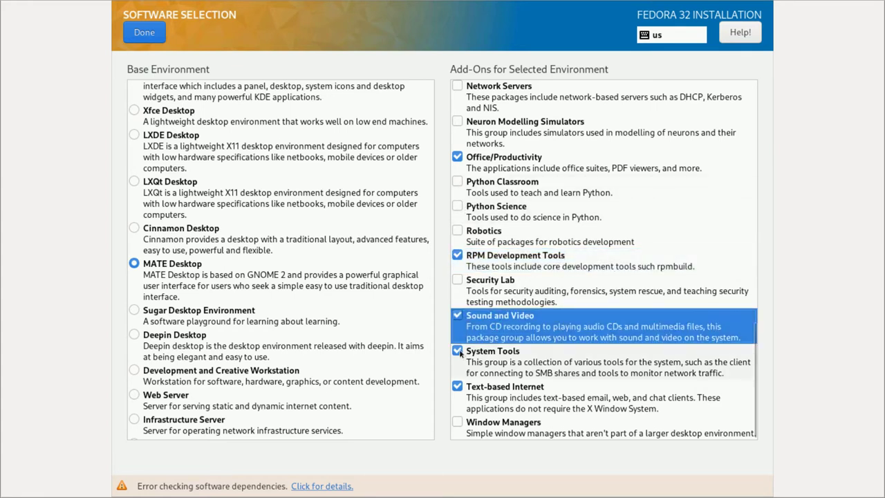
pyautogui.click(458, 351)
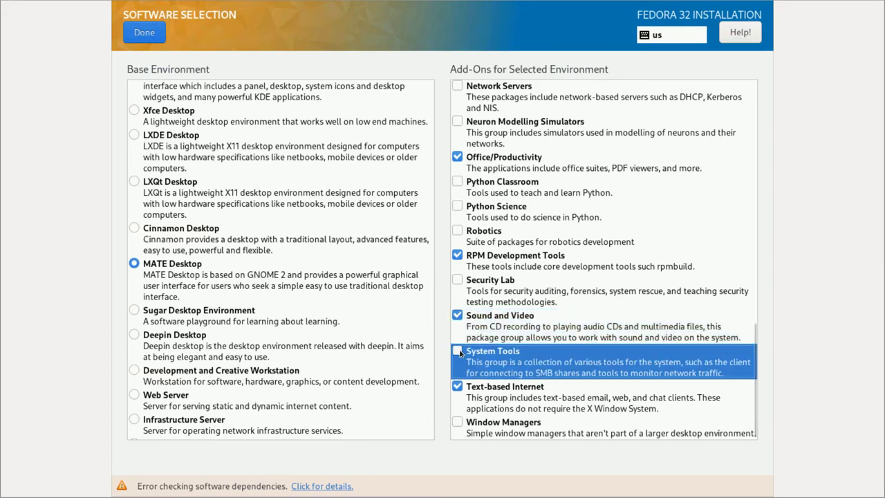
pyautogui.click(458, 351)
pyautogui.click(457, 387)
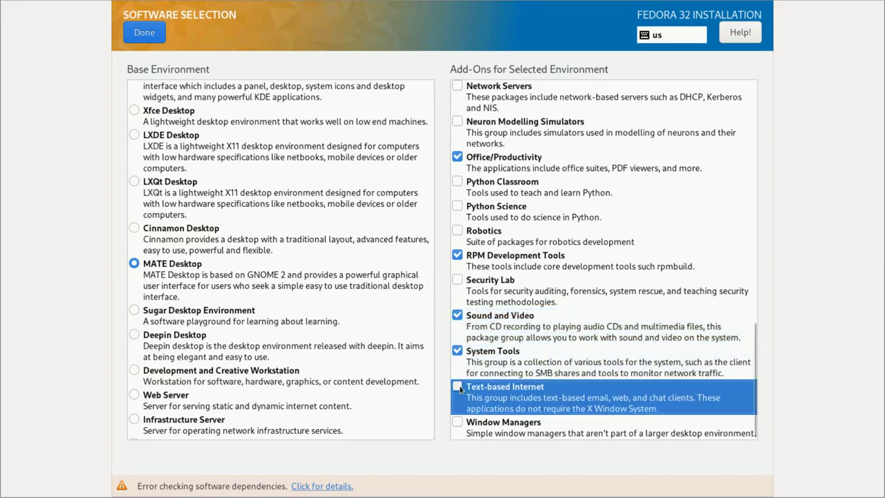
pyautogui.click(457, 387)
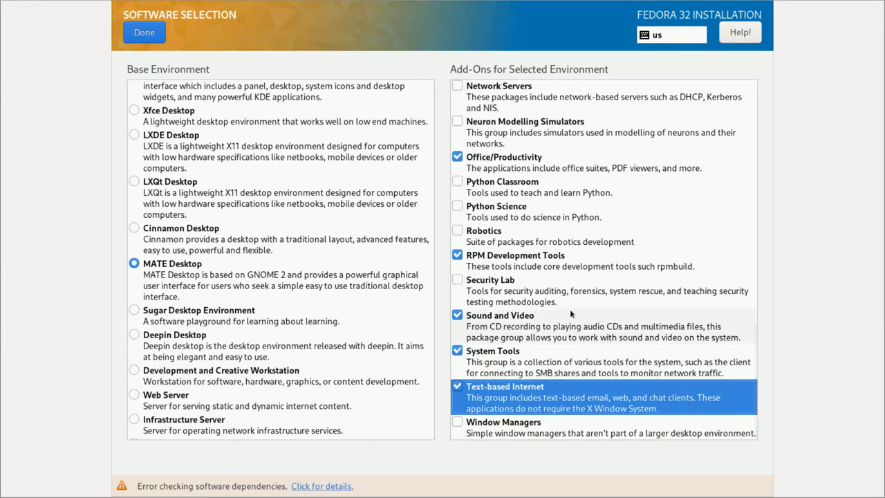
pyautogui.scroll(15, 568, 314)
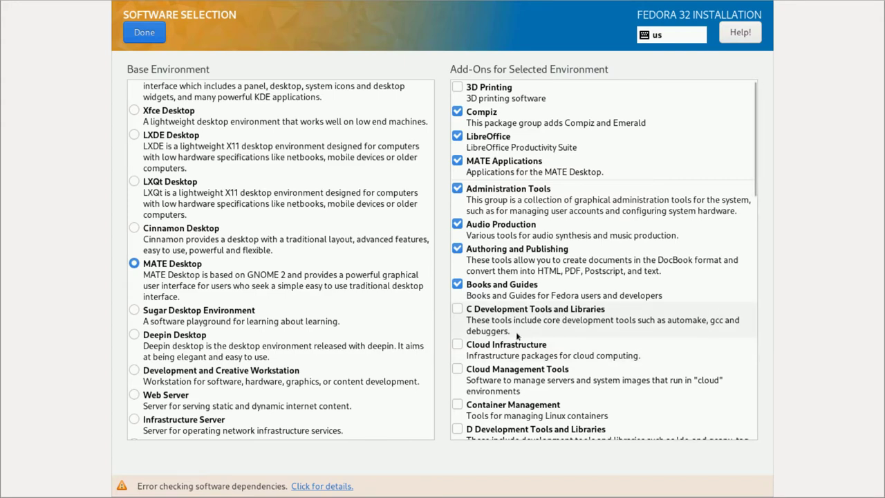
pyautogui.click(457, 113)
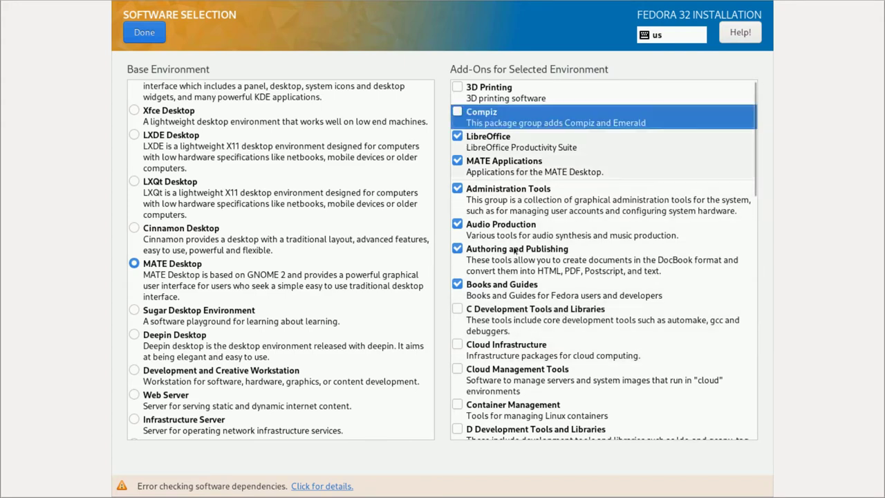
pyautogui.scroll(-15, 546, 306)
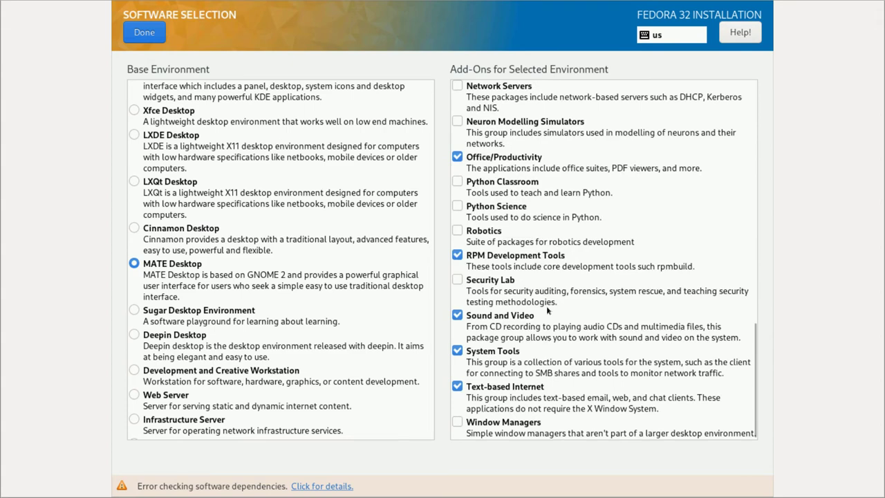
pyautogui.scroll(15, 546, 306)
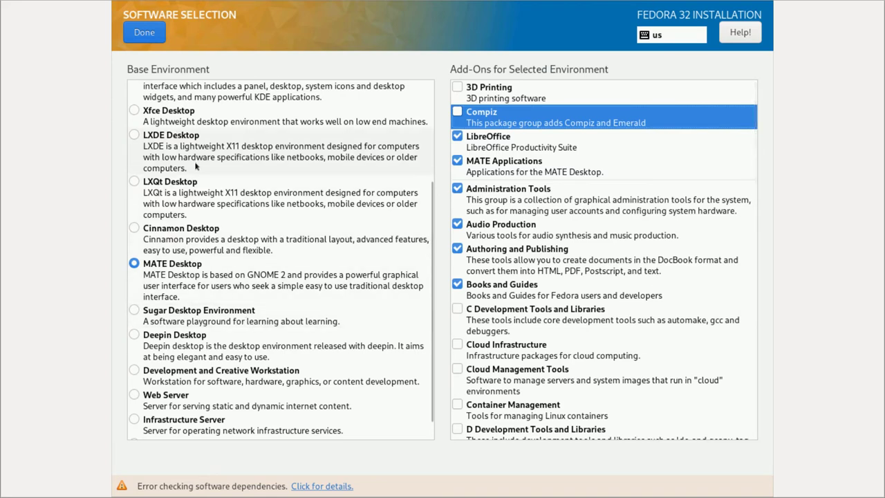
pyautogui.scroll(4, 234, 199)
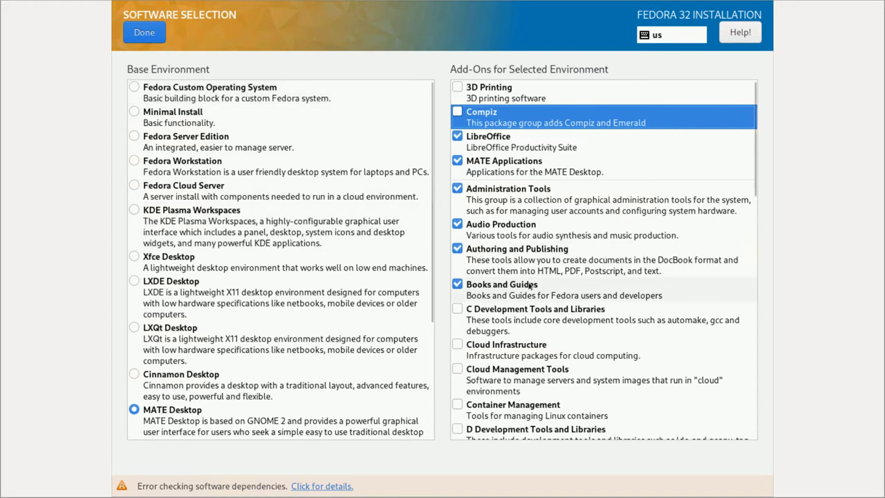
pyautogui.click(135, 88)
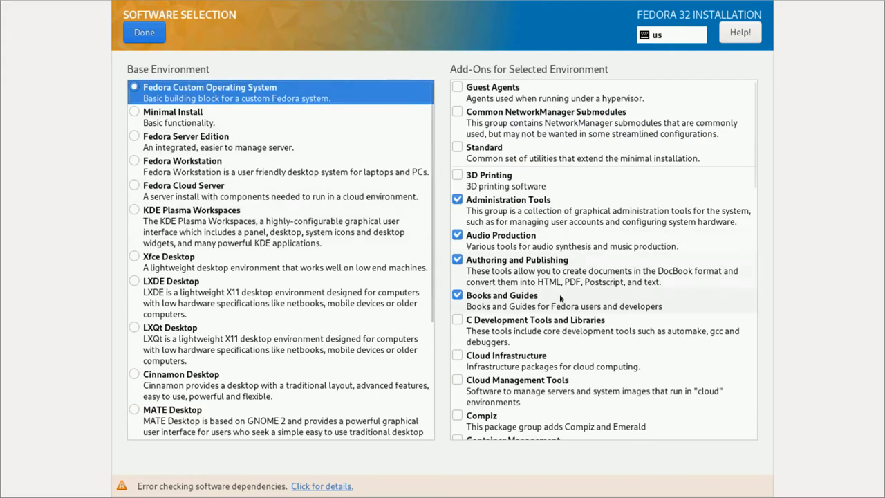
pyautogui.scroll(-5, 623, 323)
pyautogui.scroll(-10, 622, 322)
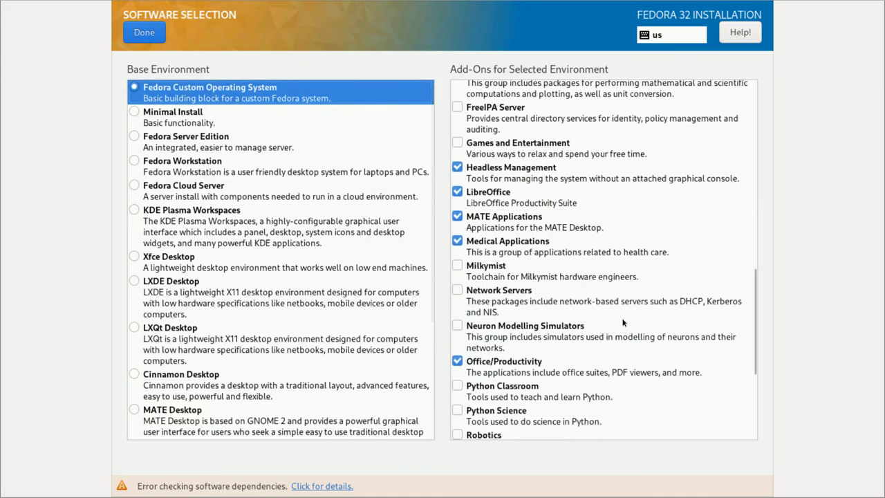
pyautogui.scroll(15, 622, 322)
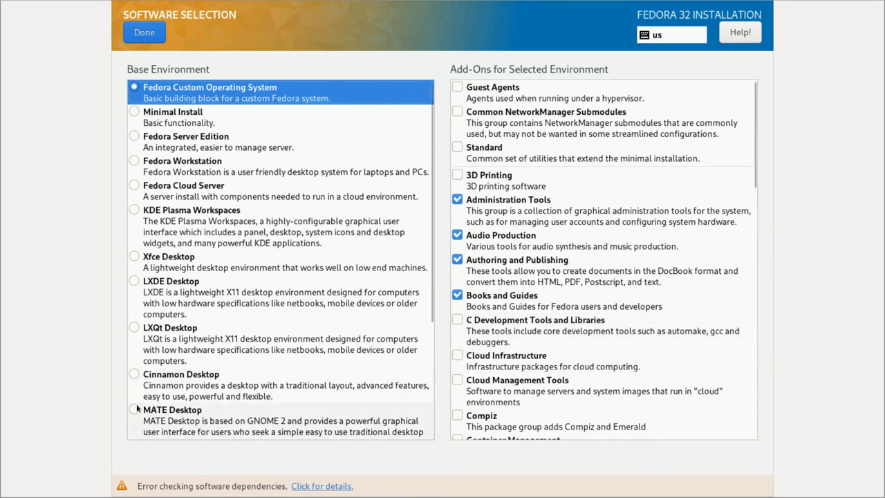
pyautogui.click(134, 409)
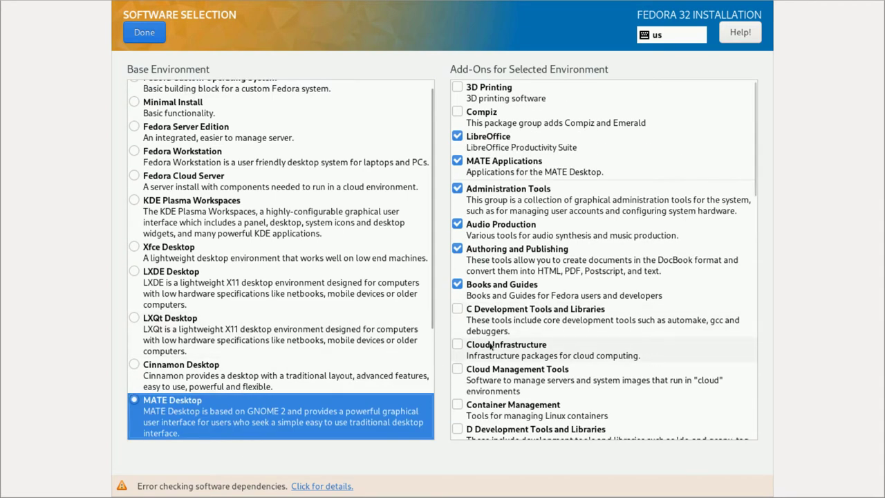
pyautogui.scroll(-1, 408, 335)
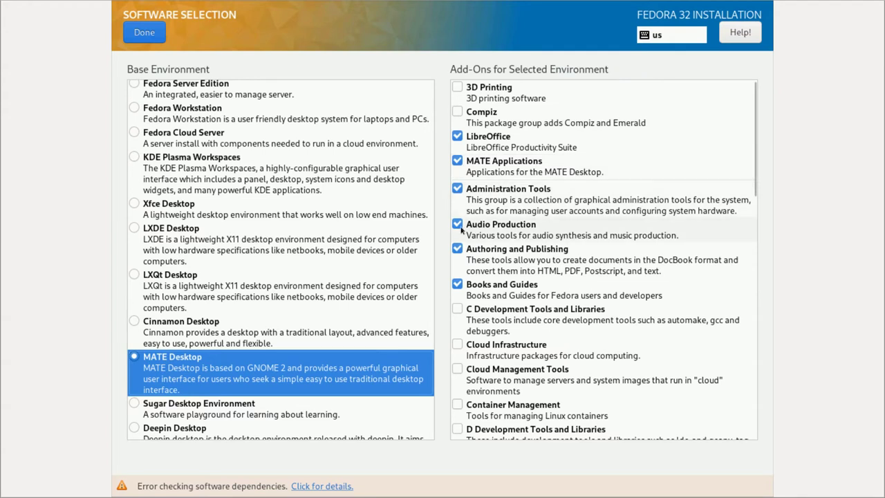
# - Untick LibreOffice, MATE Applications, Administration Tools, Audio Production, Authoring, Books, Design Suite, Editors, Educational, Electronic Lab, Engineering
pyautogui.click(457, 136)
pyautogui.click(456, 160)
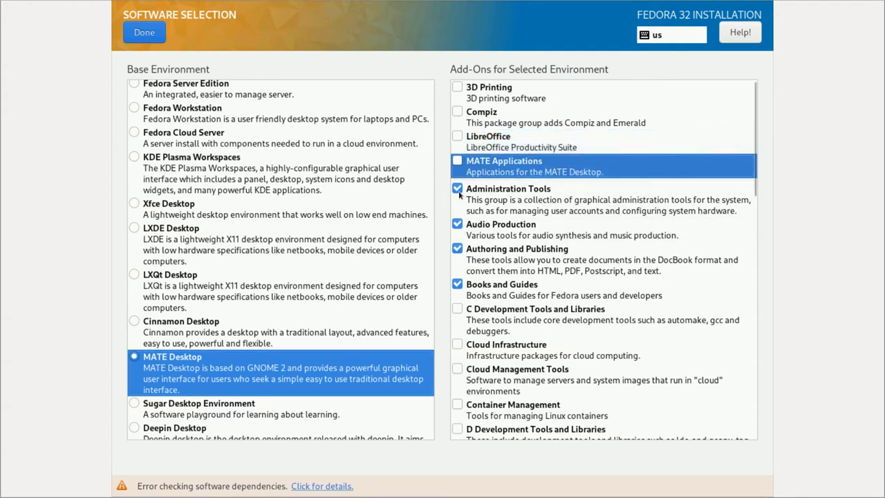
pyautogui.click(456, 189)
pyautogui.click(457, 224)
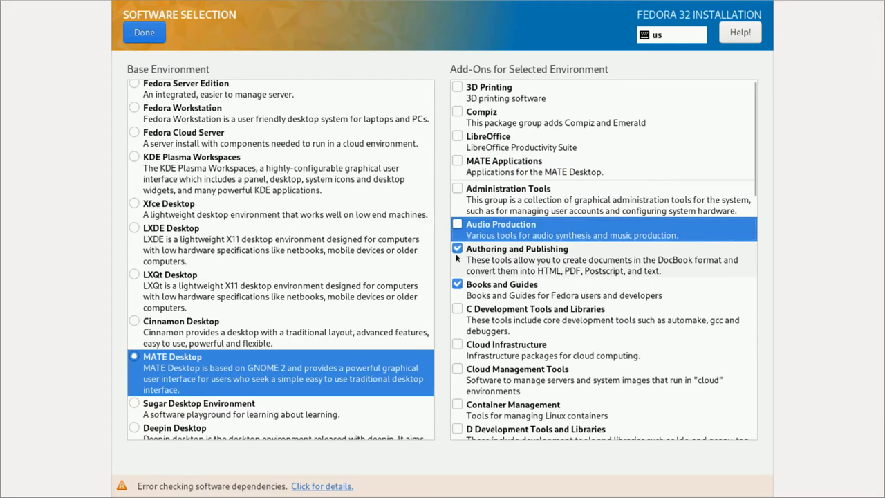
pyautogui.click(456, 249)
pyautogui.click(457, 284)
pyautogui.scroll(-5, 514, 307)
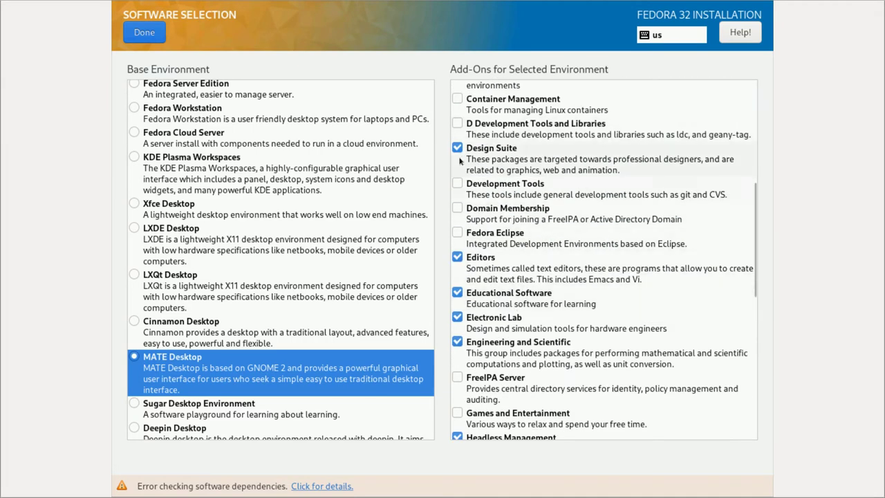
pyautogui.click(457, 148)
pyautogui.click(456, 257)
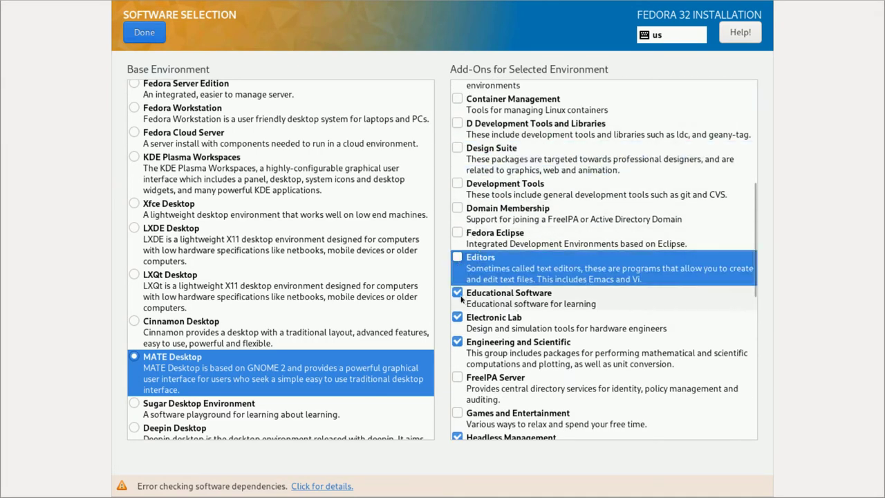
pyautogui.click(457, 292)
pyautogui.click(459, 319)
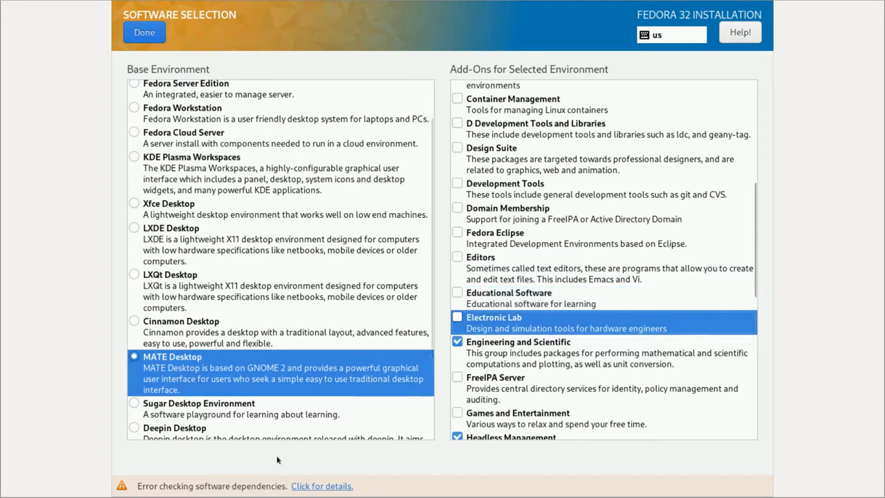
pyautogui.click(457, 341)
# - Untick Headless Management, Medical, Office, RPM Development, Sound and Video, System Tools, Text-based Internet; show error details
pyautogui.scroll(-5, 460, 347)
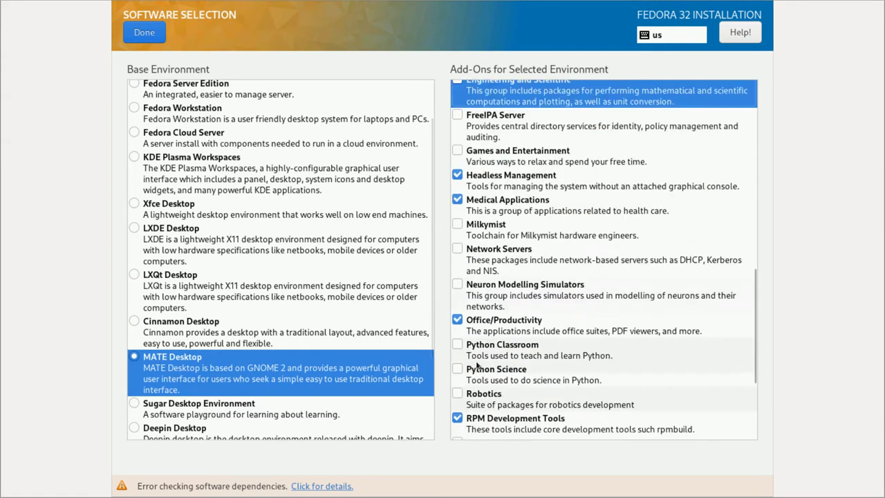
pyautogui.click(457, 175)
pyautogui.click(457, 199)
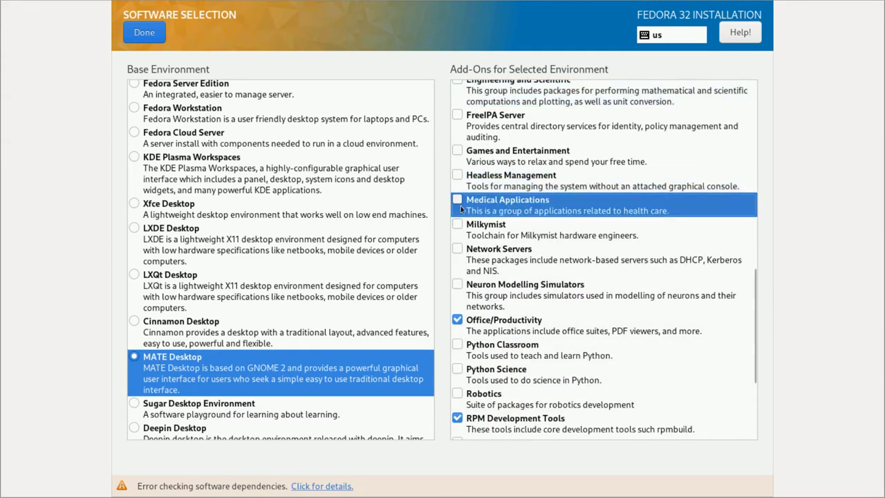
pyautogui.click(457, 320)
pyautogui.scroll(-3, 461, 418)
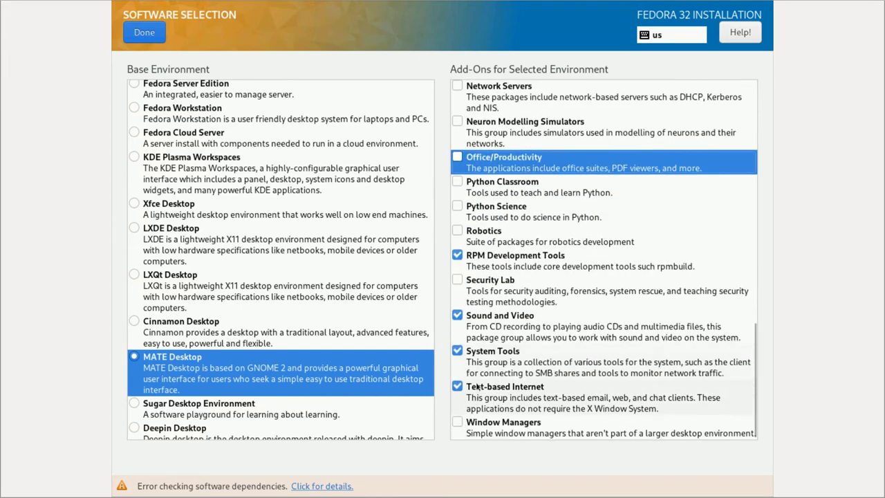
pyautogui.click(457, 255)
pyautogui.click(457, 315)
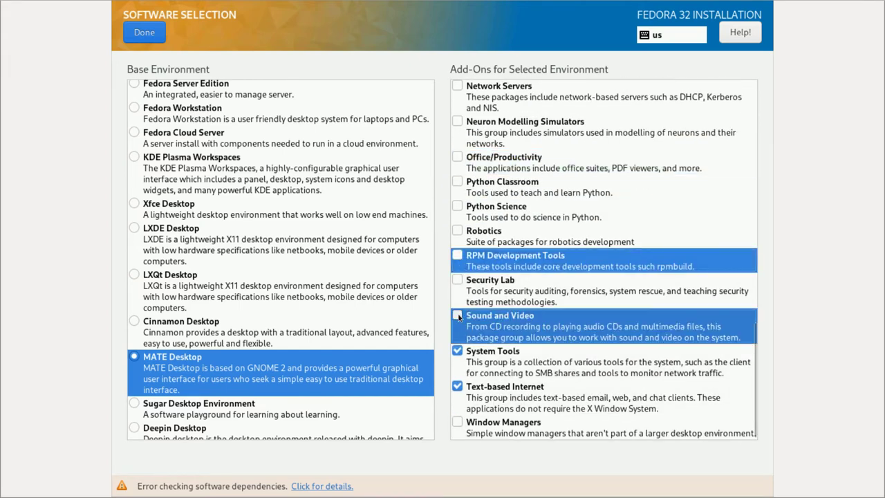
pyautogui.click(458, 351)
pyautogui.click(457, 387)
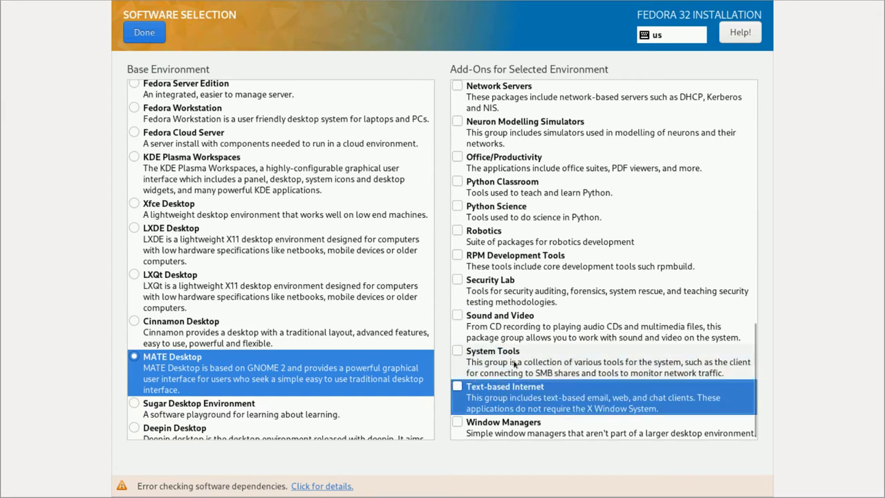
pyautogui.scroll(15, 554, 340)
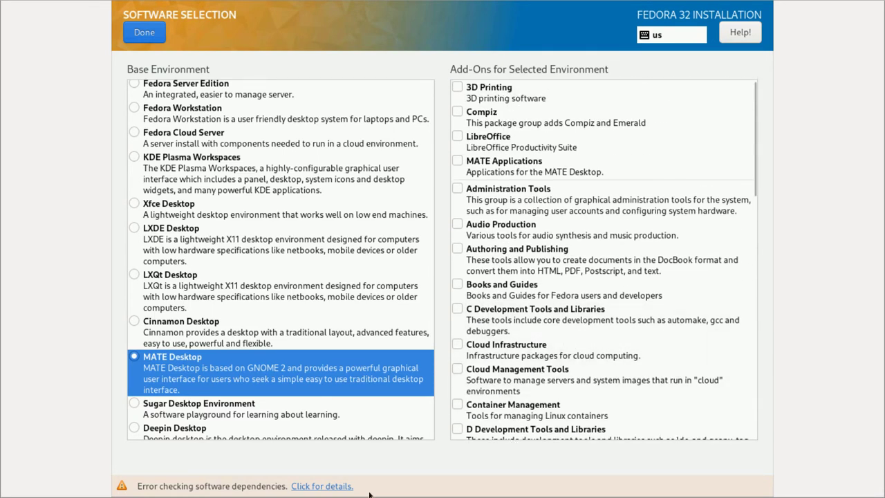
pyautogui.click(339, 487)
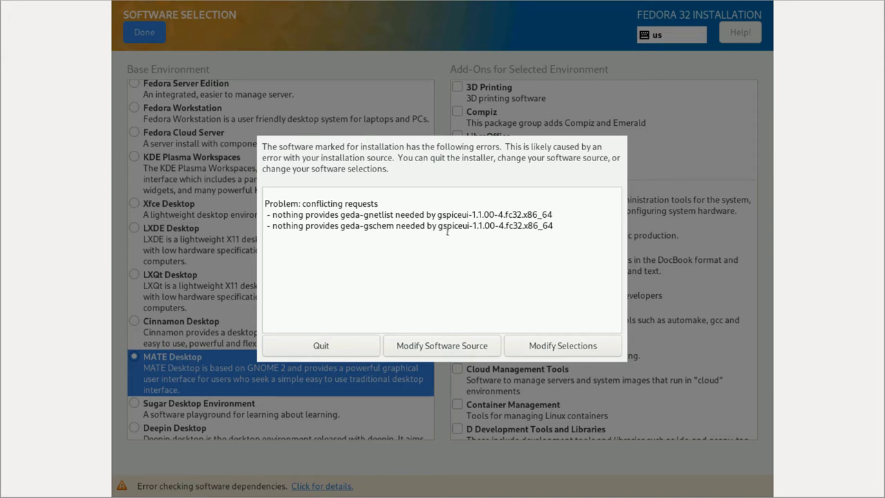
# - Copy the gspiceui package name from the error details and return to Software Selection
pyautogui.moveTo(436, 214); pyautogui.dragTo(591, 219)
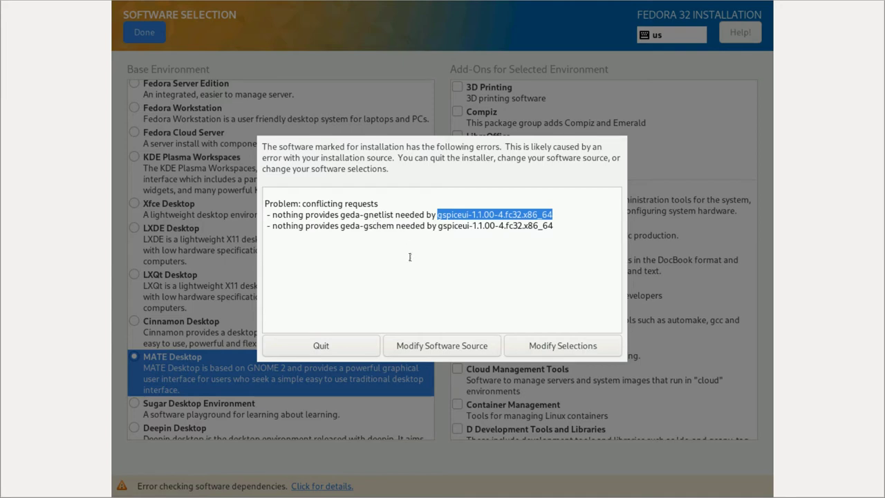
pyautogui.rightClick(462, 216)
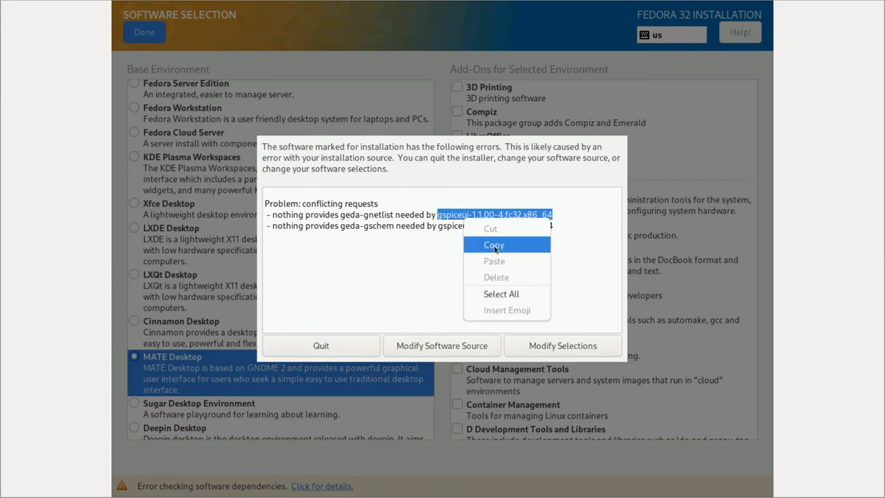
pyautogui.click(495, 246)
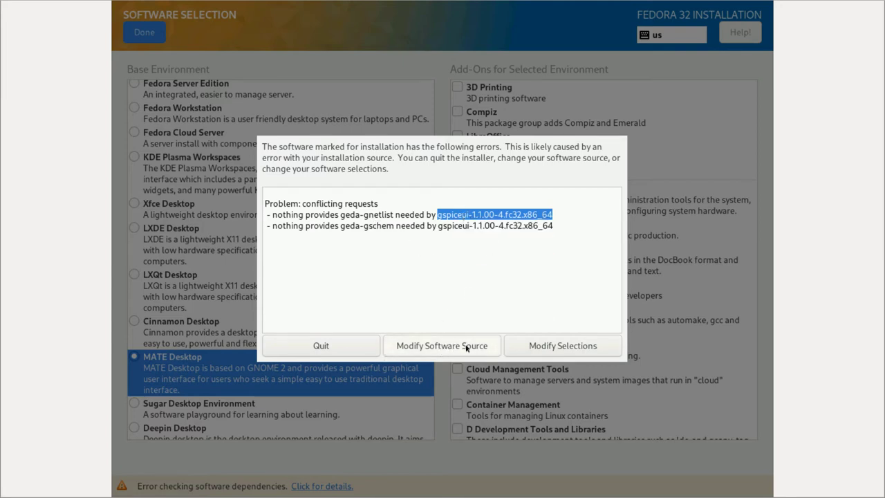
pyautogui.click(606, 348)
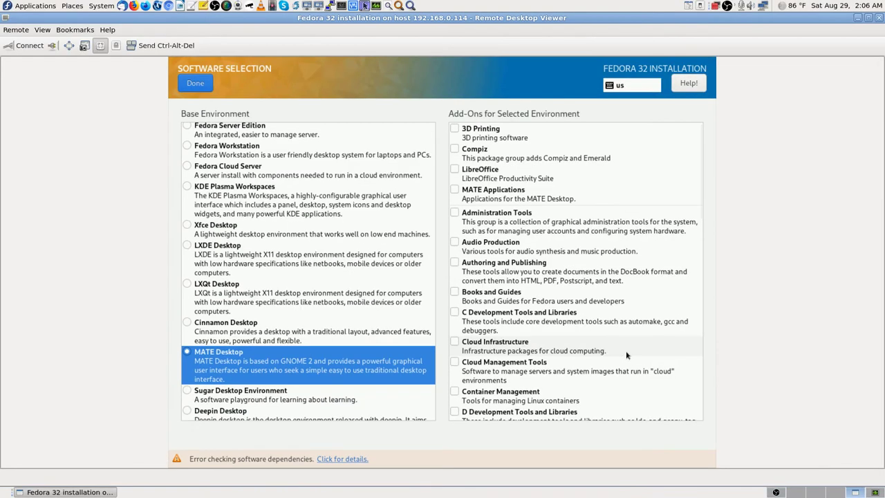
# - In Firefox, close the uStart tab and web-search the pasted gspiceui-1.1.00-4.fc32.x86_64 name
pyautogui.click(797, 494)
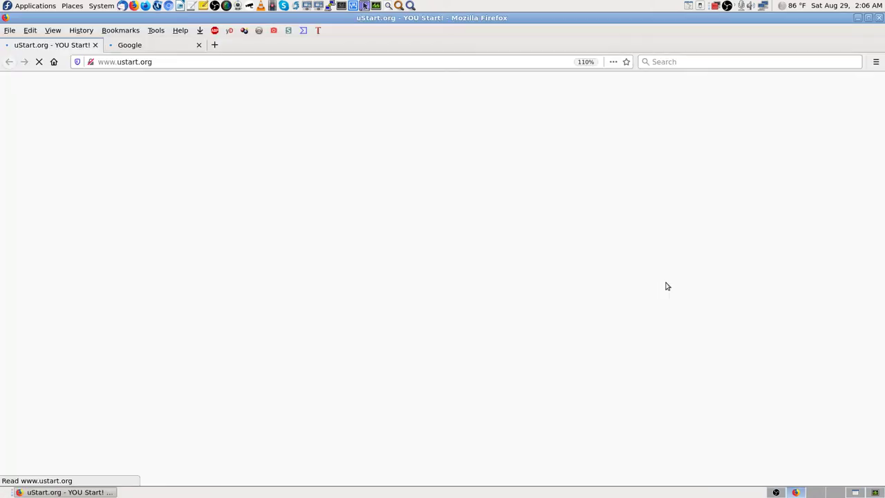
pyautogui.click(96, 45)
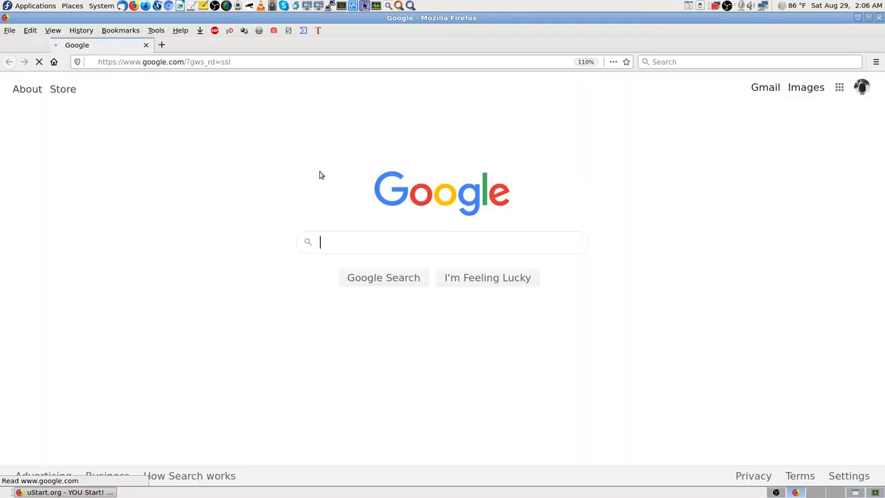
pyautogui.rightClick(738, 67)
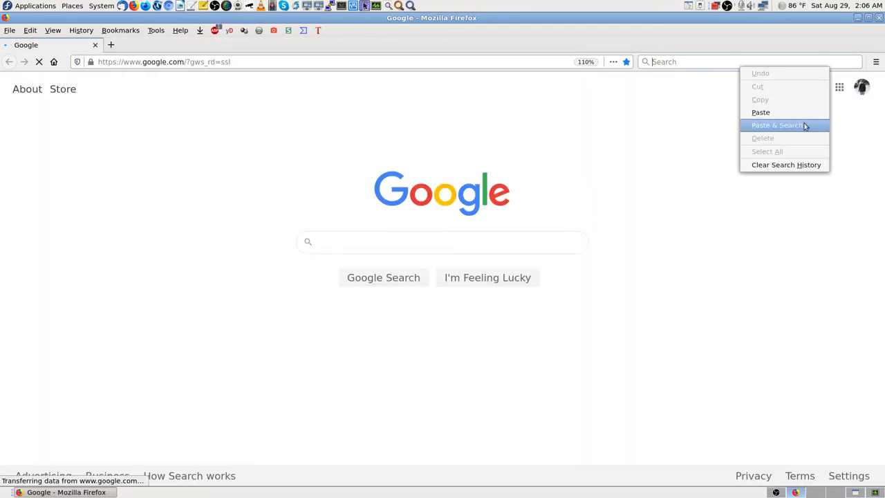
pyautogui.click(799, 123)
pyautogui.press('Return')
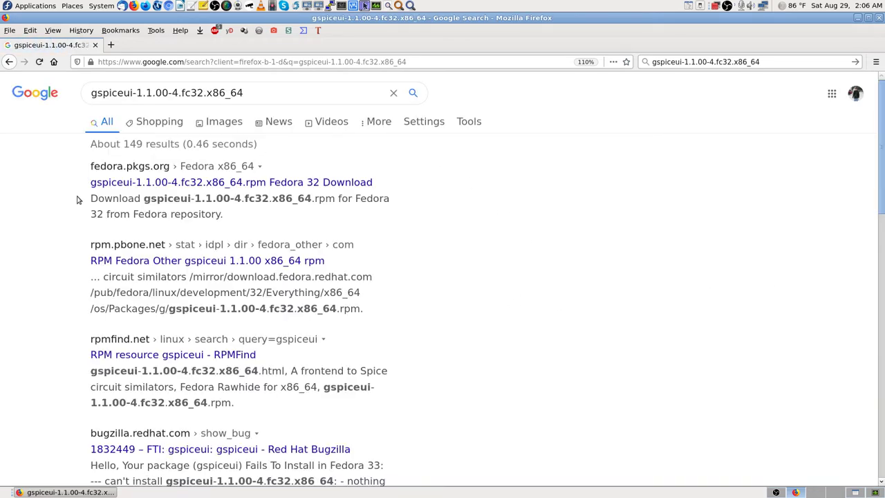
# - Find the package name in the results and open its fedora.pkgs.org page
pyautogui.hotkey('ctrl', 'f')
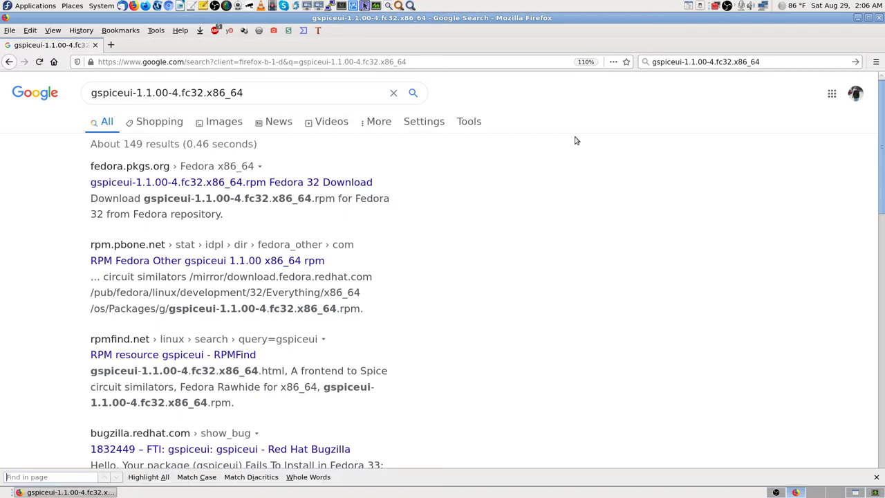
pyautogui.hotkey('ctrl', 'v')
pyautogui.press('Return')
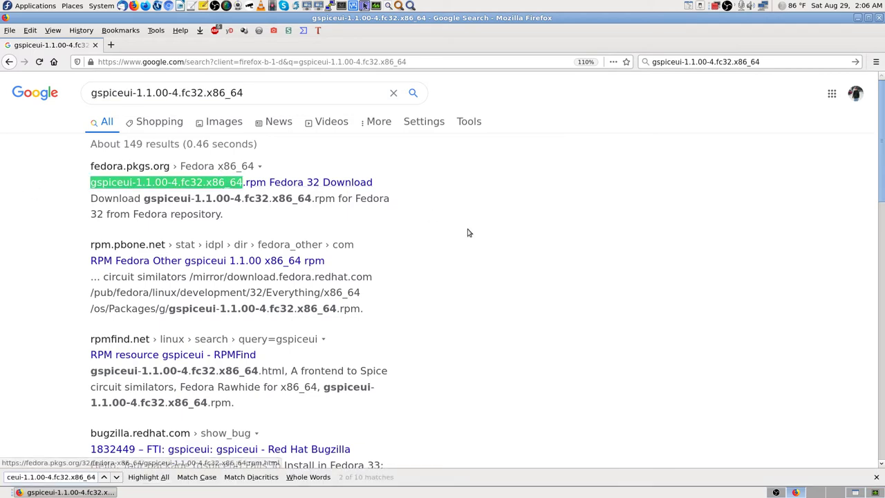
pyautogui.click(284, 185)
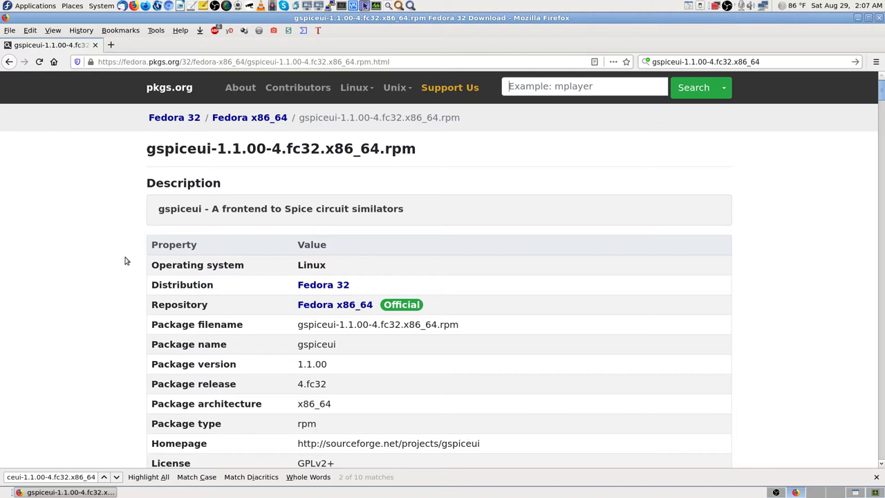
# - Look over the gspiceui-1.1.00-4.fc32.x86_64.rpm page and bookmark it
pyautogui.scroll(-5, 127, 260)
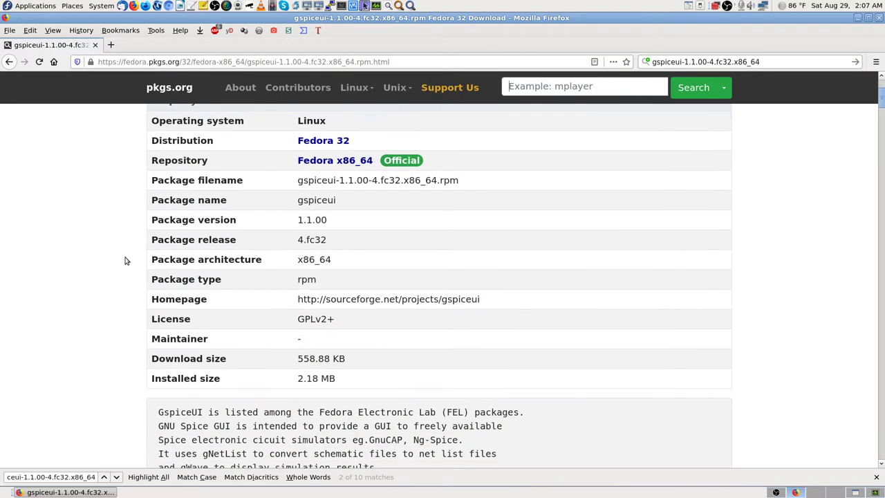
pyautogui.scroll(5, 127, 260)
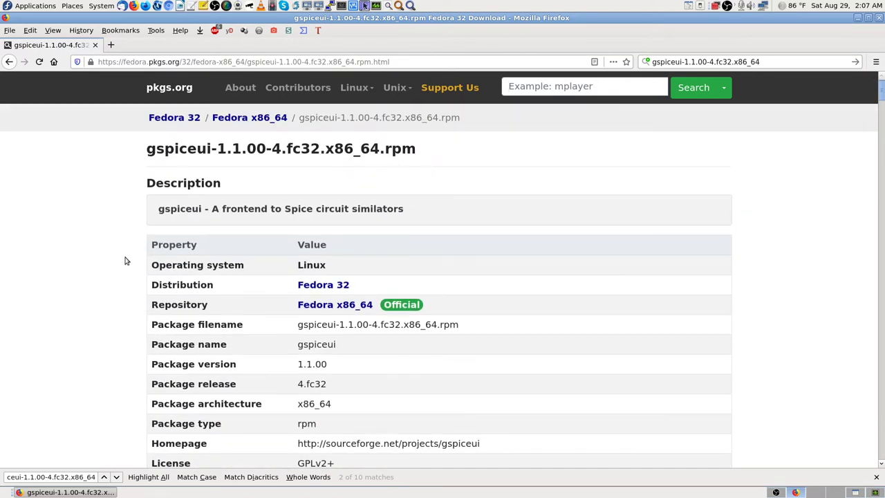
pyautogui.click(626, 62)
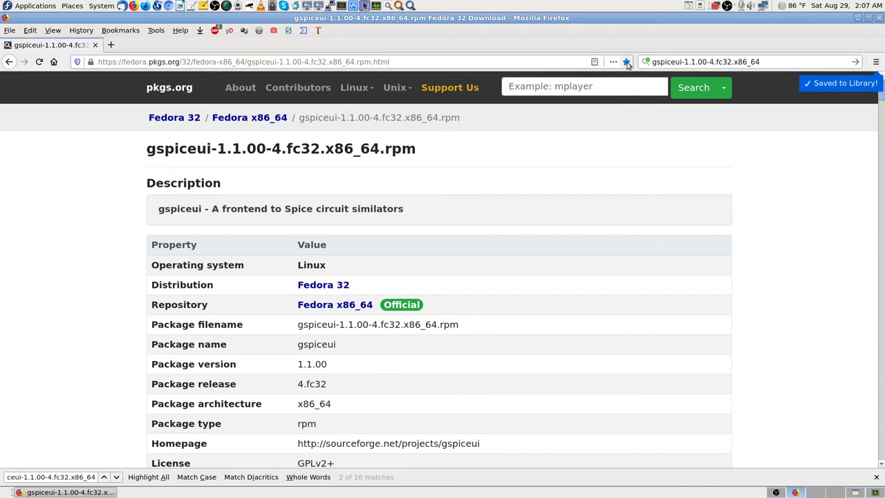
# - Open the new bookmark's editor and browse the folder tree under Bookmarks Menu
pyautogui.click(626, 62)
pyautogui.click(561, 215)
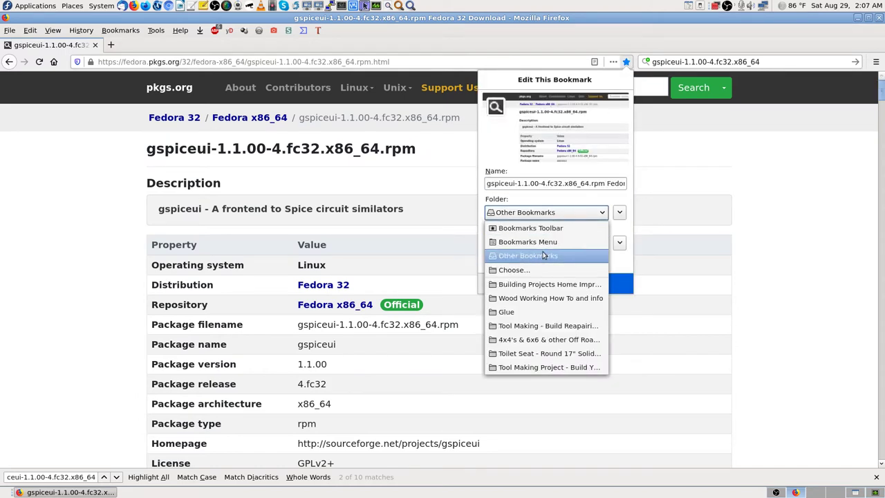
pyautogui.click(515, 269)
pyautogui.click(515, 245)
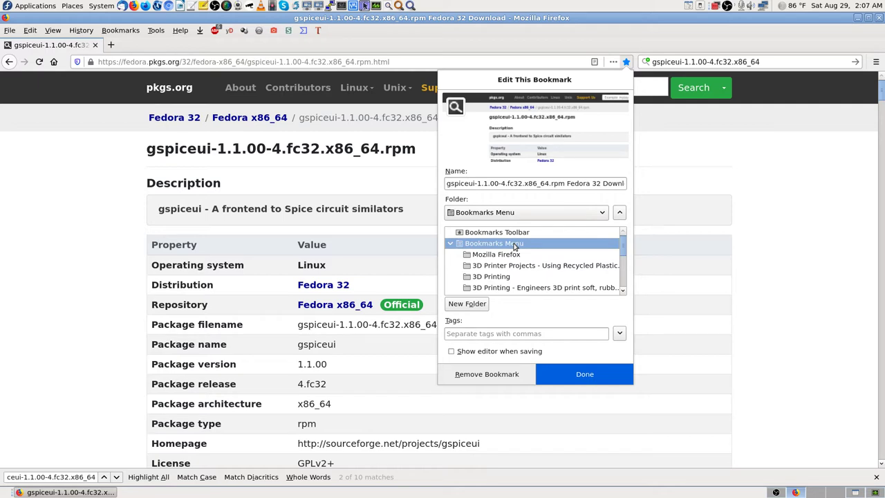
pyautogui.write('so')
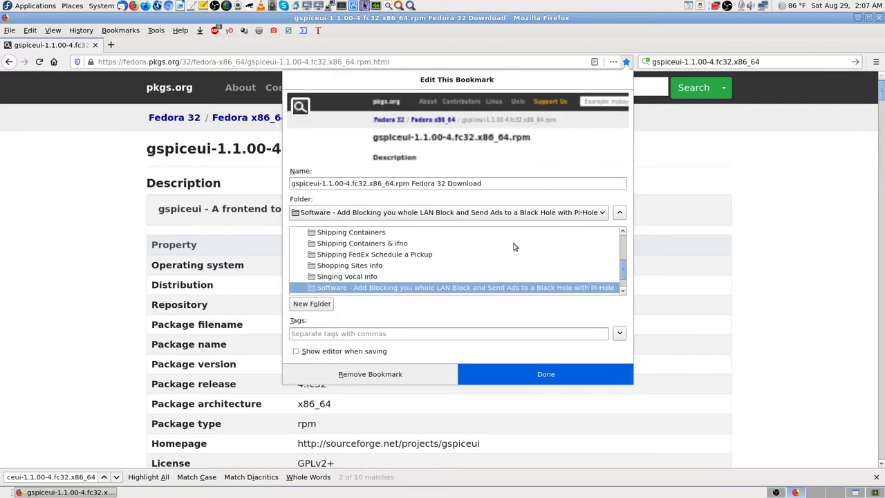
pyautogui.scroll(-1, 513, 247)
pyautogui.scroll(-1, 513, 247)
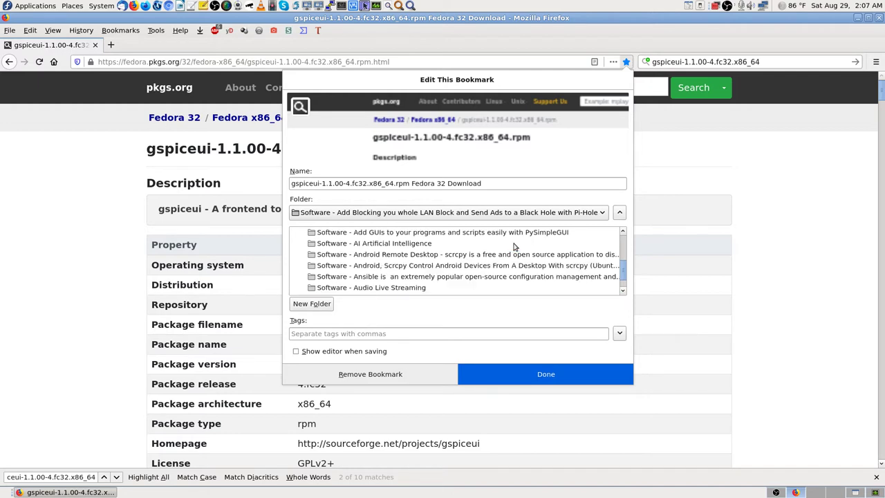
pyautogui.scroll(-1, 513, 247)
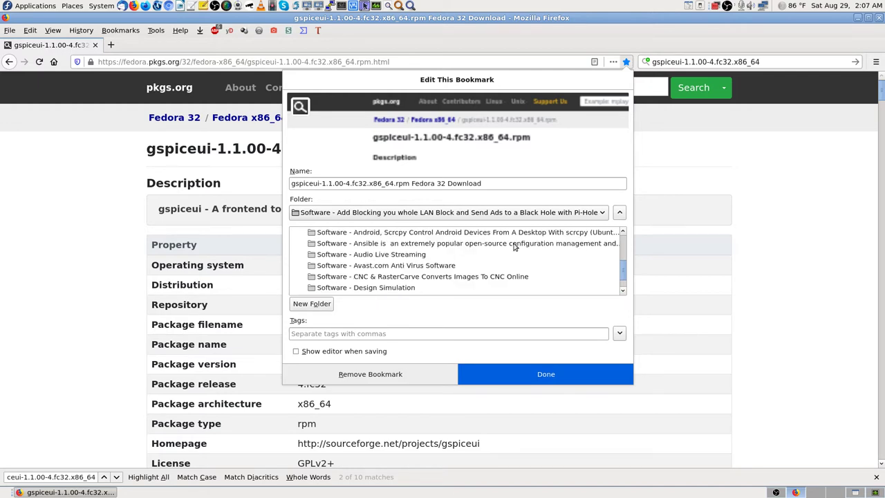
pyautogui.scroll(1, 513, 246)
pyautogui.scroll(-2, 513, 246)
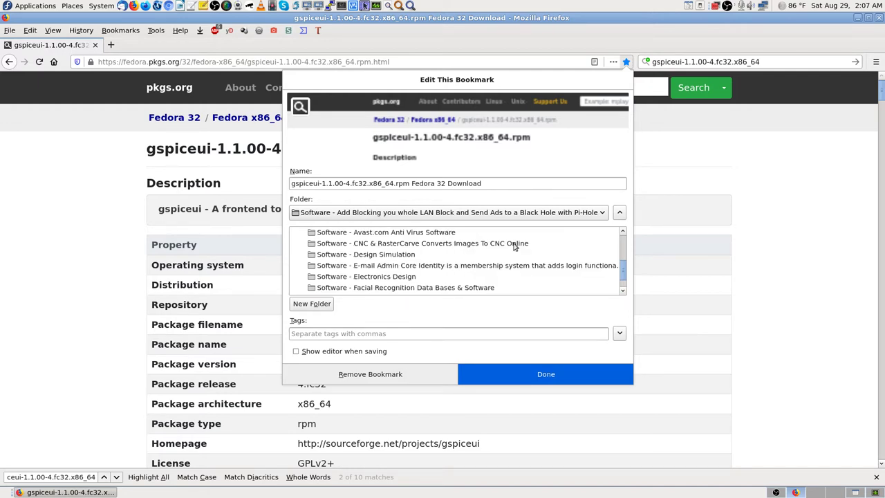
pyautogui.scroll(-6, 513, 247)
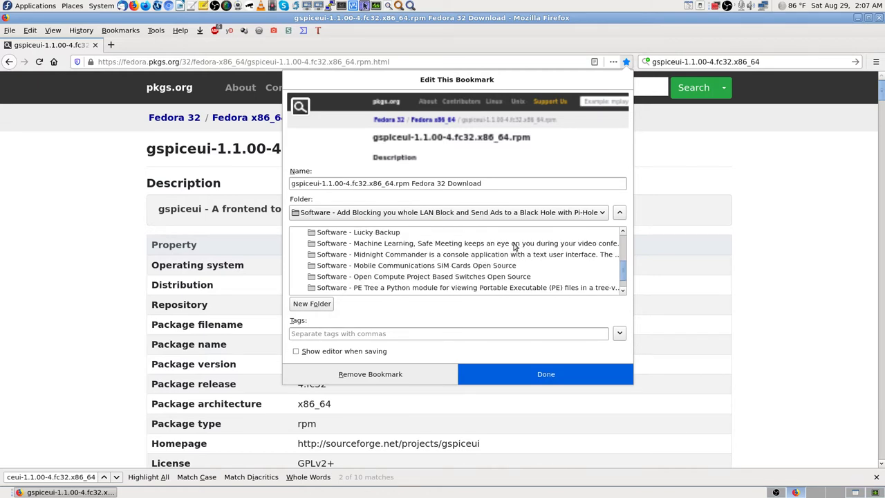
pyautogui.scroll(4, 514, 247)
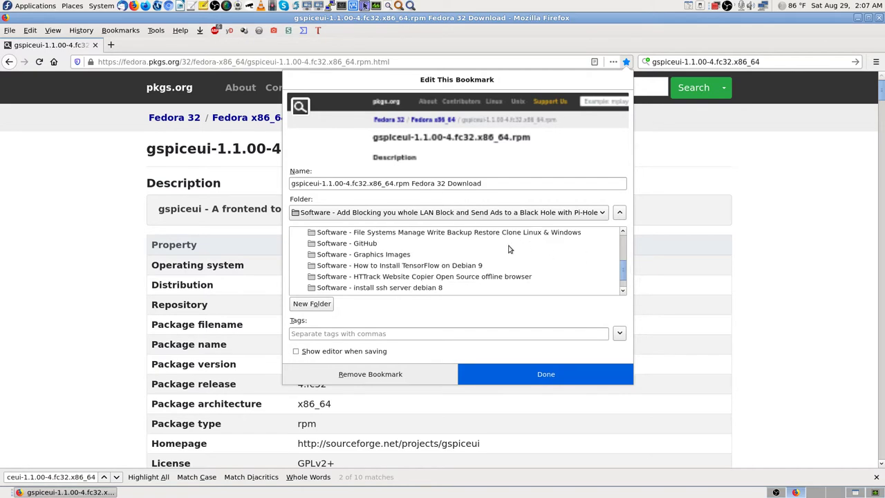
# - Locate the 'Fedora 23 Linux info…' folder, file the bookmark there, and save
pyautogui.write('linux')
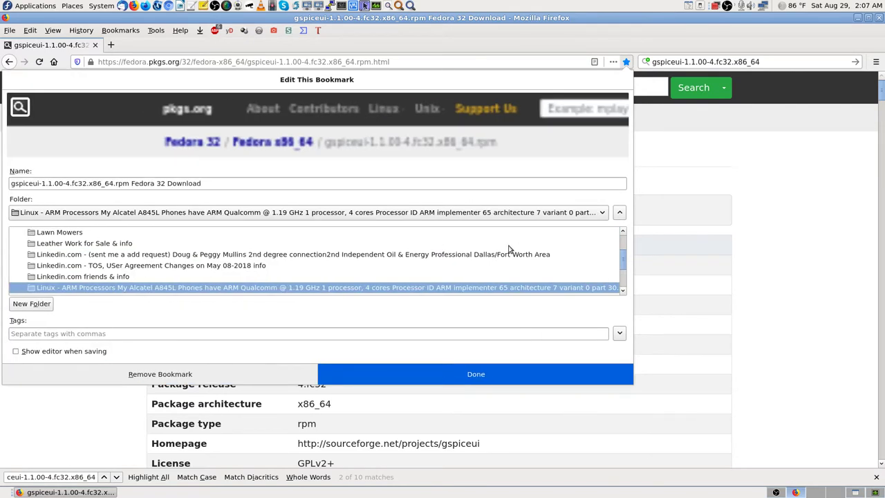
pyautogui.scroll(-2, 269, 258)
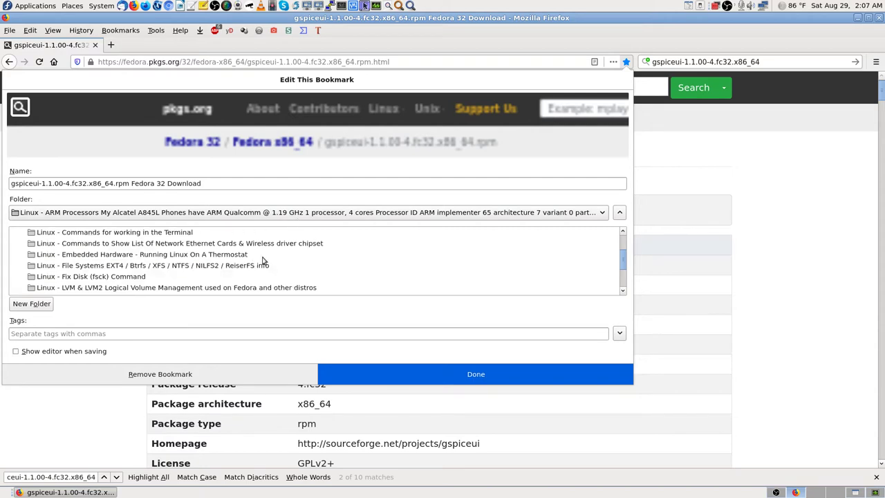
pyautogui.scroll(-10, 262, 260)
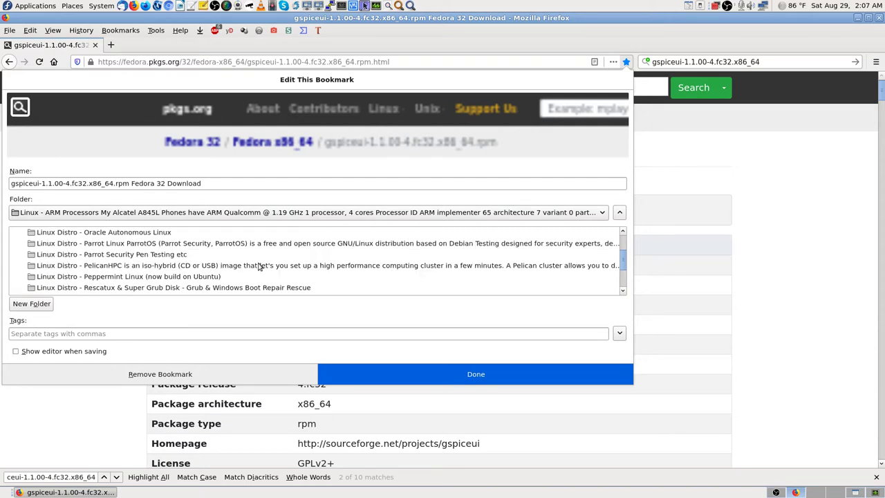
pyautogui.scroll(-5, 258, 267)
pyautogui.scroll(8, 259, 267)
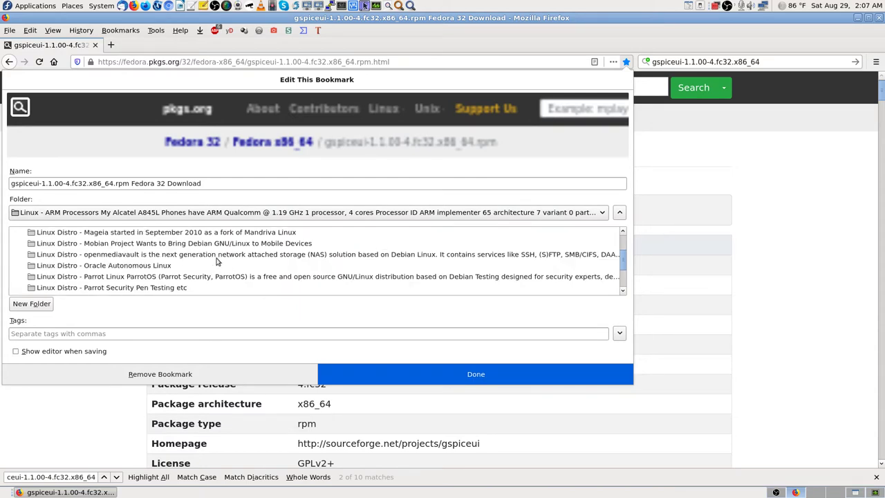
pyautogui.scroll(-2, 145, 268)
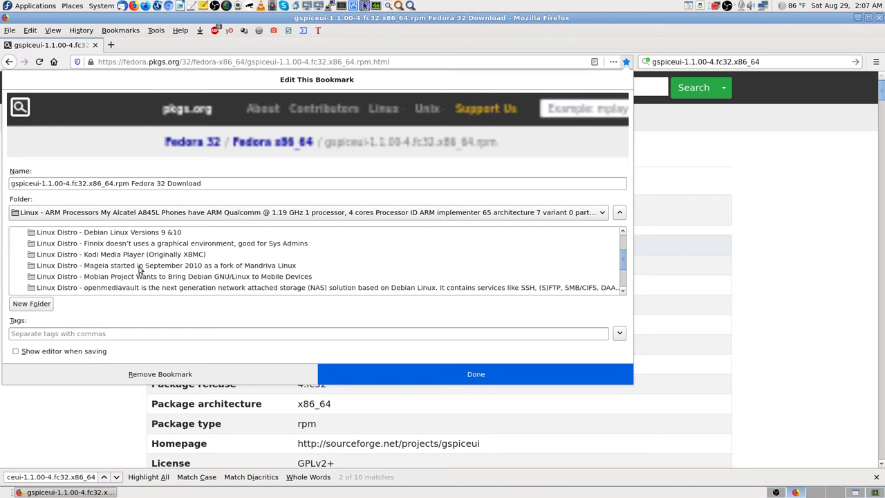
pyautogui.write('fedora 23')
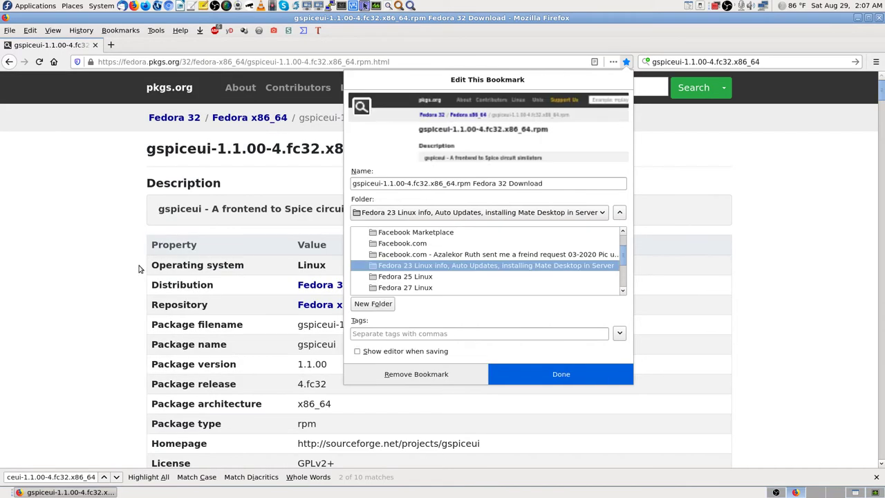
pyautogui.scroll(-2, 489, 257)
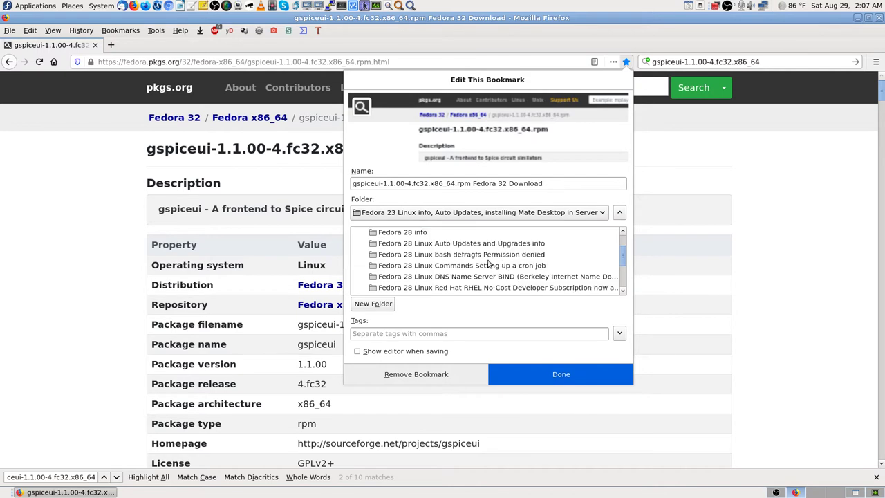
pyautogui.scroll(-5, 490, 261)
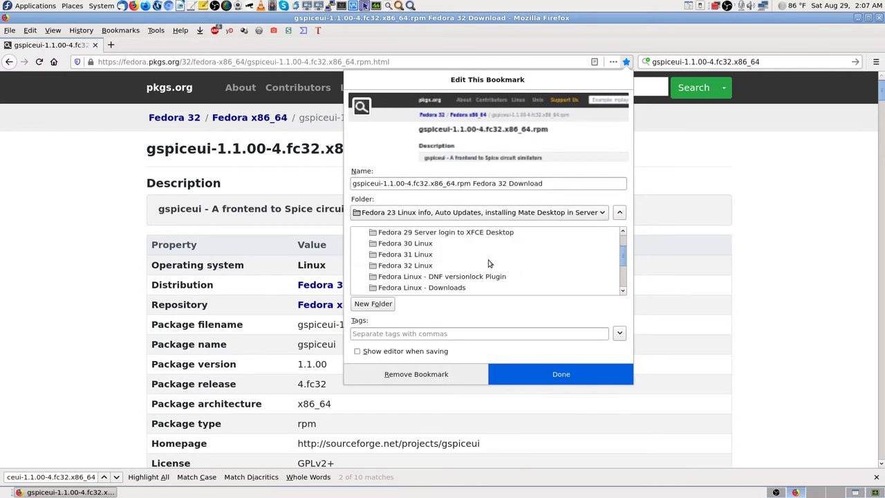
pyautogui.click(424, 266)
pyautogui.click(600, 366)
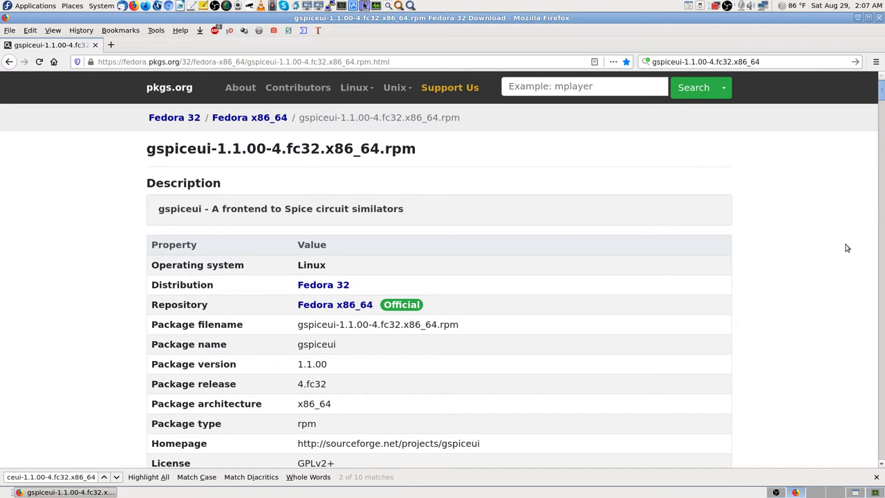
# - Close the find bar and scroll through the gspiceui package page
pyautogui.click(876, 477)
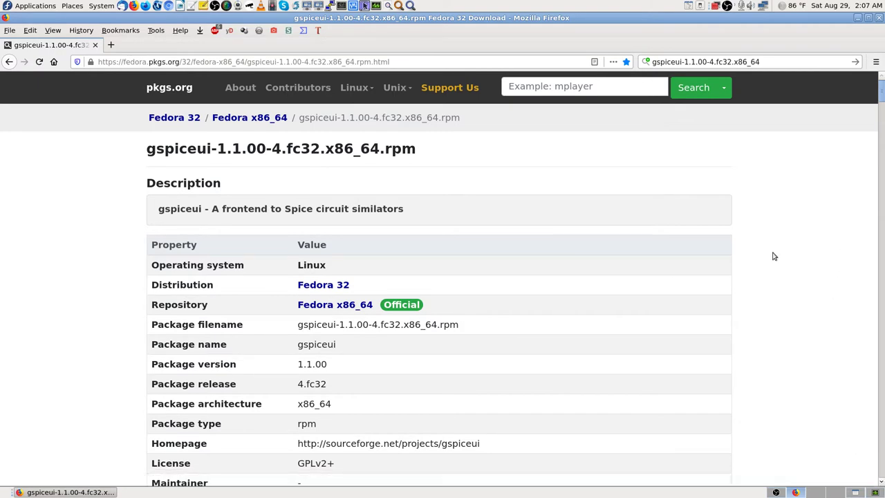
pyautogui.scroll(-3, 808, 266)
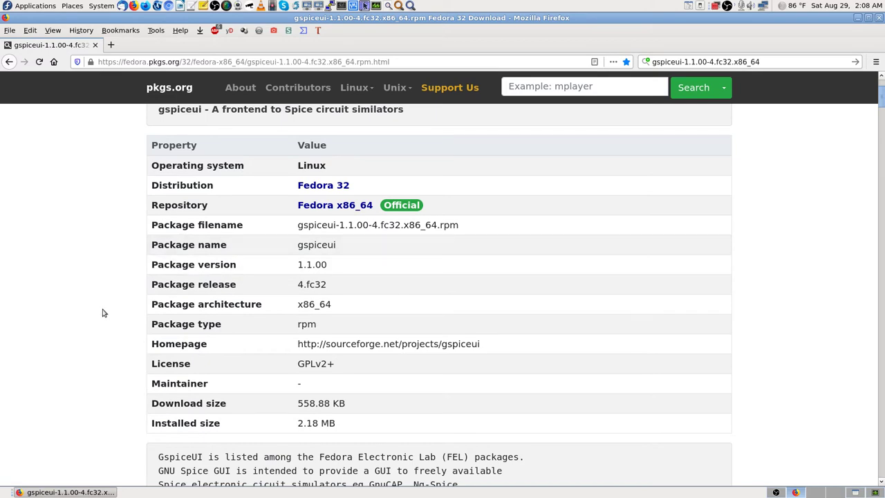
pyautogui.scroll(-6, 102, 312)
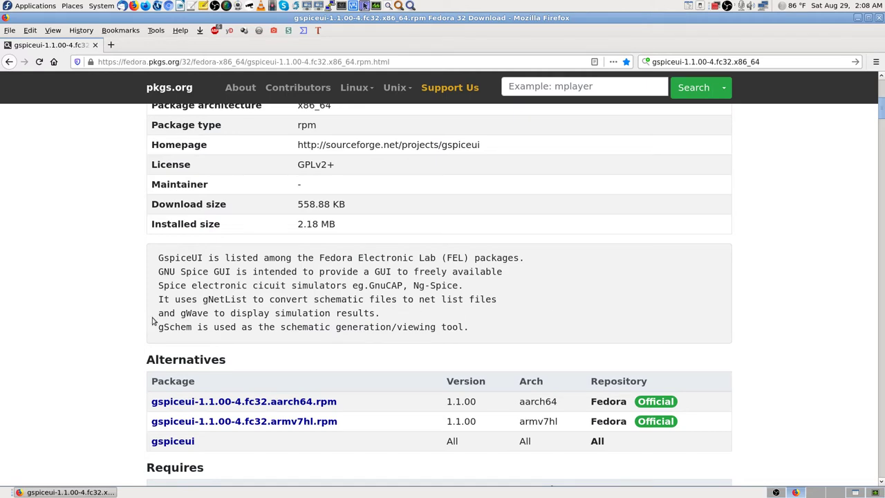
pyautogui.scroll(-1, 142, 307)
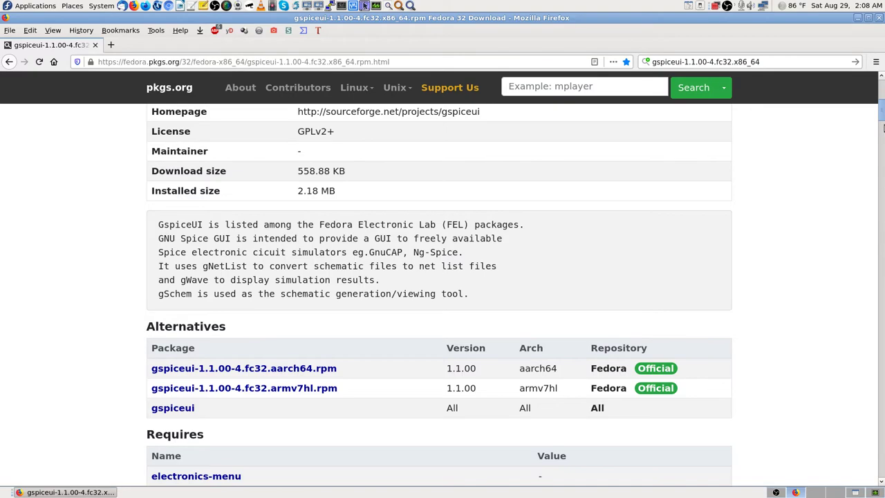
pyautogui.scroll(-20, 883, 127)
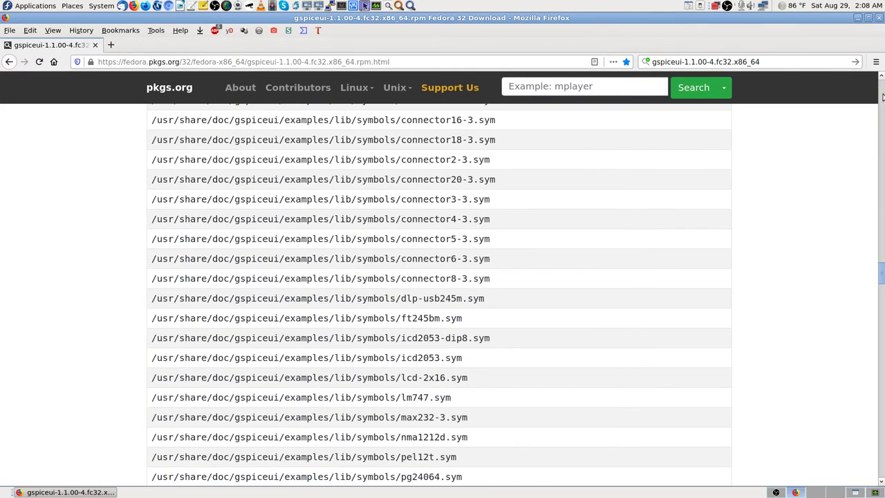
pyautogui.scroll(20, 883, 97)
# - Enable the Bookmarks Toolbar and open the saved YouTube live-stream bookmark
pyautogui.rightClick(504, 37)
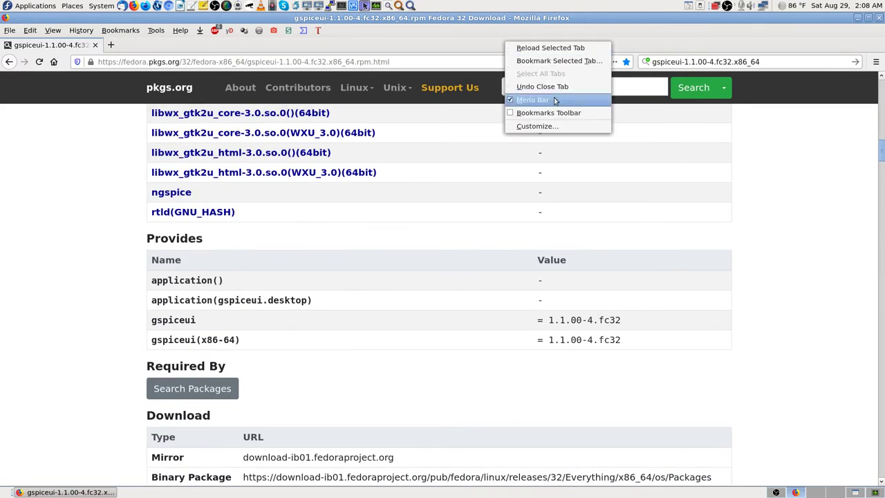
pyautogui.click(546, 113)
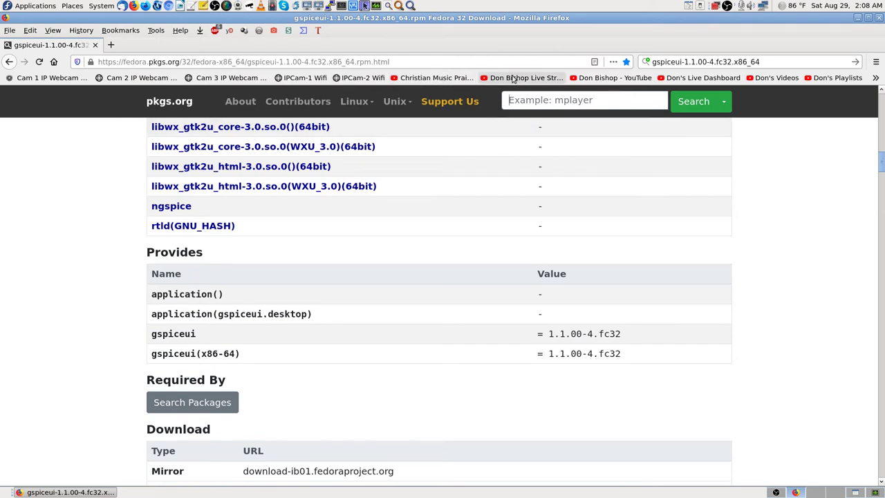
pyautogui.click(513, 78)
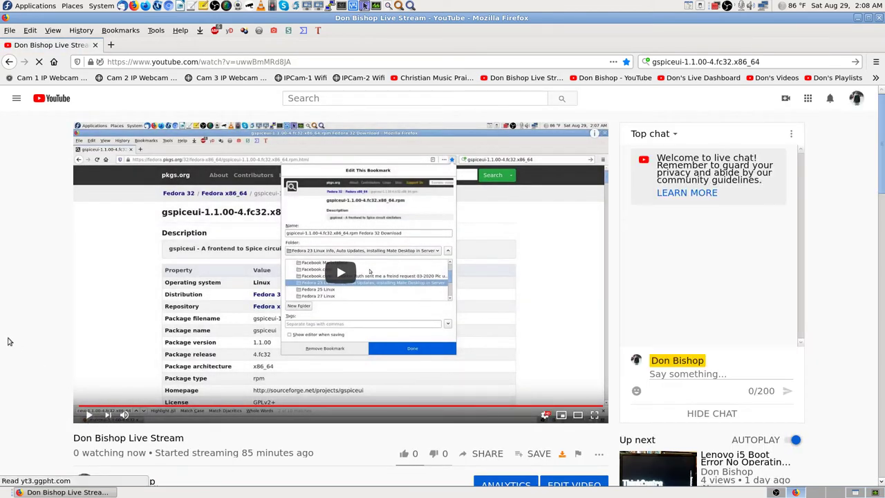
# - Pause the YouTube live stream, close the Firefox window, and return to the installer session
pyautogui.click(87, 413)
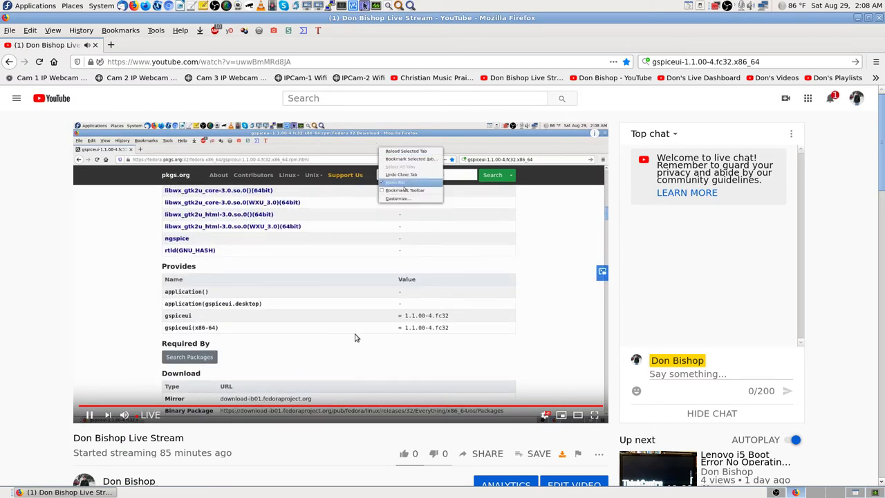
pyautogui.click(359, 336)
pyautogui.click(878, 20)
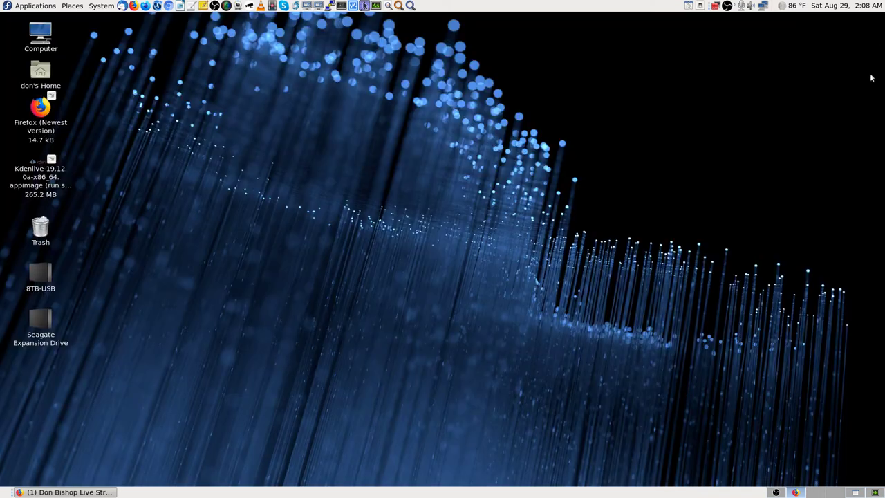
pyautogui.click(855, 492)
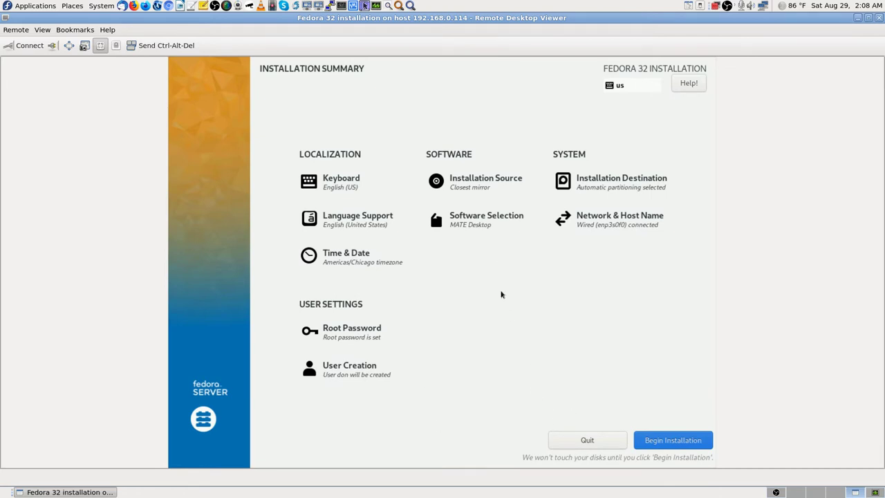
# - In Software Selection, tick LibreOffice, MATE Applications, Administration Tools, Audio Production, and Authoring and Publishing
pyautogui.click(476, 218)
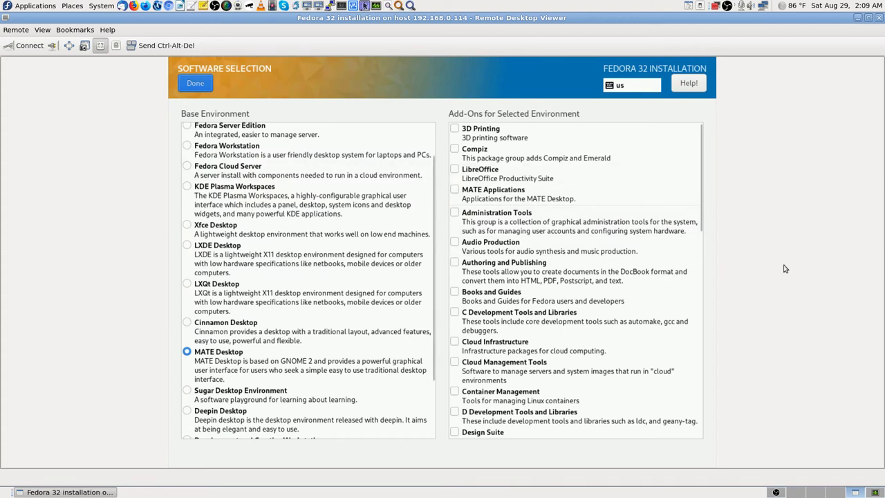
pyautogui.click(454, 171)
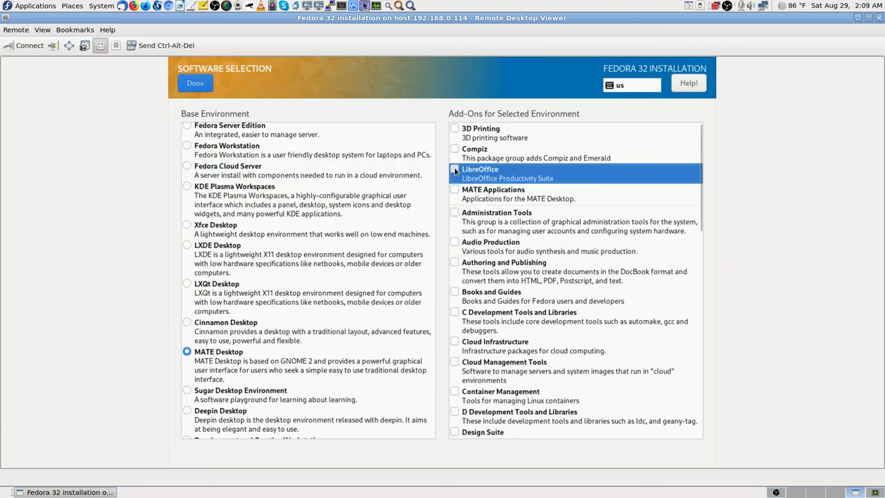
pyautogui.click(454, 191)
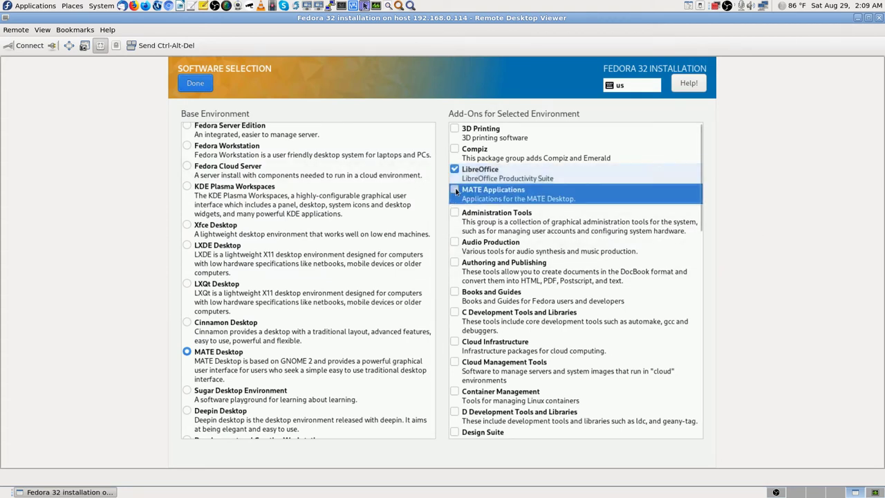
pyautogui.click(455, 212)
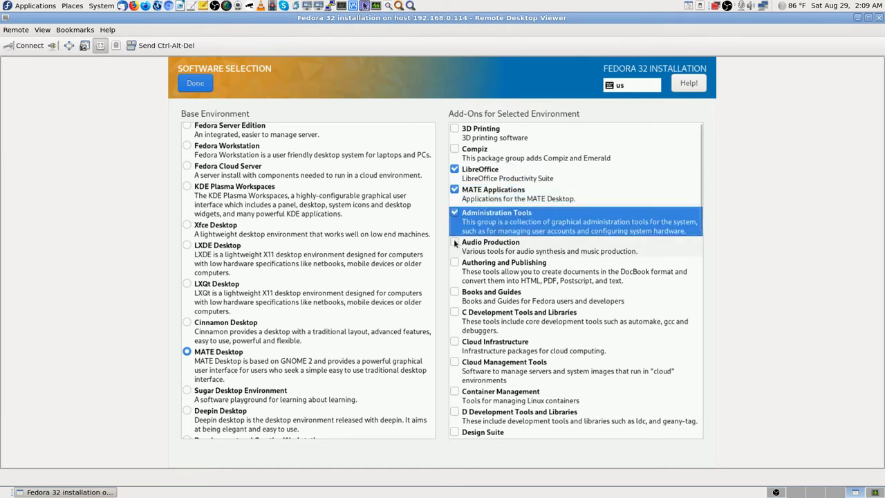
pyautogui.click(454, 244)
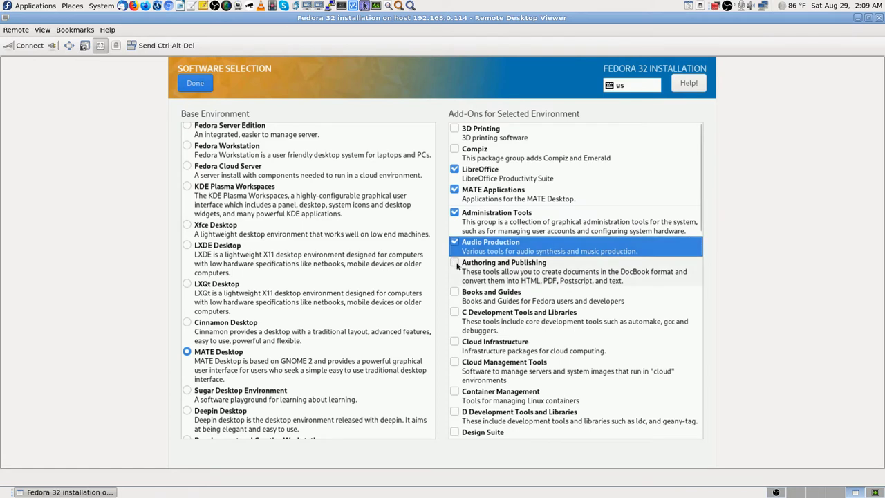
pyautogui.click(455, 263)
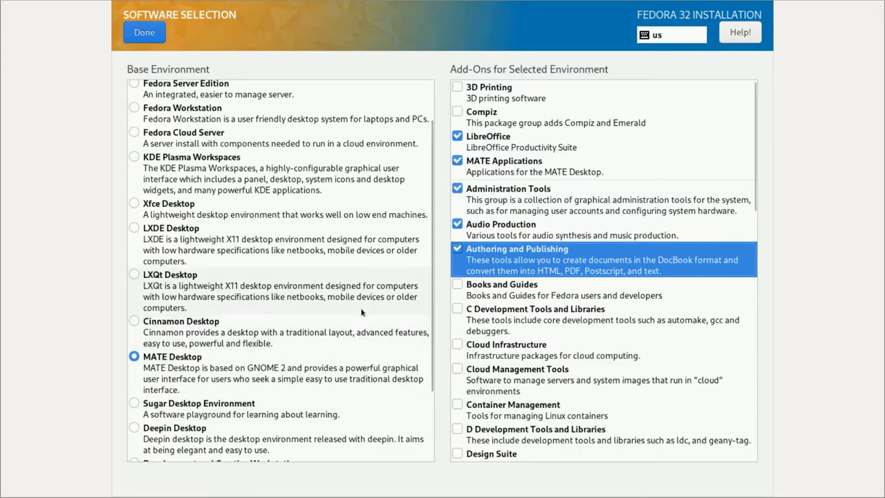
# - Scroll down the add-ons list and tick Books and Guides
pyautogui.scroll(-3, 364, 308)
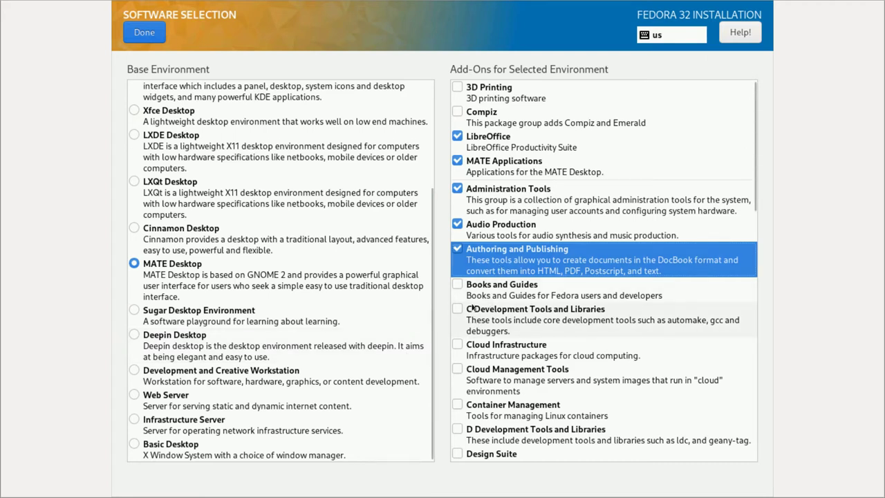
pyautogui.click(456, 286)
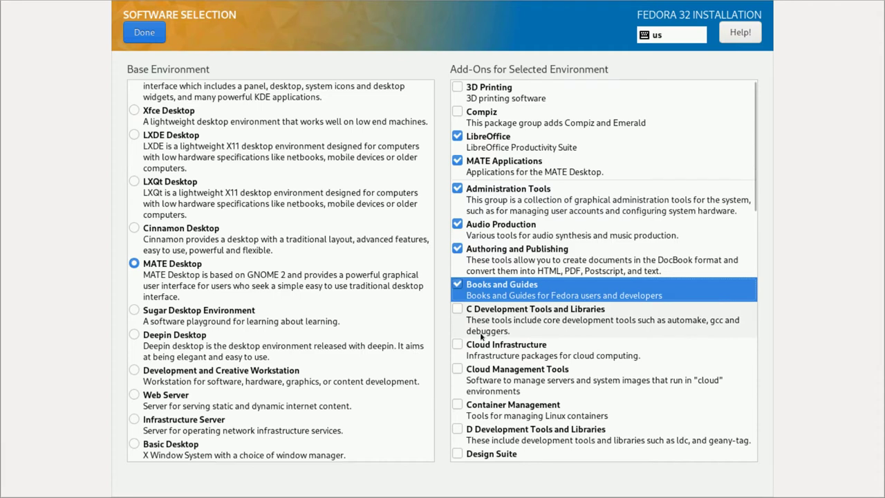
pyautogui.scroll(-4, 553, 329)
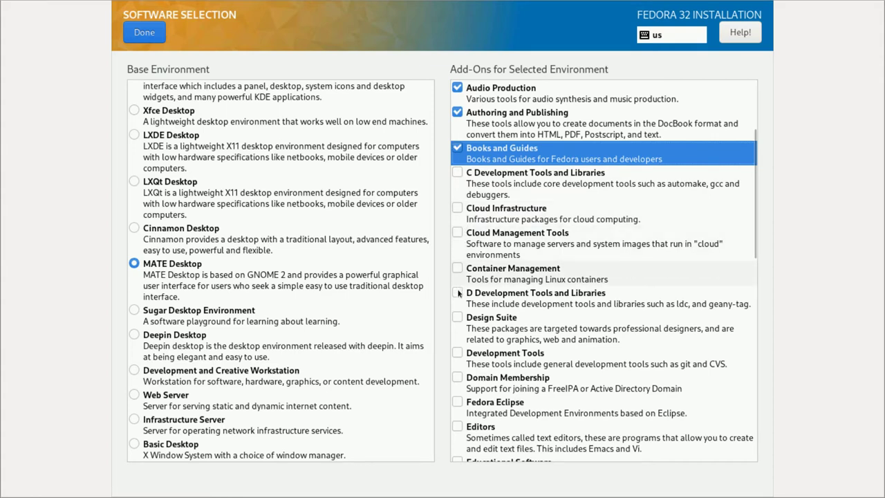
pyautogui.scroll(-4, 457, 300)
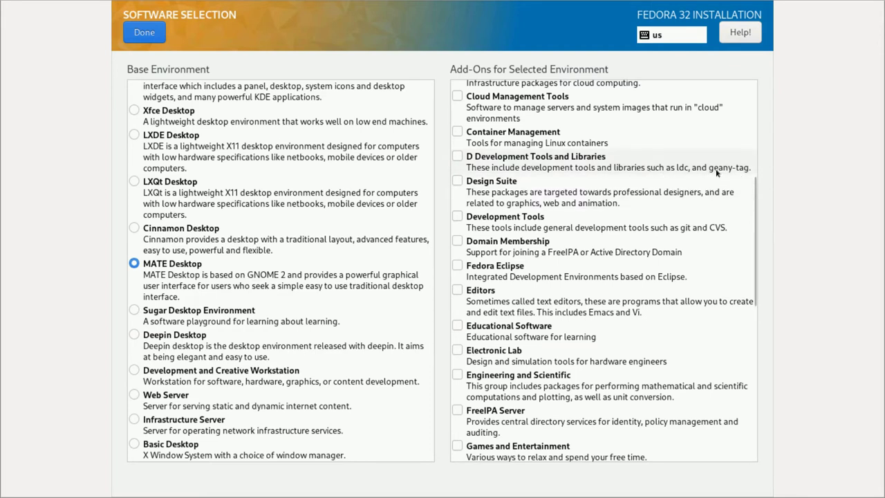
# - Tick D Development Tools and Libraries, Design Suite and Development Tools
pyautogui.click(457, 157)
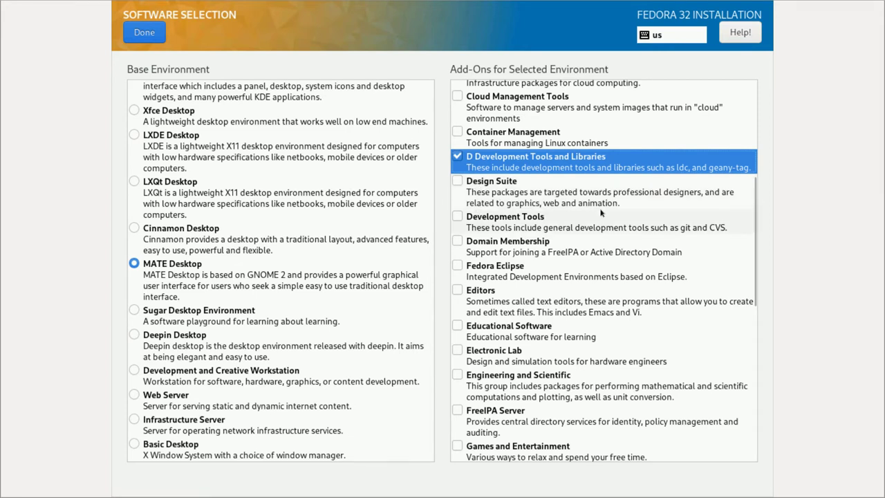
pyautogui.click(455, 181)
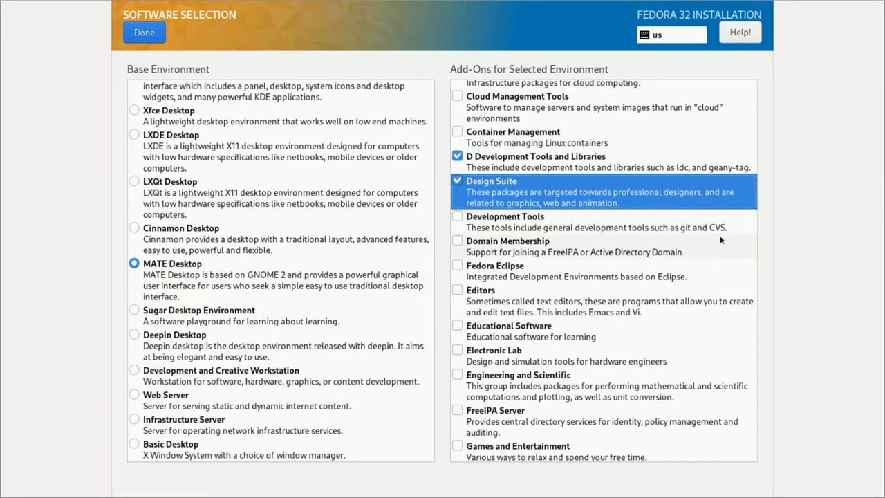
pyautogui.click(457, 216)
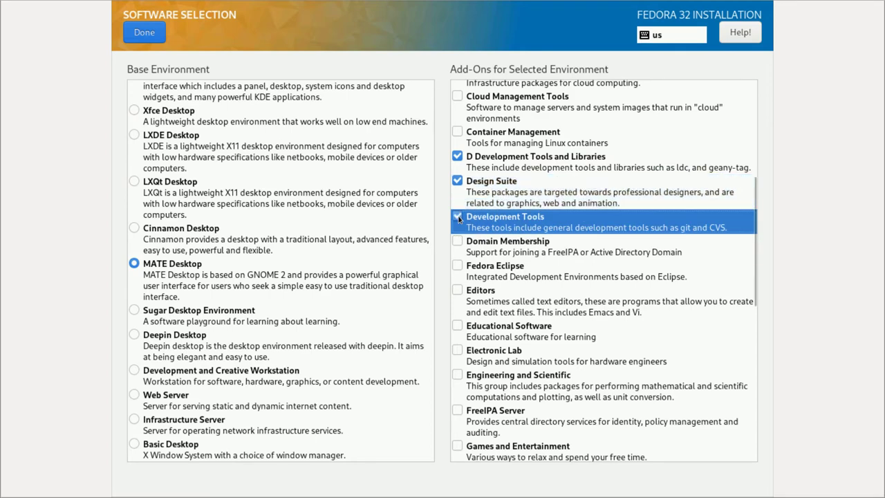
pyautogui.scroll(-1, 458, 219)
pyautogui.scroll(-1, 458, 219)
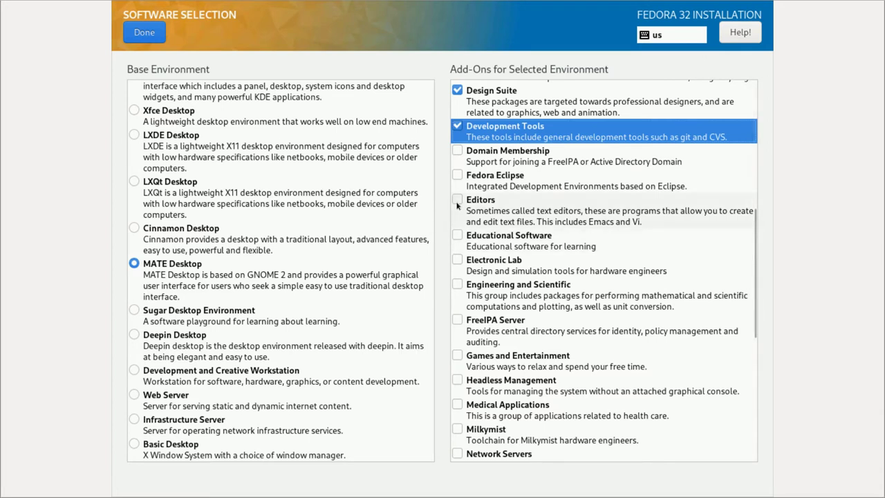
# - Tick Editors, Educational Software and Headless Management further down the add-ons list
pyautogui.click(457, 201)
pyautogui.click(457, 201)
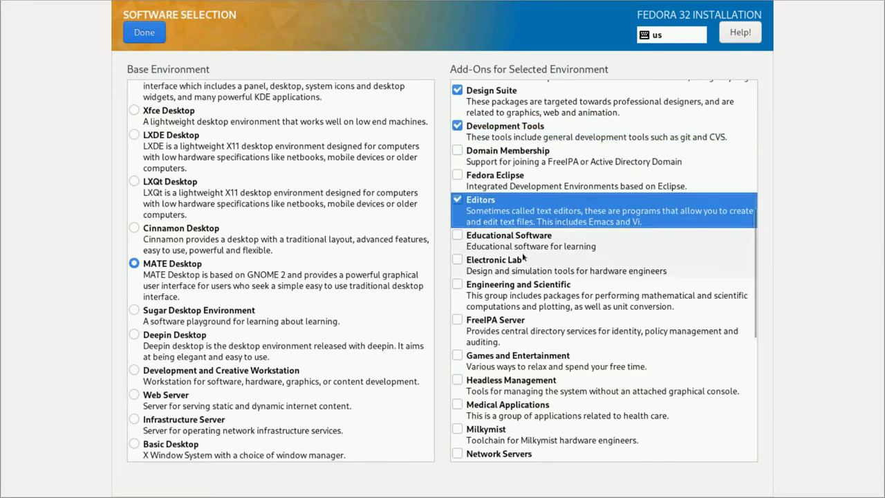
pyautogui.click(458, 235)
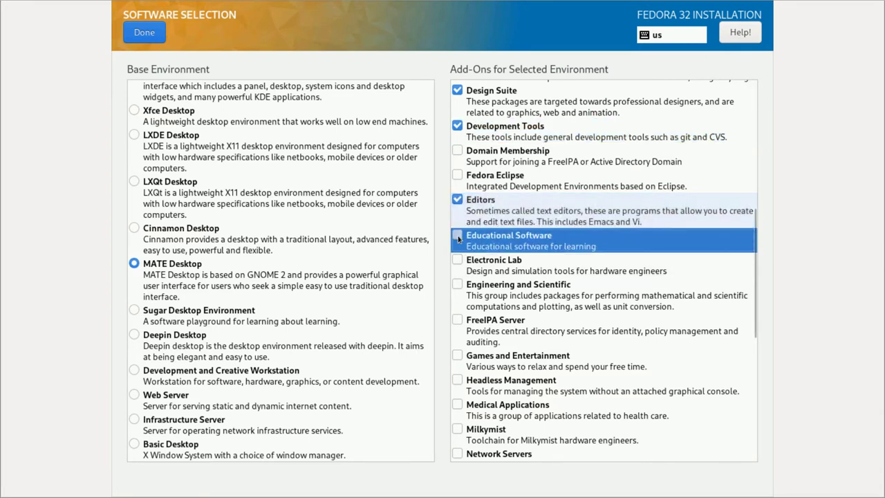
pyautogui.scroll(-3, 459, 260)
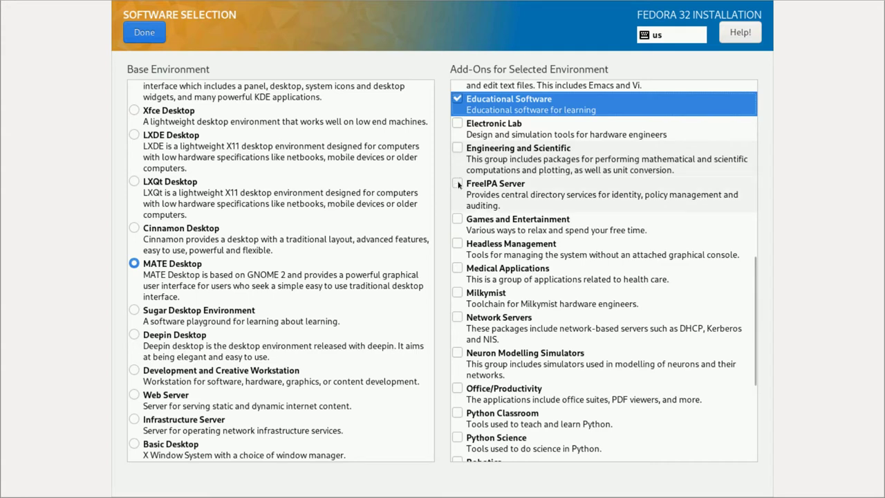
pyautogui.scroll(-1, 459, 230)
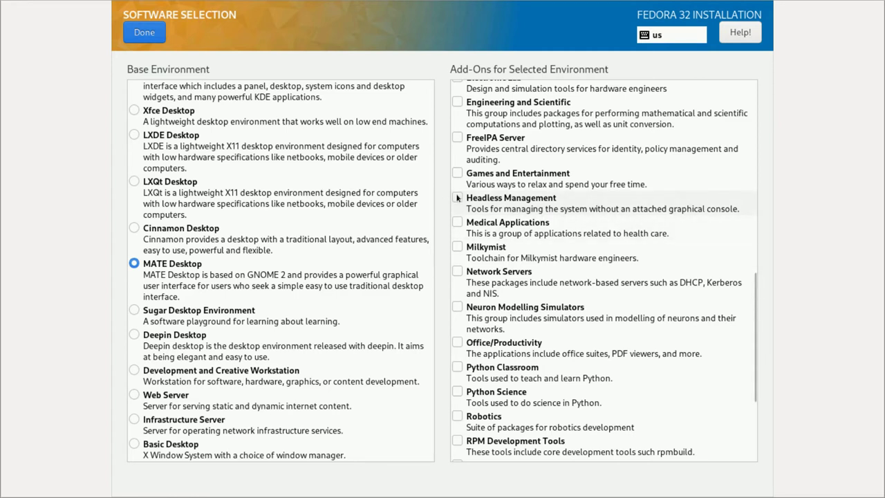
pyautogui.click(457, 198)
pyautogui.click(456, 198)
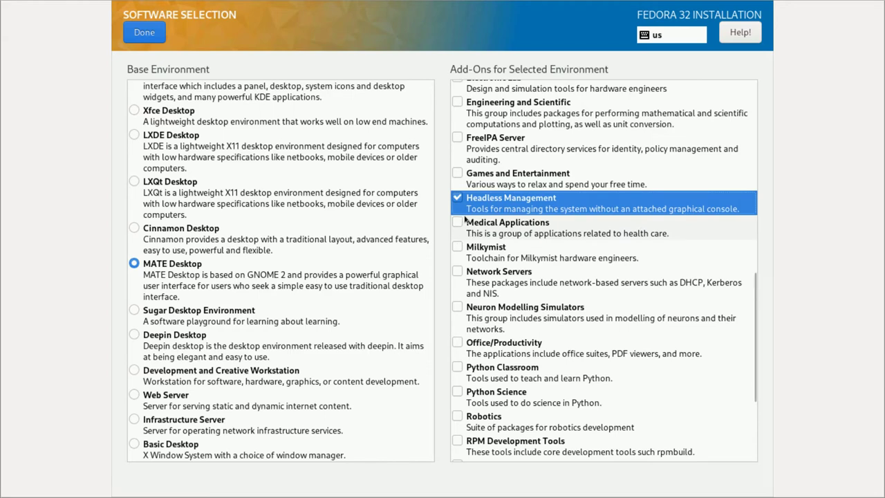
pyautogui.scroll(-1, 459, 235)
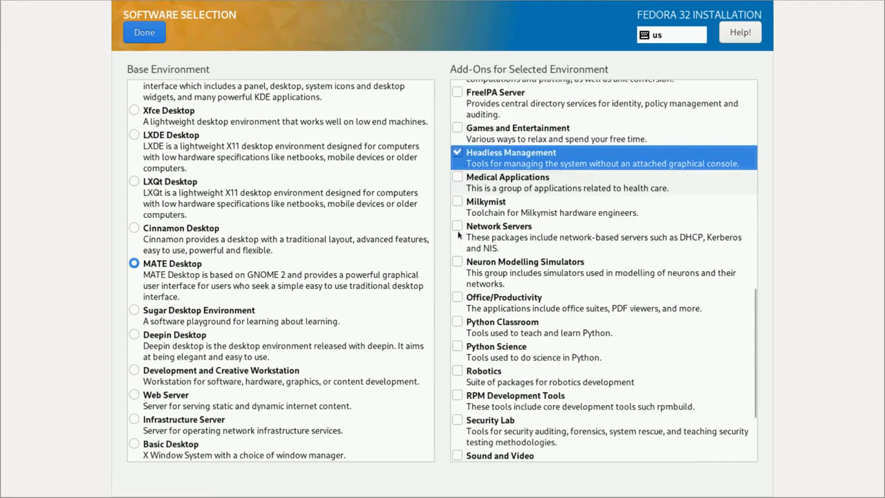
# - Tick Medical Applications and Office/Productivity add-ons
pyautogui.click(457, 178)
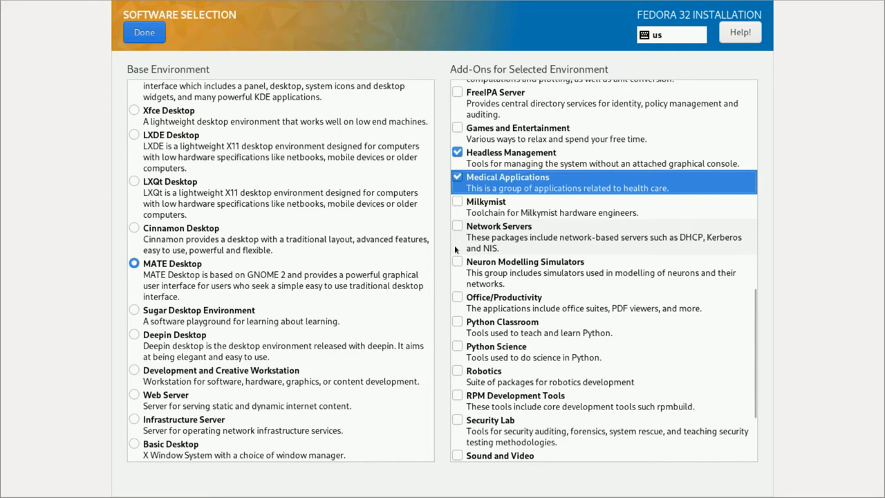
pyautogui.scroll(-2, 454, 245)
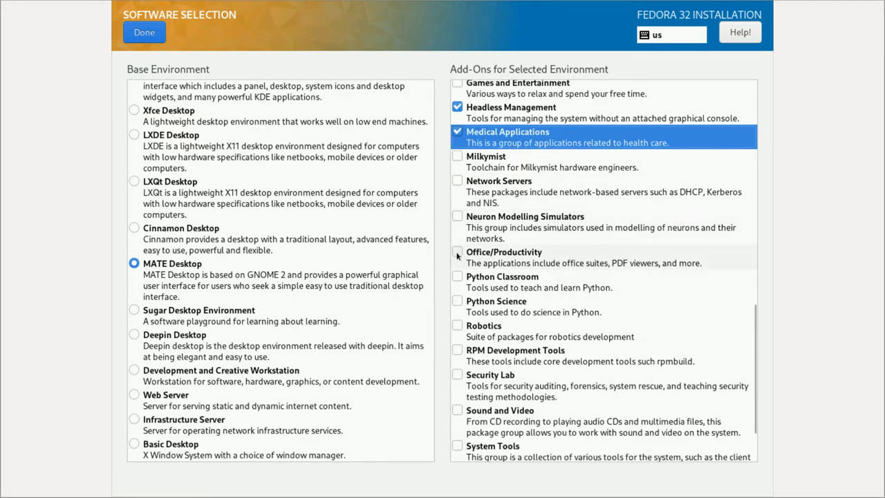
pyautogui.click(457, 254)
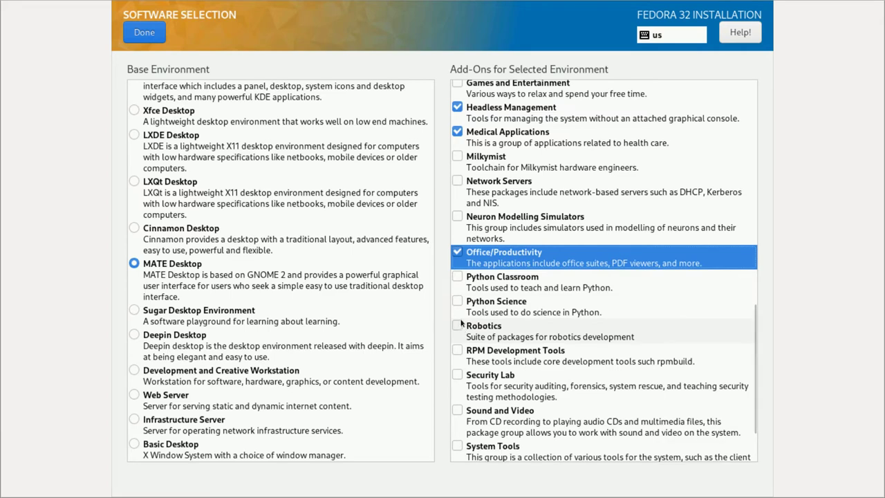
pyautogui.scroll(-2, 467, 329)
pyautogui.scroll(-1, 468, 329)
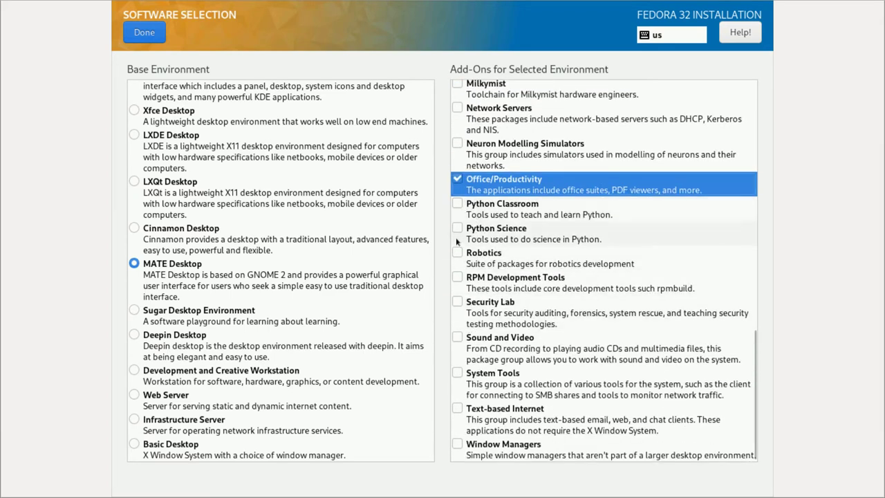
# - Tick RPM Development Tools, Sound and Video, System Tools and Text-based Internet
pyautogui.click(457, 277)
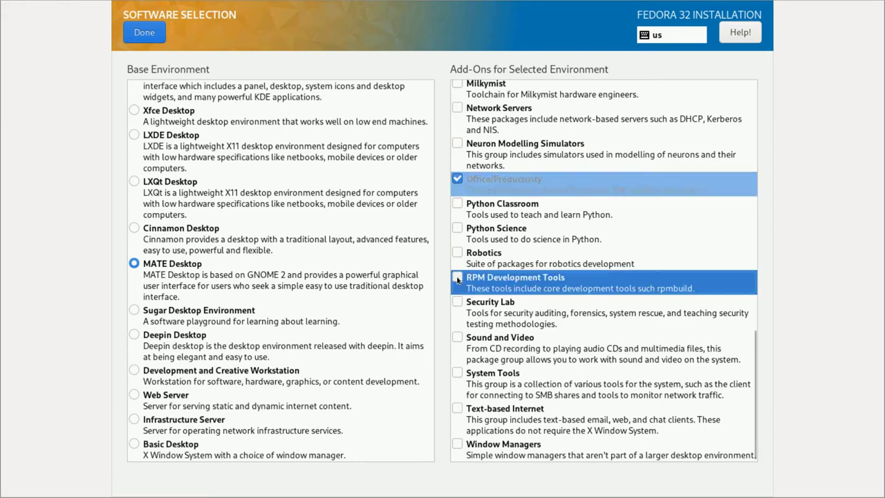
pyautogui.click(457, 338)
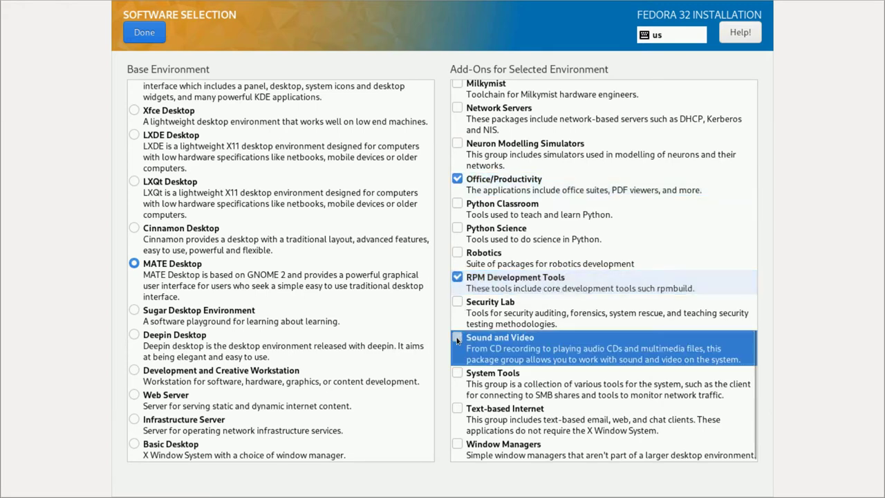
pyautogui.click(459, 373)
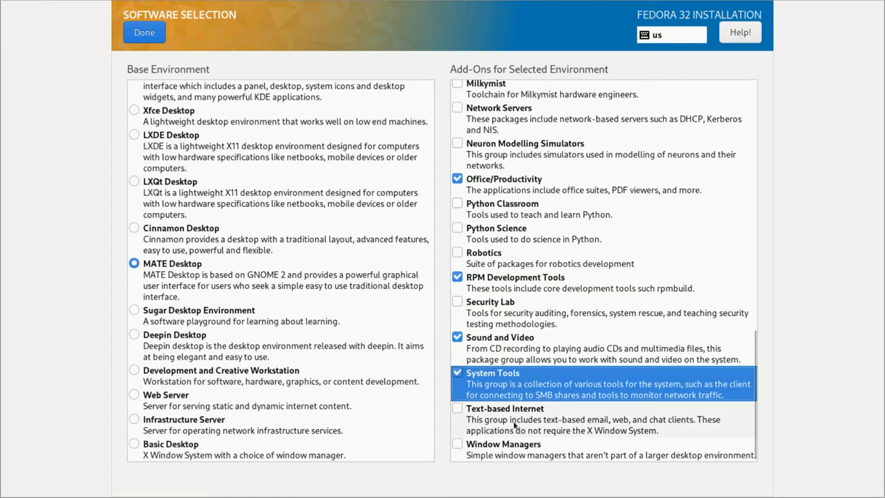
pyautogui.click(458, 409)
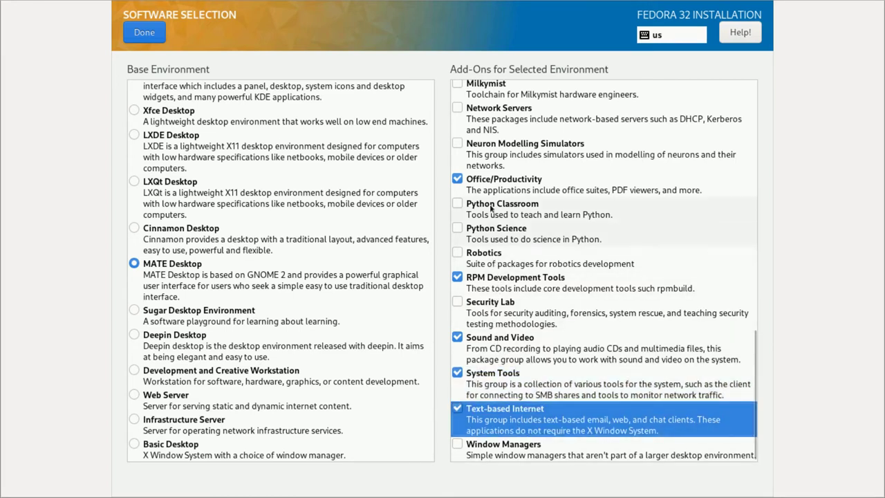
pyautogui.scroll(5, 492, 208)
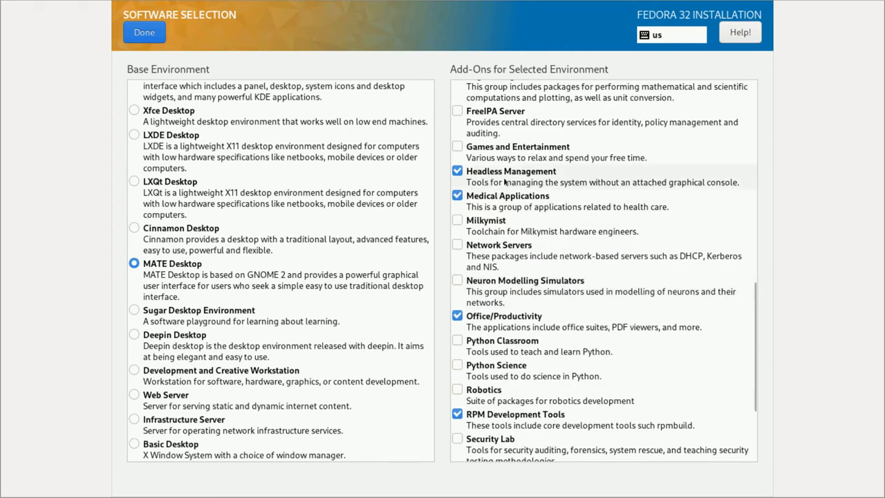
pyautogui.scroll(5, 505, 181)
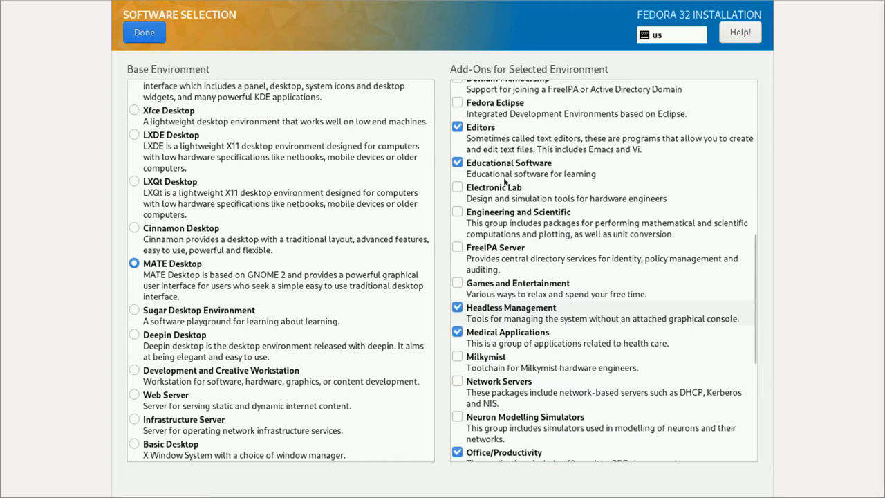
pyautogui.scroll(3, 504, 182)
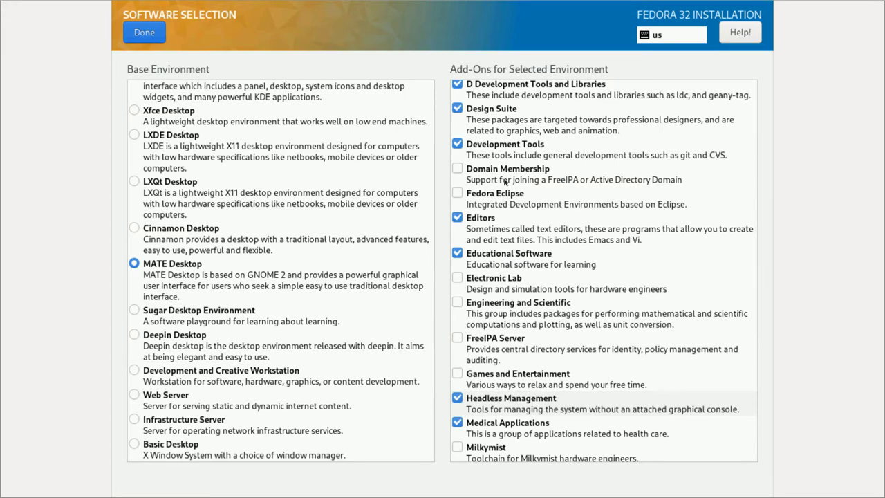
pyautogui.scroll(3, 504, 181)
pyautogui.scroll(9, 505, 182)
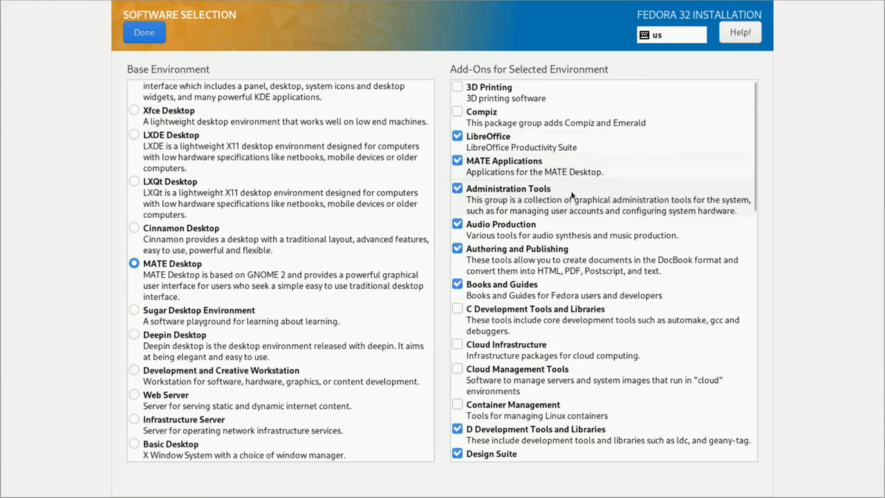
pyautogui.scroll(-1, 586, 216)
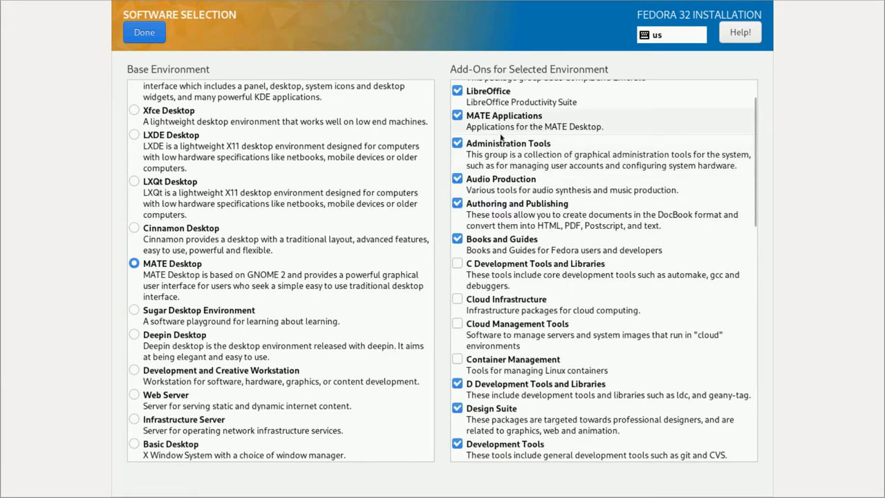
pyautogui.scroll(-3, 512, 238)
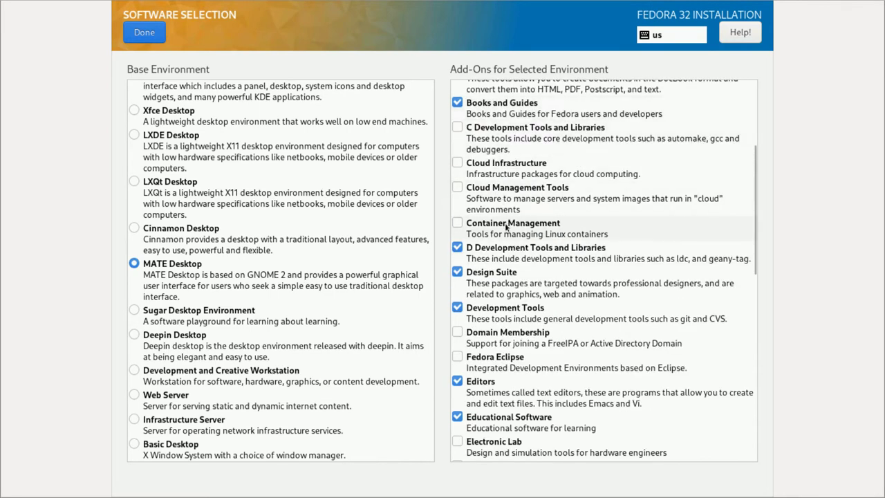
pyautogui.scroll(4, 524, 237)
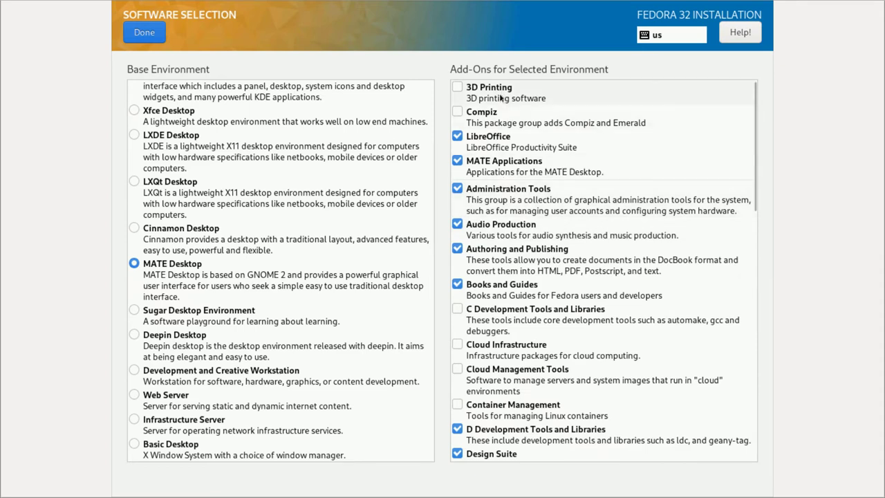
pyautogui.scroll(-3, 508, 234)
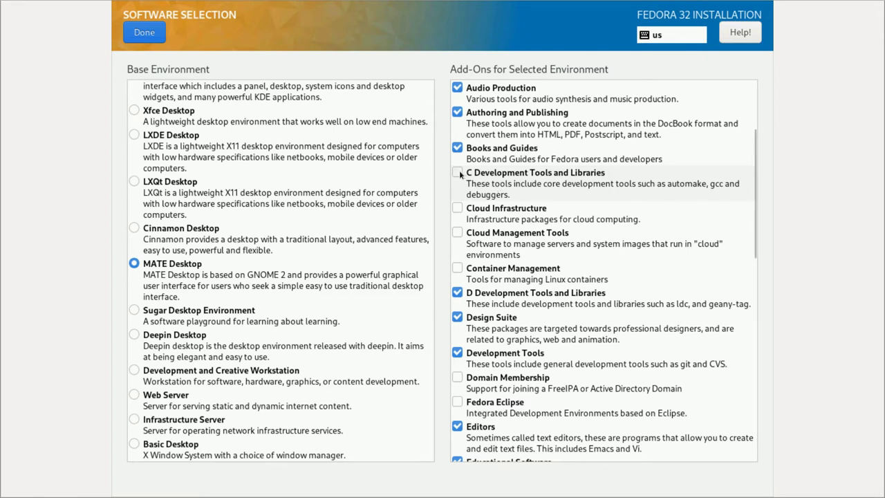
# - Tick C Development Tools and Libraries, then scroll down through the add-ons list
pyautogui.click(507, 179)
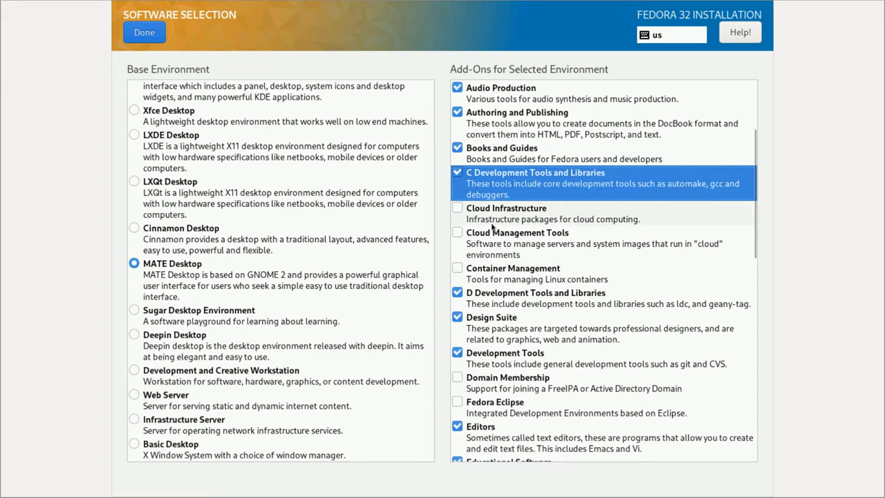
pyautogui.scroll(-1, 492, 226)
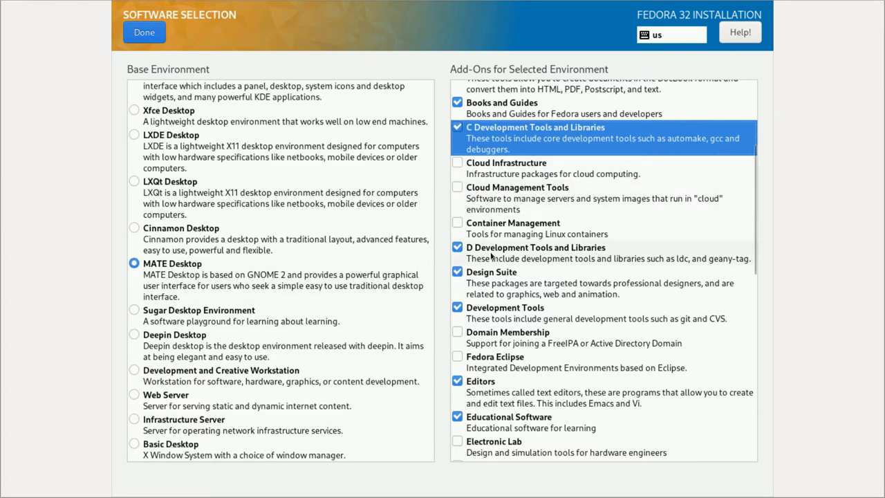
pyautogui.scroll(-2, 492, 256)
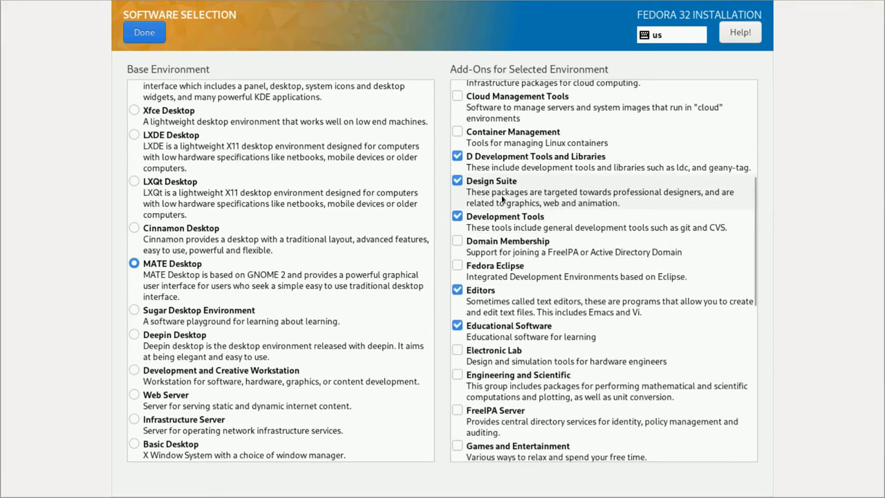
pyautogui.scroll(-1, 515, 277)
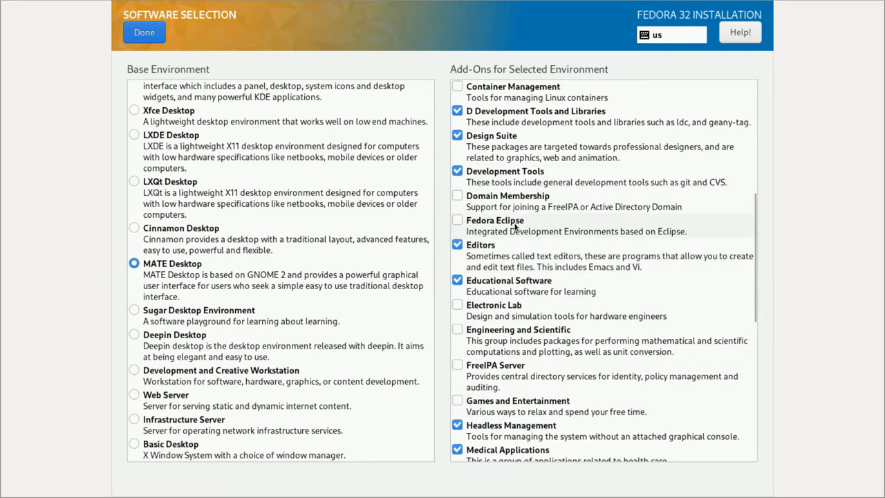
pyautogui.scroll(-1, 525, 239)
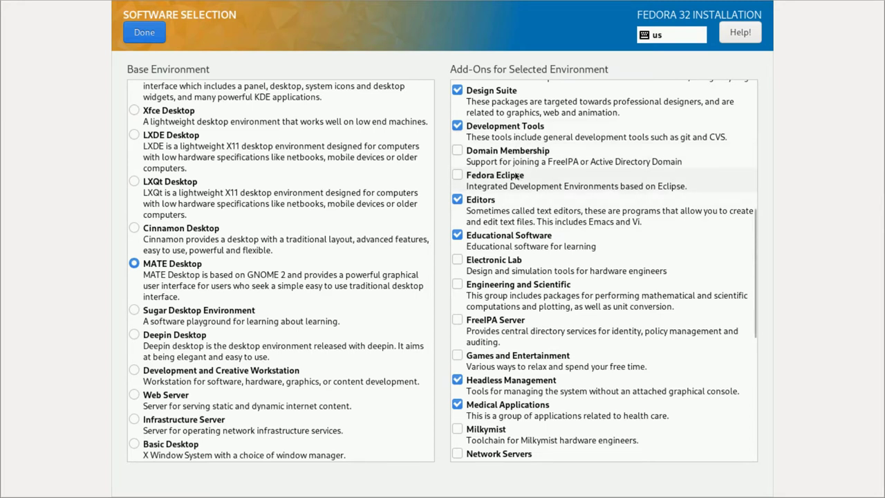
pyautogui.scroll(-3, 510, 224)
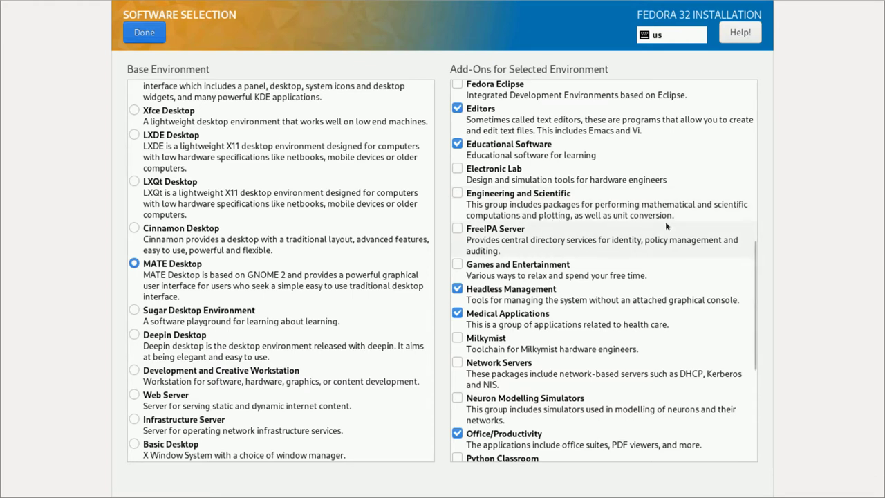
# - Tick Engineering and Scientific, then scroll through the remaining add-ons
pyautogui.click(457, 195)
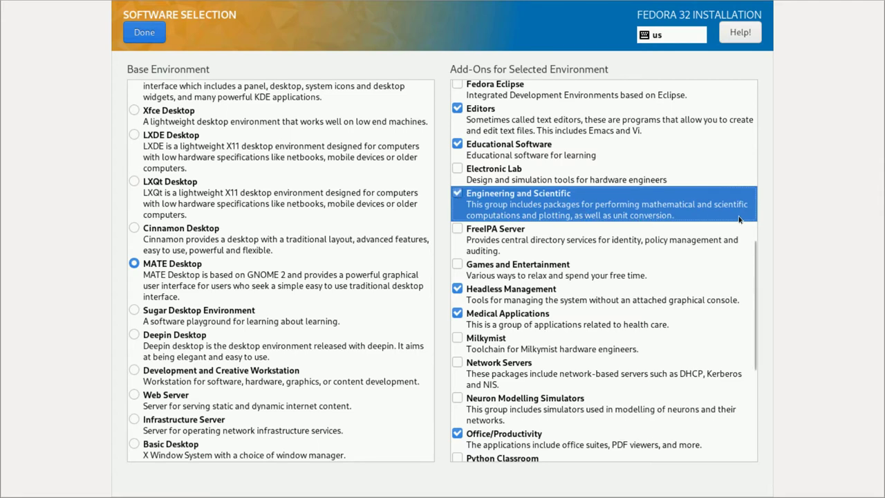
pyautogui.scroll(-3, 530, 228)
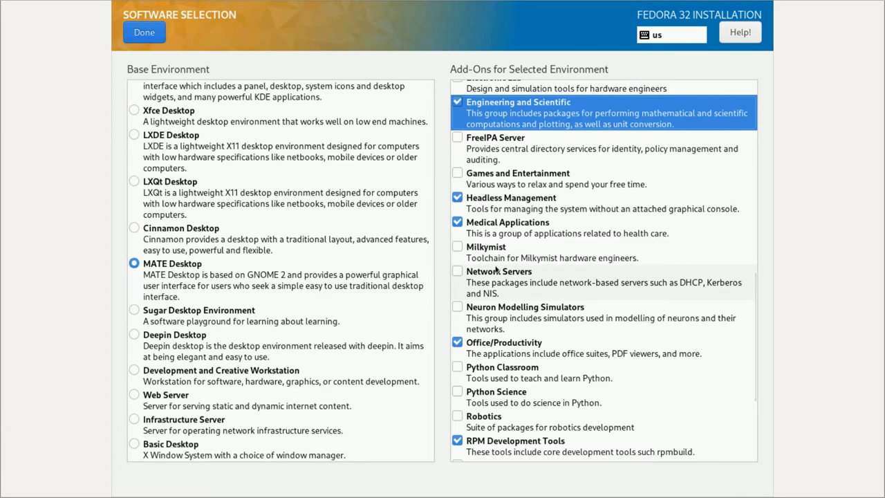
pyautogui.scroll(-3, 499, 240)
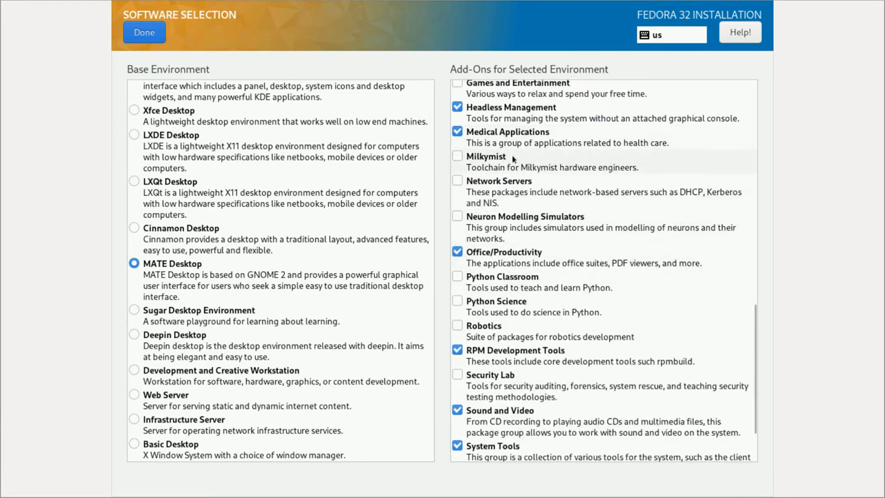
pyautogui.scroll(2, 465, 191)
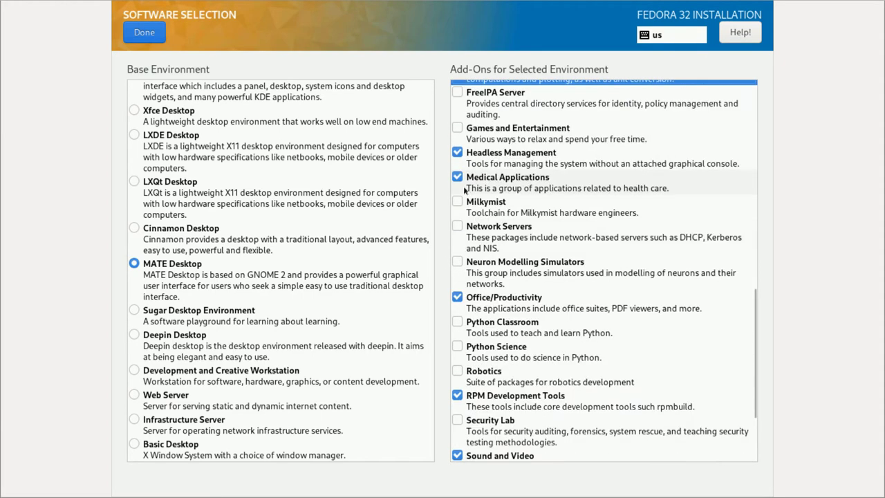
pyautogui.scroll(2, 506, 187)
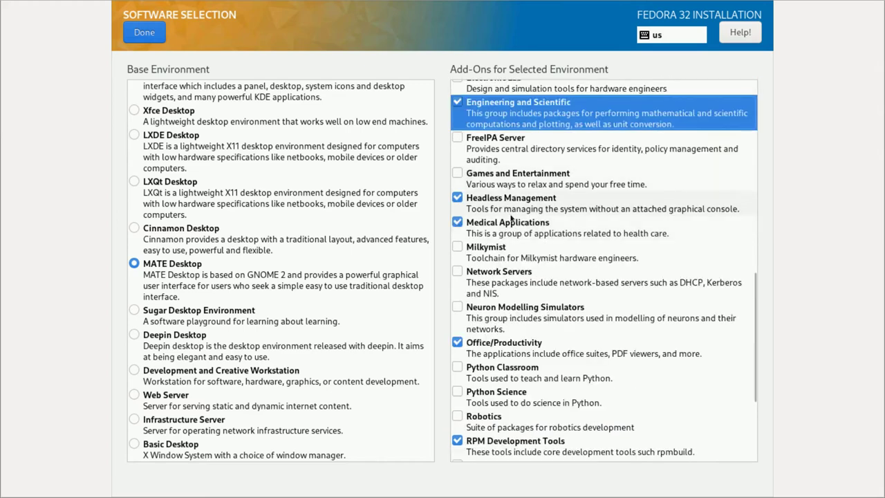
pyautogui.scroll(-2, 519, 228)
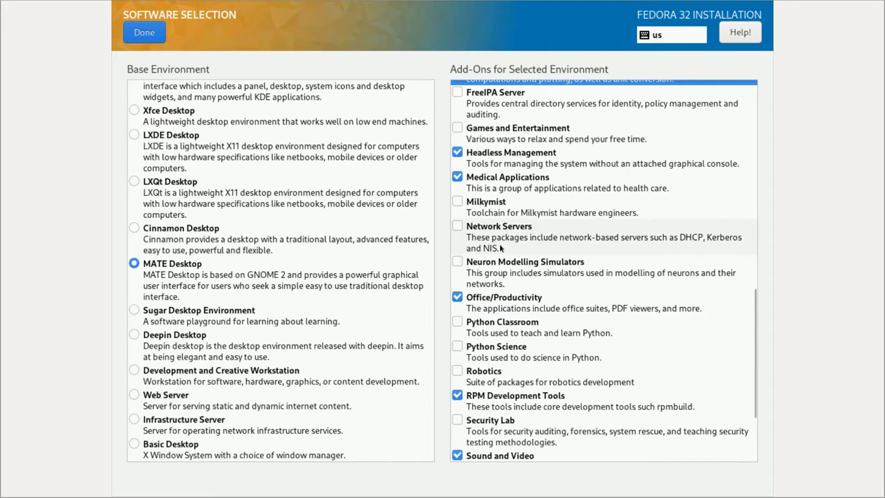
pyautogui.scroll(-1, 502, 253)
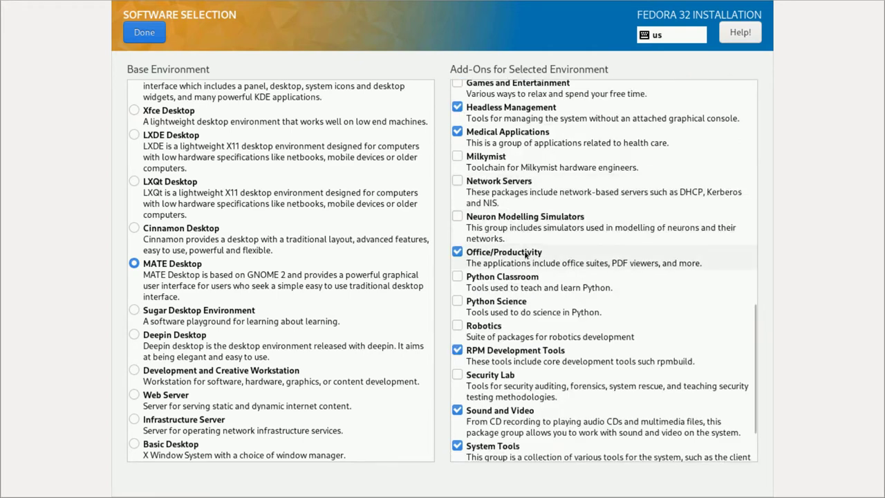
pyautogui.scroll(-1, 528, 252)
pyautogui.scroll(-1, 531, 252)
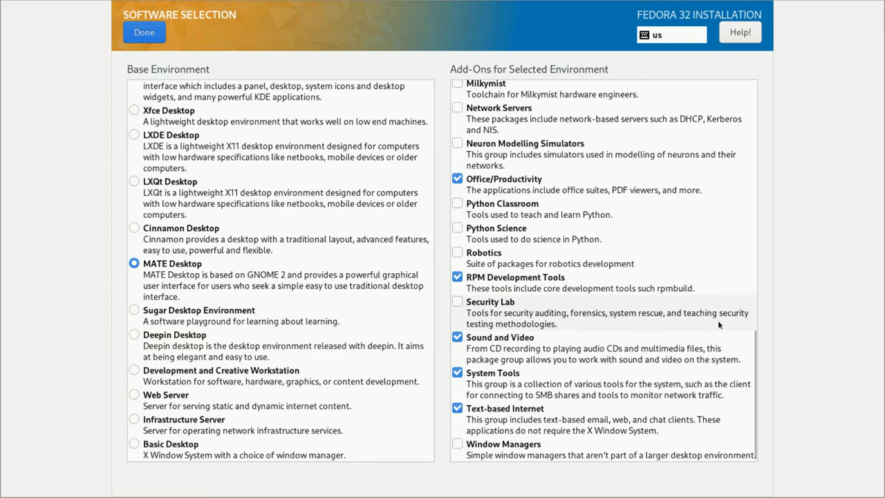
# - Tick Security Lab and scroll the add-ons list back up
pyautogui.click(460, 307)
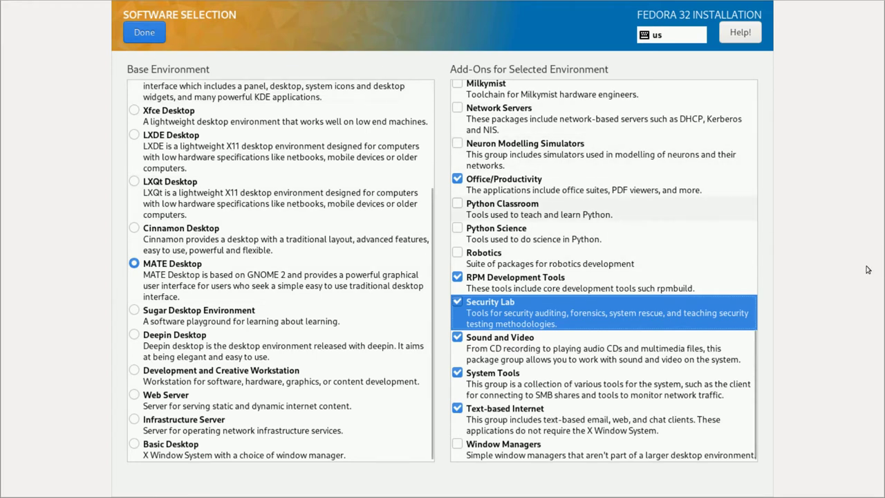
pyautogui.scroll(15, 653, 238)
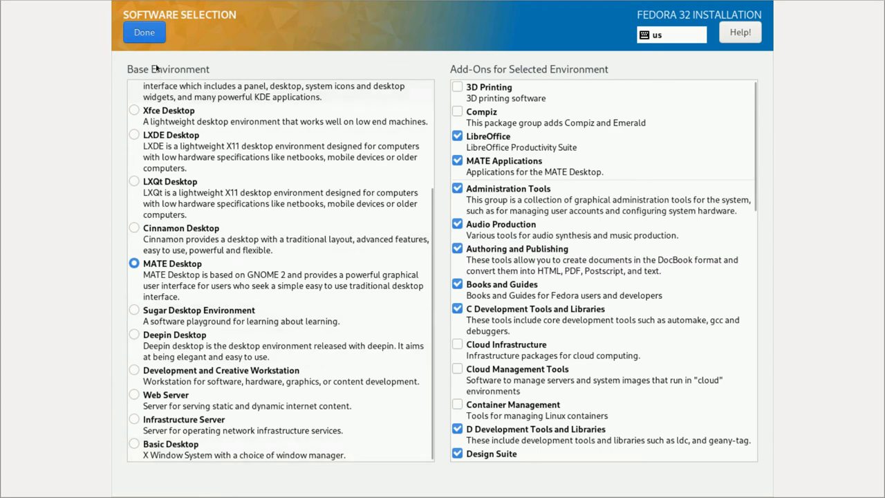
# - Confirm the add-ons, screenshot the 8.77 GiB space warning, and go full screen
pyautogui.click(156, 34)
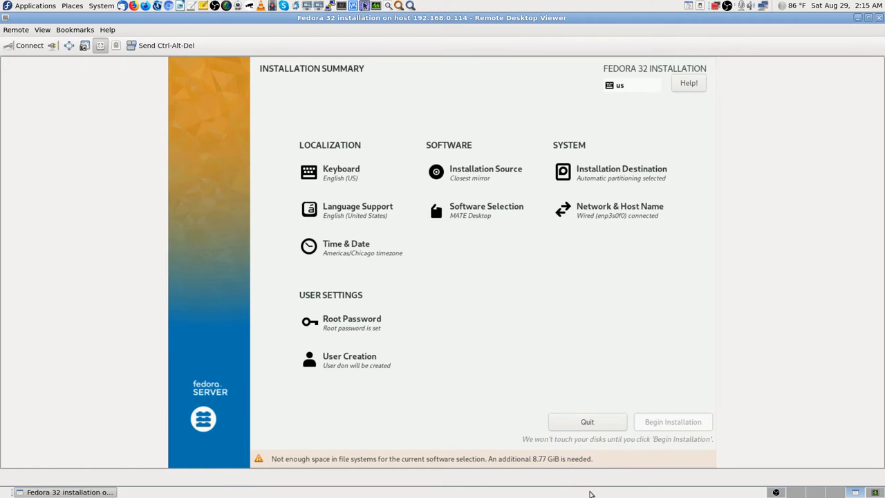
pyautogui.press('Print')
pyautogui.press('Return')
pyautogui.press('F11')
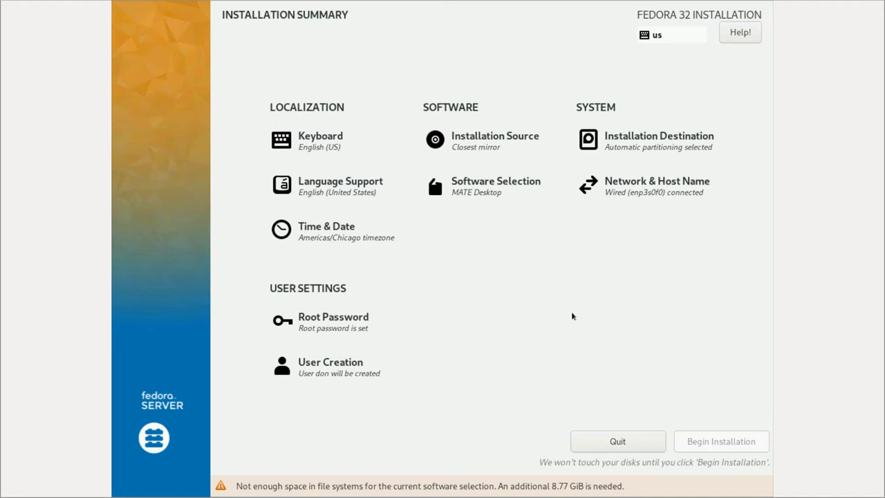
pyautogui.click(687, 143)
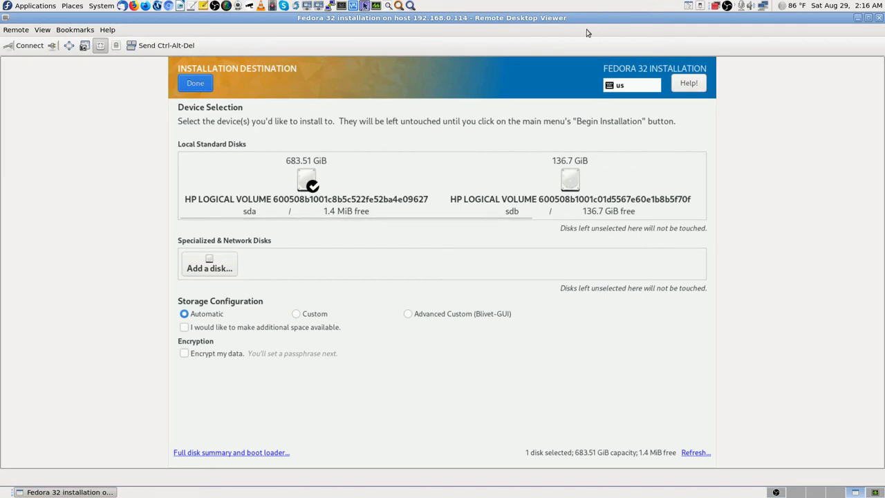
pyautogui.press('Print')
pyautogui.press('Return')
pyautogui.click(297, 314)
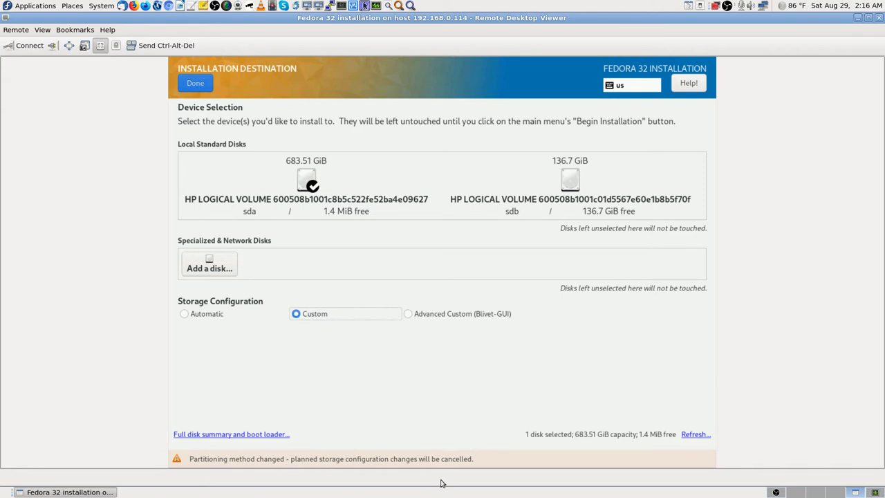
pyautogui.press('Print')
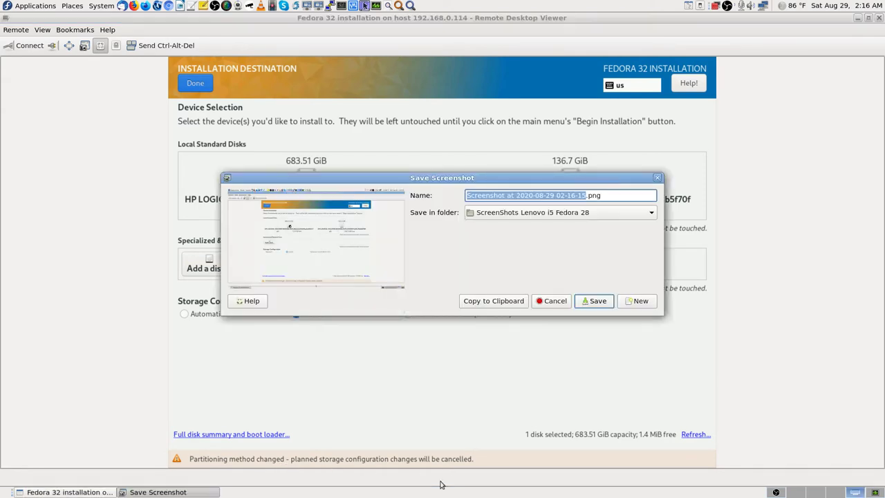
pyautogui.press('Escape')
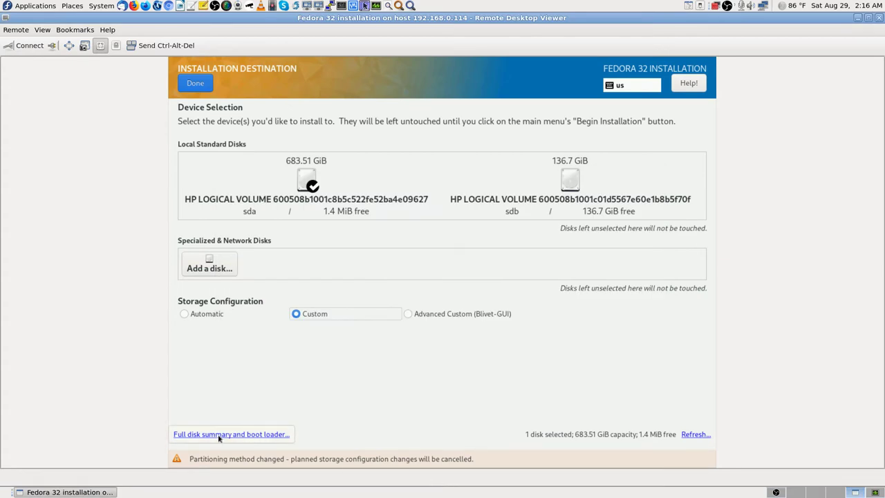
# - Show the full disk summary, scroll to read the 683.51 GiB sda entry, and screenshot it
pyautogui.click(221, 434)
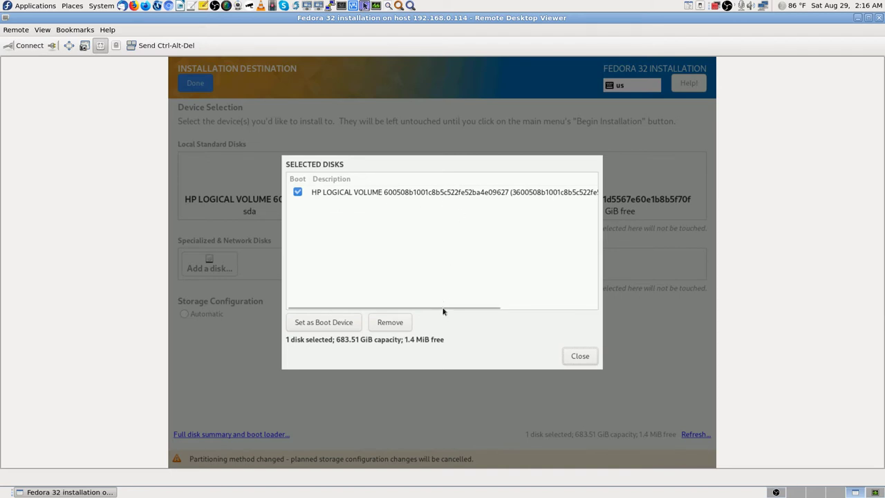
pyautogui.moveTo(444, 311); pyautogui.dragTo(566, 310)
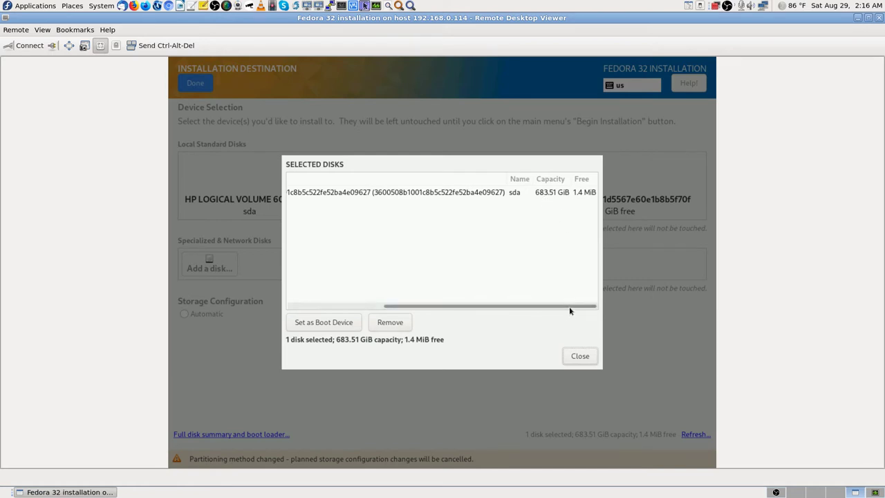
pyautogui.moveTo(569, 307); pyautogui.dragTo(394, 304)
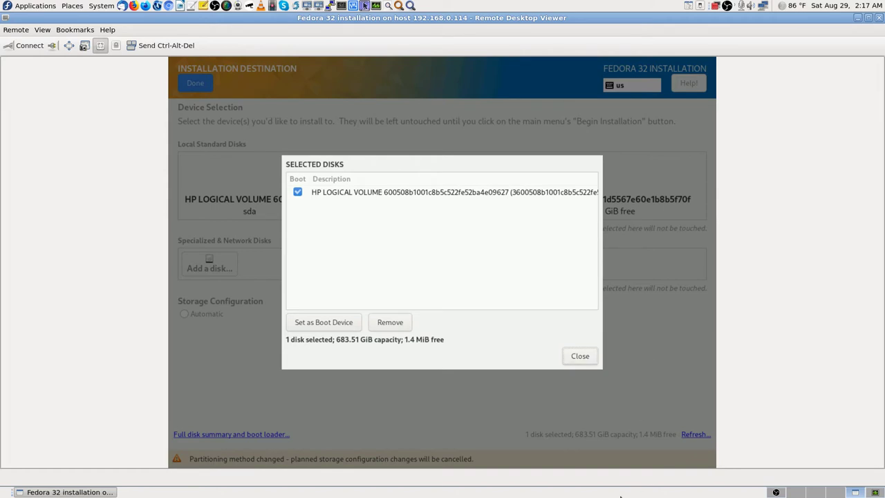
pyautogui.press('Print')
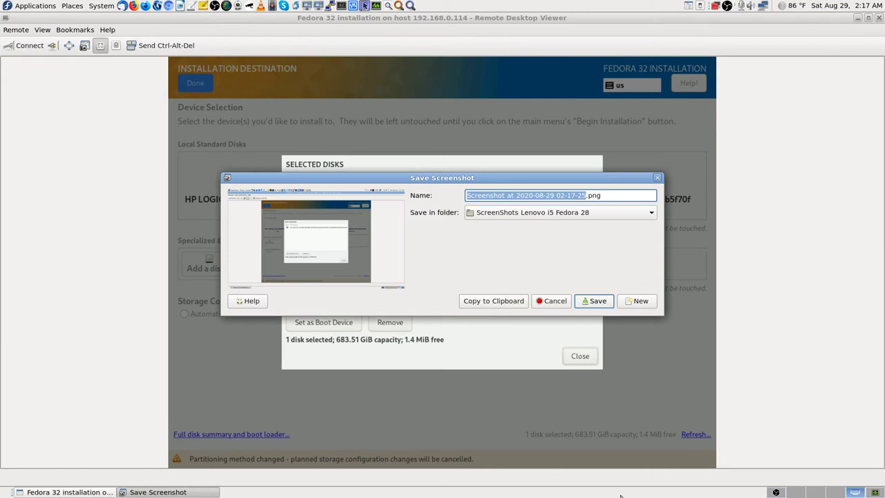
pyautogui.press('Return')
# - Close the disk summary and choose Advanced Custom (Blivet-GUI) storage configuration
pyautogui.click(583, 358)
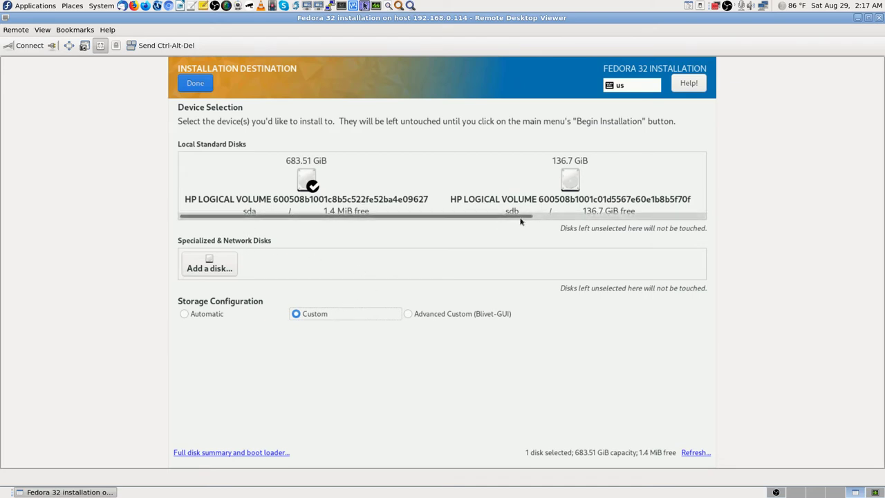
pyautogui.moveTo(522, 221)
pyautogui.mouseDown()
pyautogui.moveTo(698, 228)
pyautogui.moveTo(525, 220)
pyautogui.mouseUp()
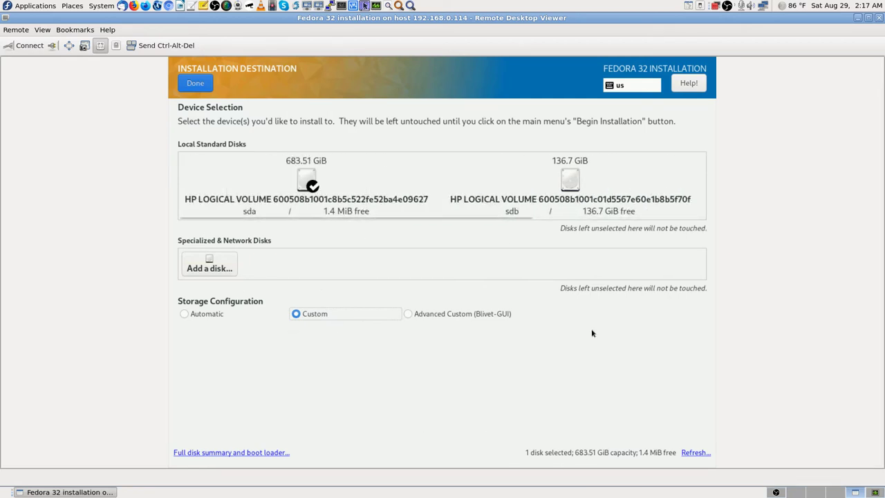
pyautogui.click(409, 314)
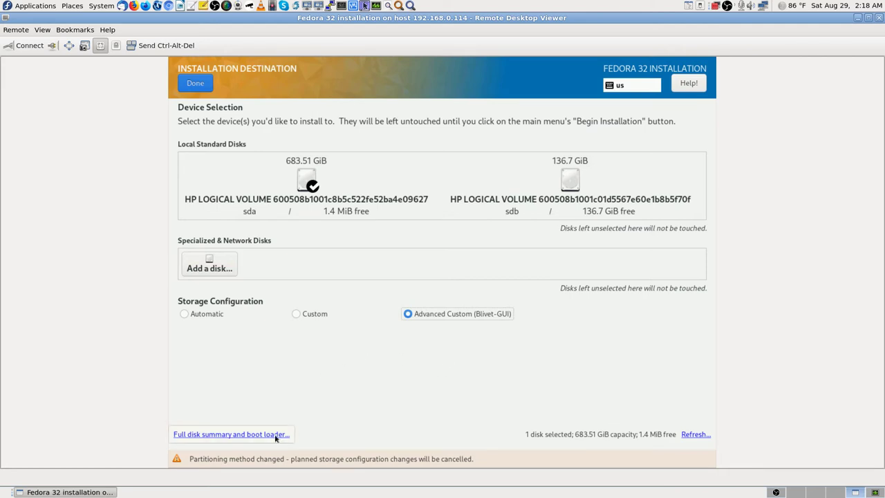
pyautogui.click(222, 433)
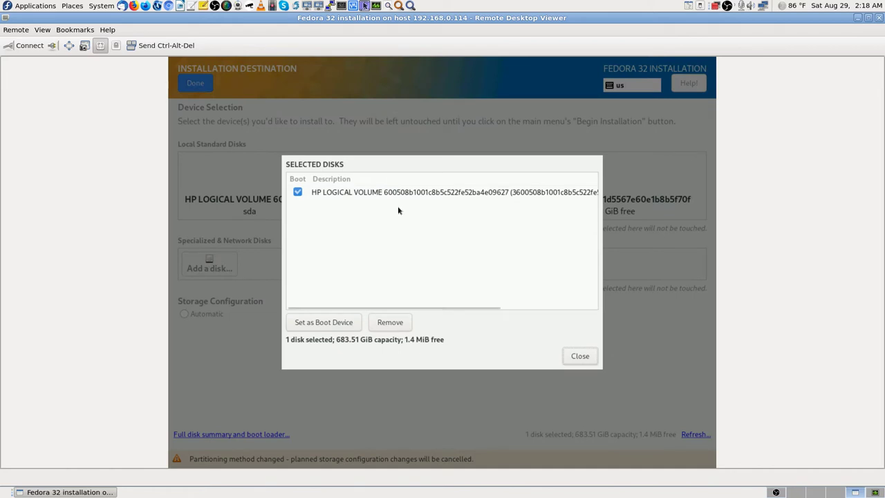
pyautogui.click(583, 357)
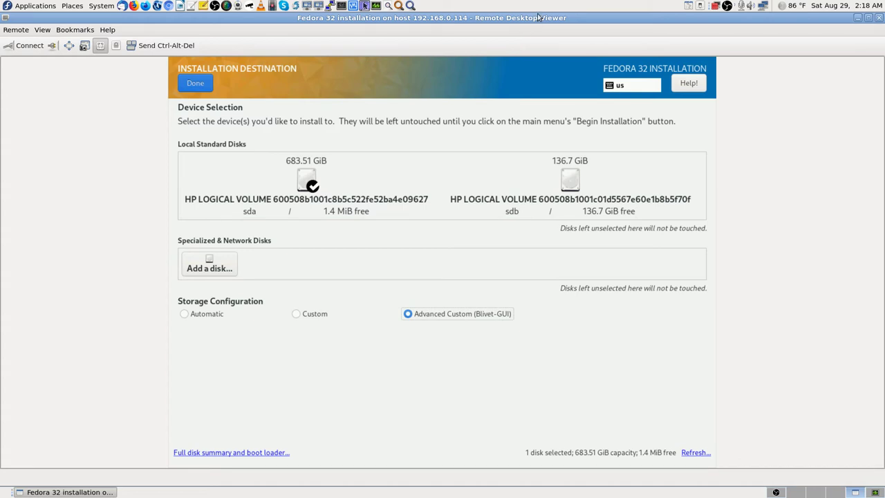
pyautogui.press('Print')
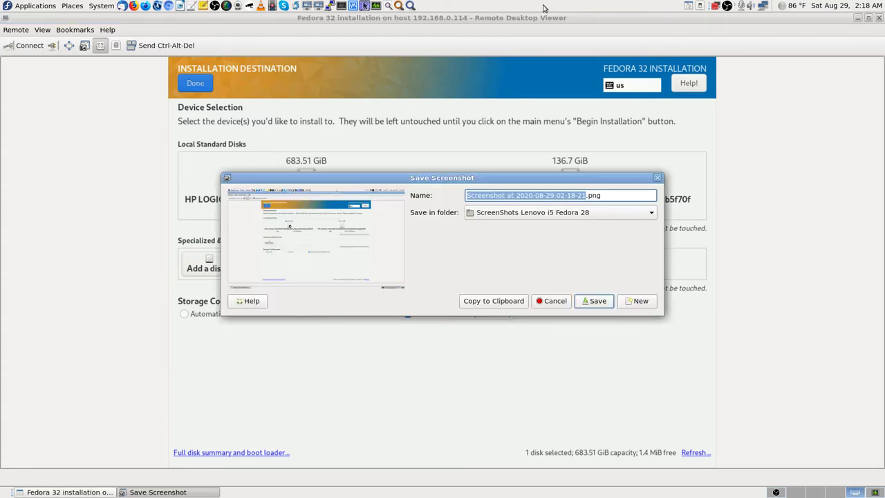
pyautogui.press('Return')
# - Confirm sda as the destination to reach Blivet-GUI partitioning, then switch to the local desktop workspace
pyautogui.click(199, 84)
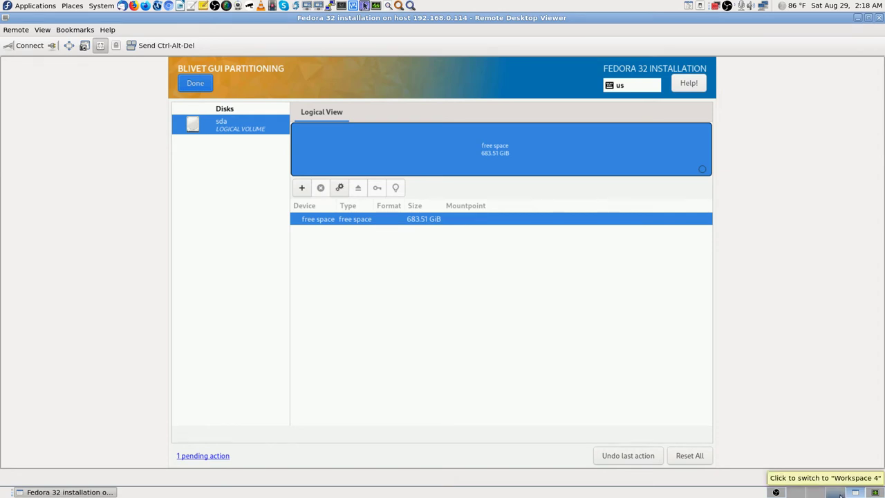
pyautogui.click(837, 492)
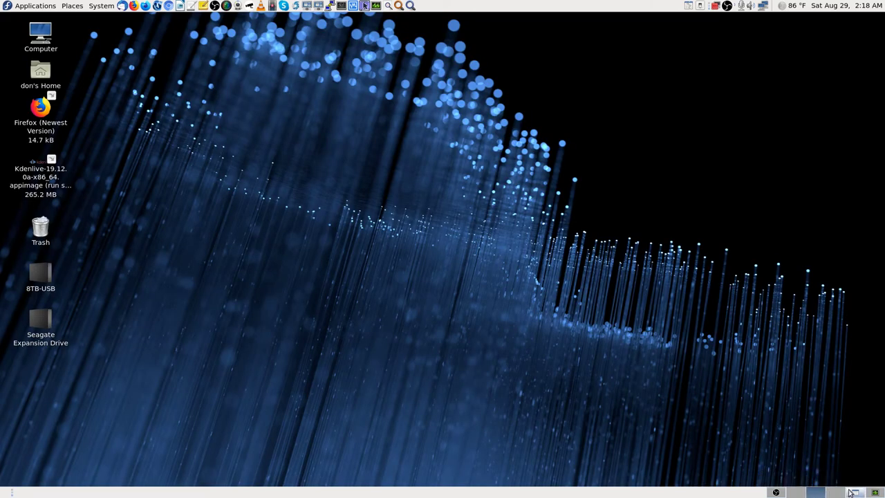
pyautogui.click(852, 492)
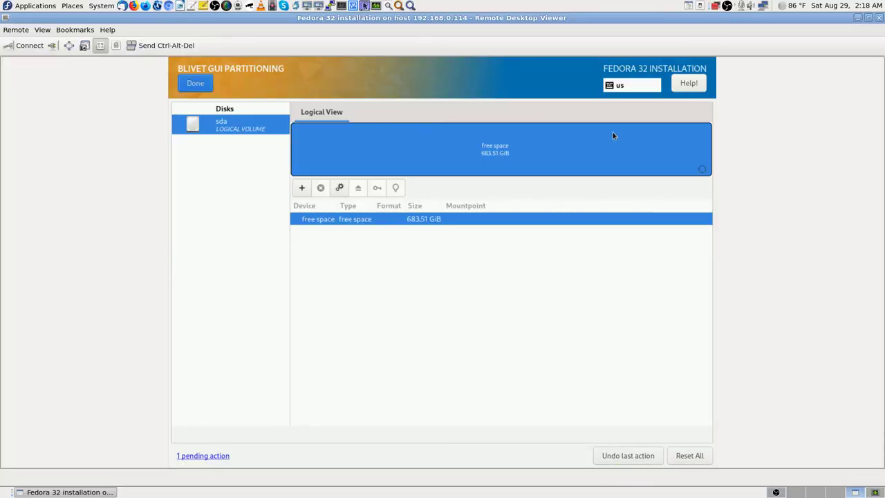
pyautogui.click(815, 492)
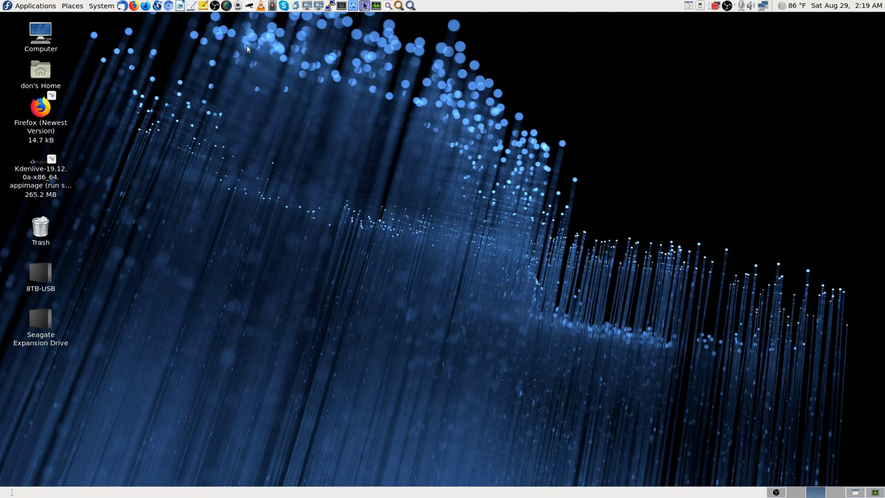
# - Search the MATE Application Finder for 'disk' and browse the disk tools it lists
pyautogui.click(409, 6)
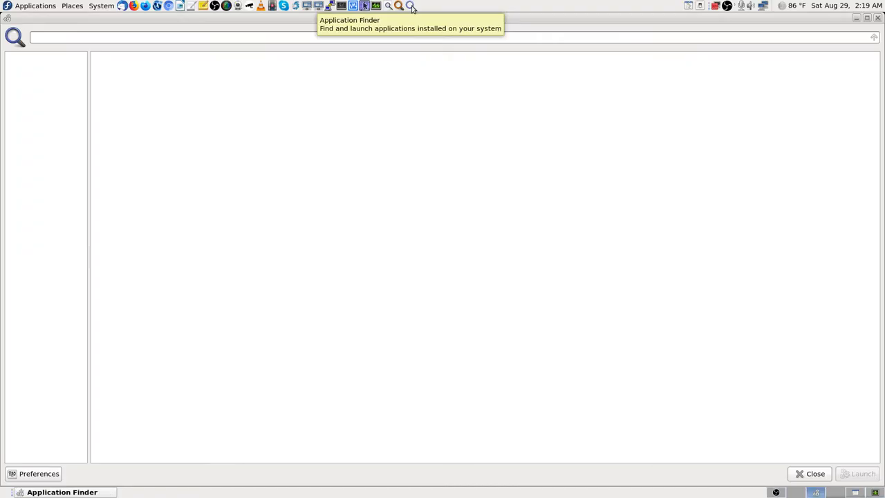
pyautogui.click(75, 37)
pyautogui.write('disk')
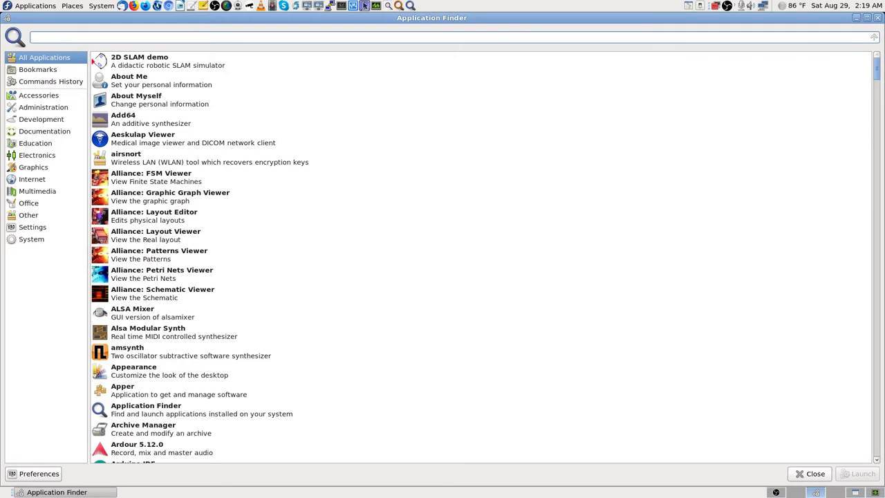
pyautogui.press('Down')
pyautogui.press('Down')
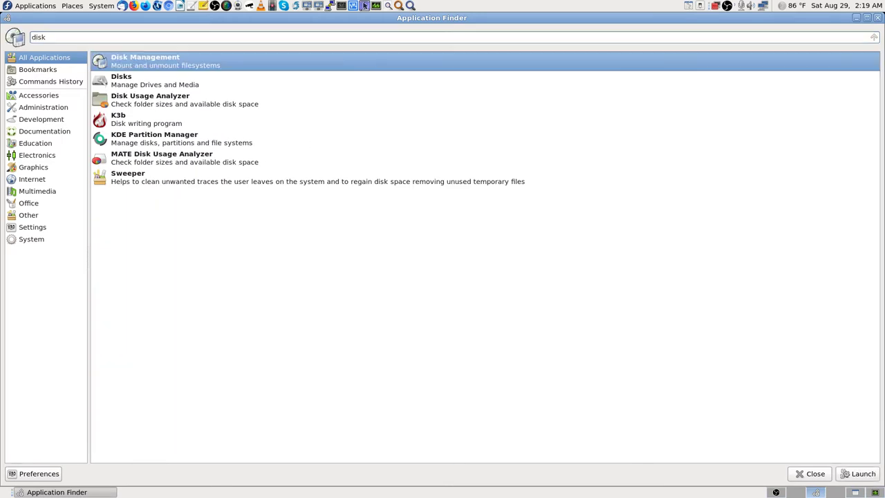
pyautogui.press('Down')
pyautogui.press('Down')
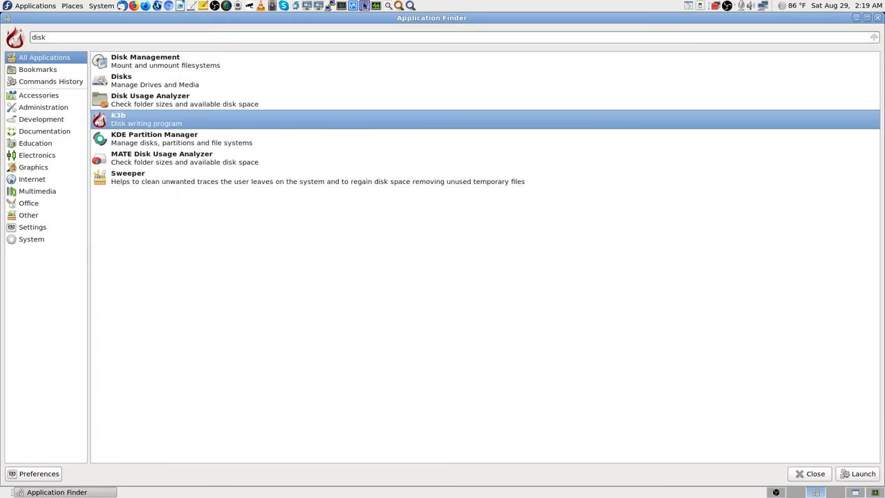
pyautogui.press('Down')
pyautogui.press('Down')
pyautogui.press('Down')
pyautogui.press('Up')
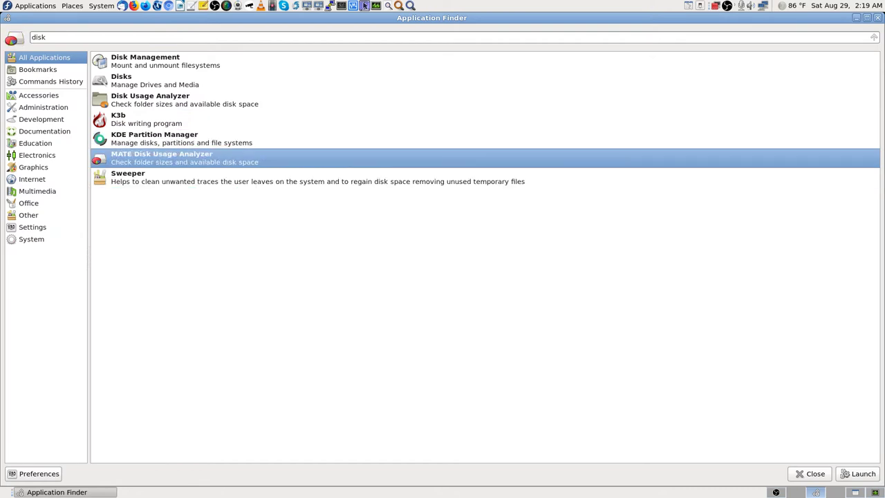
pyautogui.press('Home')
pyautogui.press('Down')
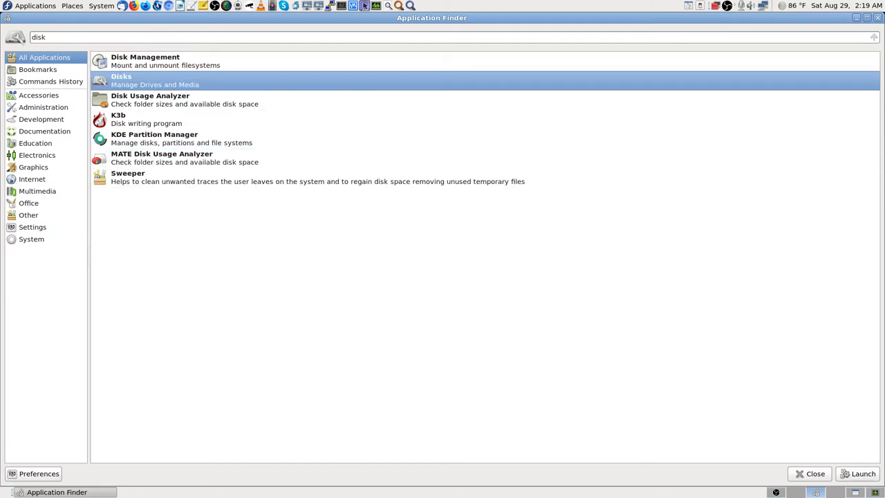
pyautogui.press('Down')
pyautogui.press('Down')
pyautogui.press('Down')
pyautogui.press('Down')
pyautogui.press('Down')
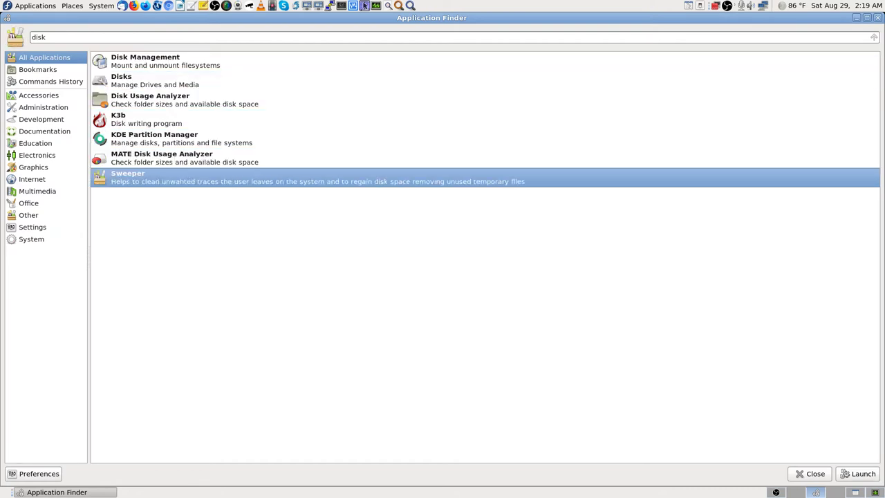
pyautogui.click(148, 144)
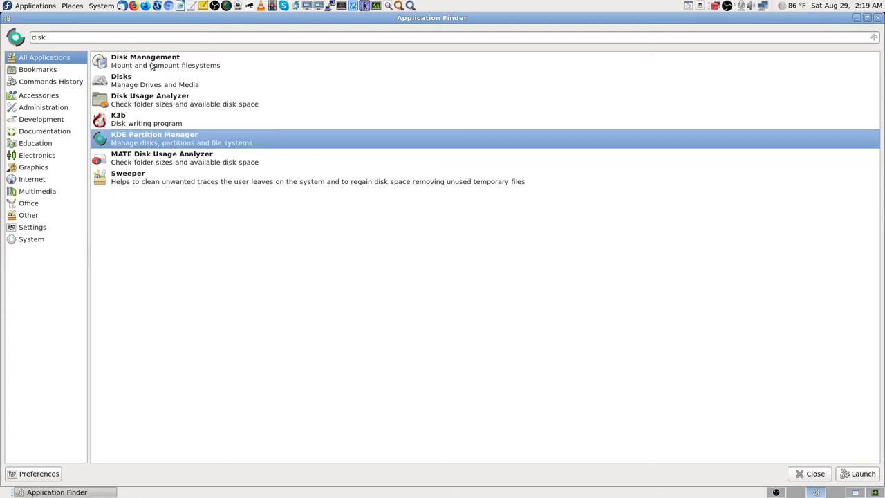
# - Search for 'bli' instead and launch blivet-gui from the results
pyautogui.moveTo(152, 66)
pyautogui.click(76, 36)
pyautogui.press('BackSpace')
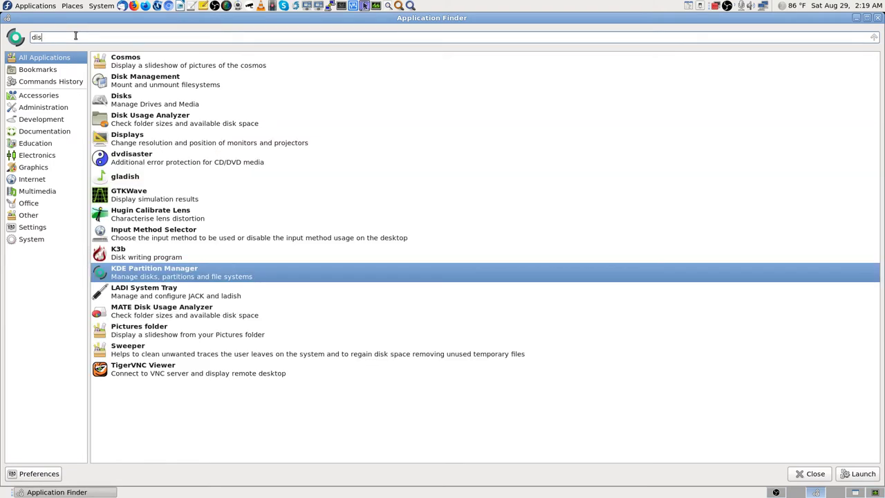
pyautogui.press('BackSpace')
pyautogui.press('BackSpace')
pyautogui.press('BackSpace')
pyautogui.write('blib')
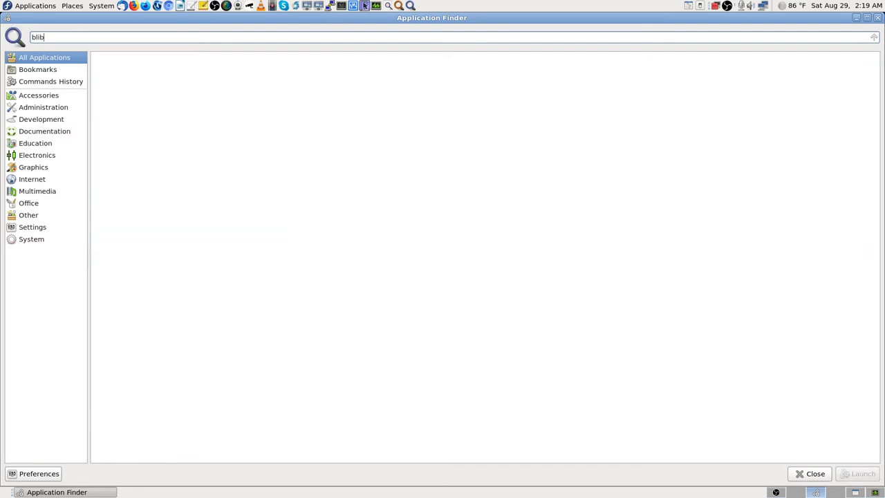
pyautogui.press('BackSpace')
pyautogui.press('BackSpace')
pyautogui.press('BackSpace')
pyautogui.press('BackSpace')
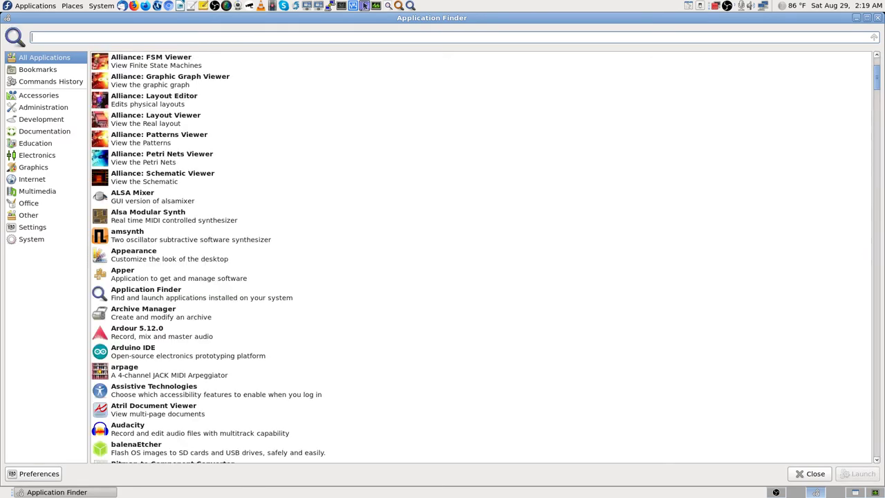
pyautogui.write('blivit')
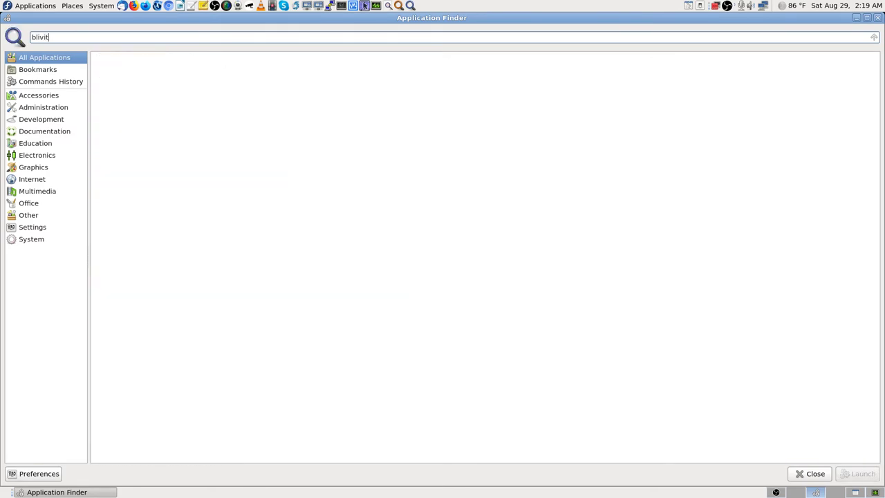
pyautogui.press('BackSpace')
pyautogui.press('BackSpace')
pyautogui.press('BackSpace')
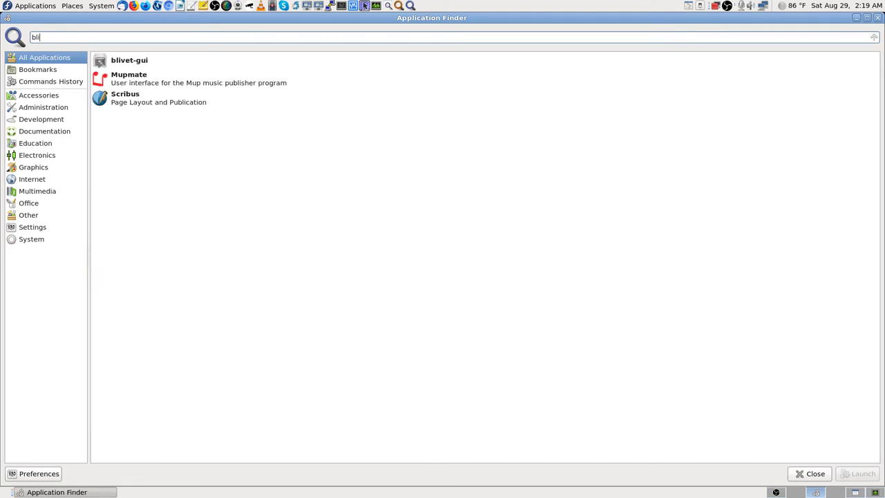
pyautogui.doubleClick(144, 68)
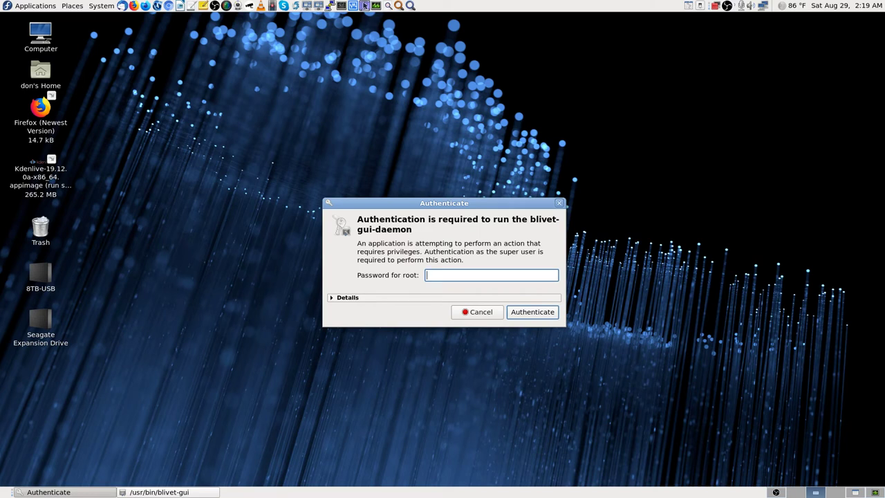
# - Authenticate blivet-gui-daemon with the root password, submitting it again after the first attempt fails
pyautogui.write('●●●●●●●●●●●●●●●')
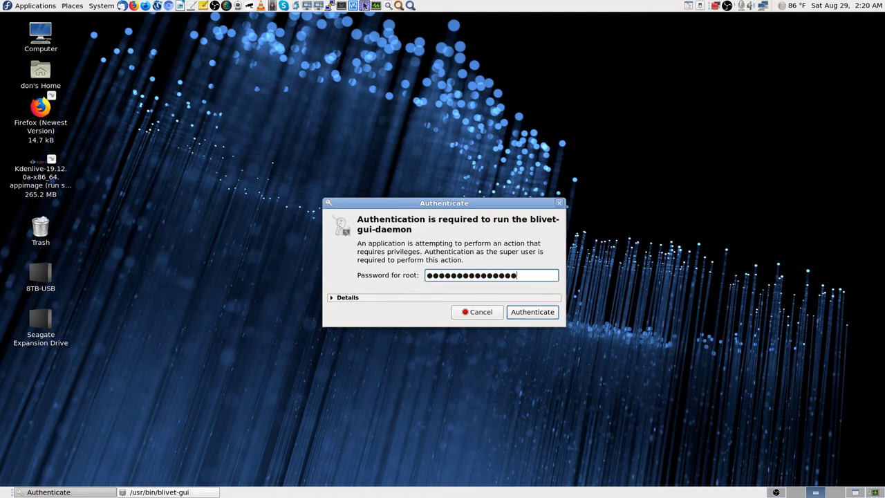
pyautogui.press('Return')
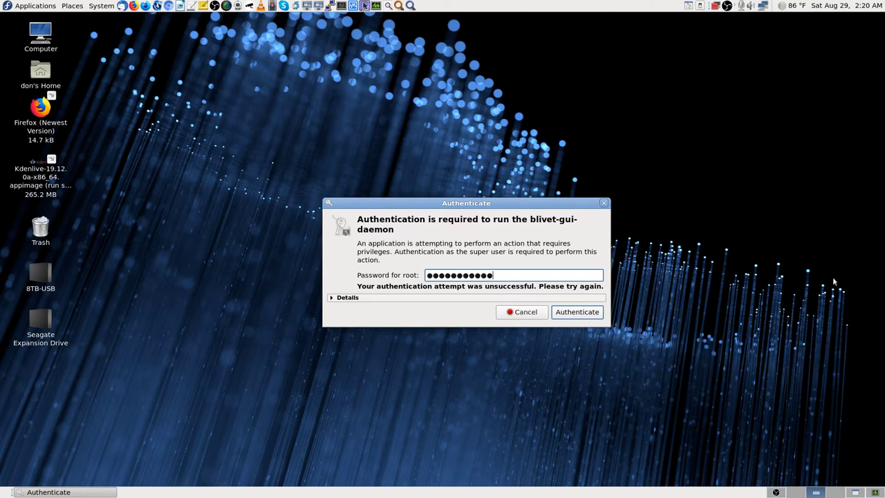
pyautogui.press('Return')
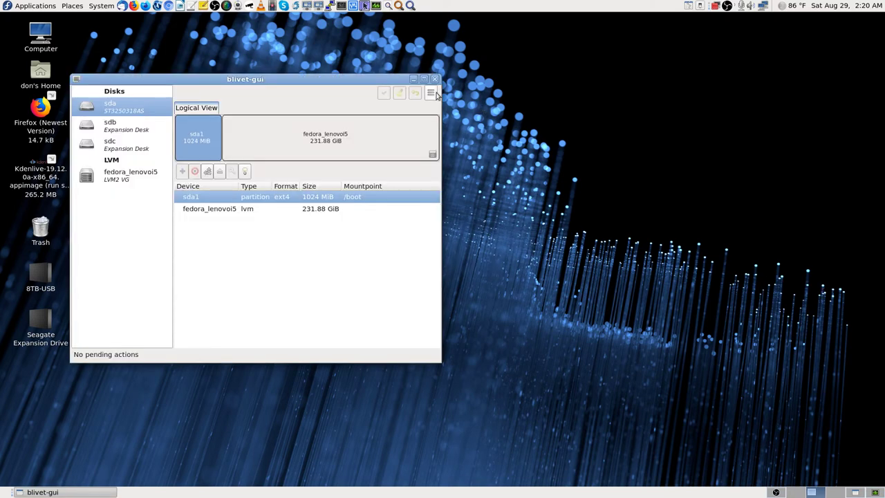
# - Maximize blivet-gui, inspect sda1 and fedora_lenovoi5 on sda, then disks sdb and sdc with its 4.55 TiB sdc2
pyautogui.click(424, 79)
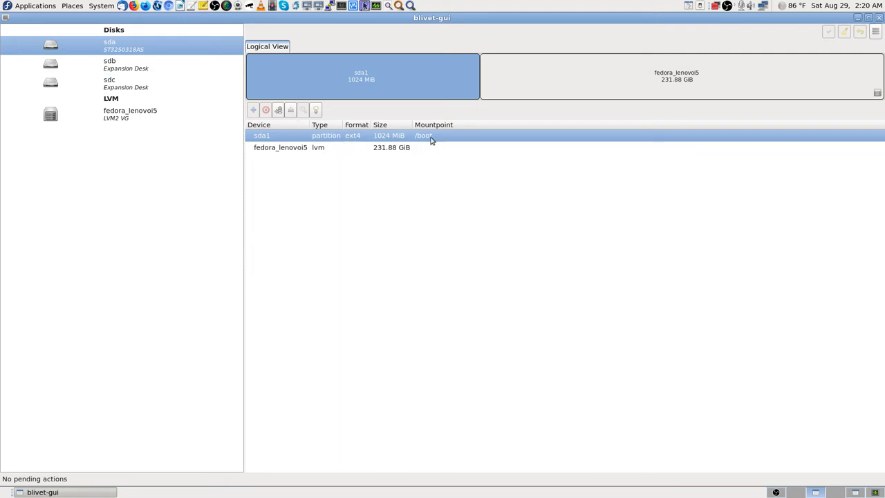
pyautogui.click(303, 149)
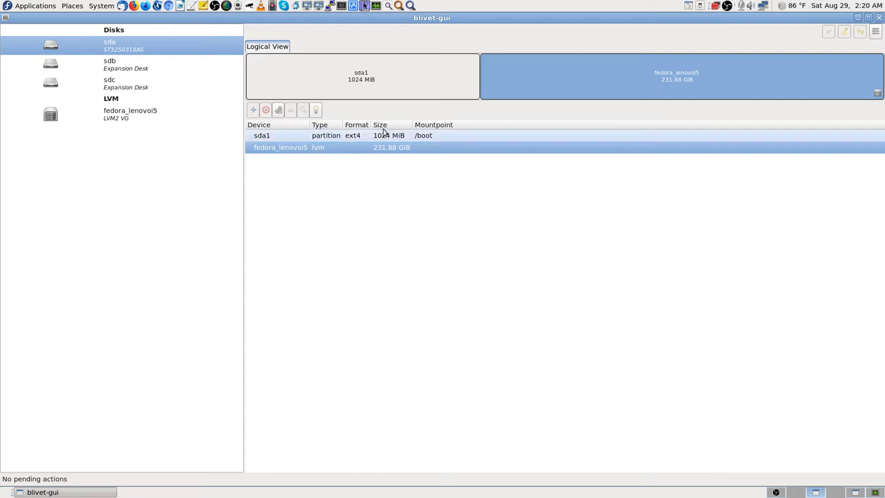
pyautogui.click(310, 84)
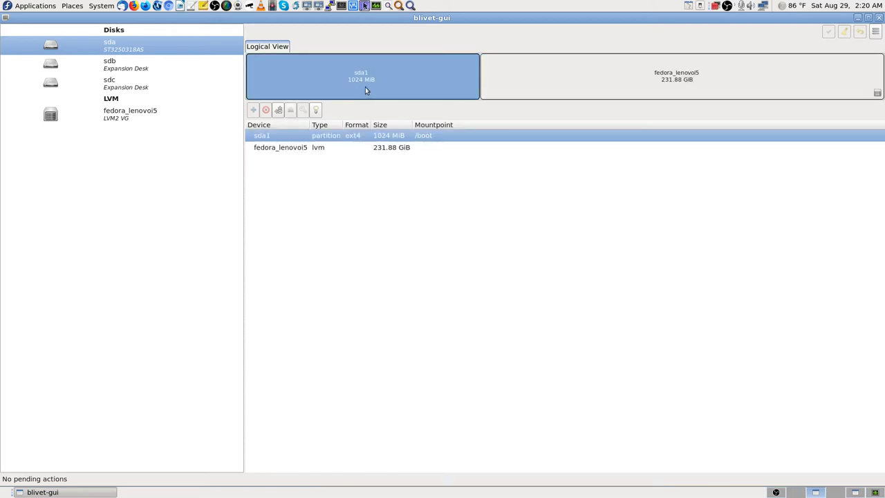
pyautogui.click(318, 151)
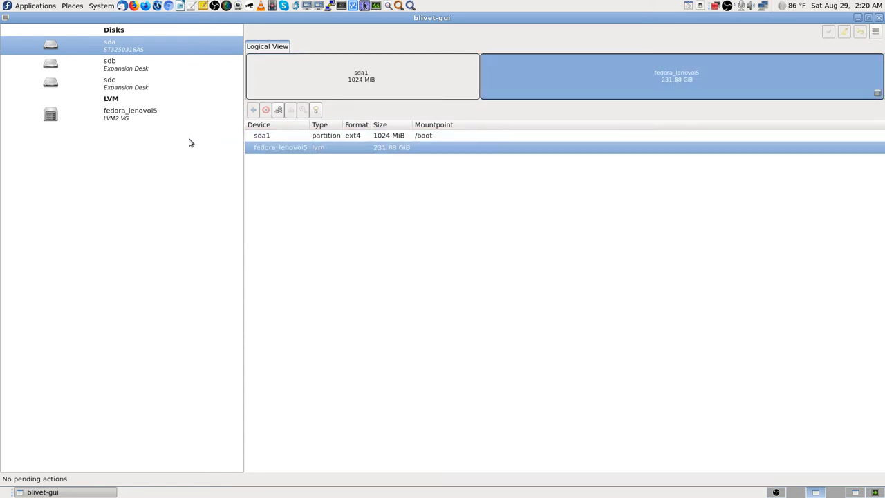
pyautogui.click(117, 70)
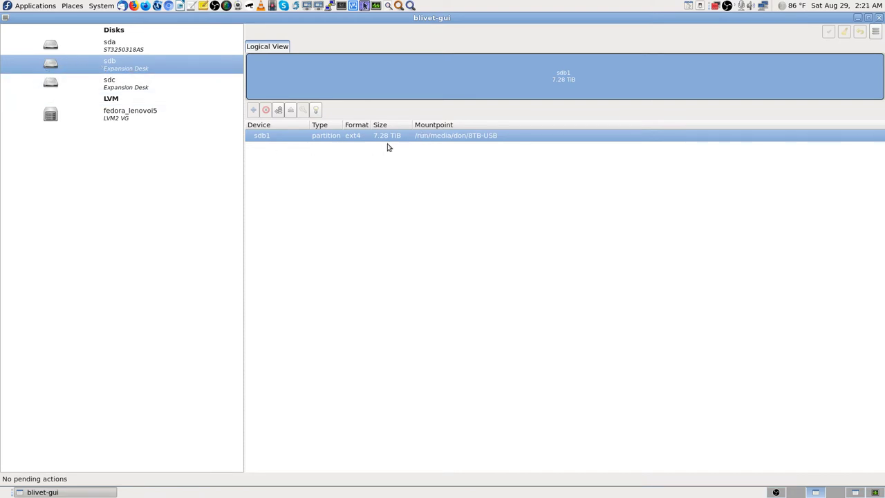
pyautogui.click(120, 90)
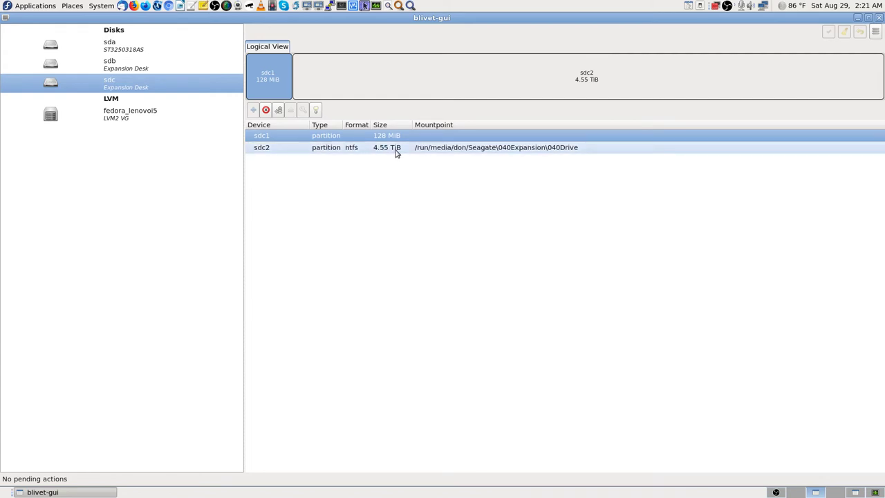
pyautogui.click(382, 155)
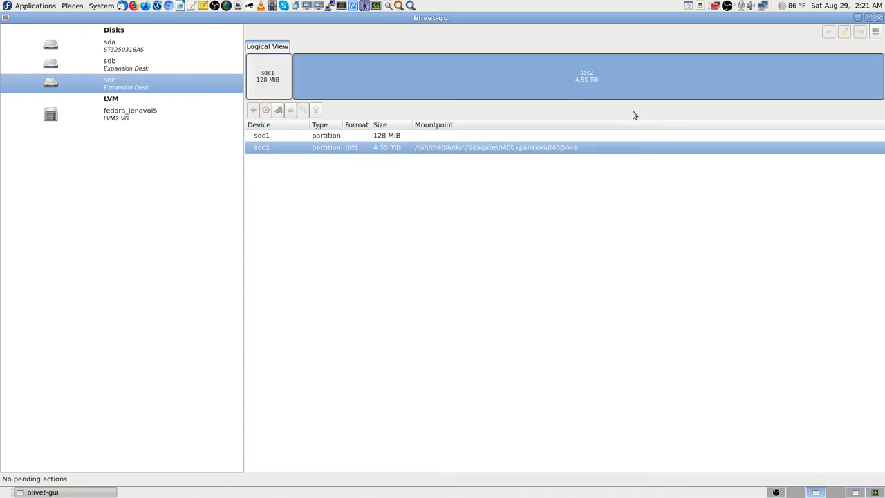
# - Inspect the fedora_lenovoi5 logical volumes: 3.8 GiB swap, 50 GiB root and 178.08 GiB home
pyautogui.click(109, 117)
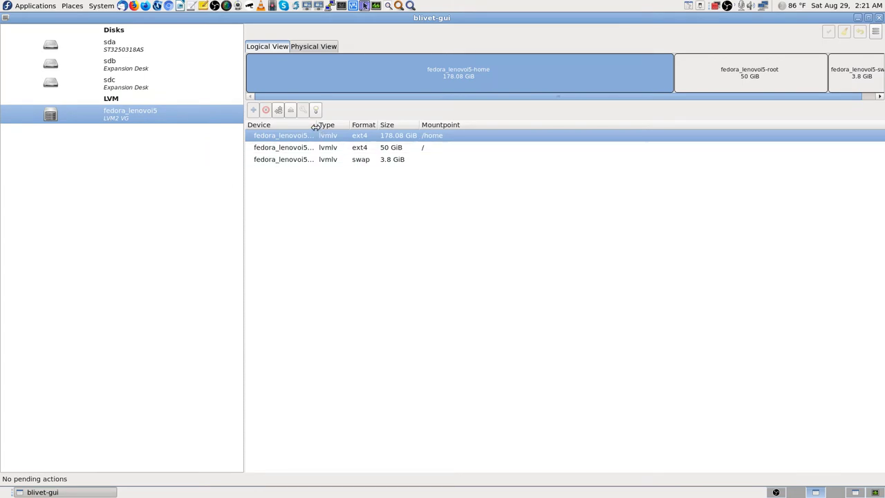
pyautogui.moveTo(316, 126)
pyautogui.mouseDown()
pyautogui.moveTo(356, 125)
pyautogui.moveTo(296, 127)
pyautogui.moveTo(335, 127)
pyautogui.moveTo(327, 128)
pyautogui.mouseUp()
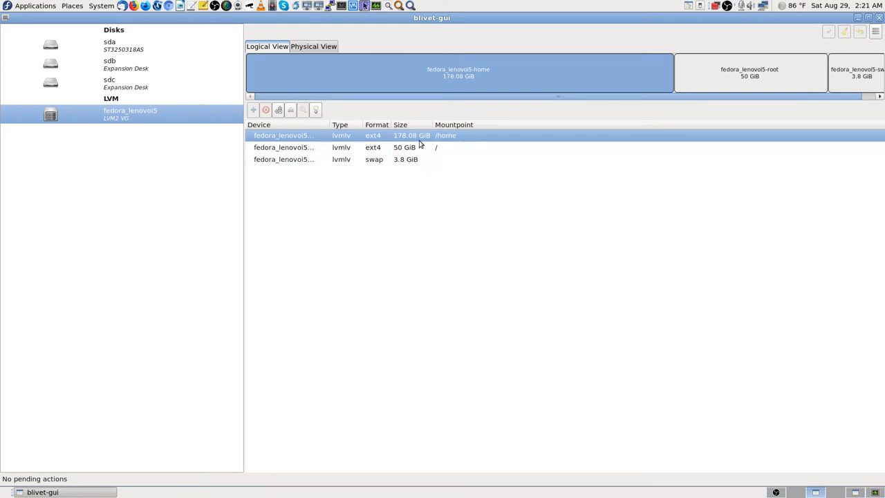
pyautogui.click(114, 44)
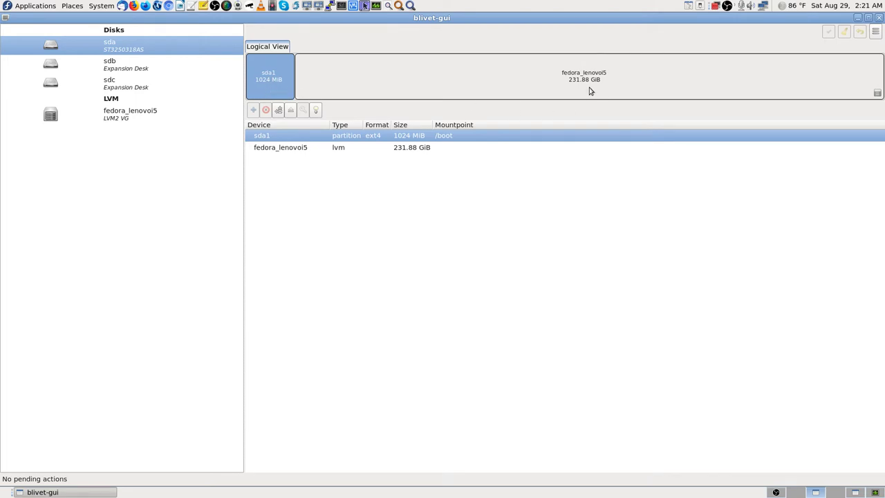
pyautogui.click(561, 92)
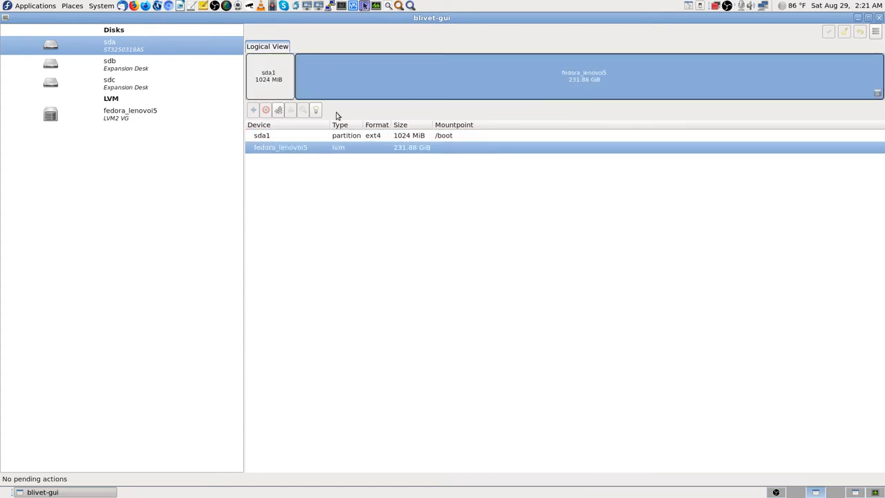
pyautogui.click(116, 117)
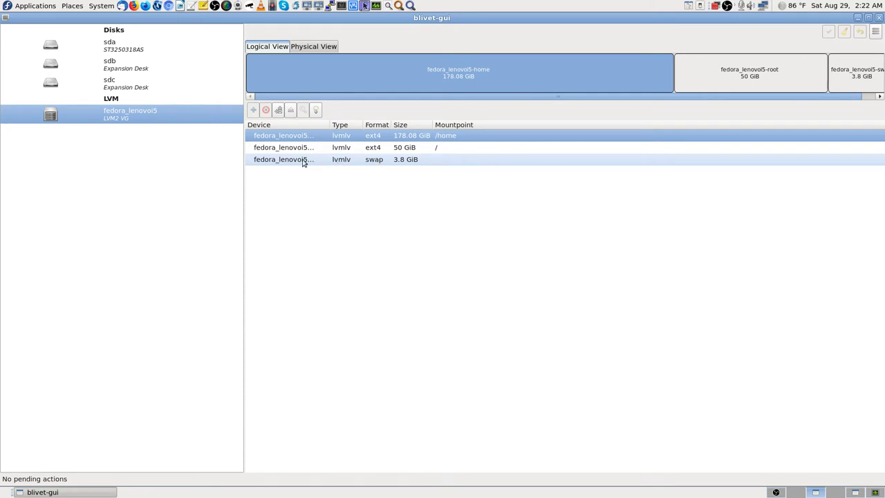
pyautogui.click(386, 161)
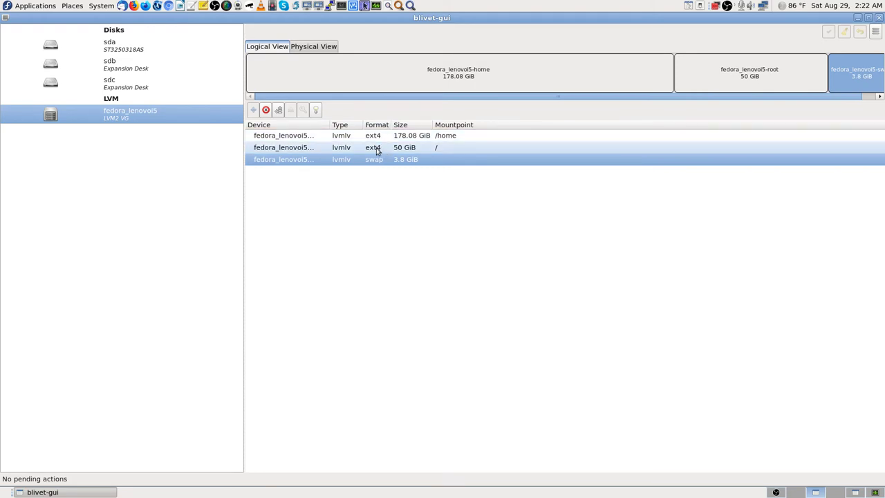
pyautogui.click(377, 151)
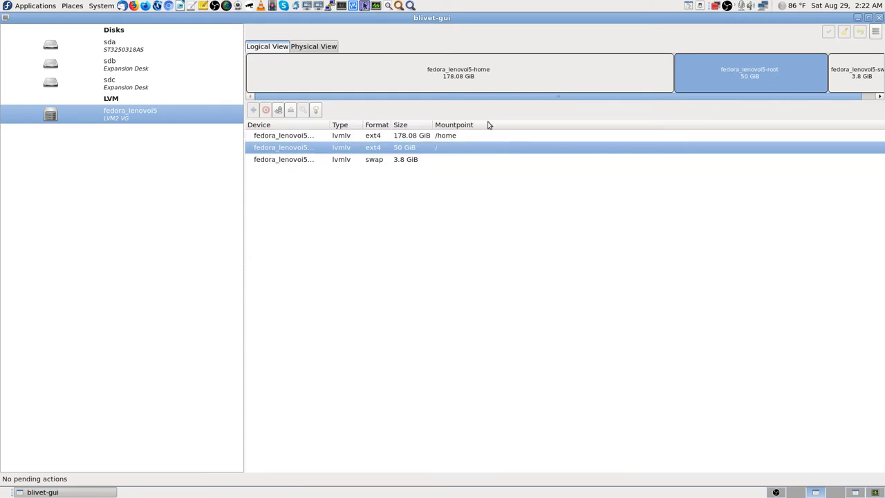
pyautogui.moveTo(792, 98); pyautogui.dragTo(853, 103)
pyautogui.click(862, 85)
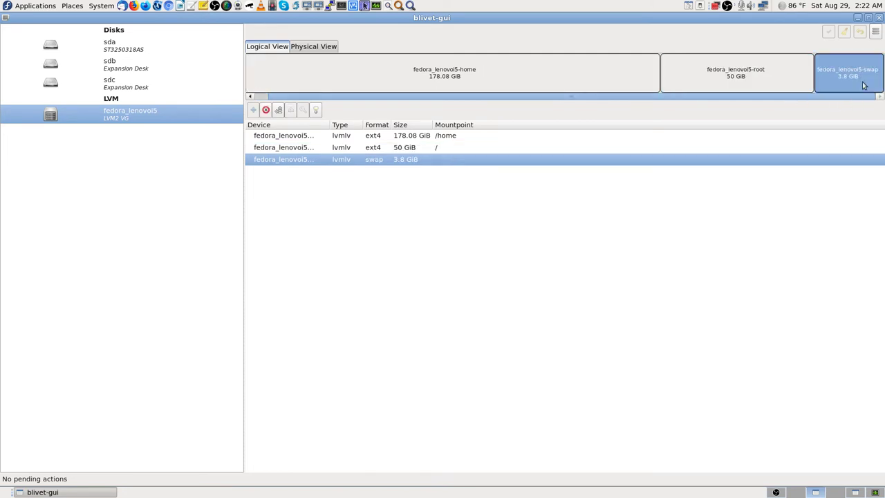
pyautogui.click(440, 87)
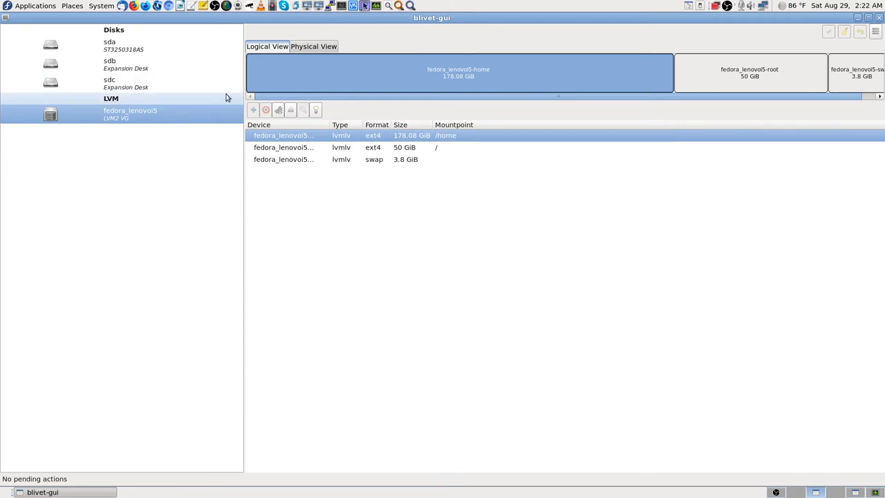
# - Toggle Physical and Logical View, then close blivet-gui and return to the remote Fedora installer
pyautogui.click(316, 47)
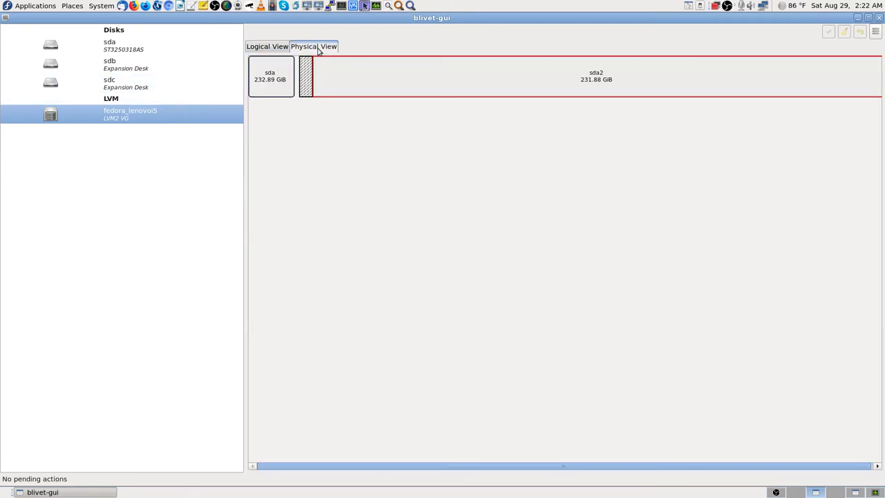
pyautogui.click(272, 48)
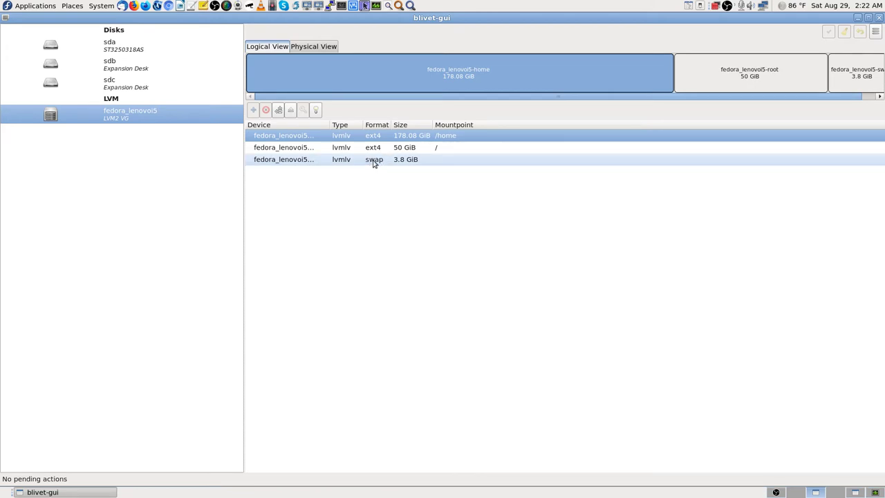
pyautogui.click(878, 19)
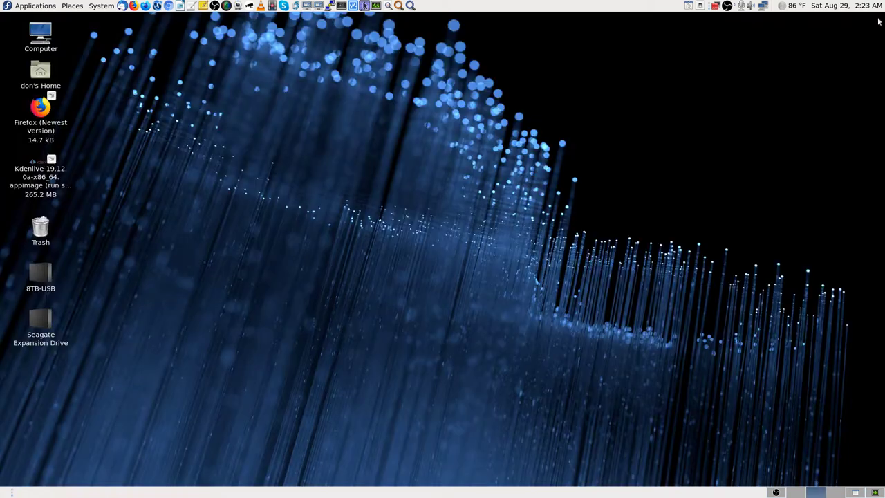
pyautogui.click(855, 492)
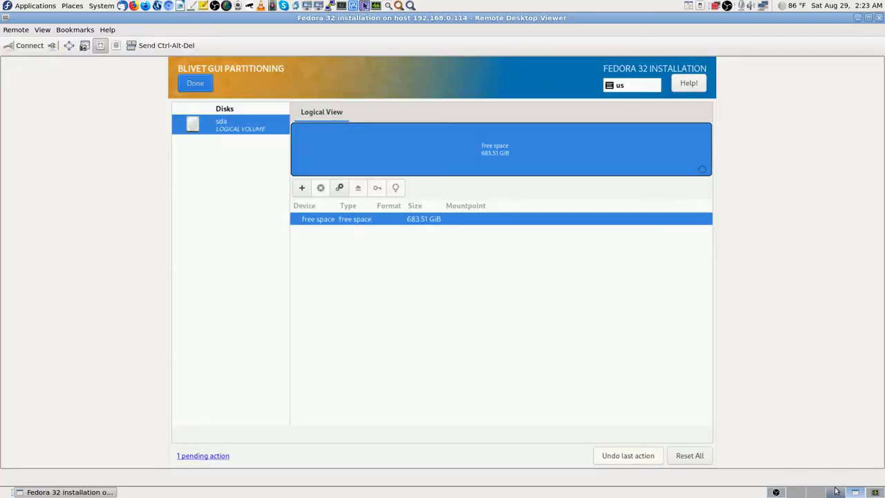
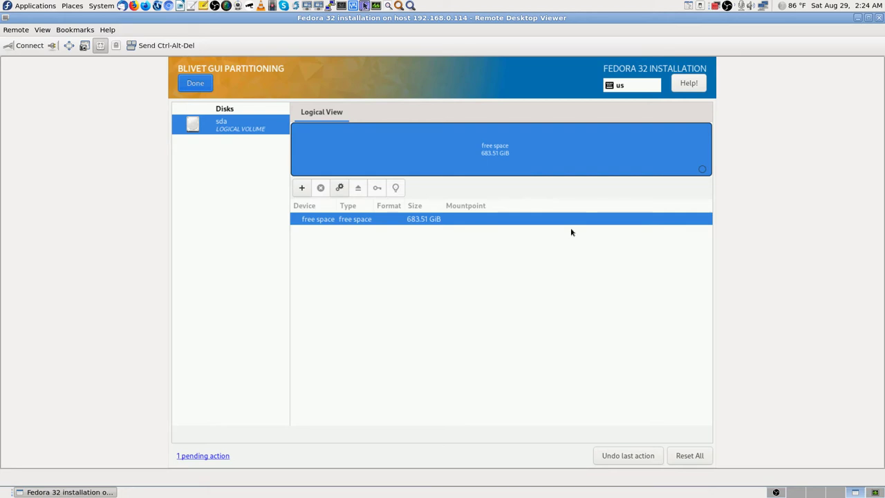
# - Toggle the remote viewer fullscreen on and off with F11, then switch to another workspace
pyautogui.press('F11')
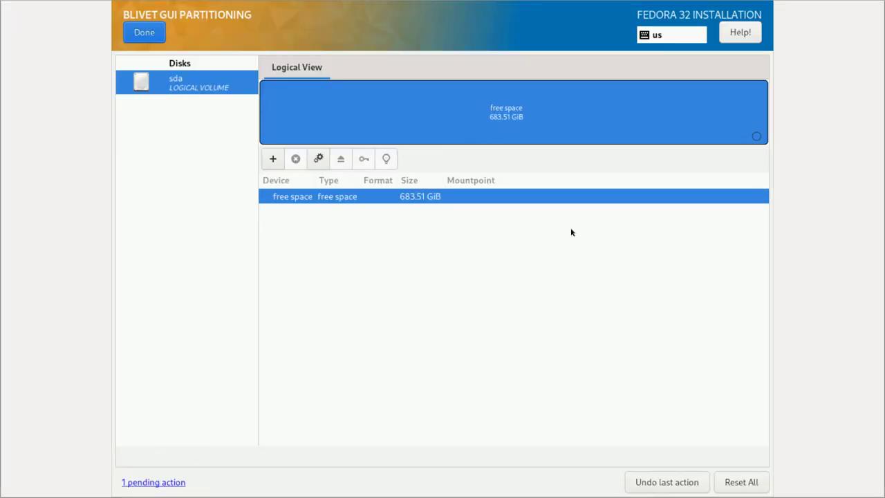
pyautogui.press('F11')
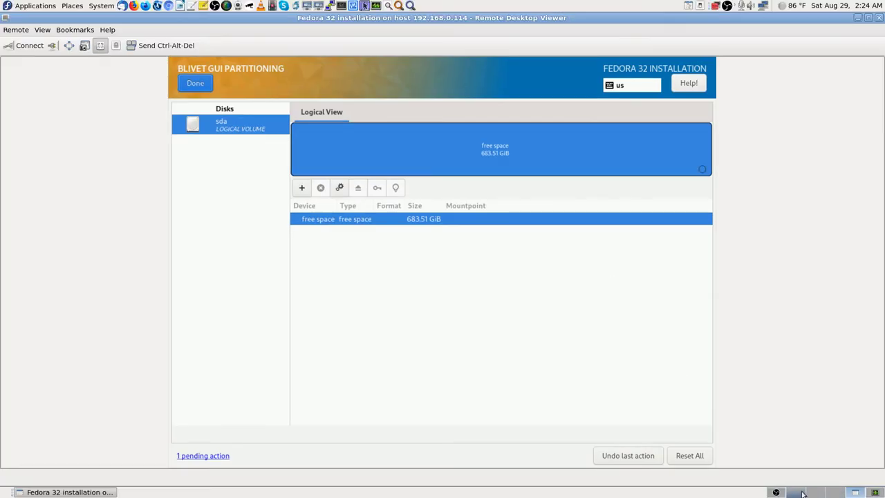
pyautogui.click(795, 492)
# - Open the YouTube live stream bookmark in Firefox, close the Google tab, and return to the remote installer
pyautogui.click(135, 6)
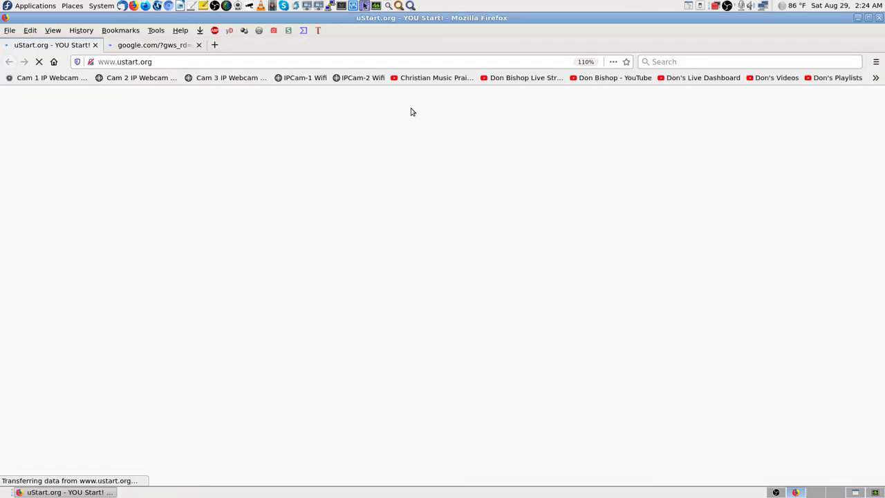
pyautogui.click(515, 78)
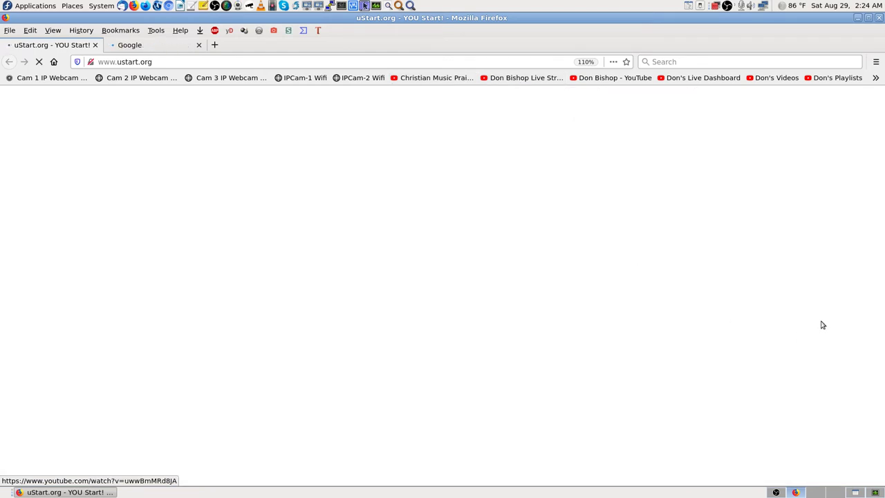
pyautogui.click(199, 45)
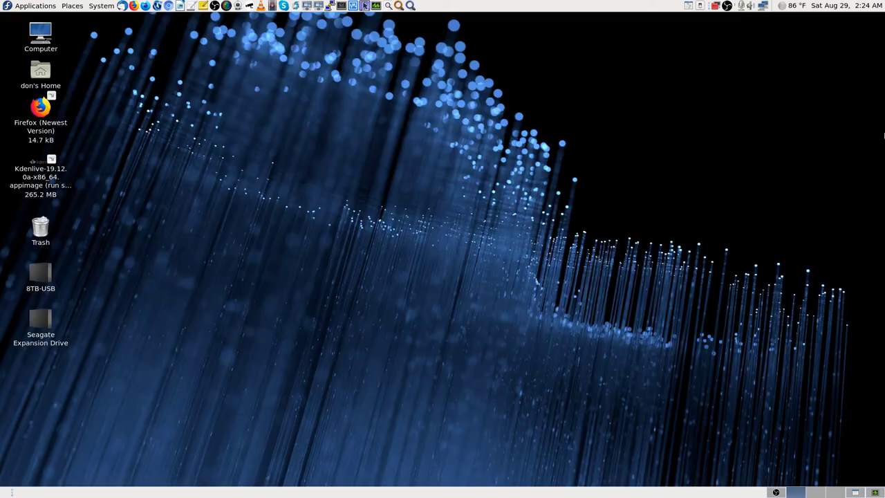
pyautogui.click(857, 493)
pyautogui.click(860, 494)
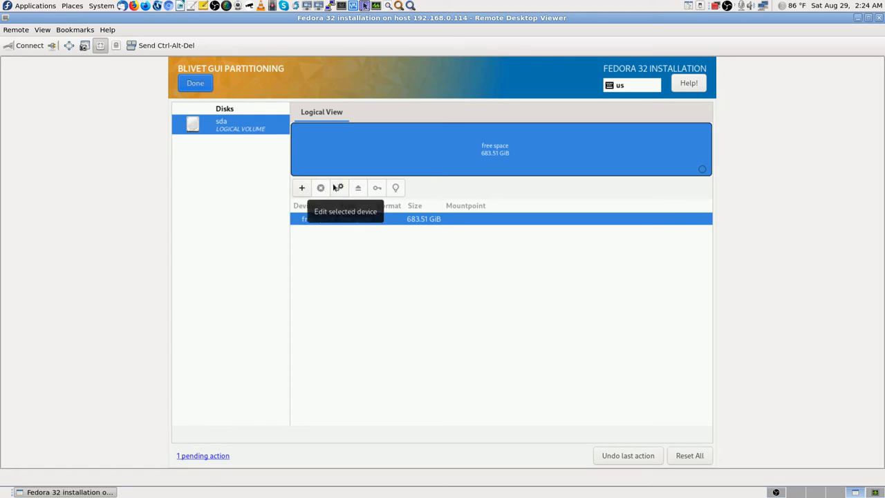
pyautogui.rightClick(360, 220)
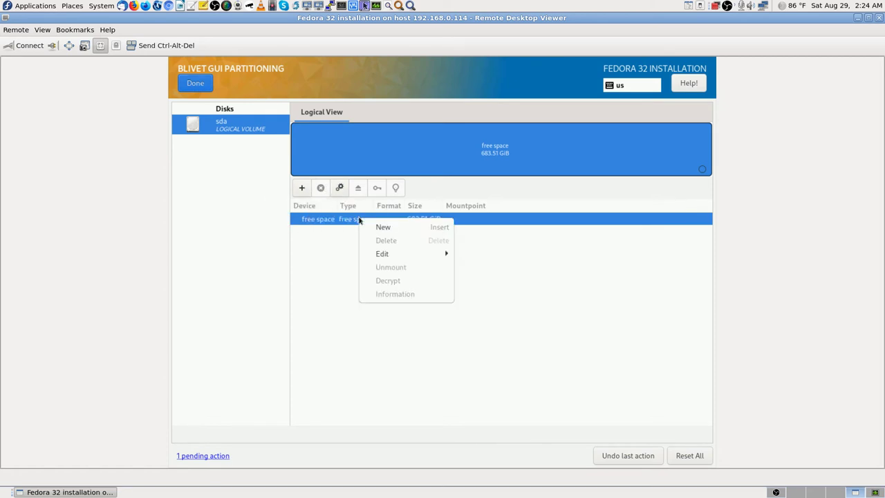
pyautogui.moveTo(390, 256)
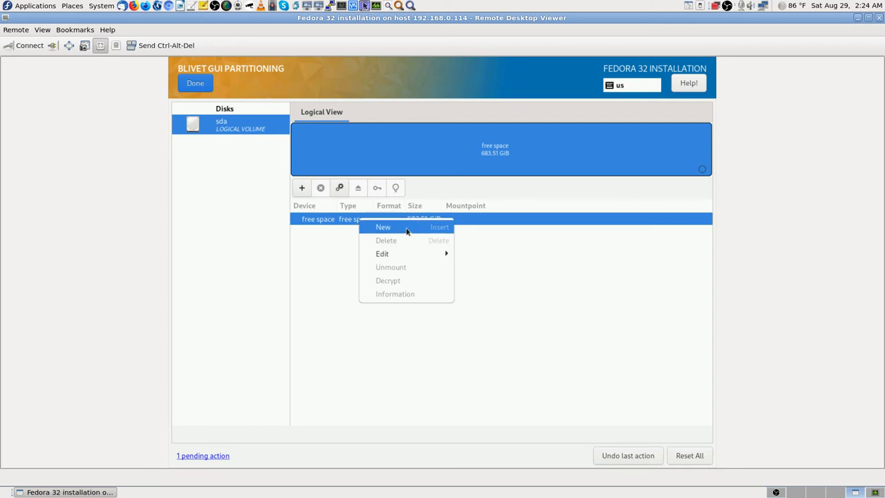
pyautogui.click(319, 262)
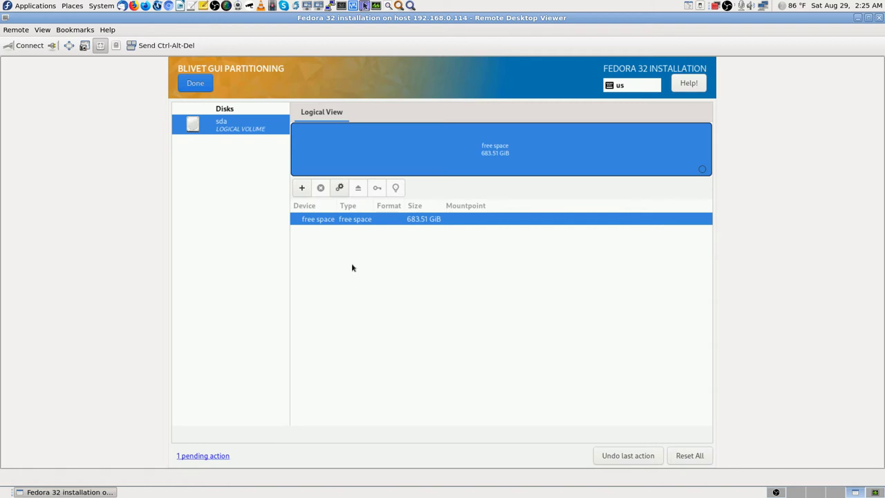
pyautogui.click(340, 188)
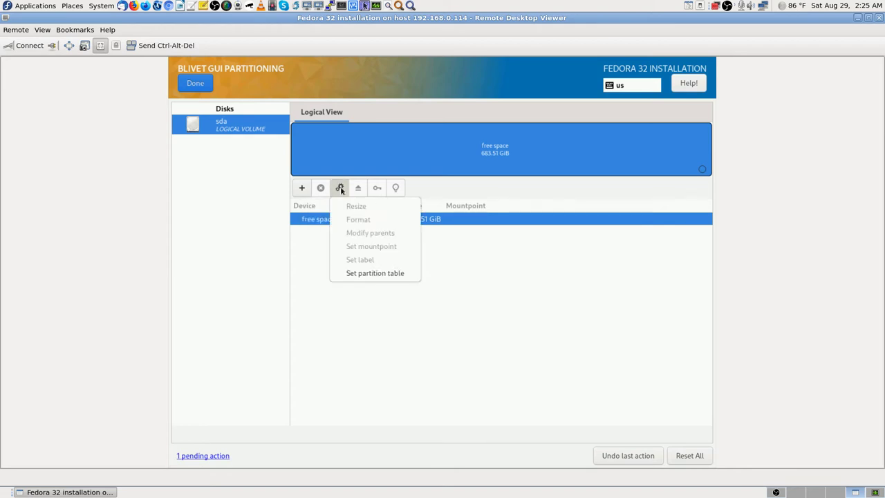
pyautogui.click(387, 274)
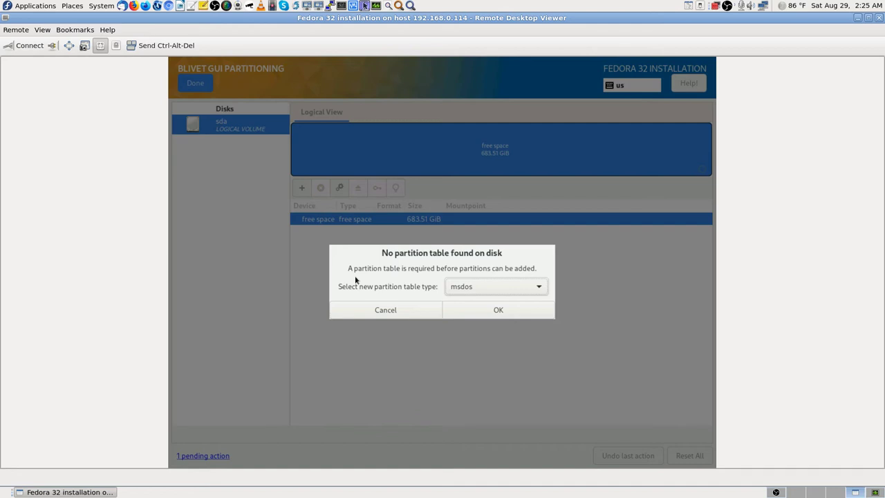
pyautogui.click(536, 287)
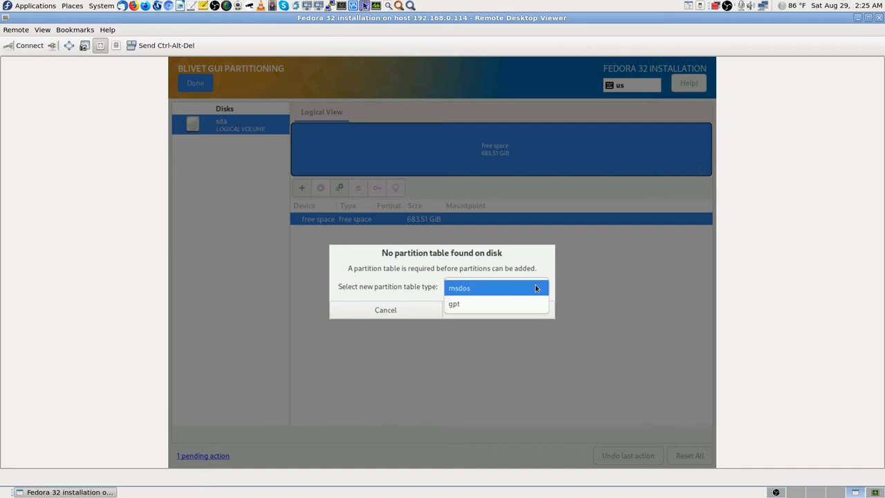
pyautogui.click(535, 286)
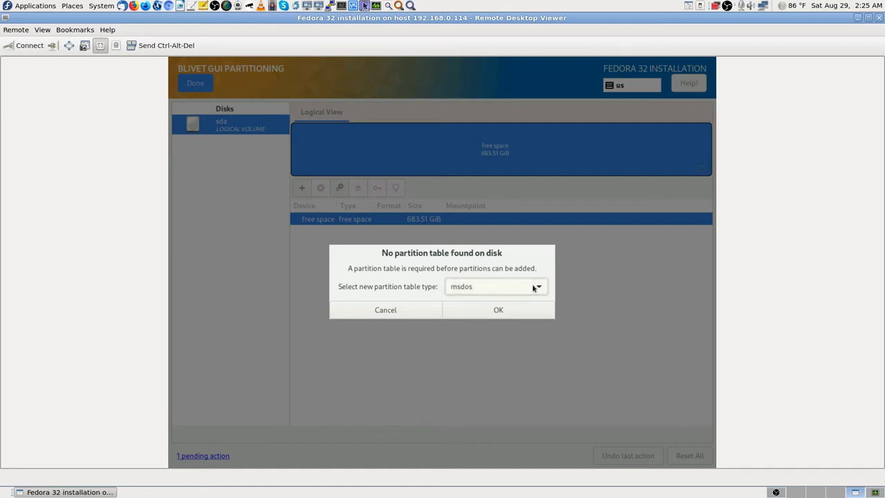
pyautogui.click(385, 310)
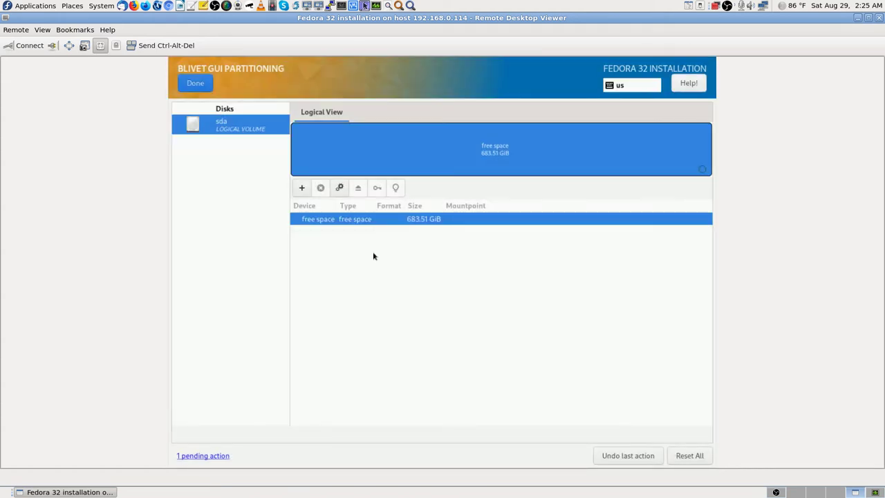
pyautogui.rightClick(334, 220)
pyautogui.moveTo(377, 257)
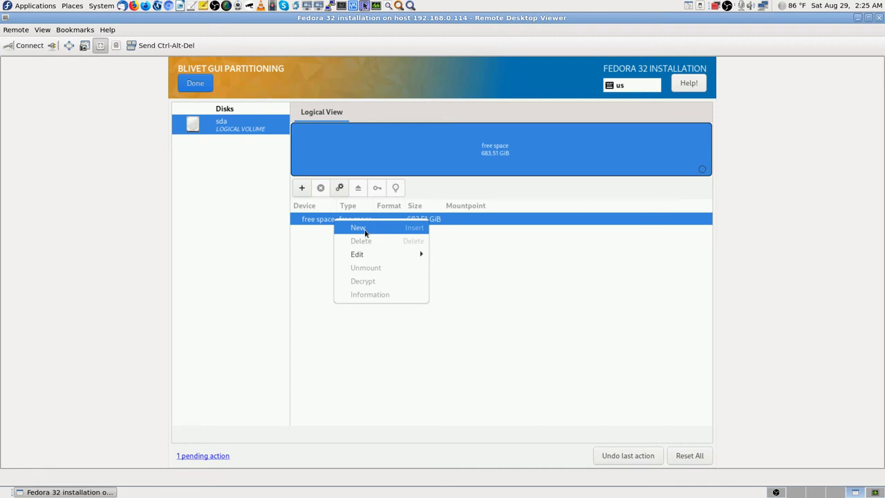
pyautogui.click(484, 349)
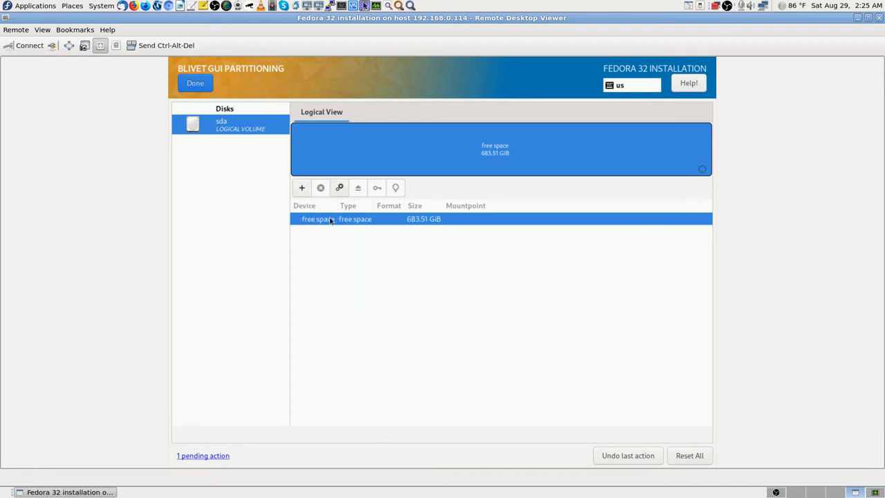
pyautogui.rightClick(330, 221)
pyautogui.click(351, 229)
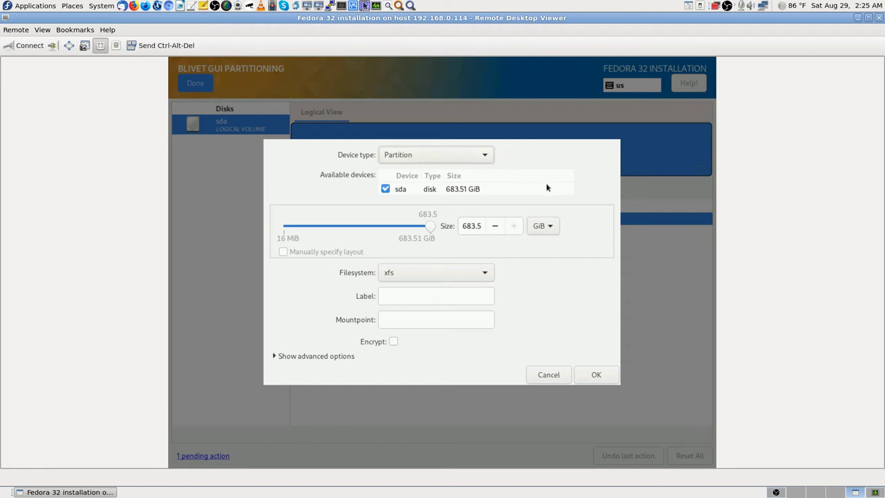
pyautogui.click(557, 376)
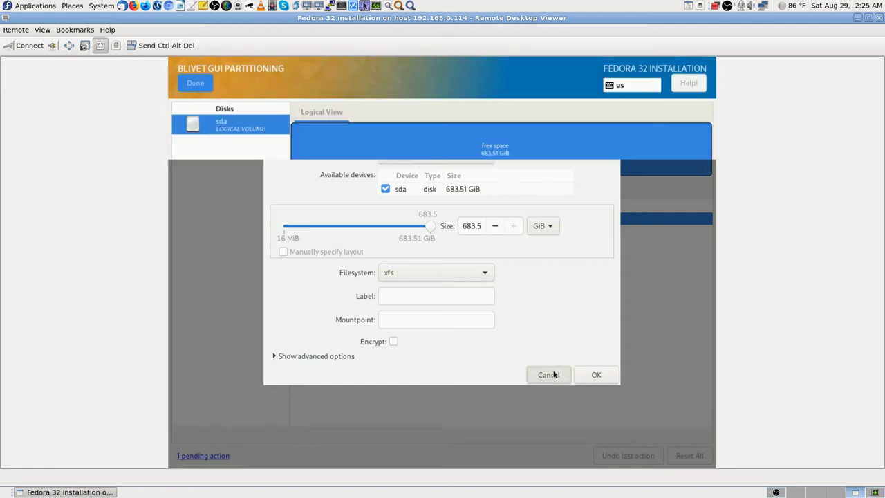
pyautogui.click(302, 188)
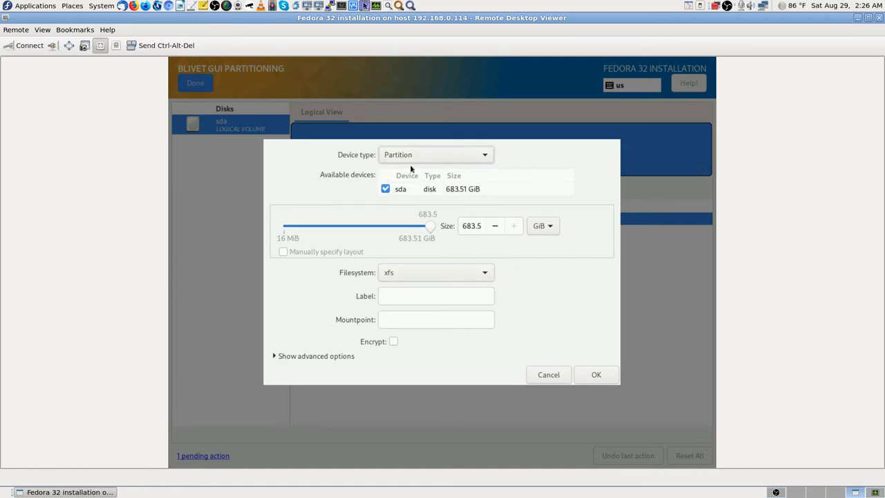
pyautogui.click(486, 159)
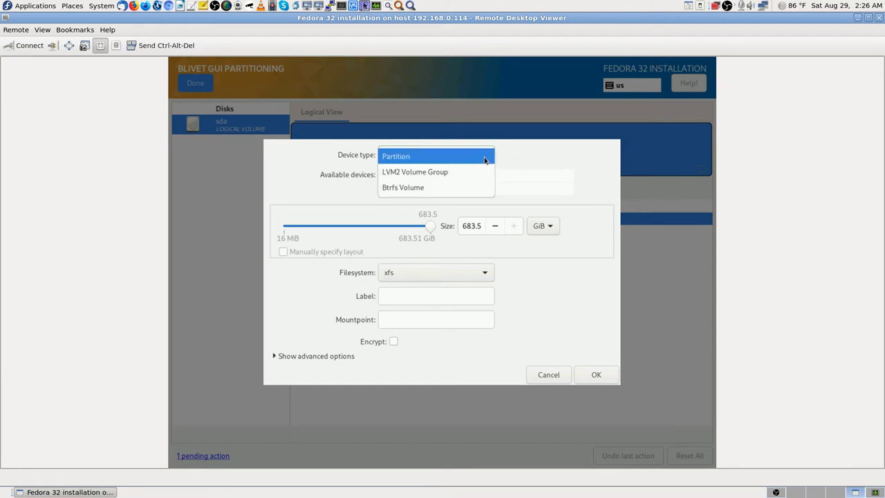
pyautogui.click(485, 159)
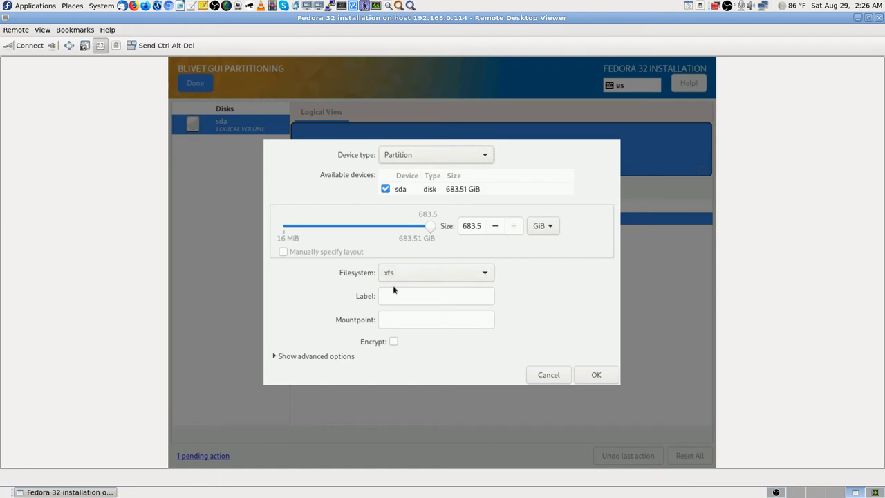
pyautogui.click(539, 373)
# - Add a new partition in sda's free space and set its filesystem to ext4
pyautogui.rightClick(318, 219)
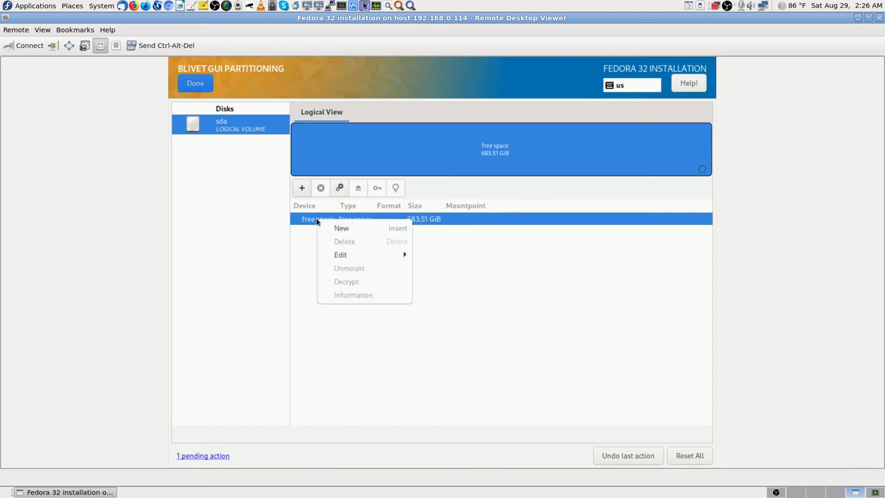
pyautogui.click(348, 230)
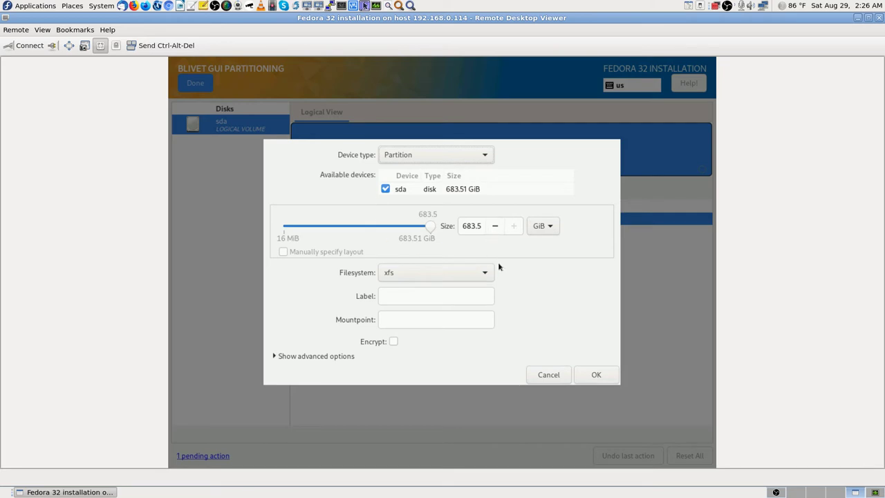
pyautogui.click(484, 272)
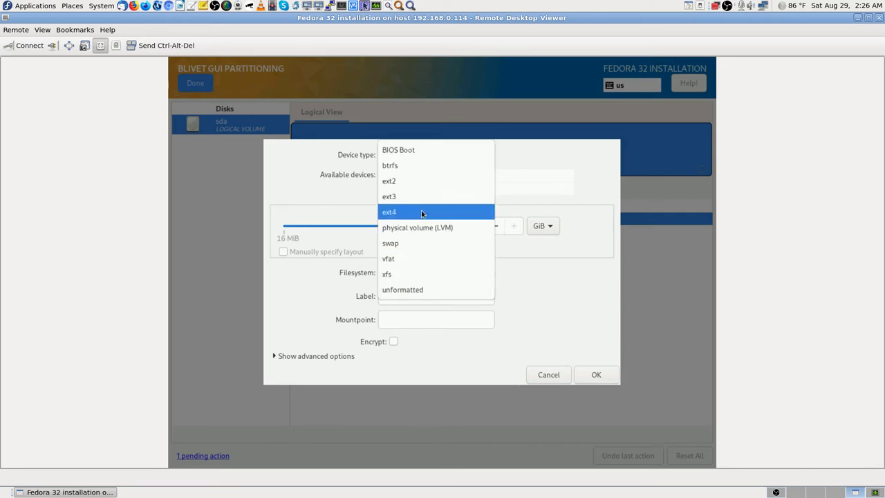
pyautogui.press('Escape')
pyautogui.click(488, 277)
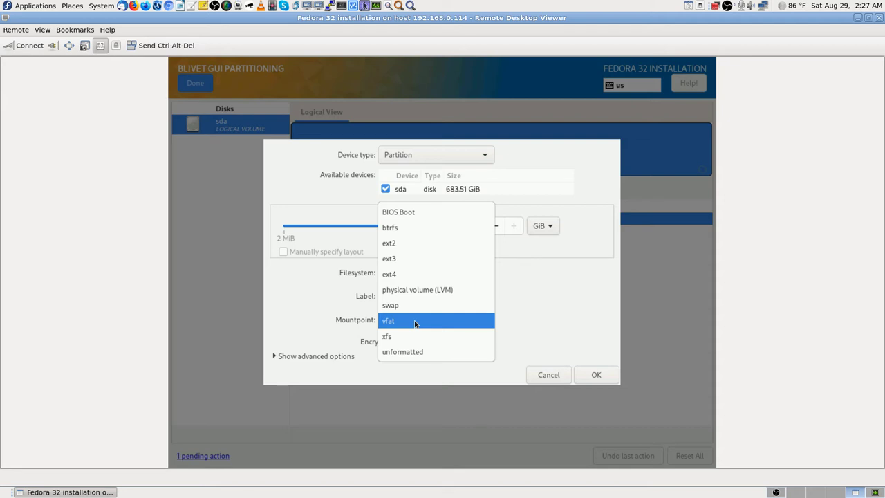
pyautogui.click(419, 272)
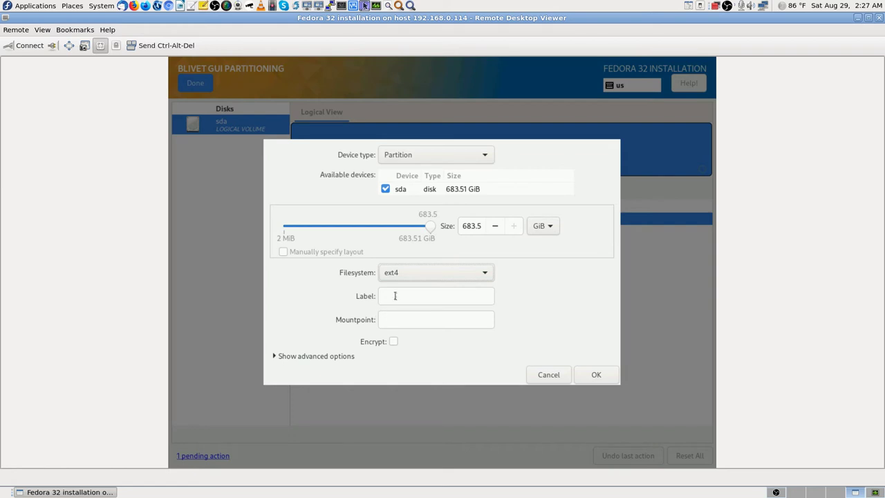
# - Label it 683gb, show advanced options as Primary, screenshot the settings, and create it
pyautogui.click(395, 295)
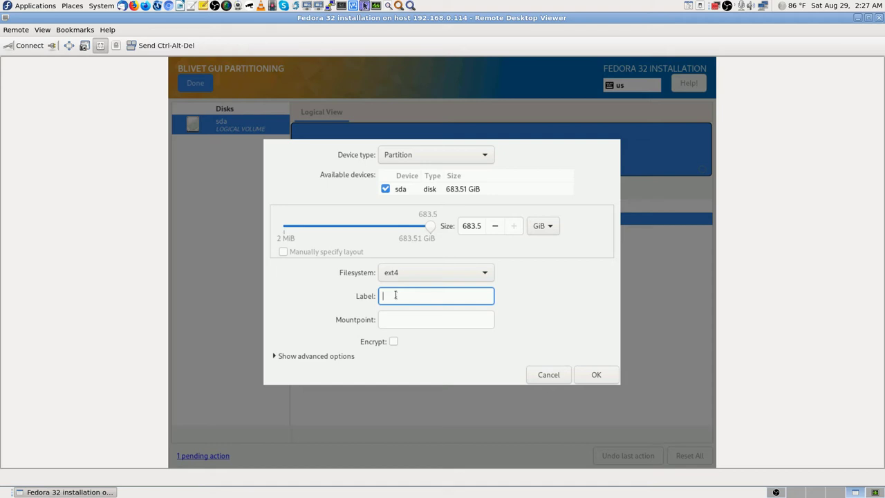
pyautogui.write('683gb')
pyautogui.click(273, 356)
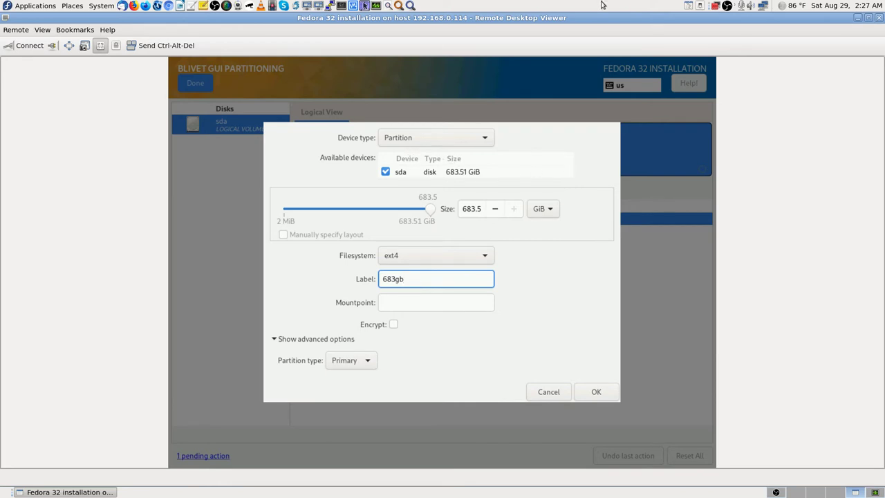
pyautogui.press('Print')
pyautogui.press('Return')
pyautogui.click(595, 393)
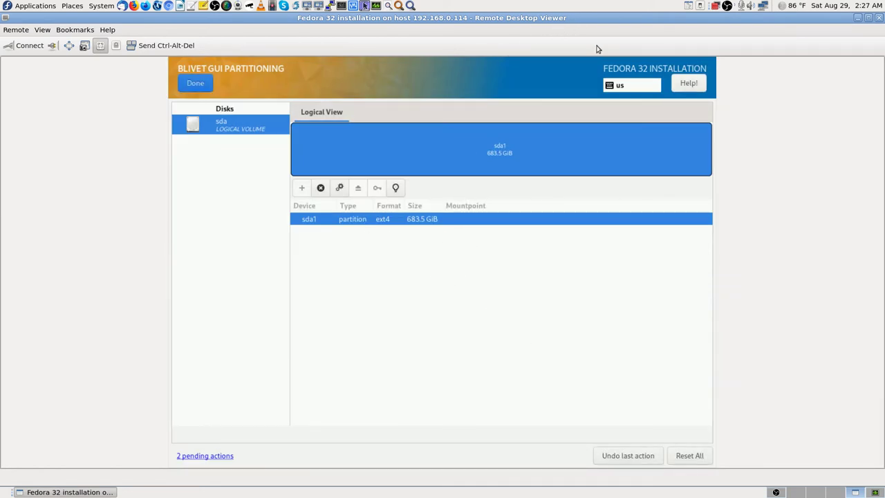
# - Screenshot the new layout, finish with Done, and open the missing root, boot and swap error details
pyautogui.press('Print')
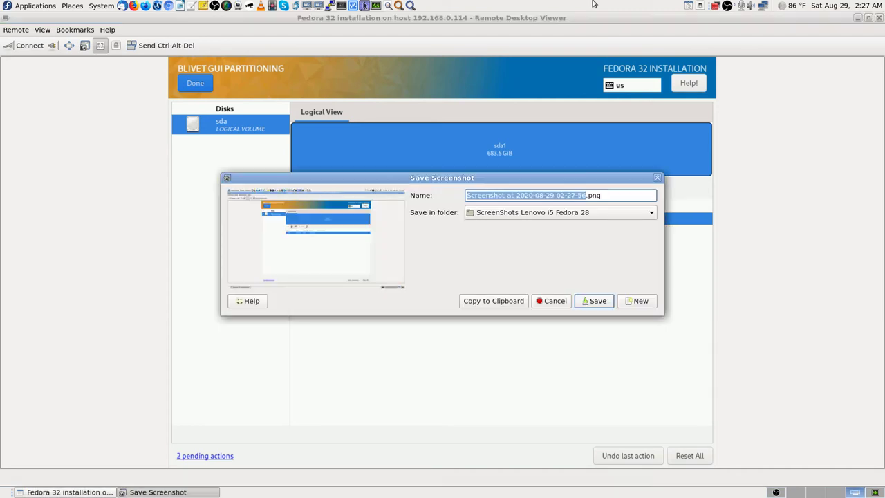
pyautogui.press('Return')
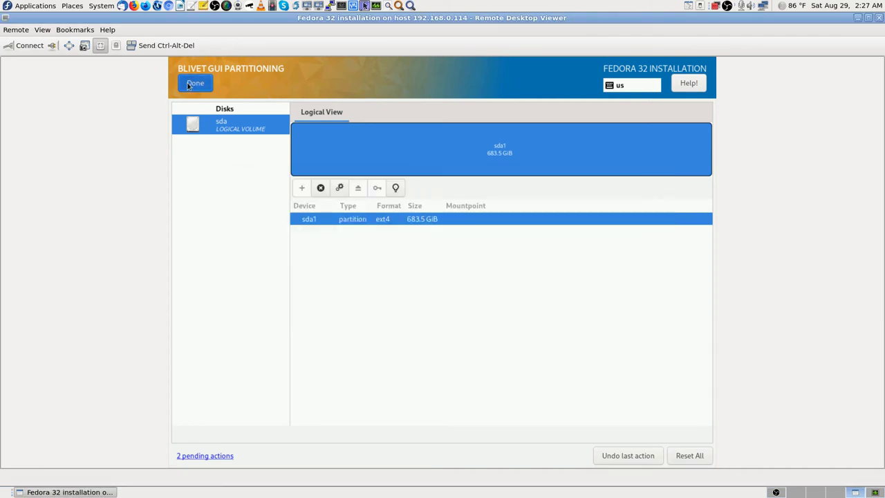
pyautogui.click(188, 84)
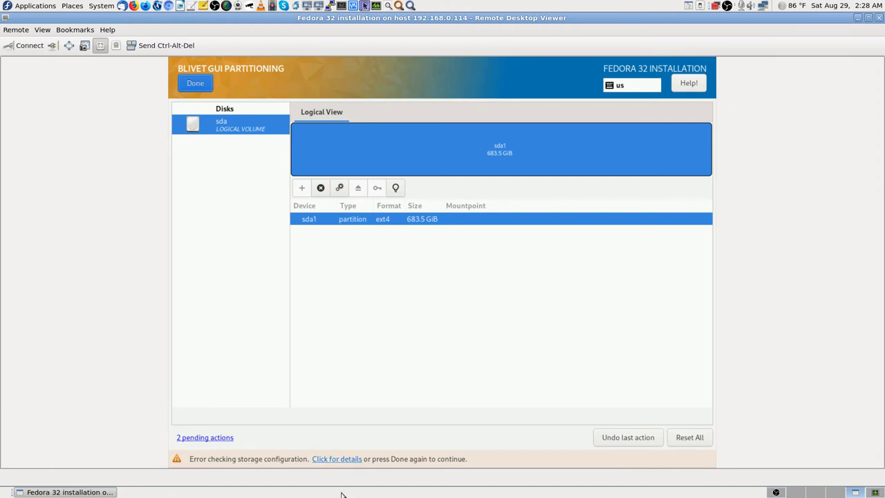
pyautogui.press('Print')
pyautogui.press('Return')
pyautogui.click(344, 460)
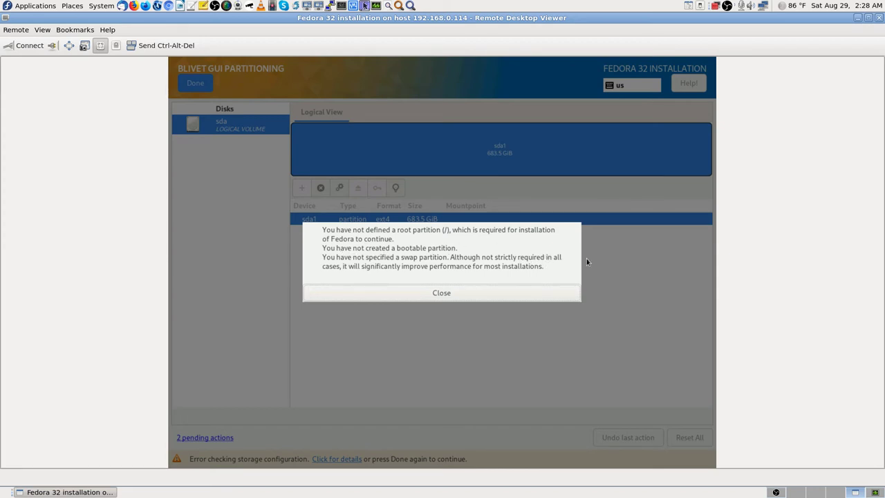
# - Dismiss the error details and delete partition sda1, confirming the deletion
pyautogui.click(464, 293)
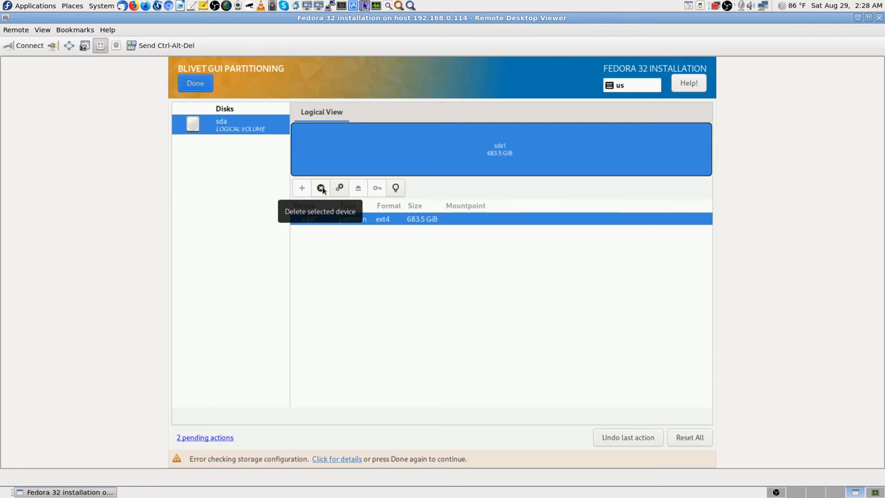
pyautogui.click(321, 188)
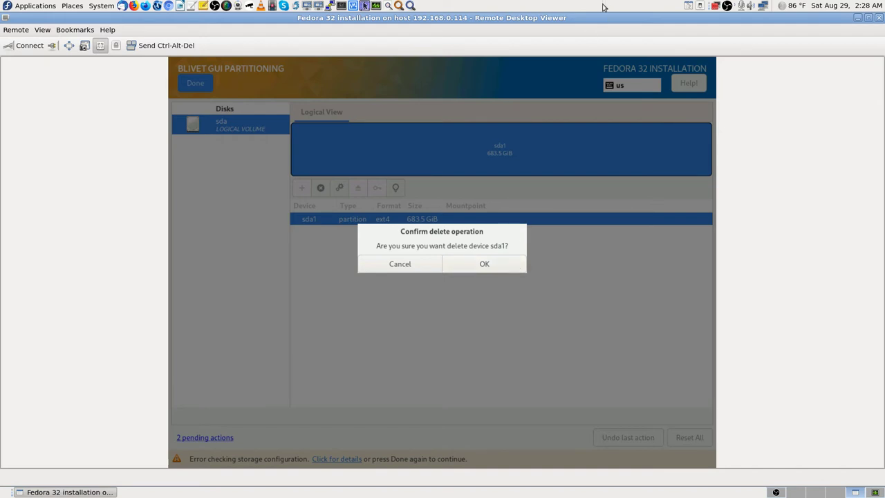
pyautogui.press('Print')
pyautogui.press('Return')
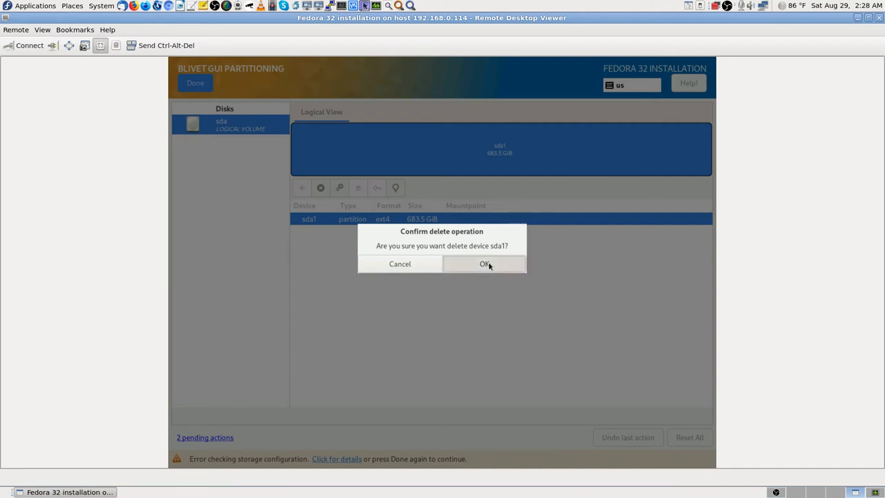
pyautogui.click(486, 263)
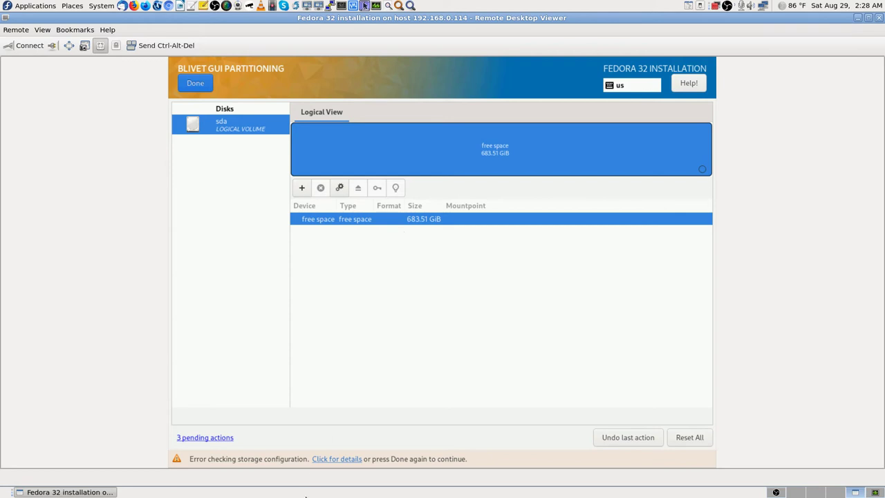
# - Undo all three pending actions so sda is 683.51 GiB free, then screenshot it
pyautogui.click(633, 440)
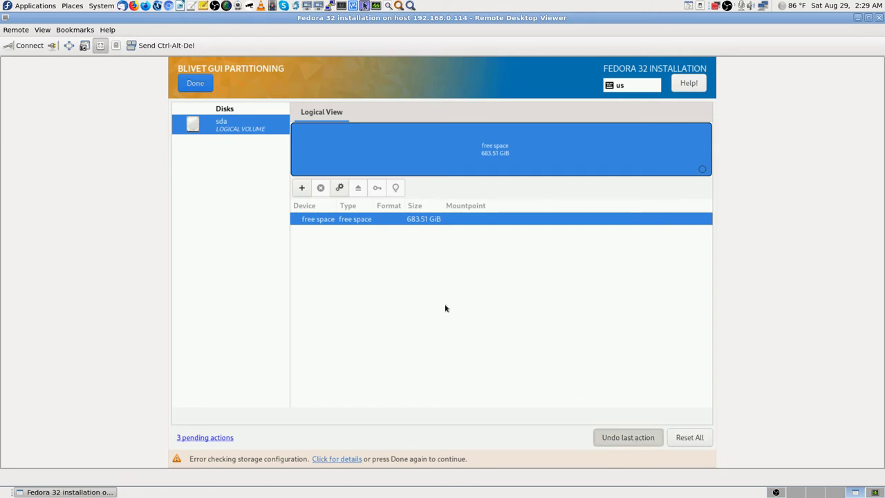
pyautogui.click(629, 436)
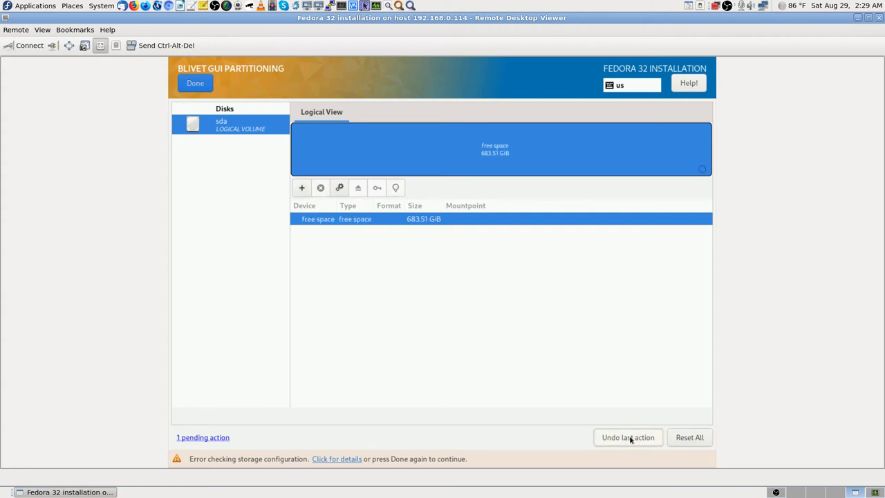
pyautogui.click(629, 437)
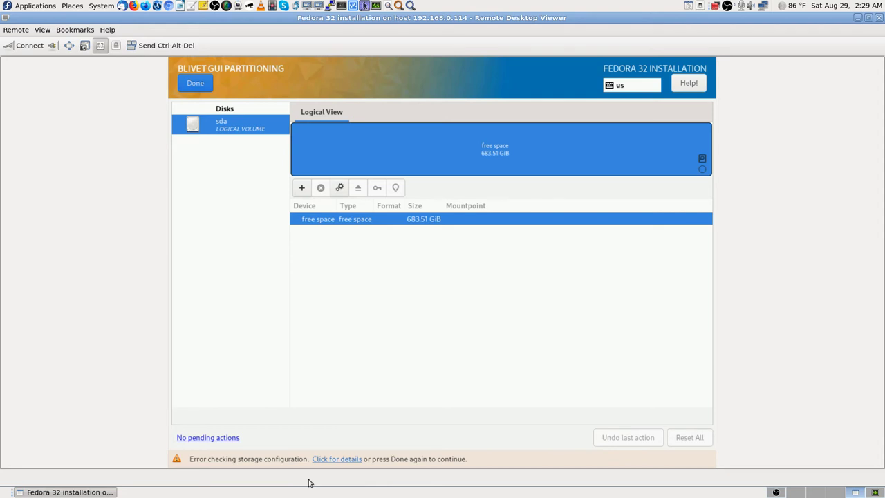
pyautogui.press('Print')
pyautogui.press('Return')
pyautogui.click(206, 87)
pyautogui.click(338, 458)
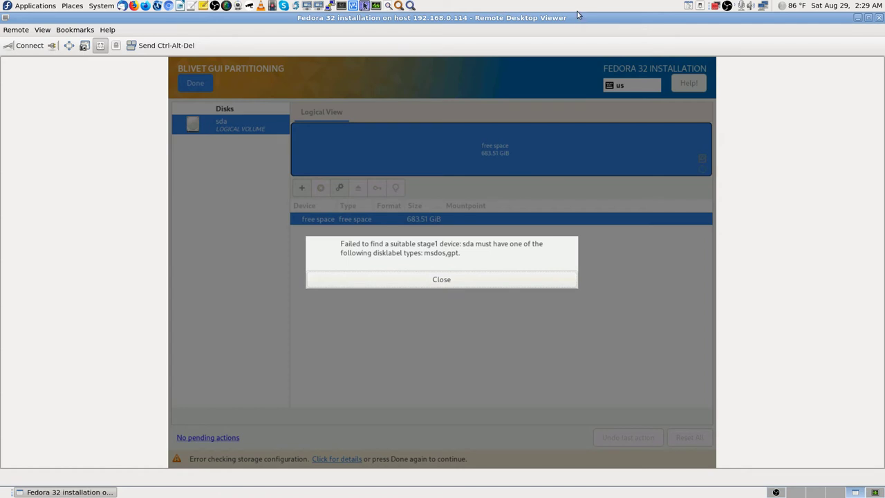
pyautogui.press('Print')
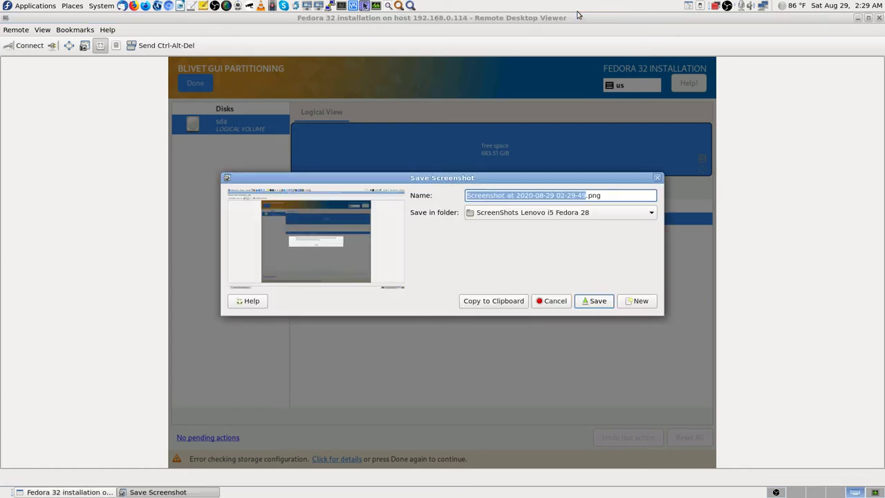
pyautogui.press('Return')
pyautogui.click(438, 279)
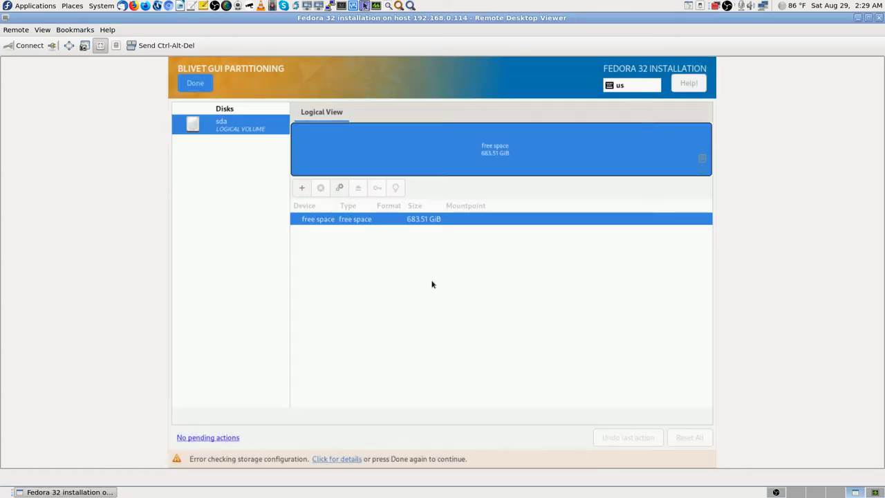
# - Set an msdos partition table on sda via Edit > Set partition table and screenshot the pending change
pyautogui.rightClick(359, 220)
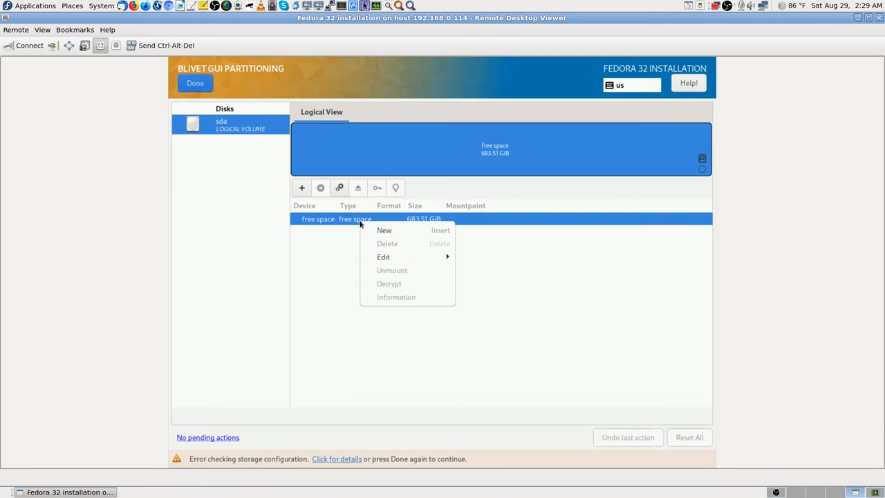
pyautogui.moveTo(396, 261)
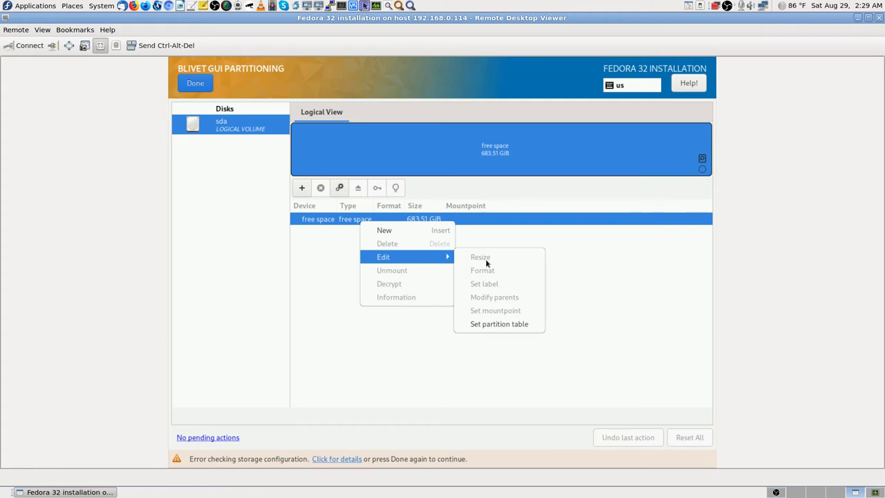
pyautogui.click(503, 325)
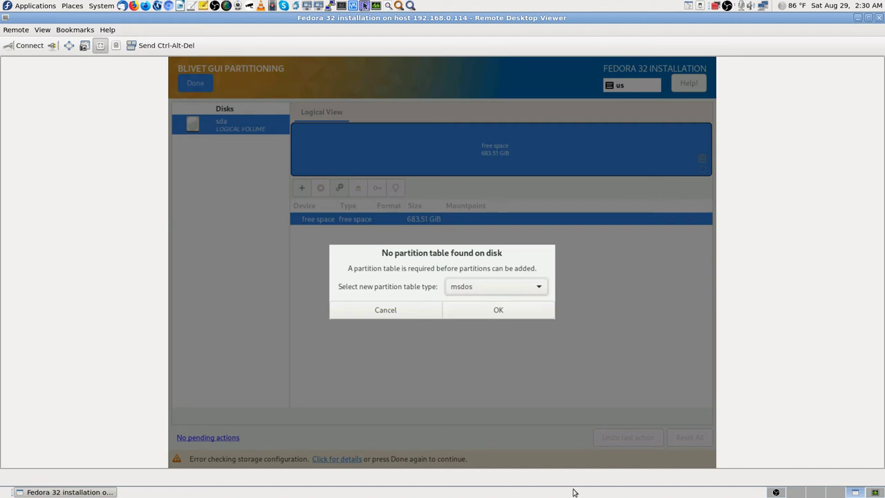
pyautogui.press('Print')
pyautogui.click(497, 311)
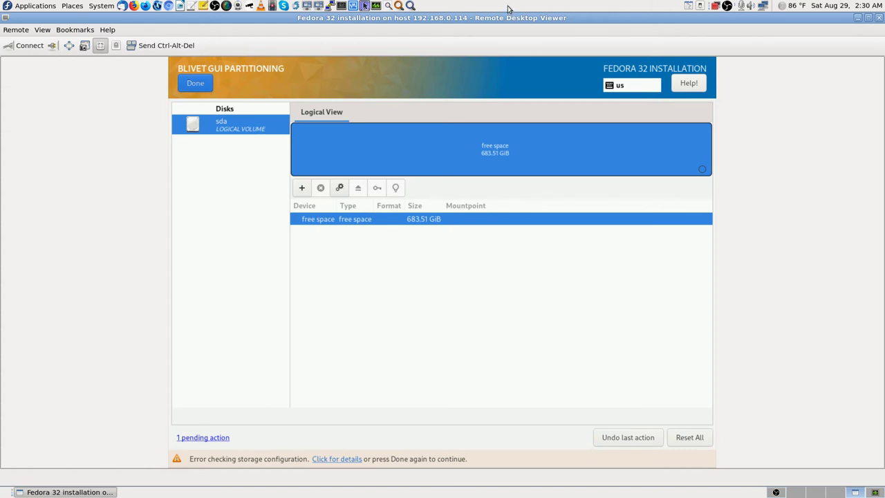
pyautogui.press('Print')
pyautogui.click(592, 300)
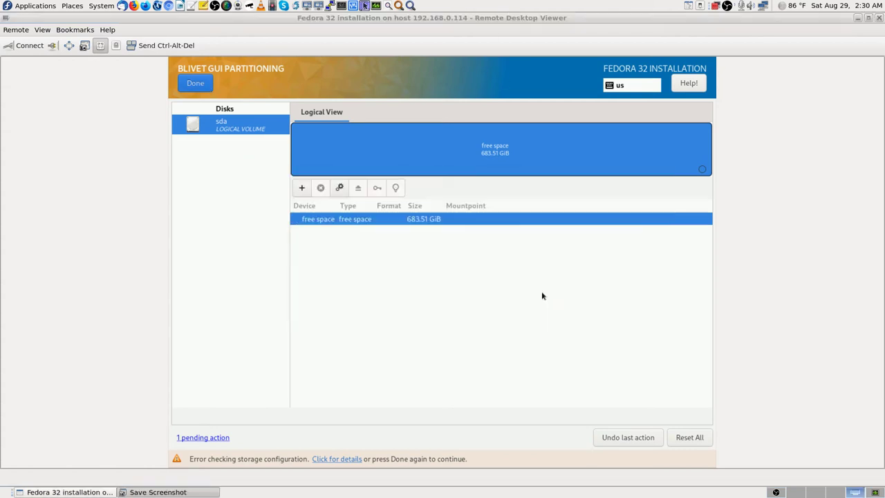
pyautogui.click(200, 83)
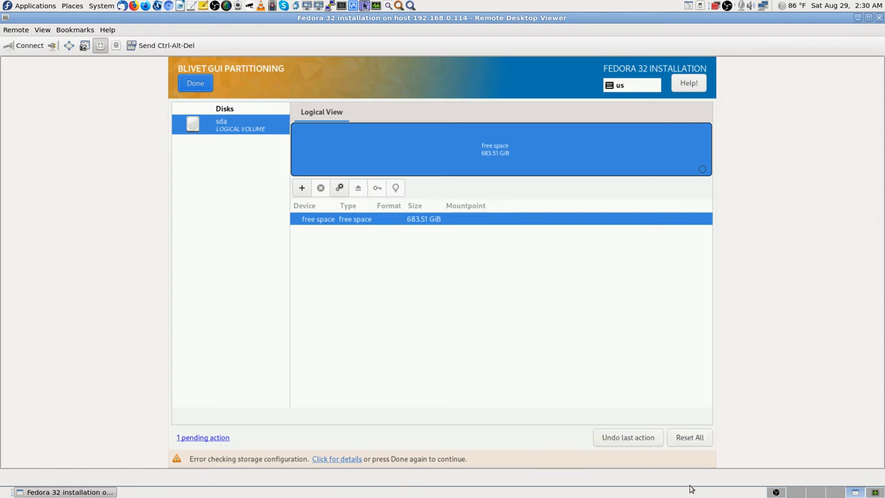
pyautogui.press('Print')
pyautogui.press('Return')
pyautogui.click(697, 442)
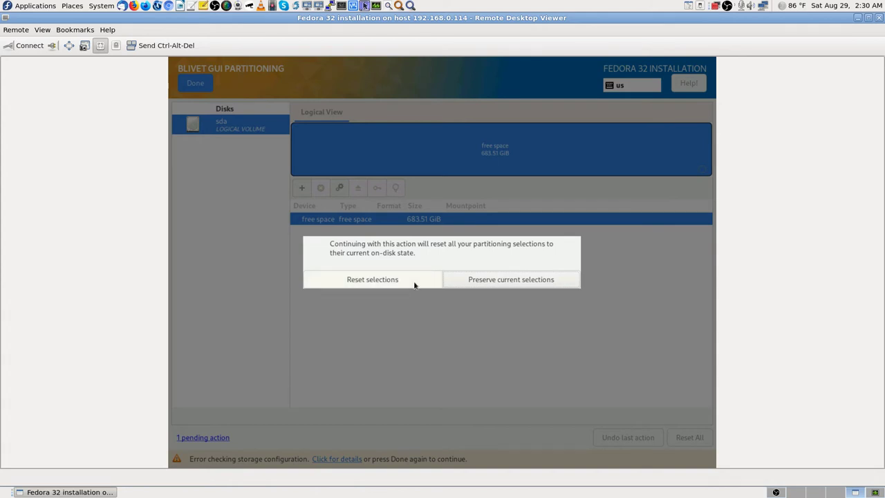
pyautogui.click(561, 281)
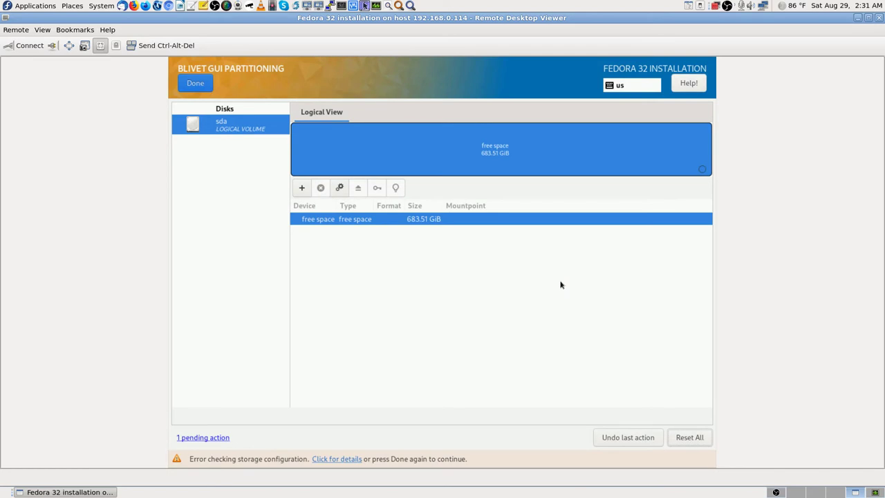
# - Review the Summary of Changes, screenshot it, and accept the msdos partition table change
pyautogui.click(195, 83)
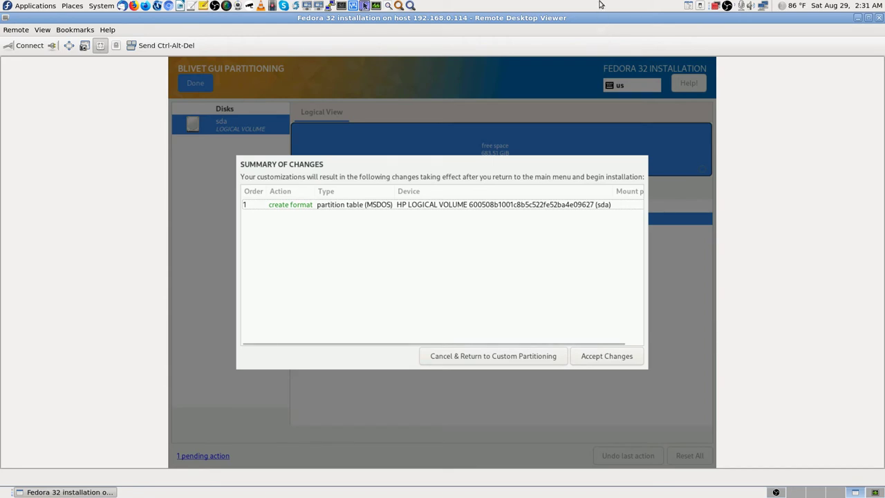
pyautogui.press('Print')
pyautogui.press('Return')
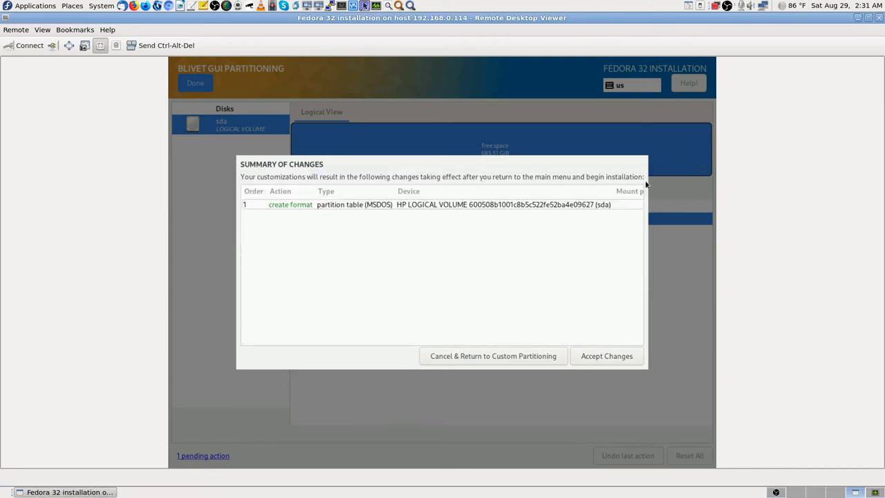
pyautogui.click(606, 355)
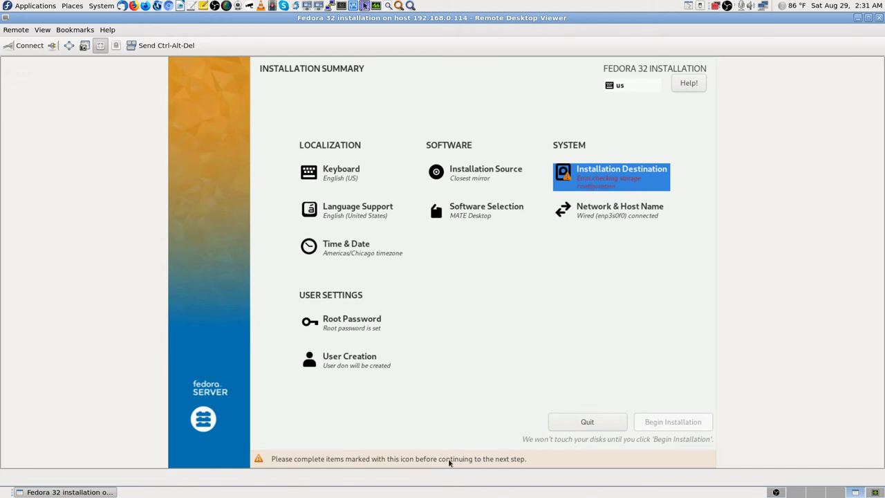
# - Dismiss the panel menu and screenshot the installation summary
pyautogui.rightClick(626, 6)
pyautogui.click(623, 6)
pyautogui.press('Print')
pyautogui.press('Return')
# - In Installation Destination, choose Automatic with additional space made available, and screenshot it
pyautogui.click(604, 180)
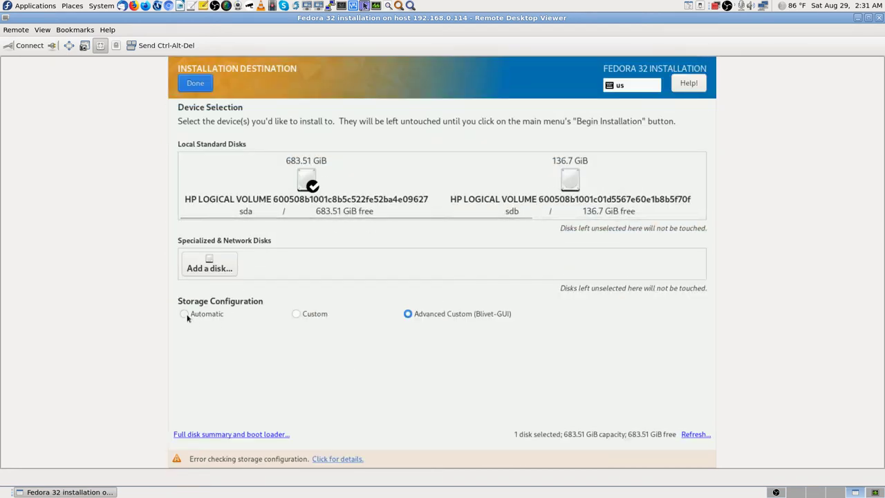
pyautogui.click(185, 315)
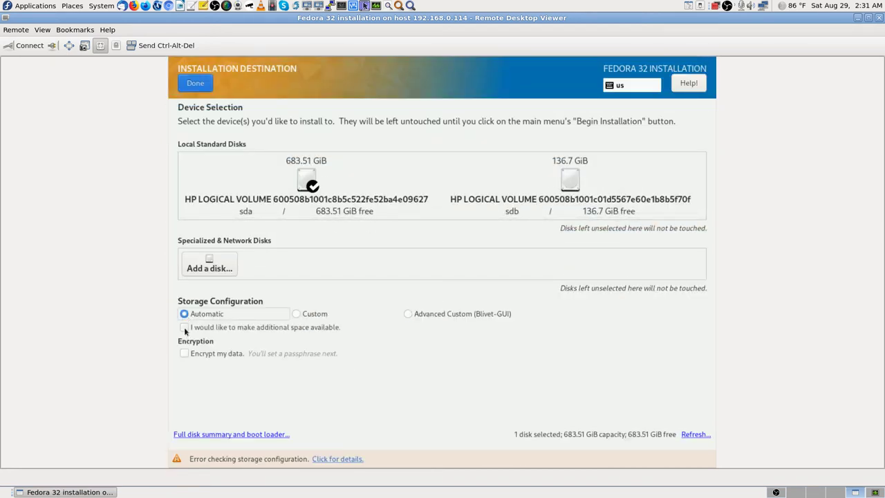
pyautogui.click(185, 328)
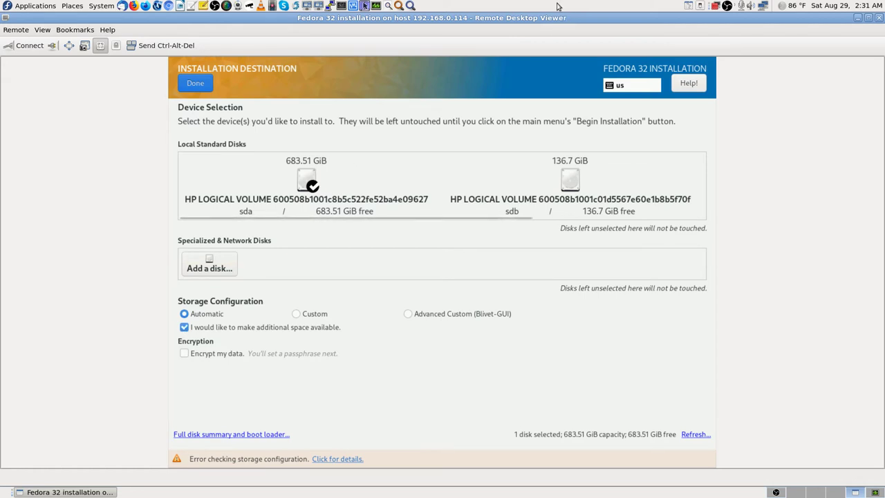
pyautogui.press('Print')
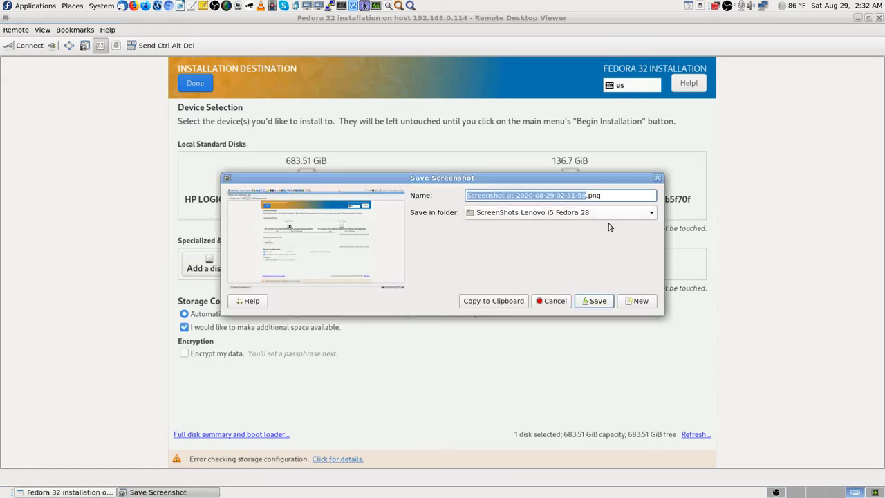
pyautogui.click(586, 302)
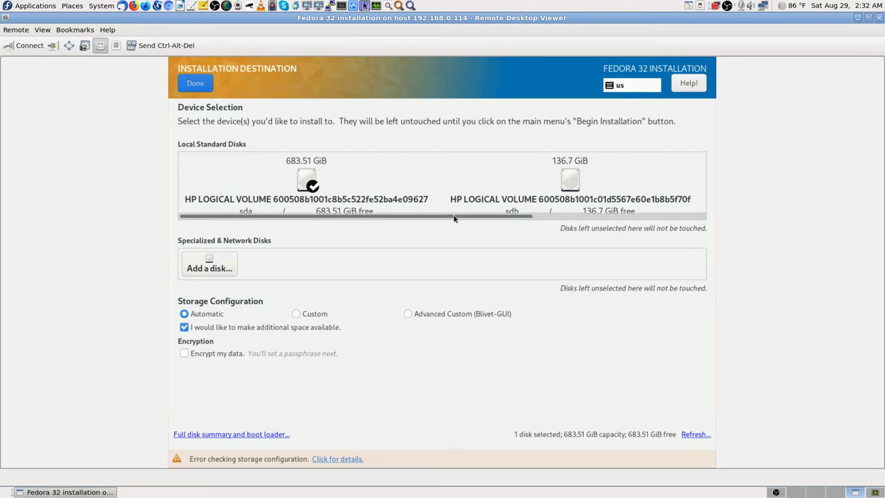
# - Reselect the local standard disks and show the storage configuration error details
pyautogui.moveTo(405, 221); pyautogui.dragTo(273, 227)
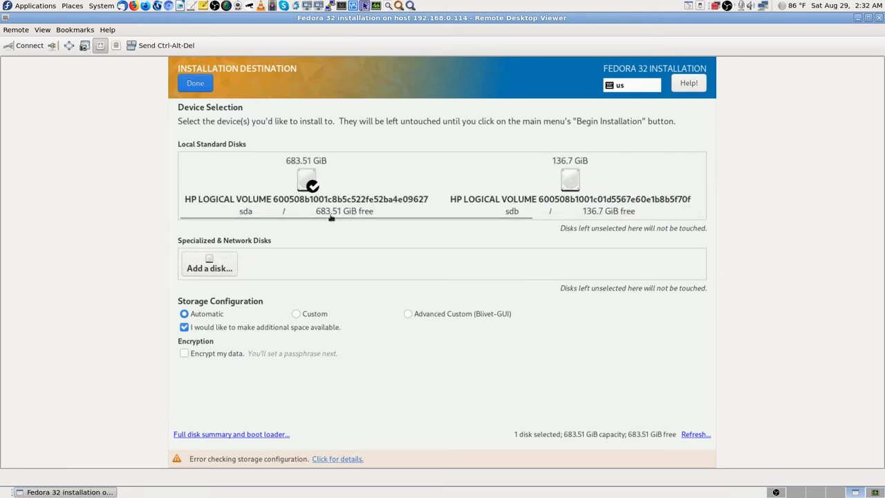
pyautogui.moveTo(358, 215); pyautogui.dragTo(667, 222)
pyautogui.click(233, 217)
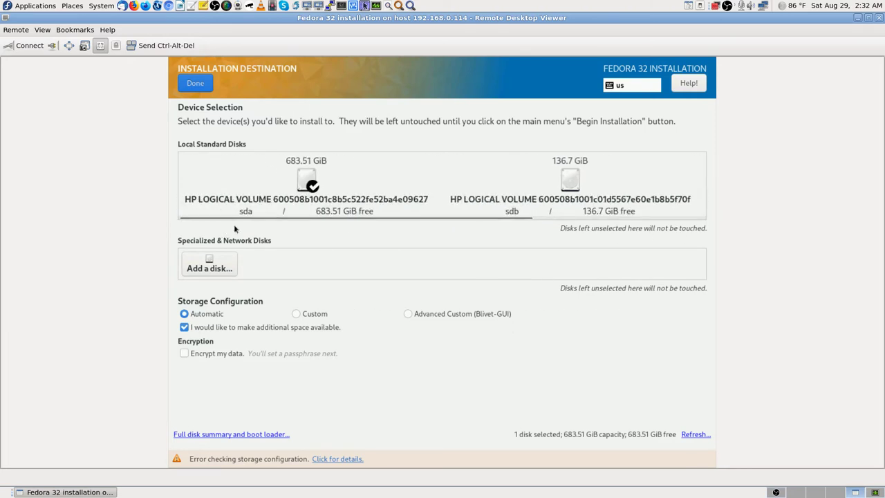
pyautogui.click(449, 216)
pyautogui.click(643, 216)
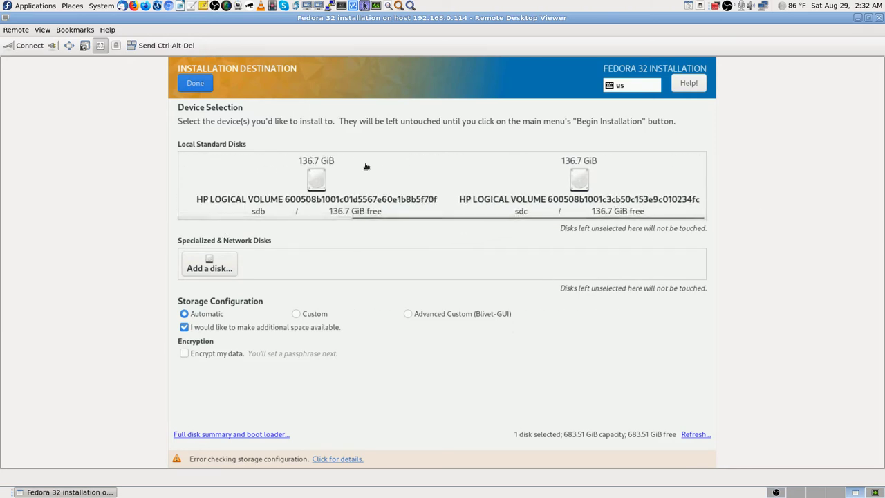
pyautogui.click(235, 216)
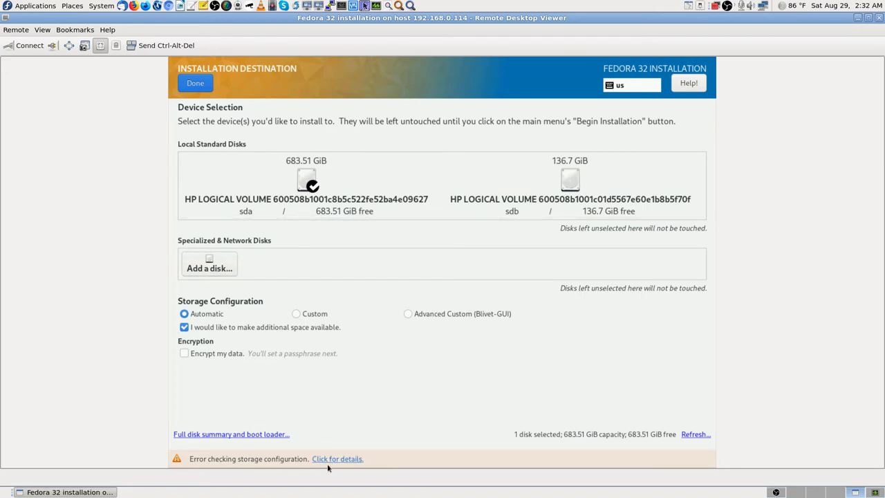
pyautogui.click(351, 459)
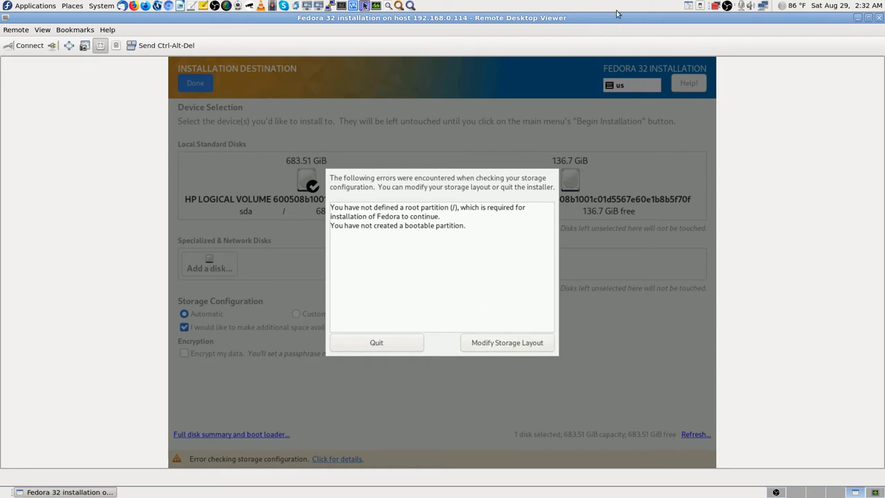
# - Screenshot the error list, close it via Modify Storage Layout, and visit then leave Add a disk..
pyautogui.press('Print')
pyautogui.press('Return')
pyautogui.click(501, 342)
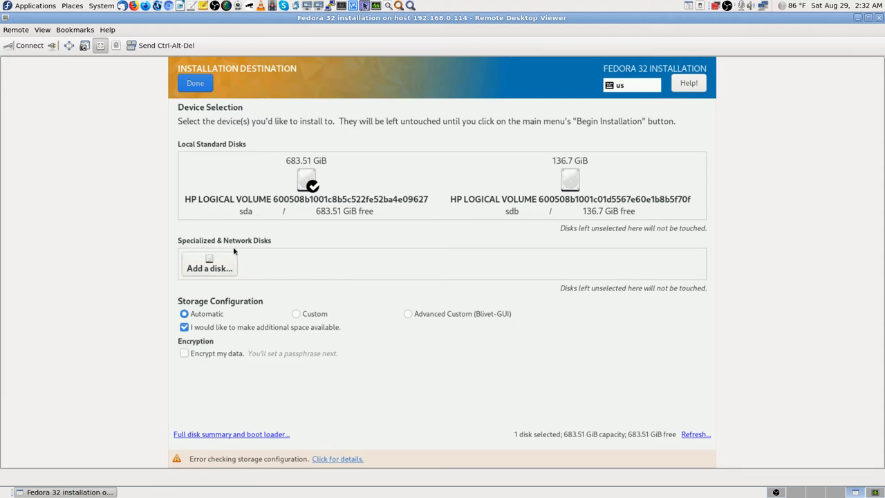
pyautogui.click(224, 273)
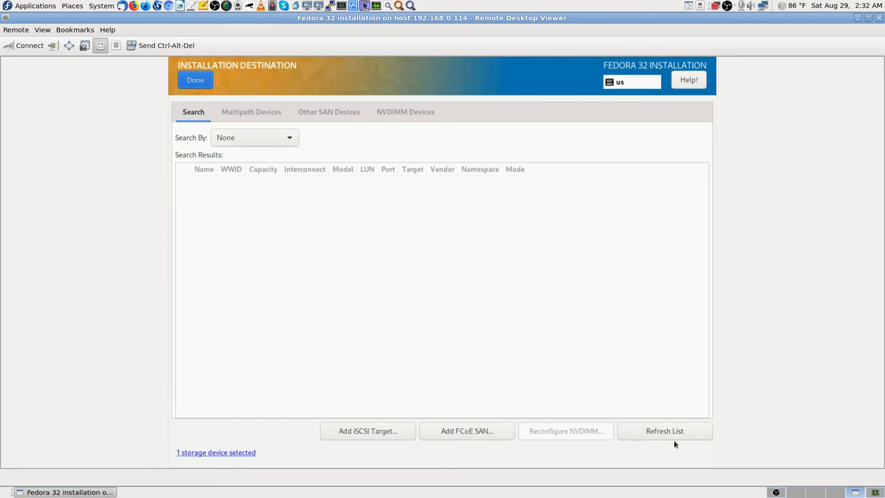
pyautogui.click(196, 79)
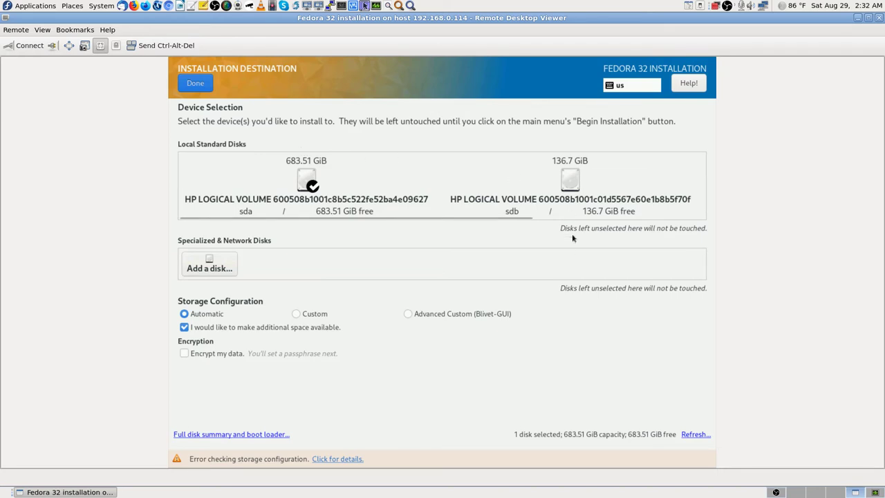
pyautogui.moveTo(552, 218); pyautogui.dragTo(197, 224)
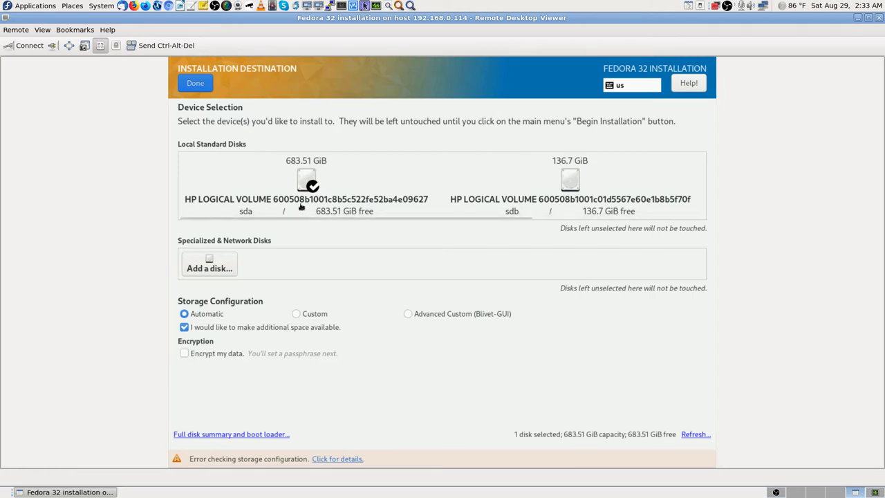
# - Untick additional space, choose Custom, check the full disk summary with sda as boot disk, and confirm
pyautogui.click(185, 328)
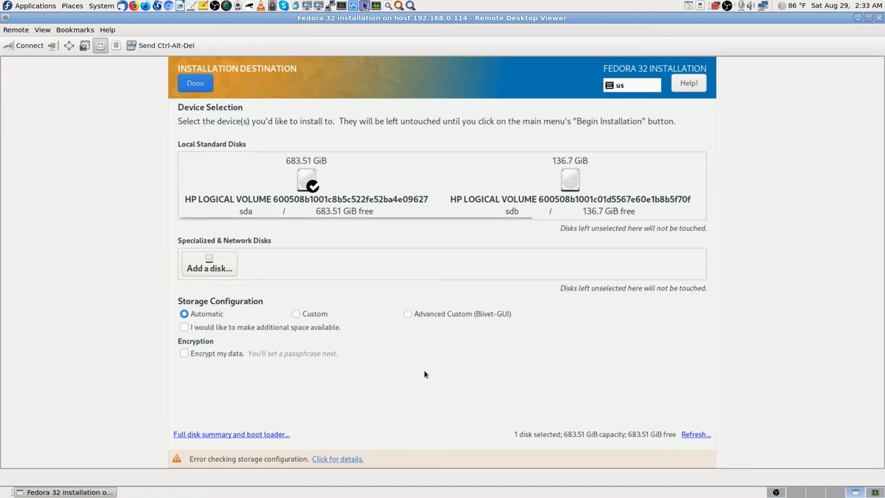
pyautogui.click(297, 314)
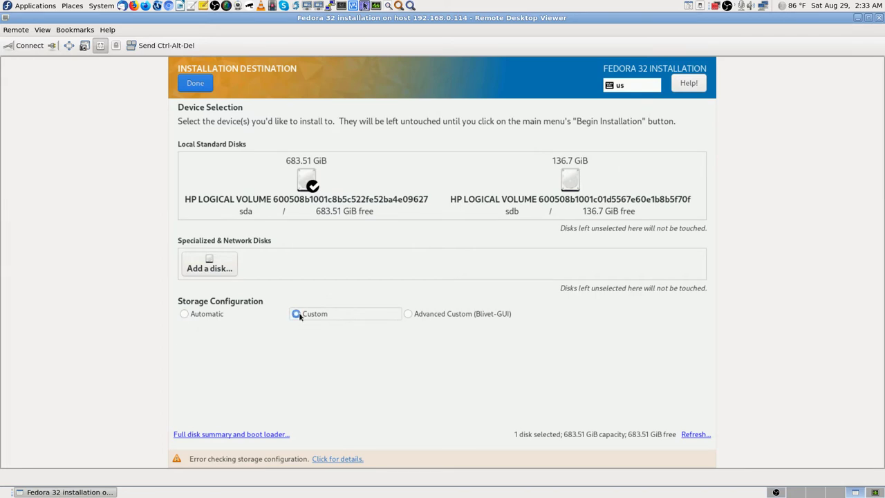
pyautogui.click(261, 434)
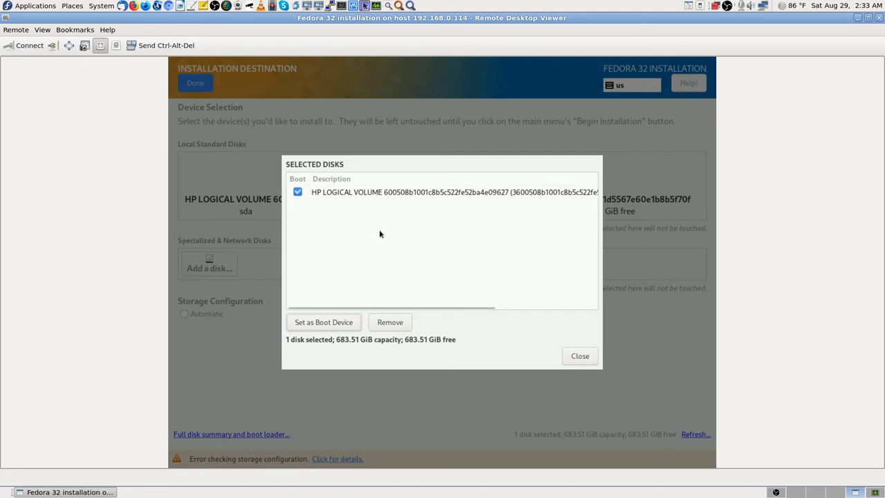
pyautogui.click(585, 357)
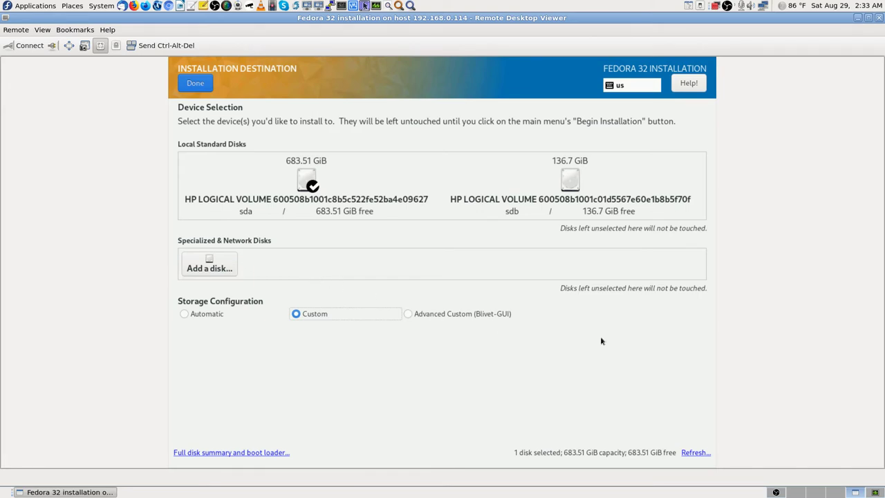
pyautogui.click(195, 84)
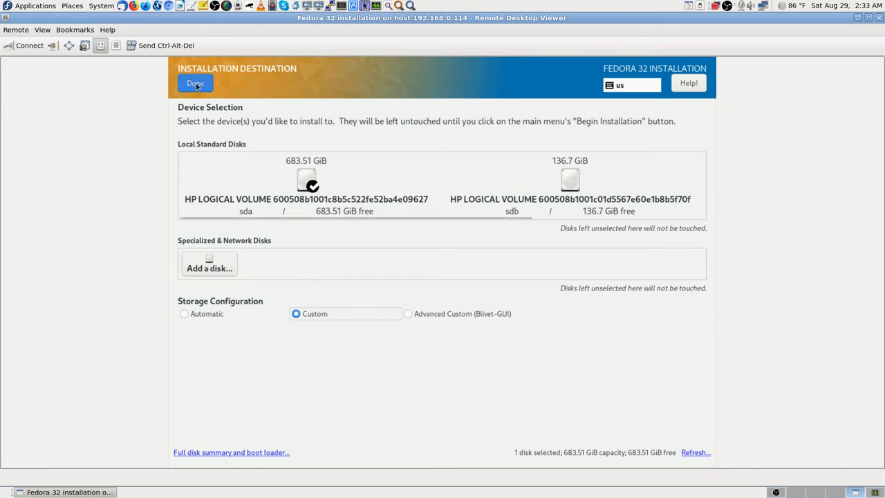
# - Switch storage to Automatic and return to the summary, now warning 8.77 GiB more space is needed
pyautogui.click(184, 315)
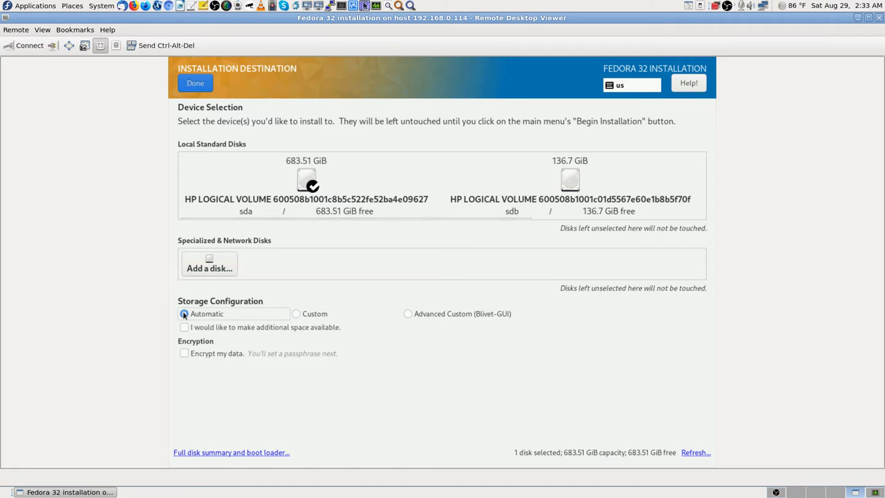
pyautogui.click(205, 84)
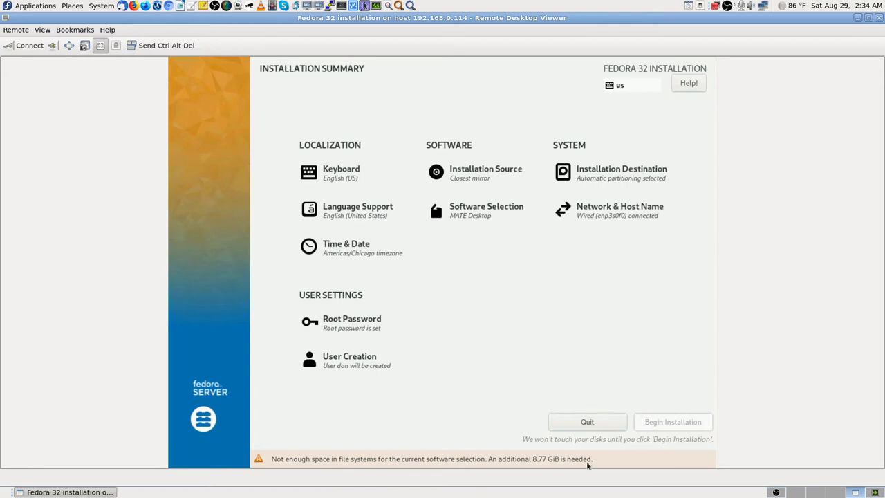
# - Reopen Installation Destination, choose Custom storage configuration, and review the full disk summary and boot loader
pyautogui.click(591, 173)
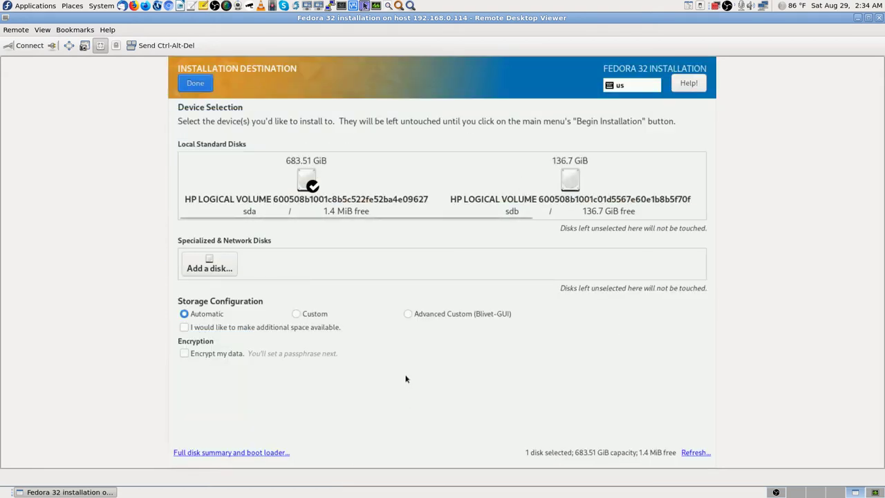
pyautogui.click(297, 313)
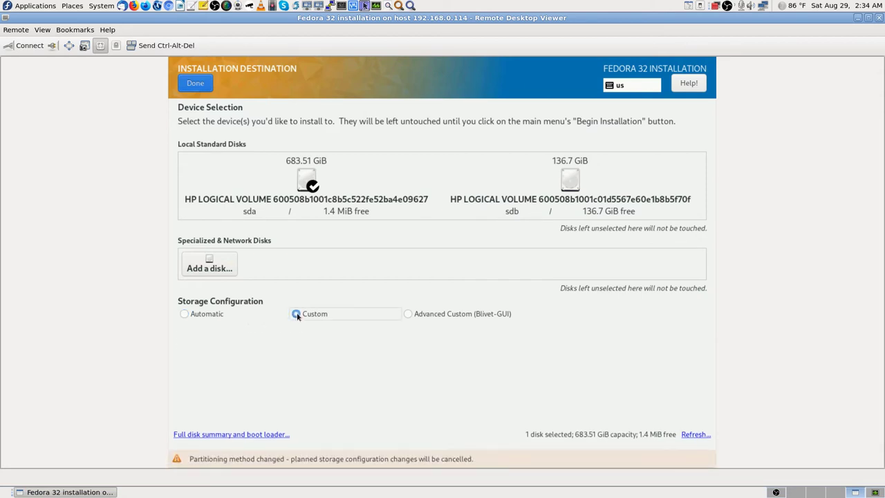
pyautogui.click(217, 434)
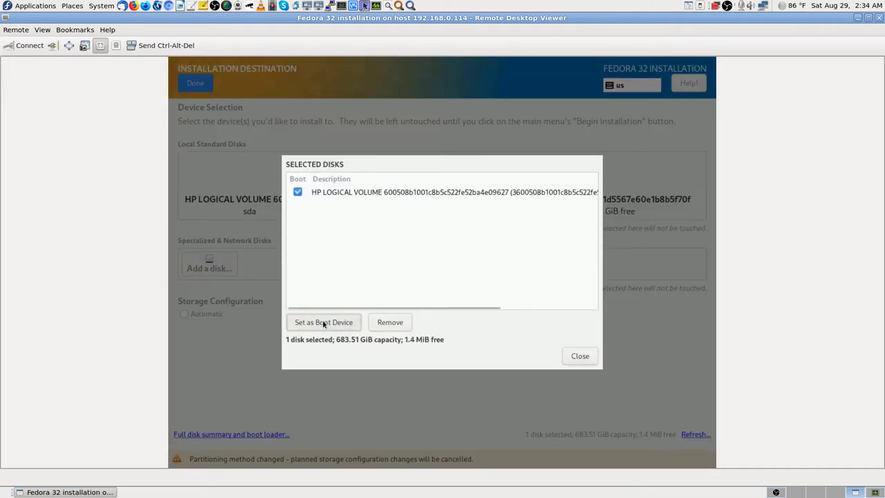
pyautogui.click(579, 355)
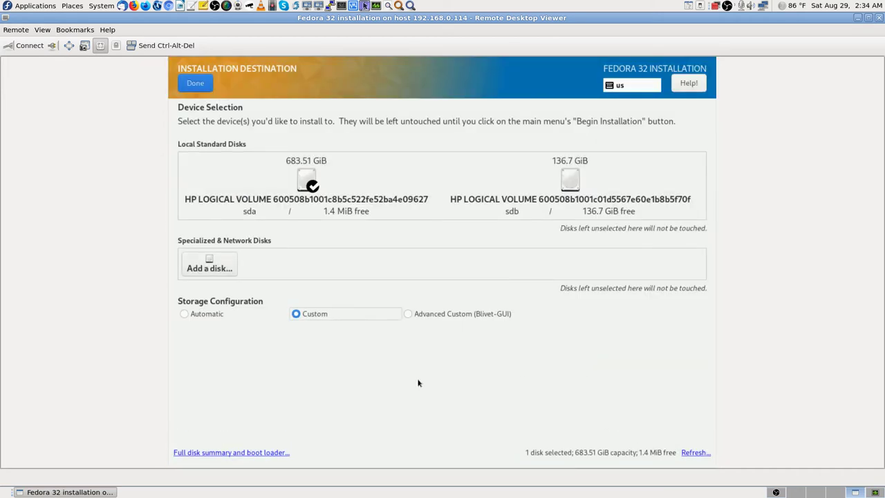
# - Proceed into Manual Partitioning, which shows no mount points and 683.51 GiB available
pyautogui.click(204, 86)
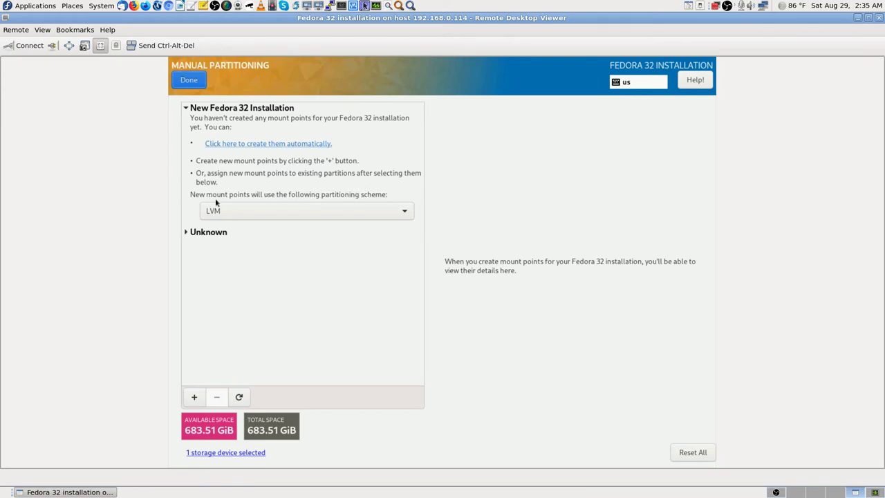
# - Expand the Unknown group, settle on Standard Partition as the scheme, and start adding a mount point
pyautogui.click(185, 232)
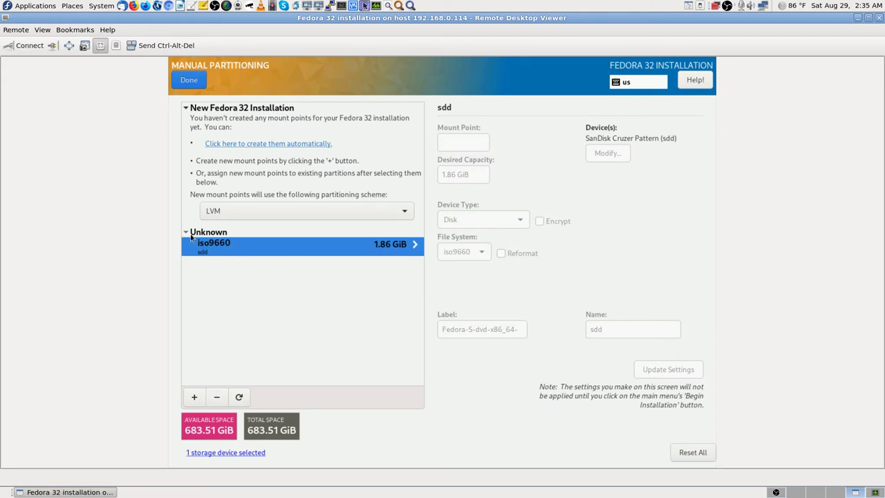
pyautogui.click(404, 210)
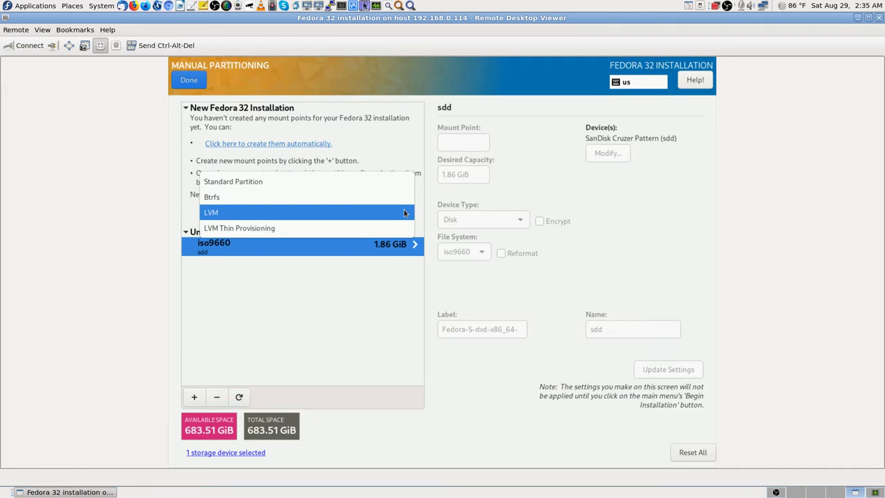
pyautogui.click(404, 212)
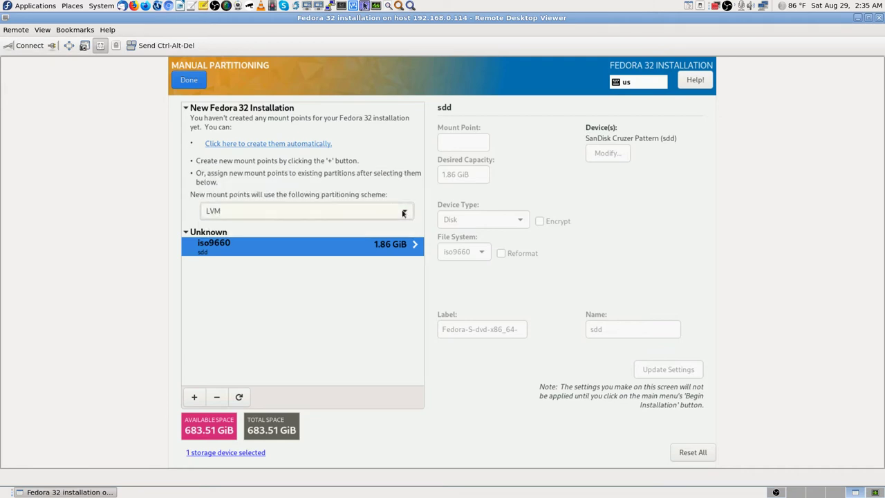
pyautogui.click(404, 213)
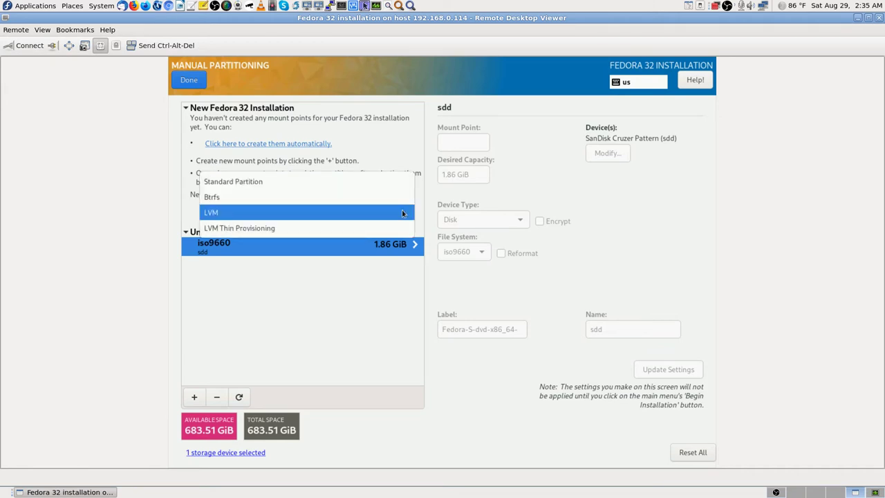
pyautogui.click(403, 212)
pyautogui.click(403, 213)
pyautogui.click(380, 182)
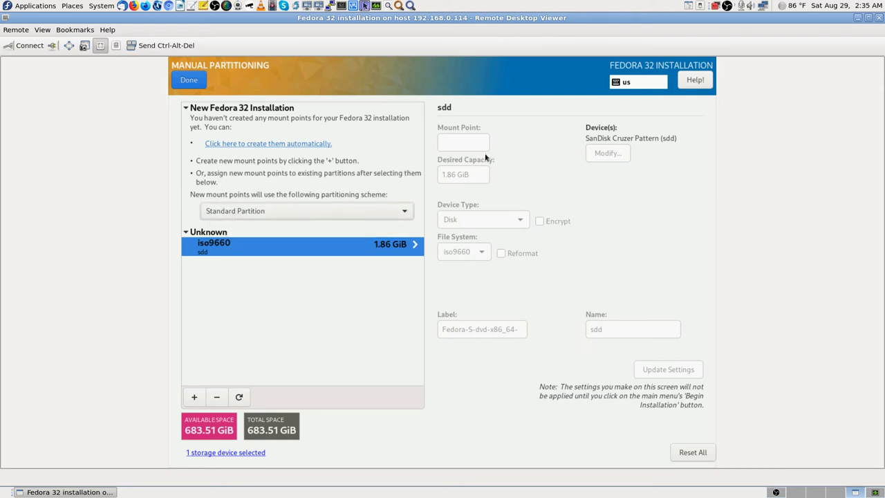
pyautogui.click(383, 215)
pyautogui.click(371, 242)
pyautogui.click(357, 211)
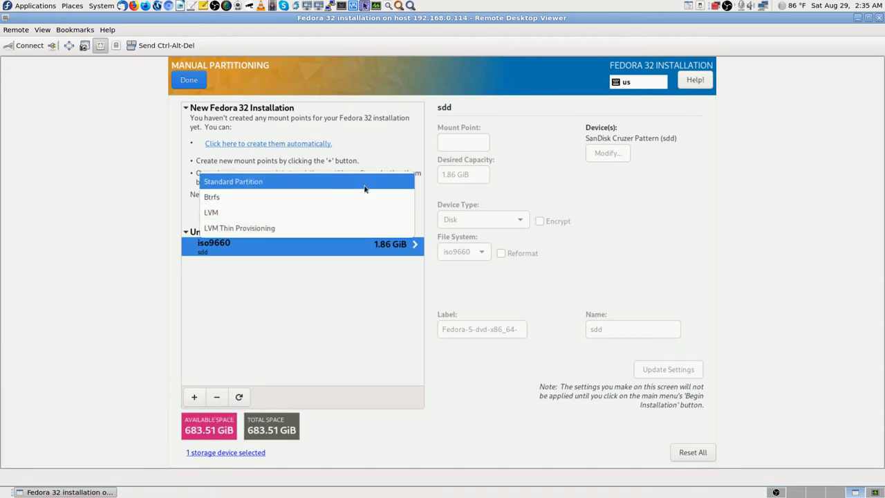
pyautogui.click(356, 180)
pyautogui.click(194, 398)
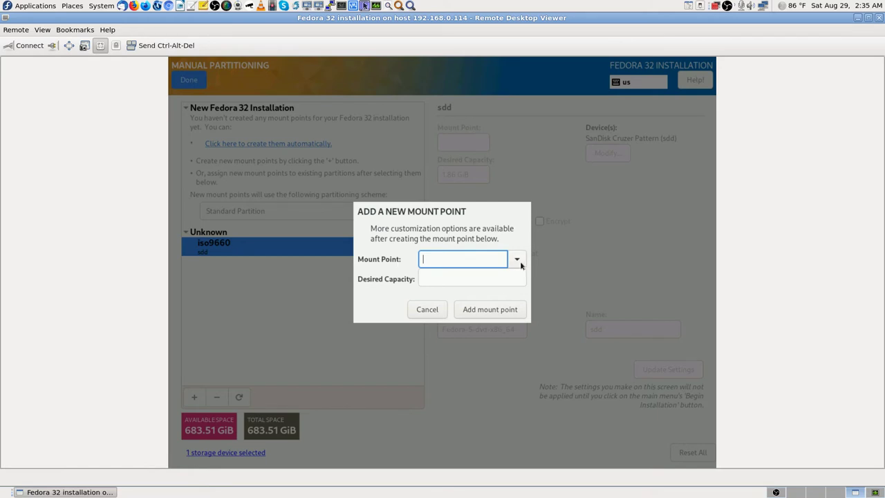
# - Pick / as the new mount point, then cancel the dialog without adding it
pyautogui.click(516, 259)
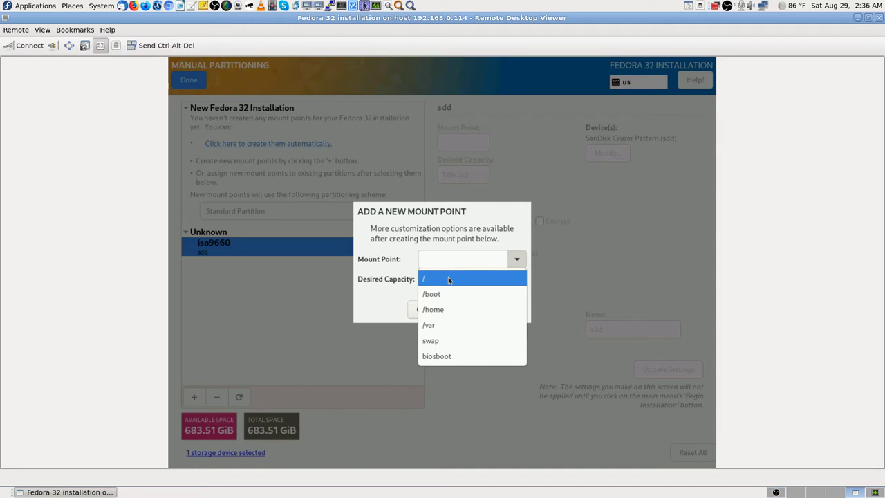
pyautogui.click(448, 278)
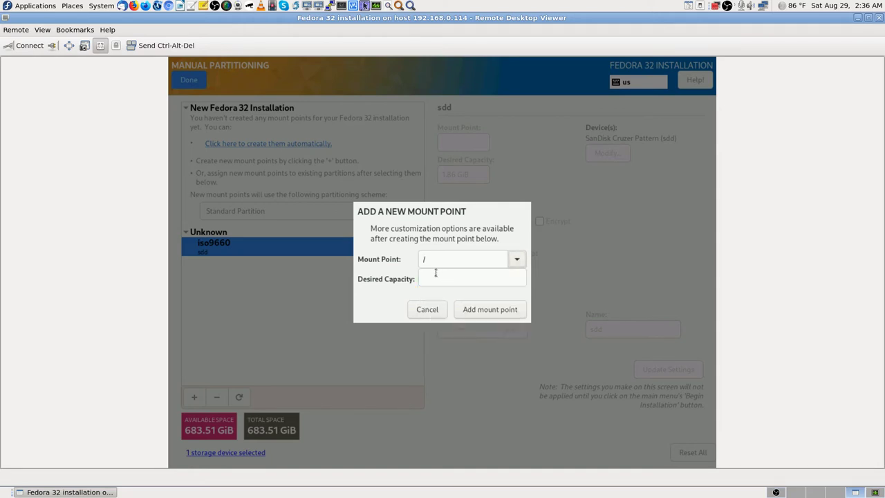
pyautogui.click(427, 309)
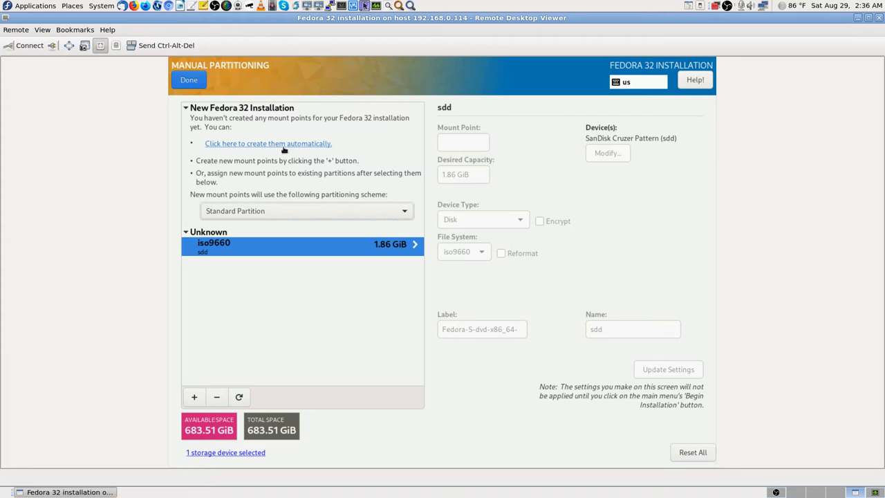
# - Keep Standard Partition and auto-create /boot 1024 MiB, / 15 GiB and swap 31.51 GiB
pyautogui.click(297, 210)
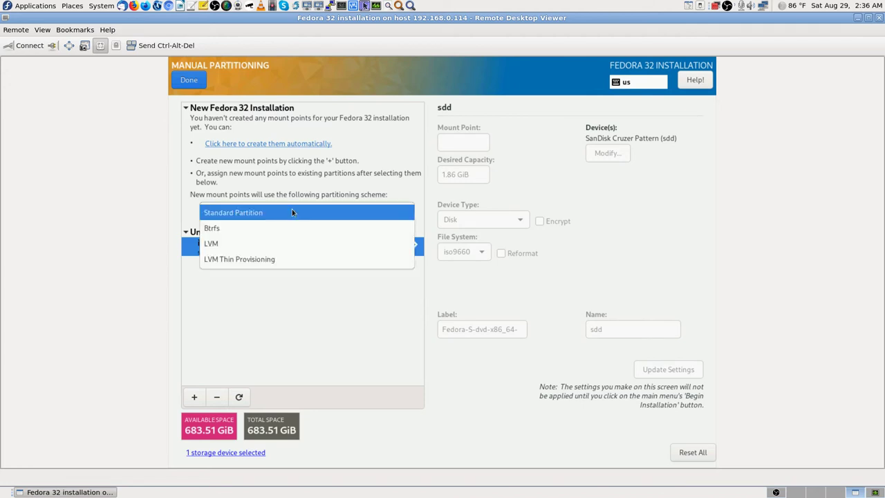
pyautogui.click(291, 212)
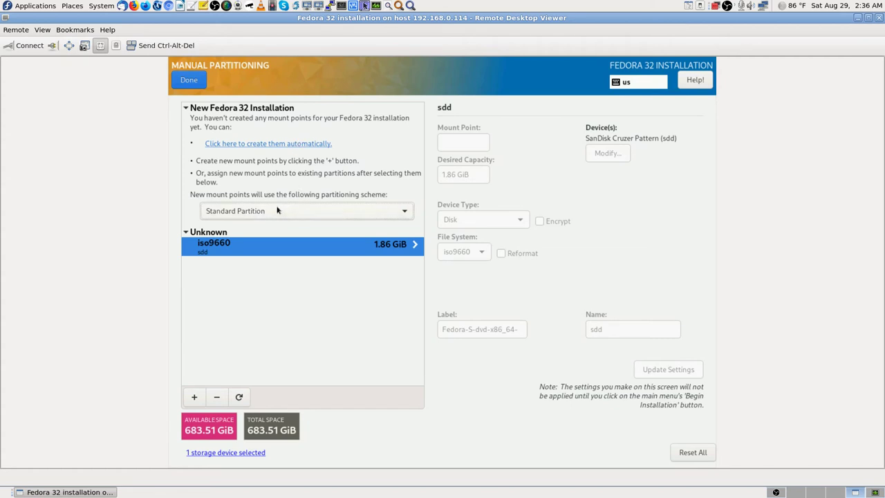
pyautogui.click(301, 144)
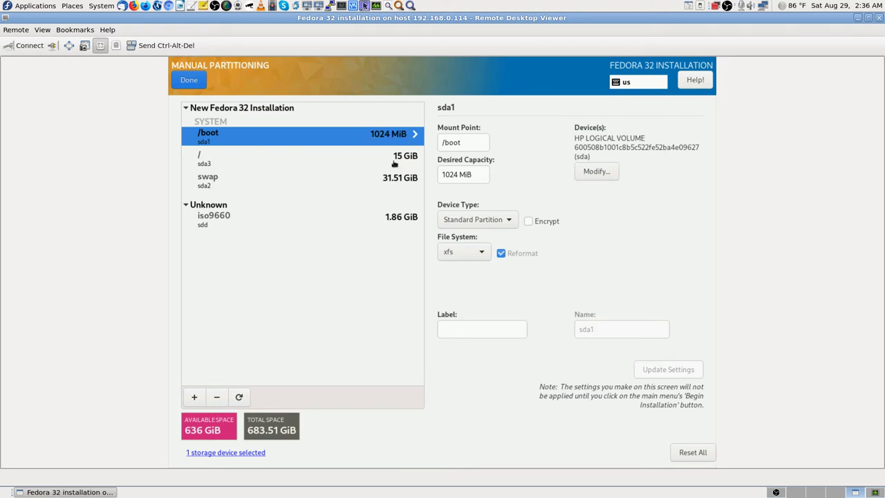
pyautogui.click(207, 164)
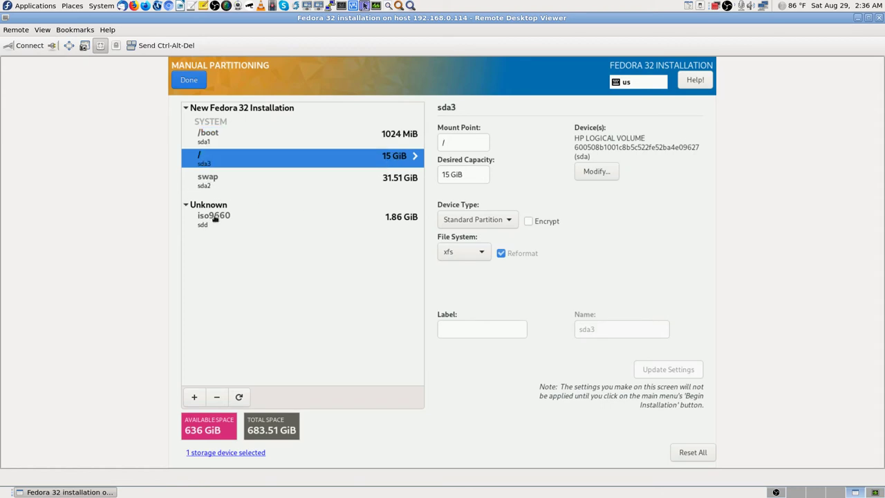
pyautogui.click(389, 178)
pyautogui.click(218, 160)
pyautogui.click(251, 140)
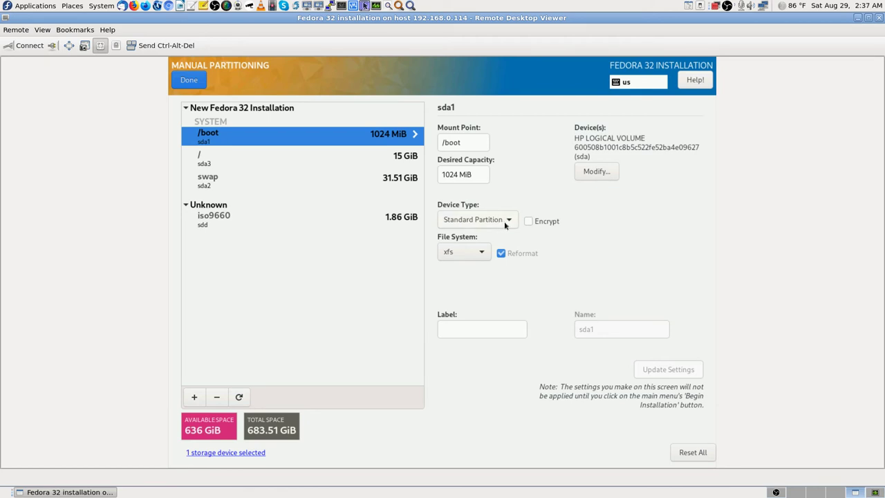
# - Format /boot as ext4 instead of xfs, then review the swap, /boot and / partition details
pyautogui.click(483, 253)
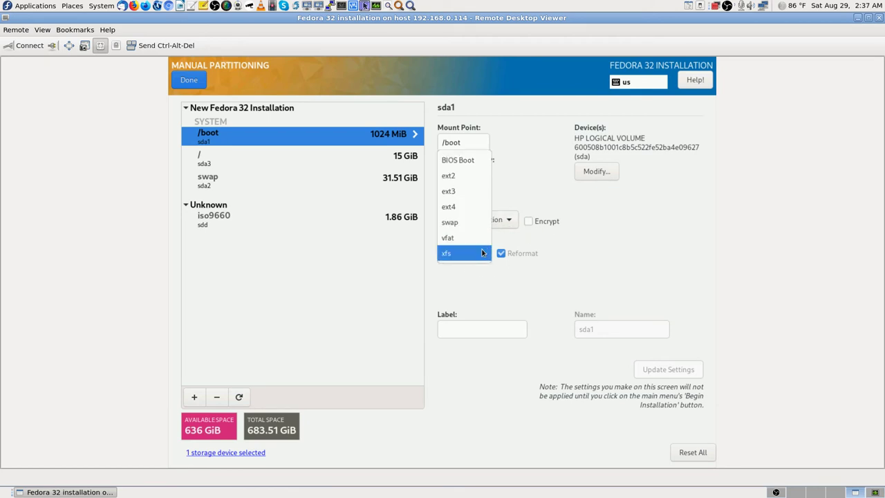
pyautogui.click(479, 205)
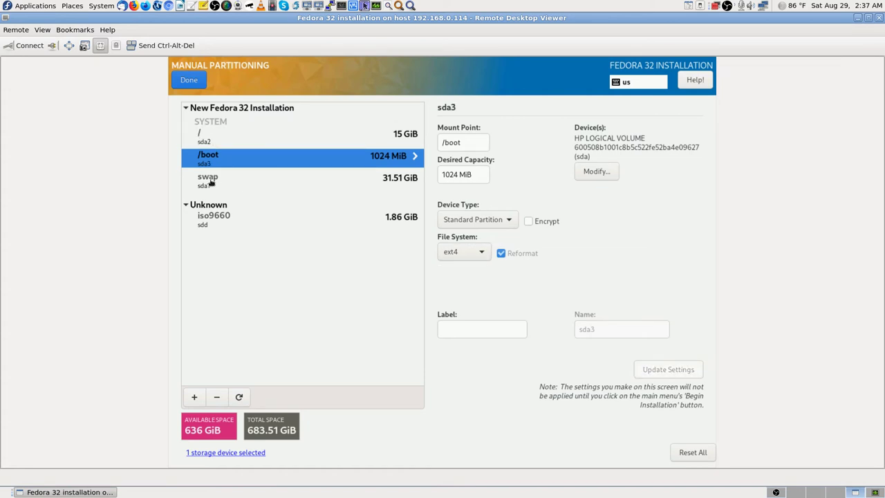
pyautogui.click(211, 181)
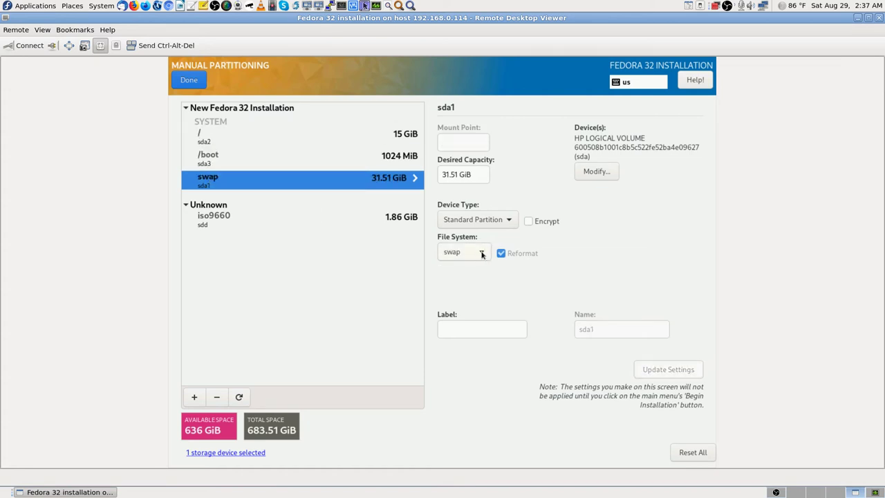
pyautogui.click(214, 159)
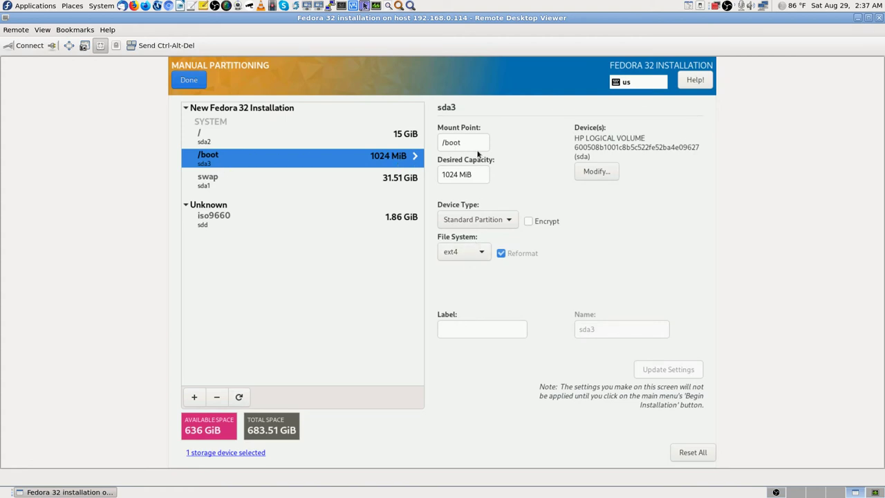
pyautogui.click(261, 142)
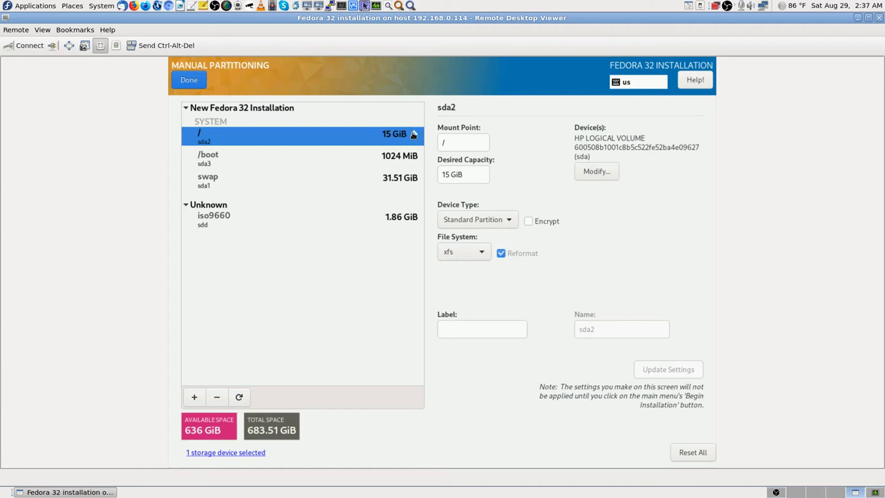
pyautogui.click(209, 160)
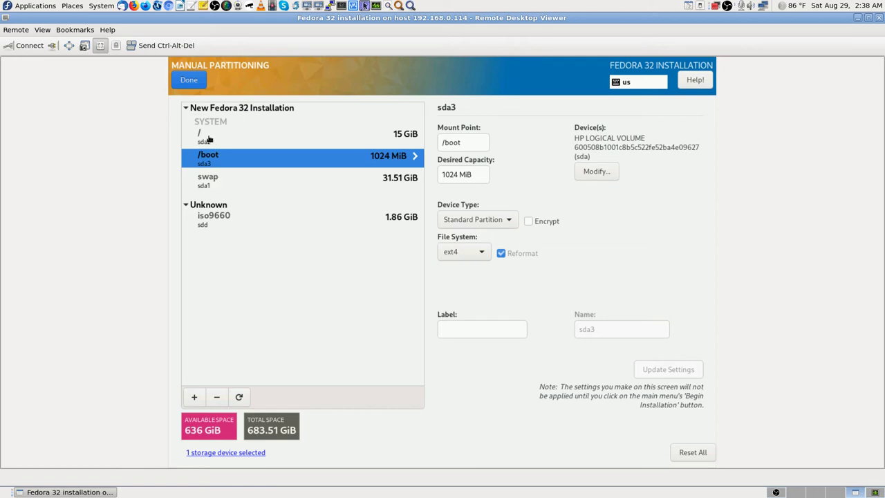
pyautogui.click(212, 178)
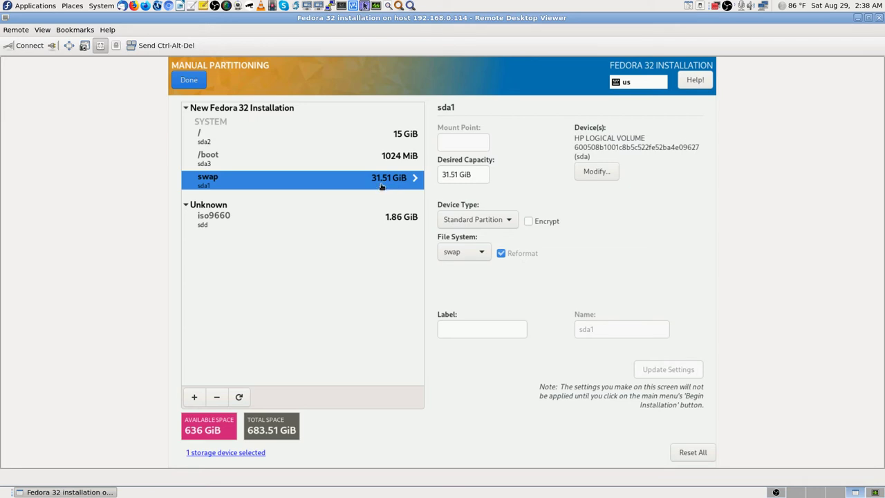
pyautogui.click(203, 134)
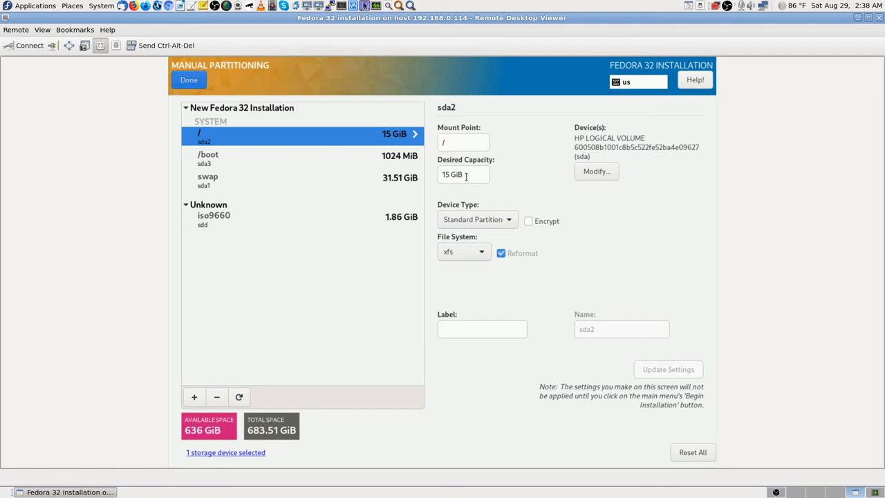
pyautogui.click(596, 171)
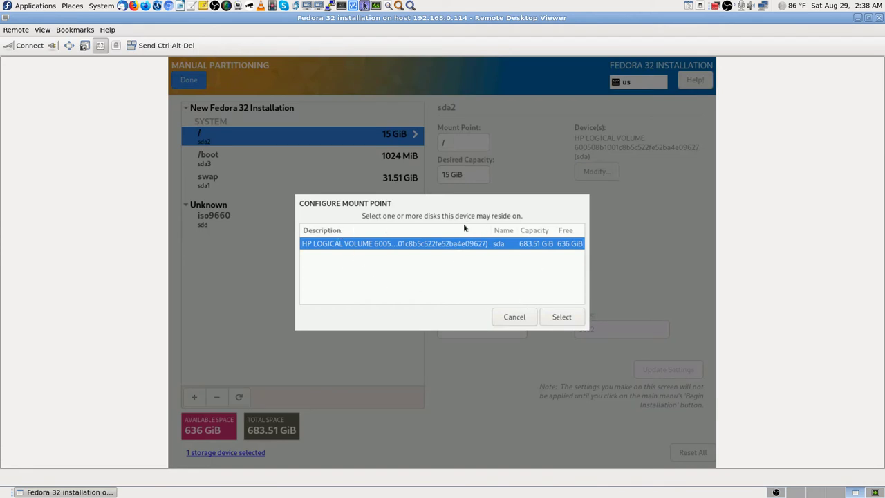
pyautogui.click(520, 316)
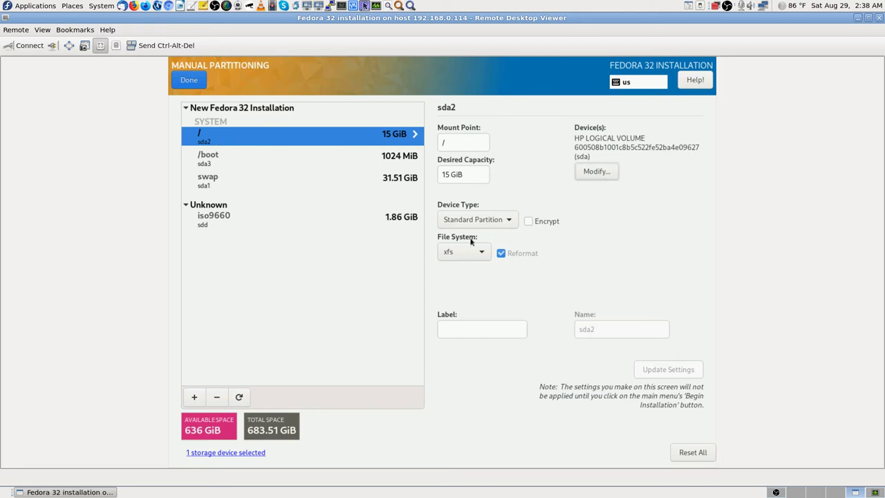
# - Make / an LVM volume formatted ext4 instead of xfs, then select its desired capacity field
pyautogui.click(504, 219)
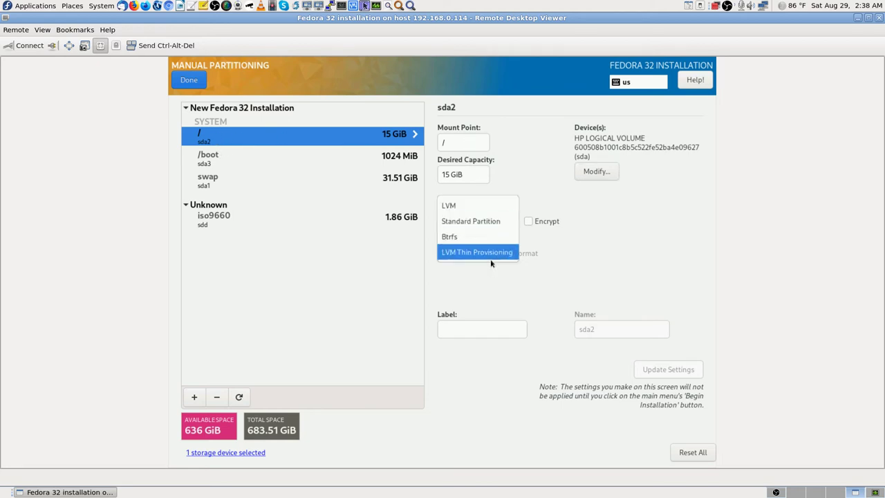
pyautogui.click(490, 208)
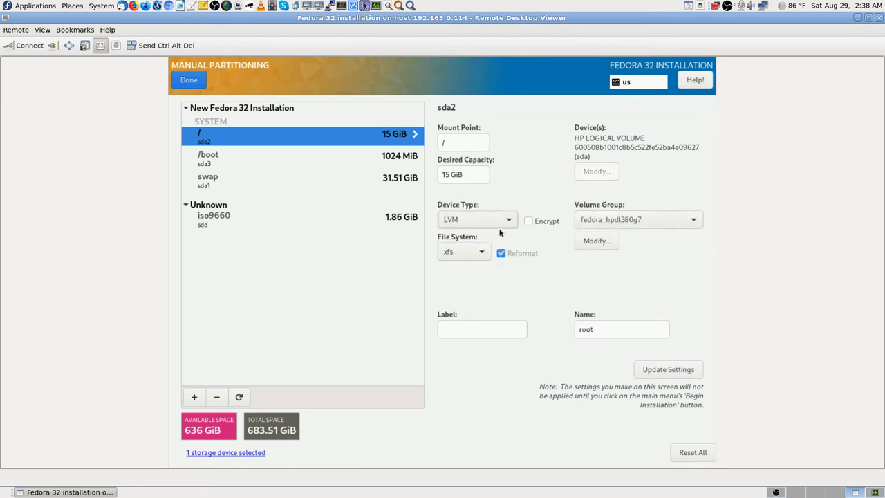
pyautogui.click(481, 253)
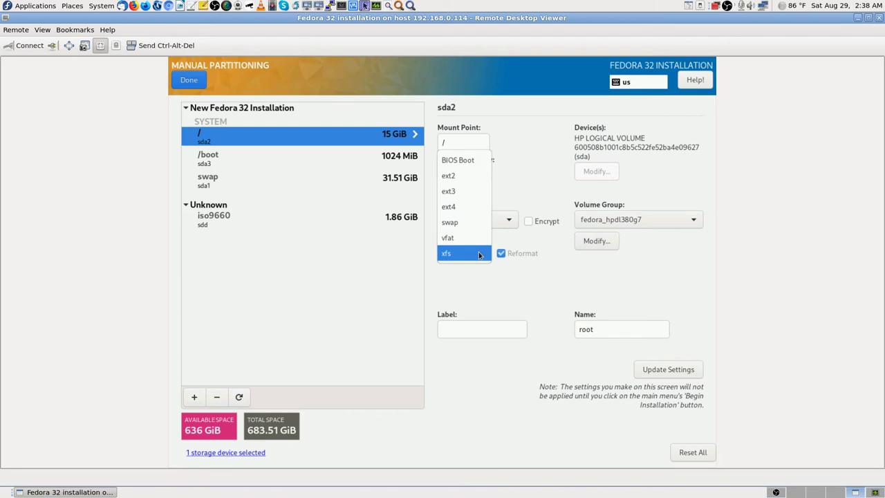
pyautogui.click(463, 206)
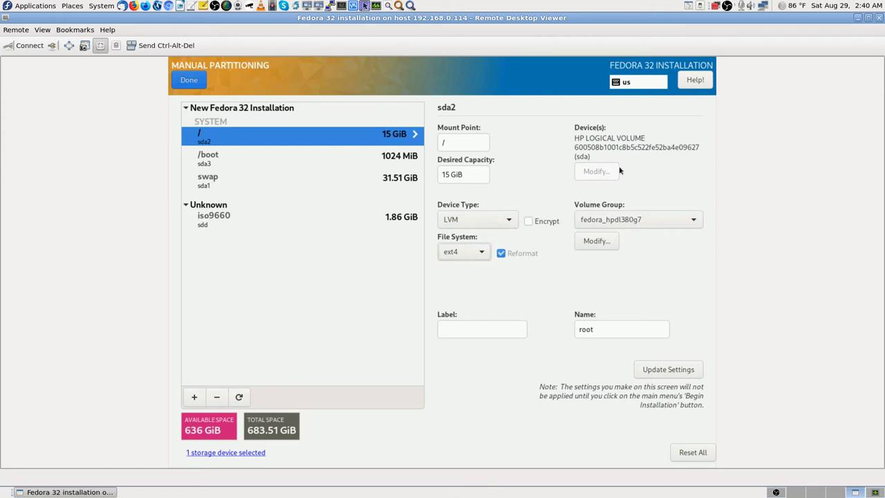
pyautogui.click(463, 178)
pyautogui.click(597, 241)
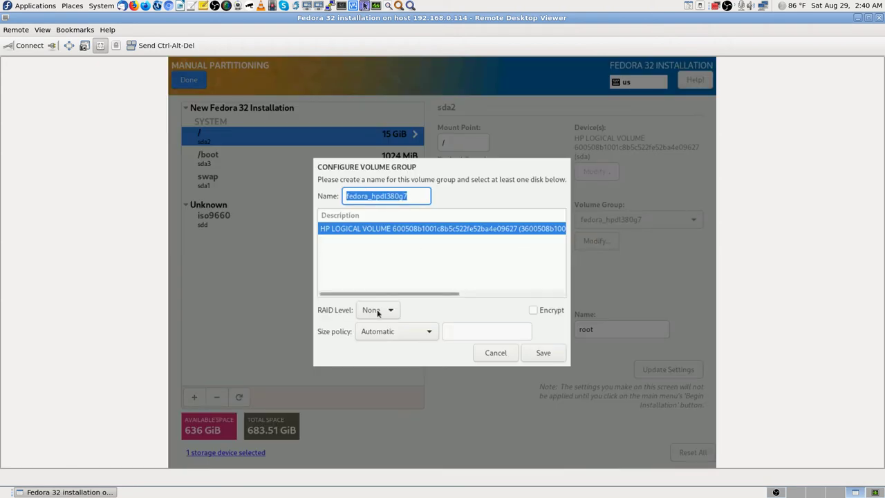
pyautogui.click(494, 350)
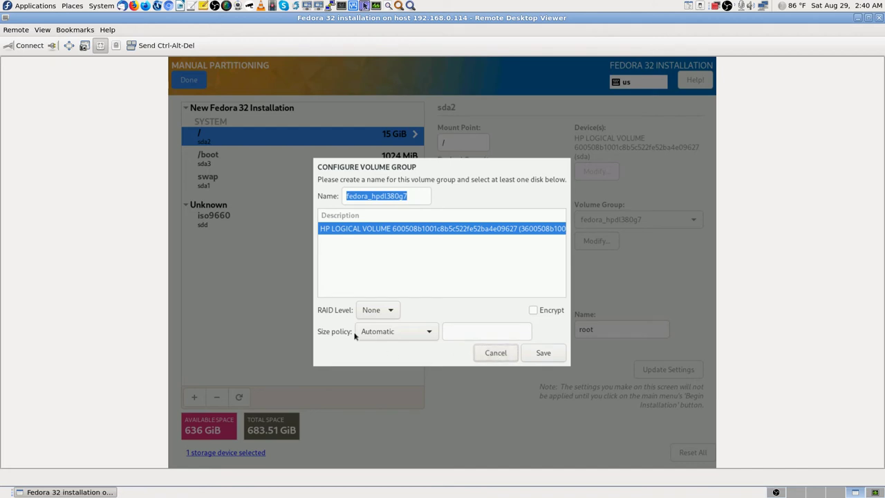
pyautogui.click(500, 353)
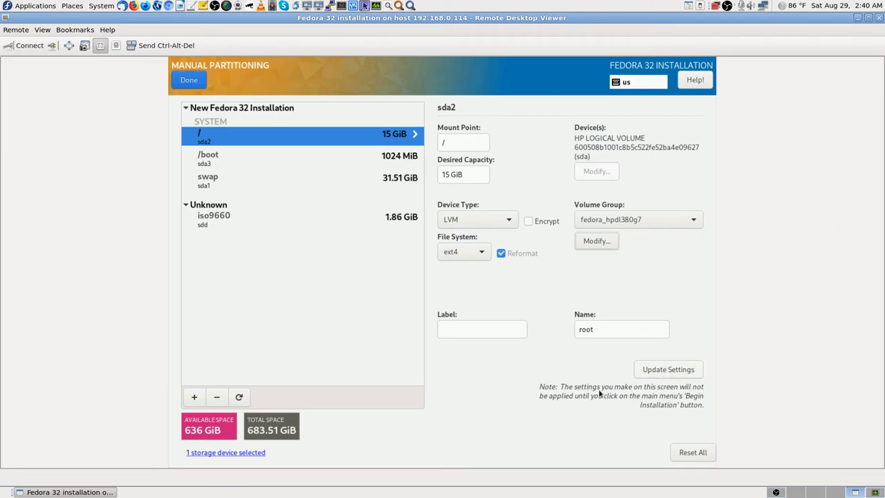
# - Apply the LVM ext4 root settings and change the desired capacity from 15 to 636 GiB
pyautogui.click(676, 373)
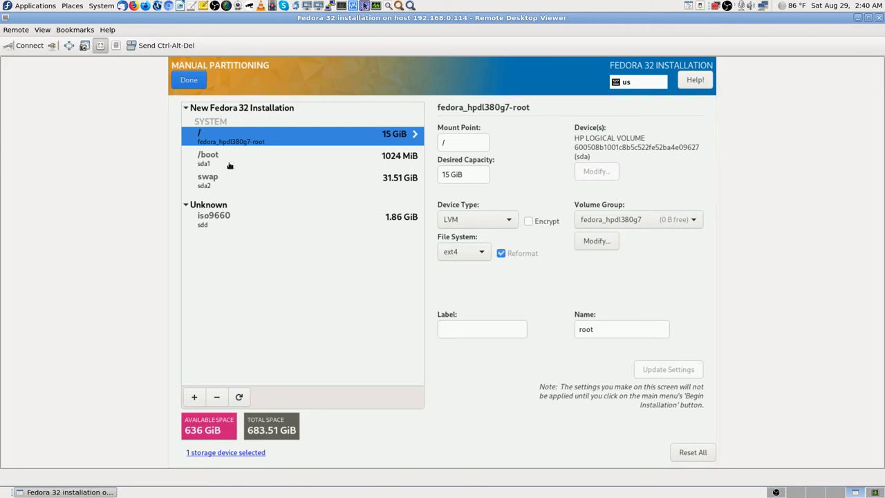
pyautogui.click(472, 176)
pyautogui.press('Left')
pyautogui.press('Left')
pyautogui.press('Left')
pyautogui.press('Left')
pyautogui.press('BackSpace')
pyautogui.press('BackSpace')
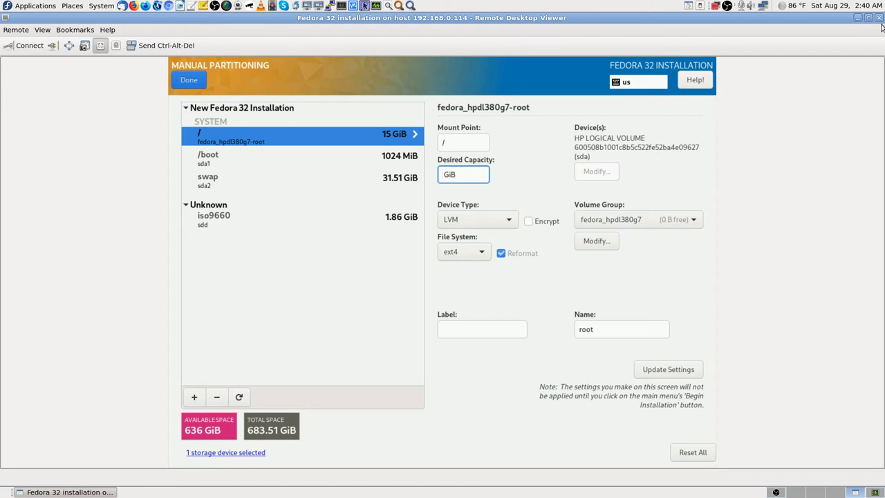
pyautogui.write('636')
# - Update settings so / becomes a 636 GiB ext4 LVM volume beside /boot and swap
pyautogui.click(645, 370)
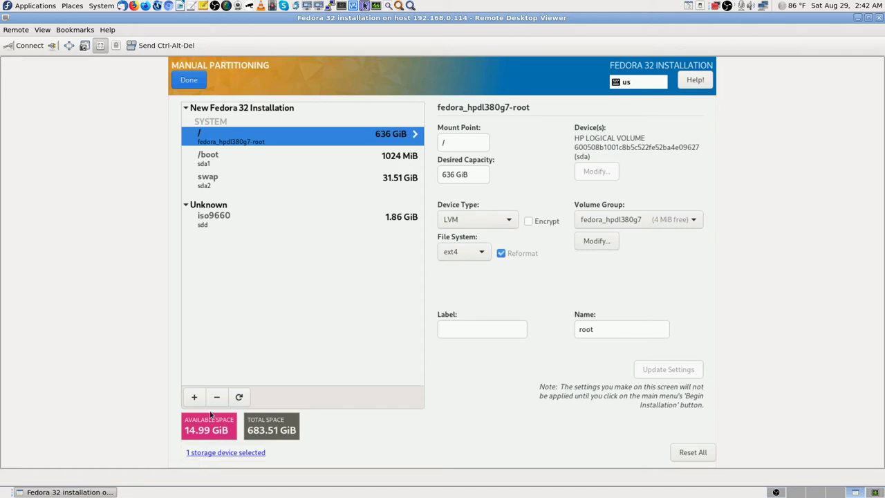
# - Change the / volume's desired capacity from 636 GiB to 651 GiB
pyautogui.click(455, 176)
pyautogui.press('BackSpace')
pyautogui.press('BackSpace')
pyautogui.write('51')
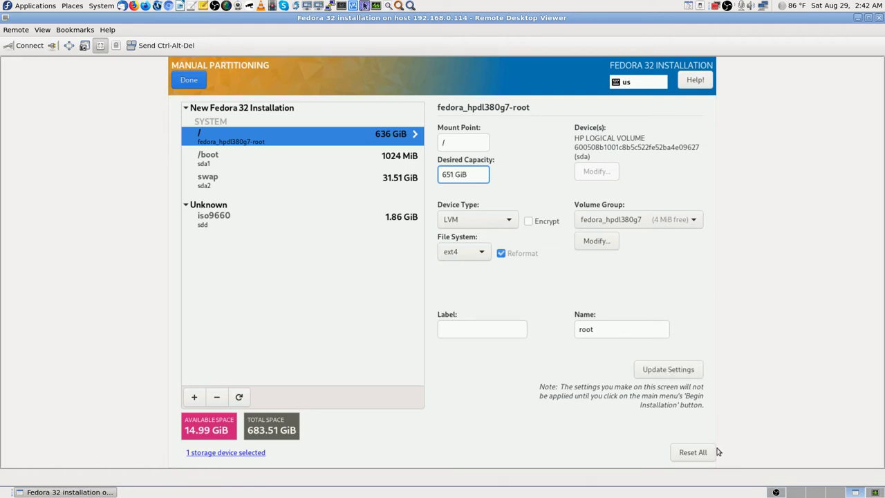
pyautogui.click(680, 369)
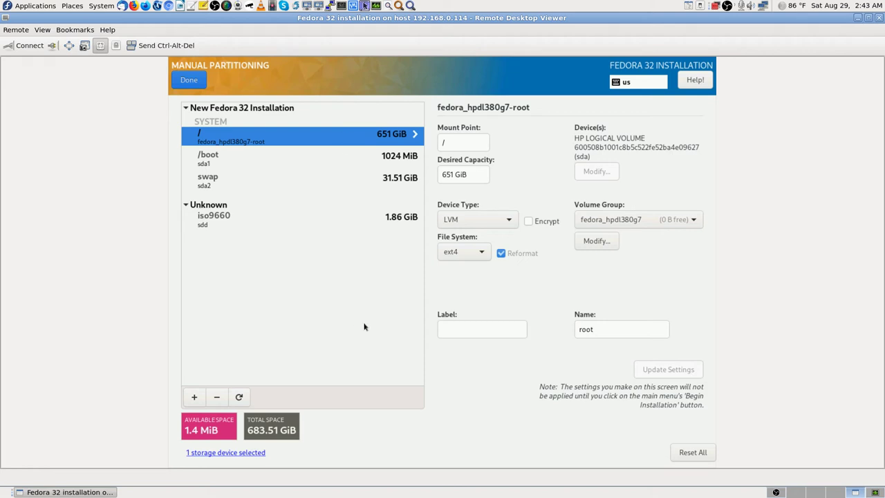
pyautogui.click(195, 397)
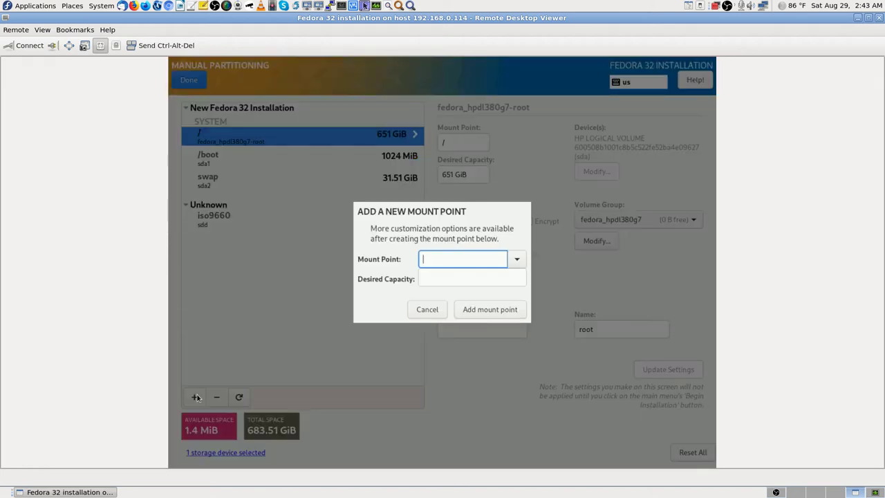
pyautogui.click(516, 260)
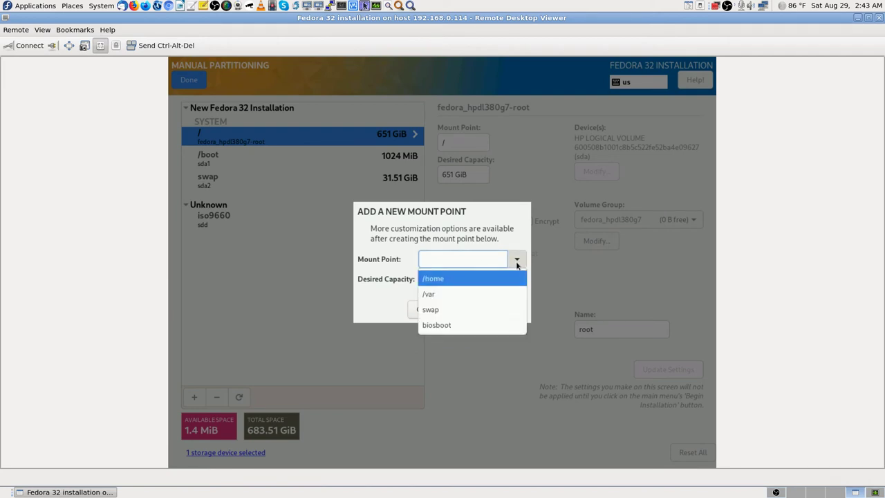
pyautogui.click(467, 261)
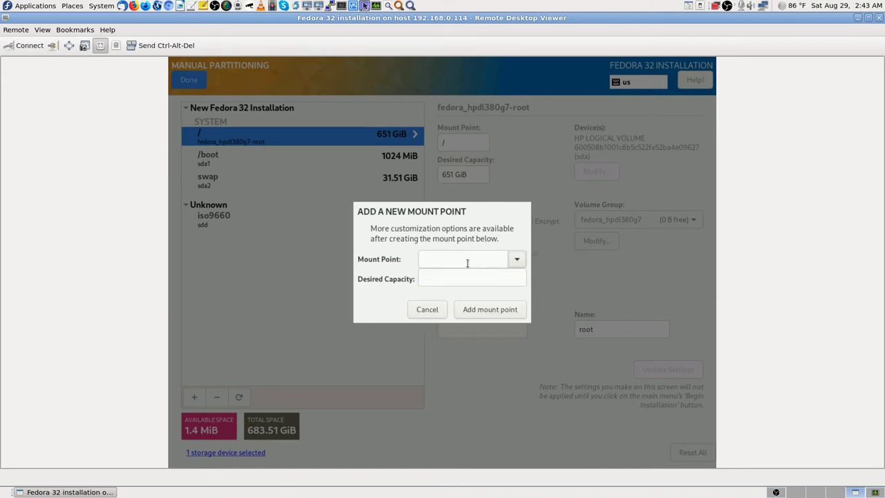
pyautogui.click(434, 310)
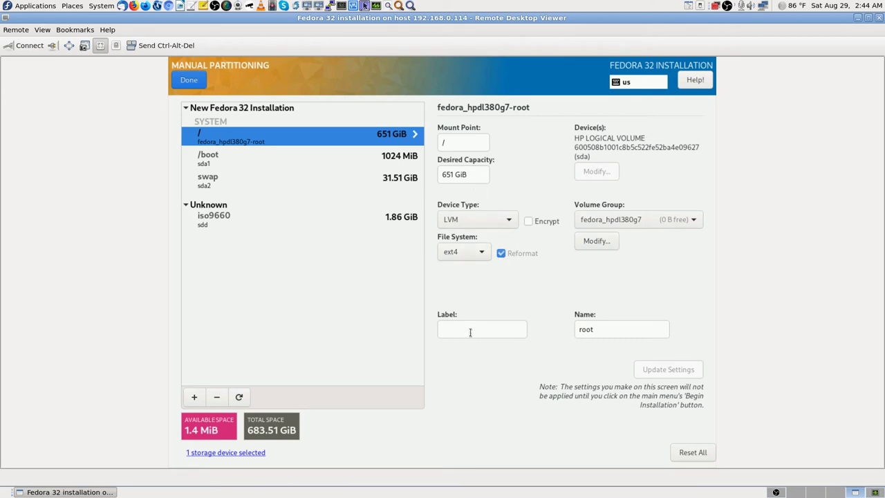
# - Rename the root logical volume to lvm so it becomes fedora_hpdl380g7-lvm
pyautogui.click(601, 330)
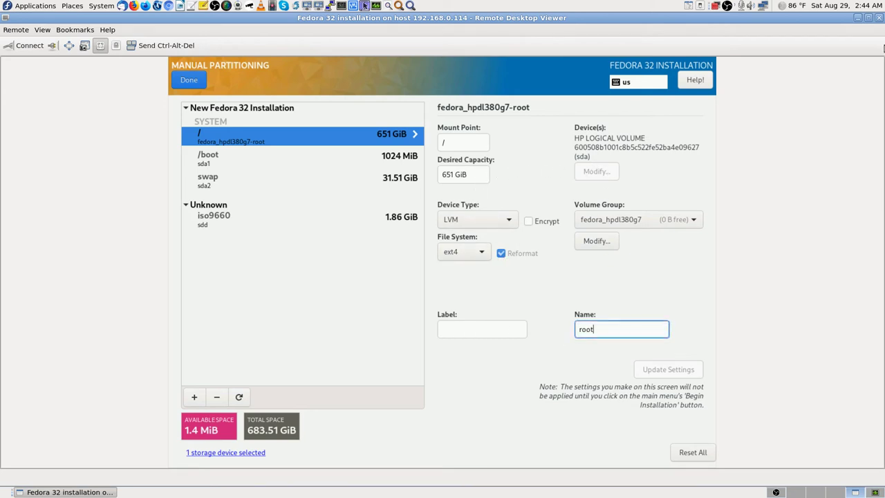
pyautogui.press('BackSpace')
pyautogui.press('BackSpace')
pyautogui.press('BackSpace')
pyautogui.press('BackSpace')
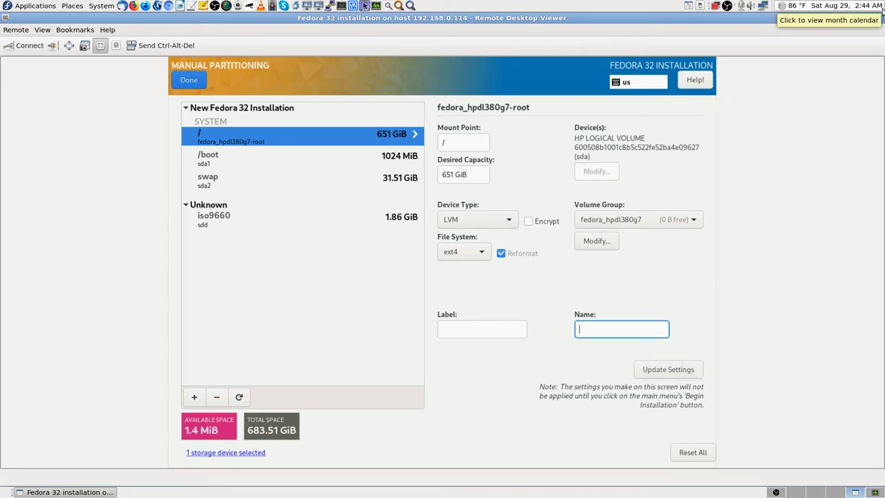
pyautogui.write('root')
pyautogui.press('BackSpace')
pyautogui.press('BackSpace')
pyautogui.press('BackSpace')
pyautogui.press('BackSpace')
pyautogui.write('lvm')
pyautogui.click(658, 370)
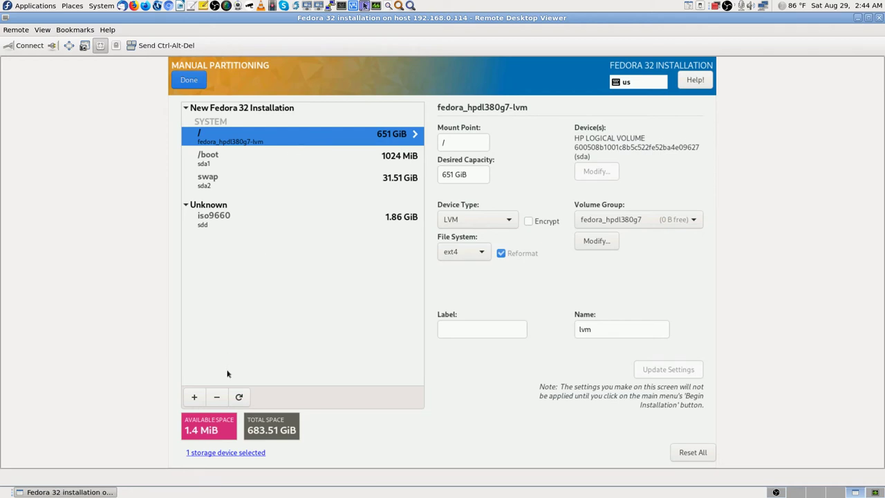
# - Start a new mount point, browse the suggested mount points, then cancel without adding one
pyautogui.click(193, 396)
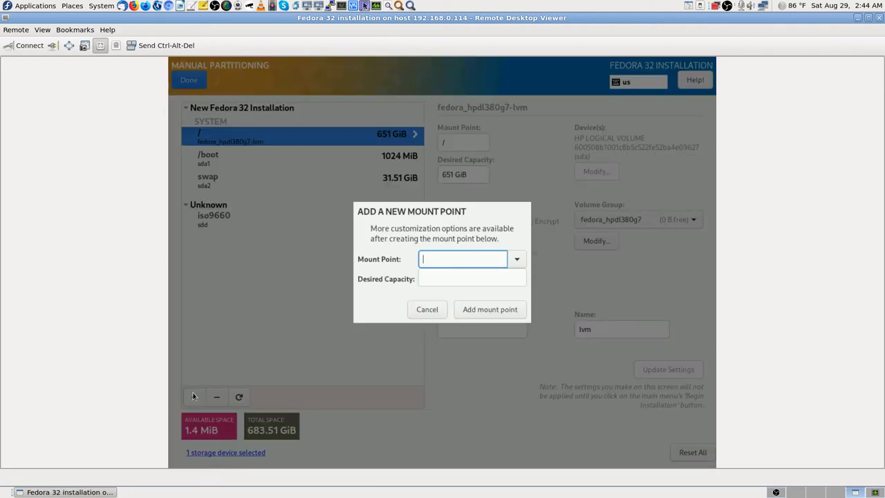
pyautogui.click(517, 260)
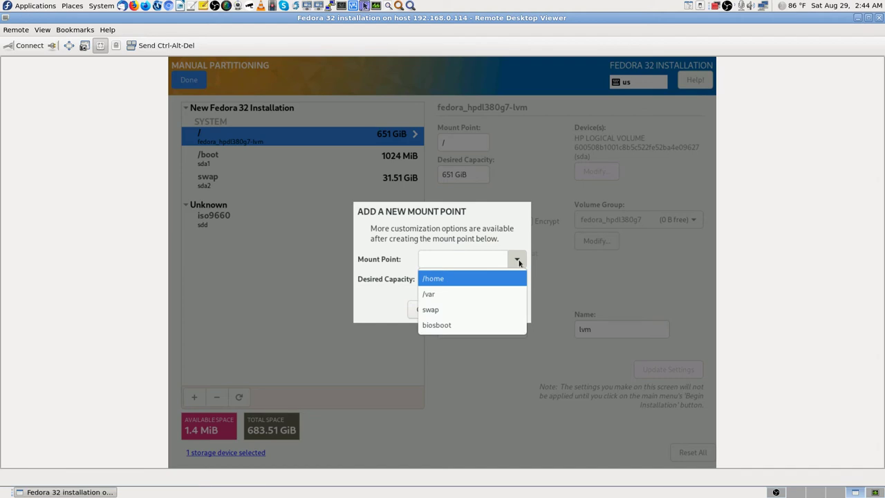
pyautogui.click(434, 261)
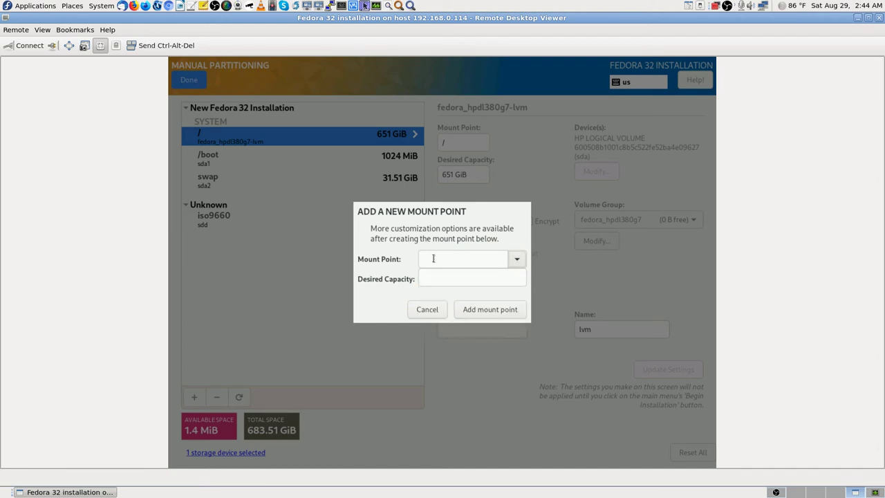
pyautogui.click(518, 259)
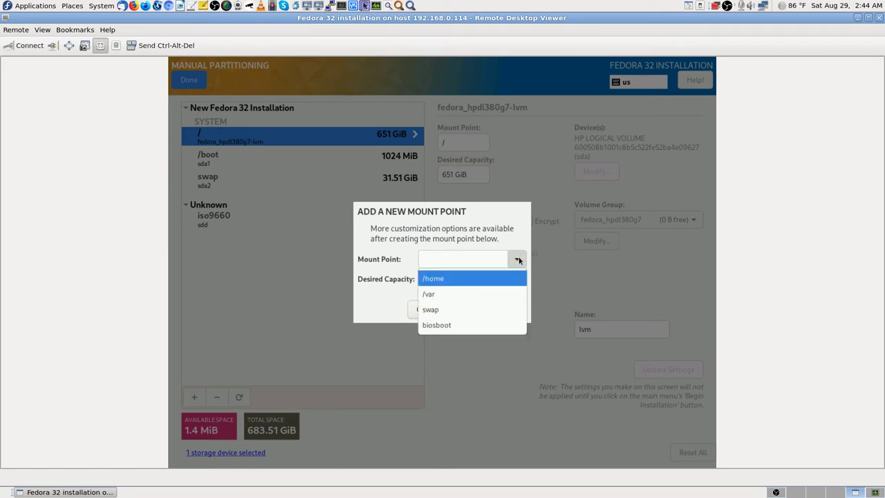
pyautogui.click(518, 259)
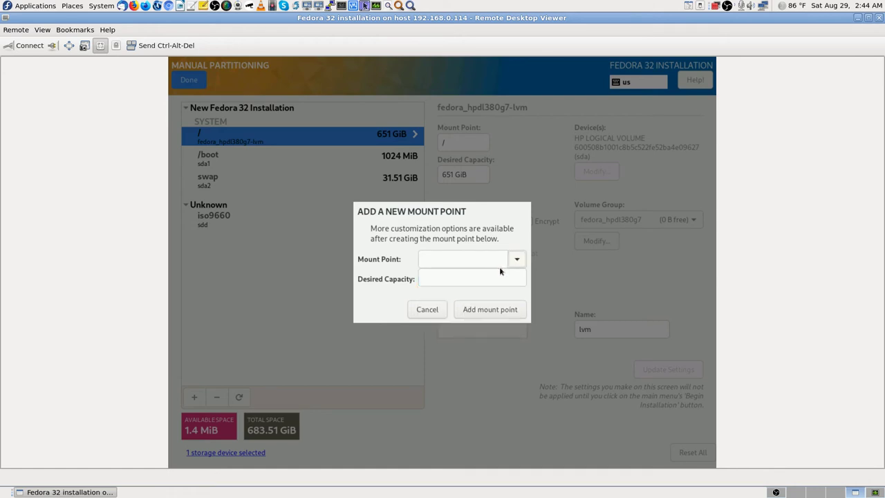
pyautogui.click(425, 310)
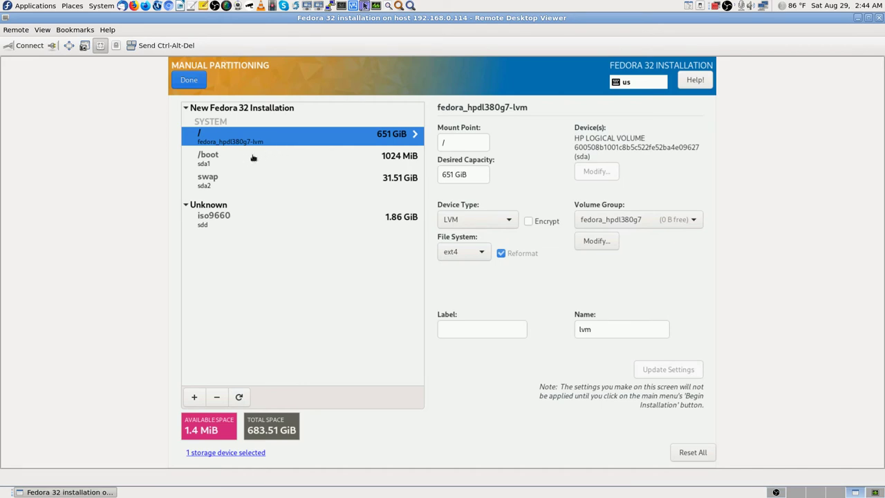
# - Review the /boot, swap and root settings, keep root as ext4, and begin a new mount point
pyautogui.click(215, 157)
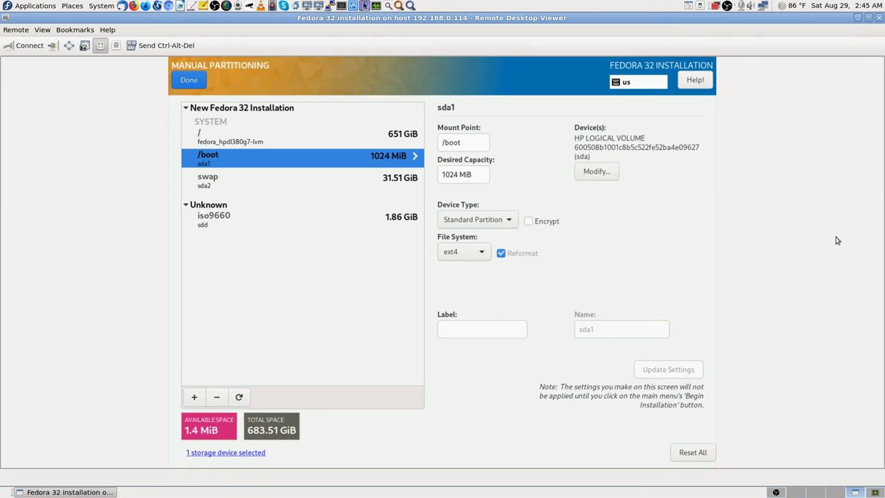
pyautogui.click(205, 186)
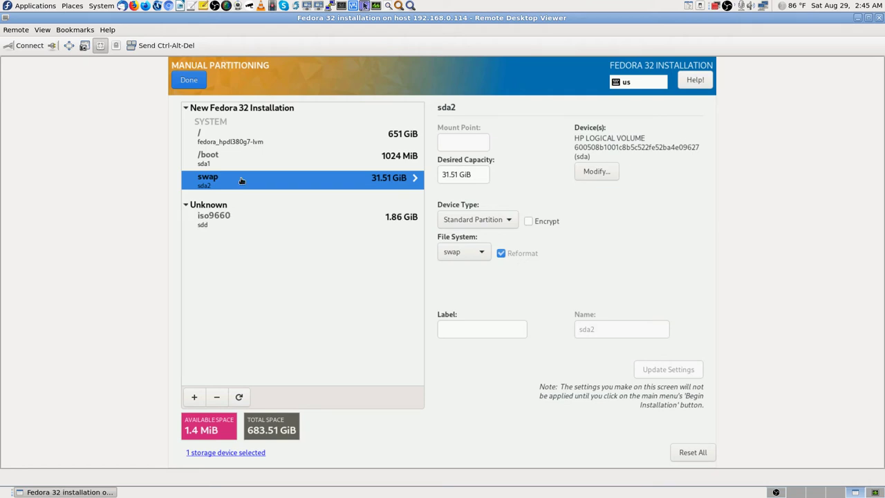
pyautogui.click(227, 156)
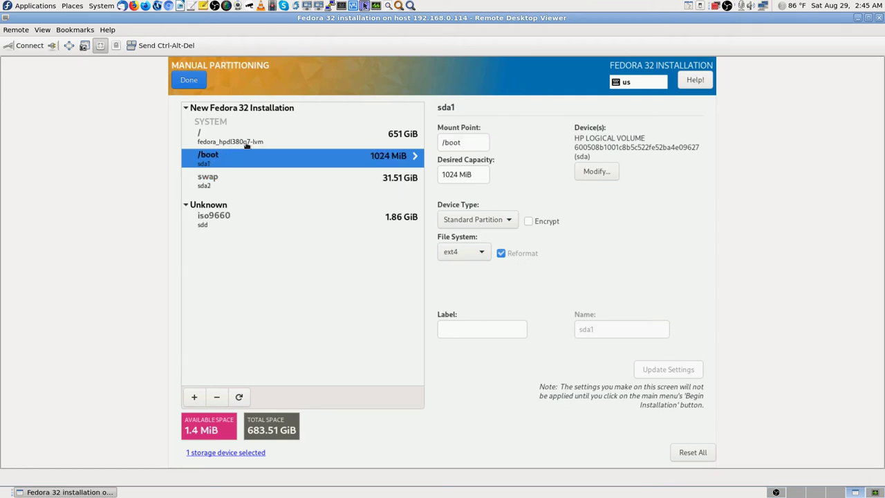
pyautogui.click(247, 143)
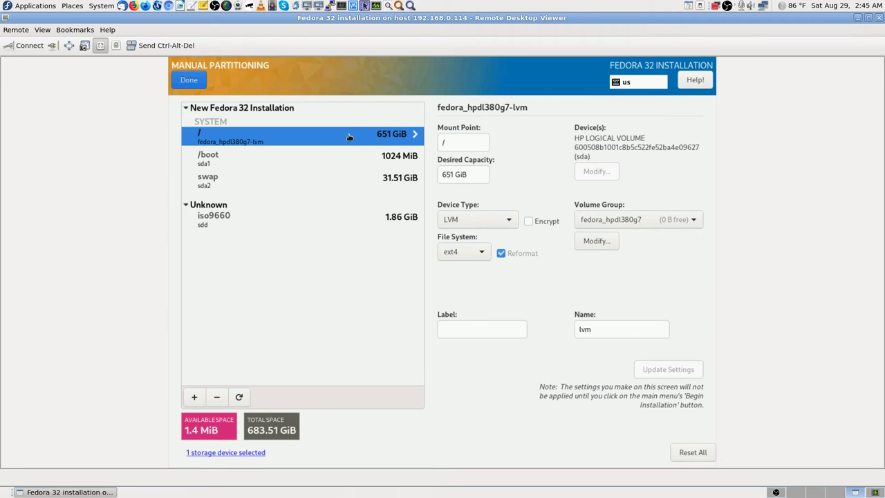
pyautogui.click(481, 254)
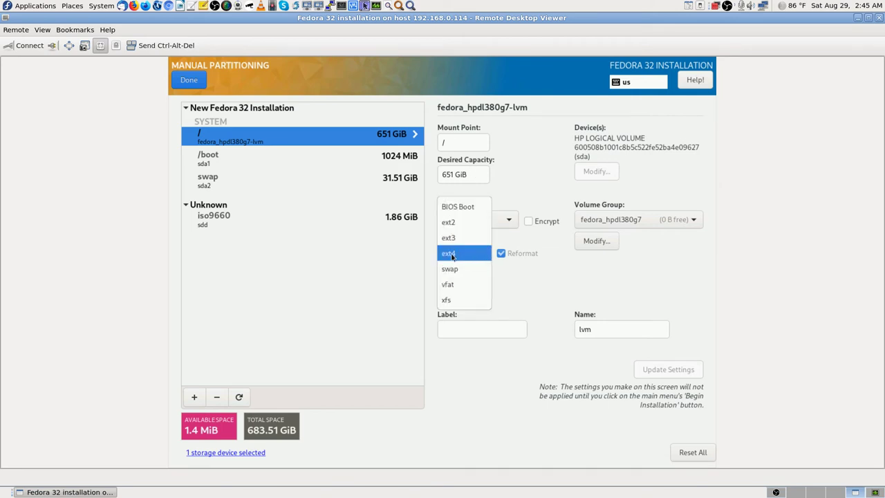
pyautogui.click(450, 254)
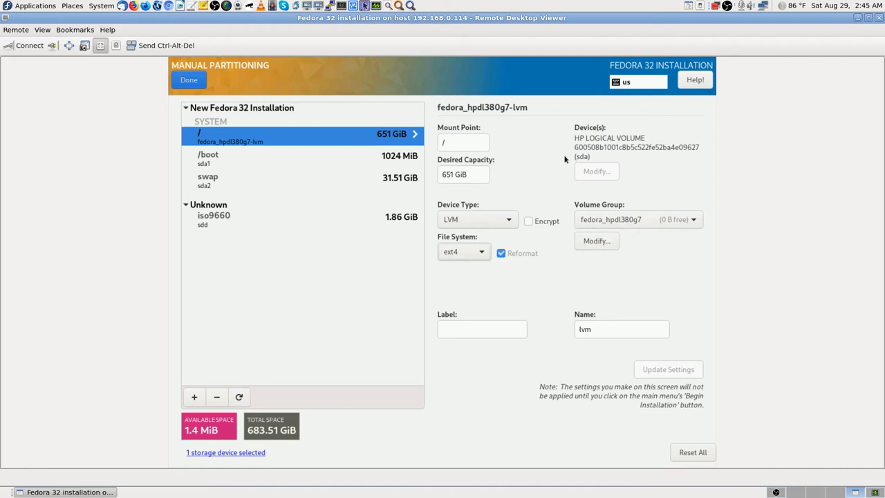
pyautogui.click(194, 397)
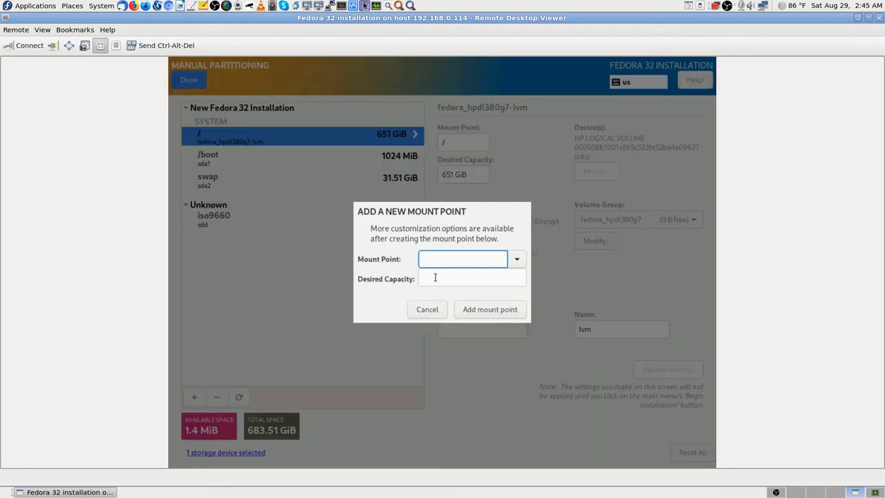
# - Choose /home as the new mount point, leaving the desired capacity empty
pyautogui.click(515, 261)
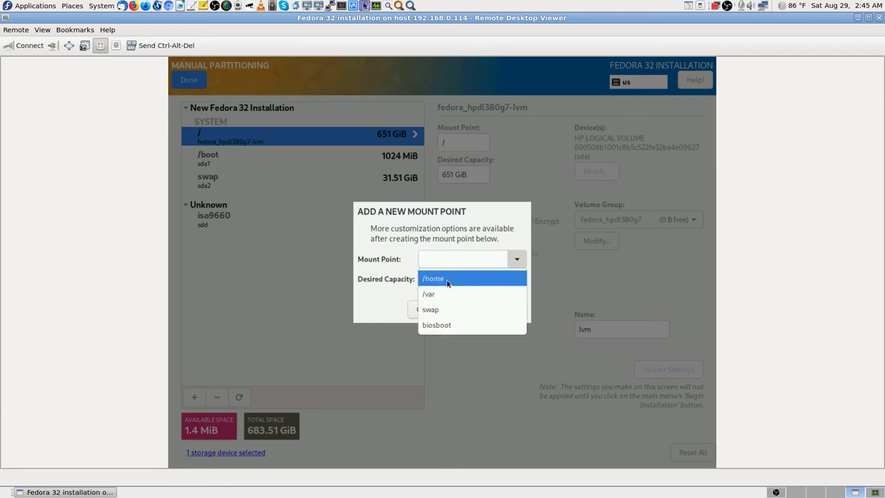
pyautogui.click(447, 280)
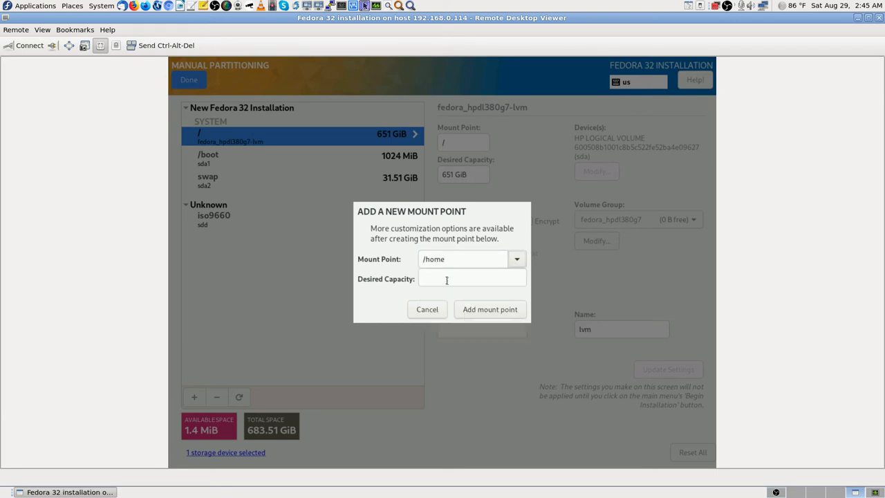
pyautogui.click(446, 279)
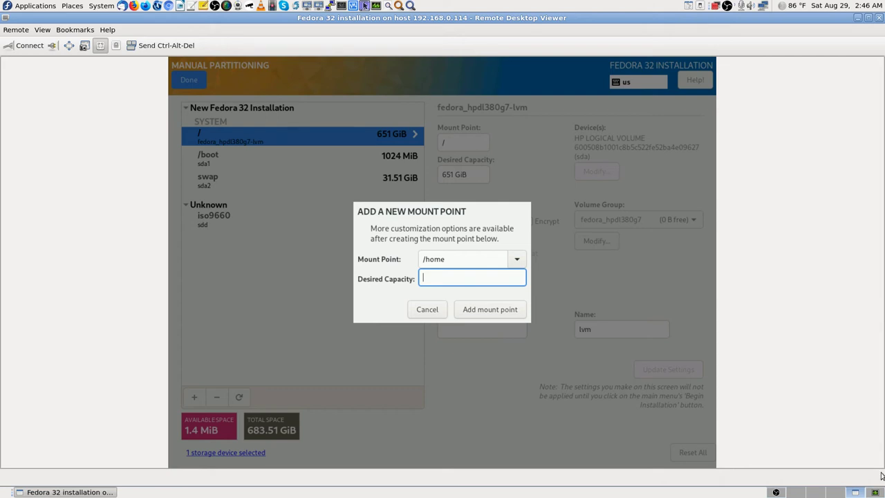
# - From the desktop, launch GParted via Application Finder and authenticate with the root password
pyautogui.click(815, 493)
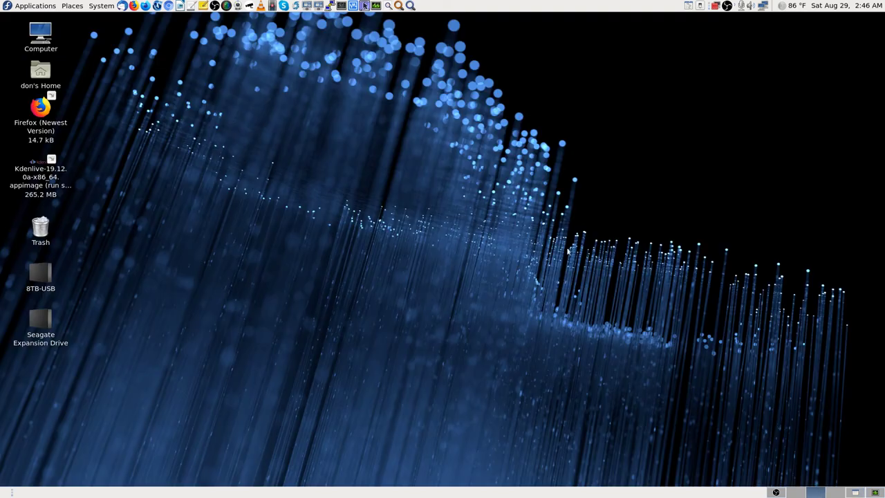
pyautogui.click(410, 6)
pyautogui.write('g')
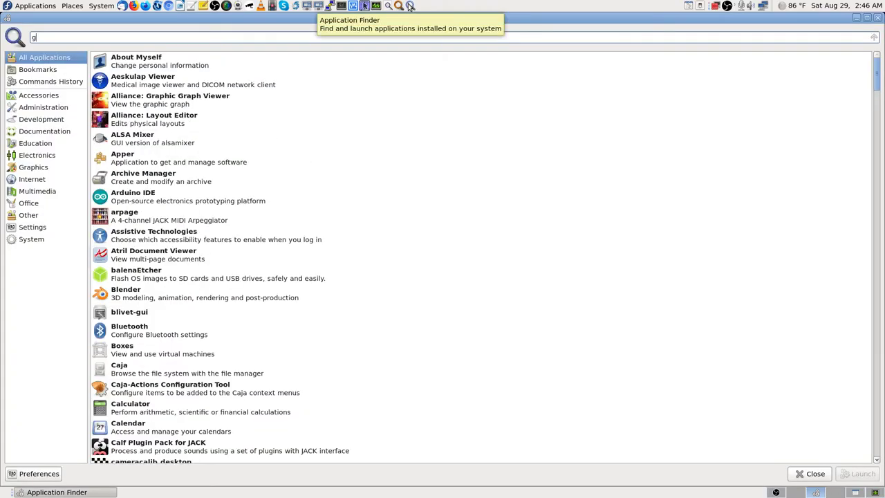
pyautogui.write('parte')
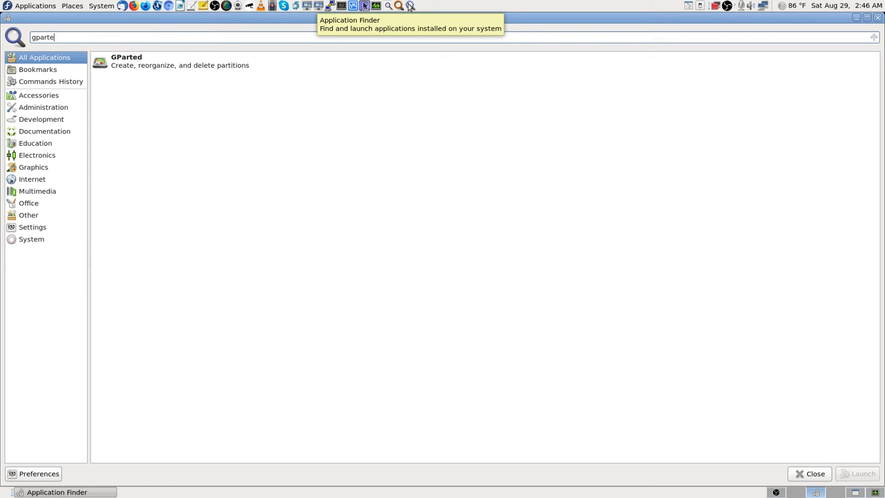
pyautogui.press('Return')
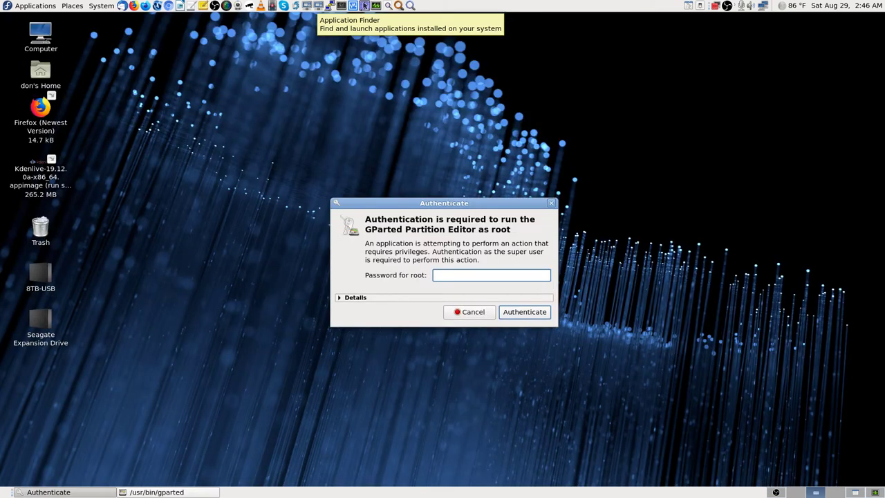
pyautogui.write('*****')
pyautogui.press('BackSpace')
pyautogui.press('BackSpace')
pyautogui.press('BackSpace')
pyautogui.press('BackSpace')
pyautogui.press('BackSpace')
pyautogui.write('****')
pyautogui.write('***')
pyautogui.press('Return')
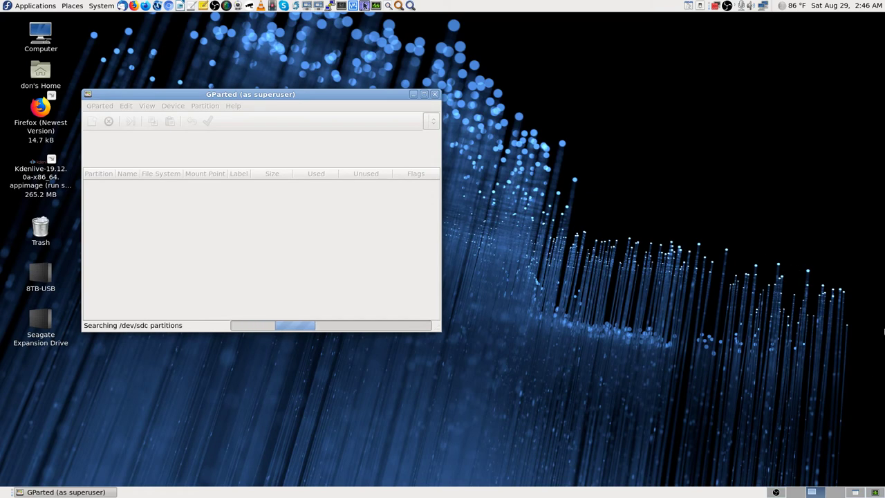
# - Inspect /dev/sda's boot and LVM partitions in maximized GParted, then close it
pyautogui.click(424, 94)
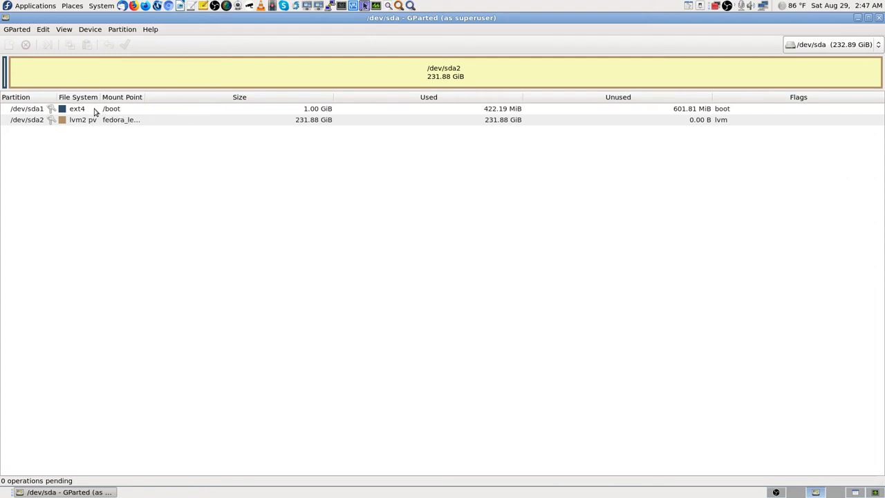
pyautogui.click(96, 111)
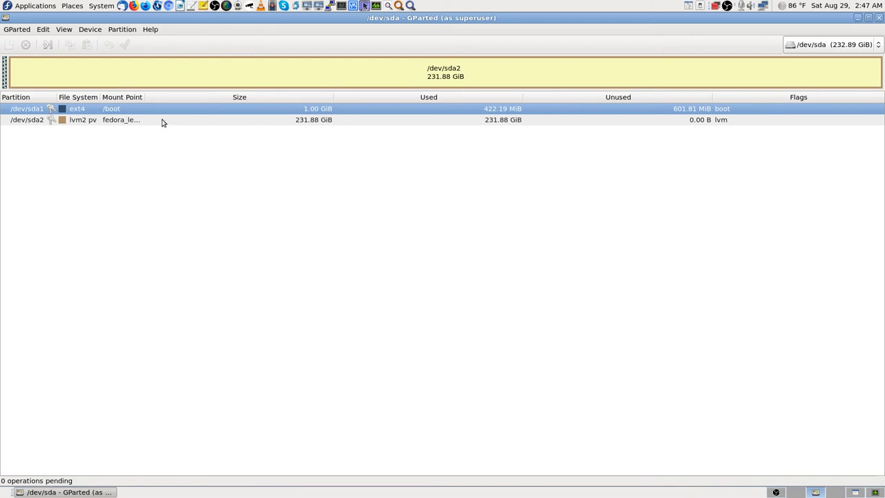
pyautogui.click(140, 122)
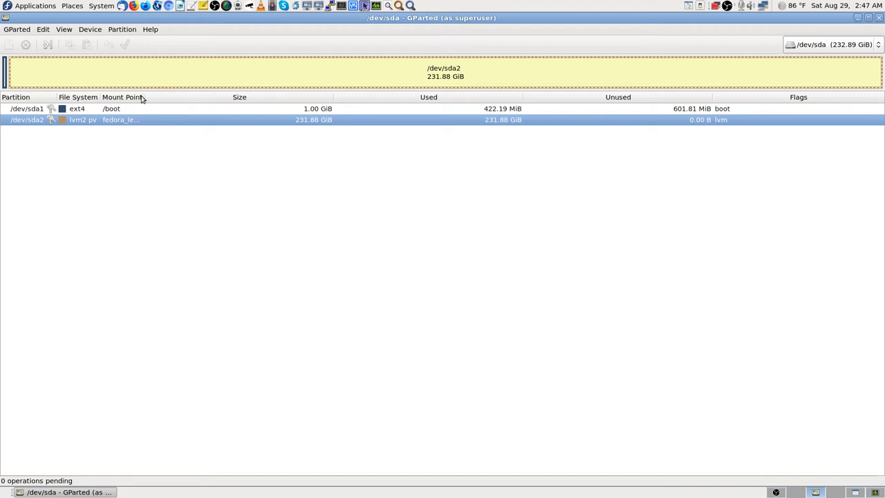
pyautogui.moveTo(146, 97); pyautogui.dragTo(183, 97)
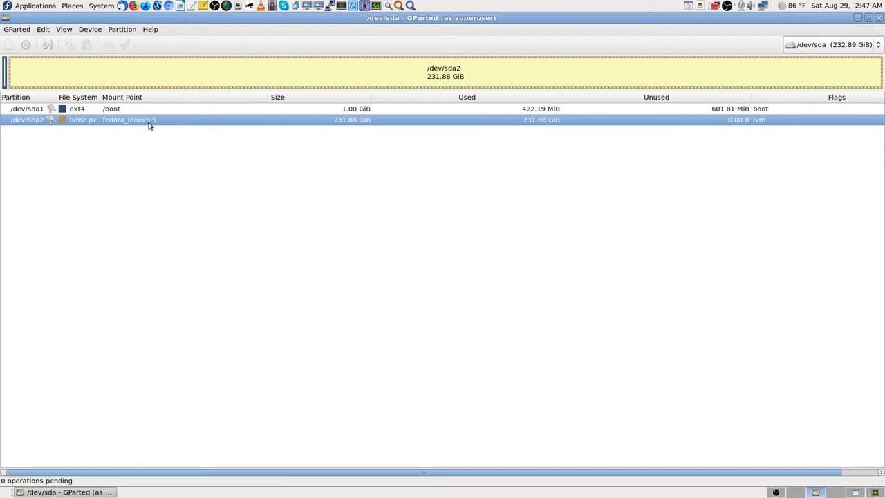
pyautogui.click(855, 45)
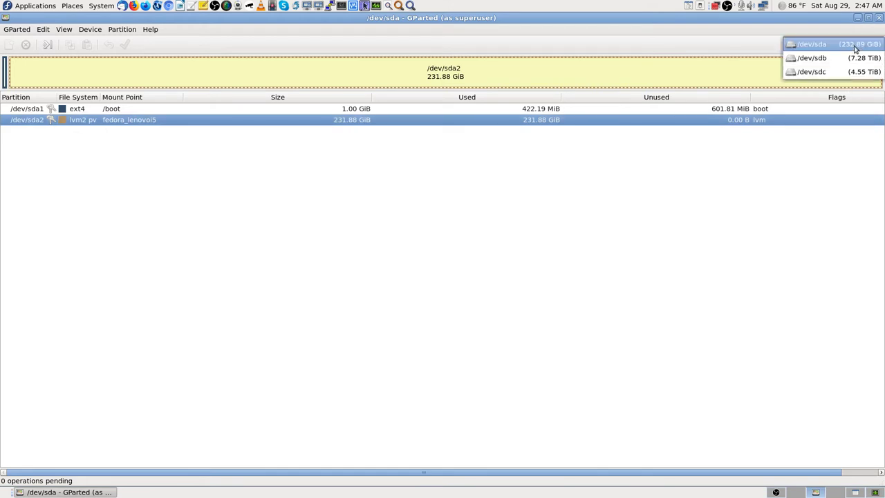
pyautogui.click(854, 47)
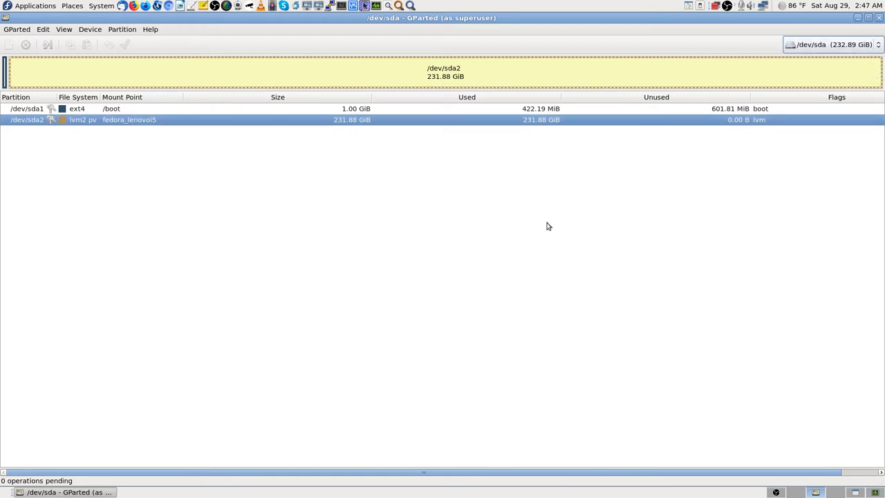
pyautogui.click(878, 17)
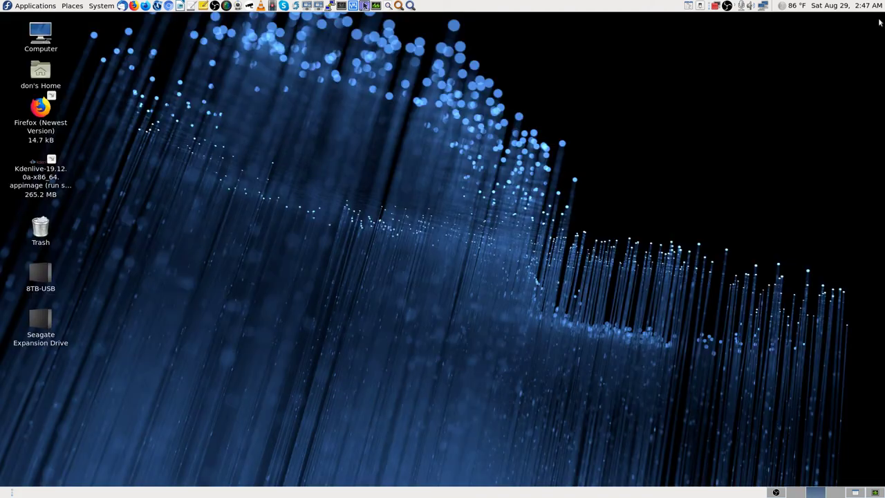
# - Launch blivet-gui by searching 'bliv' in Application Finder and authenticate with the root password
pyautogui.click(410, 6)
pyautogui.write('b')
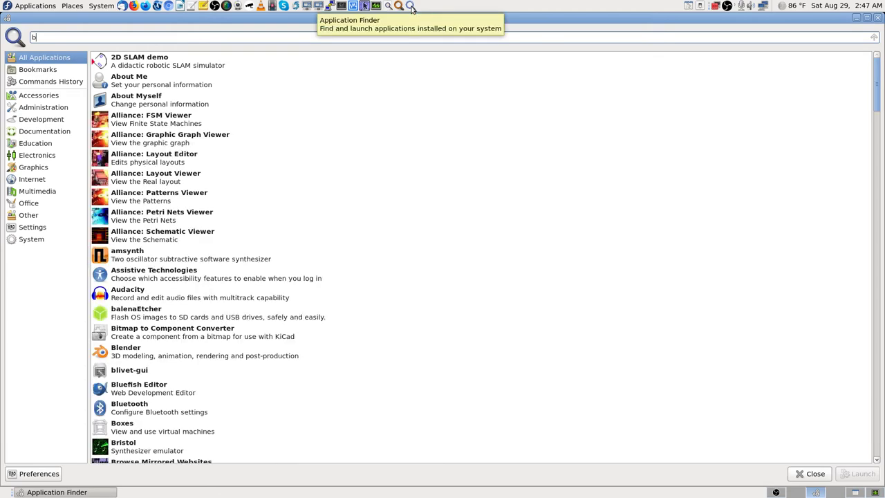
pyautogui.write('liv')
pyautogui.press('Return')
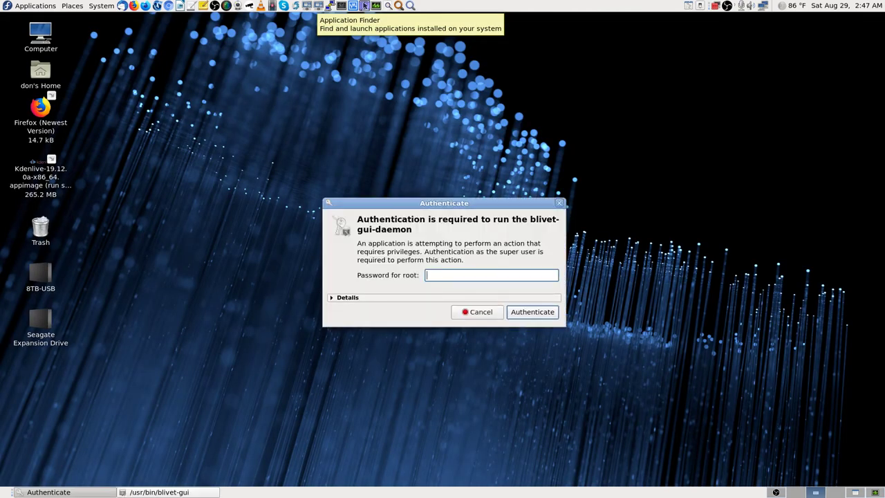
pyautogui.write('••••••••••••')
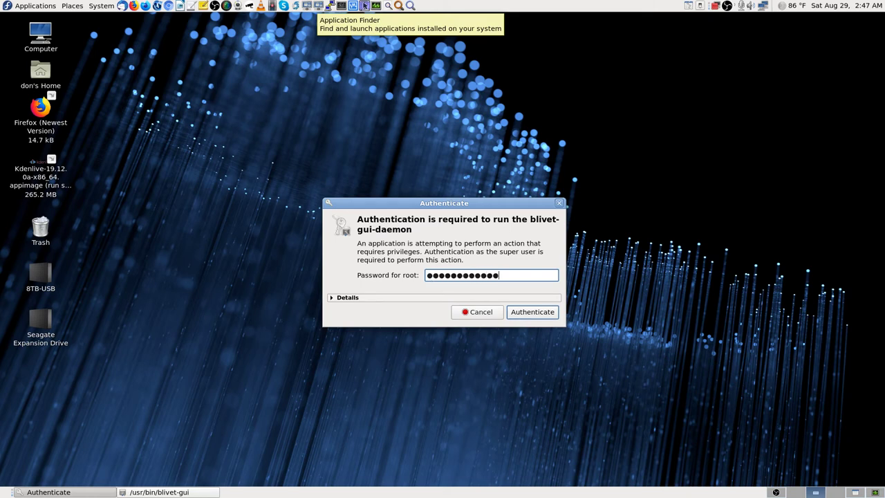
pyautogui.press('Return')
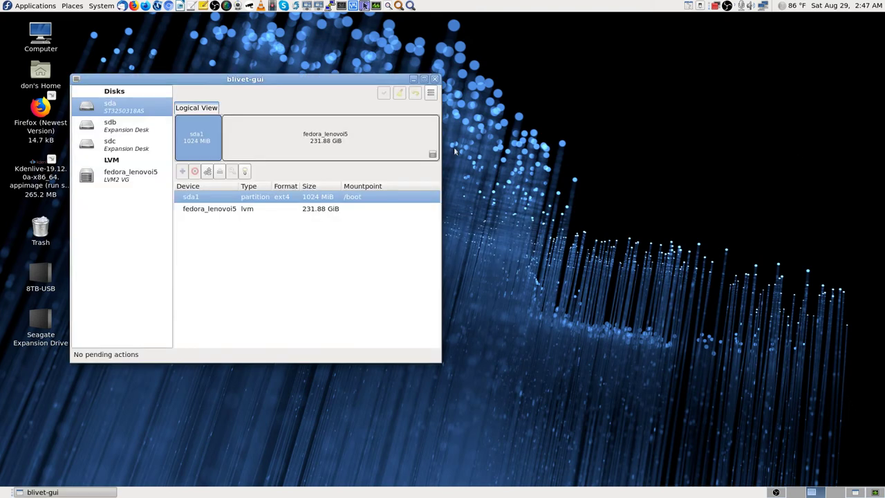
# - View fedora_lenovoi5's logical volumes in blivet-gui, then cancel the installer's new mount point
pyautogui.click(423, 79)
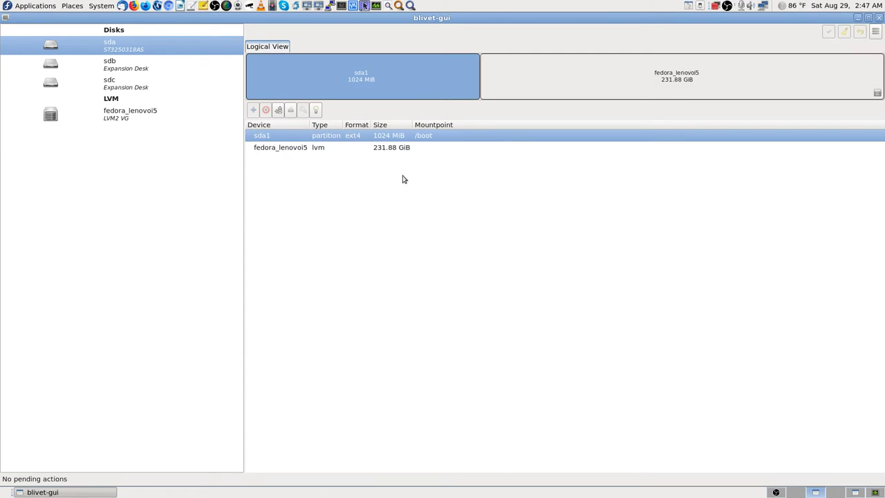
pyautogui.click(611, 80)
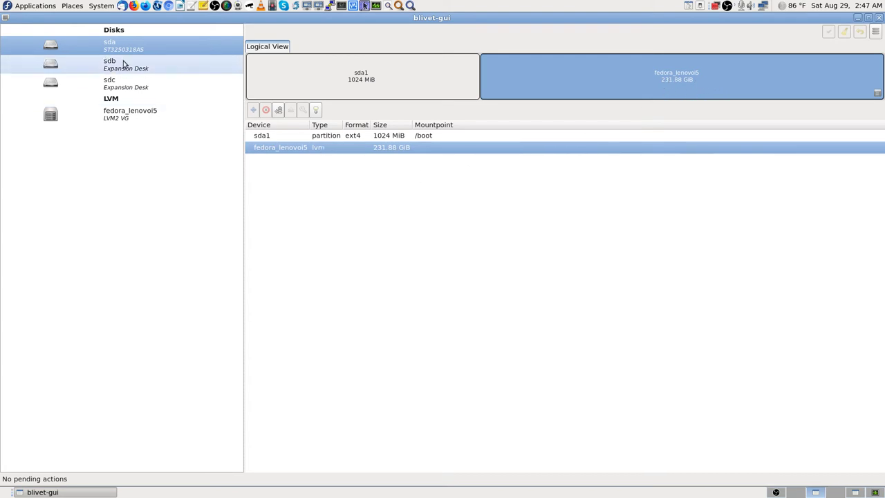
pyautogui.click(106, 111)
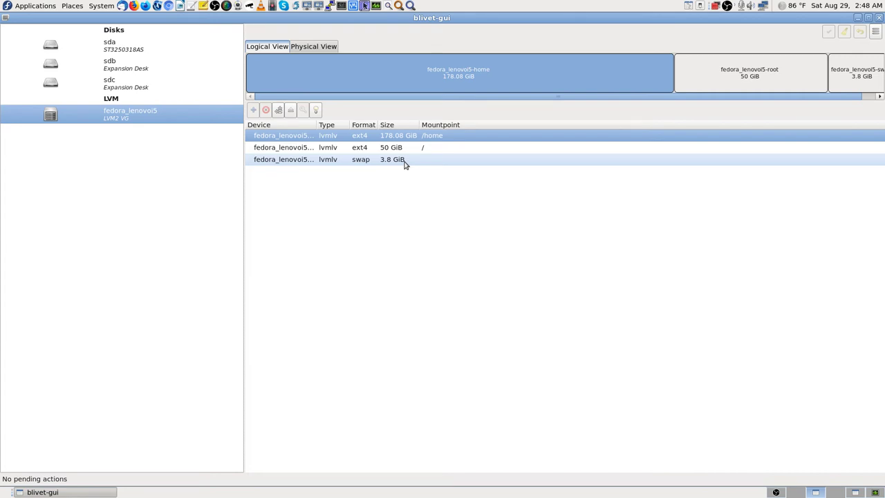
pyautogui.click(854, 492)
pyautogui.click(426, 309)
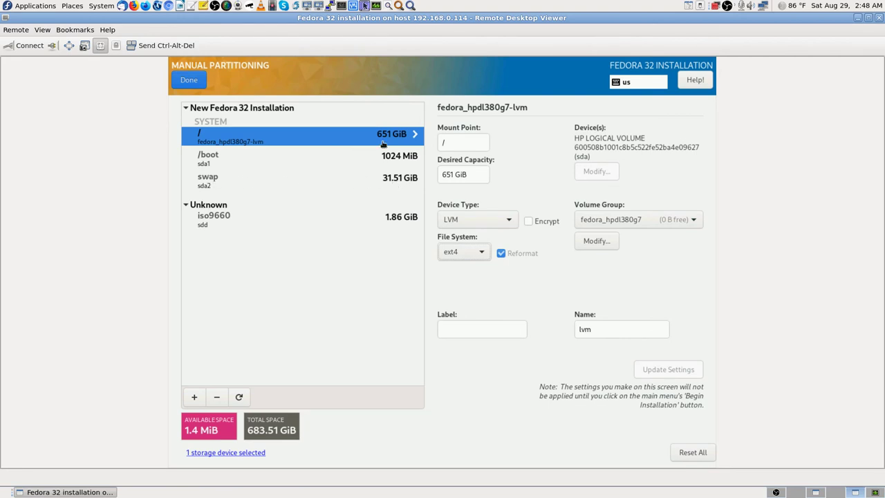
pyautogui.click(819, 493)
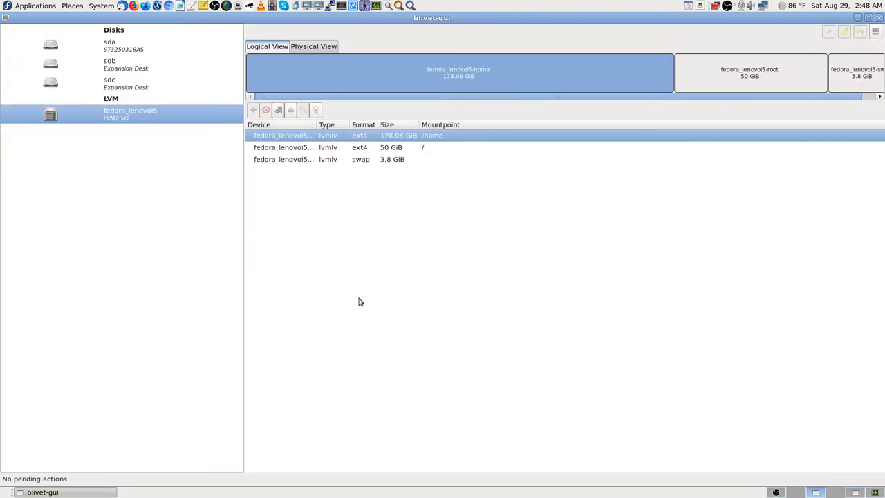
pyautogui.click(366, 149)
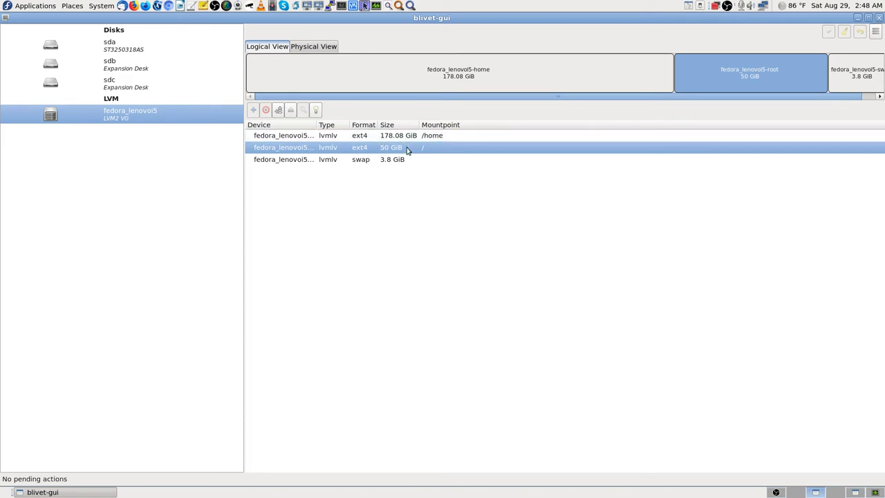
pyautogui.click(406, 138)
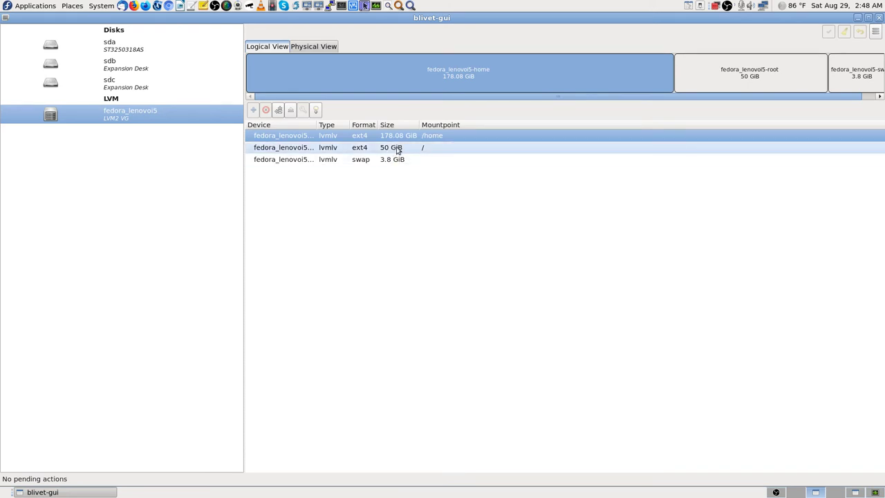
pyautogui.click(396, 150)
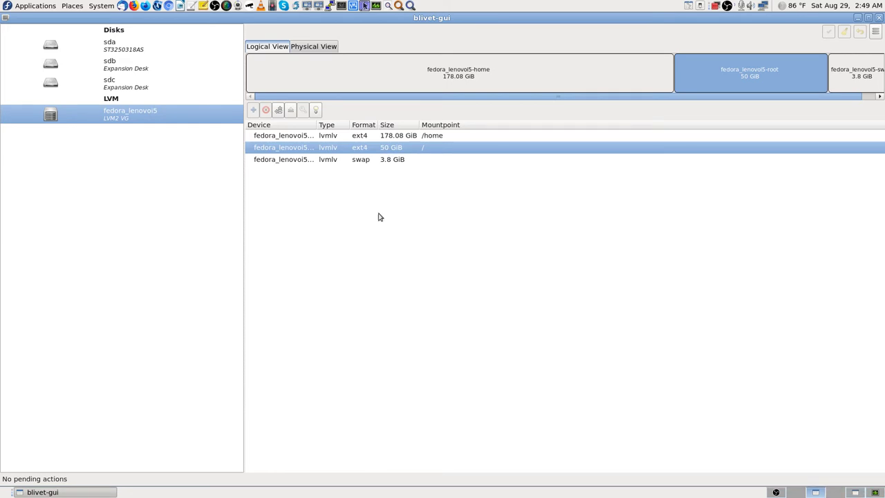
pyautogui.click(405, 161)
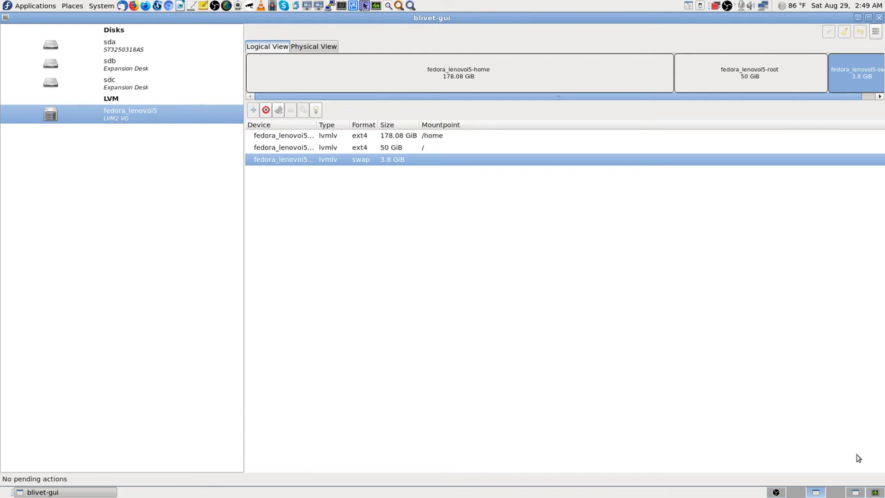
pyautogui.click(855, 490)
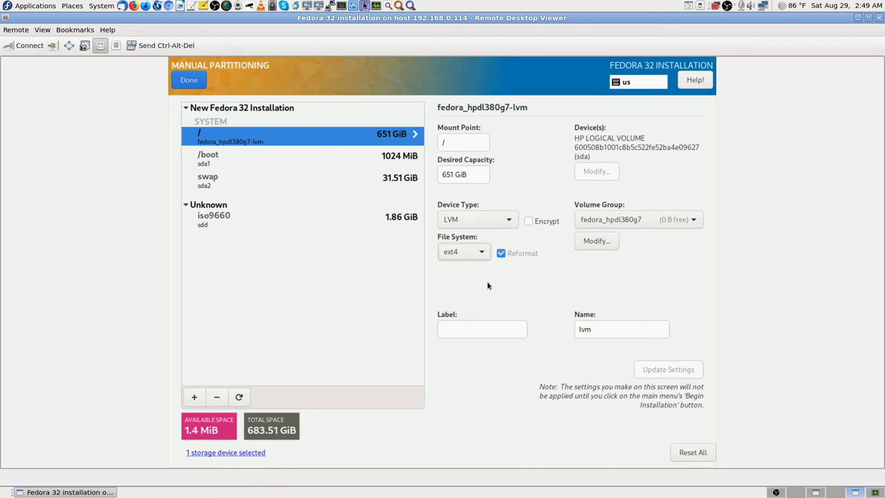
# - Focus the root volume's mount point field, then switch back to the blivet-gui workspace
pyautogui.click(453, 142)
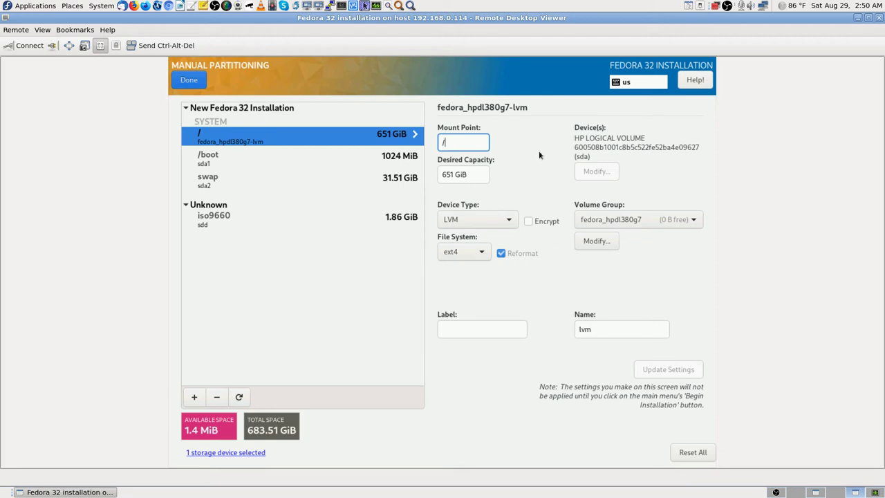
pyautogui.click(817, 492)
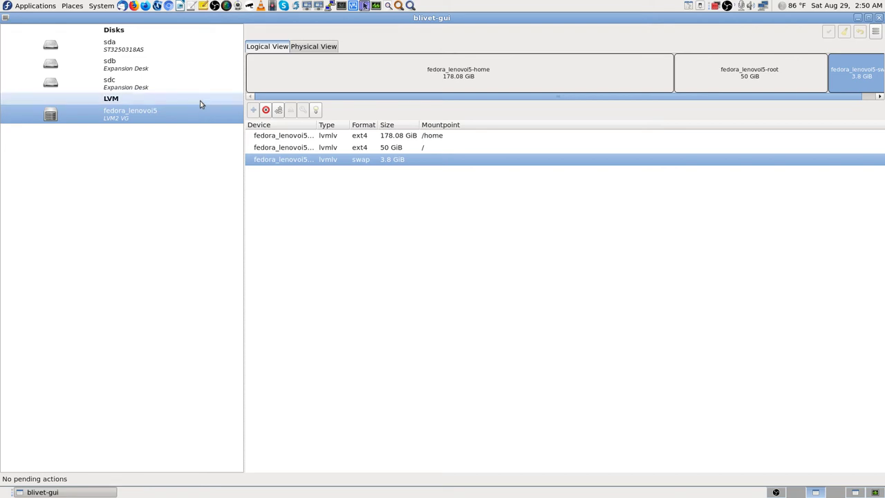
# - Compare Logical and Physical views of fedora_lenovoi5, ending on sda2 (231.88 GiB) of sda
pyautogui.click(312, 47)
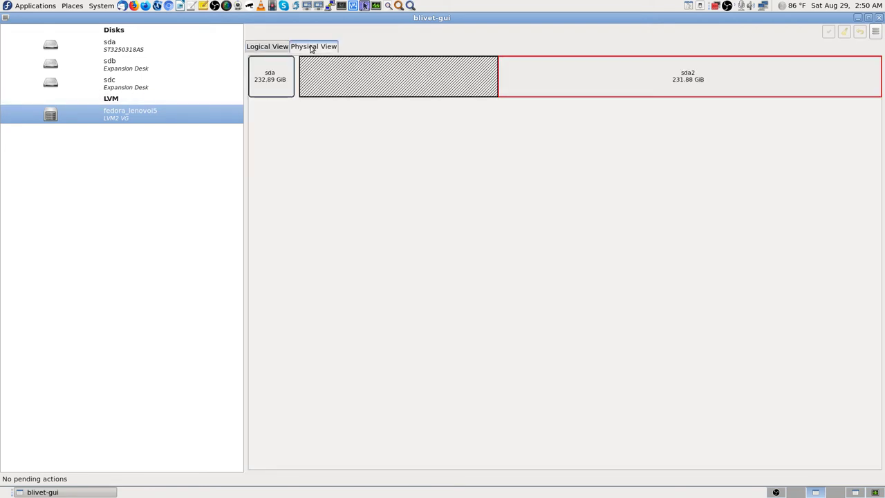
pyautogui.click(263, 48)
pyautogui.click(322, 47)
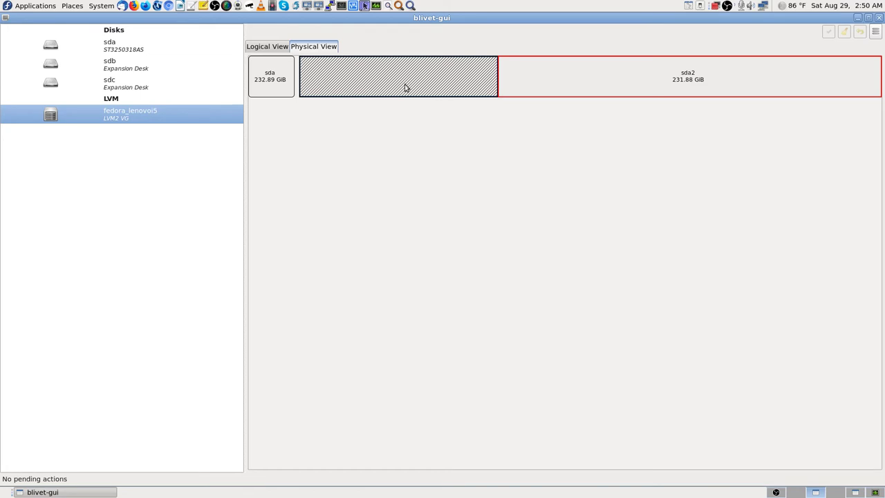
pyautogui.click(272, 47)
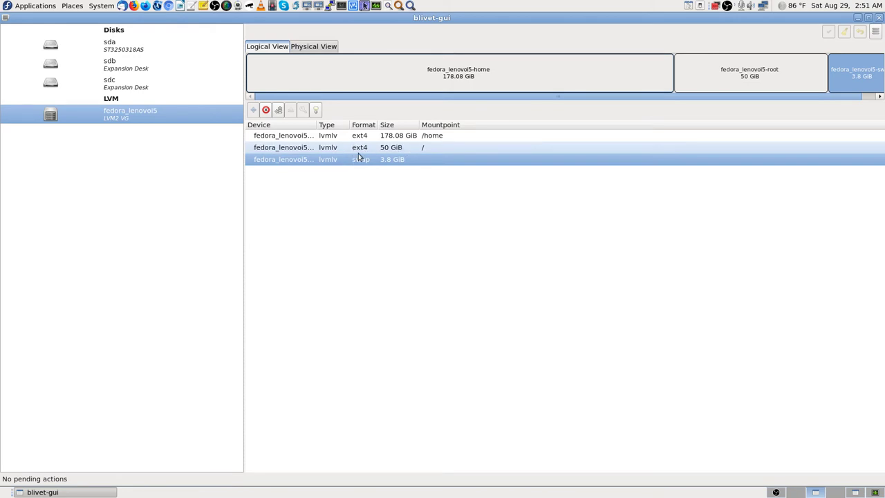
pyautogui.click(392, 148)
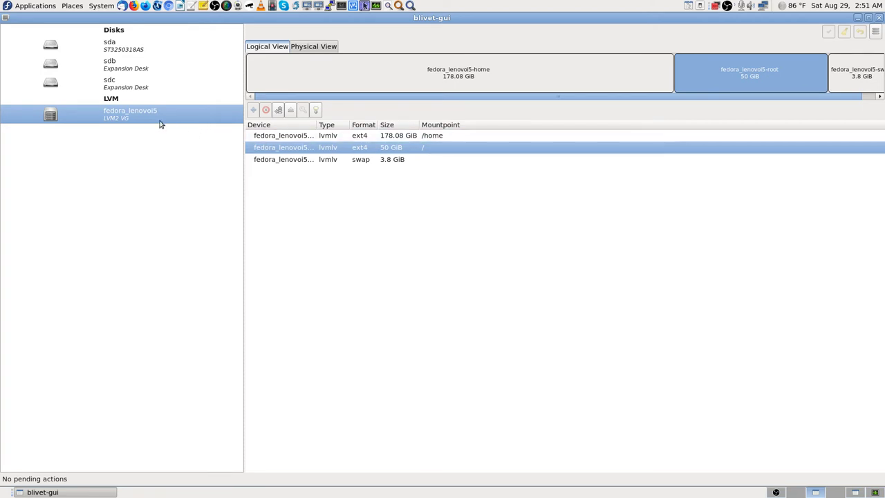
pyautogui.click(394, 159)
pyautogui.press('Up')
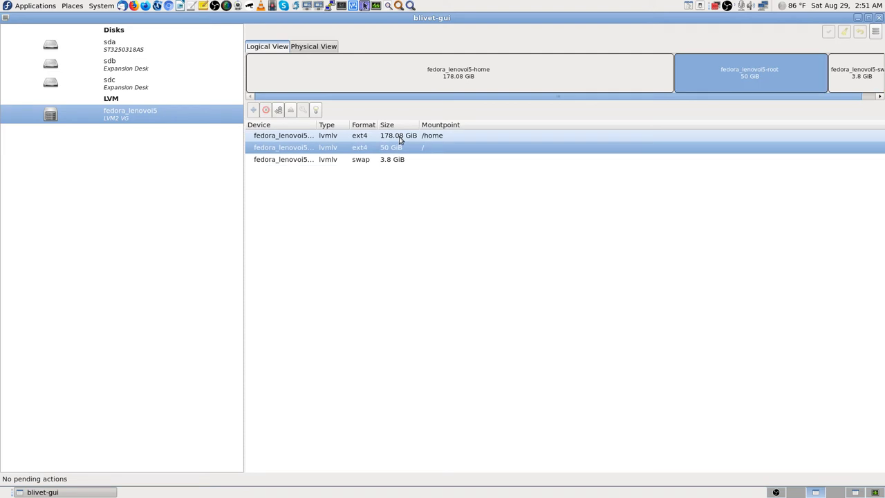
pyautogui.press('Up')
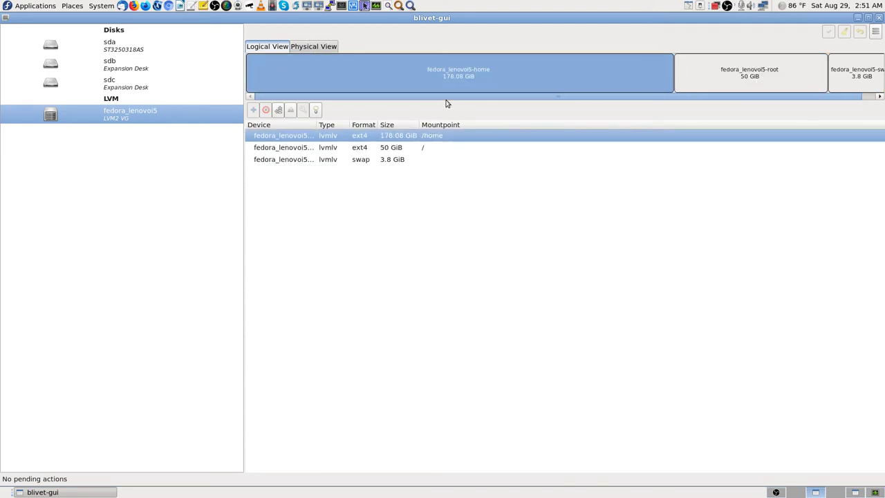
pyautogui.click(316, 47)
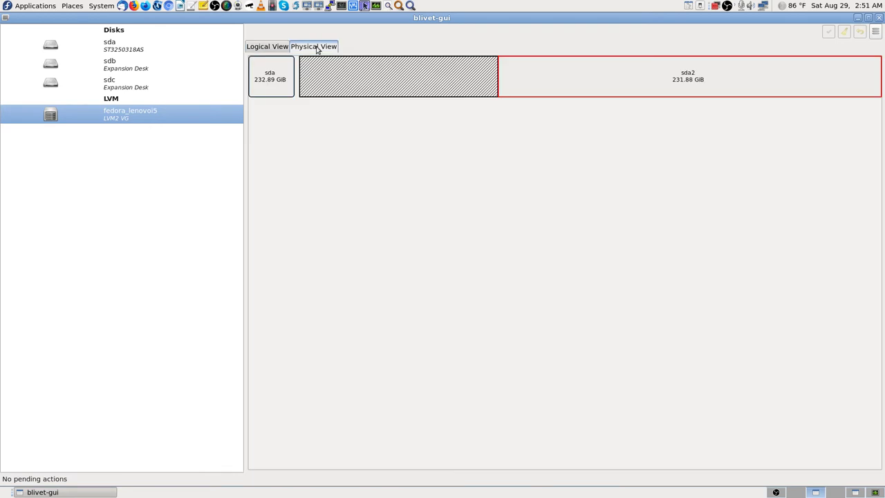
# - Return to blivet-gui's logical volume list and widen its view to inspect the volumes
pyautogui.click(269, 48)
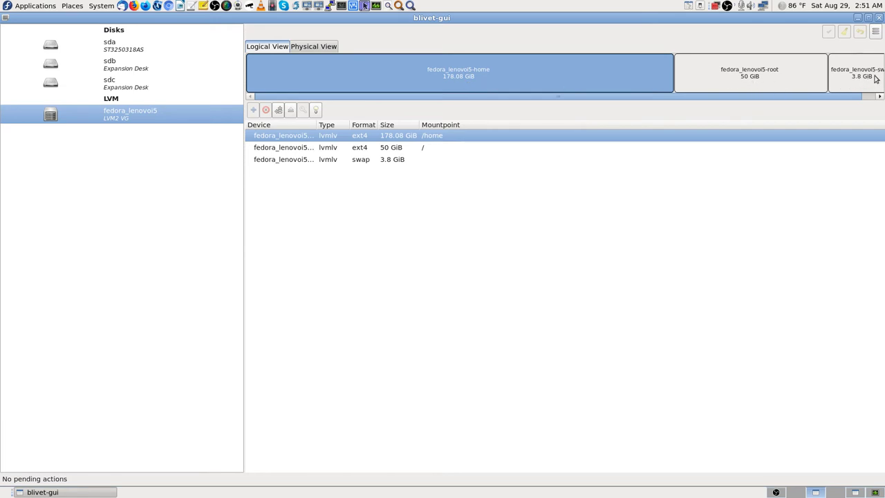
pyautogui.click(878, 97)
pyautogui.hscroll(-1, 734, 97)
pyautogui.moveTo(803, 101); pyautogui.dragTo(636, 103)
# - Review sda's partitions and the fedora_lenovoi5 volume group, then close blivet-gui and return to the installer
pyautogui.click(123, 45)
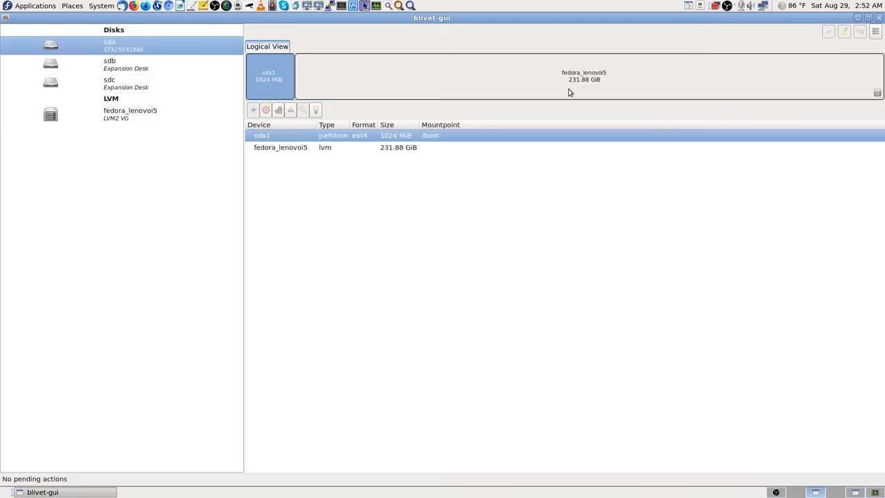
pyautogui.click(536, 92)
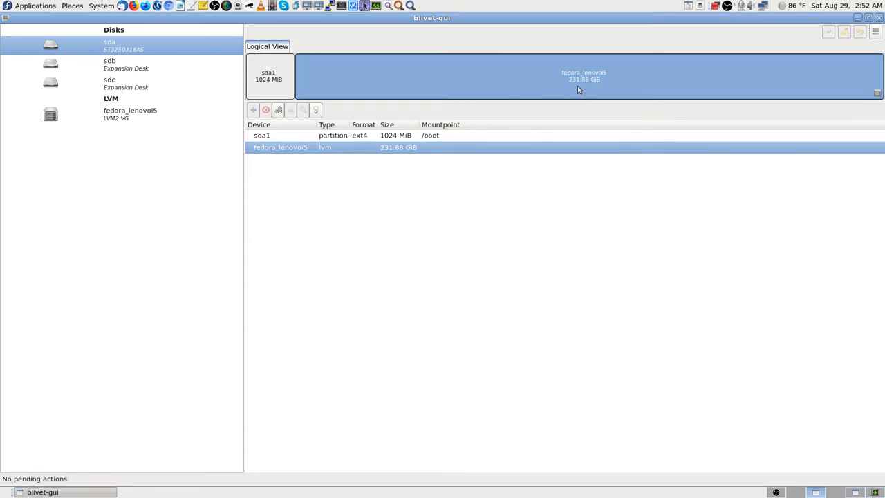
pyautogui.click(162, 115)
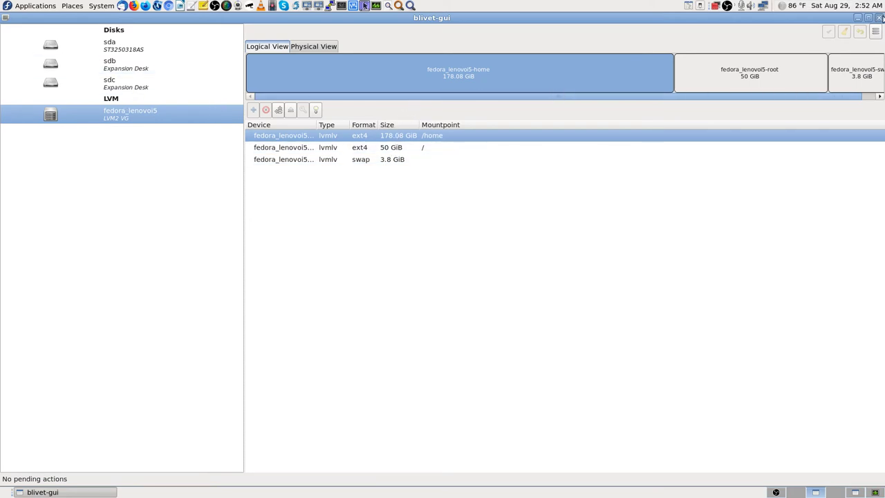
pyautogui.click(881, 18)
pyautogui.click(857, 492)
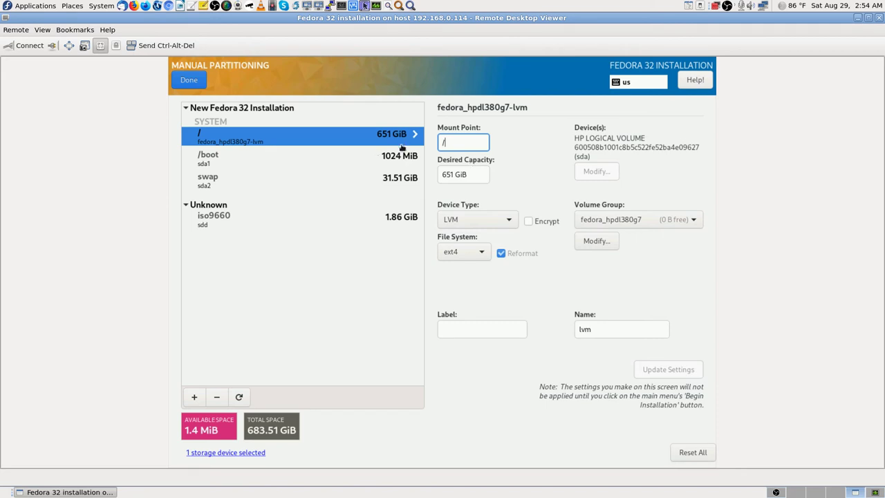
# - Begin adding a new mount point and show the dropdown of suggested mount points
pyautogui.click(194, 399)
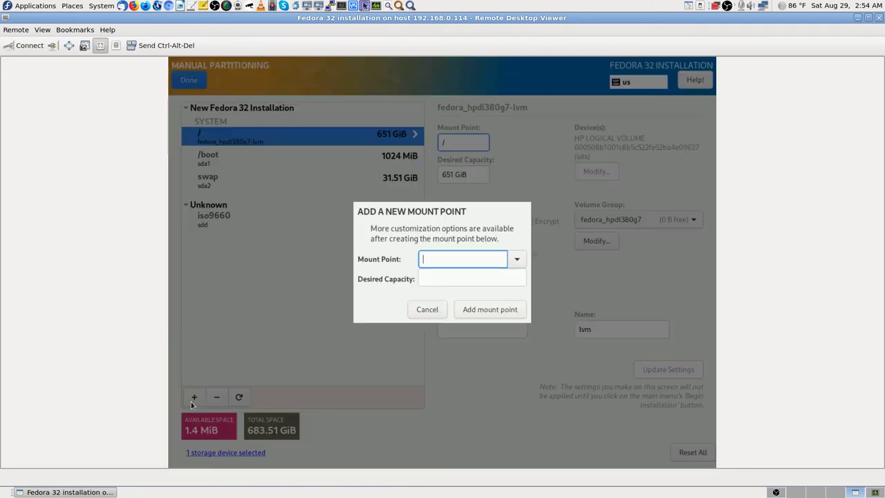
pyautogui.click(517, 259)
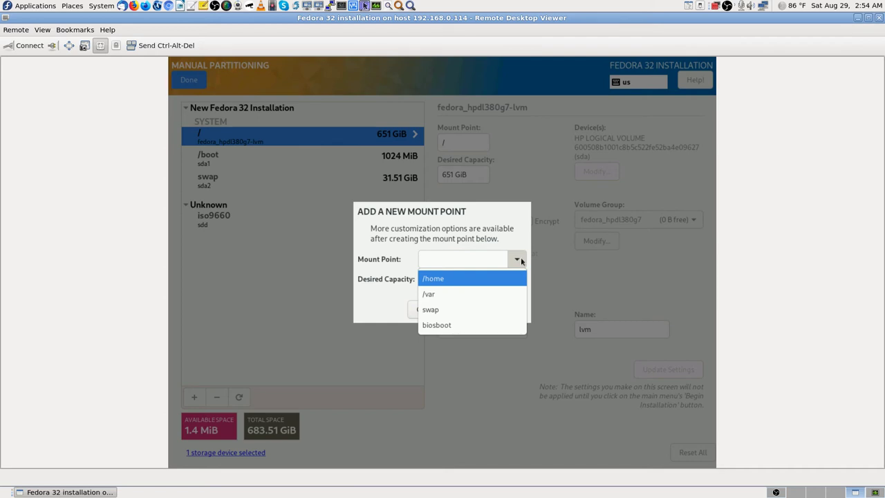
# - Pick /home from the suggested mount points
pyautogui.click(443, 279)
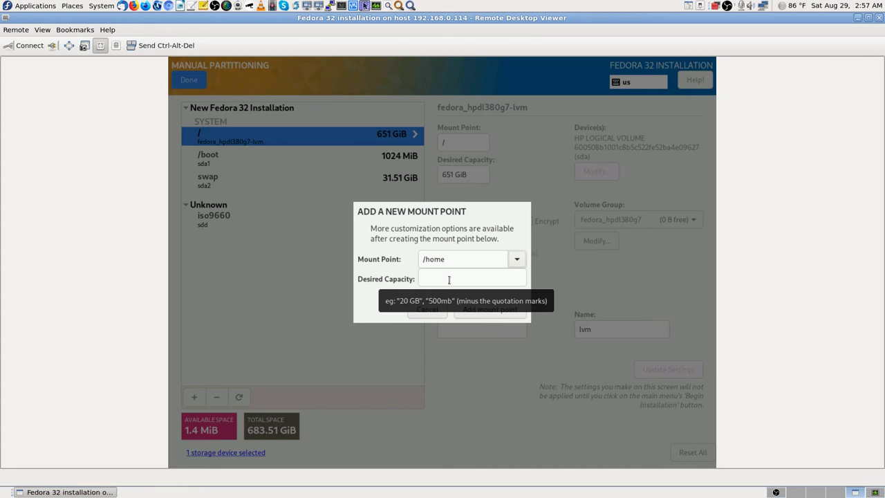
# - Try adding /home with desired capacity 500, which fails with 'Failed to add new device'
pyautogui.click(449, 280)
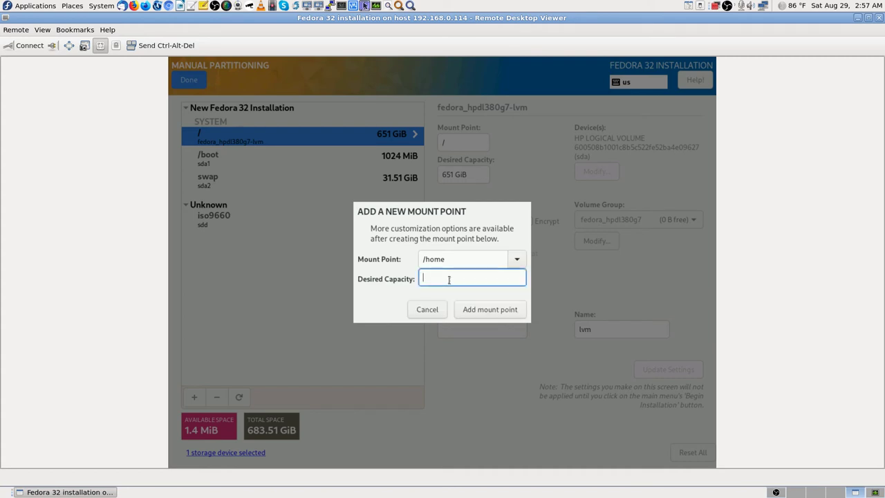
pyautogui.write('500')
pyautogui.click(490, 309)
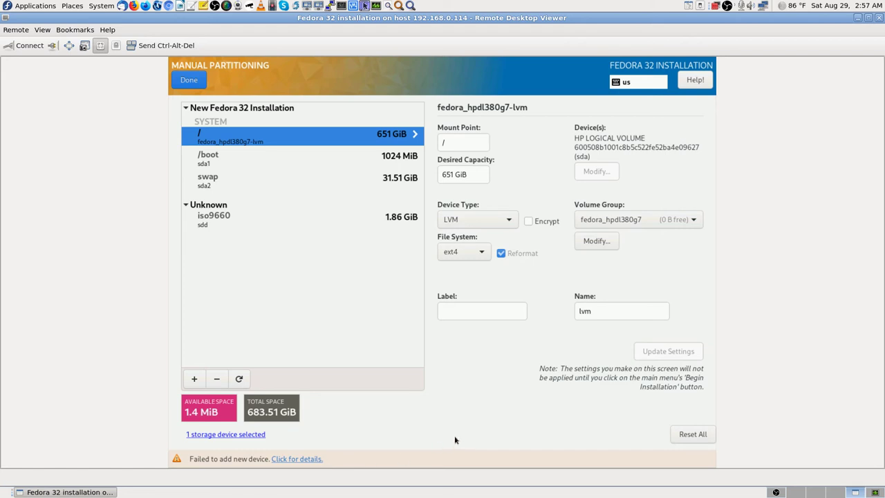
pyautogui.click(296, 459)
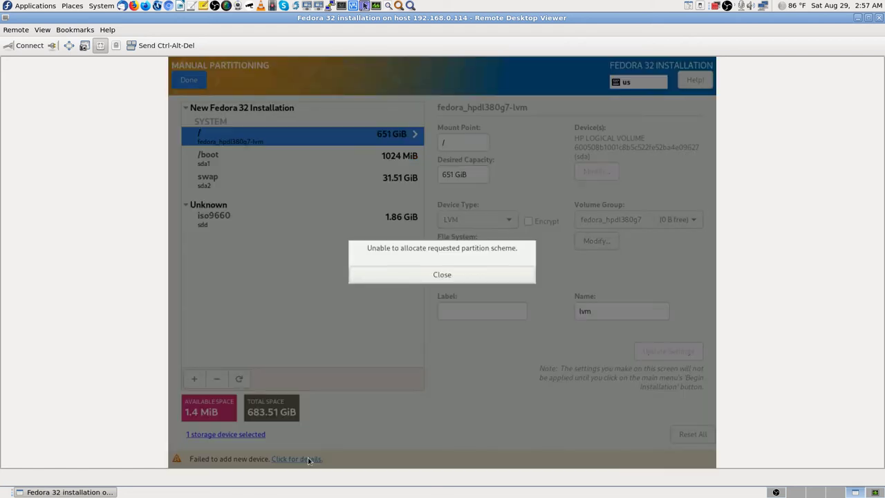
pyautogui.click(441, 275)
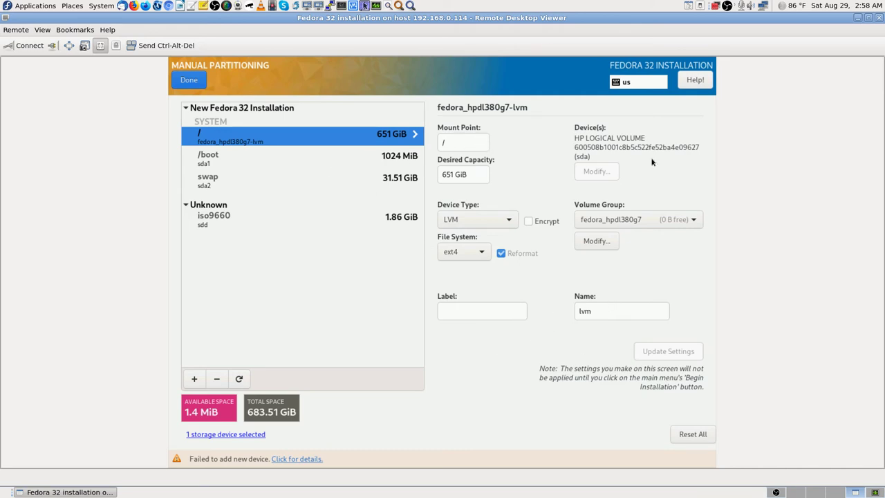
pyautogui.click(454, 139)
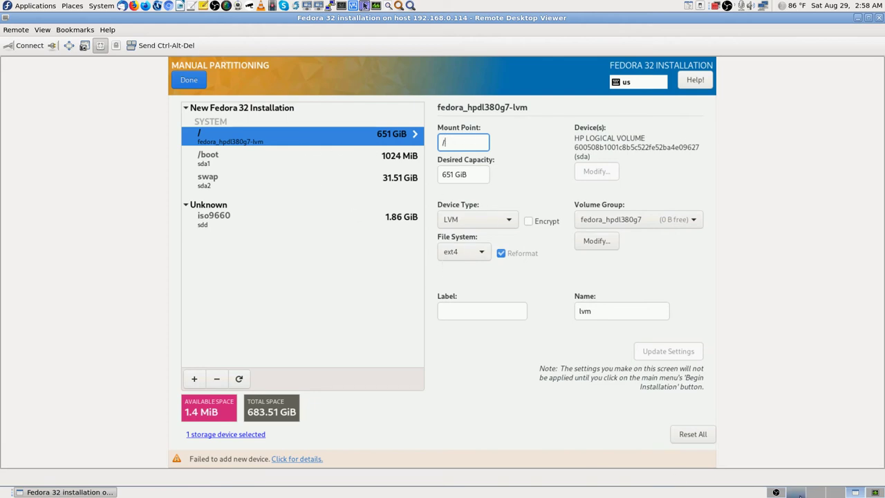
# - Minimize the installer, search 'disk' in Application Finder, and launch Disks
pyautogui.click(834, 493)
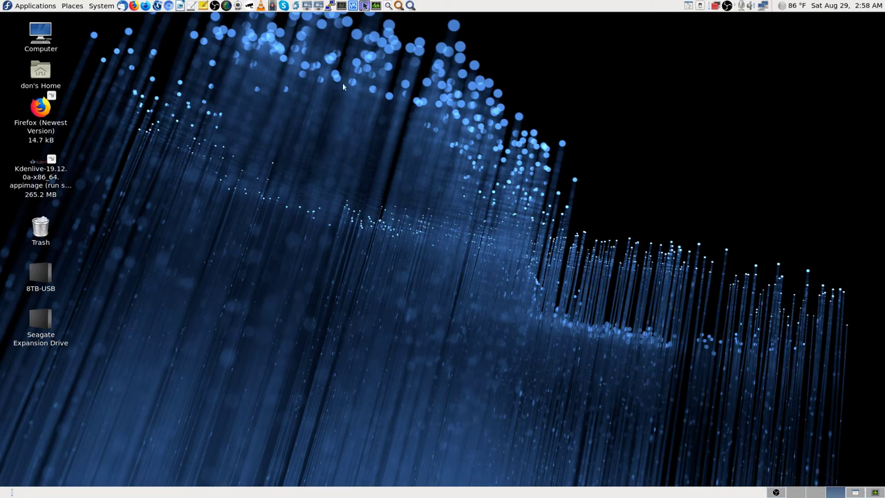
pyautogui.click(410, 6)
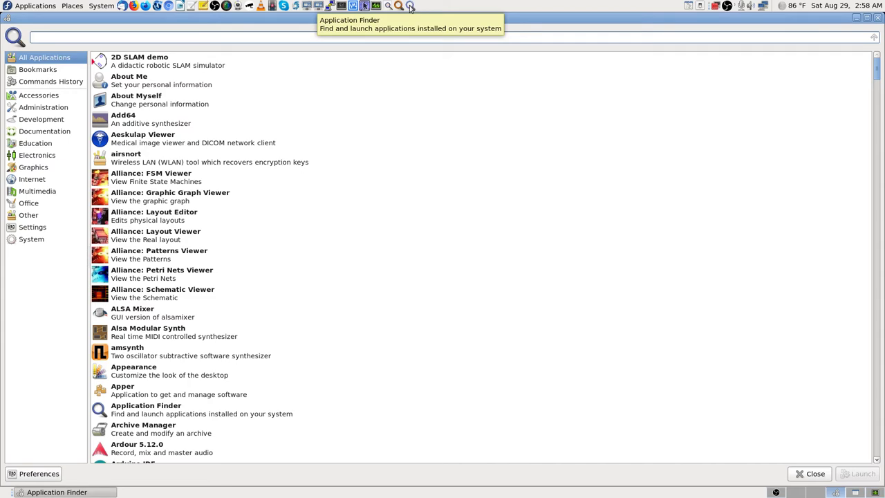
pyautogui.write('didk')
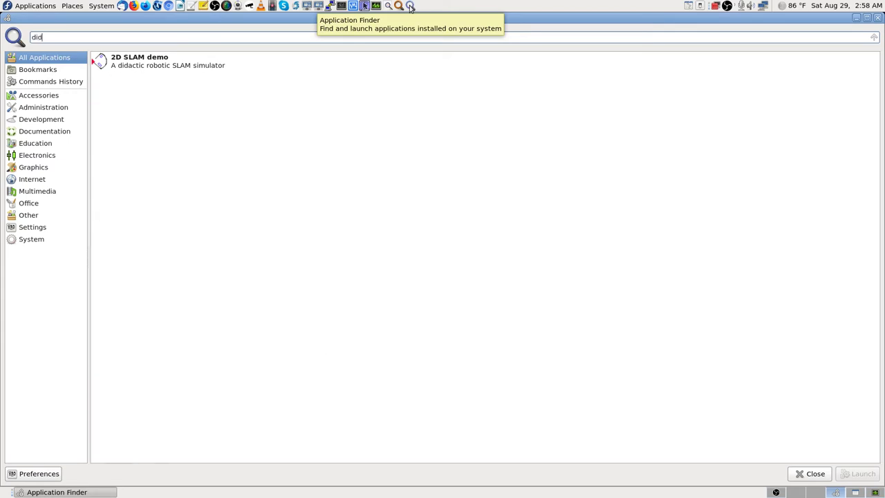
pyautogui.press('BackSpace')
pyautogui.press('BackSpace')
pyautogui.write('sk')
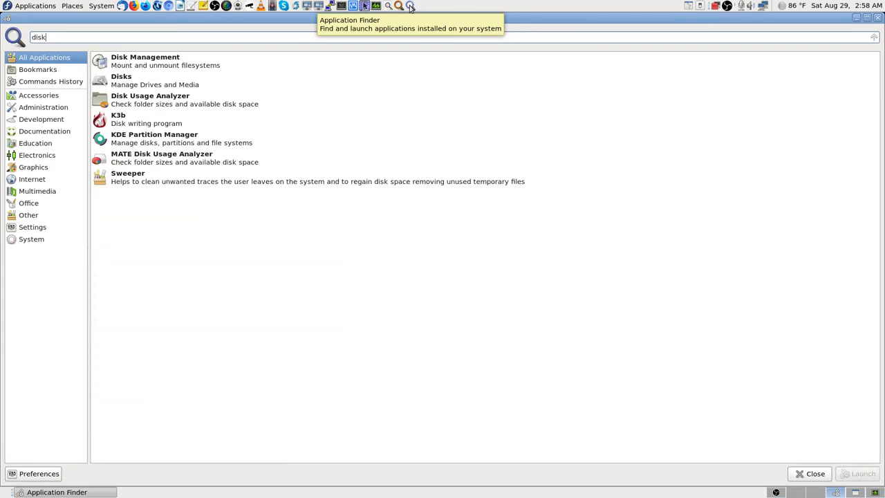
pyautogui.press('Down')
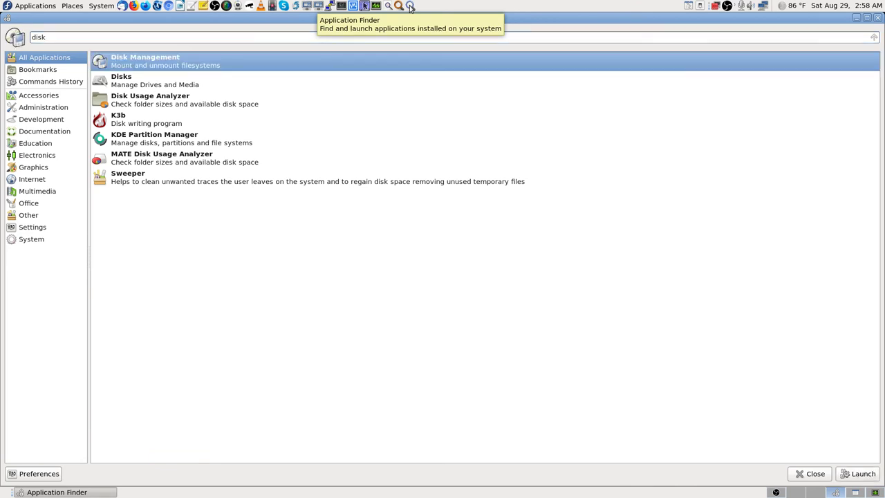
pyautogui.press('Down')
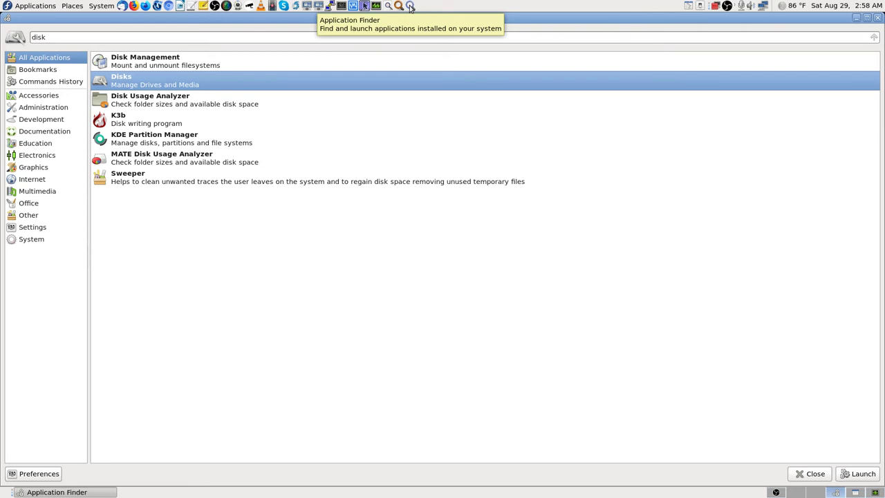
pyautogui.press('Return')
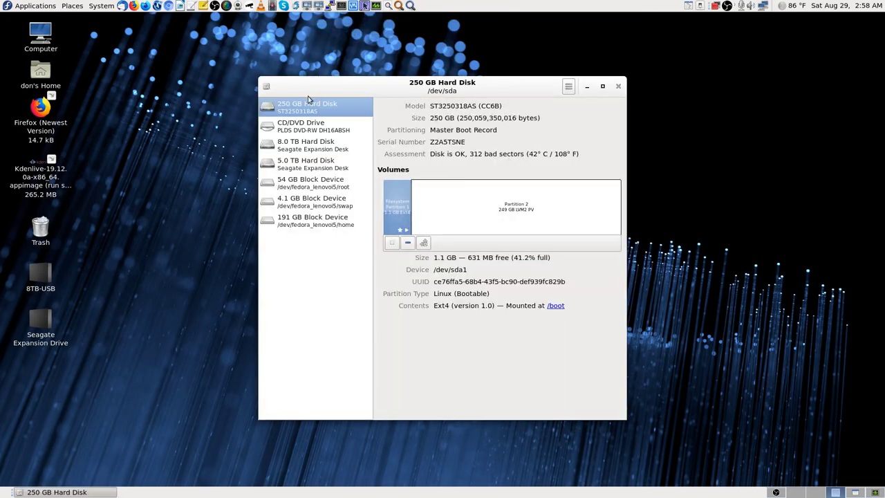
# - Maximize Disks, check Partition 2, and show the 54 GB ext4 root block device
pyautogui.click(602, 86)
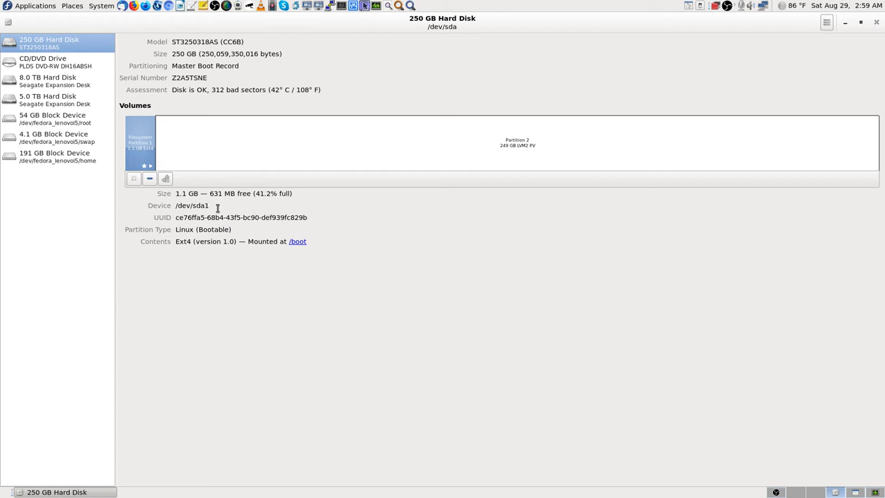
pyautogui.click(244, 158)
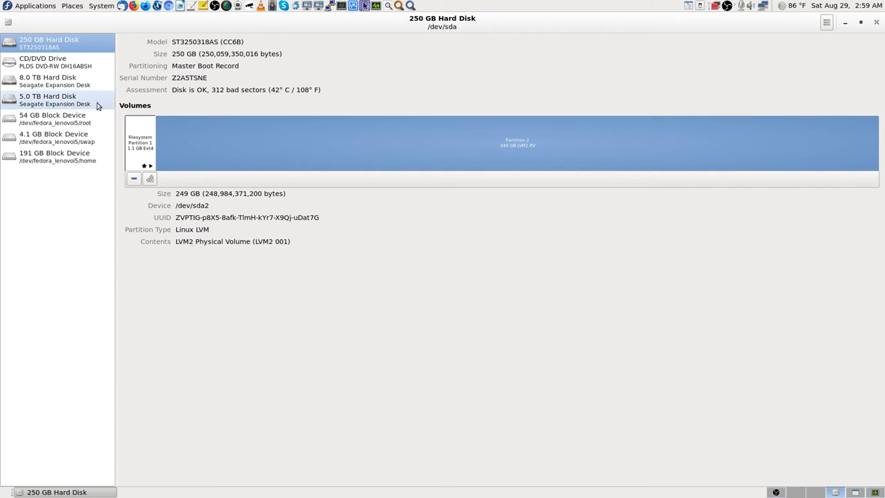
pyautogui.click(50, 121)
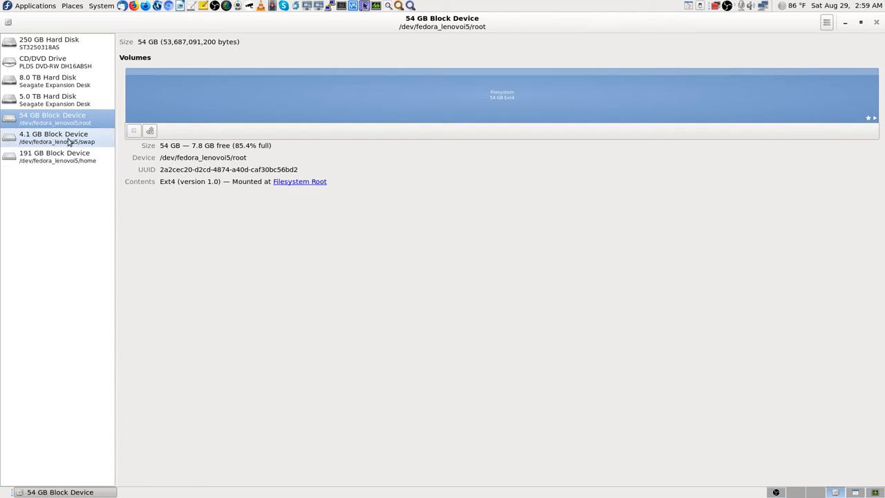
# - Select part of the root device path, then compare the 4.1 GB swap, 191 GB /home and 54 GB root volumes
pyautogui.click(159, 158)
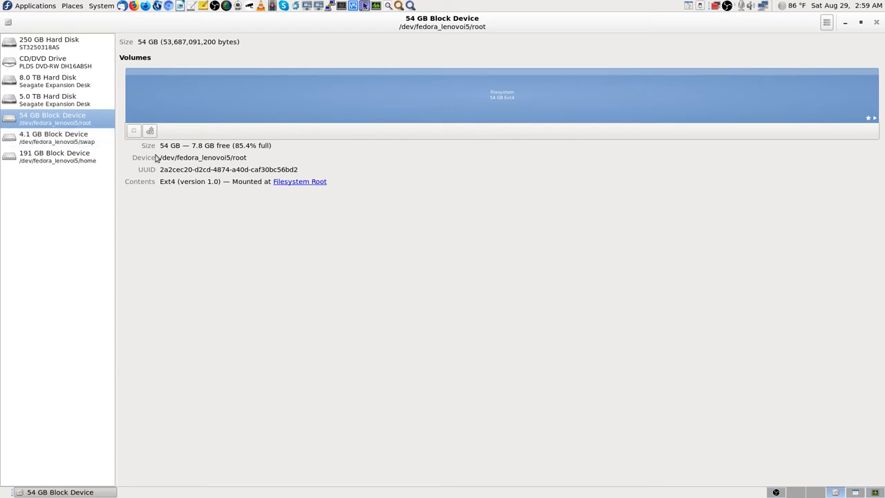
pyautogui.moveTo(269, 166); pyautogui.dragTo(212, 160)
pyautogui.click(72, 142)
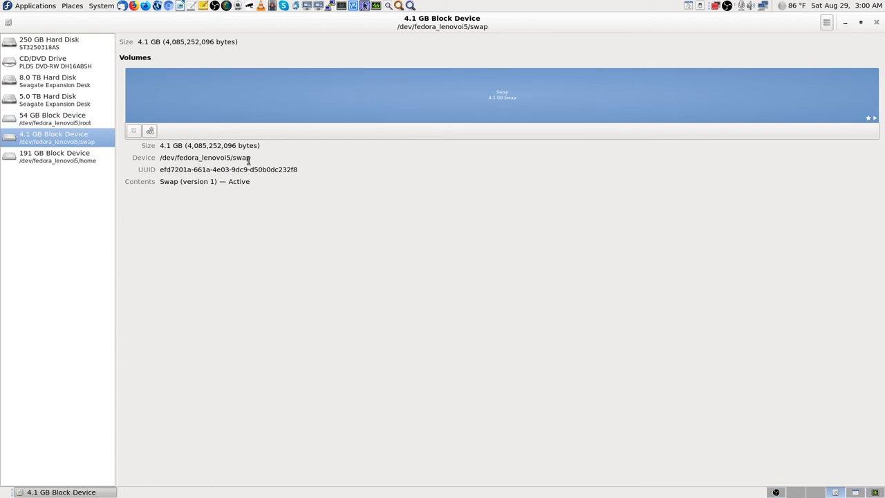
pyautogui.click(65, 161)
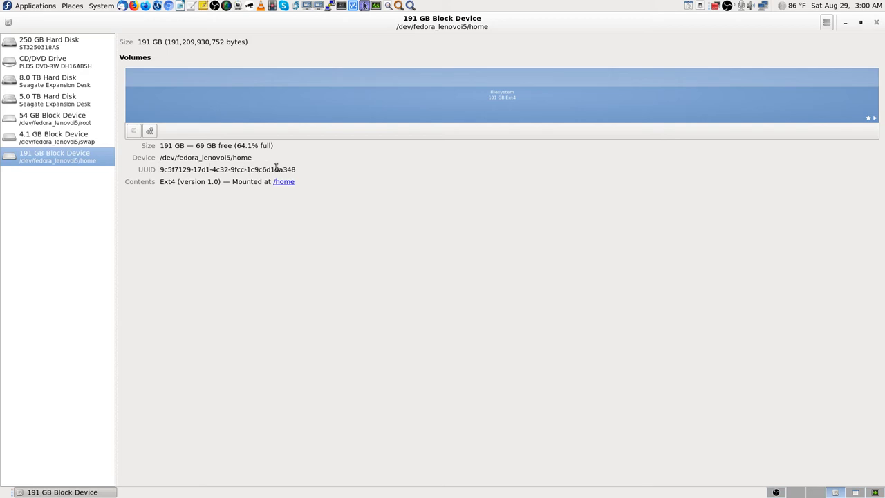
pyautogui.click(53, 139)
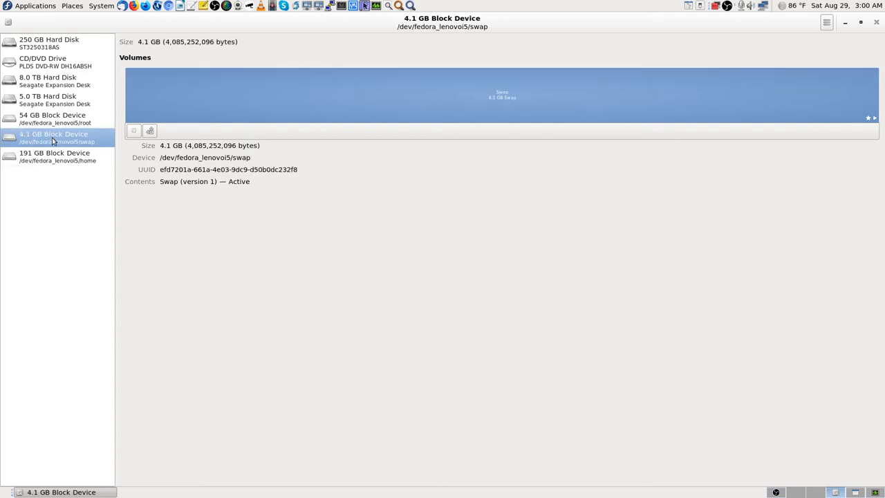
pyautogui.click(58, 121)
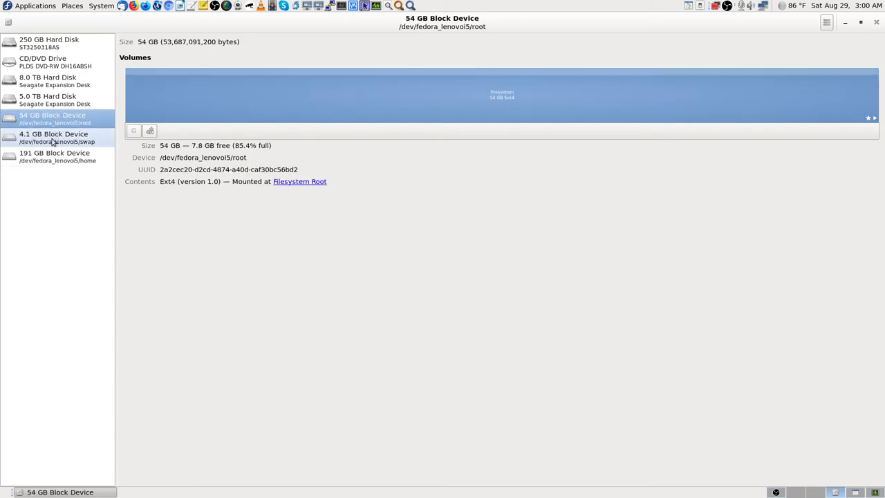
# - Cycle through the swap, /home and root volumes again, then return to the installer
pyautogui.click(53, 141)
pyautogui.click(50, 157)
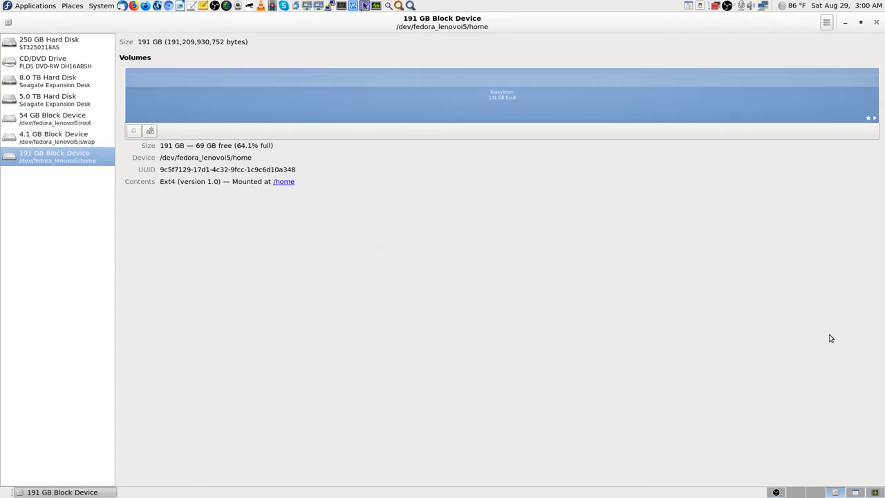
pyautogui.click(62, 124)
pyautogui.click(59, 138)
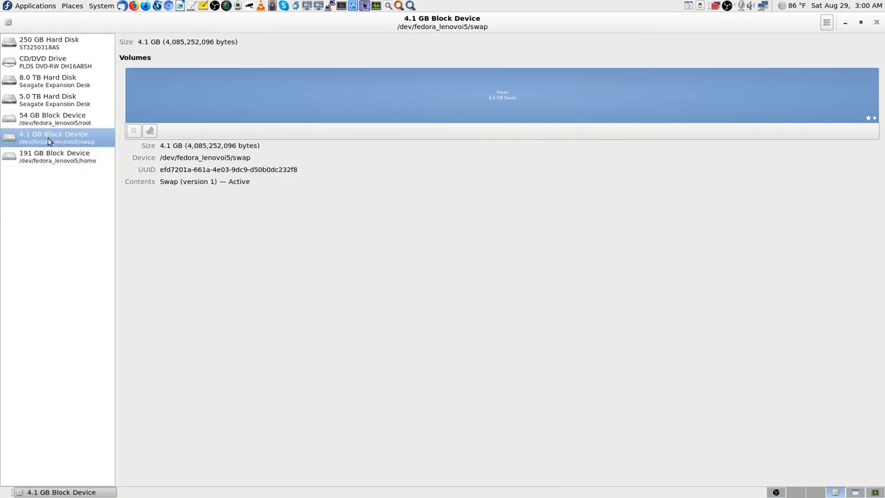
pyautogui.click(43, 161)
pyautogui.click(54, 121)
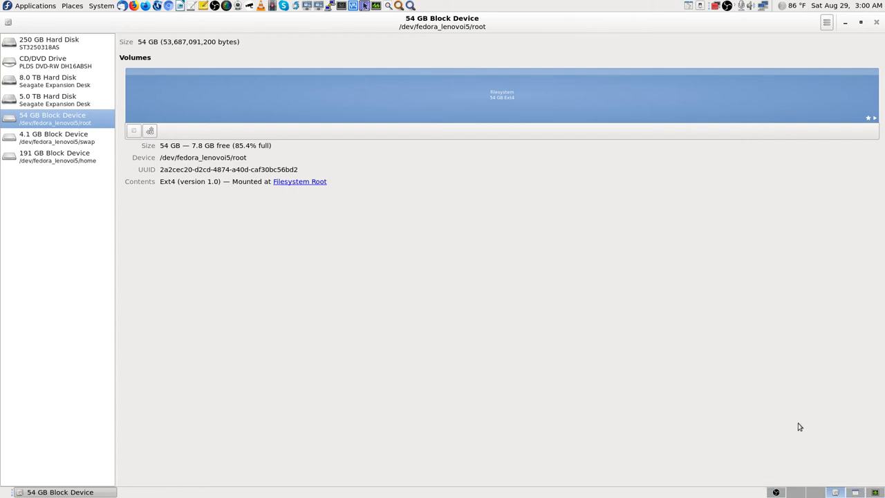
pyautogui.click(855, 493)
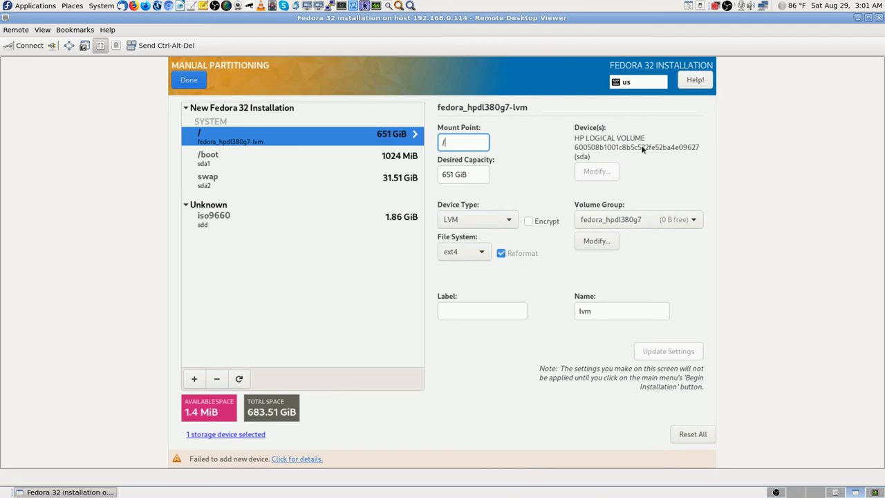
# - Replace the root volume's mount point entry with /dev/
pyautogui.press('BackSpace')
pyautogui.write('d')
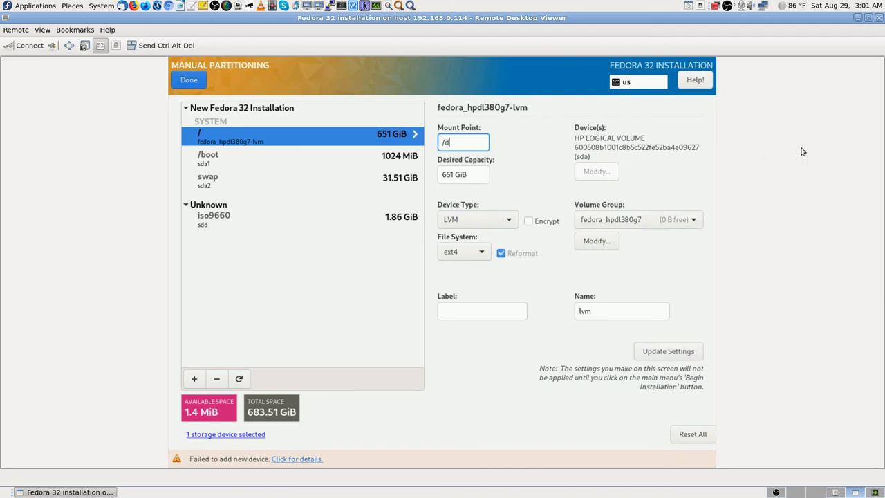
pyautogui.write('ev/')
# - Review the 250 GB disk's ext4 /boot and LVM partitions in Disks, then return to the installer
pyautogui.click(835, 492)
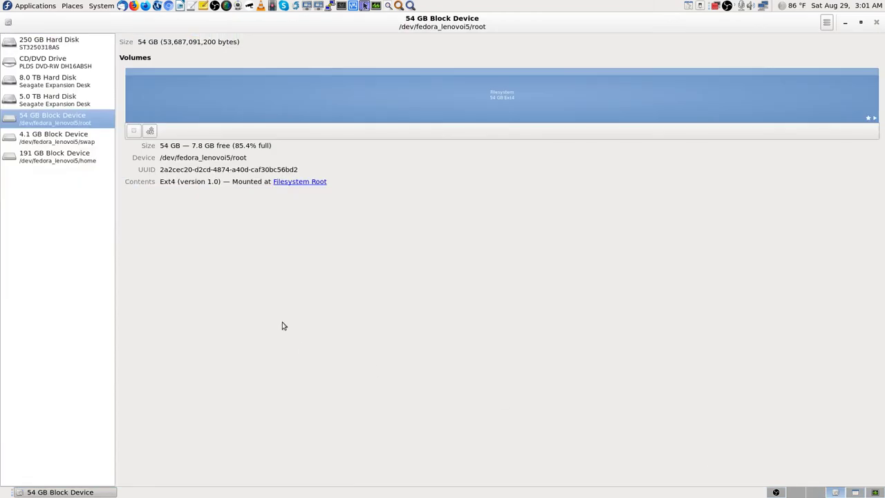
pyautogui.click(44, 41)
pyautogui.click(292, 141)
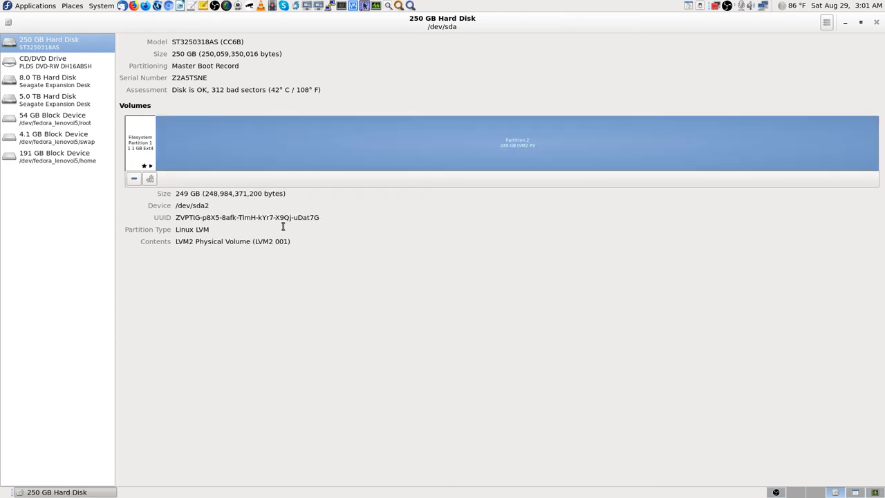
pyautogui.click(137, 157)
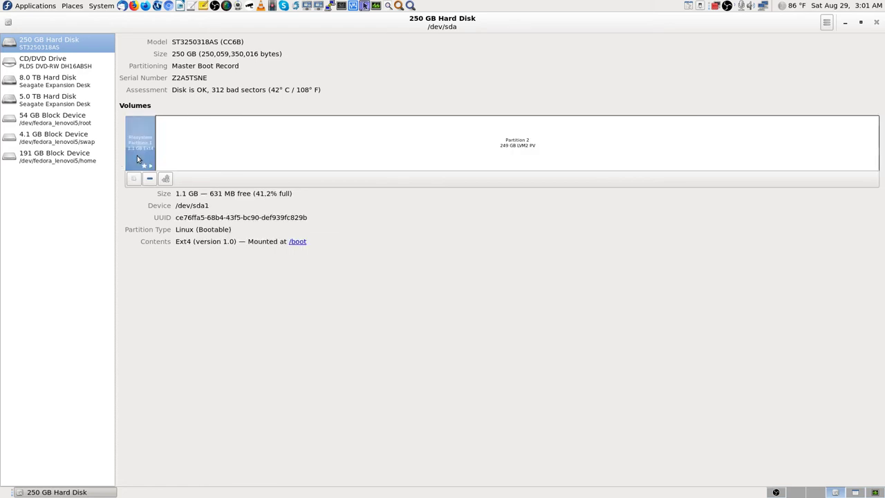
pyautogui.click(207, 146)
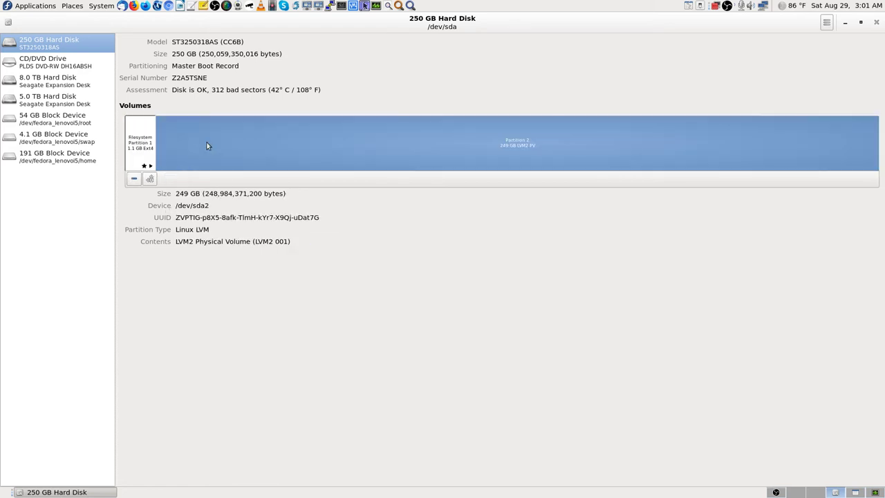
pyautogui.click(855, 492)
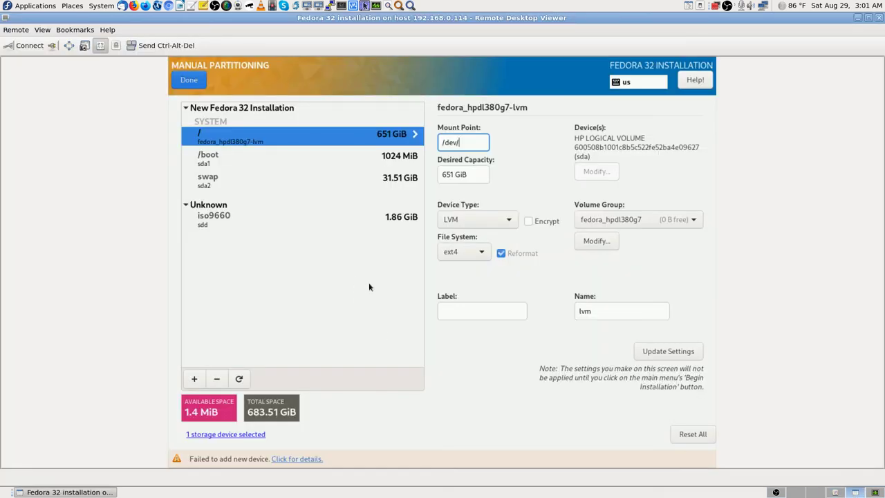
# - Select the /boot row then the / row so /dev/ is rejected, then switch to Disks
pyautogui.click(207, 160)
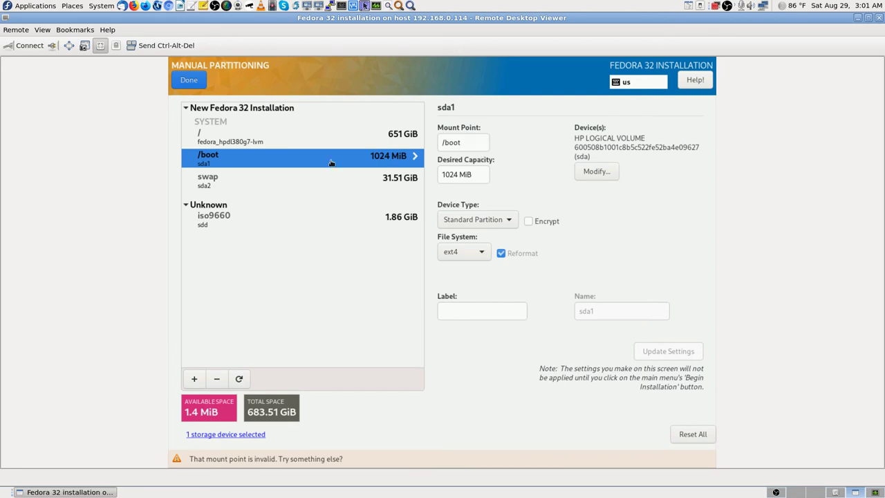
pyautogui.click(229, 142)
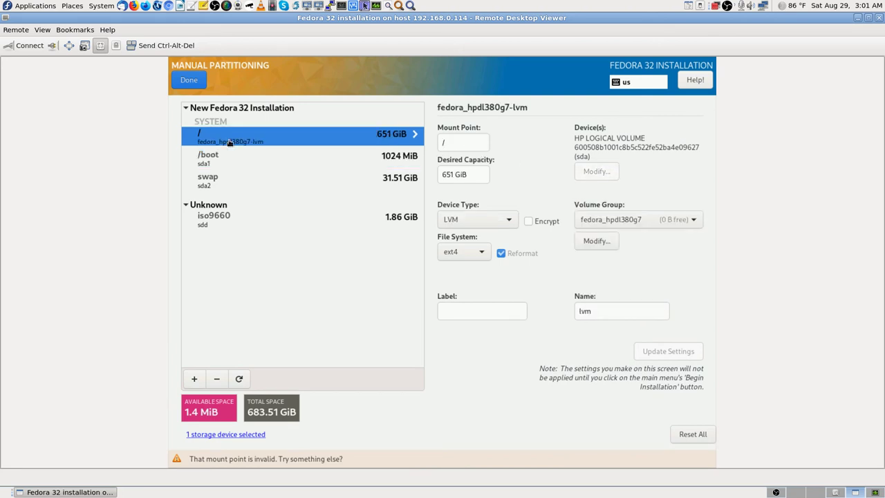
pyautogui.click(838, 491)
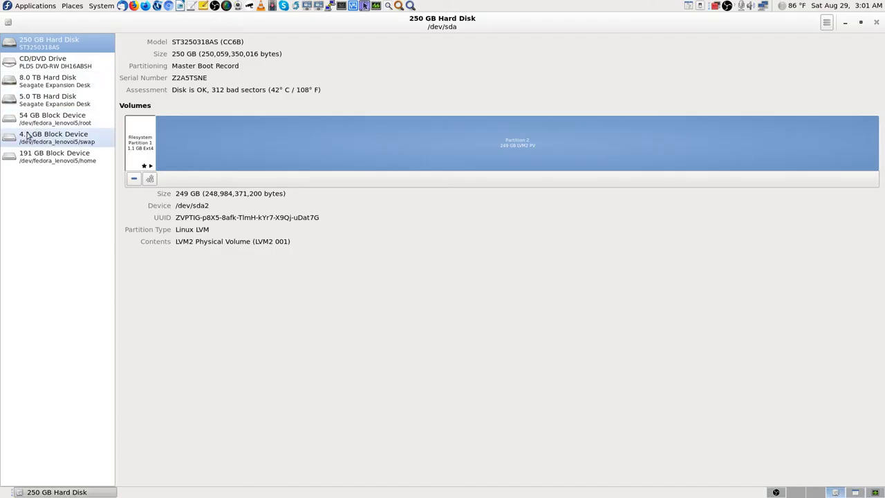
# - Check the 191 GB /home block device, then go back to the installer's Manual Partitioning screen
pyautogui.click(33, 161)
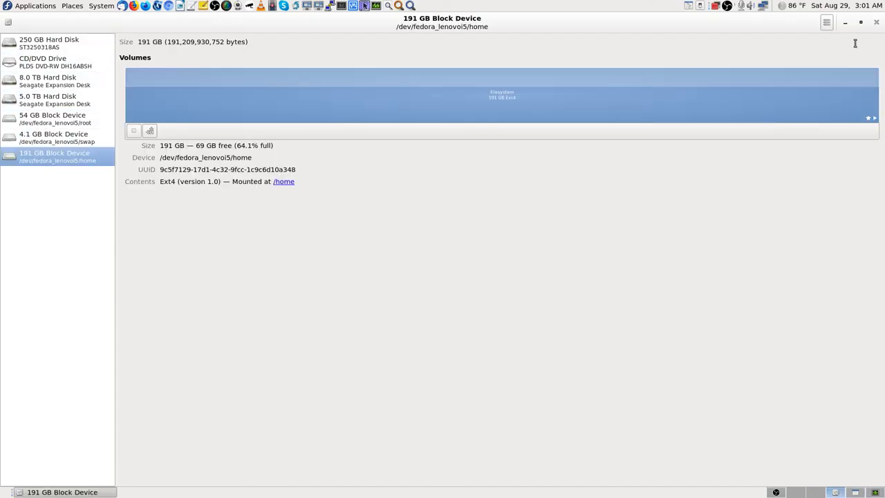
pyautogui.click(875, 22)
pyautogui.click(855, 492)
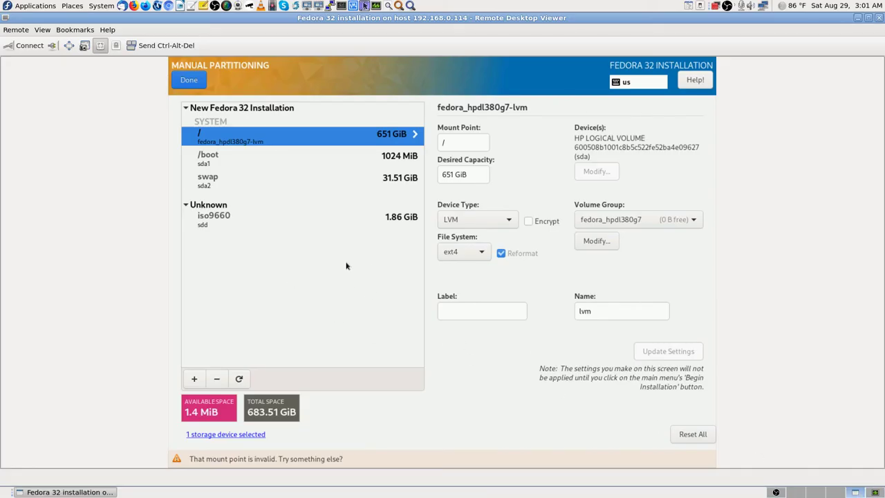
# - Reset all partitioning selections twice so no mount points remain and 683.51 GiB is free
pyautogui.click(200, 183)
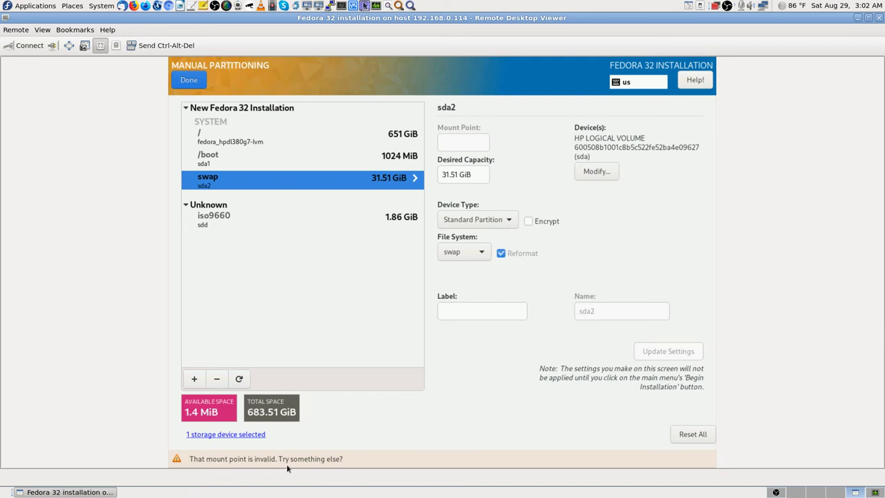
pyautogui.click(697, 434)
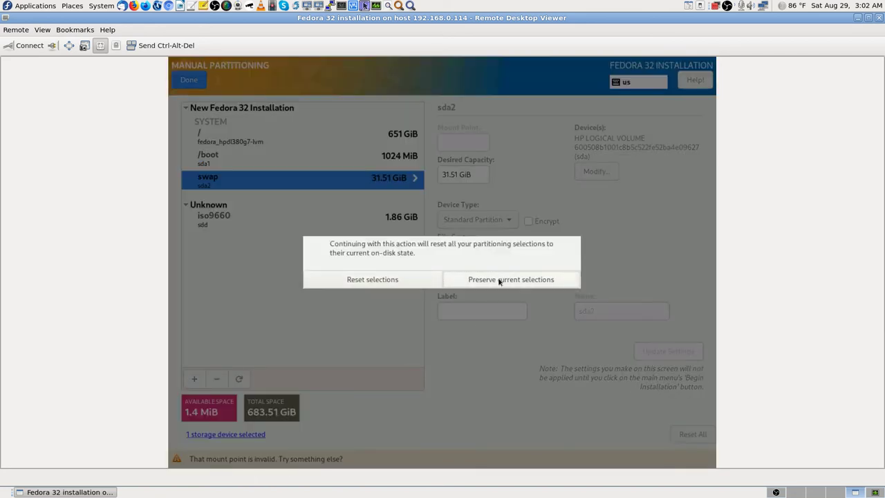
pyautogui.click(406, 281)
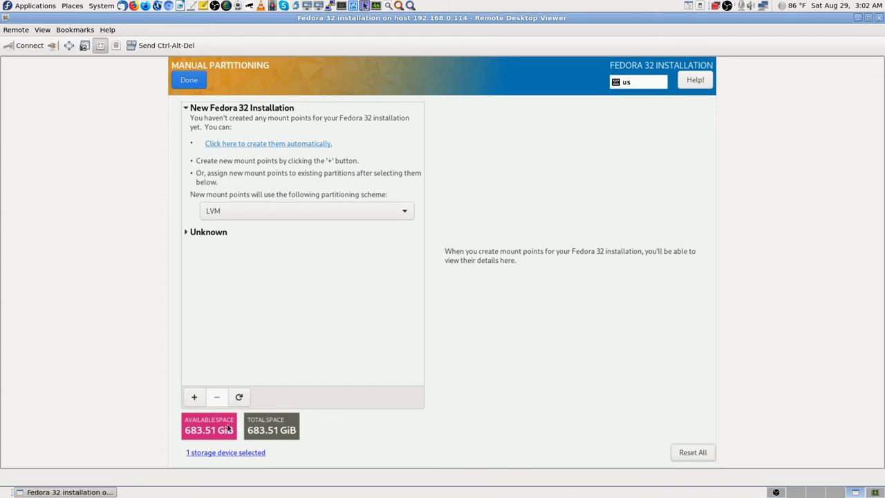
pyautogui.click(687, 453)
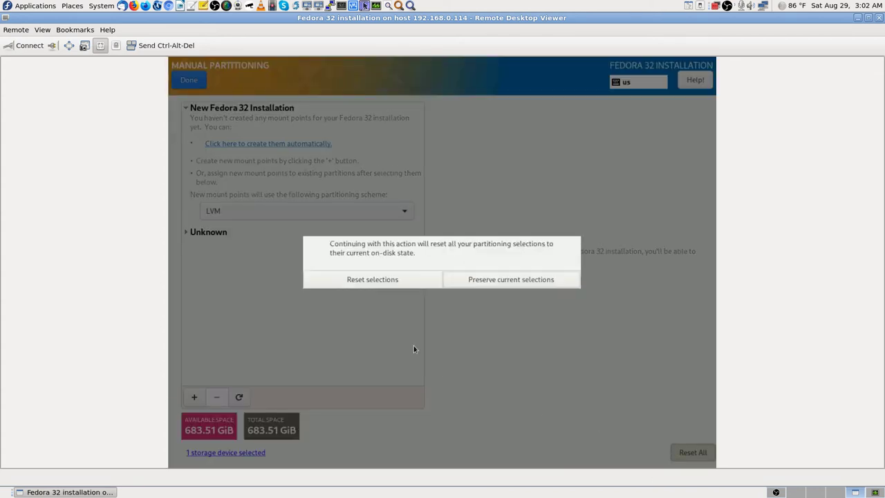
pyautogui.click(417, 282)
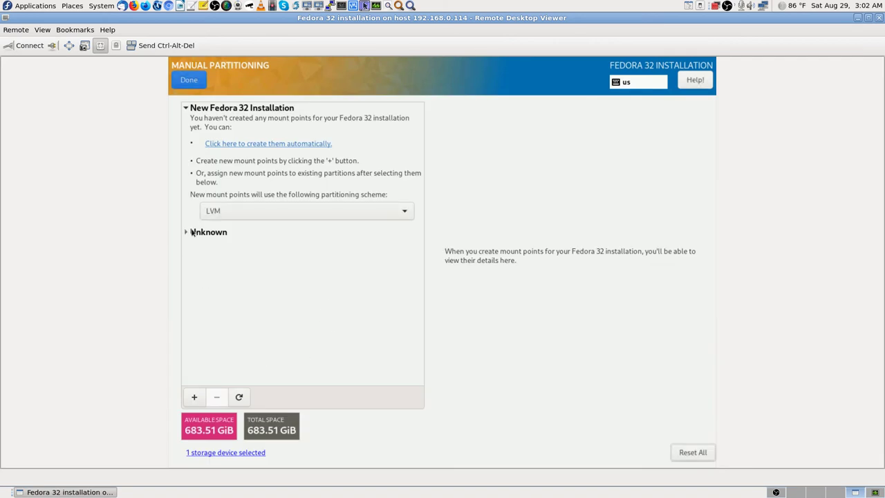
pyautogui.click(186, 233)
pyautogui.click(186, 233)
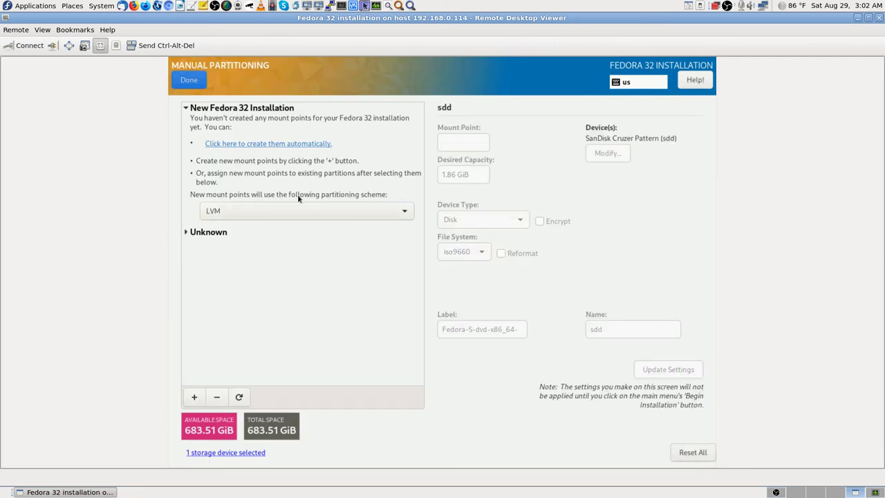
# - Keep the LVM scheme, auto-create / (15 GiB xfs), /boot (1024 MiB) and 31.51 GiB swap, and review each
pyautogui.click(403, 214)
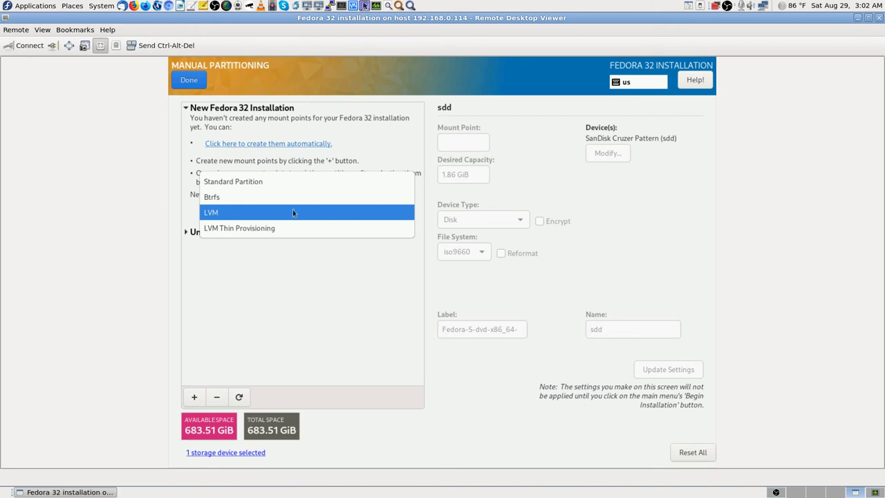
pyautogui.click(269, 218)
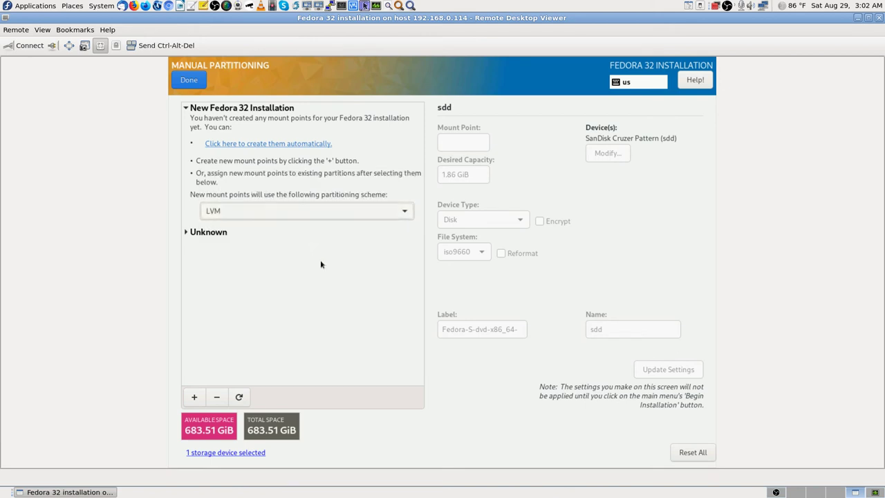
pyautogui.click(227, 215)
pyautogui.click(302, 217)
pyautogui.click(287, 144)
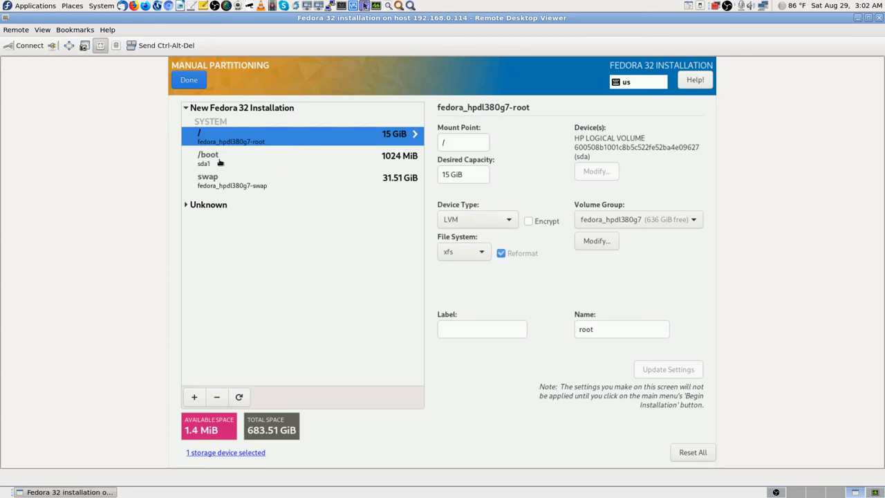
pyautogui.click(226, 188)
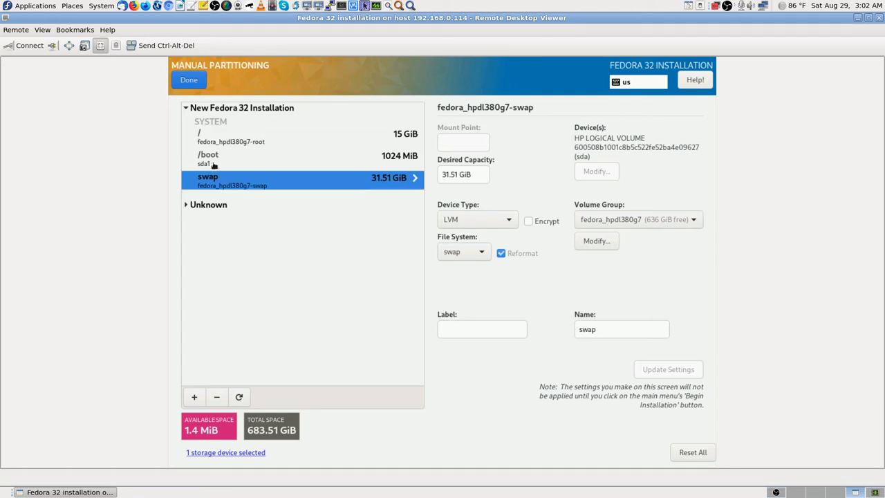
pyautogui.click(225, 158)
pyautogui.click(260, 141)
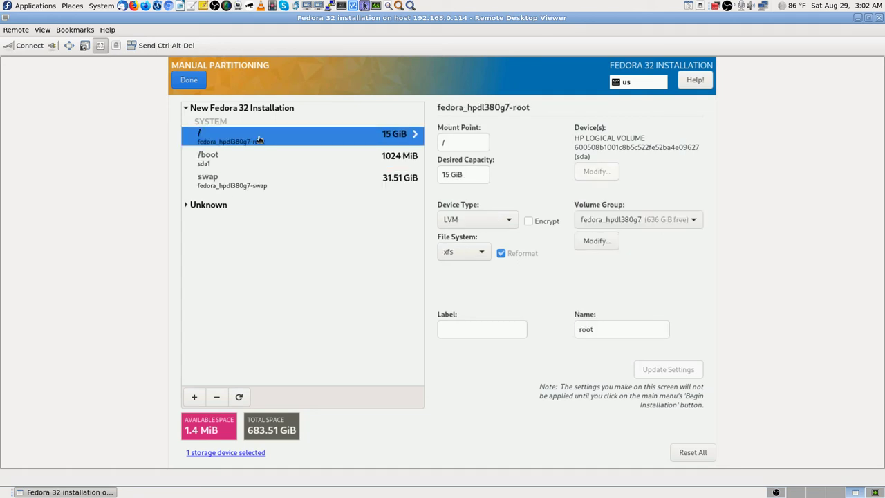
pyautogui.click(694, 452)
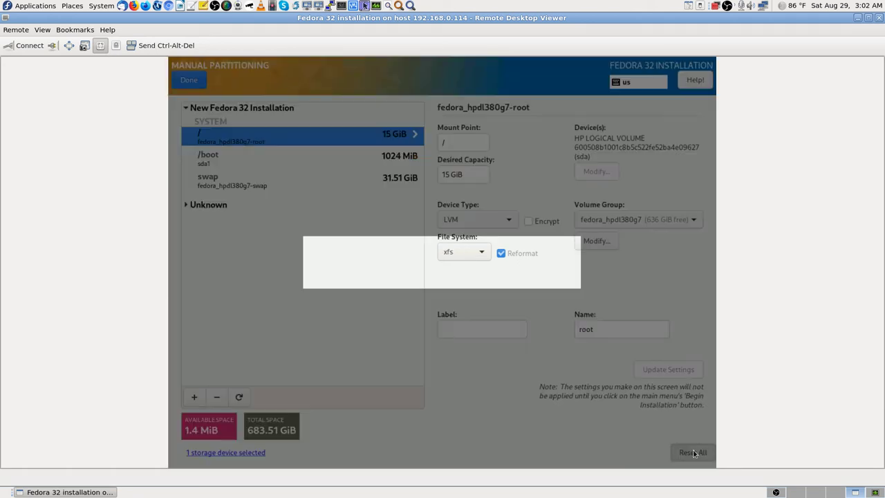
pyautogui.click(521, 280)
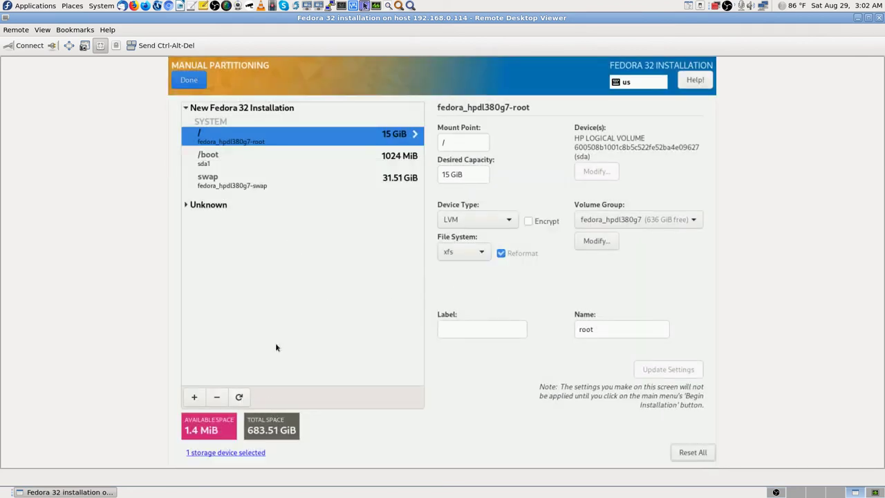
pyautogui.click(691, 451)
pyautogui.click(398, 281)
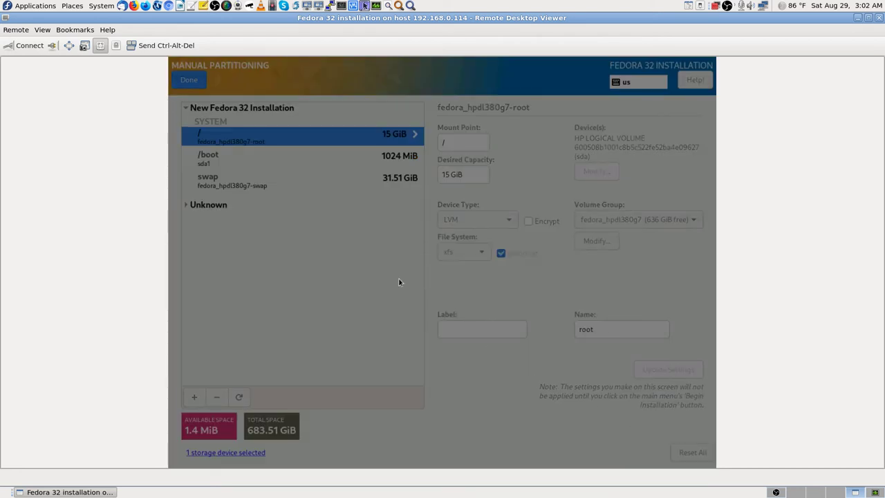
pyautogui.click(243, 212)
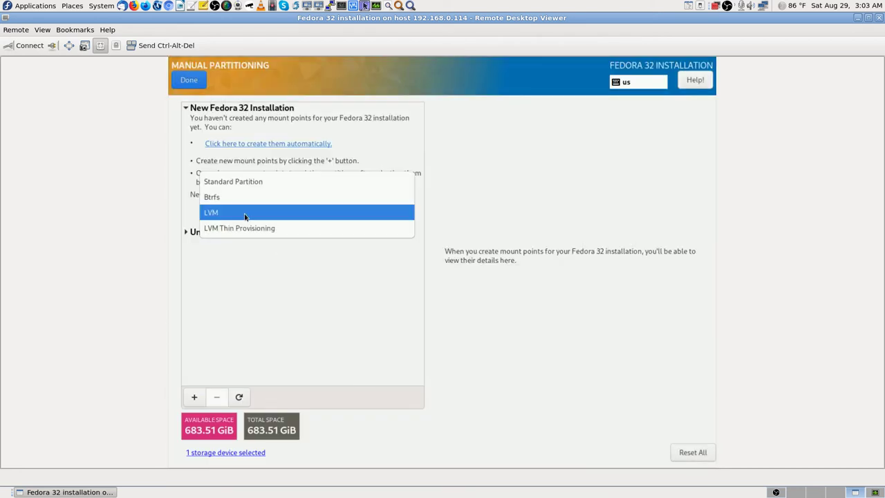
pyautogui.click(269, 183)
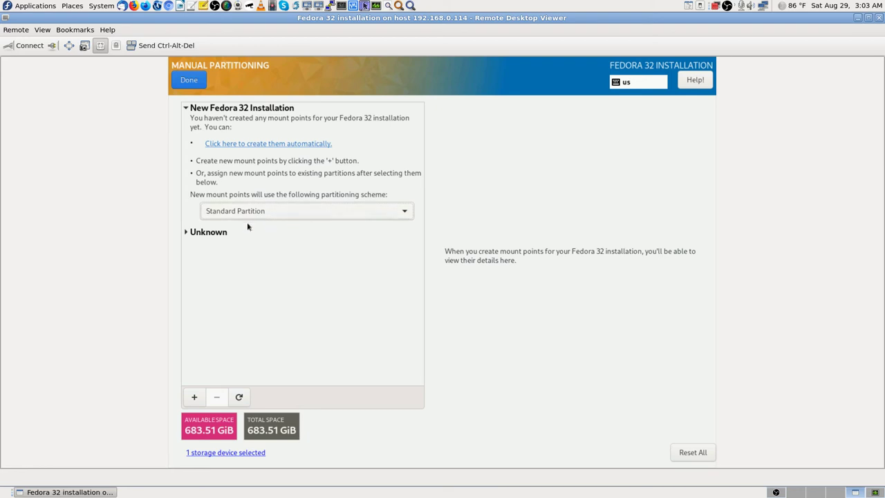
pyautogui.click(186, 232)
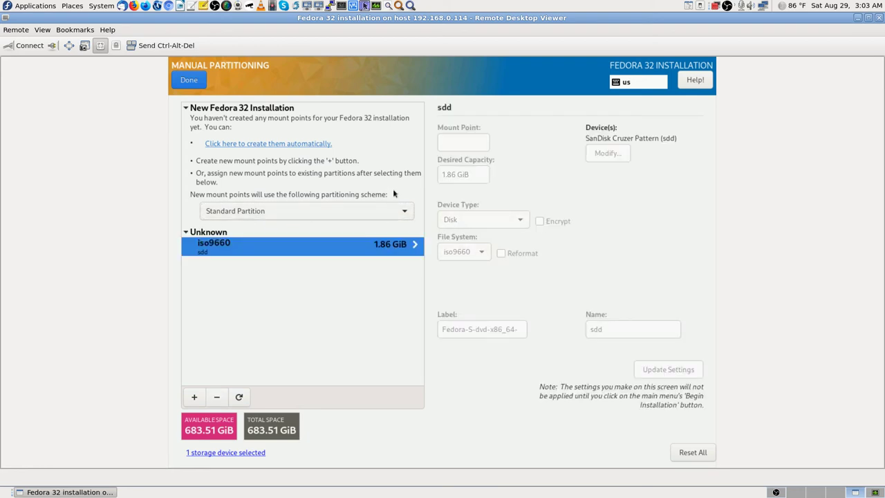
pyautogui.click(185, 232)
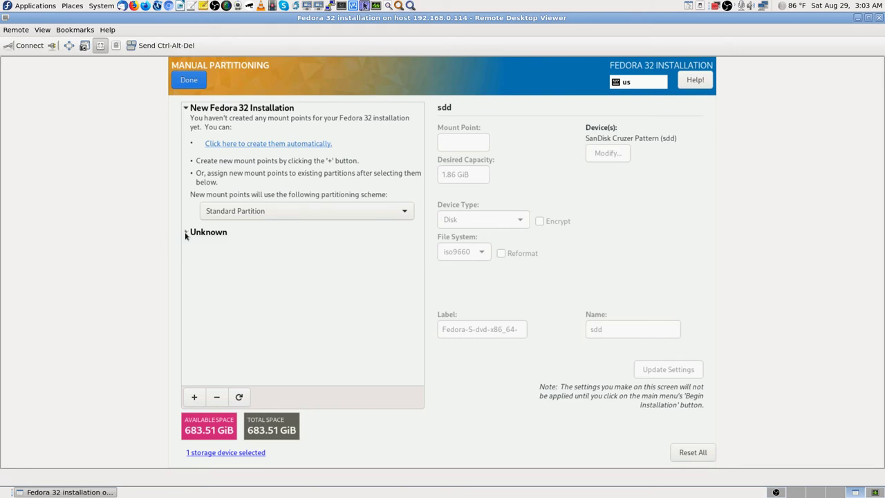
pyautogui.click(324, 210)
pyautogui.click(292, 228)
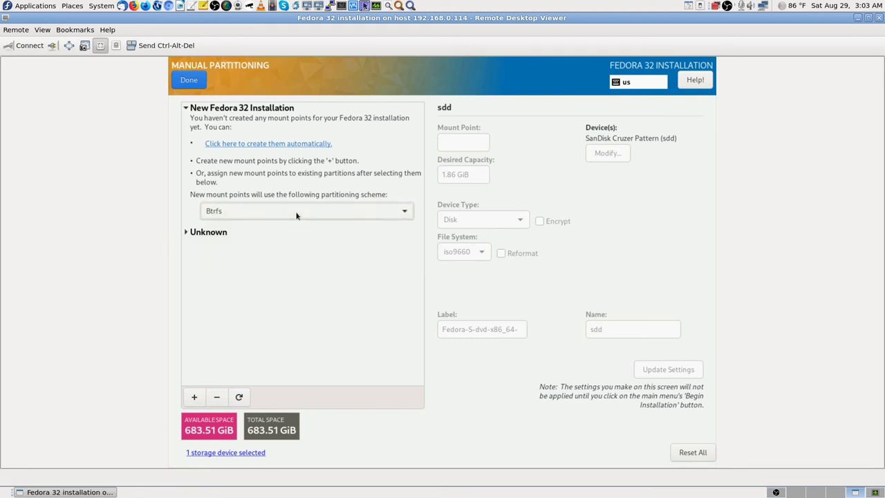
pyautogui.click(296, 216)
pyautogui.click(298, 195)
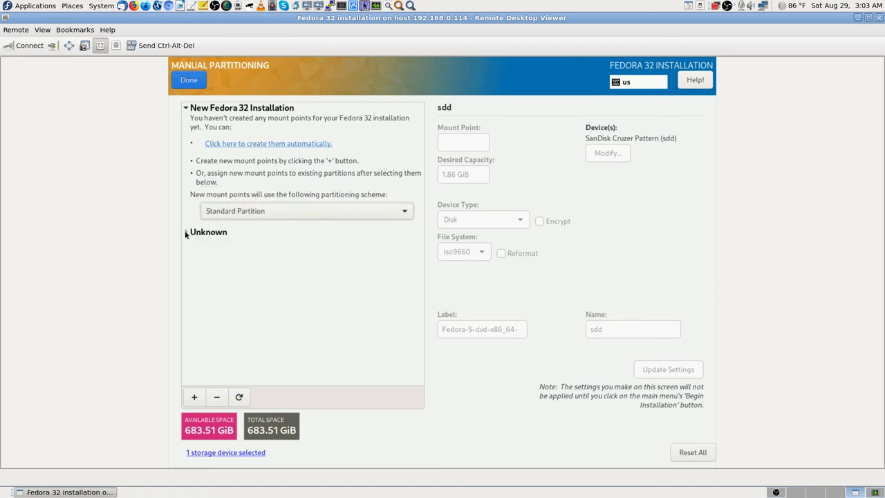
# - Reset all selections and auto-create mount points using the Standard Partition scheme
pyautogui.click(686, 452)
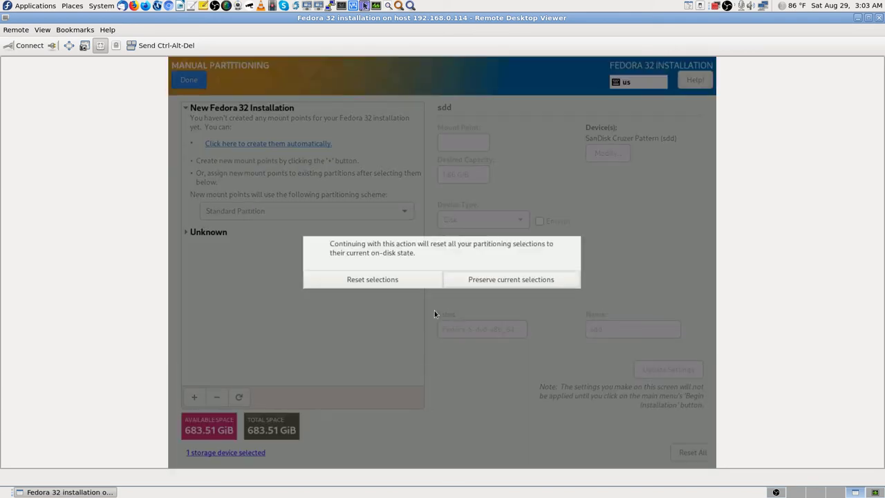
pyautogui.click(387, 279)
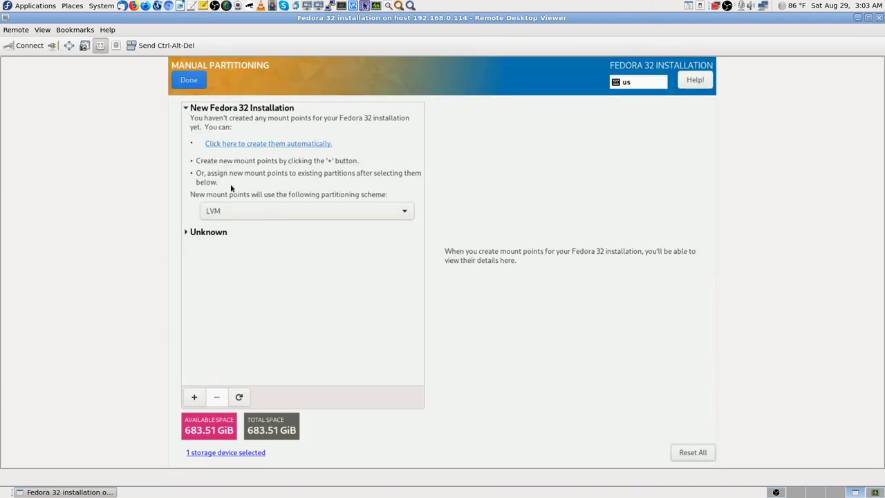
pyautogui.click(331, 205)
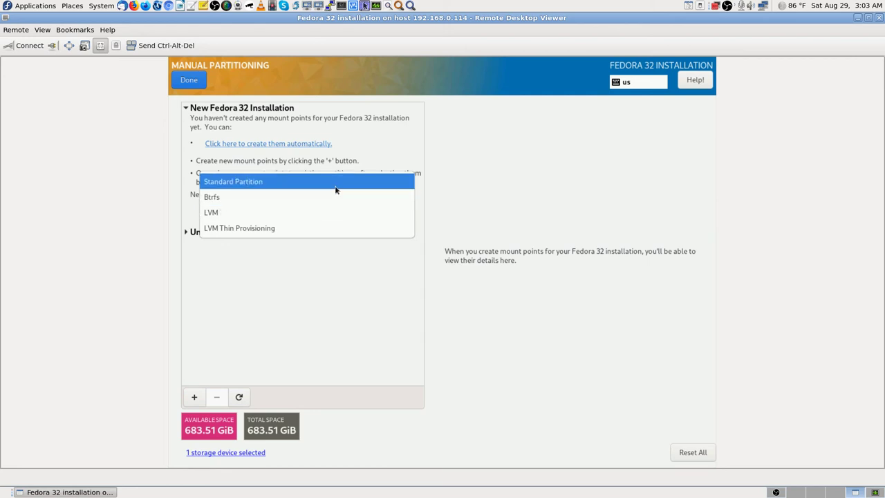
pyautogui.click(335, 185)
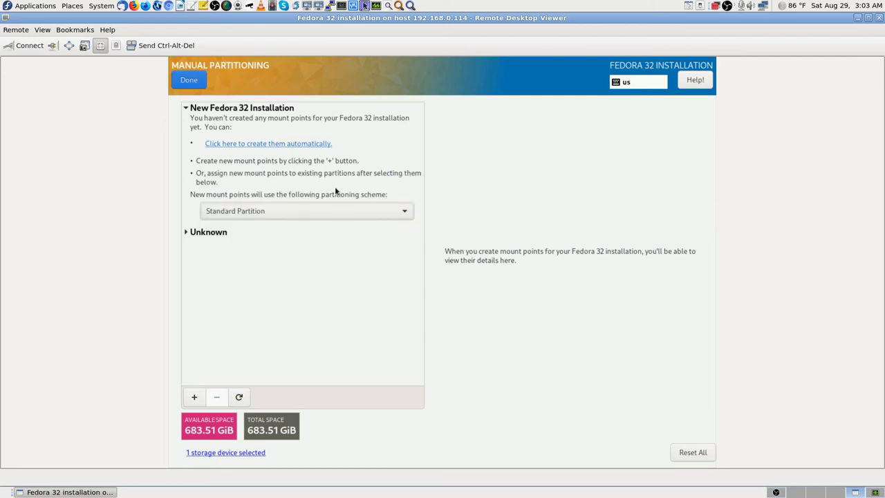
pyautogui.click(304, 144)
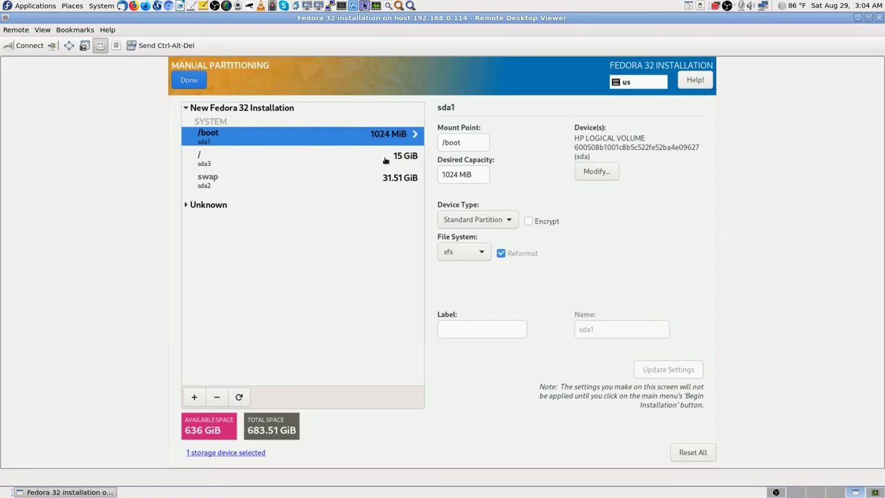
# - Review the new 15 GiB /, 31.51 GiB swap and 1024 MiB /boot partitions
pyautogui.click(299, 165)
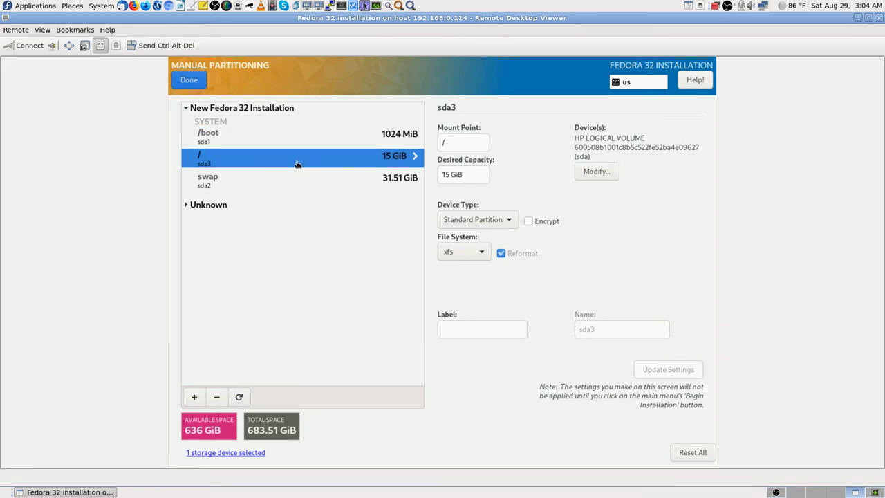
pyautogui.click(267, 183)
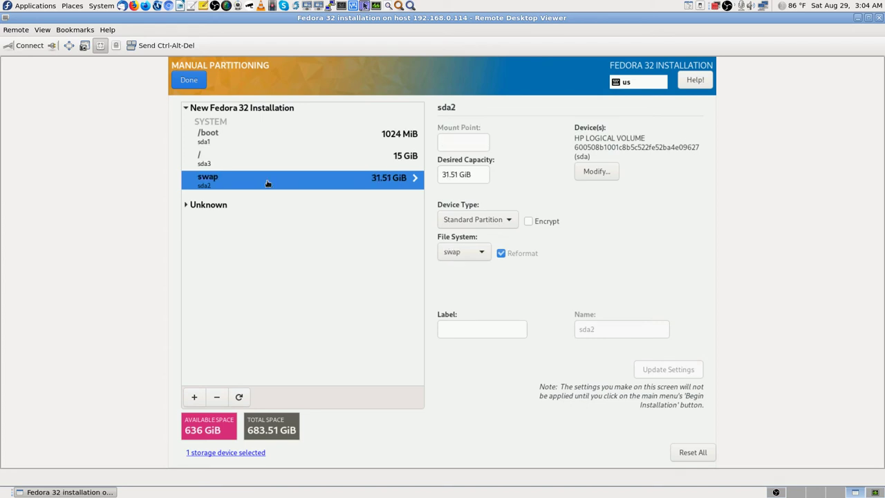
pyautogui.click(206, 138)
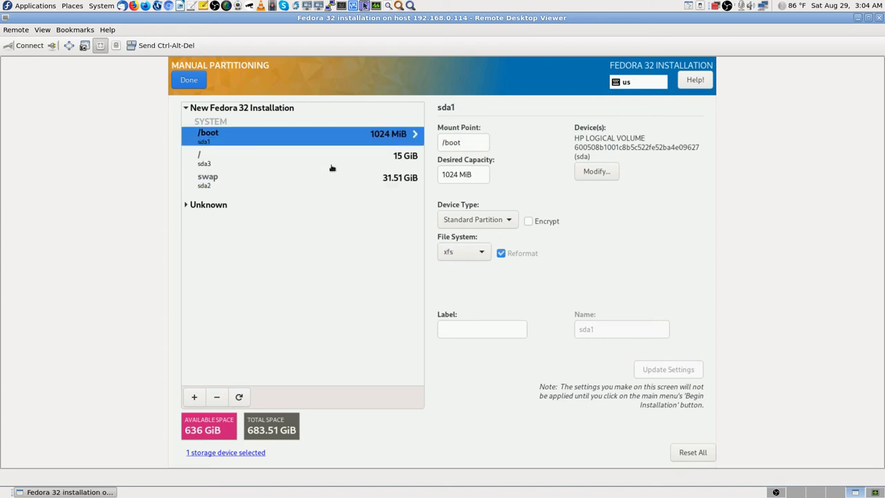
# - Change the /boot partition's file system to ext4 and apply it with Update Settings
pyautogui.click(480, 253)
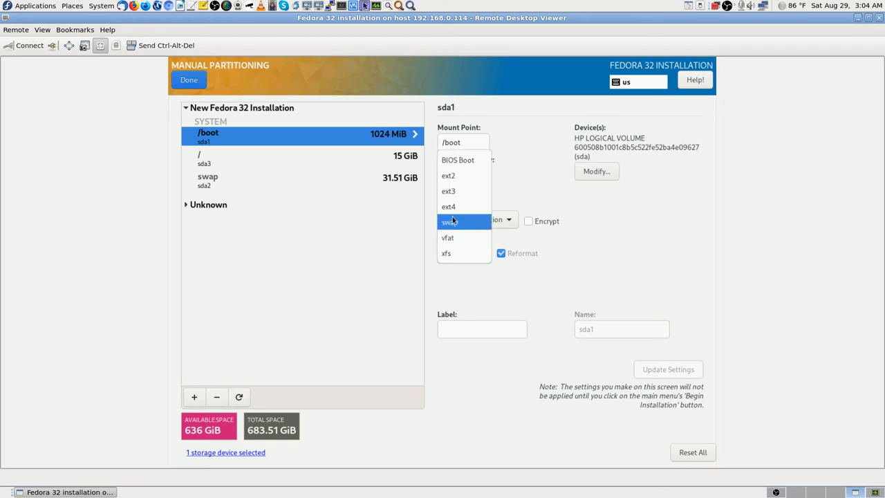
pyautogui.click(450, 209)
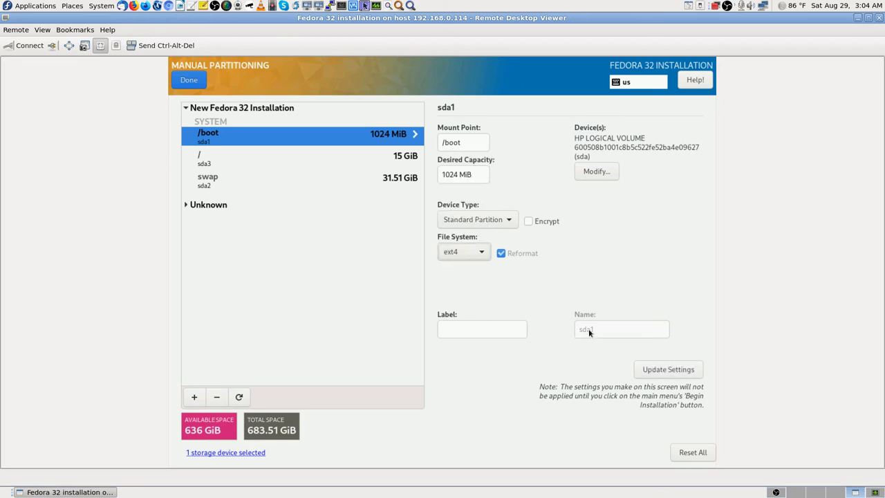
pyautogui.click(669, 369)
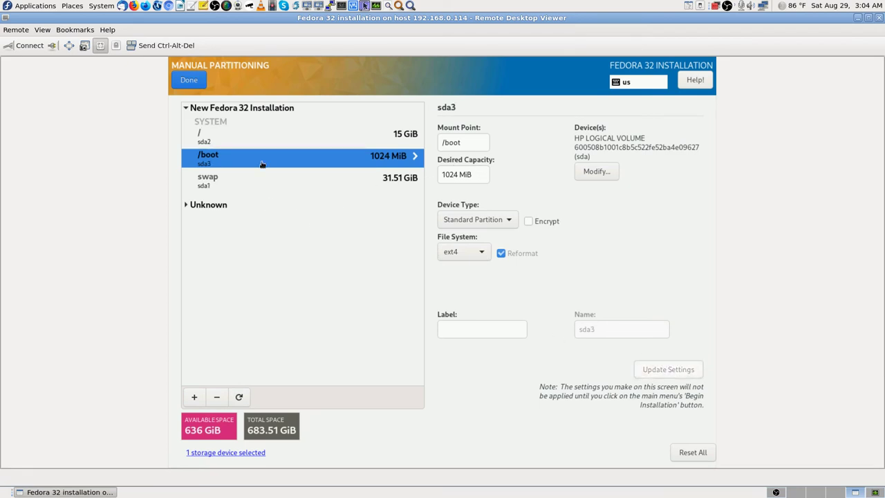
# - Select the / partition and check its file system choices, leaving it on xfs
pyautogui.click(228, 135)
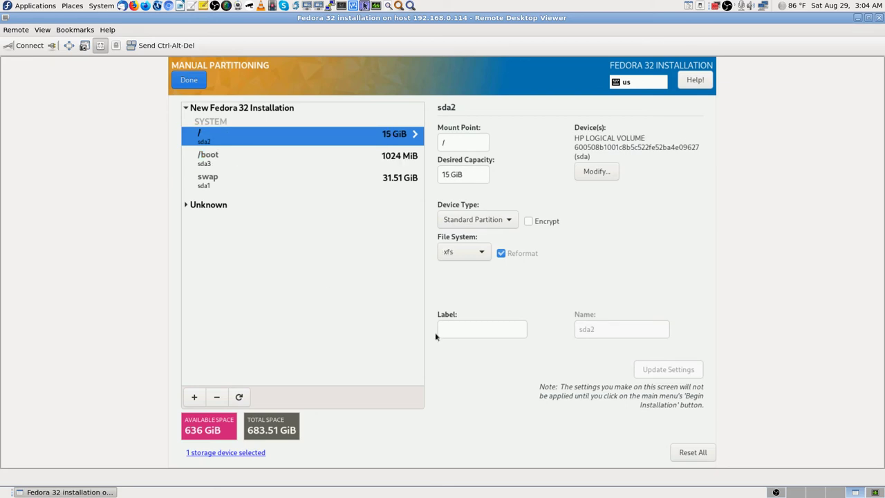
pyautogui.click(482, 253)
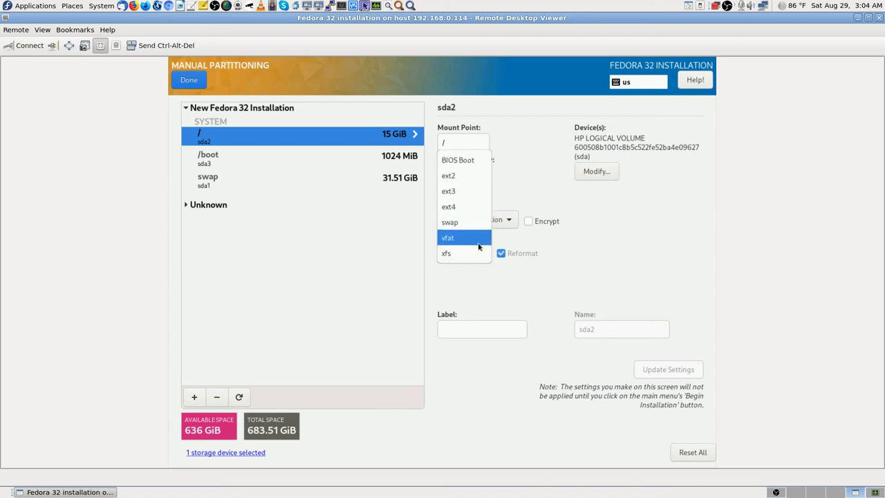
pyautogui.click(470, 288)
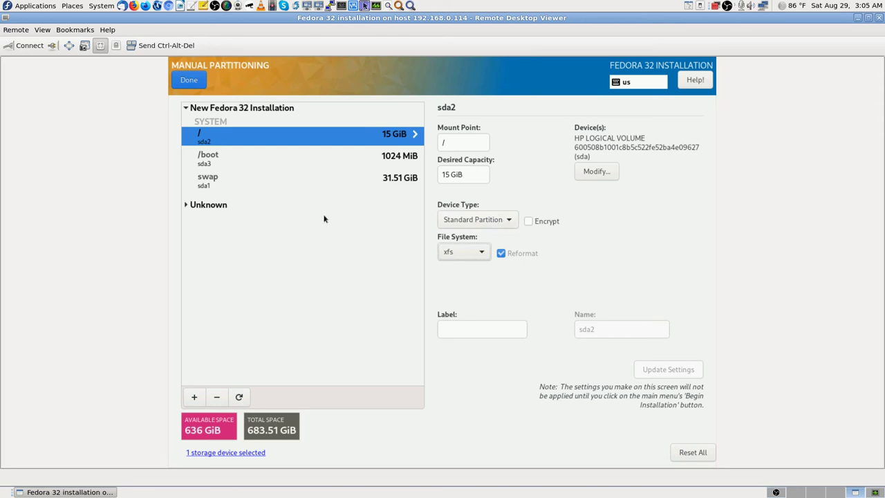
# - Switch the 15 GiB / partition on sda2 from xfs to ext4
pyautogui.click(487, 252)
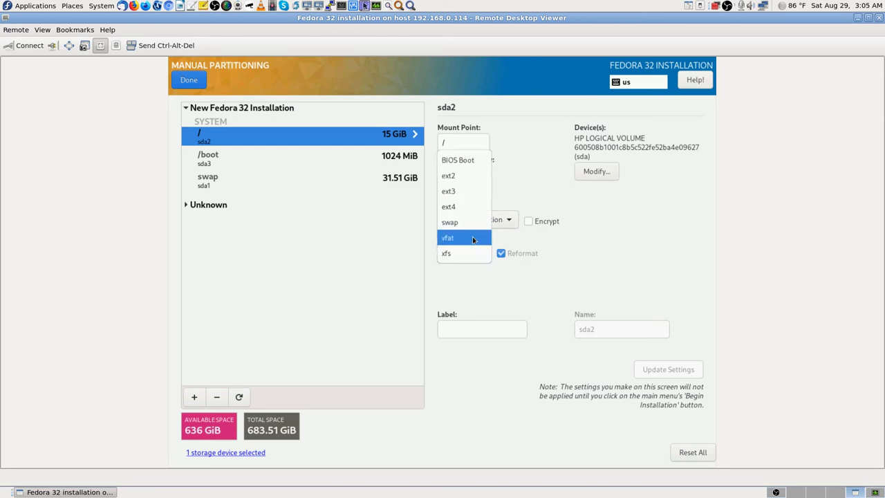
pyautogui.click(469, 206)
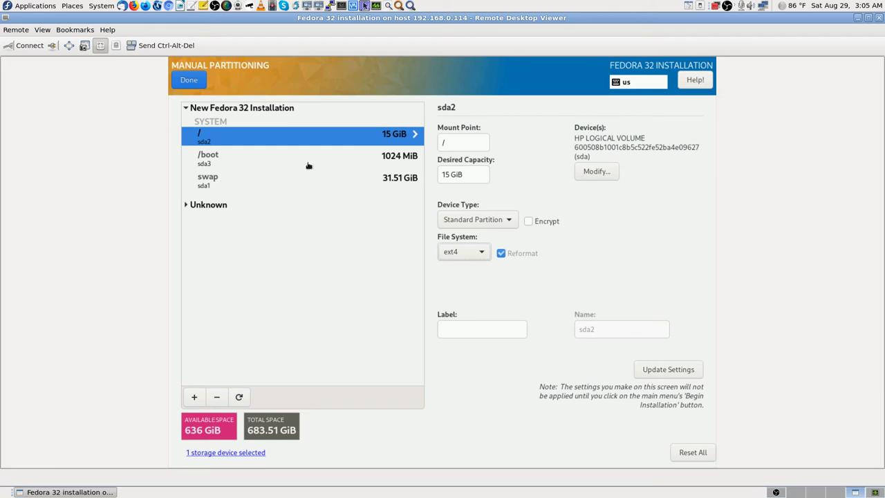
pyautogui.click(485, 251)
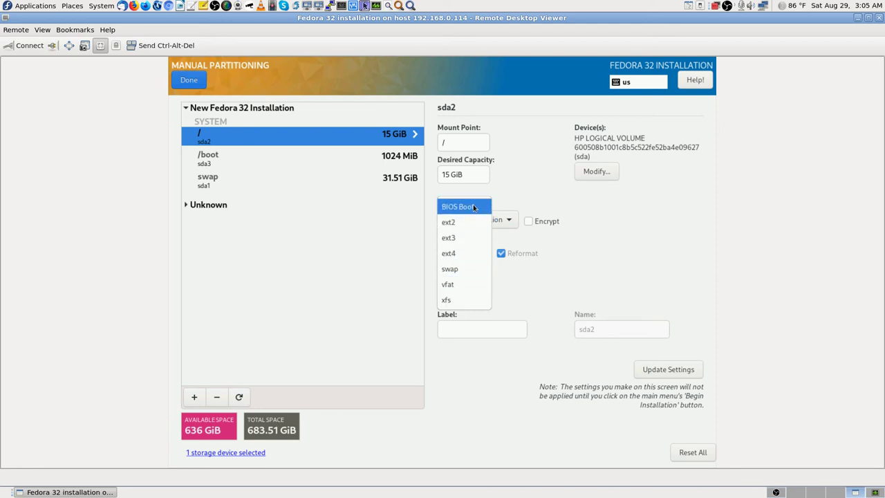
# - Keep ext4 selected in the File System list for the 15 GiB / partition
pyautogui.click(476, 252)
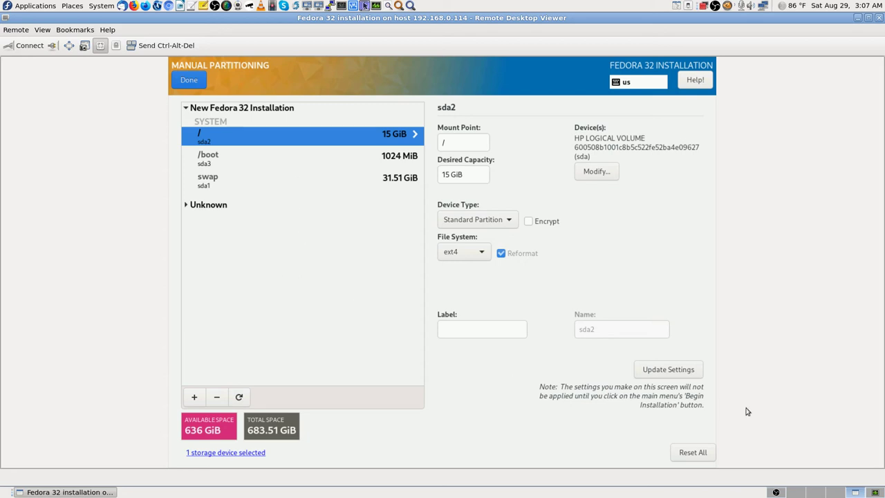
# - Reset all partitioning selections twice, trying once to finish with no mount points
pyautogui.click(691, 452)
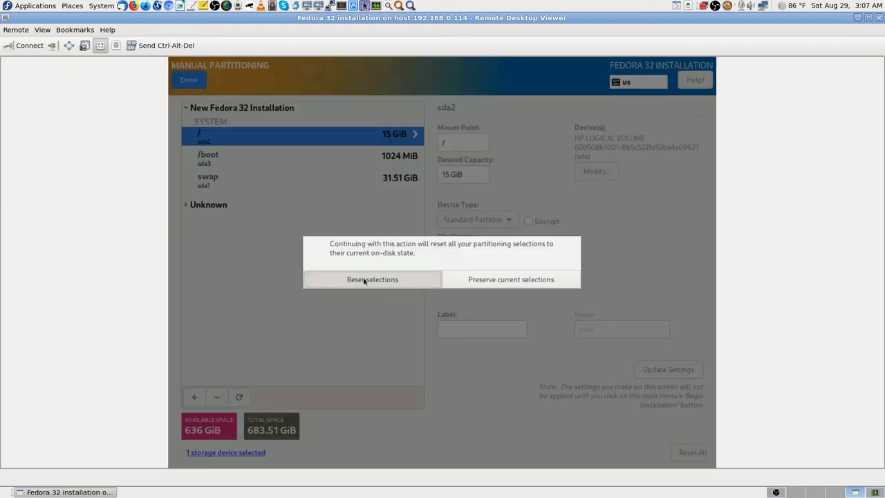
pyautogui.click(364, 278)
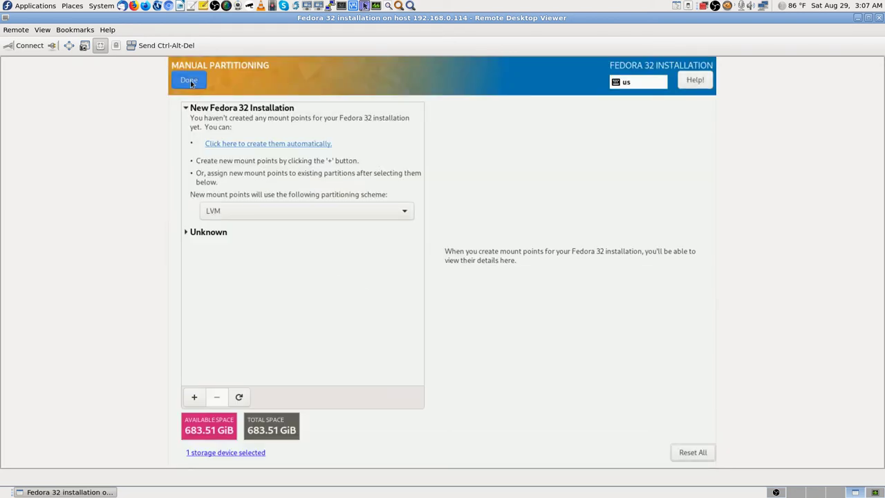
pyautogui.click(189, 80)
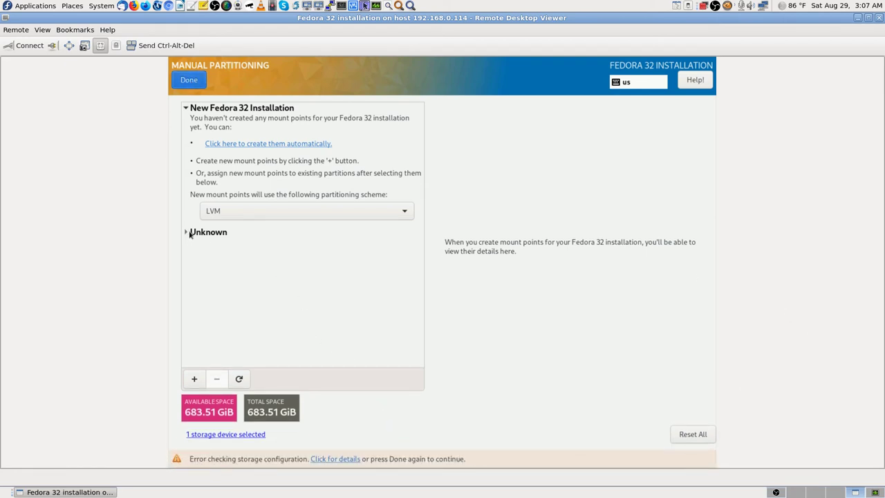
pyautogui.click(689, 434)
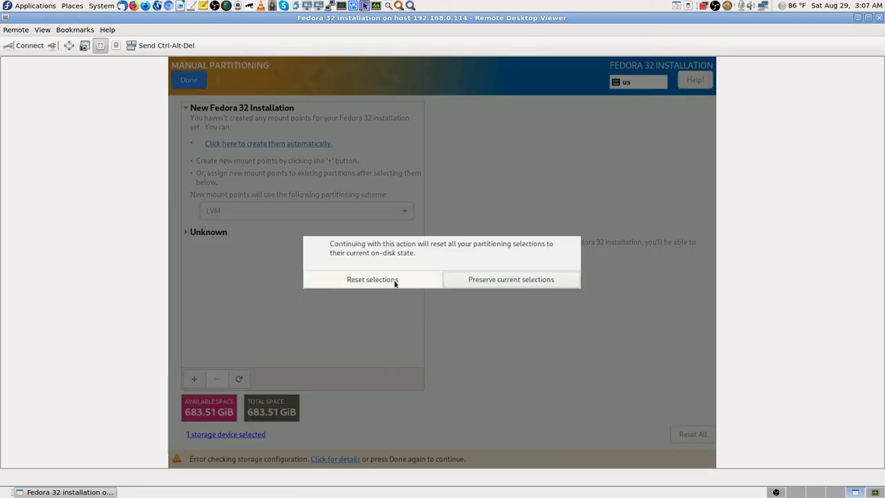
pyautogui.click(394, 279)
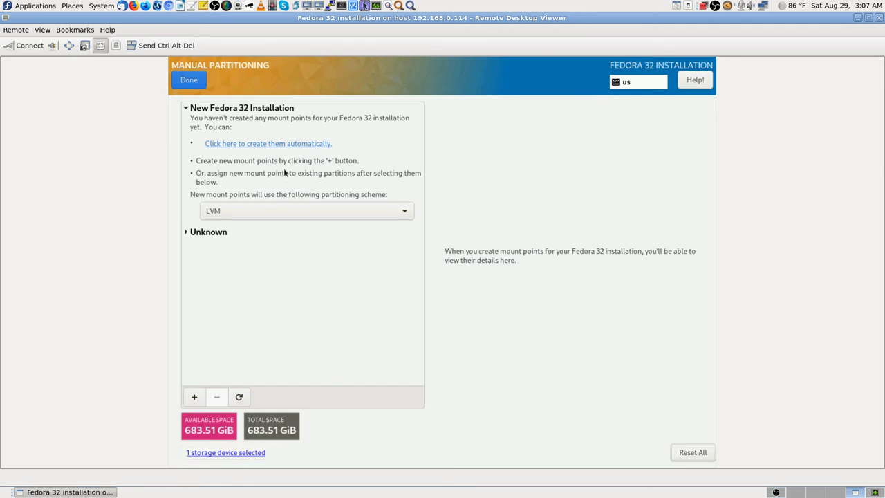
# - Read the missing-partition error details, then auto-create 15 GiB /, 1024 MiB /boot and 31.51 GiB swap
pyautogui.click(192, 83)
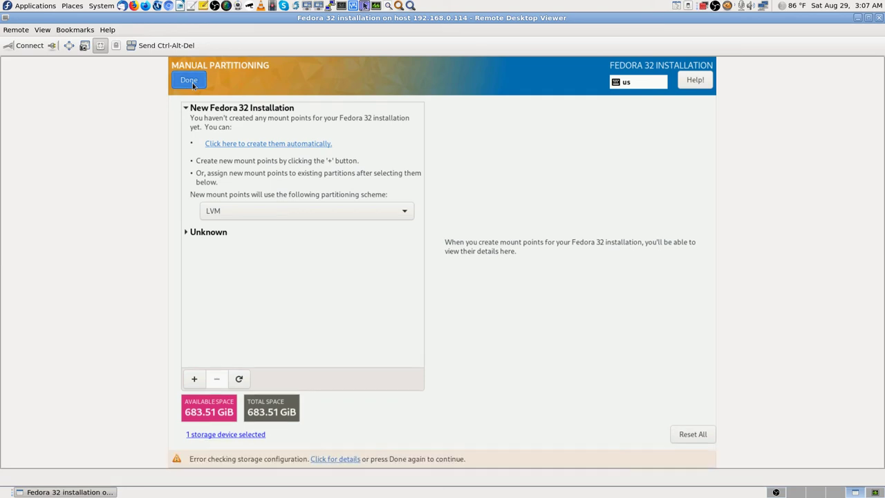
pyautogui.click(342, 457)
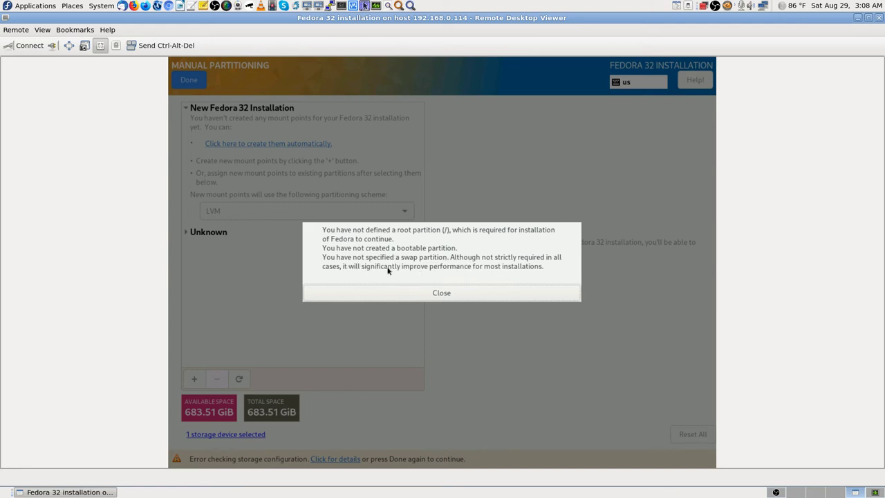
pyautogui.click(456, 294)
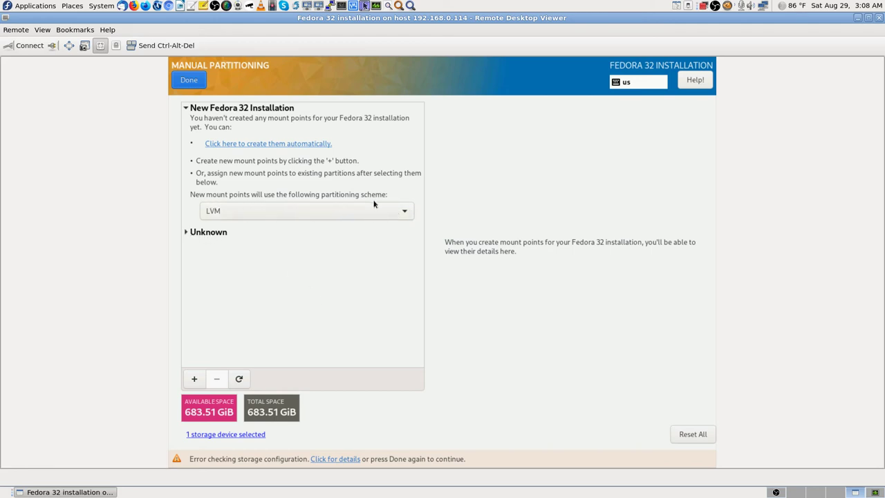
pyautogui.click(301, 145)
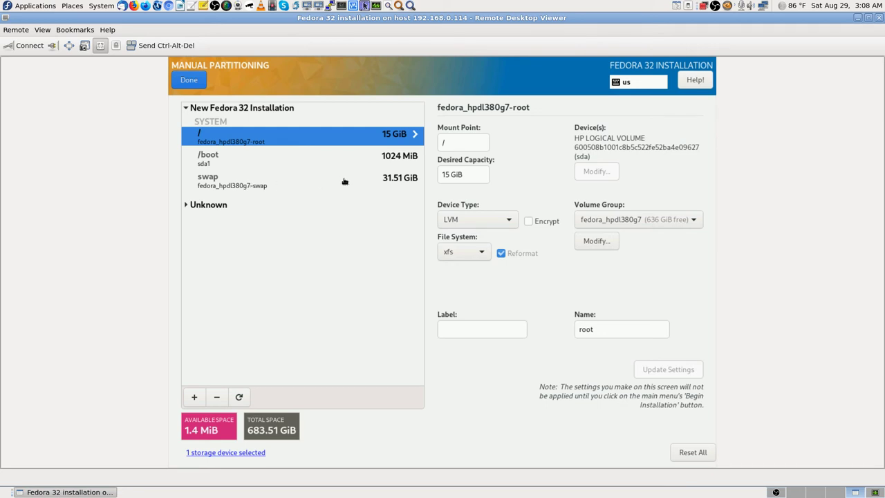
pyautogui.click(193, 397)
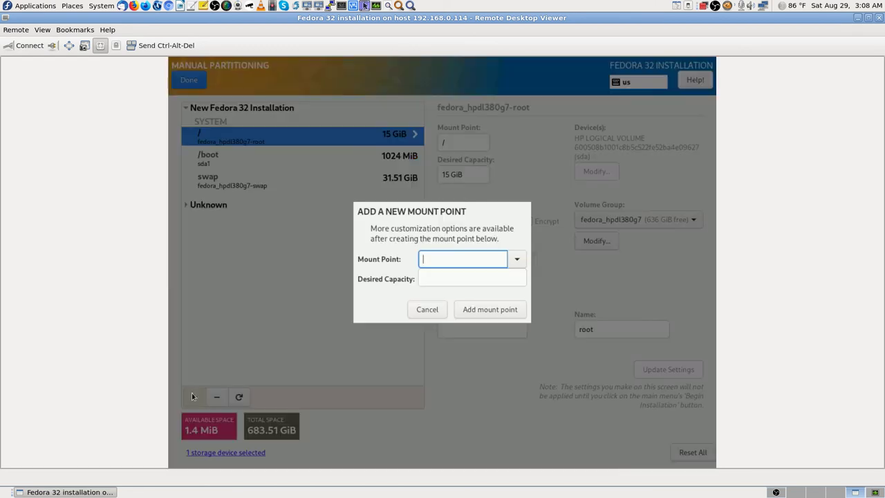
pyautogui.click(518, 258)
pyautogui.click(484, 282)
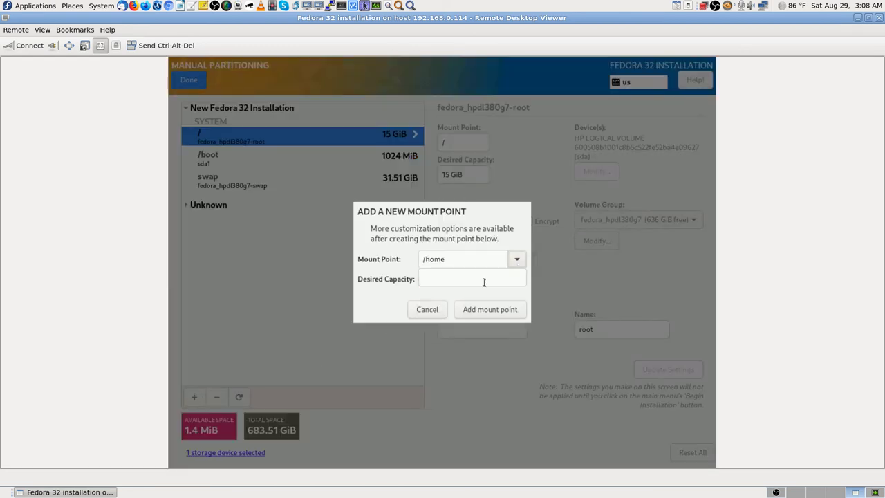
pyautogui.click(449, 277)
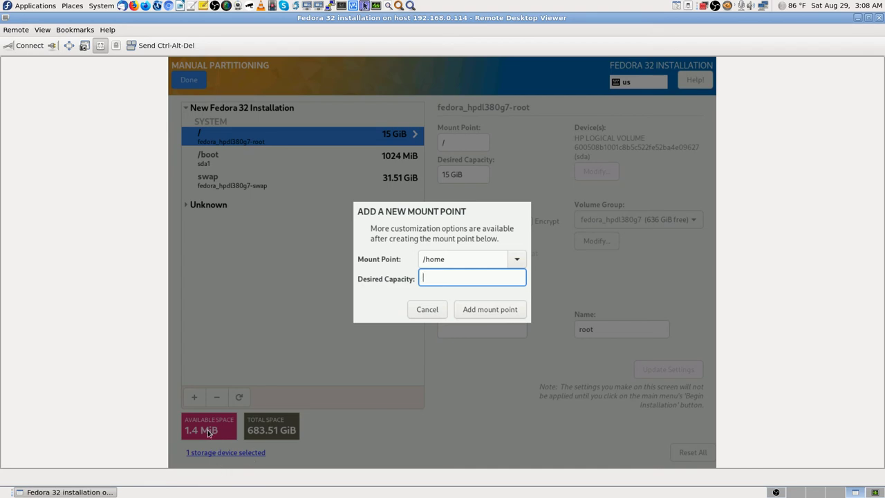
pyautogui.click(428, 309)
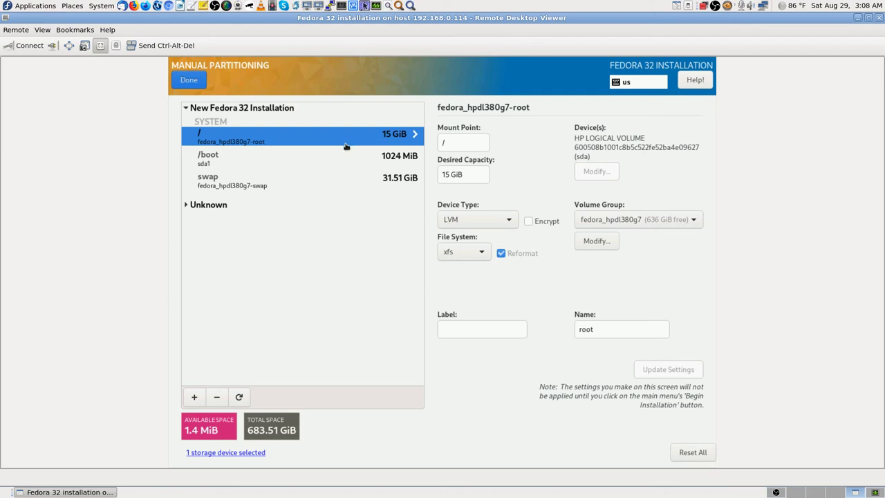
# - Change the 15 GiB LVM root volume's file system from xfs to ext4
pyautogui.click(477, 251)
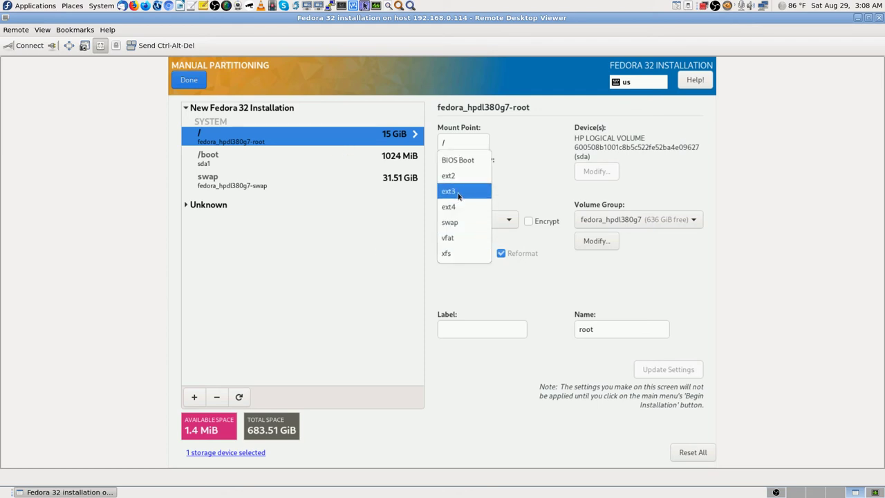
pyautogui.click(457, 208)
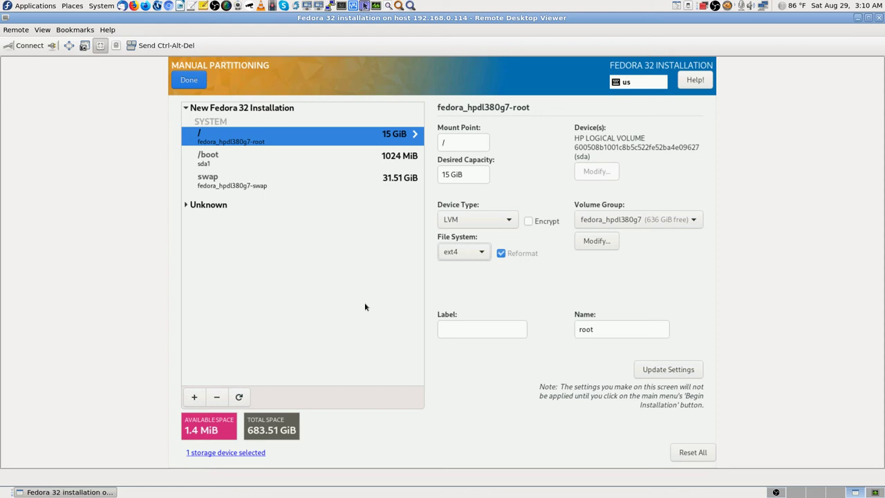
# - Set the ext4 root volume's Desired Capacity to 650.09 GiB and apply it
pyautogui.click(449, 174)
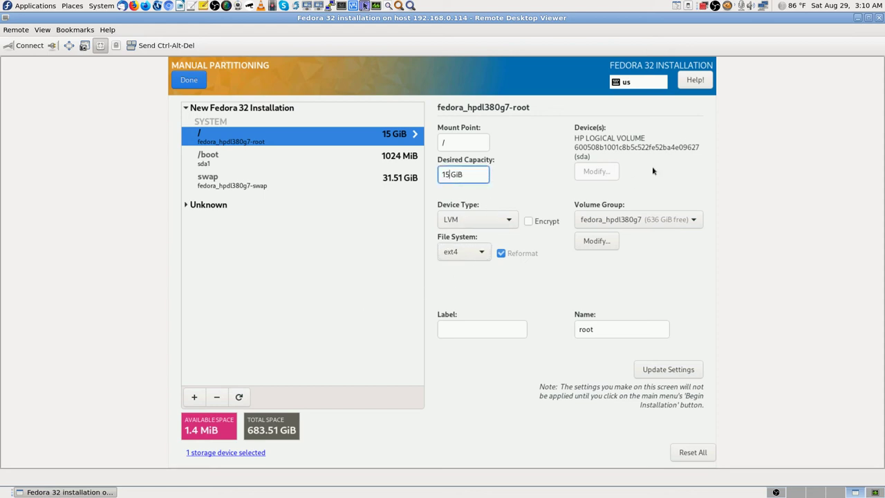
pyautogui.press('BackSpace')
pyautogui.press('BackSpace')
pyautogui.write('650.09')
pyautogui.click(657, 371)
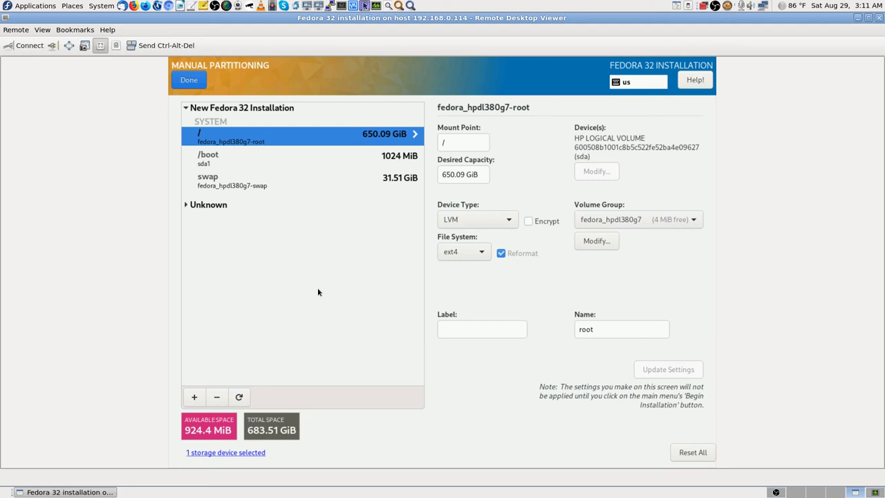
# - Resize the root volume to 651 GiB, apply it, and screenshot the resulting layout
pyautogui.click(451, 174)
pyautogui.press('Delete')
pyautogui.write('1')
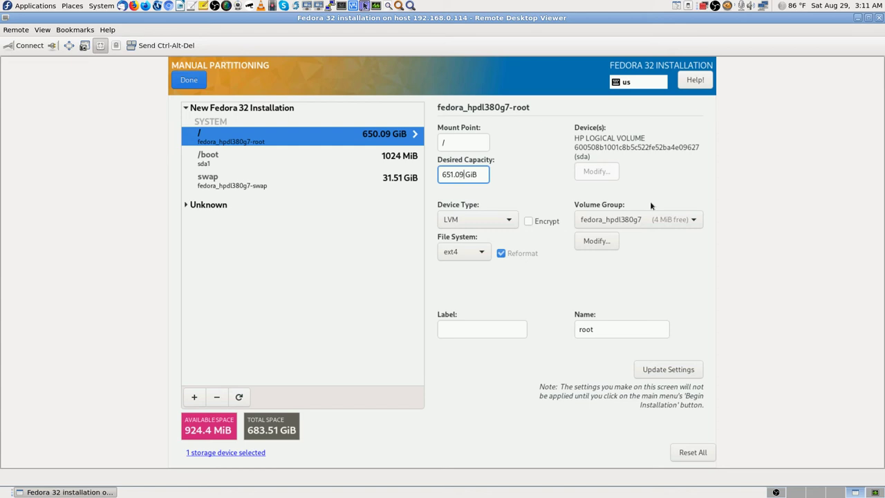
pyautogui.press('BackSpace')
pyautogui.press('BackSpace')
pyautogui.press('BackSpace')
pyautogui.click(676, 370)
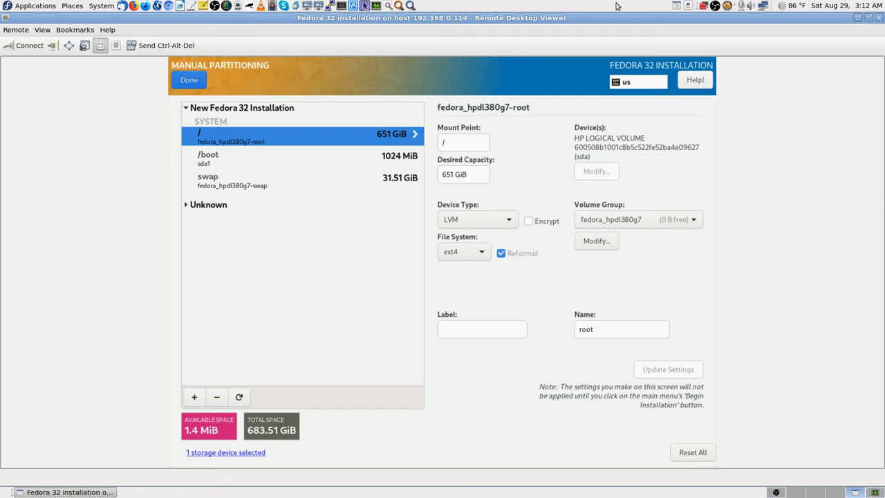
pyautogui.press('Print')
pyautogui.press('Return')
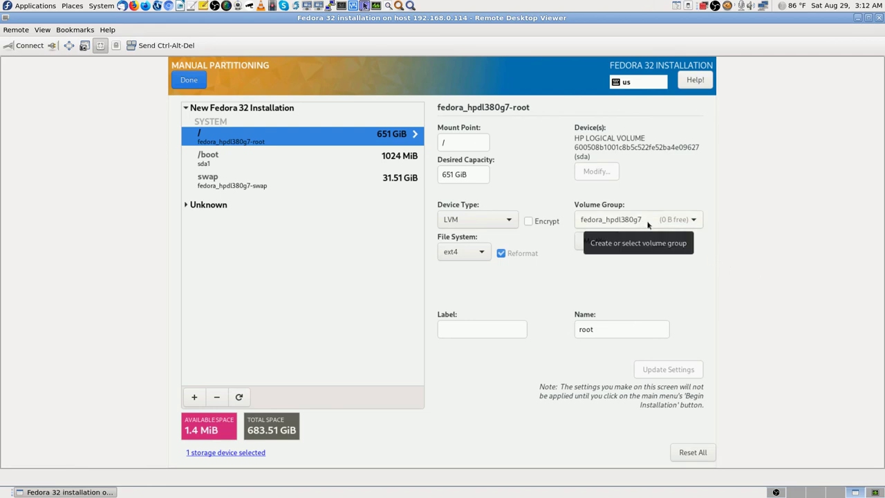
# - Select the 651 GiB / root entry to show its mount point, device type and file system
pyautogui.click(471, 137)
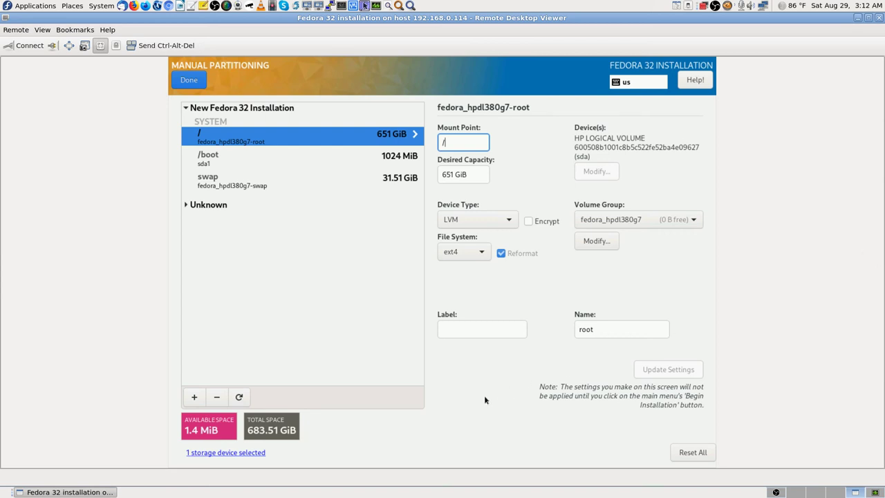
pyautogui.click(287, 137)
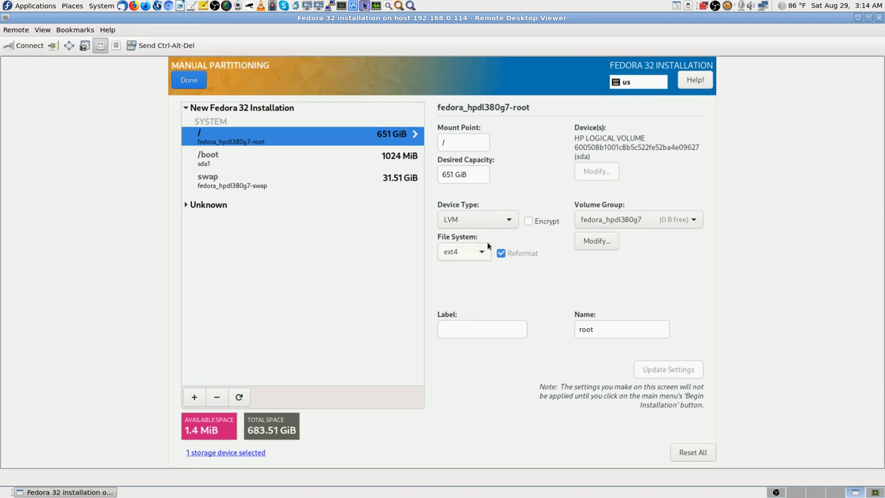
# - Try Standard Partition as the / device type, then revert it to LVM
pyautogui.click(506, 220)
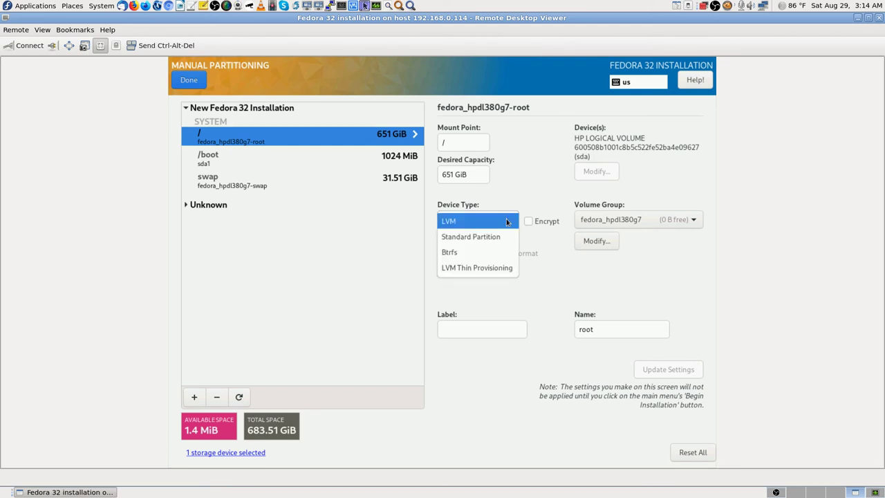
pyautogui.click(503, 240)
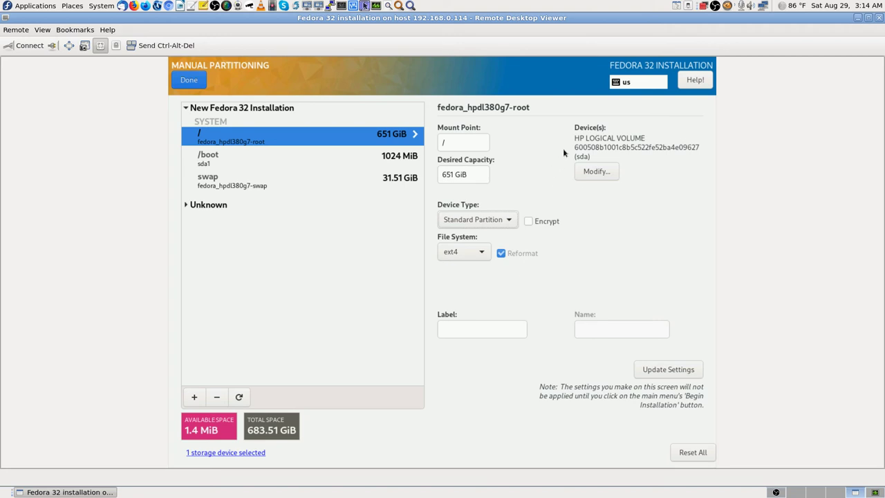
pyautogui.click(474, 330)
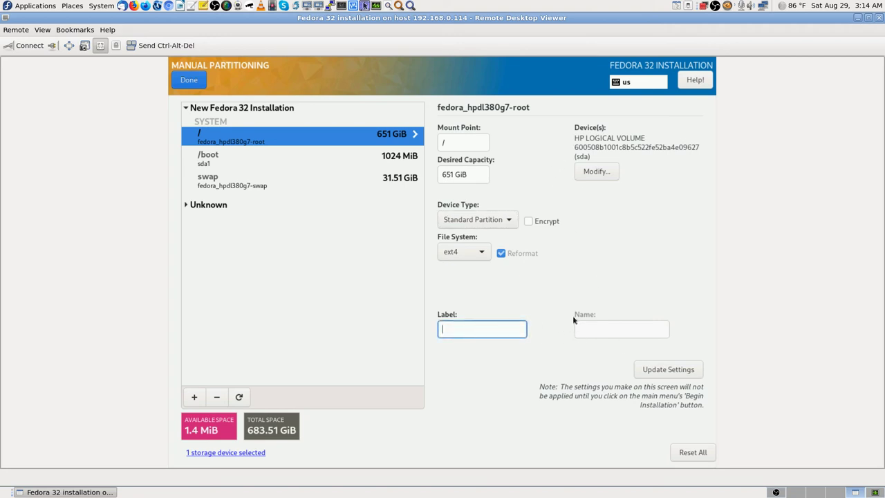
pyautogui.click(507, 219)
pyautogui.press('Up')
pyautogui.press('Return')
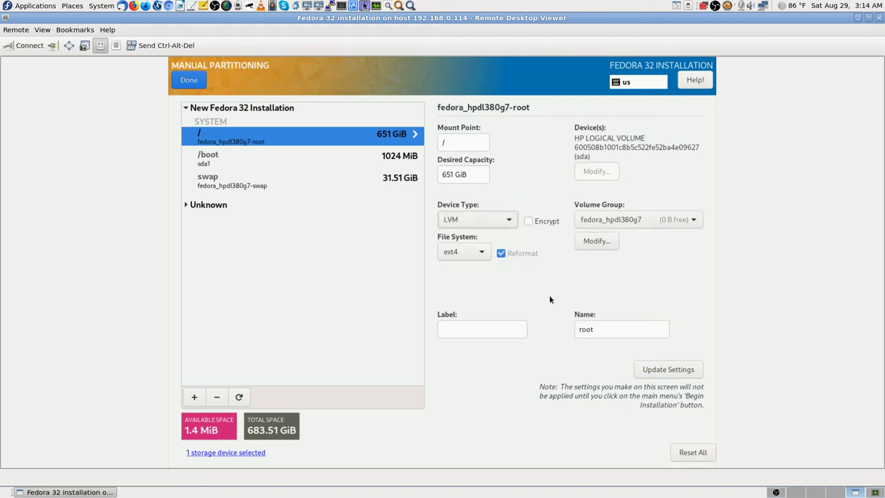
pyautogui.click(605, 329)
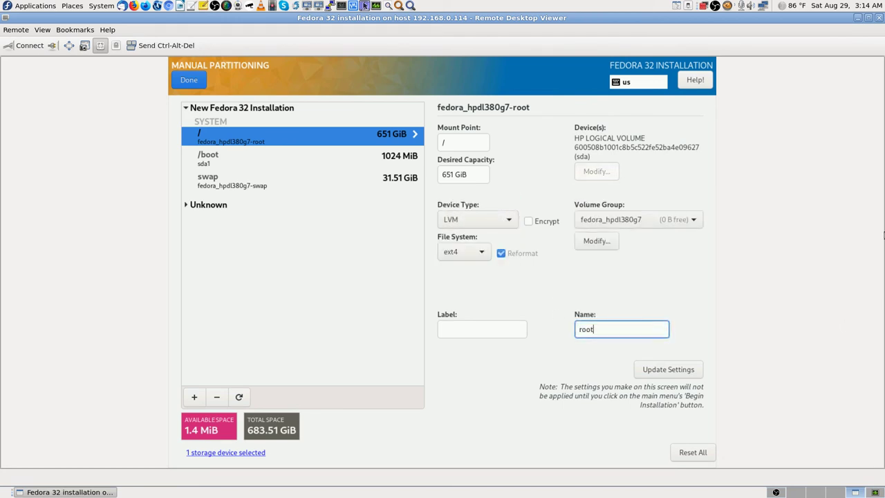
# - Set / to Standard Partition, typing 'root' as a label and then erasing it
pyautogui.click(505, 219)
pyautogui.press('Down')
pyautogui.press('Return')
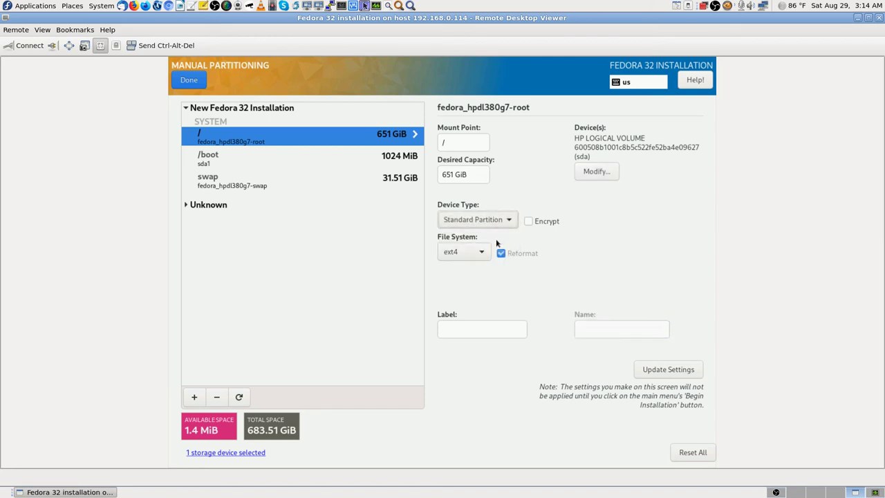
pyautogui.click(460, 329)
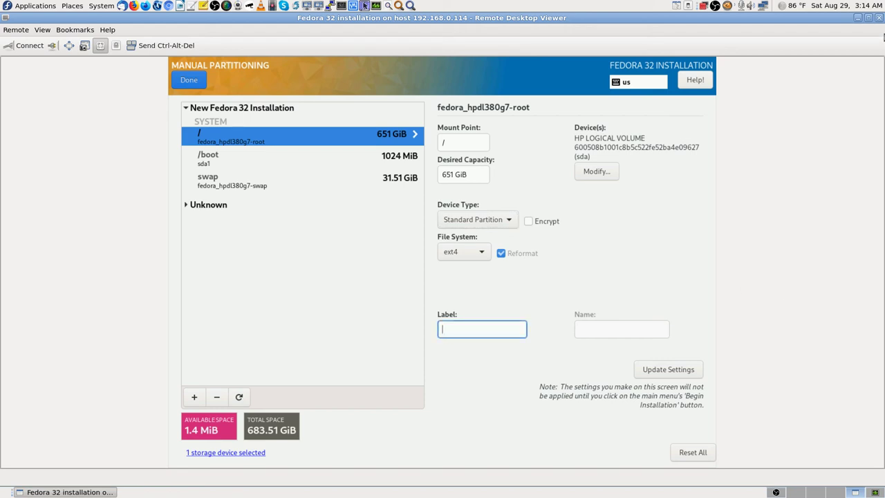
pyautogui.write('root')
pyautogui.press('BackSpace')
pyautogui.press('BackSpace')
pyautogui.press('BackSpace')
pyautogui.press('BackSpace')
# - Switch / back to LVM and rename its logical volume from root to 'lvm'
pyautogui.click(510, 219)
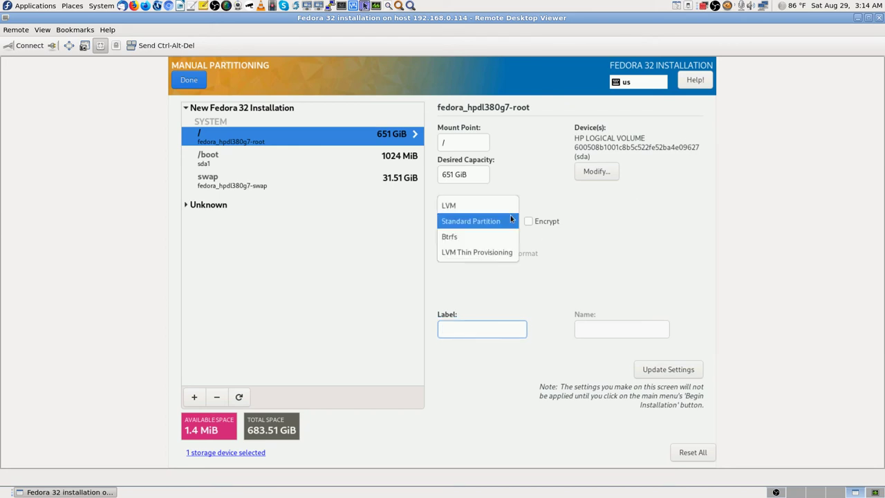
pyautogui.click(488, 205)
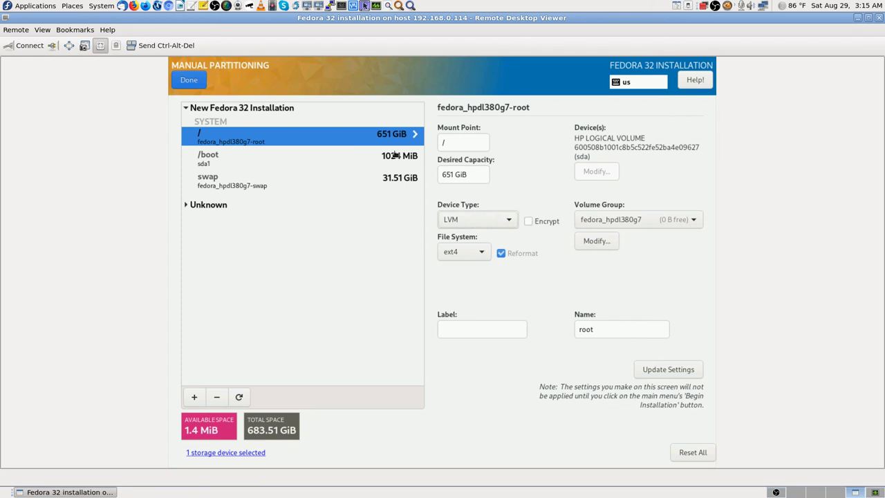
pyautogui.click(599, 329)
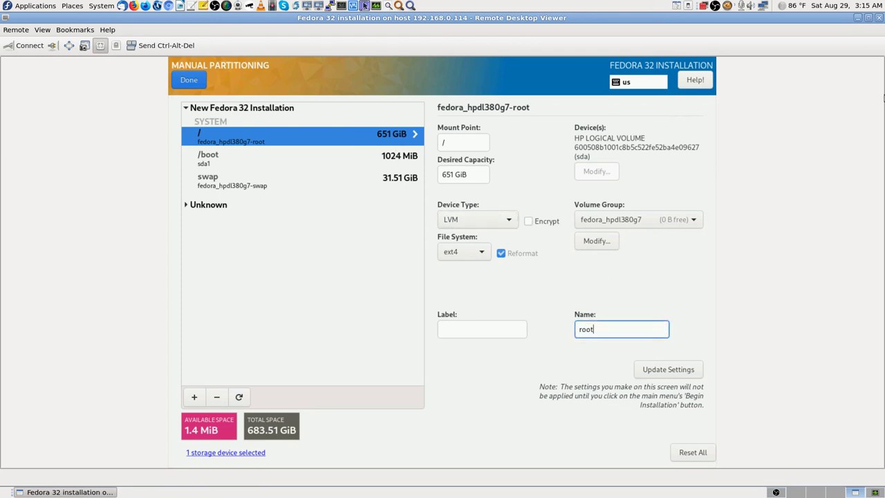
pyautogui.press('BackSpace')
pyautogui.press('BackSpace')
pyautogui.press('BackSpace')
pyautogui.press('BackSpace')
pyautogui.write('lvm')
pyautogui.click(453, 142)
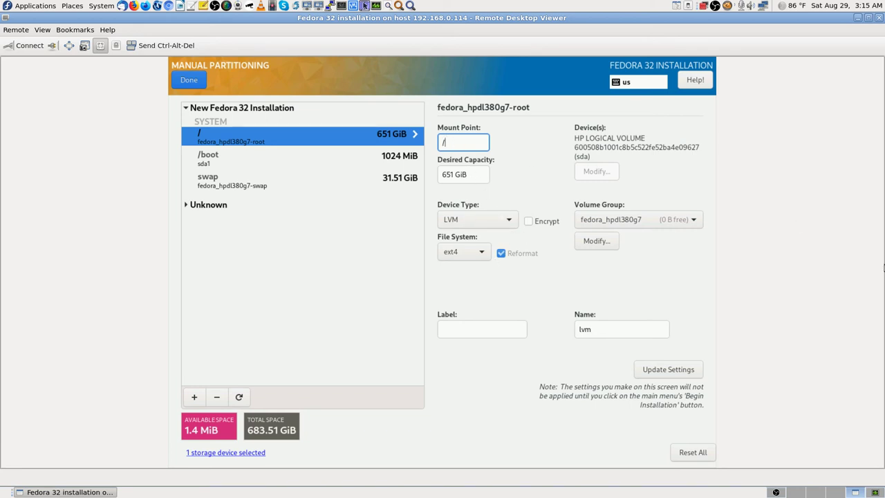
pyautogui.rightClick(475, 146)
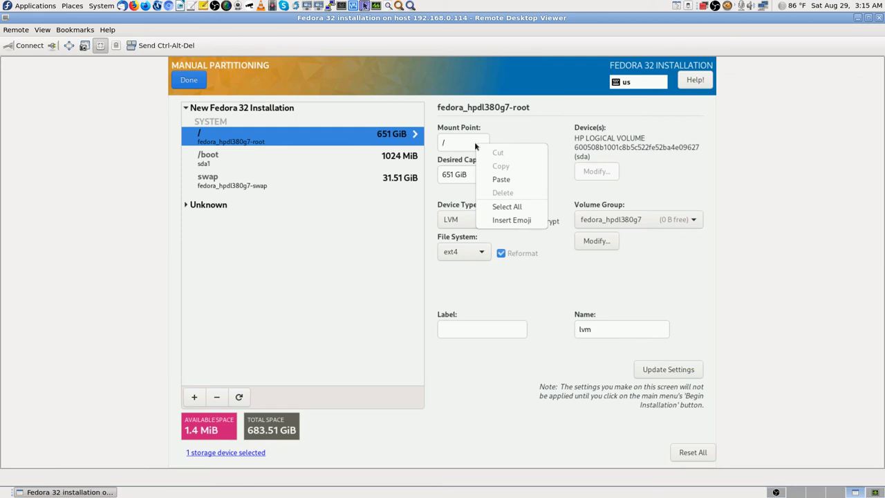
pyautogui.click(528, 134)
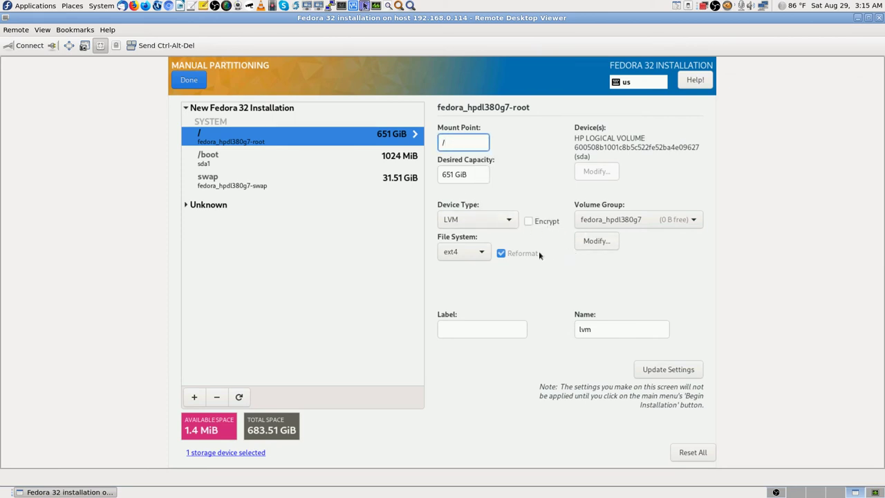
pyautogui.click(613, 242)
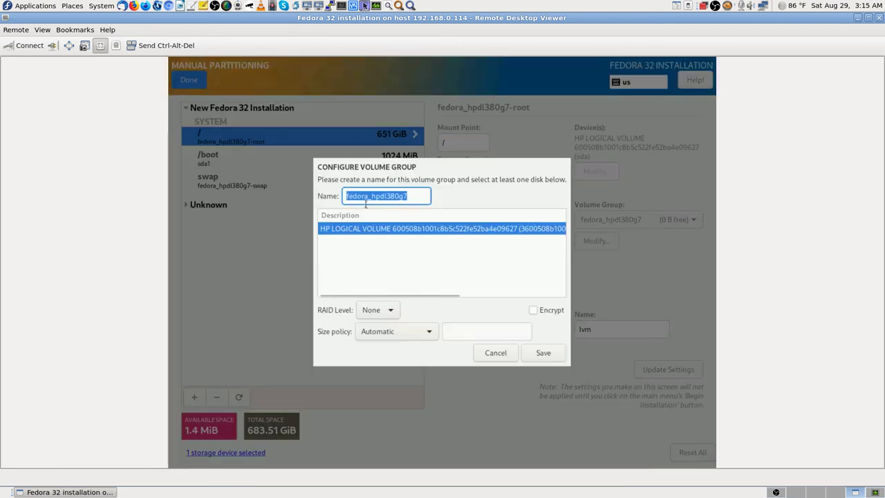
pyautogui.click(501, 353)
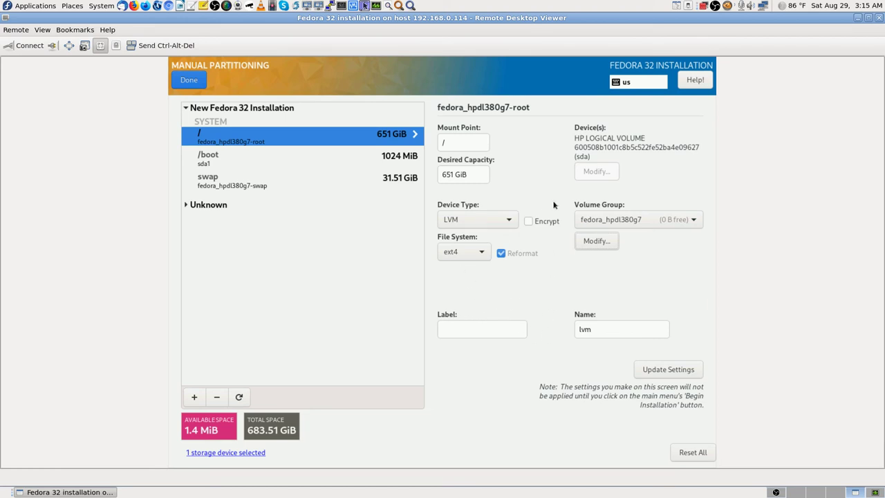
# - Apply the 'lvm' volume name to the root partition and take a screenshot
pyautogui.click(659, 371)
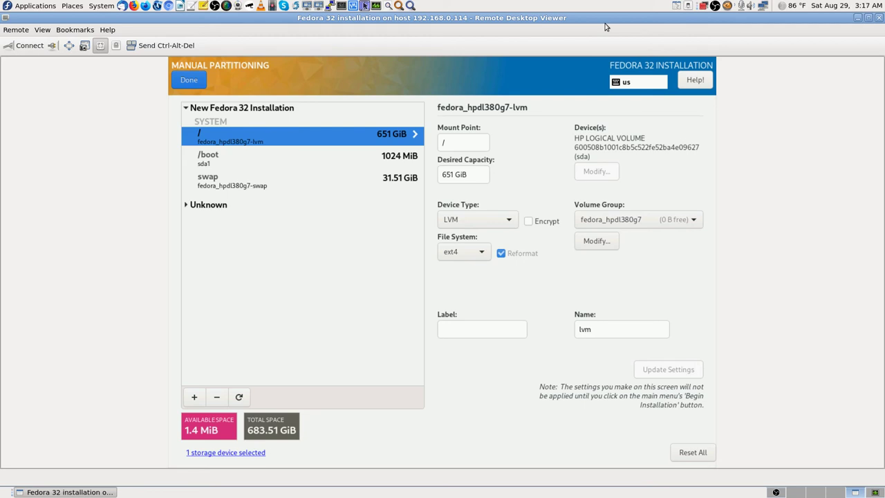
pyautogui.press('Print')
pyautogui.press('Return')
pyautogui.click(199, 81)
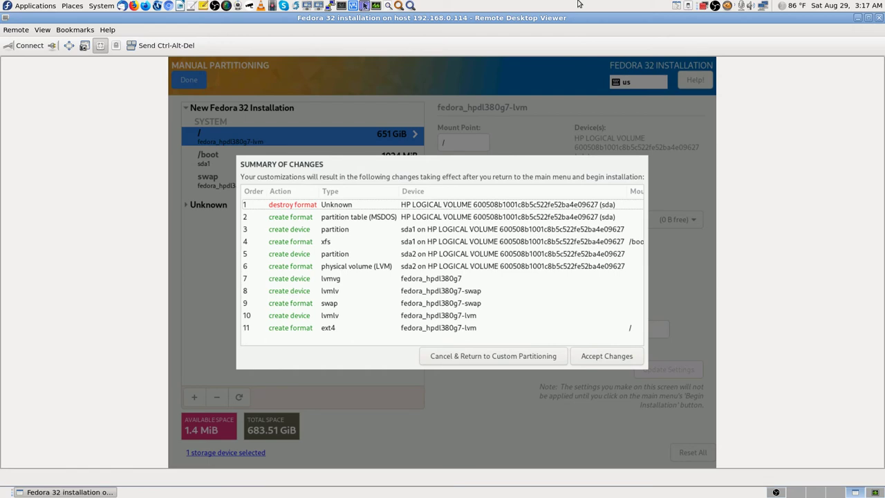
pyautogui.press('Print')
pyautogui.press('Return')
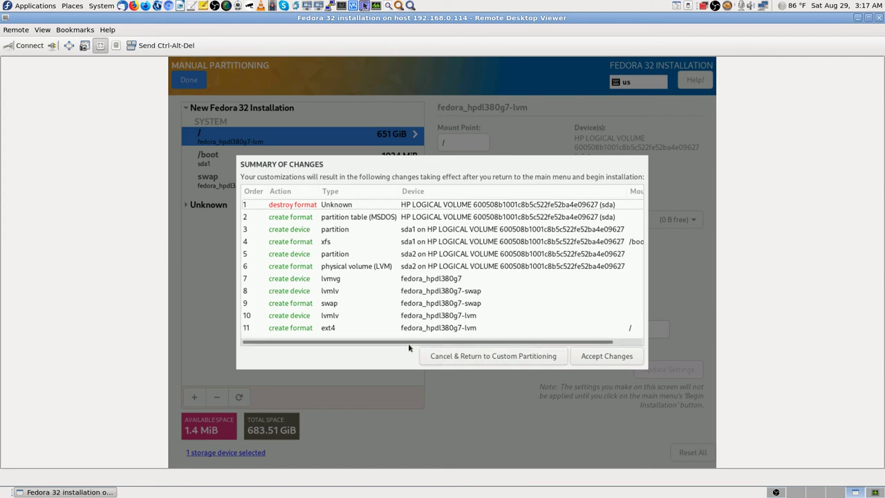
pyautogui.moveTo(408, 342)
pyautogui.mouseDown()
pyautogui.moveTo(489, 348)
pyautogui.moveTo(397, 343)
pyautogui.mouseUp()
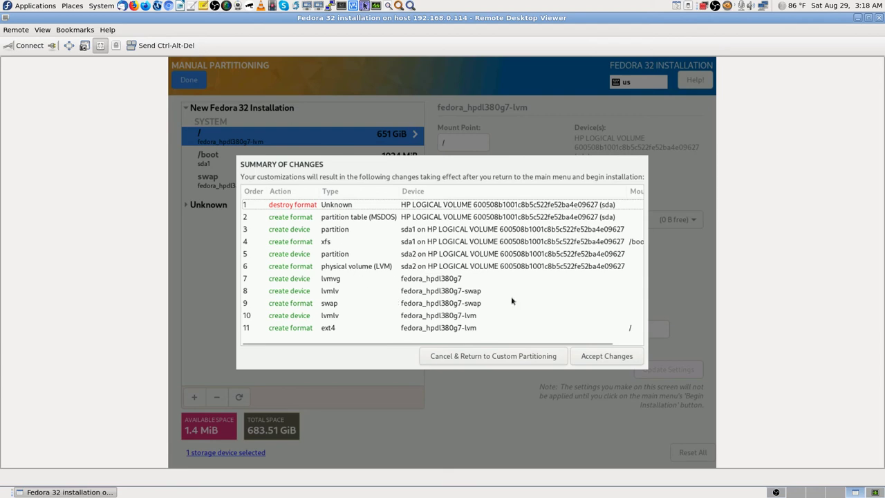
pyautogui.click(559, 356)
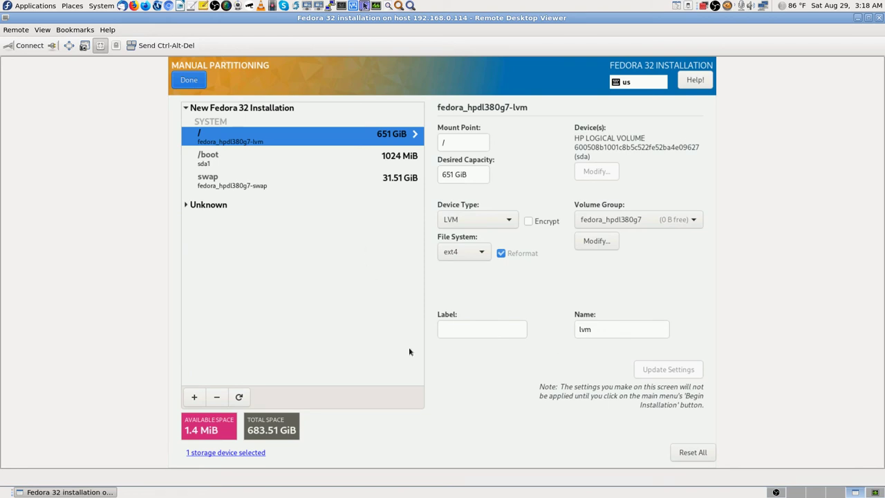
# - Reset all partitioning to the on-disk state, discarding the planned mount points
pyautogui.click(681, 453)
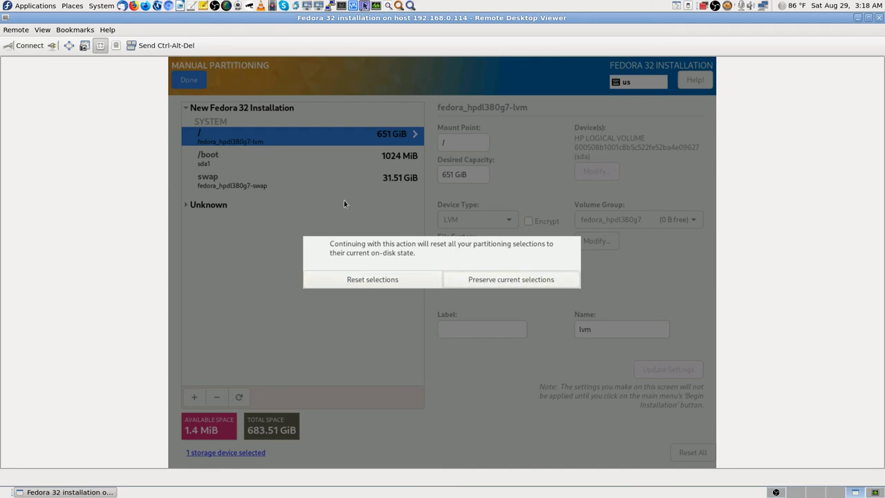
pyautogui.click(399, 279)
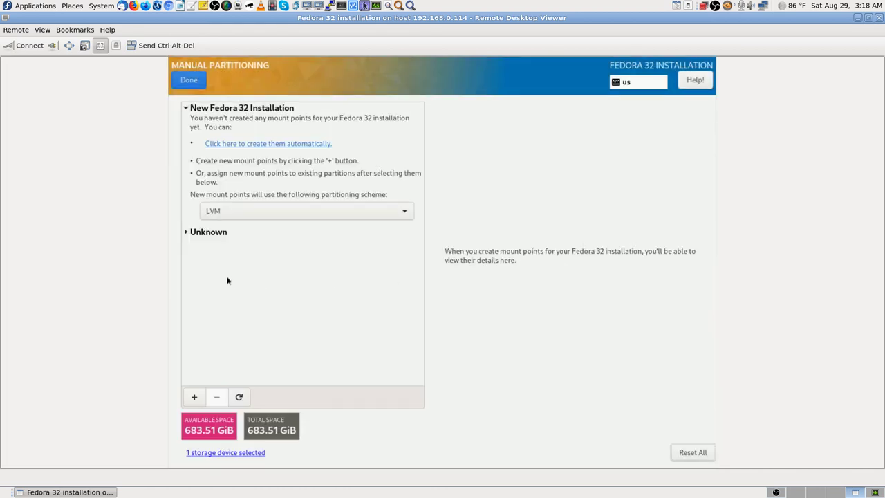
pyautogui.click(184, 232)
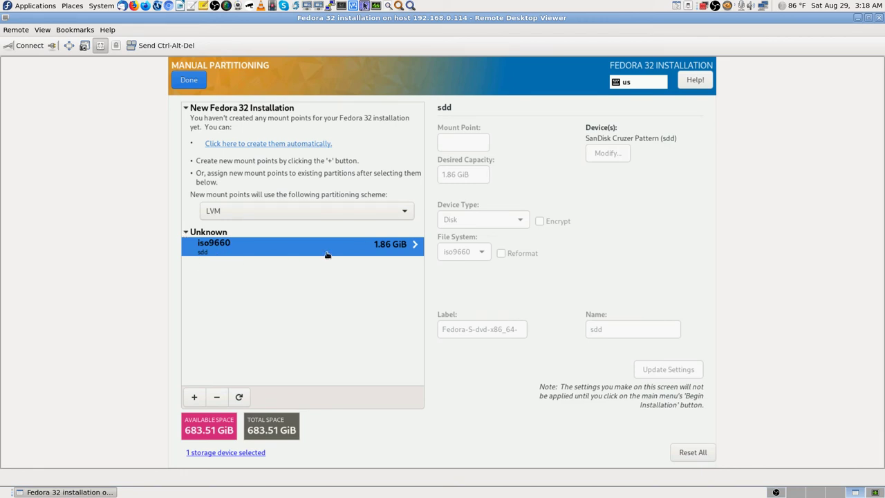
pyautogui.click(185, 233)
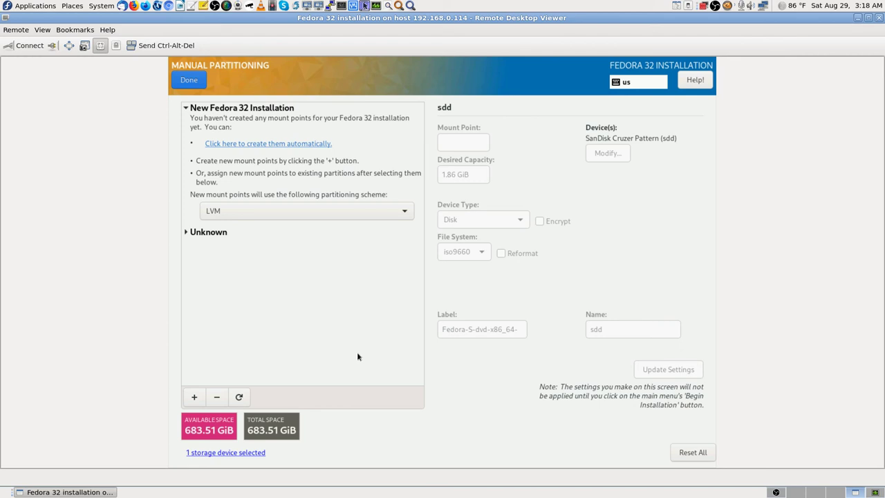
# - Review and screenshot the Selected Disks dialog, then attempt to finish with no partitions defined
pyautogui.click(261, 452)
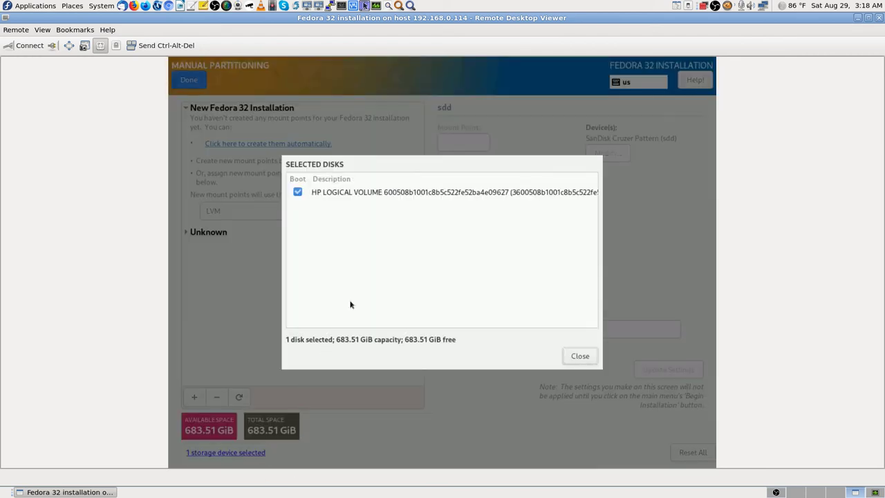
pyautogui.click(580, 355)
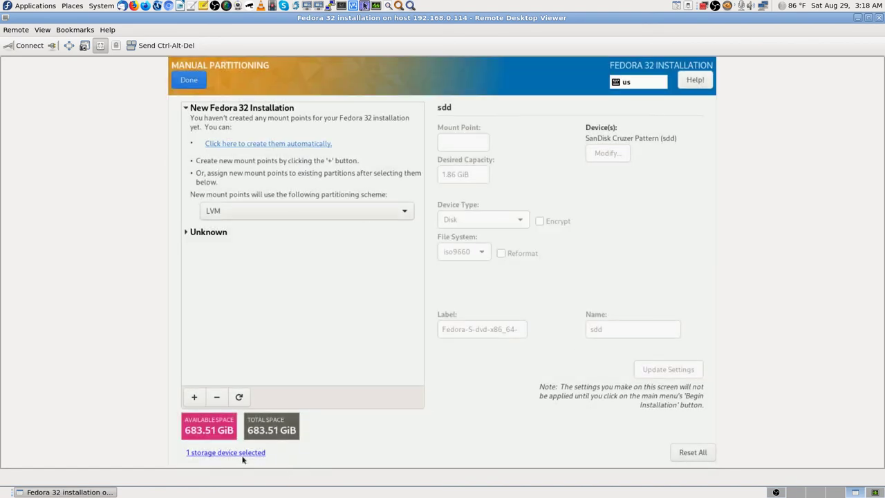
pyautogui.click(243, 454)
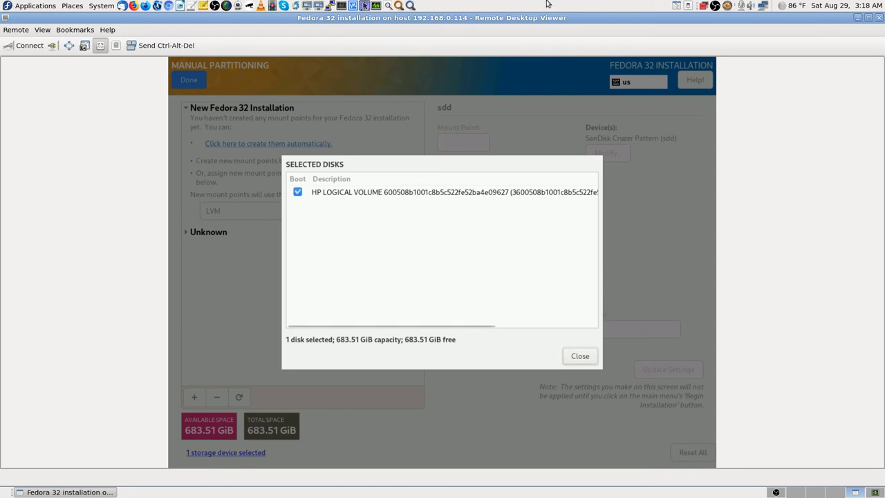
pyautogui.press('Print')
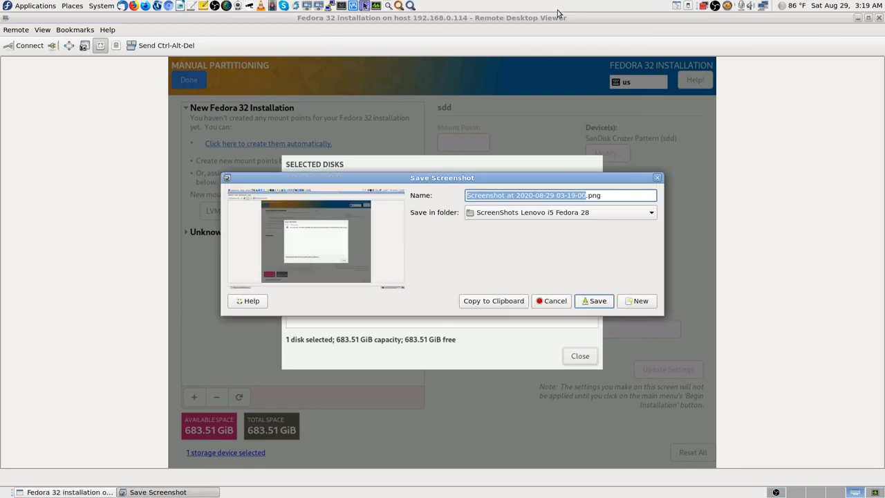
pyautogui.press('Return')
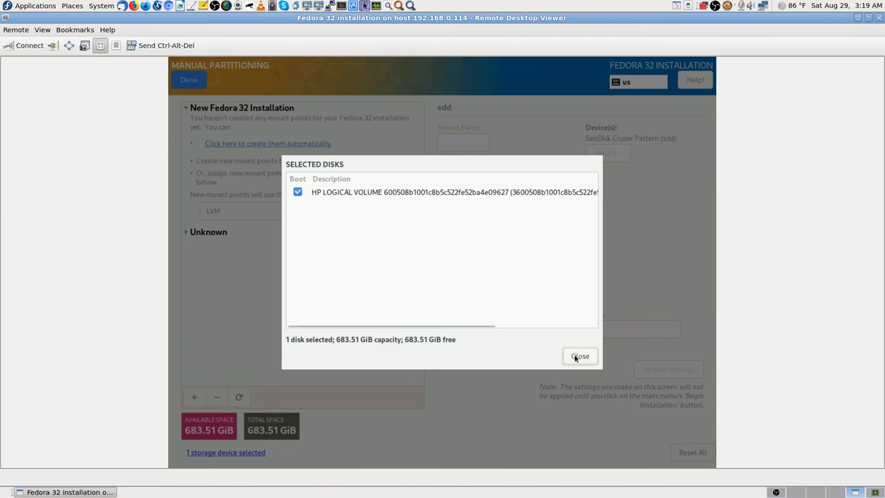
pyautogui.click(578, 355)
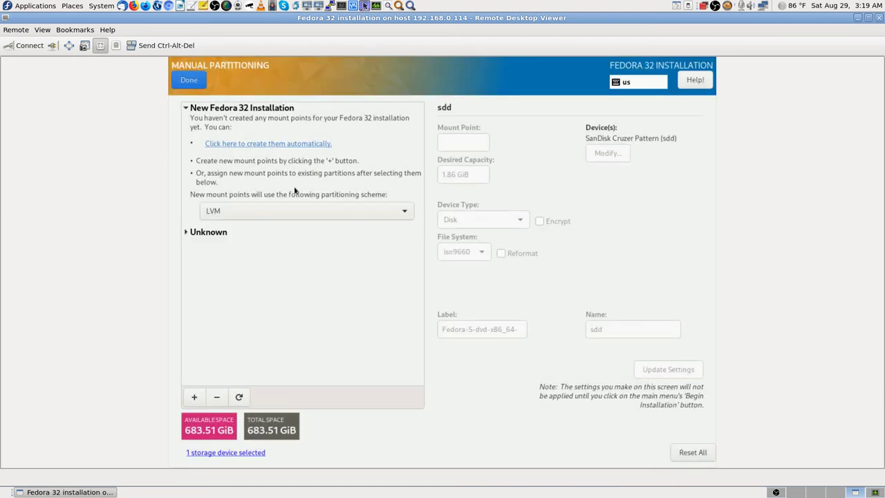
pyautogui.click(189, 81)
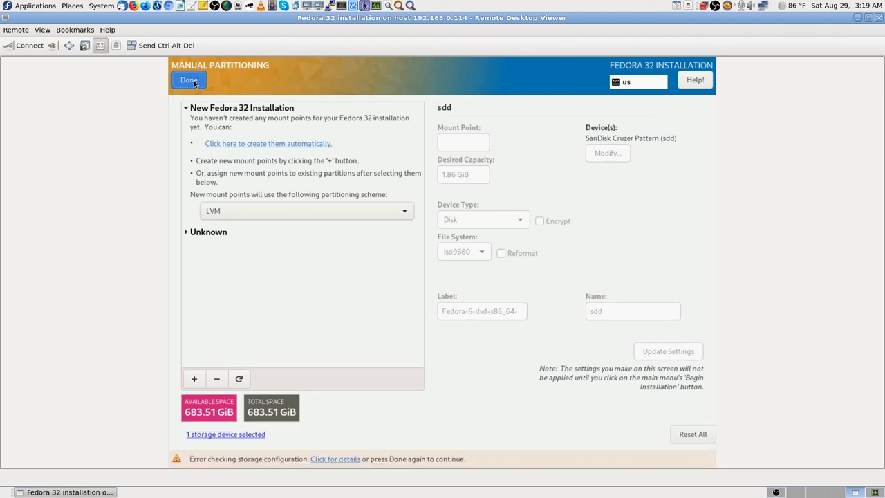
pyautogui.click(332, 459)
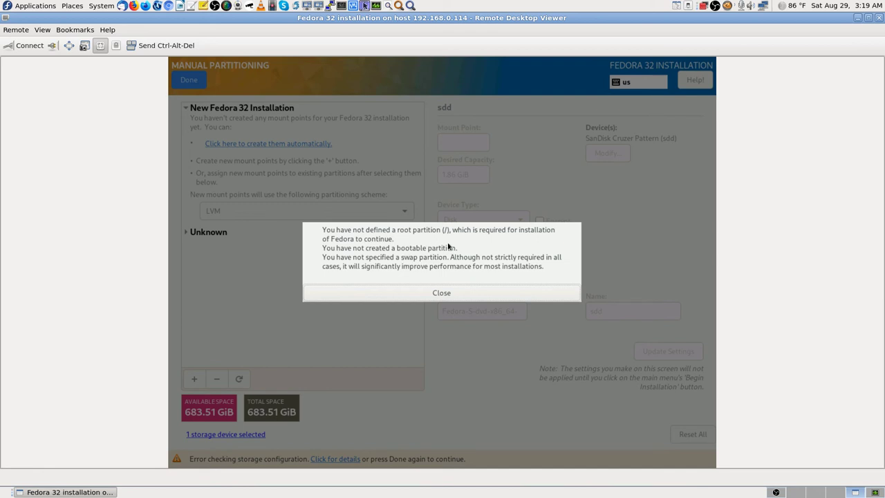
pyautogui.press('Print')
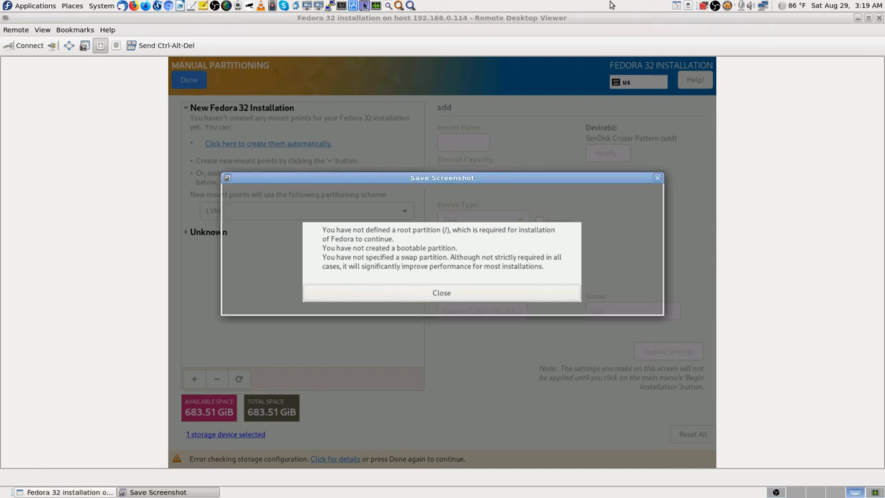
pyautogui.press('Return')
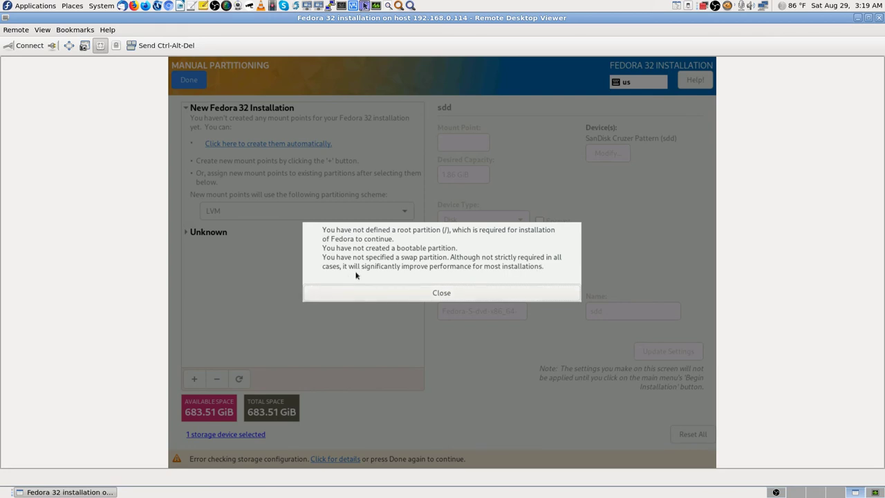
pyautogui.click(449, 290)
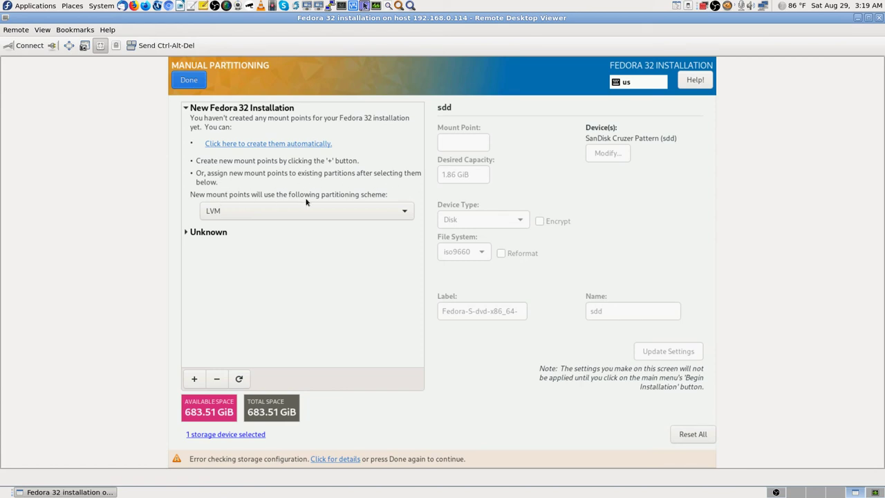
pyautogui.click(402, 213)
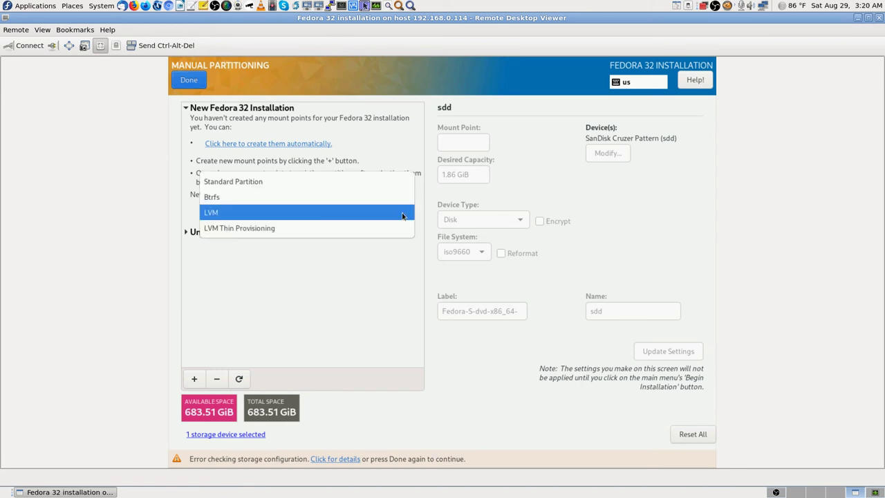
pyautogui.click(212, 214)
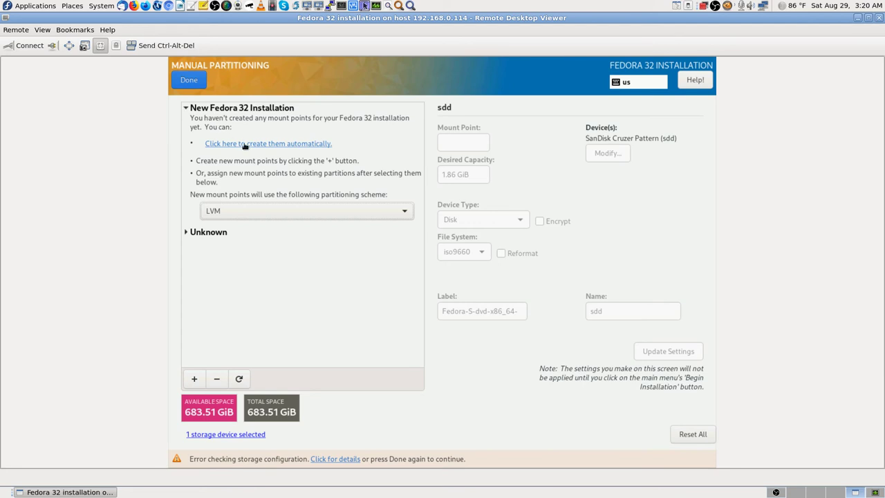
pyautogui.click(380, 215)
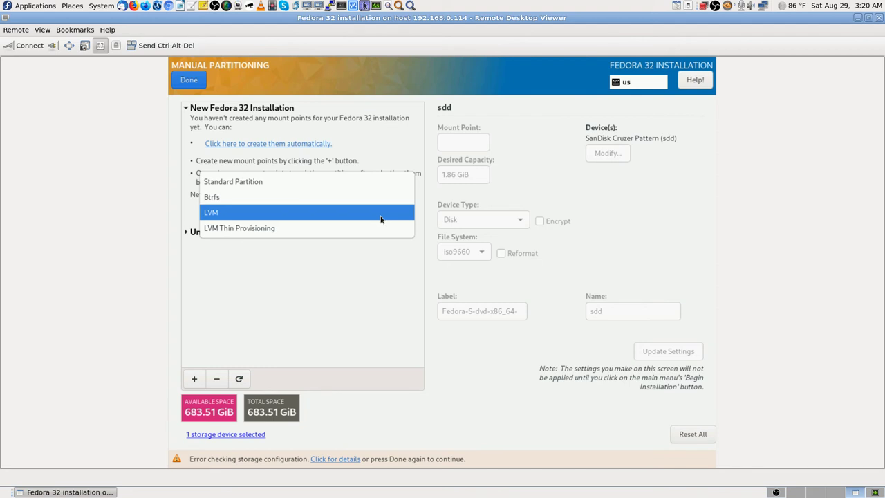
pyautogui.click(380, 219)
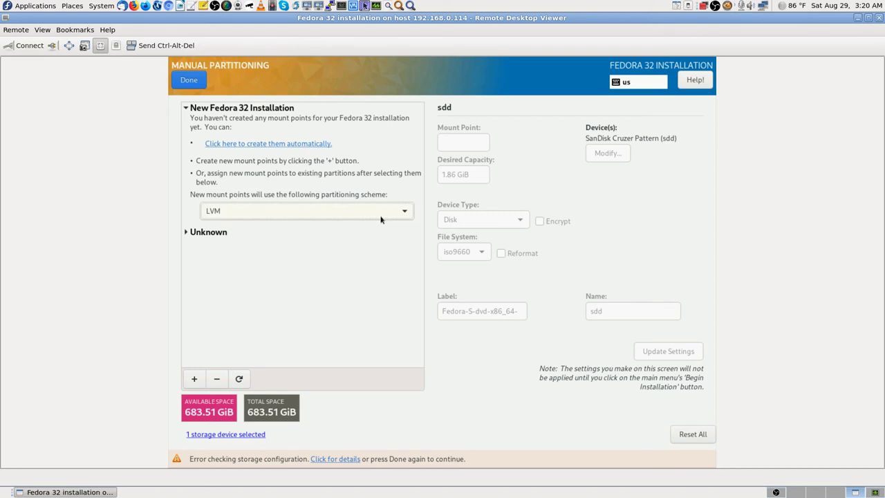
pyautogui.click(379, 211)
pyautogui.click(380, 211)
pyautogui.click(277, 145)
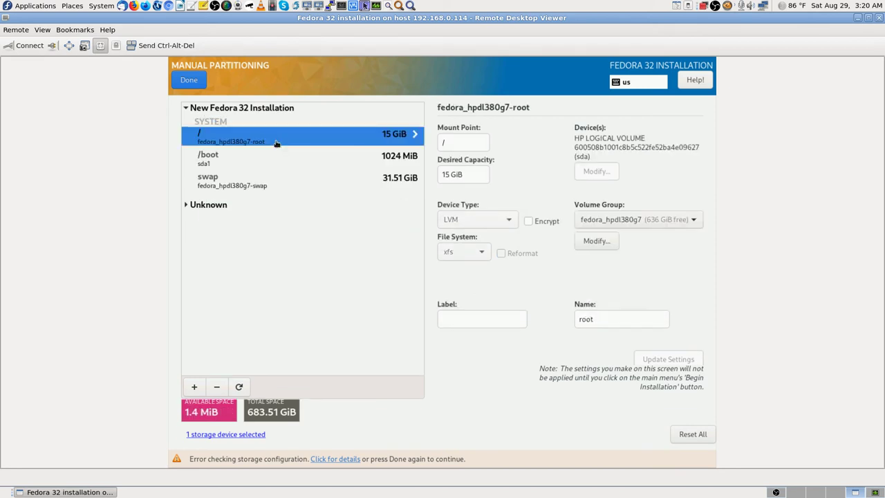
pyautogui.keyDown('ctrl'); pyautogui.click(209, 158); pyautogui.keyUp('ctrl')
pyautogui.keyDown('ctrl'); pyautogui.click(207, 178); pyautogui.keyUp('ctrl')
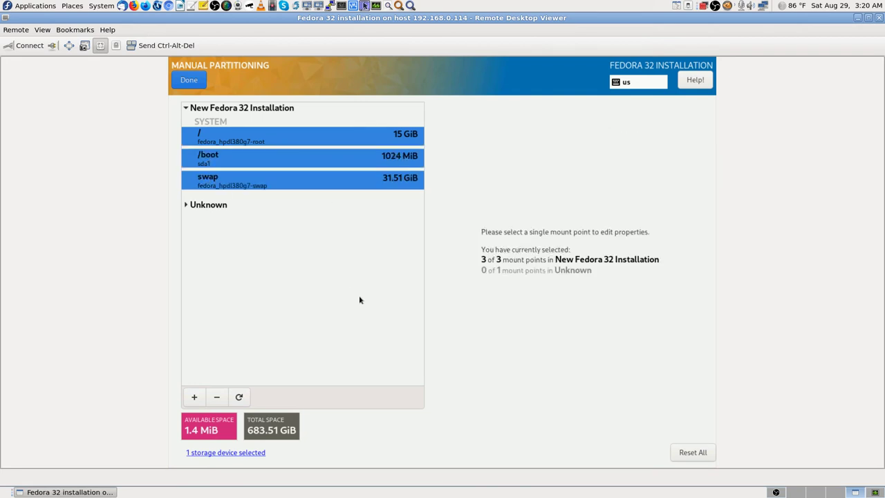
pyautogui.click(186, 204)
pyautogui.click(185, 204)
pyautogui.click(261, 183)
pyautogui.keyDown('ctrl'); pyautogui.click(259, 163); pyautogui.keyUp('ctrl')
pyautogui.keyDown('ctrl'); pyautogui.click(259, 141); pyautogui.keyUp('ctrl')
pyautogui.press('Print')
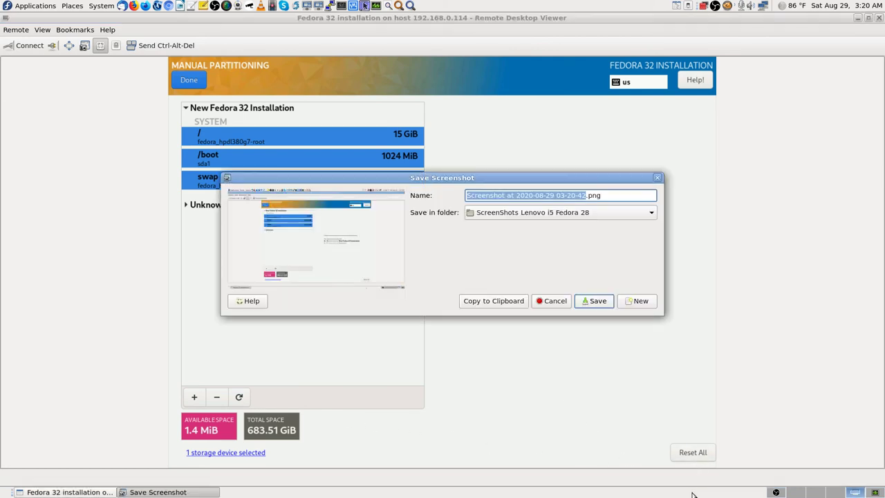
pyautogui.press('Return')
pyautogui.click(705, 454)
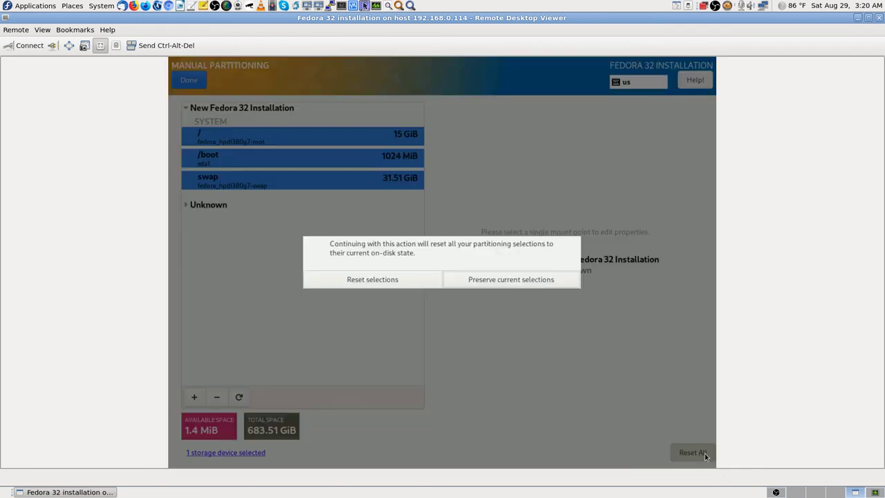
pyautogui.click(407, 280)
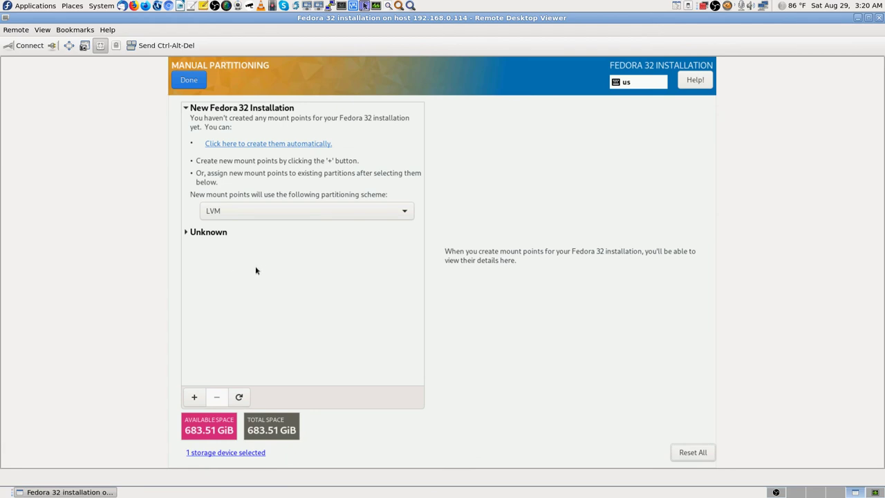
# - Dismiss the storage configuration error details and set the partitioning scheme to Standard Partition
pyautogui.click(197, 80)
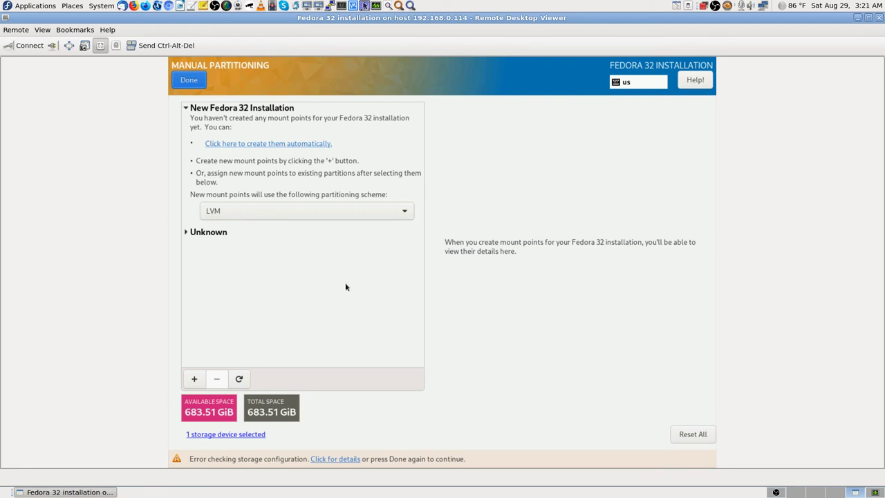
pyautogui.click(353, 458)
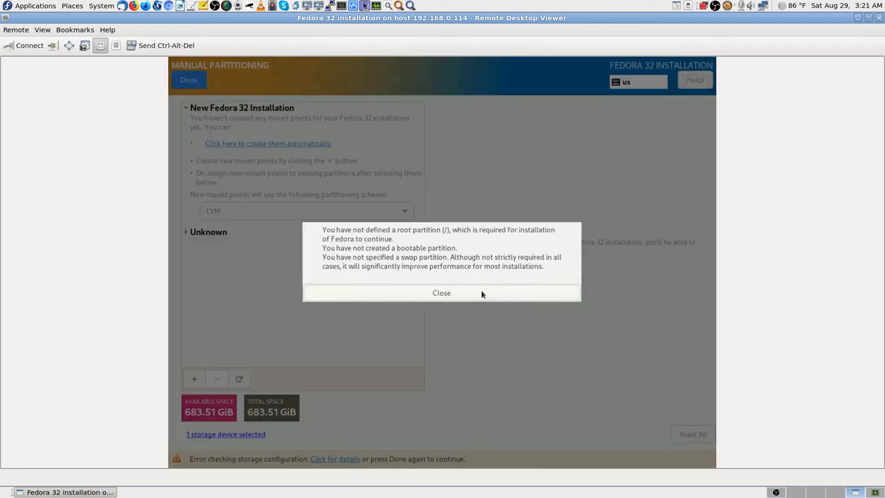
pyautogui.click(444, 296)
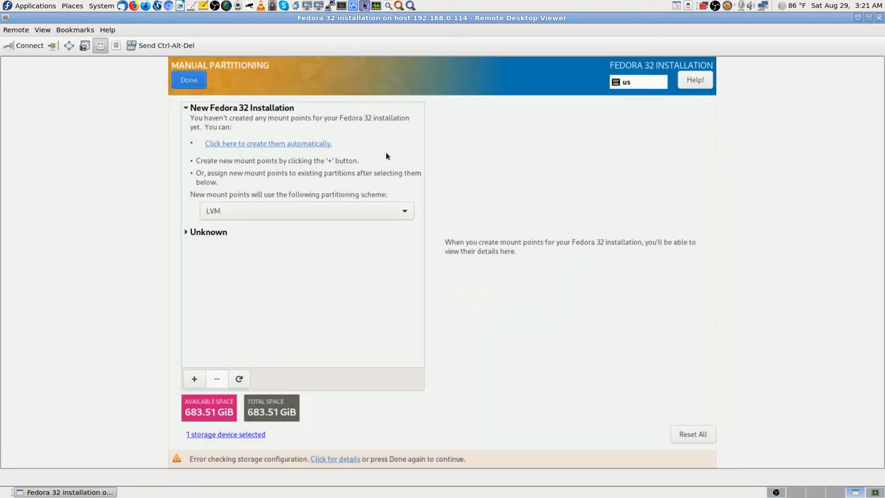
pyautogui.click(318, 212)
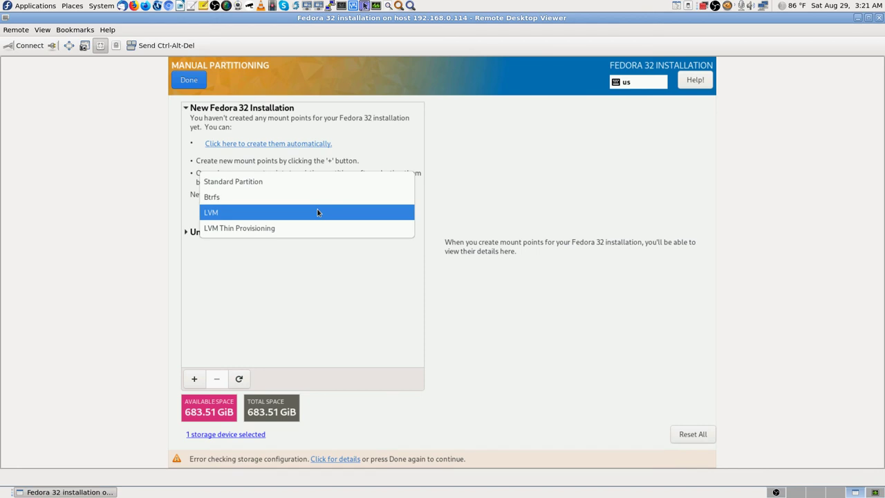
pyautogui.click(270, 181)
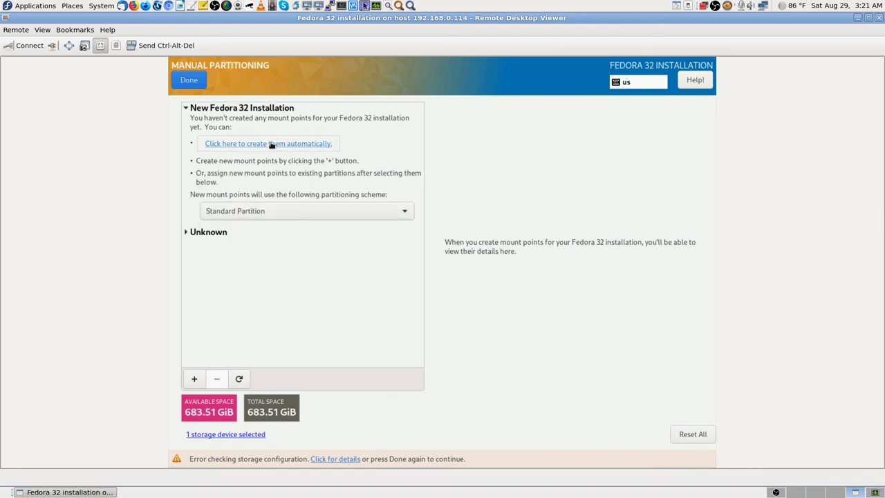
# - Auto-create the /boot, / and swap standard partitions
pyautogui.click(270, 143)
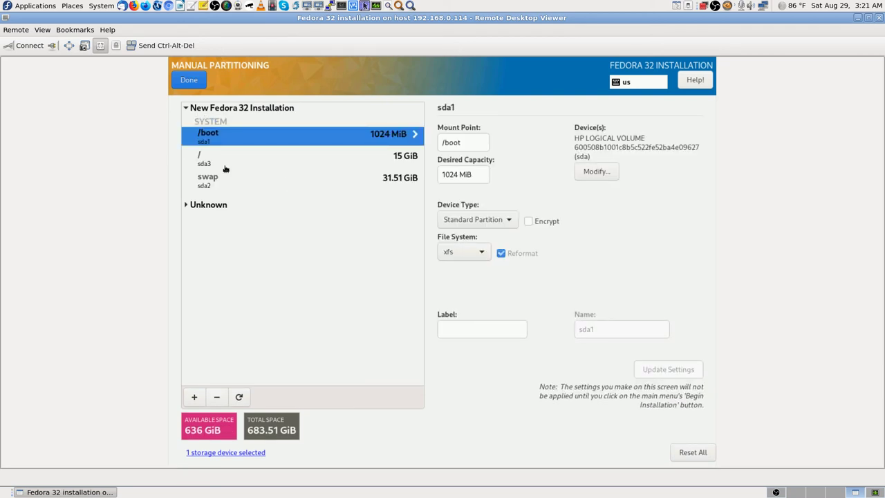
pyautogui.click(272, 156)
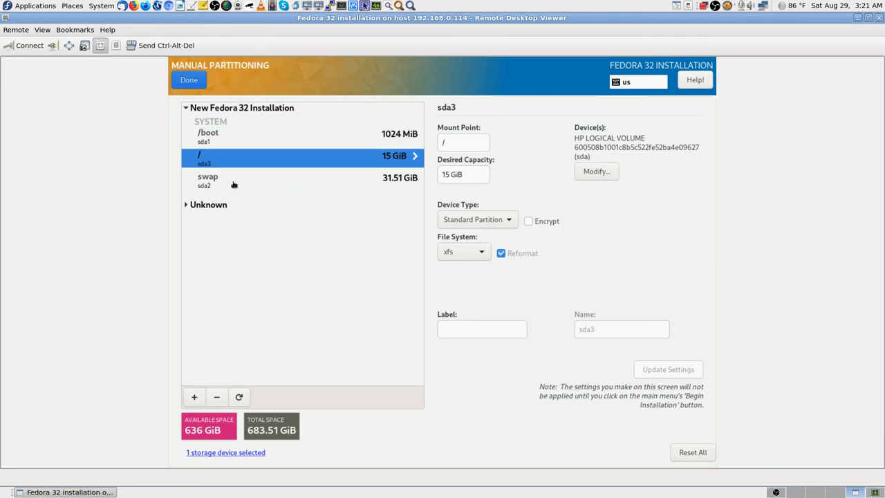
pyautogui.click(183, 205)
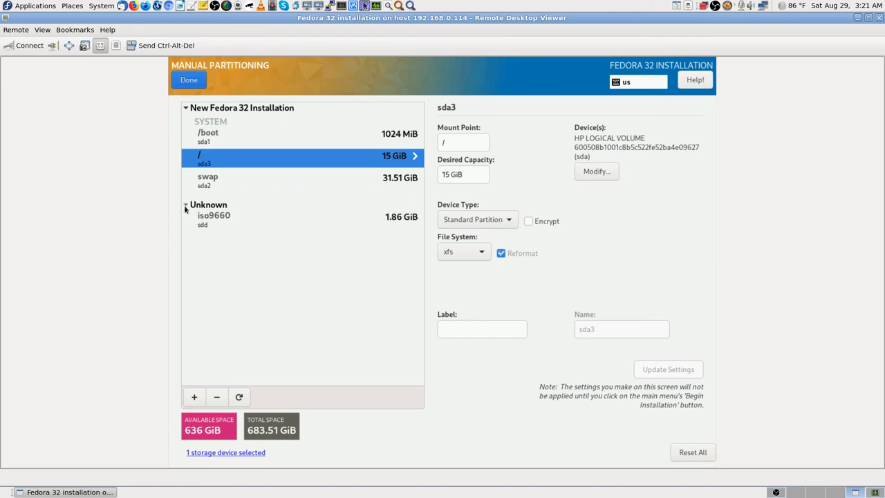
pyautogui.click(183, 204)
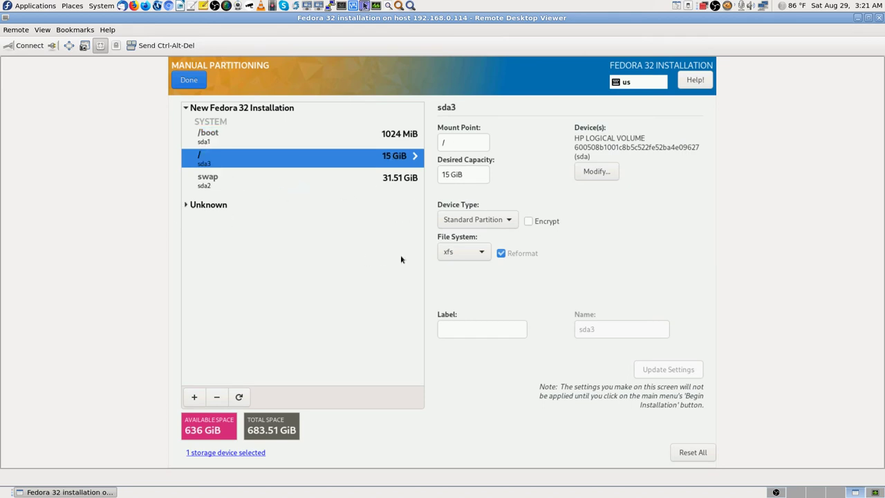
# - Change the /boot file system to ext4 and update its settings
pyautogui.click(379, 135)
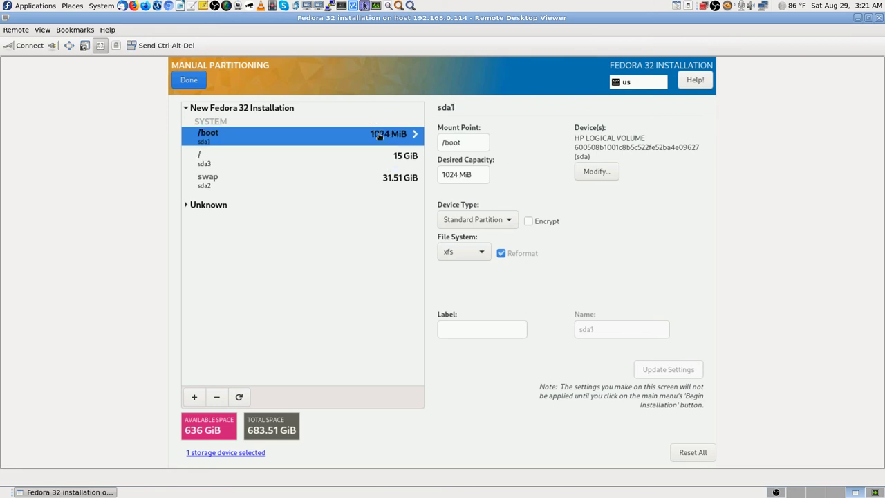
pyautogui.click(475, 252)
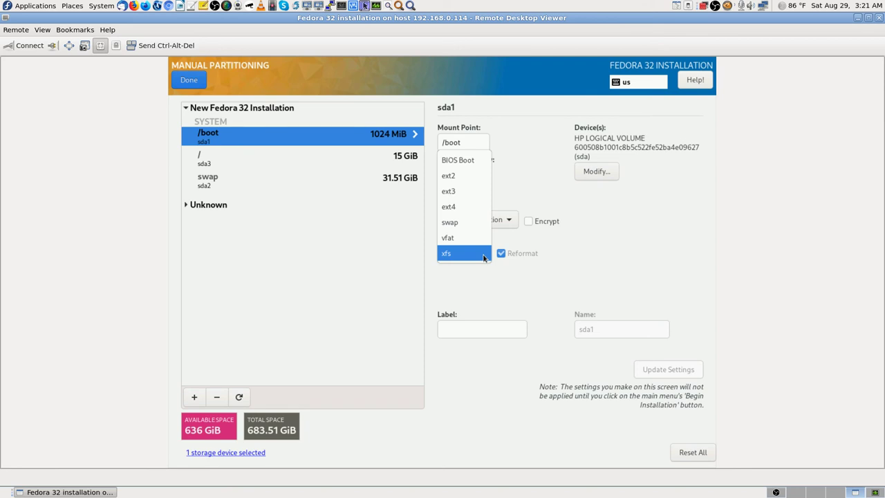
pyautogui.click(480, 207)
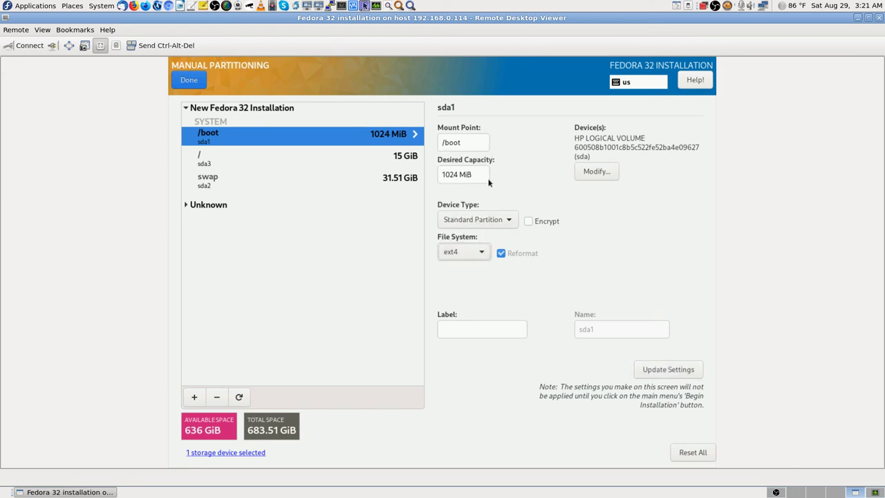
pyautogui.click(671, 371)
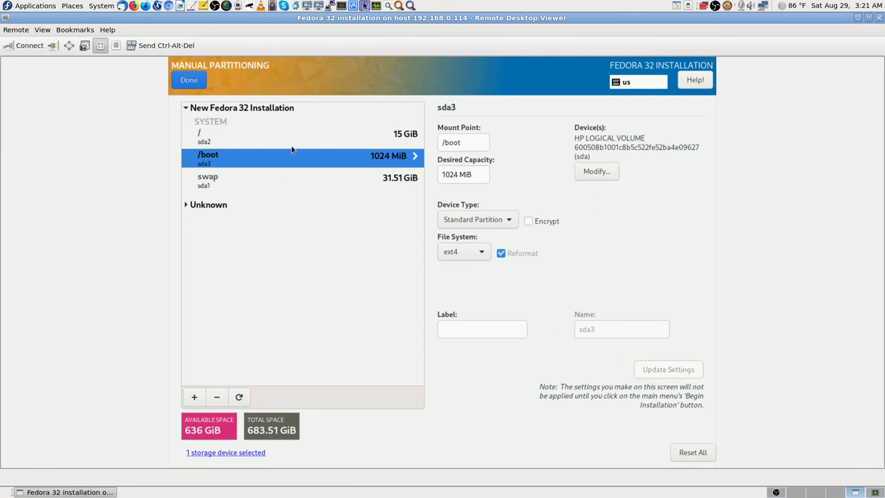
# - Set / to ext4, apply it, and review the swap, / and /boot settings
pyautogui.click(313, 137)
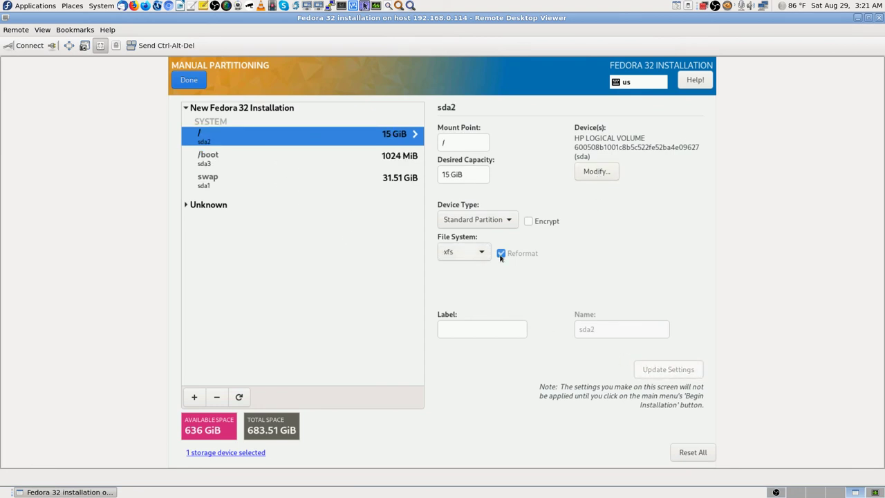
pyautogui.click(477, 251)
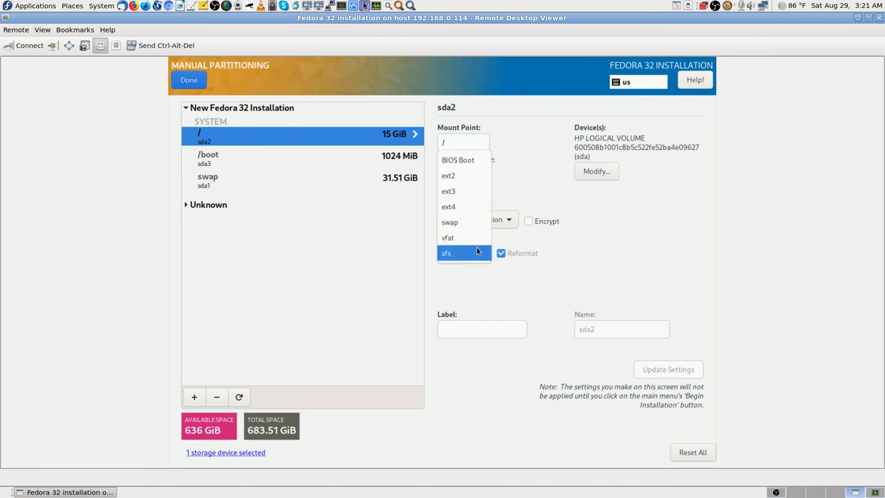
pyautogui.click(463, 206)
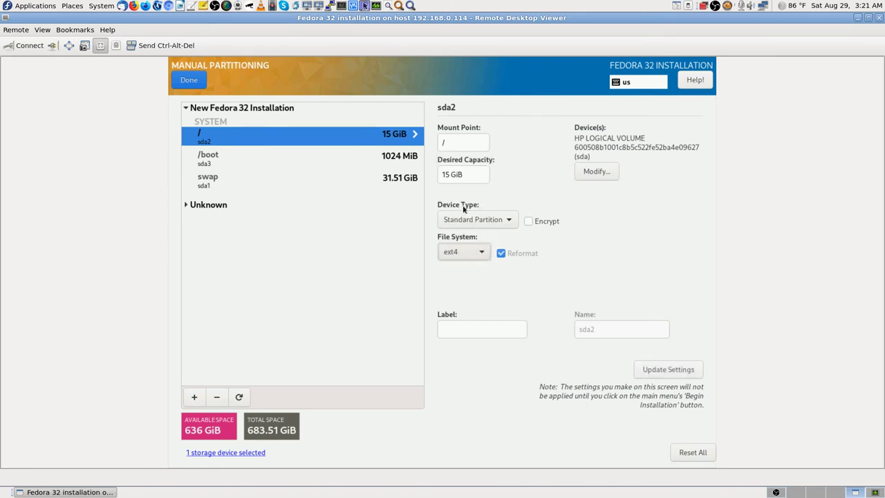
pyautogui.click(682, 370)
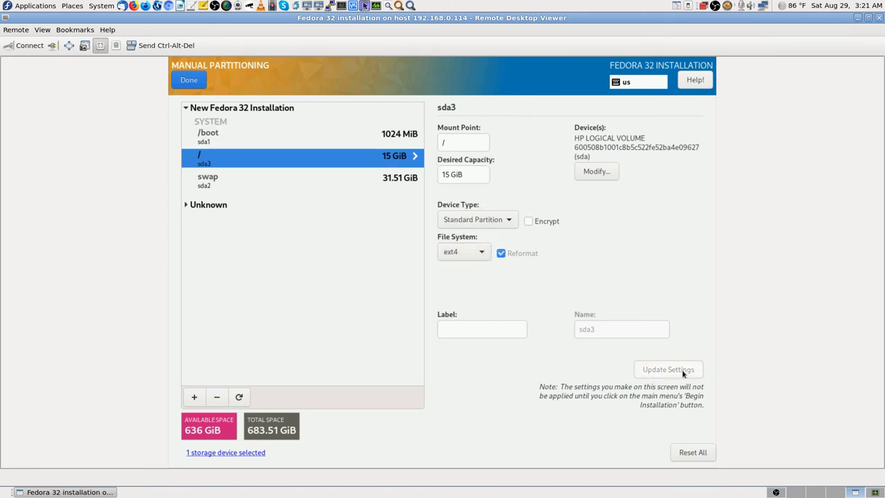
pyautogui.click(317, 181)
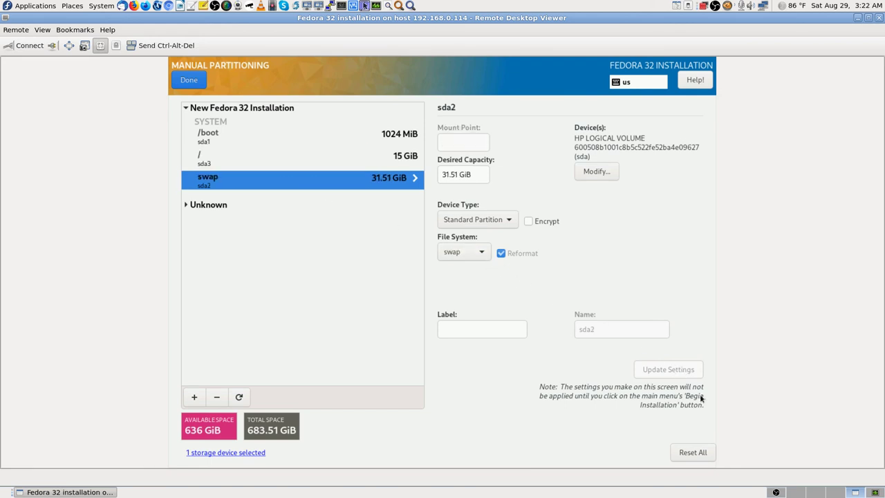
pyautogui.click(293, 162)
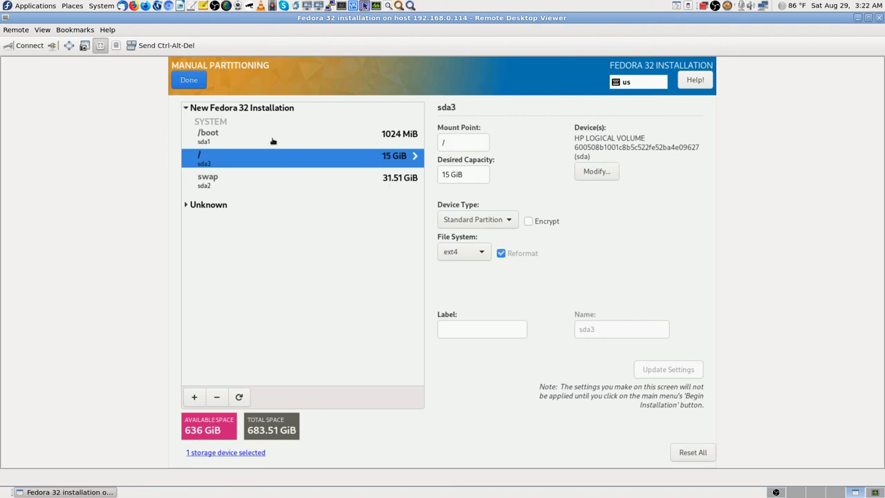
pyautogui.click(273, 139)
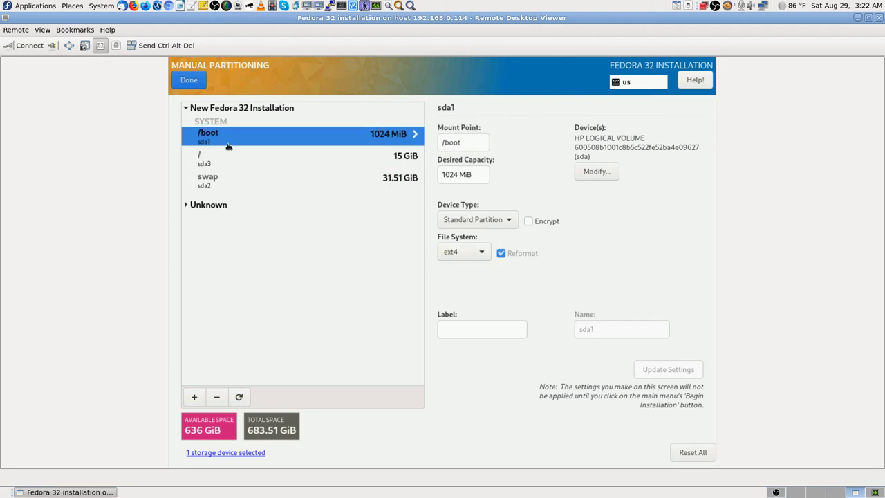
pyautogui.click(260, 160)
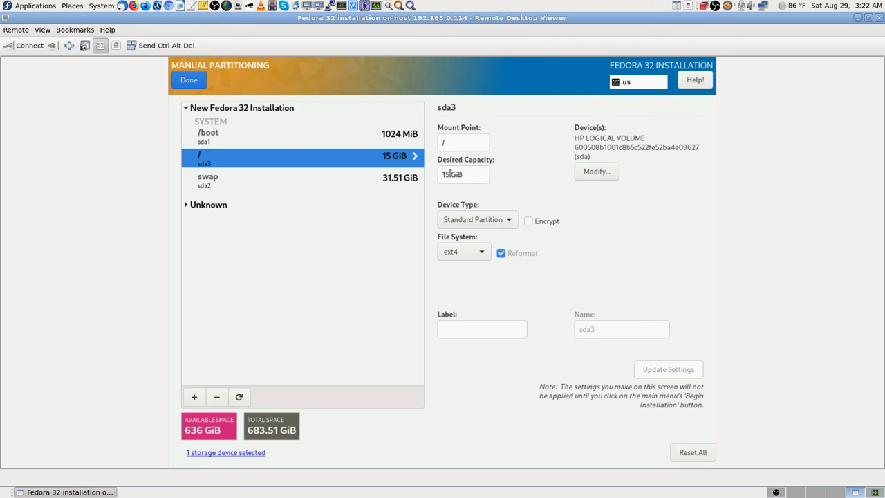
# - Finish manual partitioning and show the Summary of Changes listing the eight pending sda1–sda3 actions
pyautogui.click(188, 80)
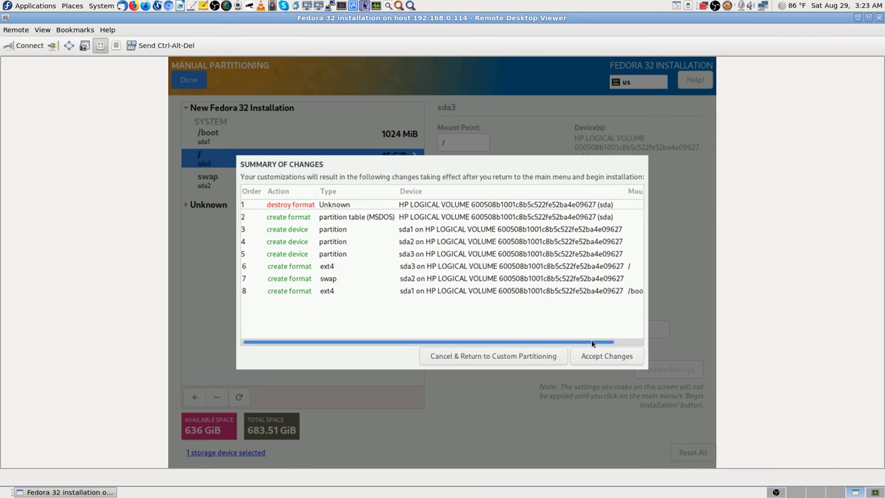
# - Review the eight pending partition actions and accept them, returning to the Installation Summary
pyautogui.click(640, 342)
pyautogui.moveTo(640, 342)
pyautogui.mouseDown()
pyautogui.moveTo(399, 353)
pyautogui.moveTo(630, 355)
pyautogui.mouseUp()
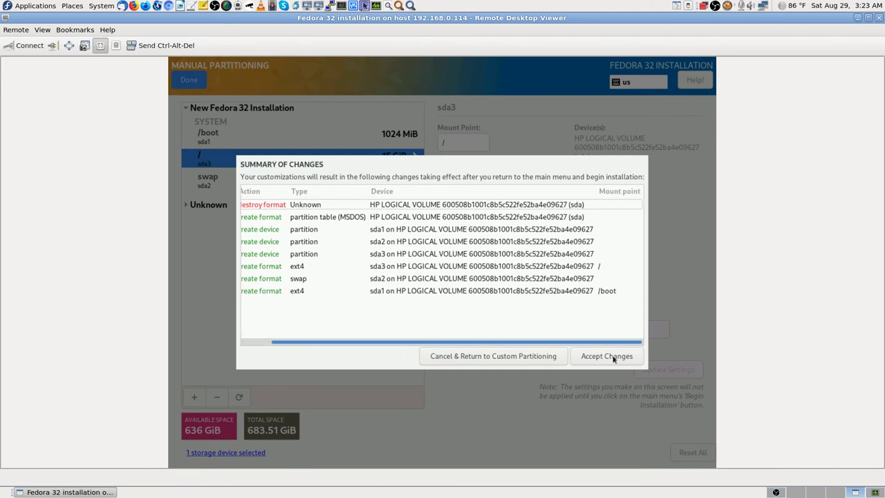
pyautogui.moveTo(442, 342); pyautogui.dragTo(350, 347)
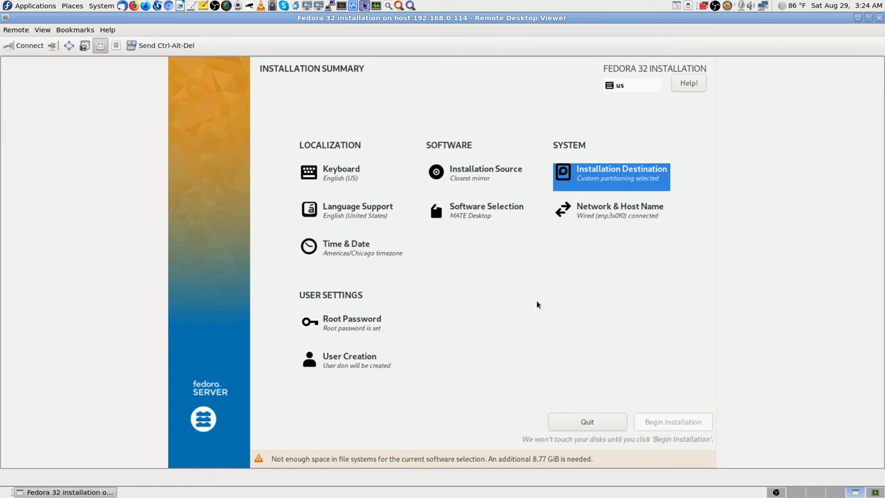
# - Choose Advanced Custom (Blivet-GUI) as the storage configuration in Installation Destination
pyautogui.click(592, 181)
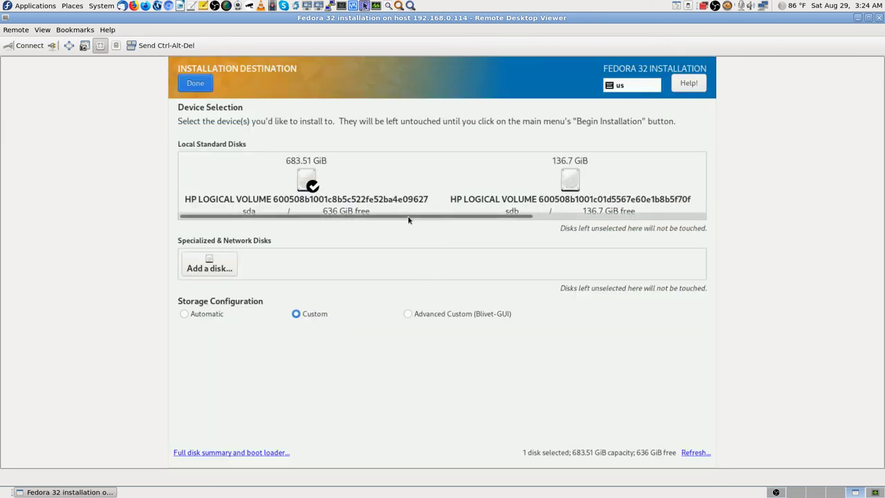
pyautogui.moveTo(408, 219); pyautogui.dragTo(184, 211)
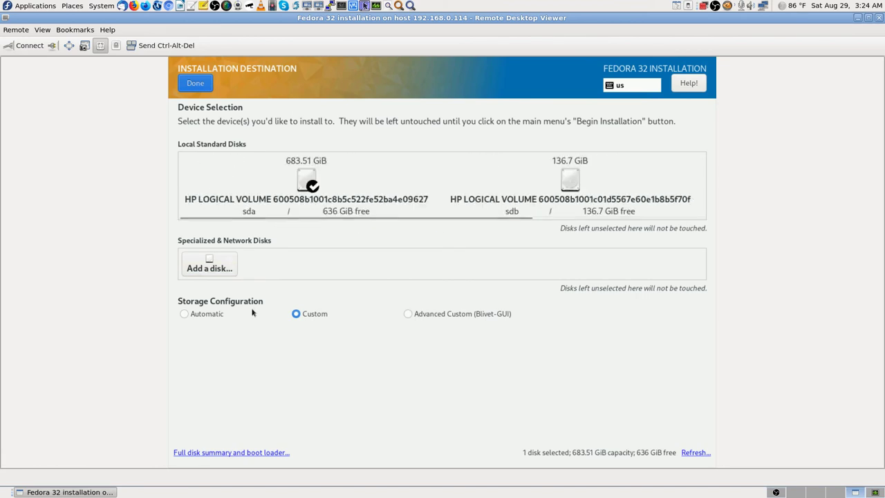
pyautogui.click(408, 314)
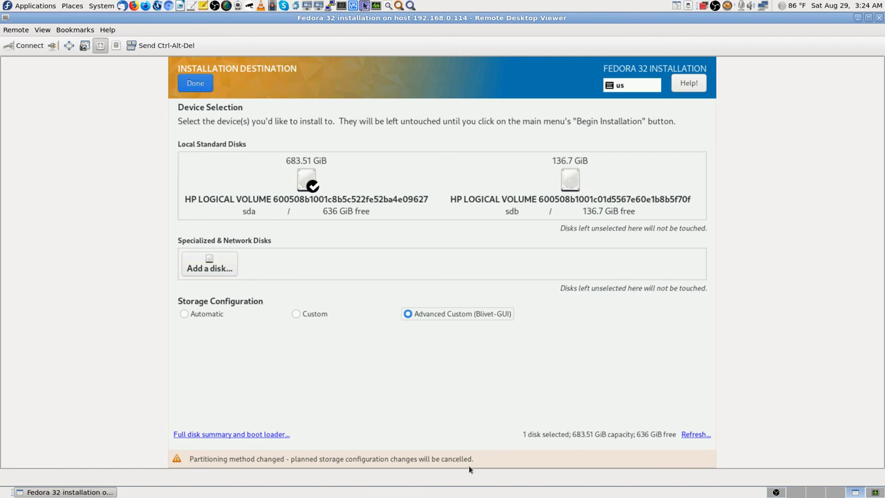
# - Save a screenshot, then confirm to open Blivet-GUI showing sda as 683.51 GiB free
pyautogui.press('Print')
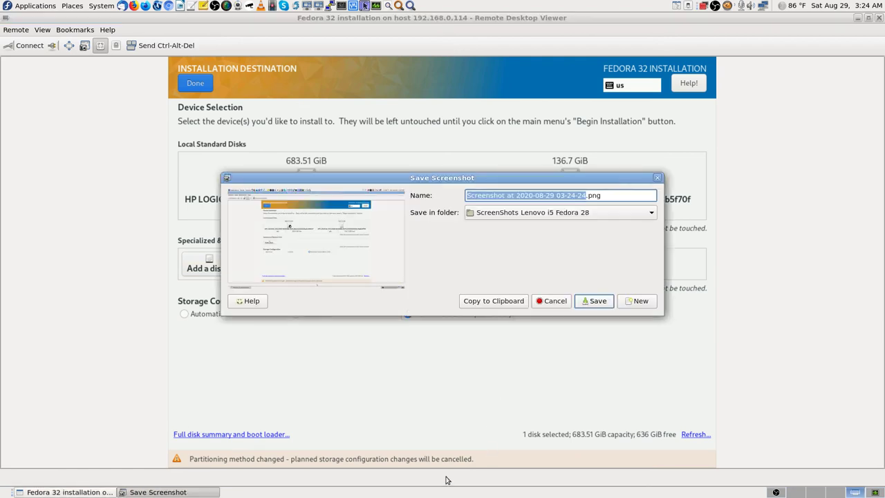
pyautogui.press('Return')
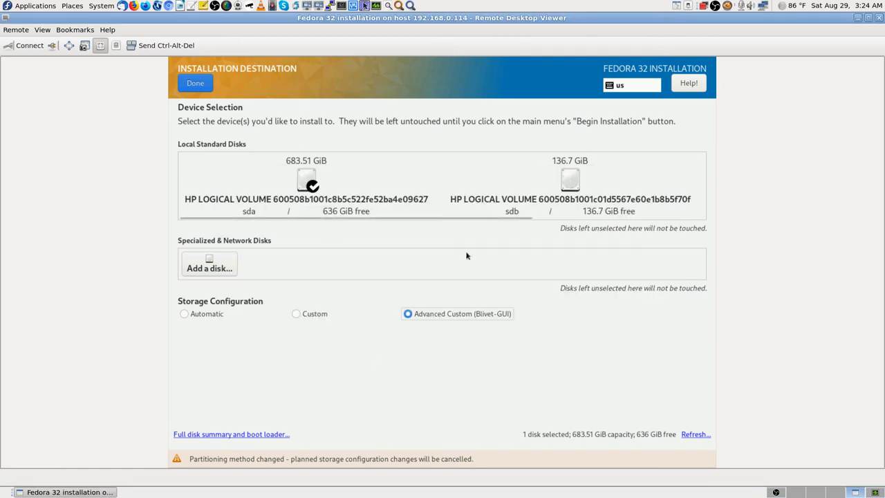
pyautogui.click(205, 85)
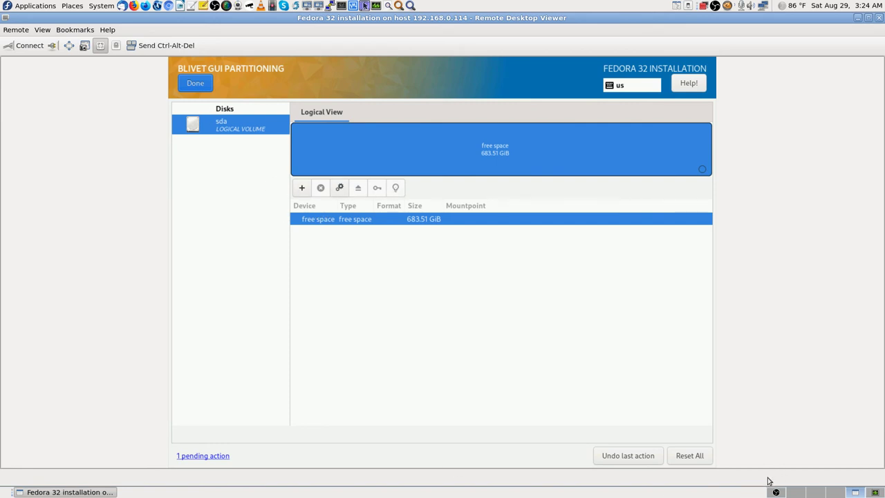
pyautogui.click(797, 493)
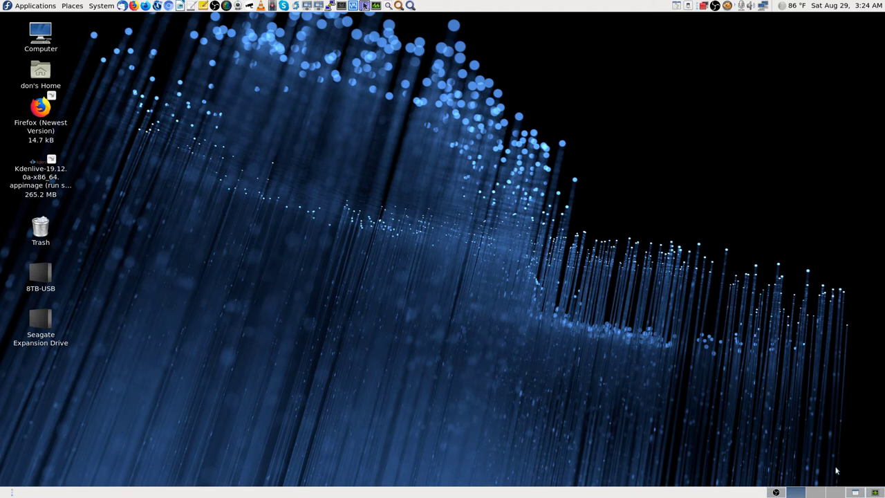
pyautogui.click(776, 491)
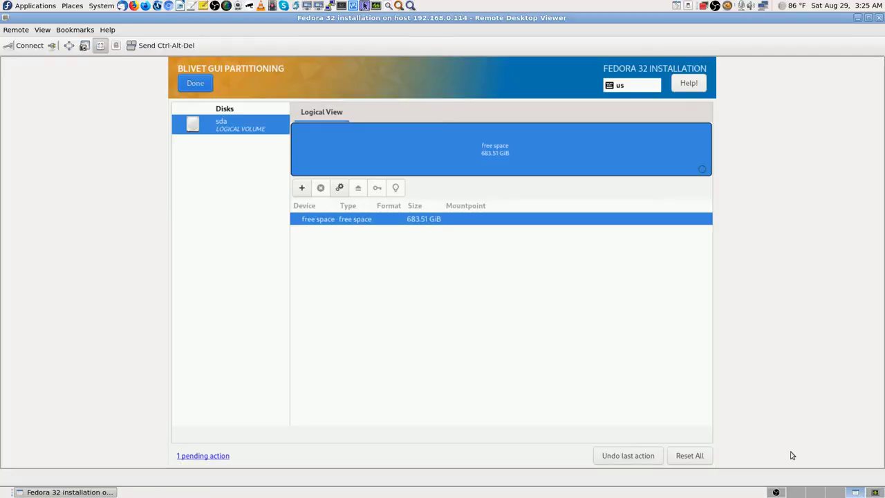
pyautogui.click(794, 491)
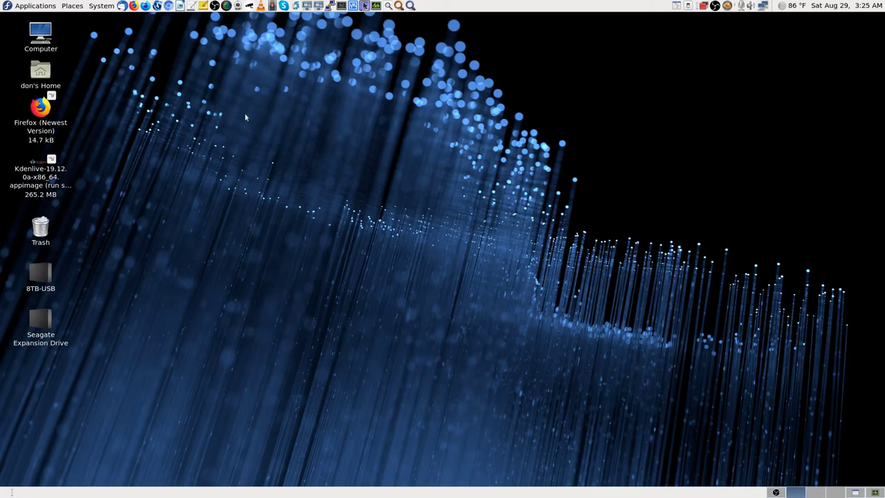
pyautogui.click(133, 6)
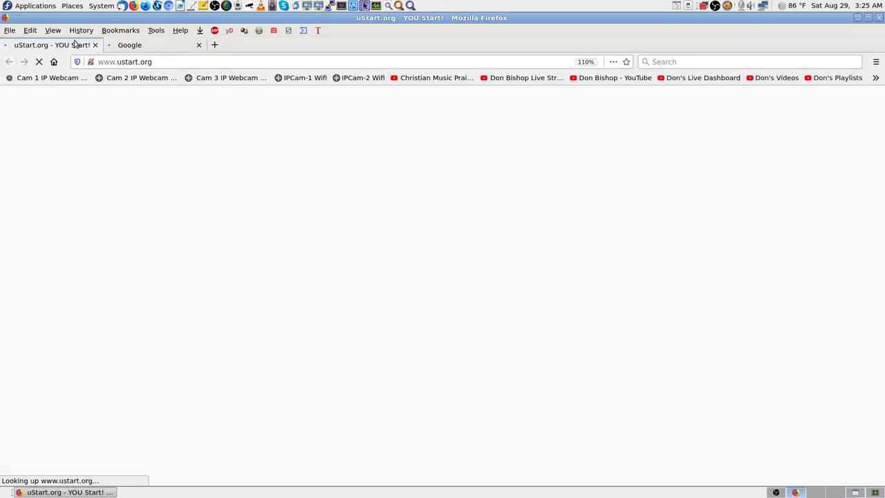
# - Play the channel's YouTube live stream, then close Firefox and return to the installer workspace
pyautogui.click(95, 45)
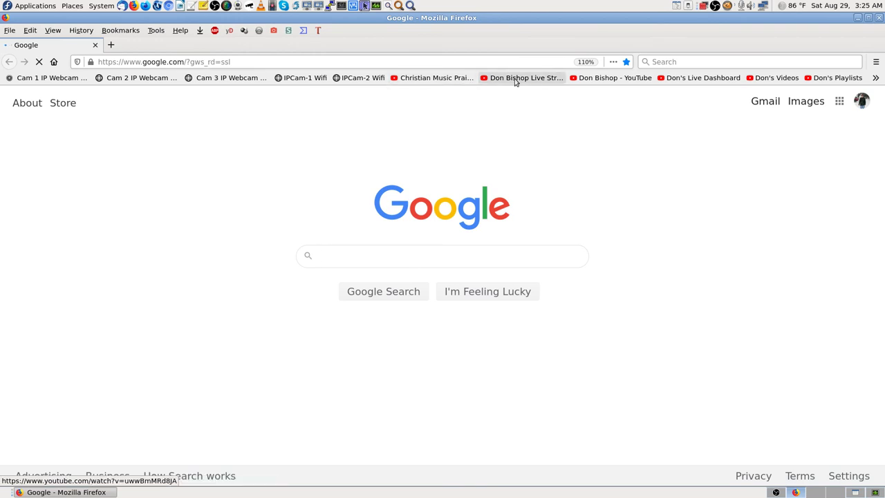
pyautogui.click(515, 79)
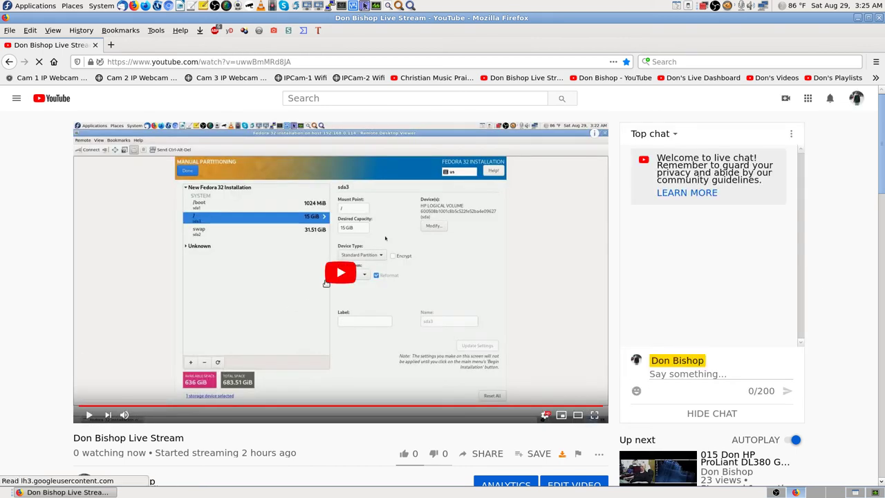
pyautogui.click(337, 280)
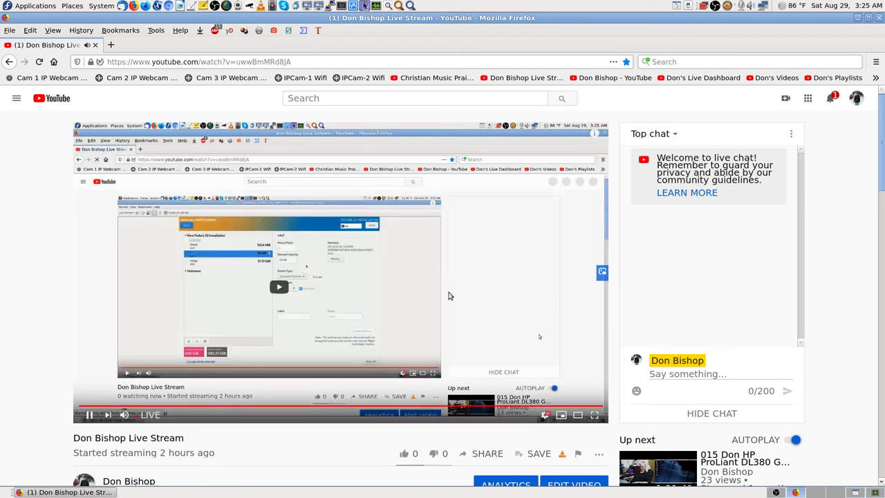
pyautogui.click(879, 20)
pyautogui.click(861, 493)
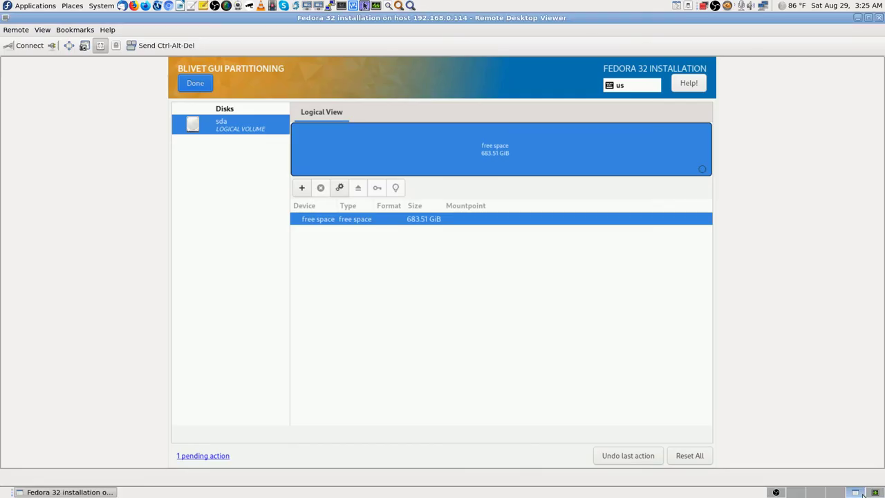
# - Bring up OBS and switch to the 'Beginning Titles with Audio' scene
pyautogui.click(777, 492)
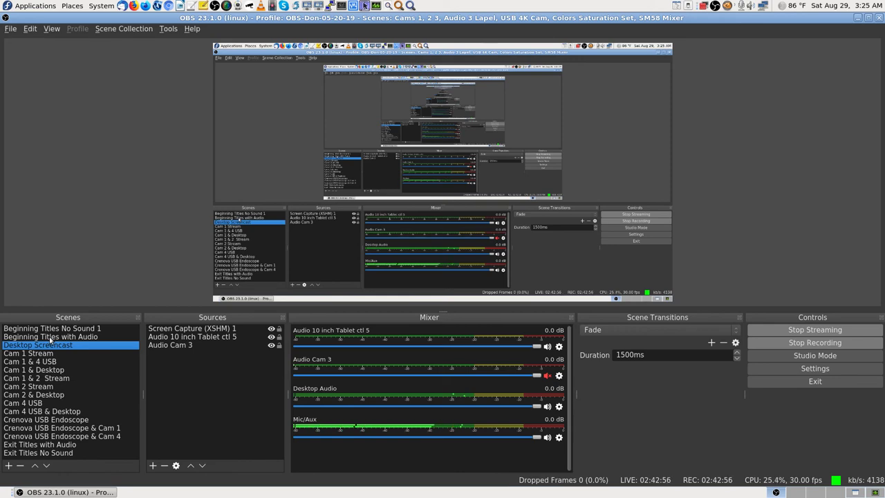
pyautogui.click(52, 337)
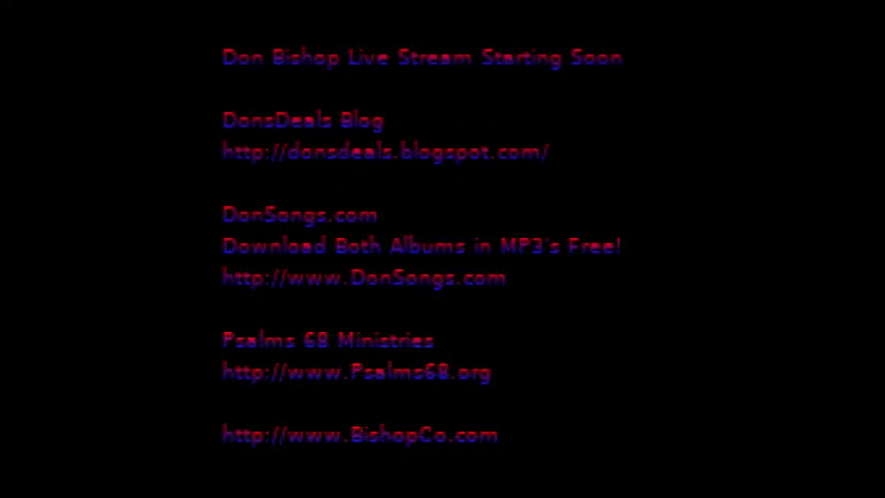
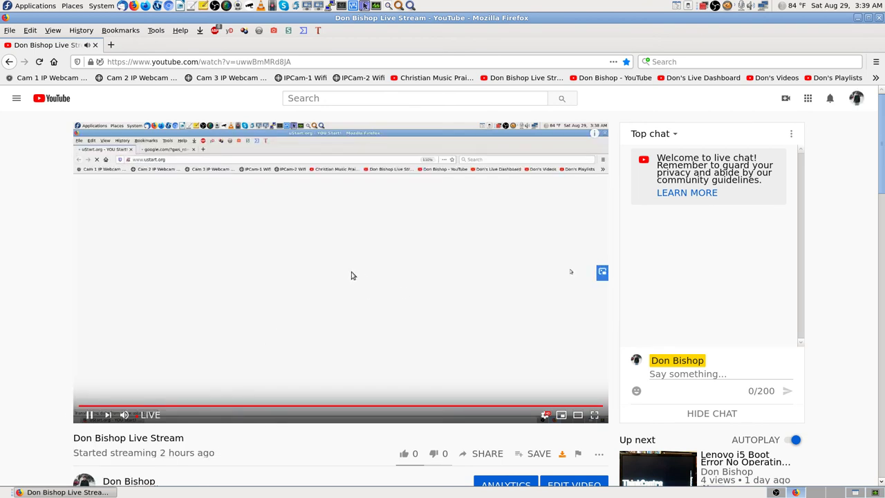
# - Pause the YouTube live stream and close its Firefox window
pyautogui.click(376, 323)
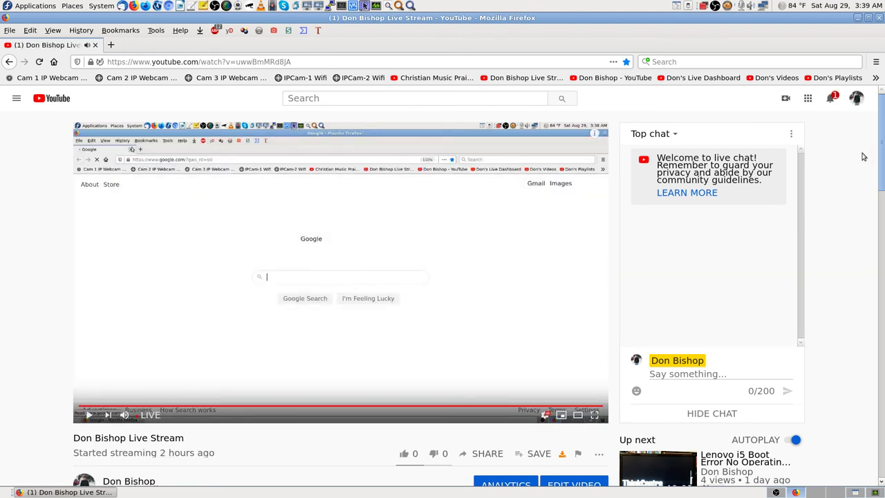
pyautogui.click(879, 17)
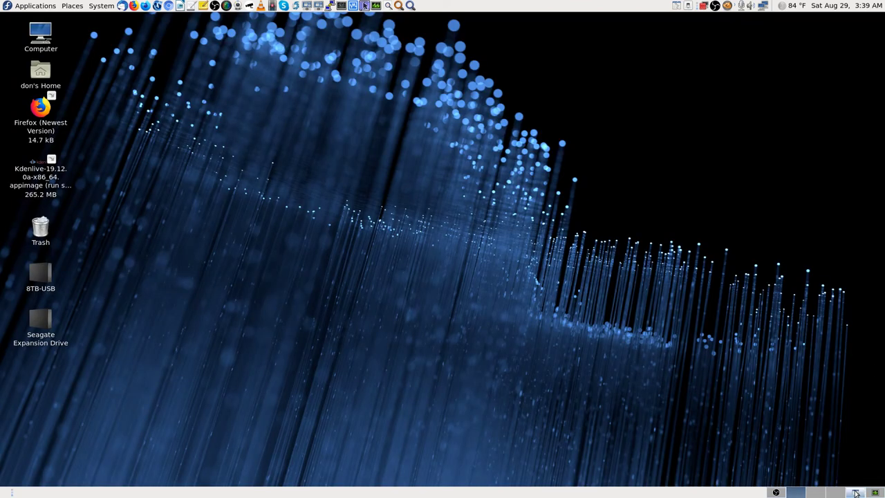
# - Bring up the remote installer session and exit fullscreen, showing Blivet GUI with 683.51 GiB free
pyautogui.click(855, 492)
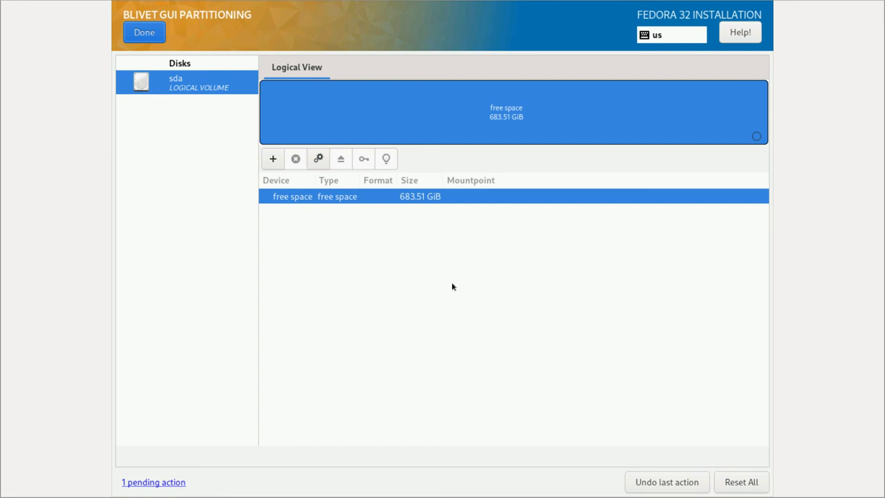
pyautogui.press('F11')
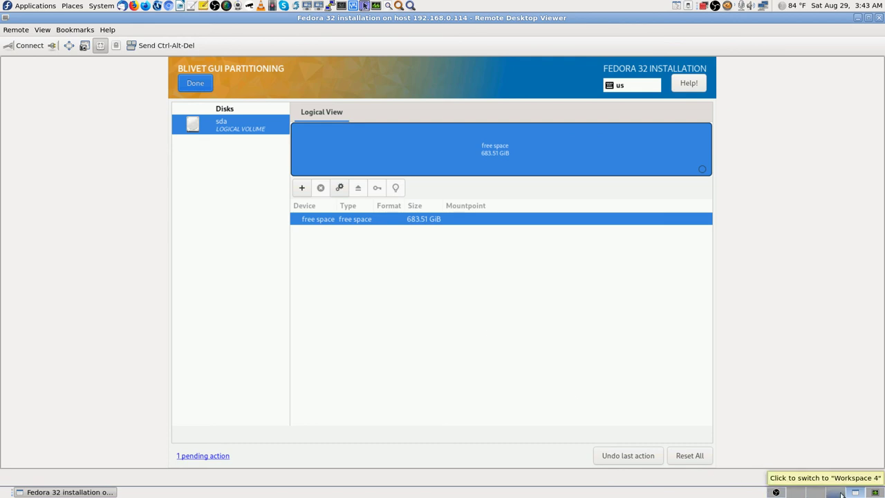
# - On an empty workspace, find blivet-gui by searching 'bliv', launch it, and authenticate with the root password
pyautogui.click(841, 493)
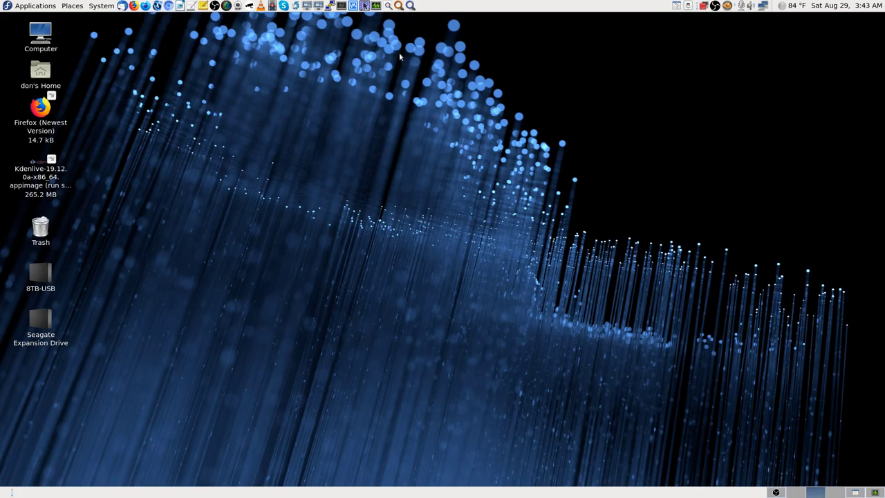
pyautogui.click(410, 5)
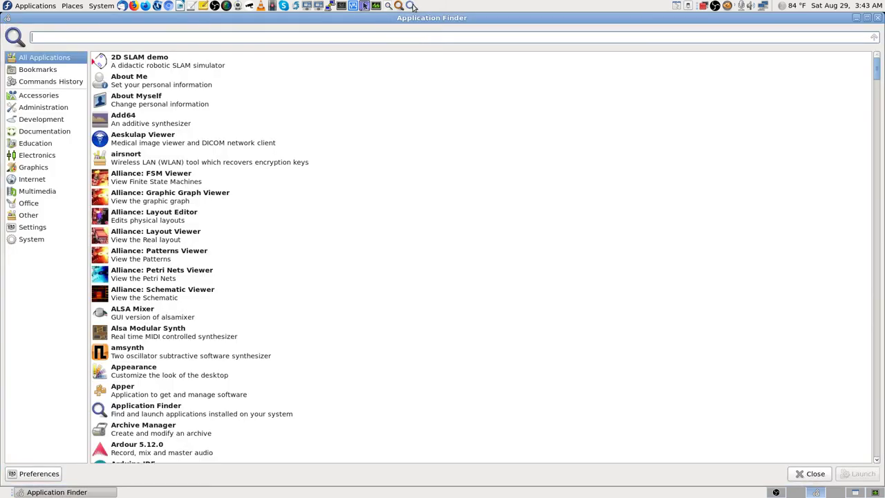
pyautogui.write('blivit')
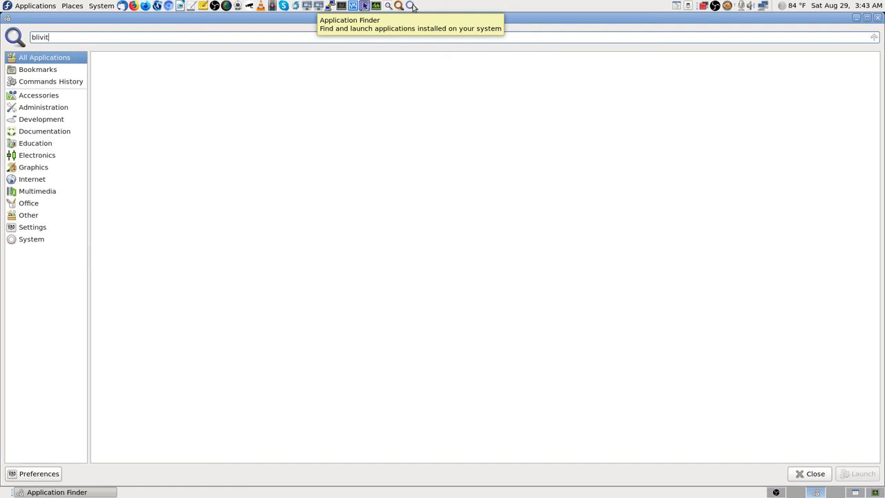
pyautogui.press('BackSpace')
pyautogui.press('BackSpace')
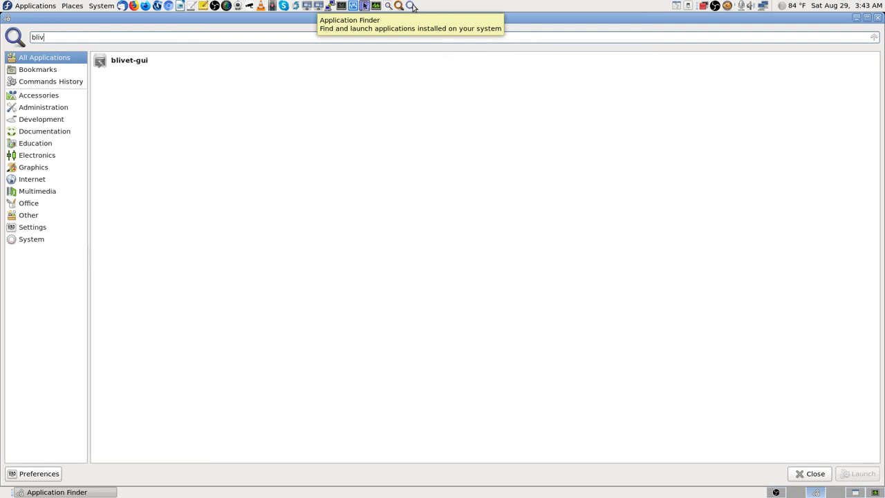
pyautogui.press('Down')
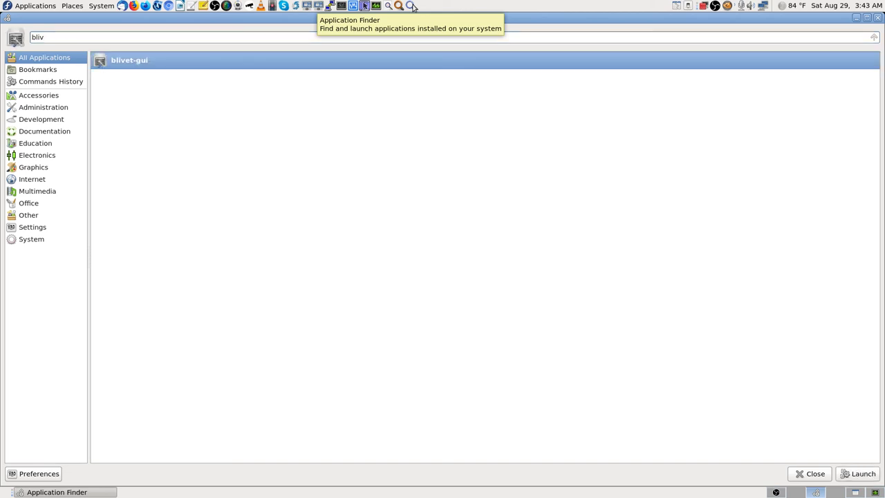
pyautogui.press('Return')
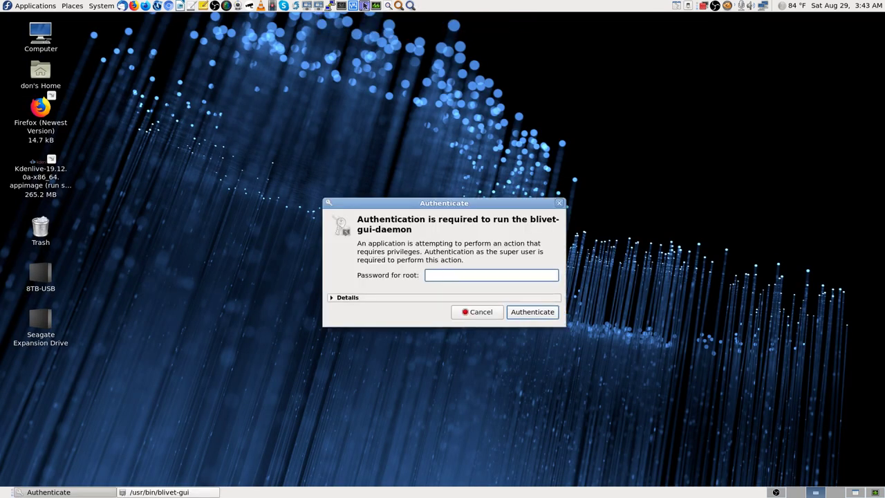
pyautogui.write('••••••••••••')
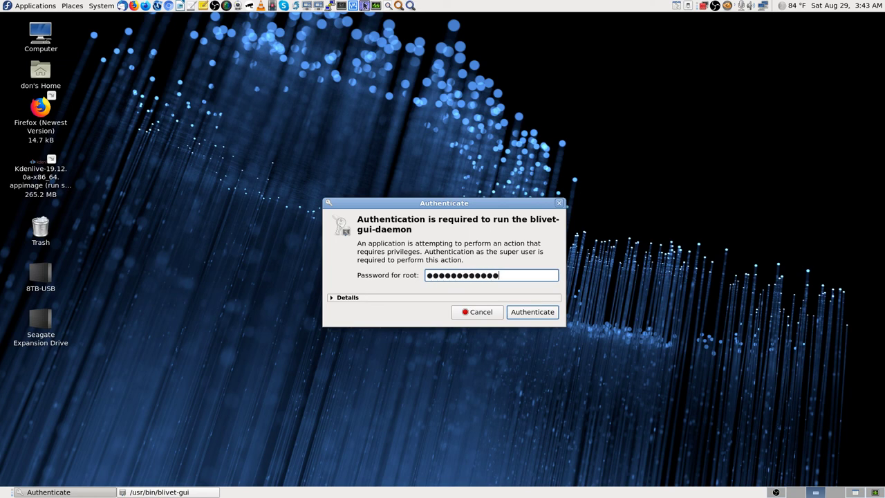
pyautogui.press('Return')
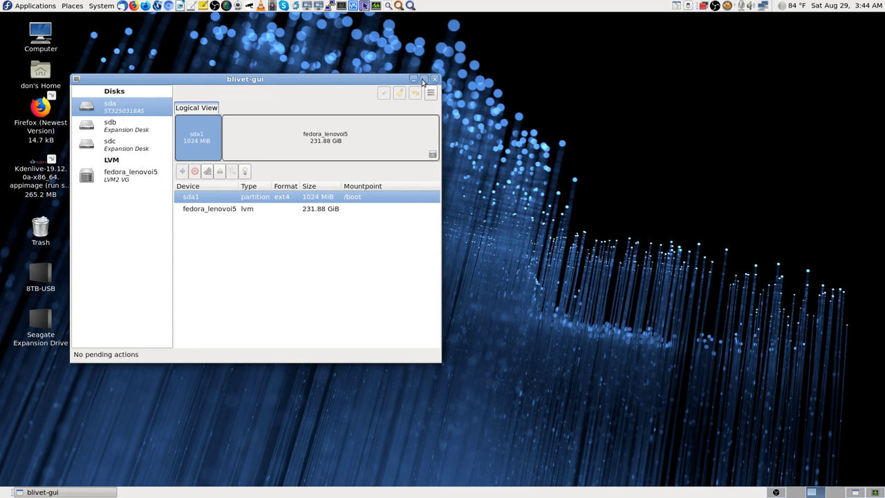
pyautogui.click(424, 79)
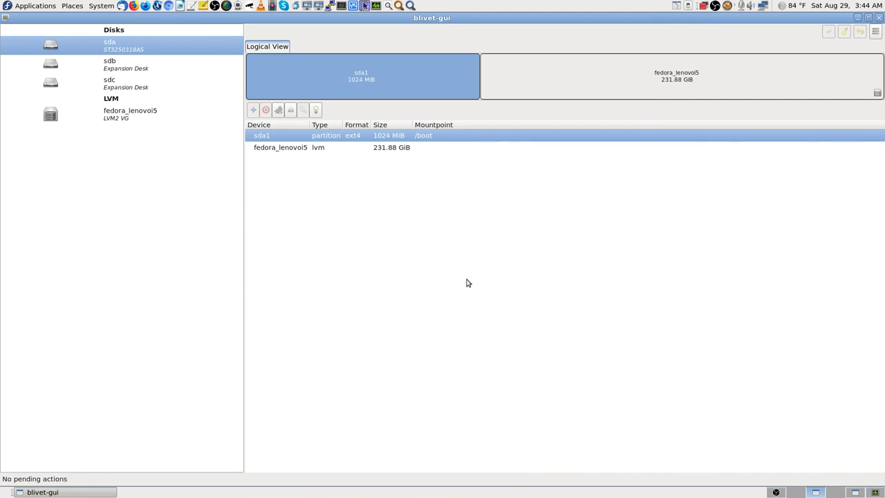
pyautogui.click(296, 148)
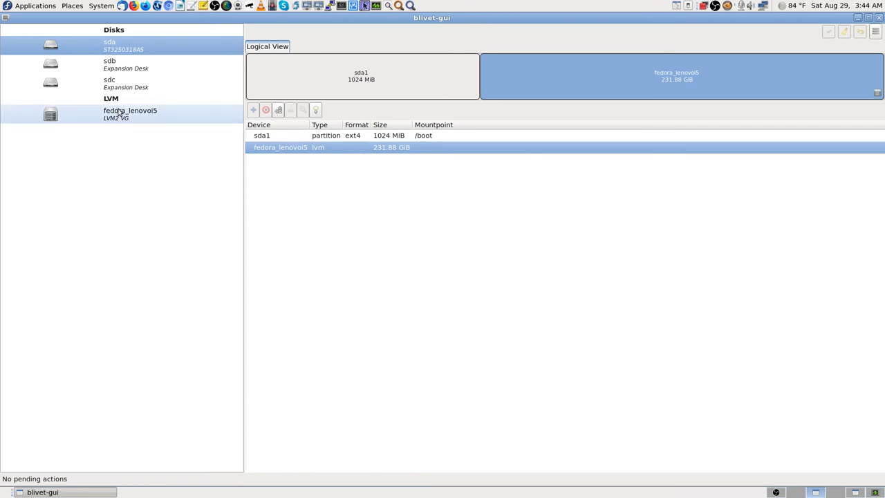
pyautogui.click(119, 113)
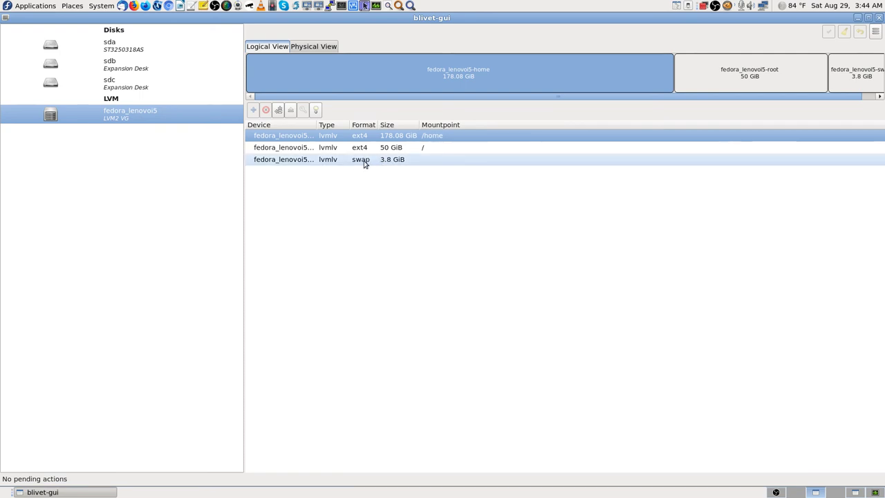
pyautogui.click(403, 160)
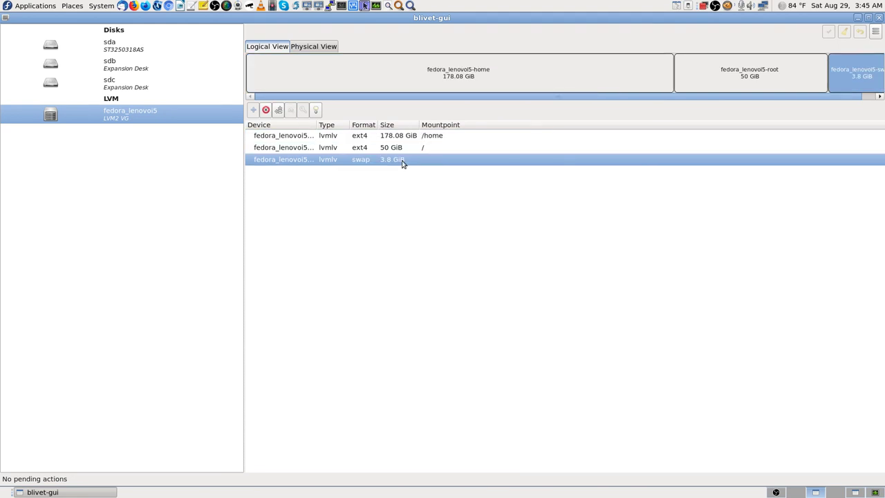
pyautogui.click(409, 147)
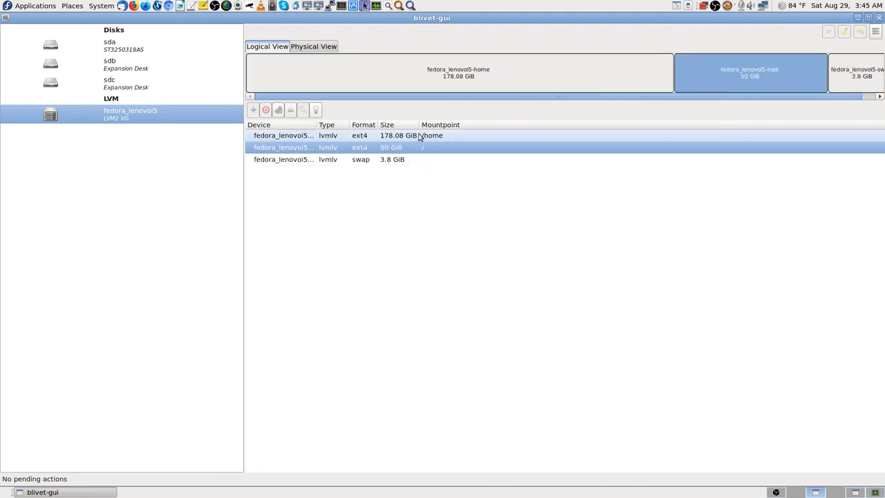
pyautogui.click(419, 137)
pyautogui.click(396, 163)
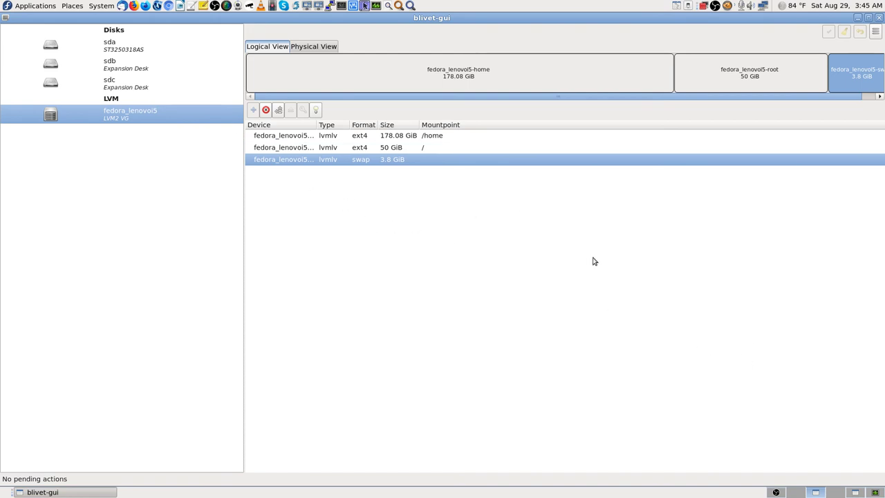
pyautogui.click(855, 492)
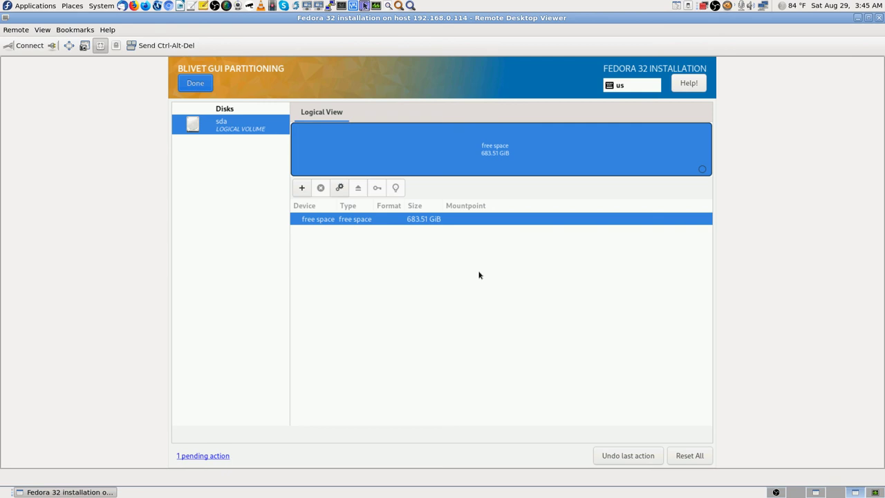
pyautogui.click(813, 493)
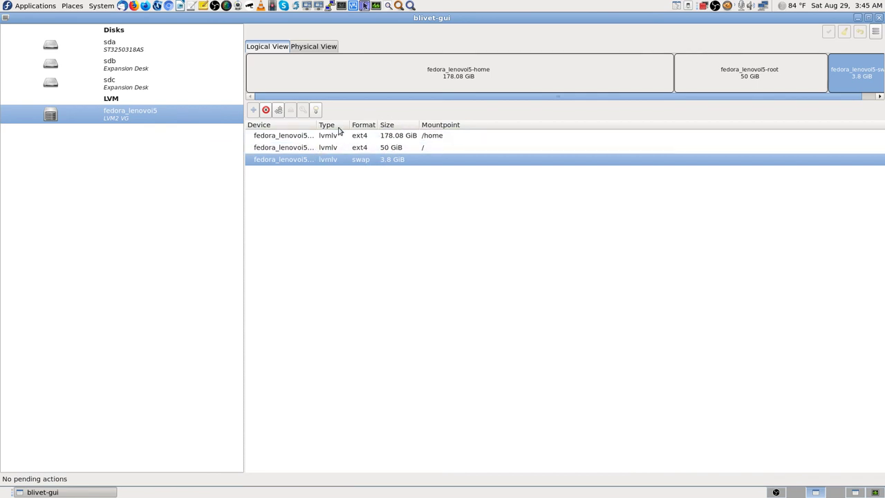
# - Widen the Device column, then select the 50 GiB root and 178.08 GiB home volumes
pyautogui.moveTo(316, 125)
pyautogui.mouseDown()
pyautogui.moveTo(377, 127)
pyautogui.moveTo(307, 127)
pyautogui.moveTo(339, 128)
pyautogui.moveTo(329, 128)
pyautogui.mouseUp()
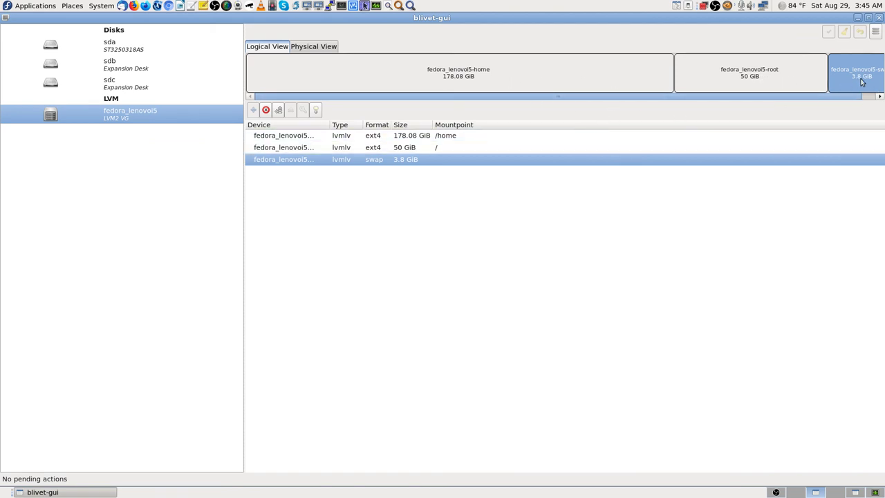
pyautogui.click(734, 79)
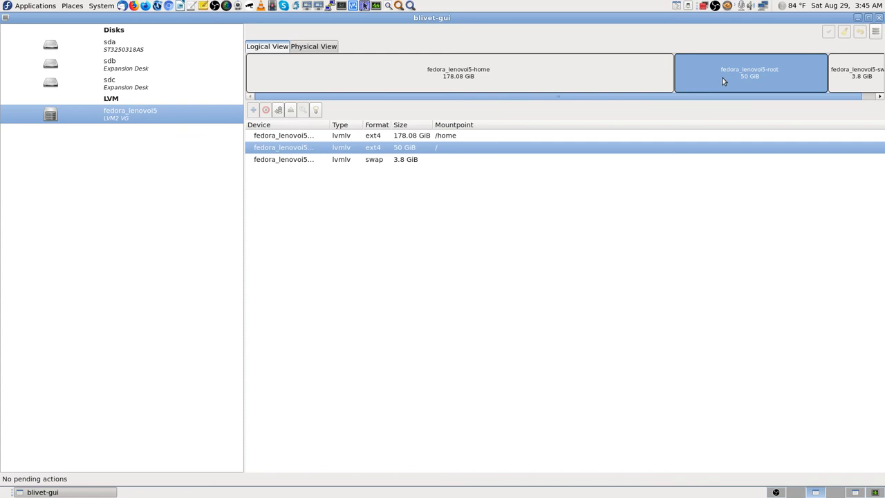
pyautogui.click(536, 87)
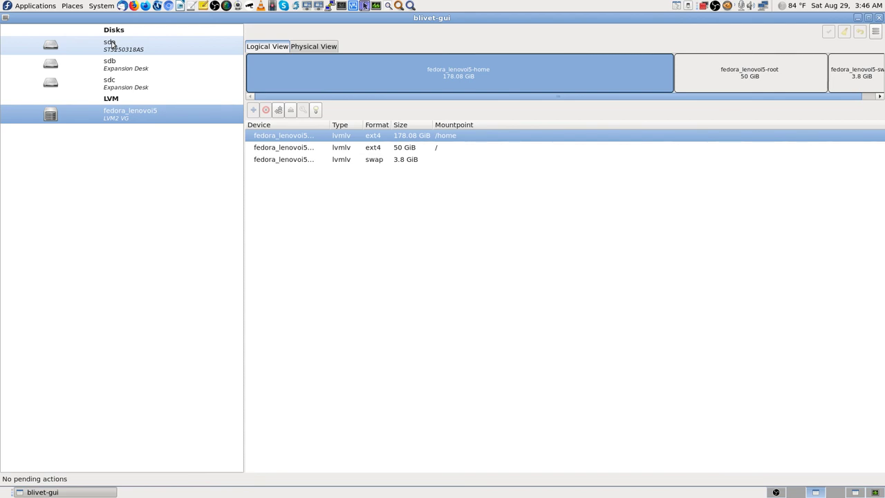
pyautogui.click(112, 44)
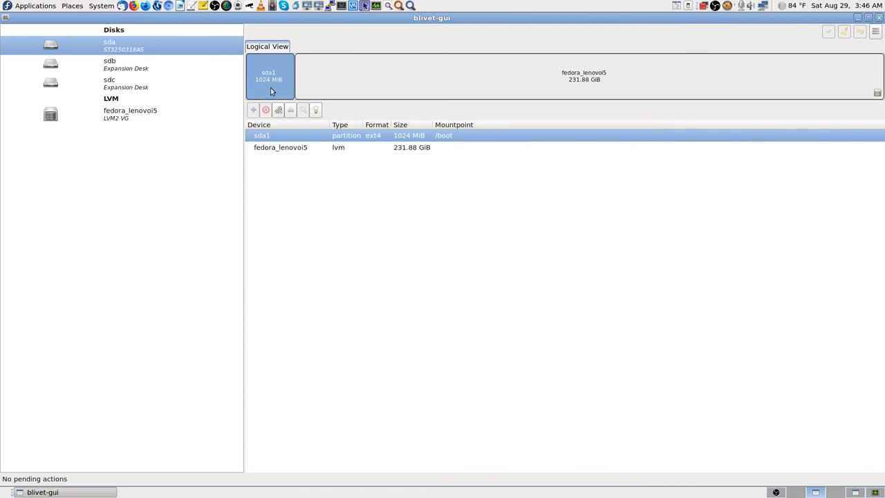
pyautogui.click(384, 85)
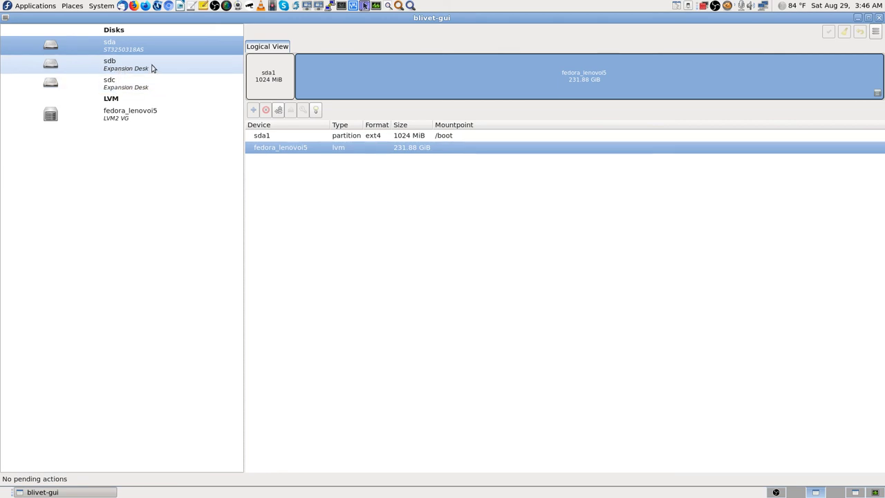
pyautogui.click(111, 115)
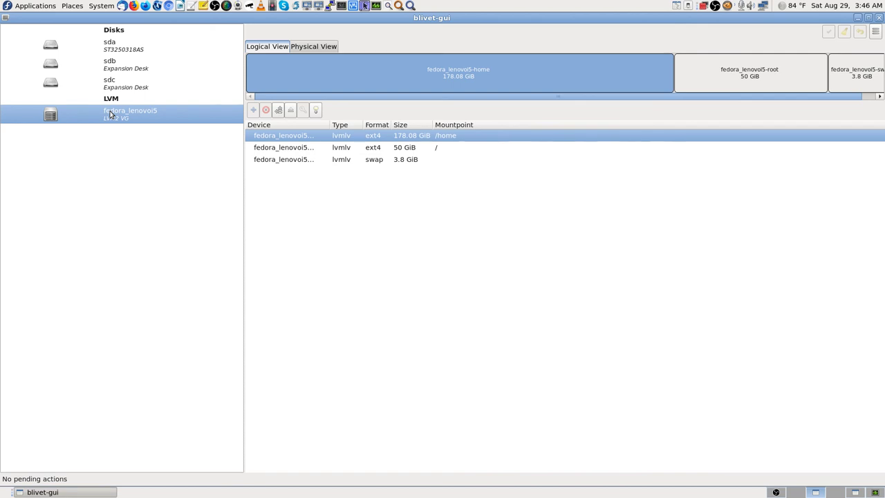
pyautogui.click(119, 45)
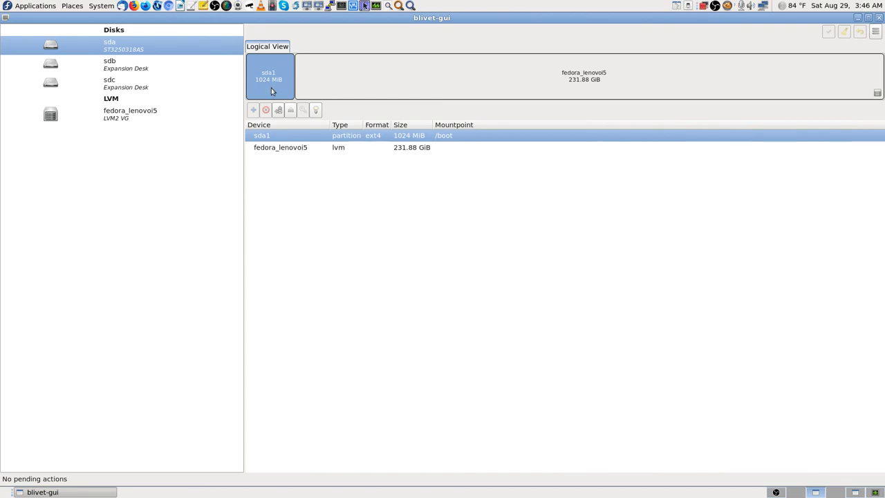
pyautogui.click(331, 89)
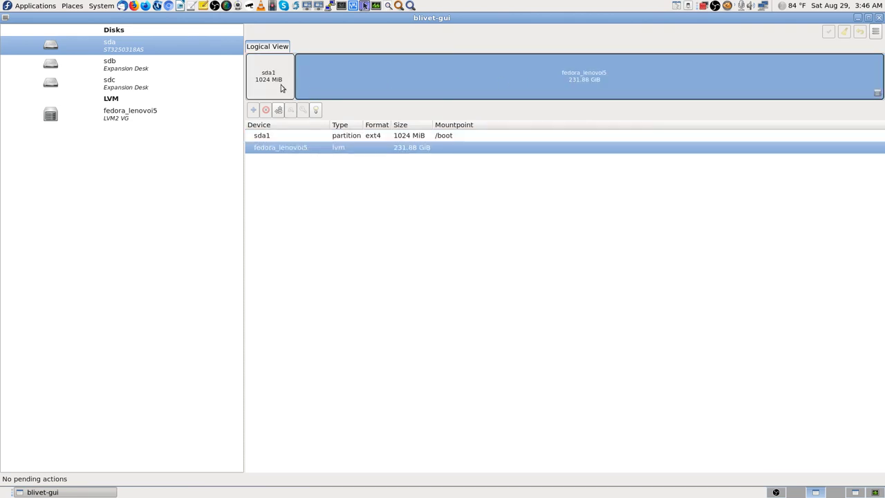
pyautogui.click(255, 91)
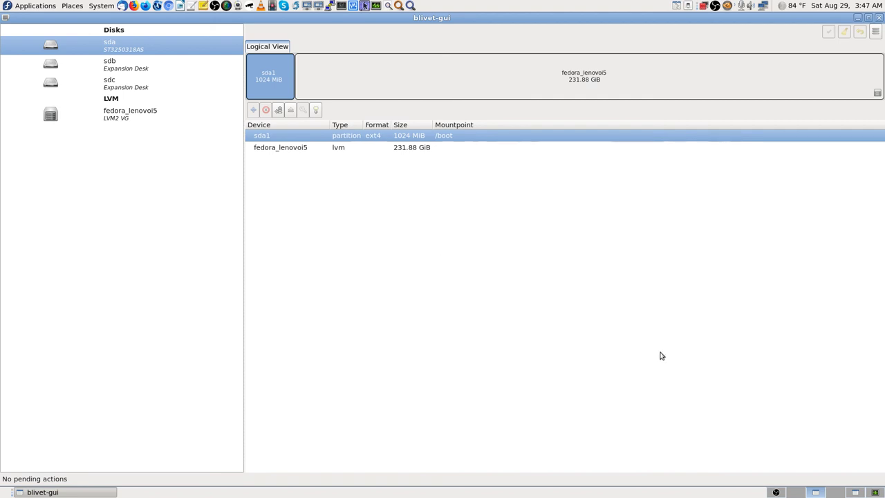
pyautogui.click(398, 90)
pyautogui.click(261, 88)
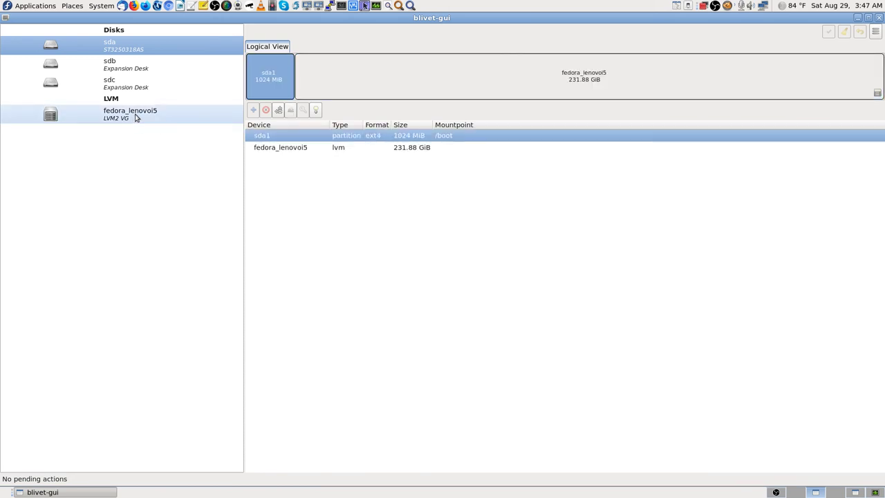
pyautogui.click(367, 89)
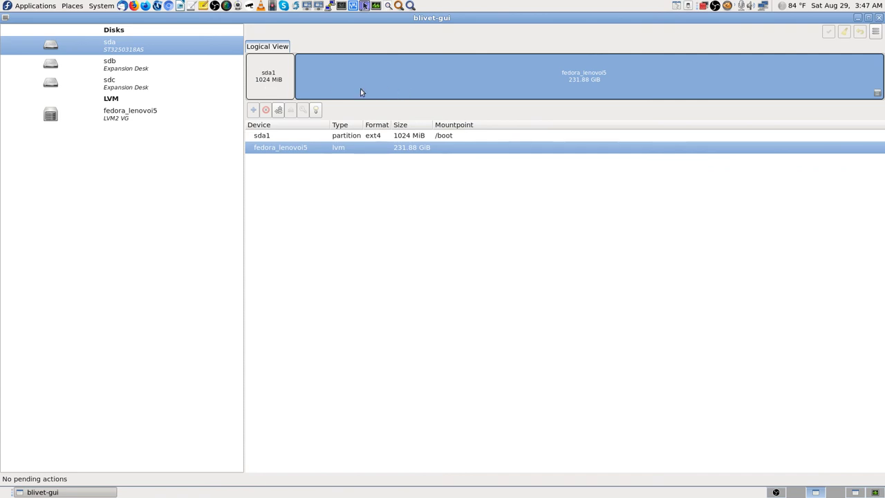
pyautogui.click(276, 89)
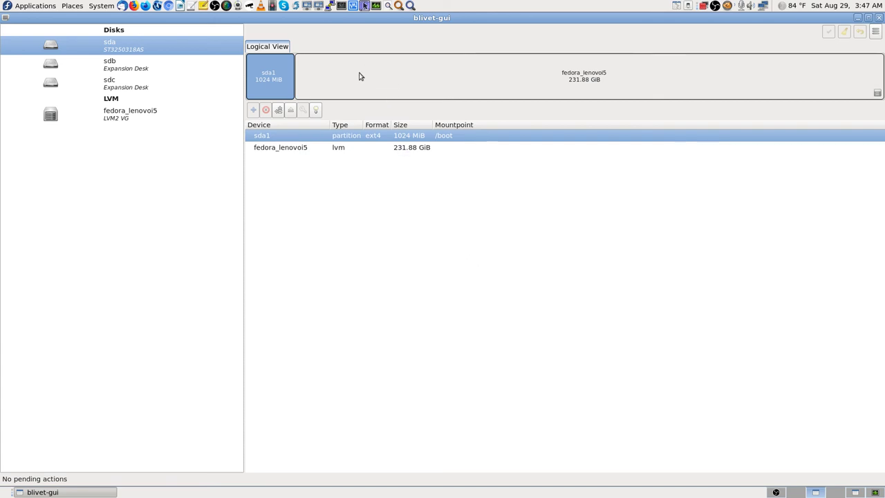
# - Open the fedora_lenovoi5 volume group in Physical View and select its sda2 member and disk sda
pyautogui.click(360, 77)
pyautogui.click(123, 122)
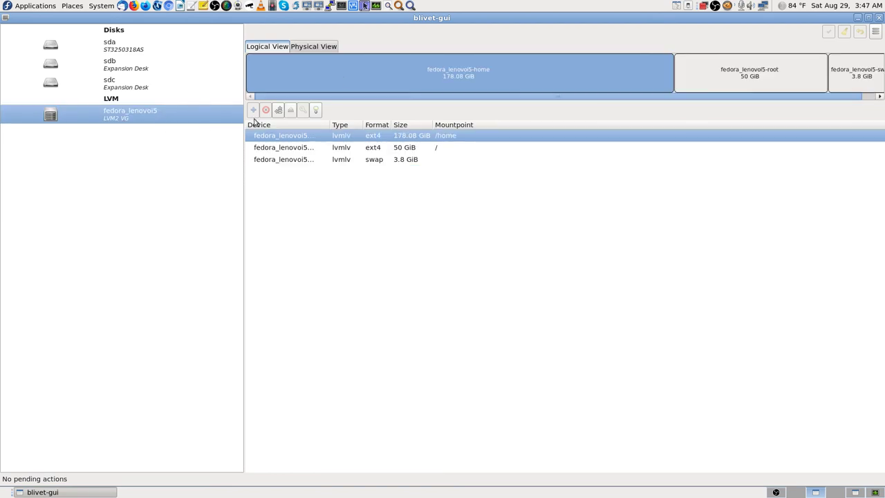
pyautogui.click(320, 47)
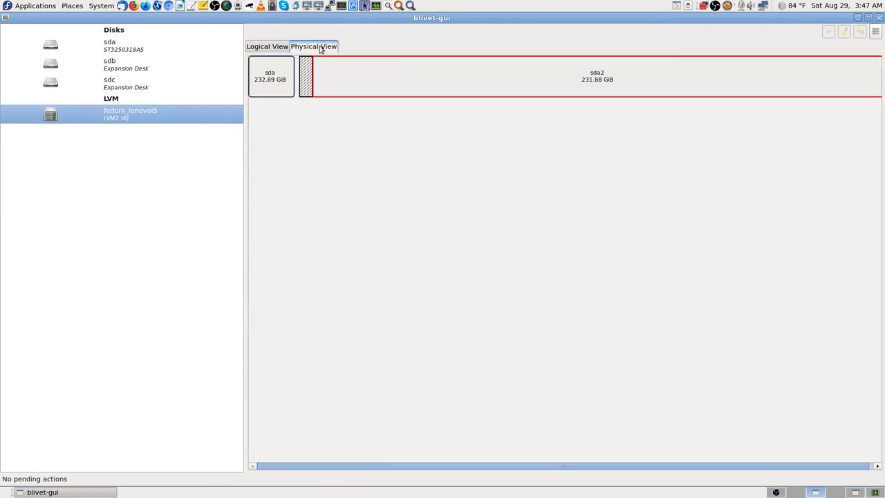
pyautogui.click(350, 81)
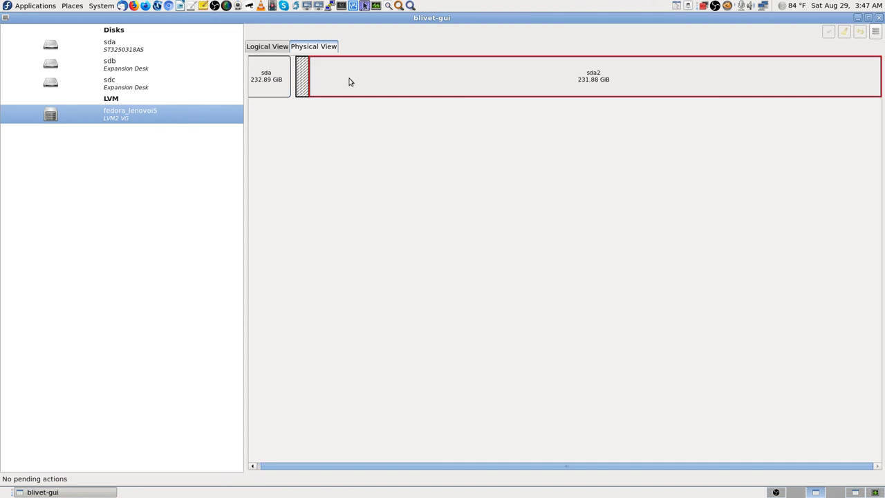
pyautogui.click(271, 87)
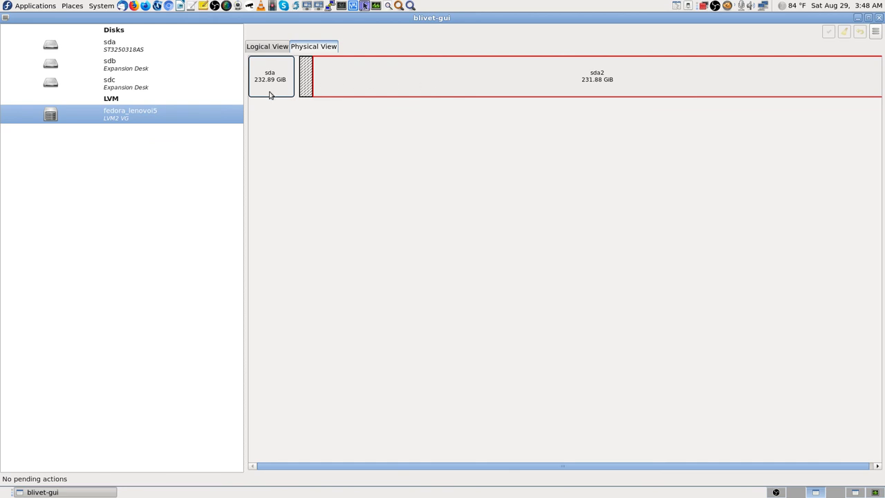
# - Toggle between Logical and Physical View, comparing the 50 GiB root and 178.08 GiB home volumes
pyautogui.click(262, 47)
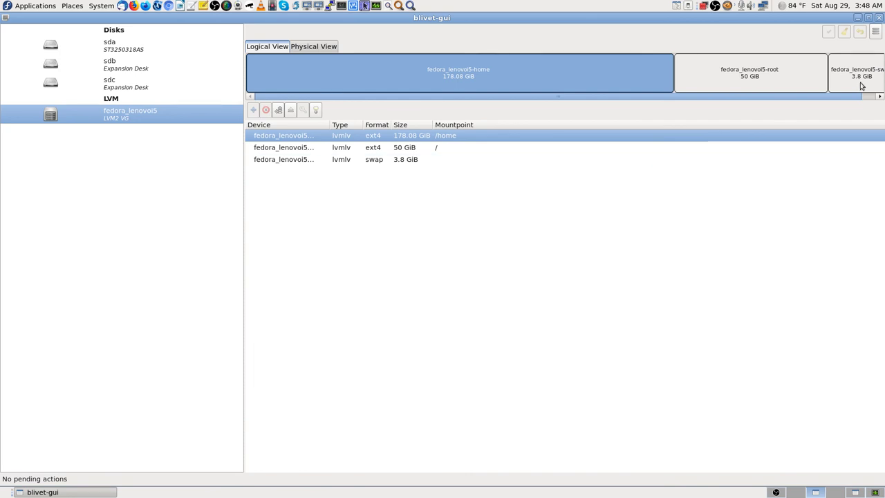
pyautogui.click(319, 49)
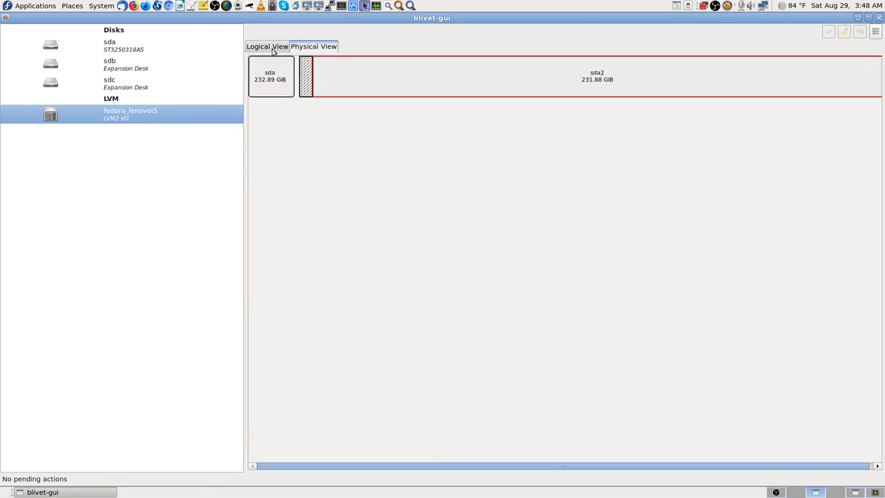
pyautogui.click(273, 48)
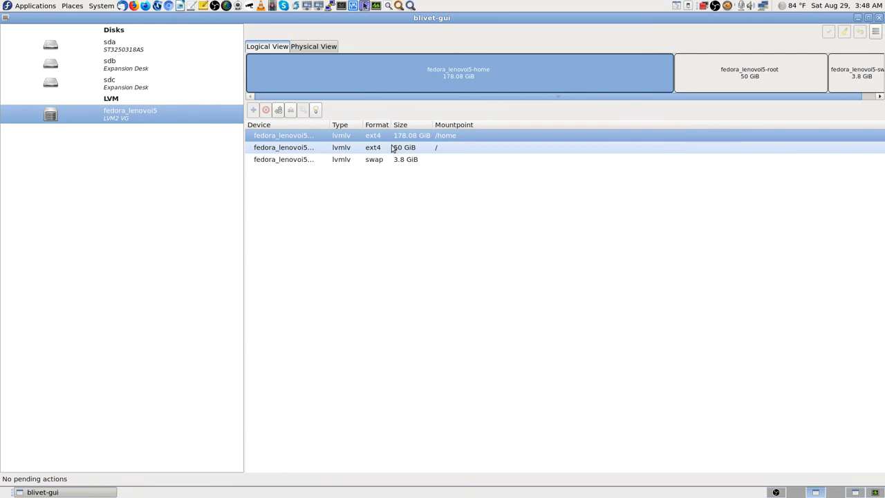
pyautogui.click(401, 147)
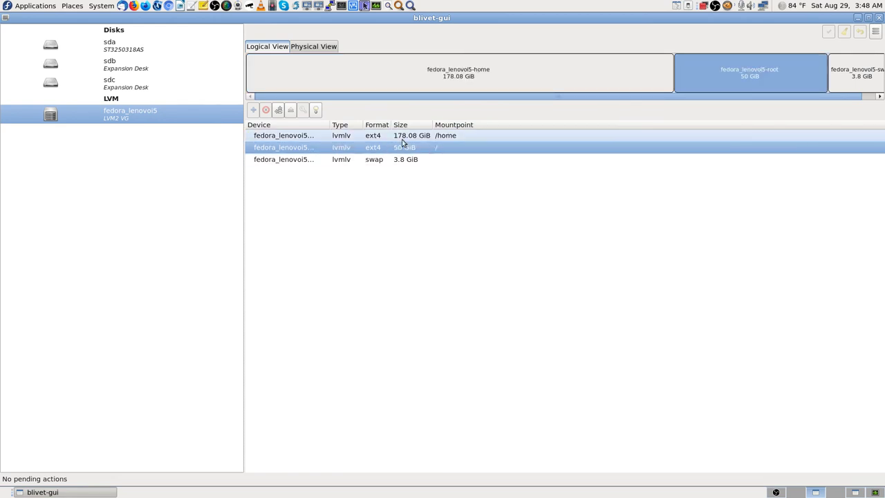
pyautogui.click(342, 136)
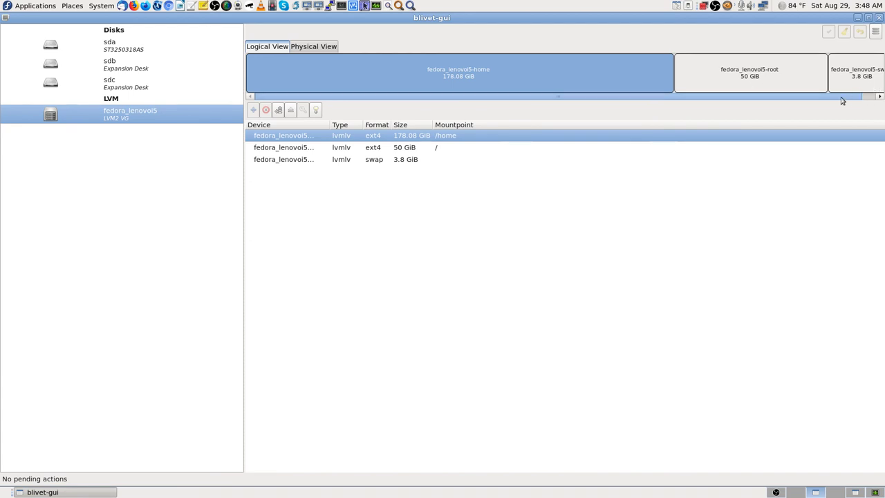
pyautogui.hscroll(1, 497, 97)
pyautogui.hscroll(-1, 498, 96)
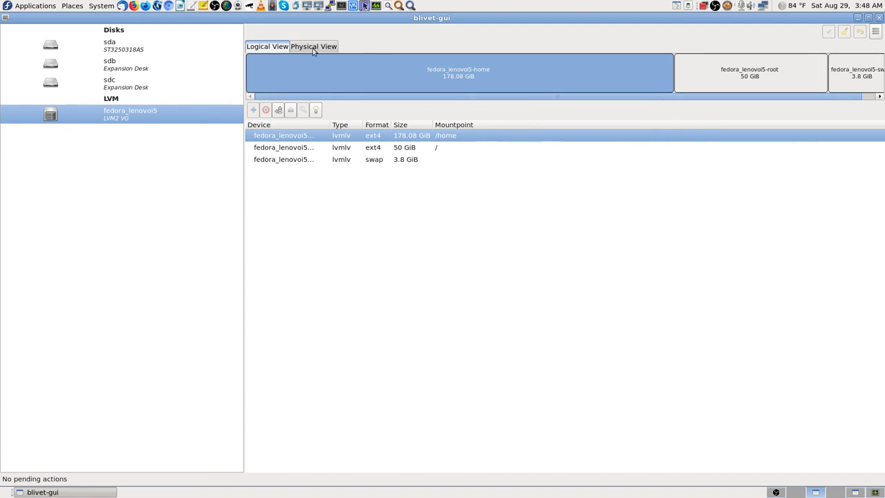
pyautogui.click(314, 49)
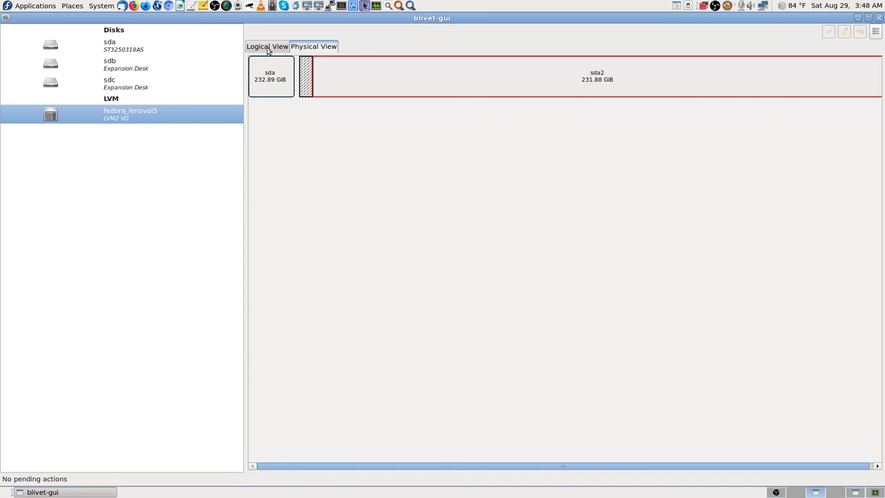
pyautogui.click(268, 48)
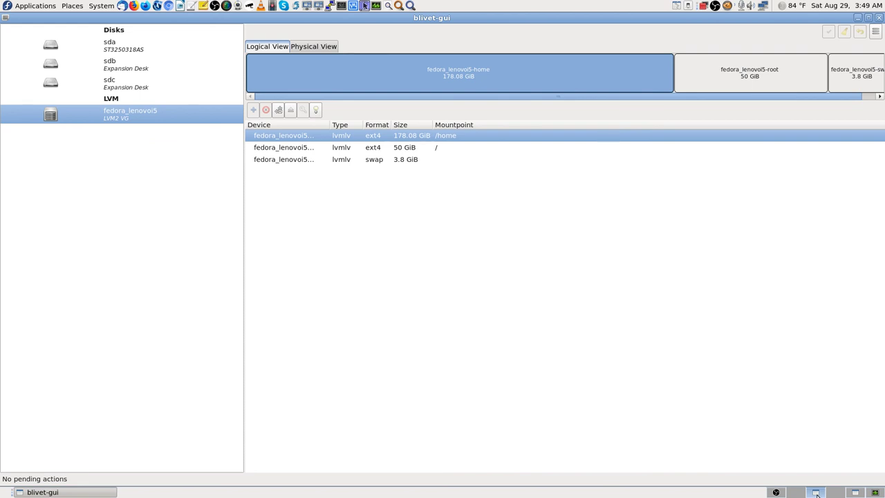
# - Check the 3.8 GiB swap volume in the local blivet-gui
pyautogui.click(855, 492)
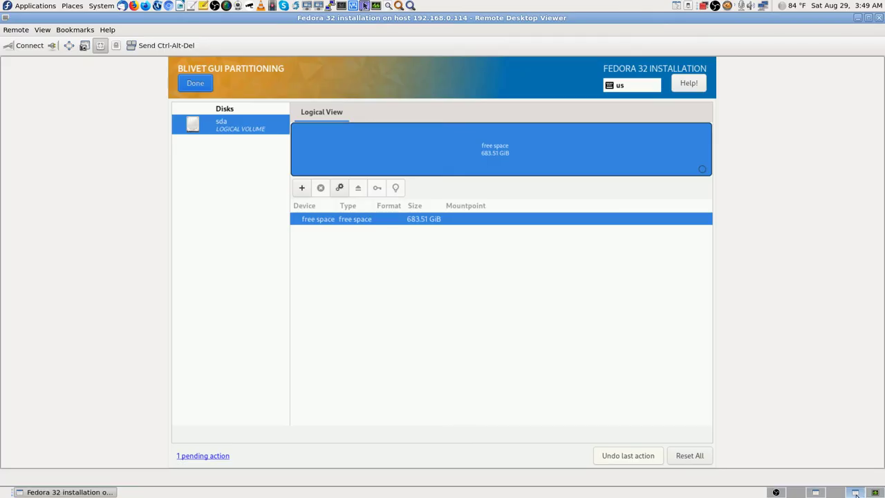
pyautogui.click(816, 492)
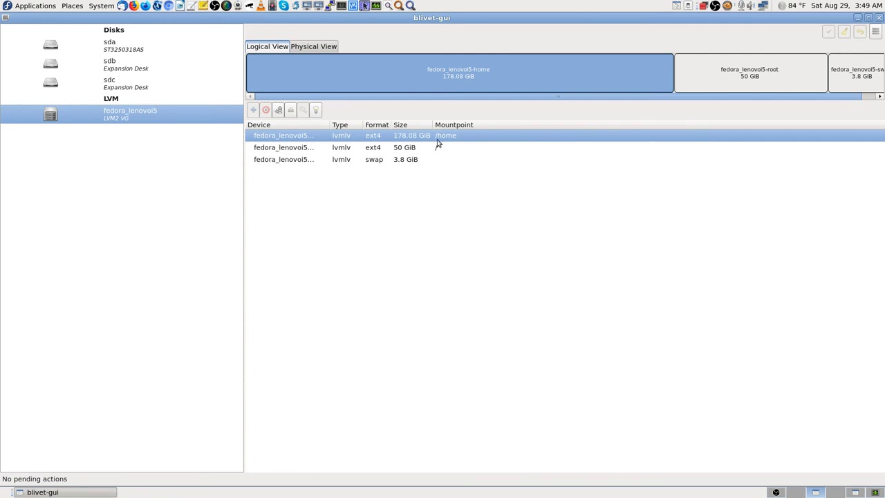
pyautogui.click(421, 160)
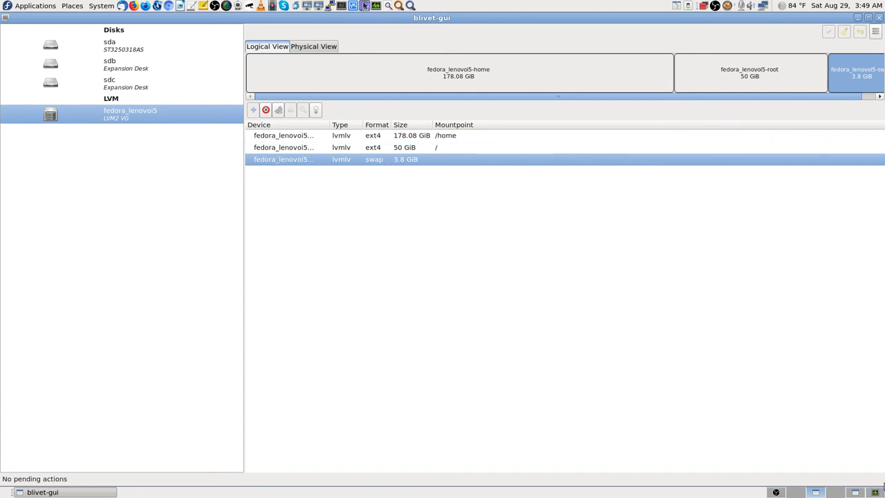
# - In the installer, start a new partition in the free space, sized 1 GiB with ext4
pyautogui.click(857, 492)
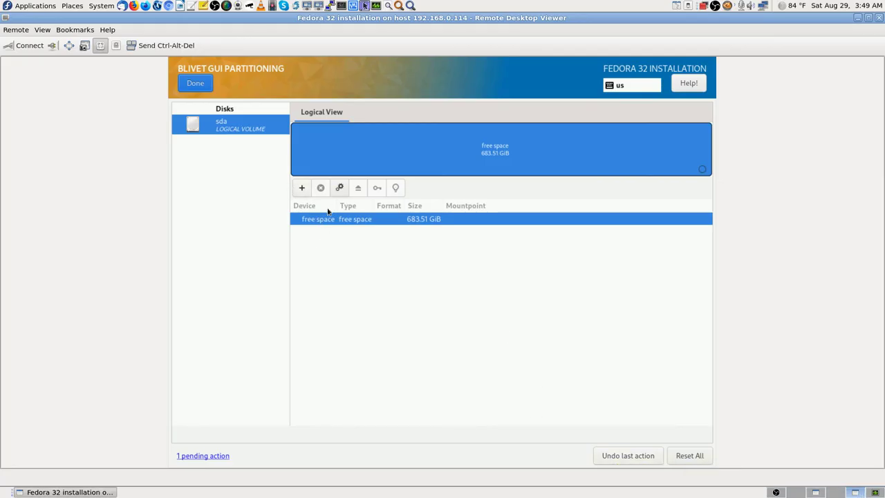
pyautogui.click(302, 188)
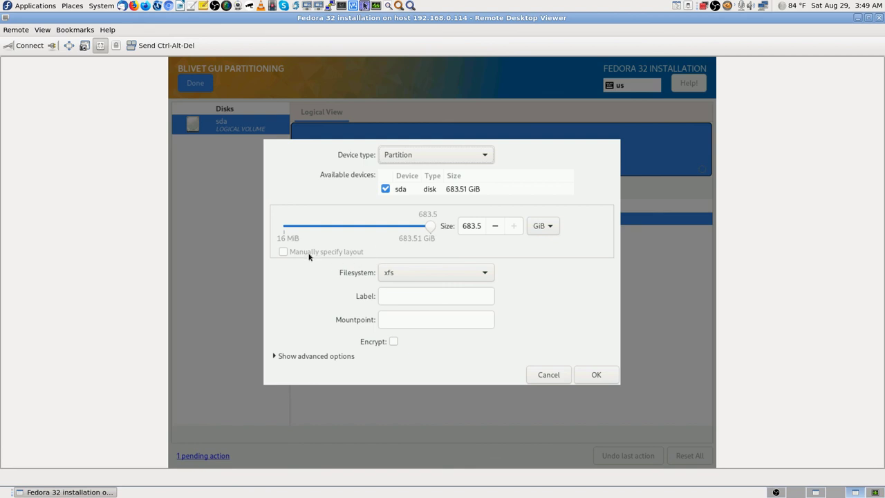
pyautogui.click(479, 226)
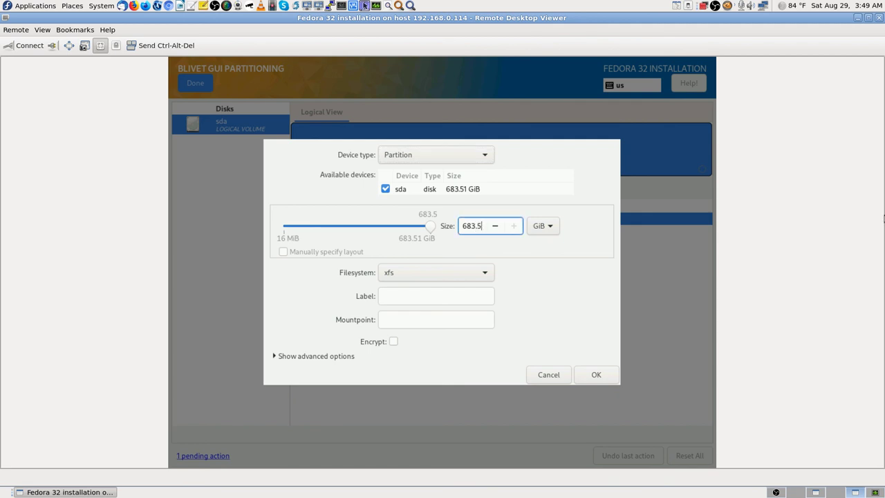
pyautogui.press('BackSpace')
pyautogui.press('BackSpace')
pyautogui.press('BackSpace')
pyautogui.press('BackSpace')
pyautogui.press('BackSpace')
pyautogui.write('1')
pyautogui.click(483, 272)
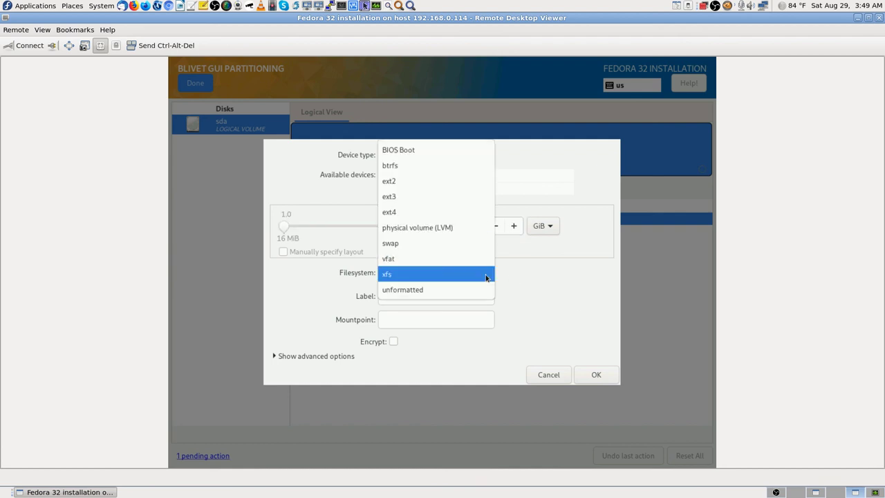
pyautogui.click(438, 212)
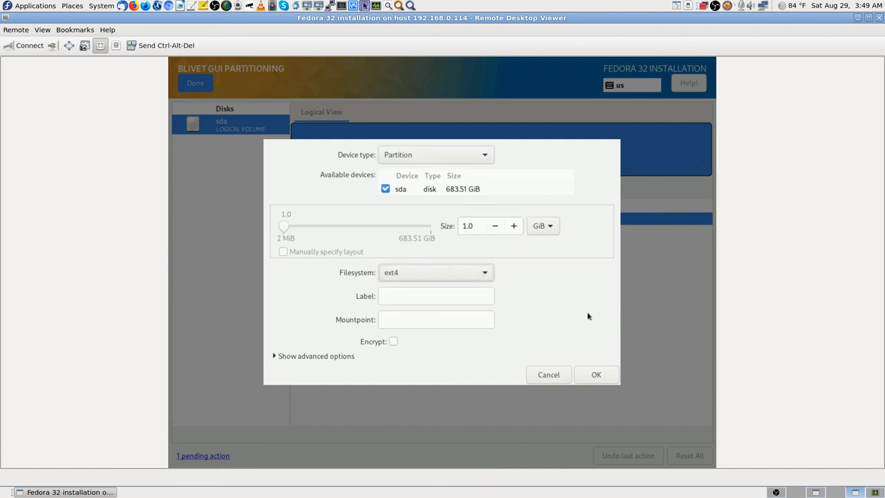
# - Give the new partition the label boot and mountpoint /boot
pyautogui.click(409, 298)
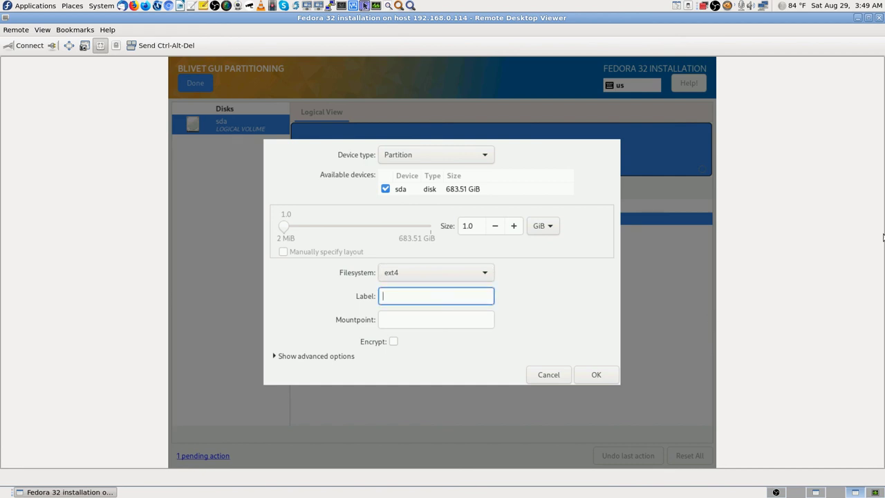
pyautogui.write('boot')
pyautogui.click(396, 320)
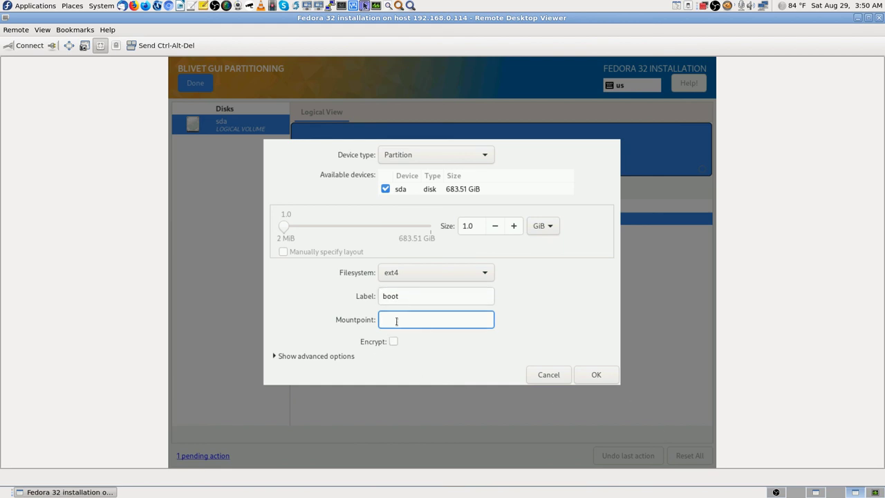
pyautogui.write('/boot')
pyautogui.click(815, 493)
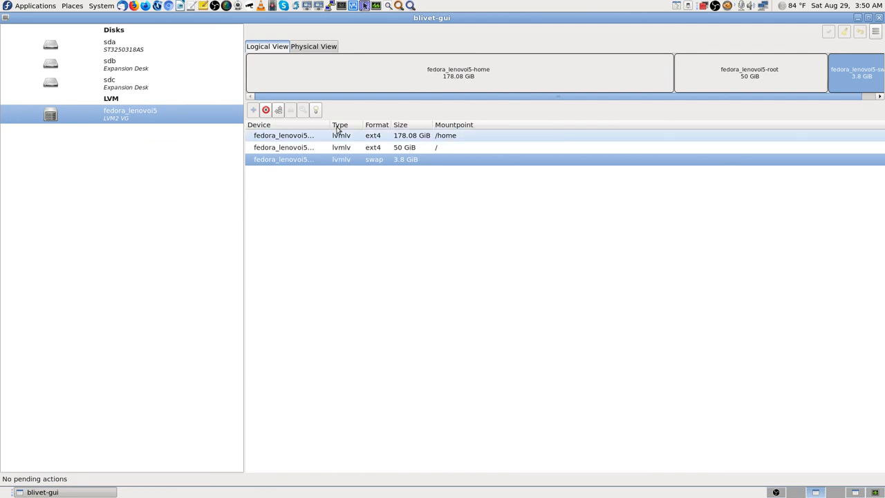
# - Resize the local Device column and toggle Physical and Logical View before returning to the installer
pyautogui.moveTo(330, 124); pyautogui.dragTo(357, 125)
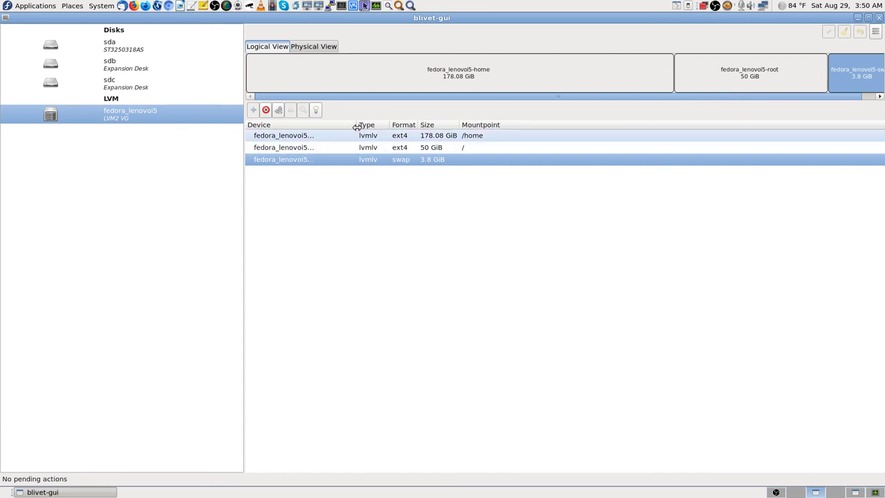
pyautogui.moveTo(357, 125); pyautogui.dragTo(345, 125)
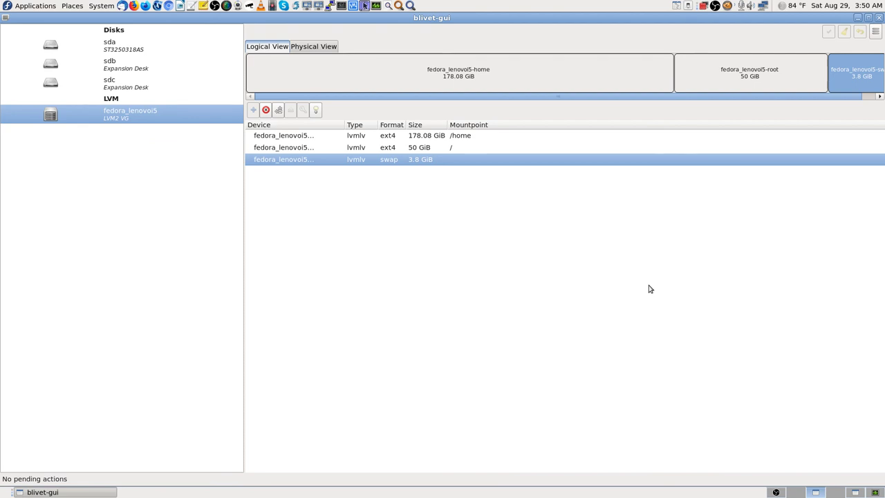
pyautogui.click(321, 47)
pyautogui.click(273, 48)
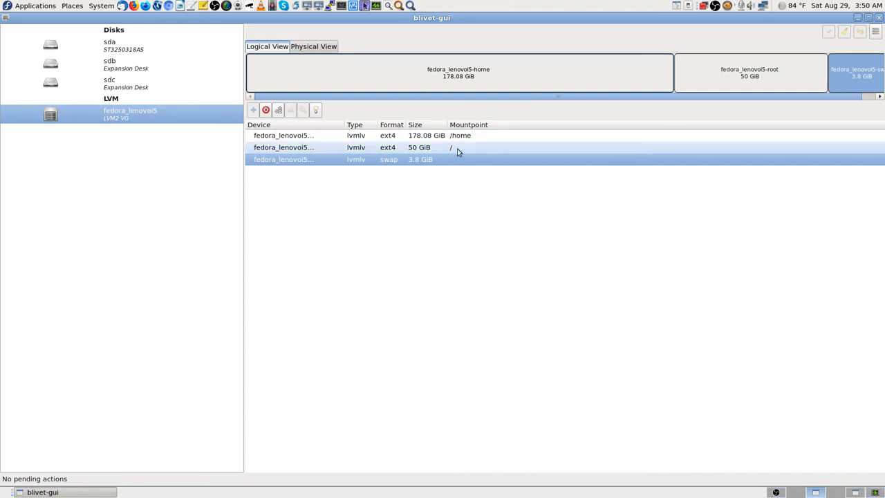
pyautogui.click(849, 494)
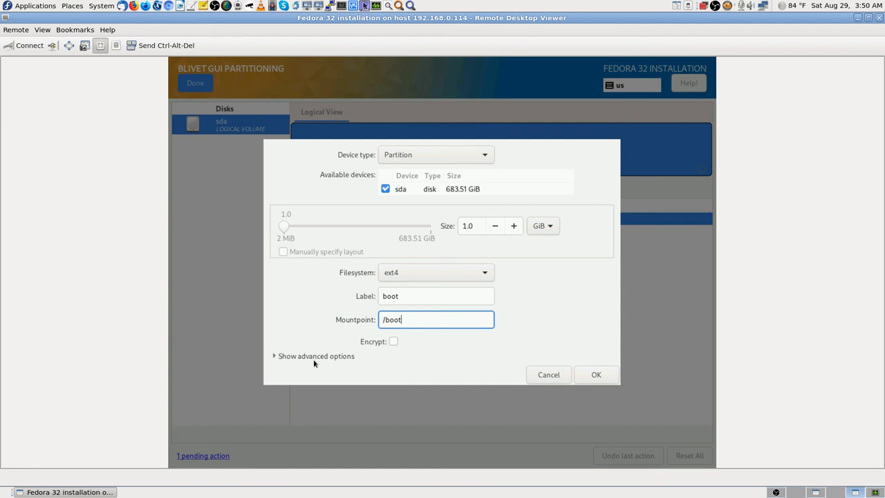
# - Peek at the advanced options, then confirm the 1 GiB ext4 partition labelled boot at /boot
pyautogui.click(273, 356)
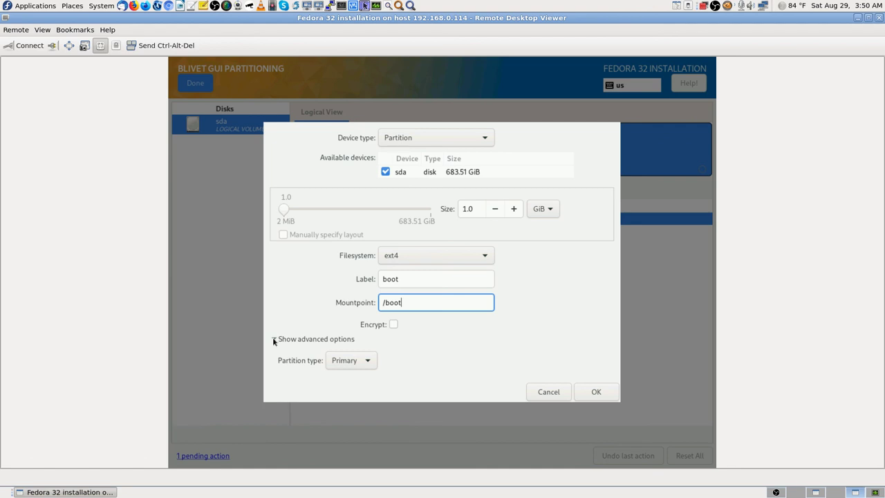
pyautogui.click(273, 340)
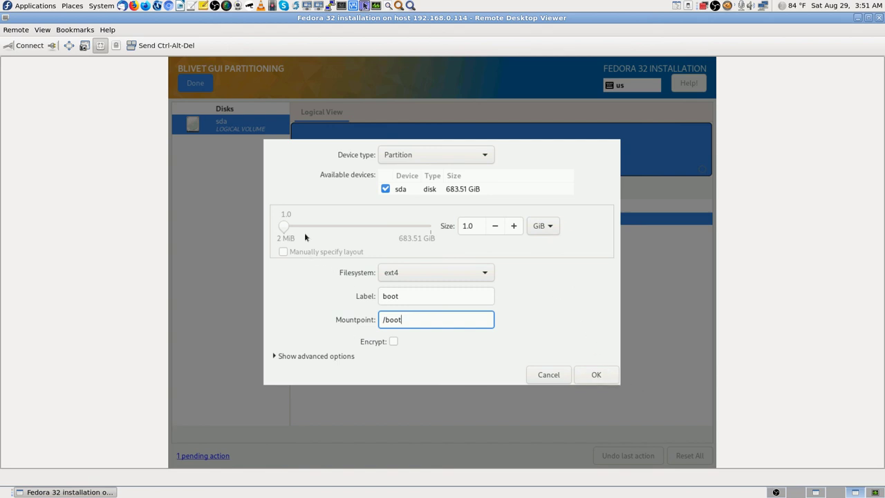
pyautogui.click(596, 374)
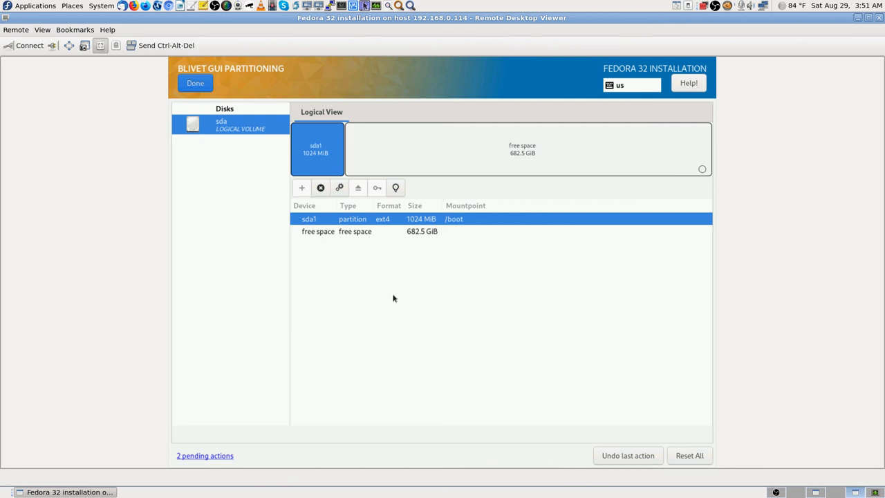
# - Select the remaining free space on sda and move to the Krusader workspace
pyautogui.click(367, 234)
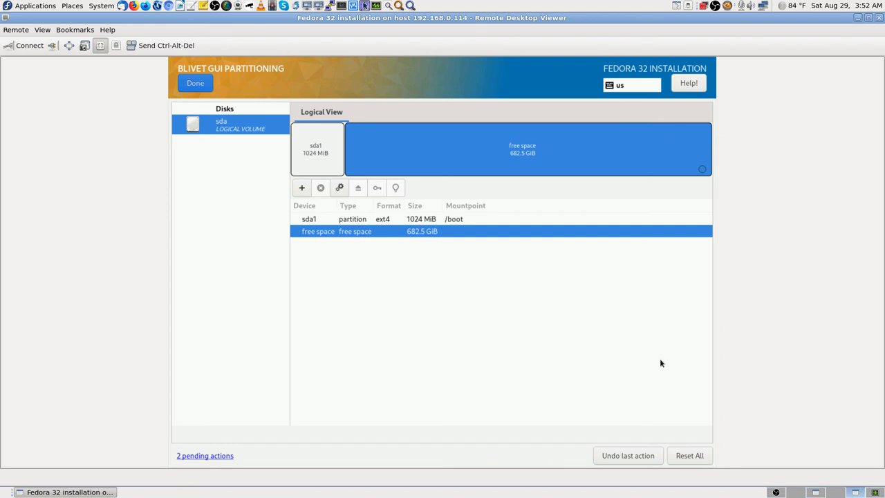
pyautogui.click(836, 492)
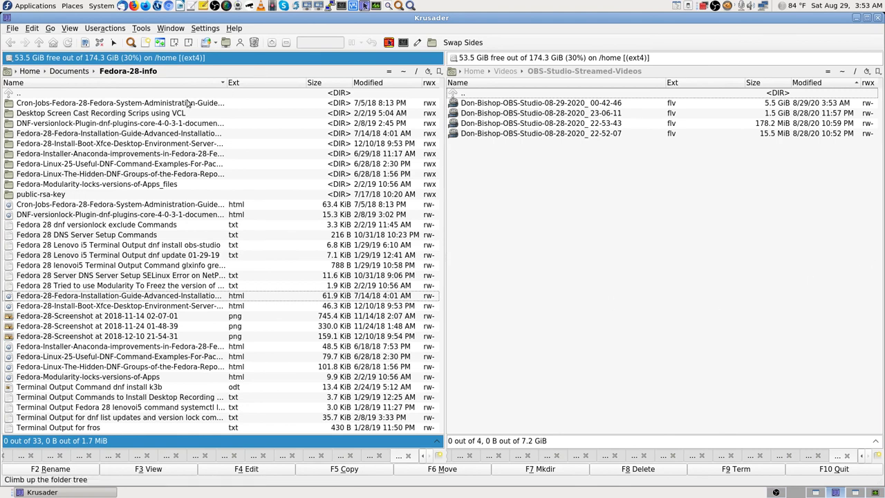
# - Navigate Krusader's left panel from home into the Pictures folder
pyautogui.click(142, 95)
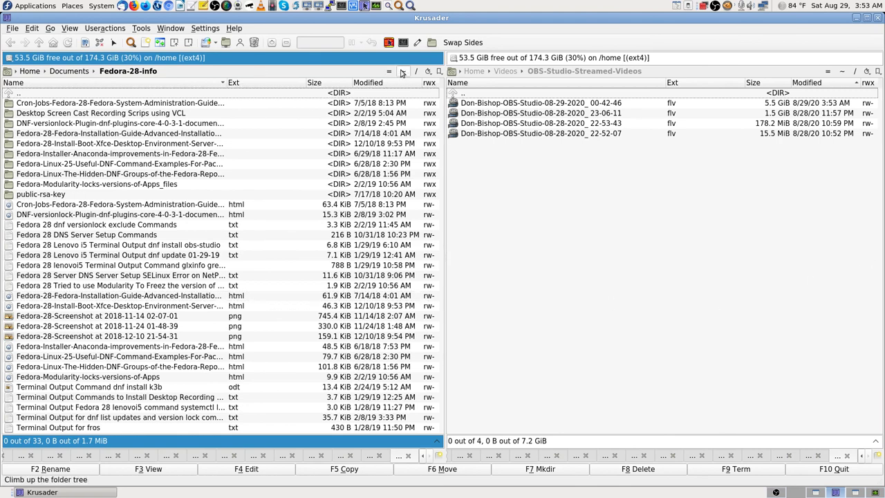
pyautogui.click(401, 72)
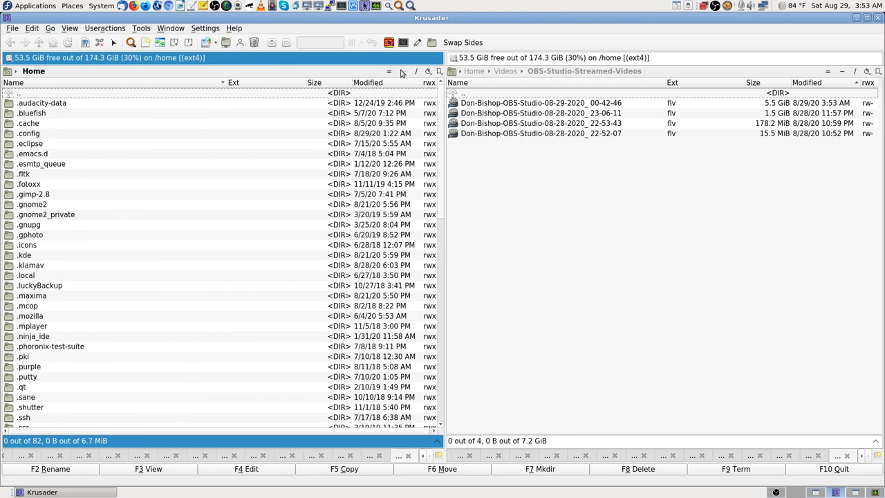
pyautogui.write('pic')
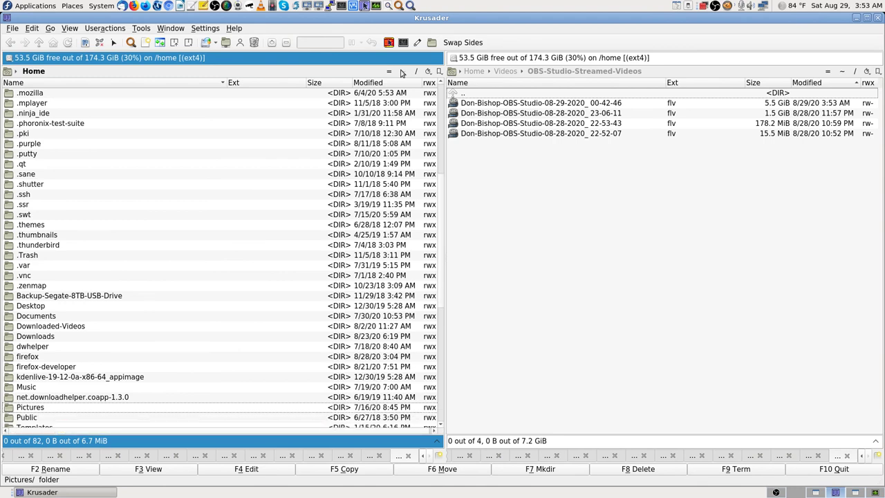
pyautogui.press('Return')
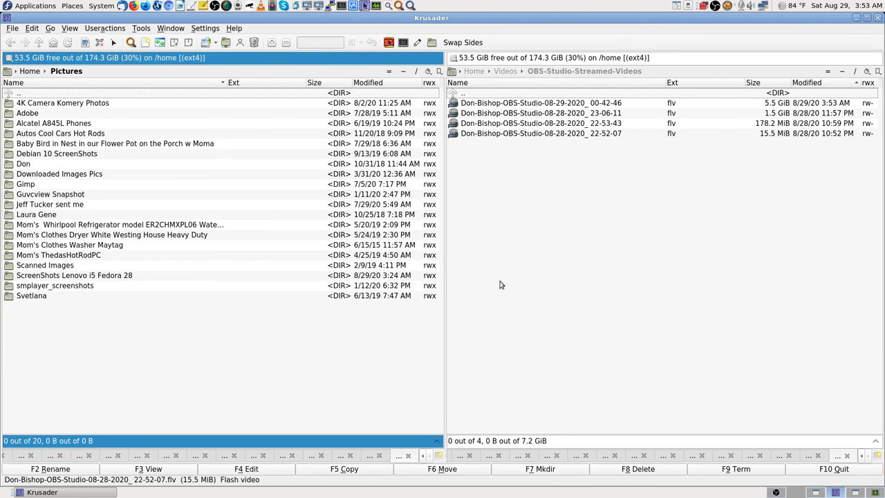
# - Sort by Modified, newest first, and open the ScreenShots Lenovo i5 Fedora 28 folder
pyautogui.click(394, 83)
pyautogui.click(393, 83)
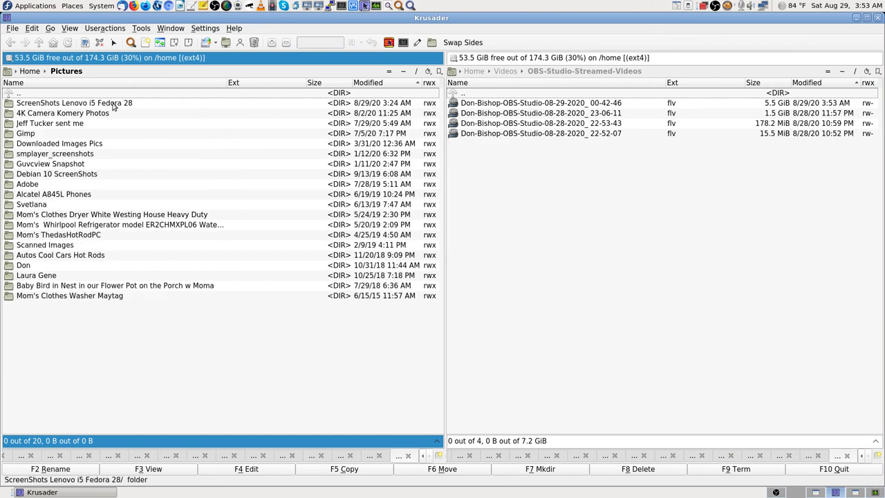
pyautogui.click(114, 104)
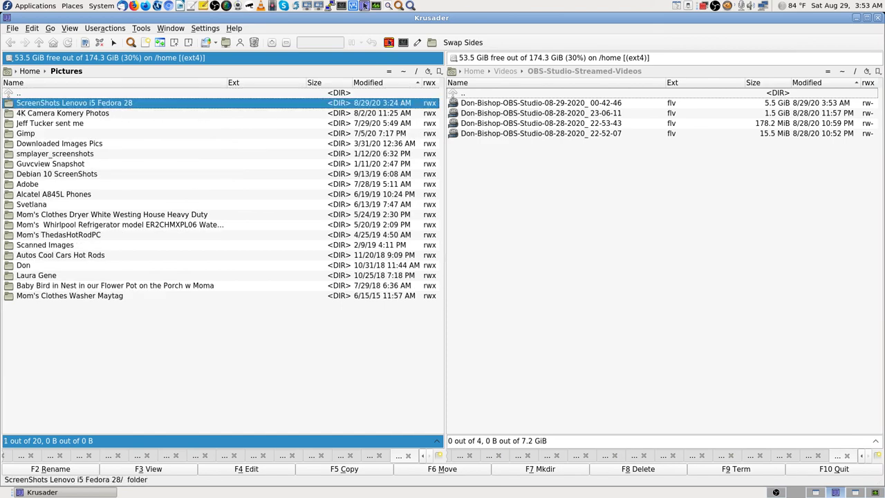
pyautogui.press('Return')
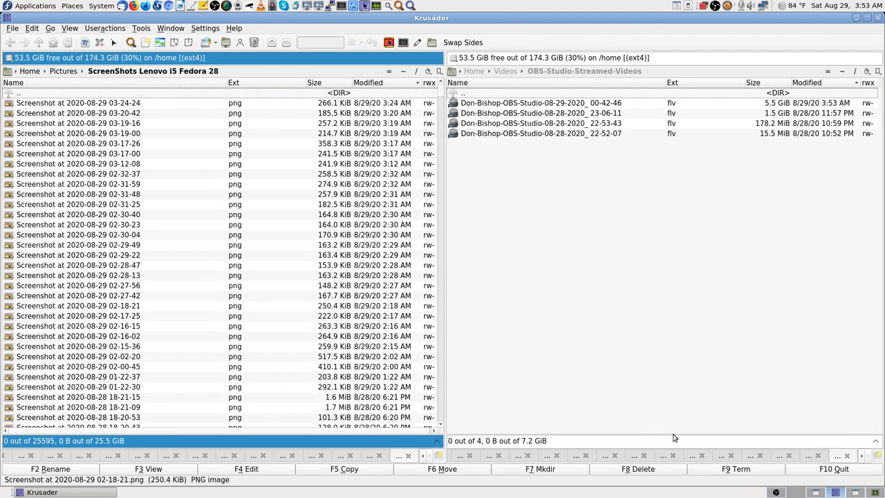
pyautogui.click(776, 492)
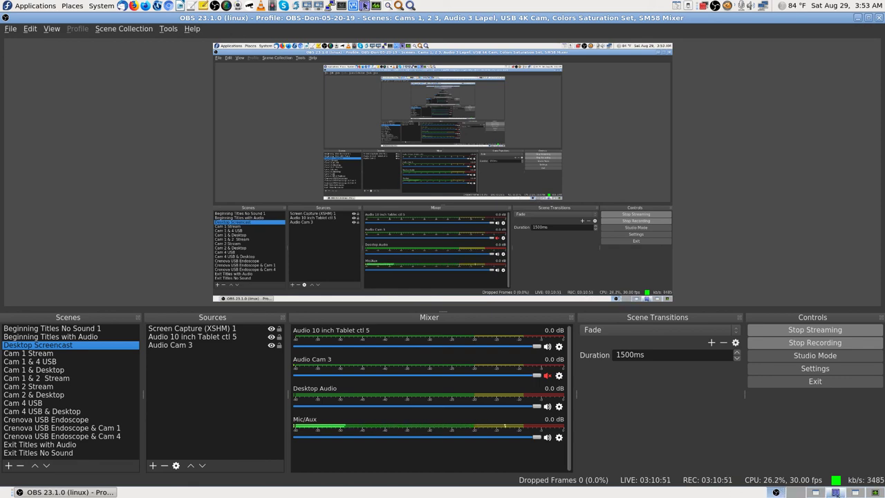
pyautogui.hotkey('ctrl', 'alt', 'Right')
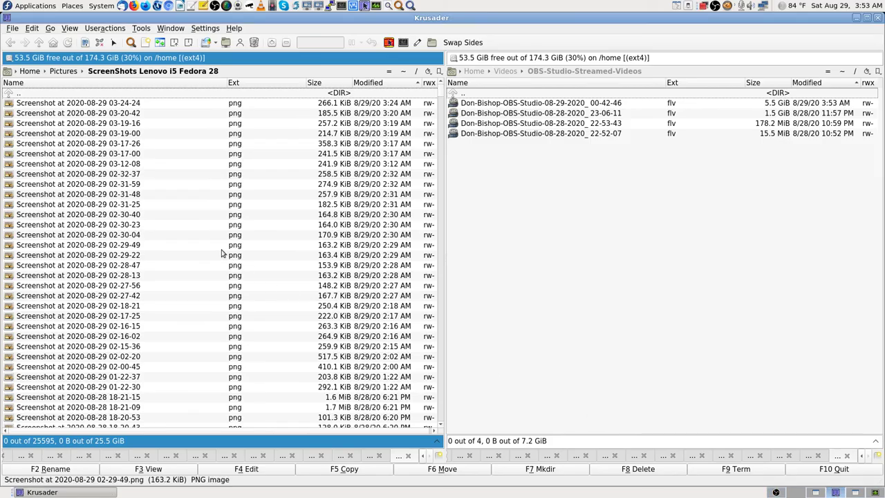
# - View the newest screenshot maximized in Eye of GNOME, settling on the 03-20-42 partitioning image
pyautogui.doubleClick(107, 103)
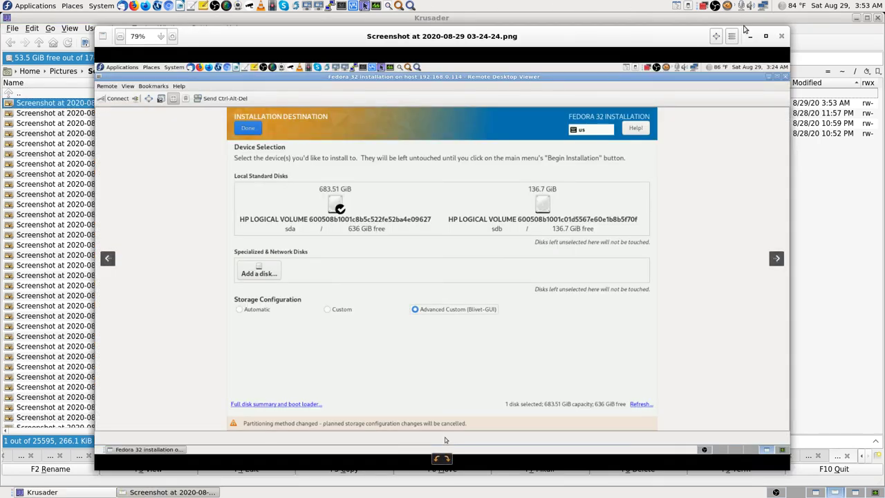
pyautogui.click(765, 36)
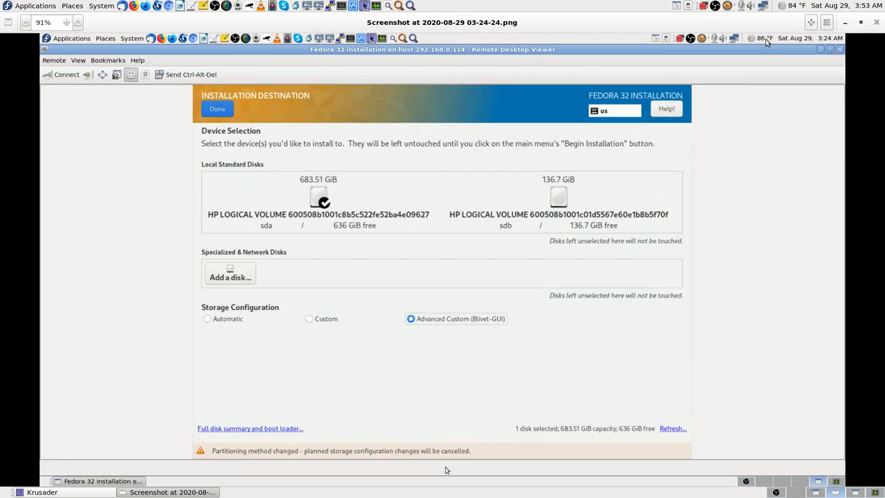
pyautogui.press('Right')
pyautogui.press('Left')
pyautogui.press('Left')
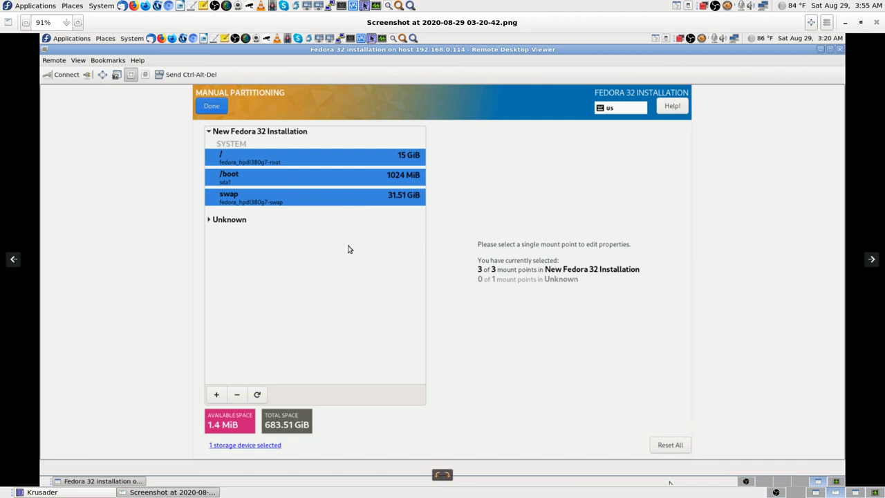
# - Glance at the previous screenshot, return to 03-20-42, then go back to the remote installer workspace
pyautogui.press('Left')
pyautogui.press('Right')
pyautogui.click(839, 494)
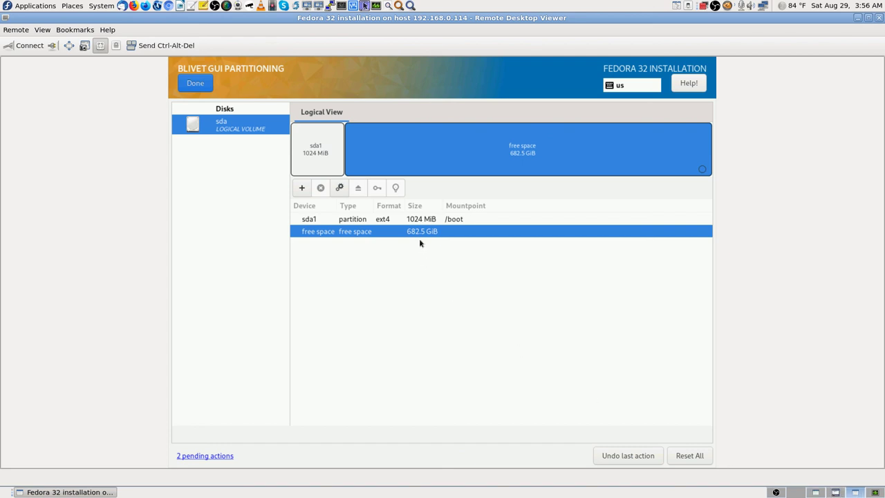
# - Switch to the workspace showing local blivet-gui with fedora_lenovoi5's home, root and swap volumes
pyautogui.click(815, 492)
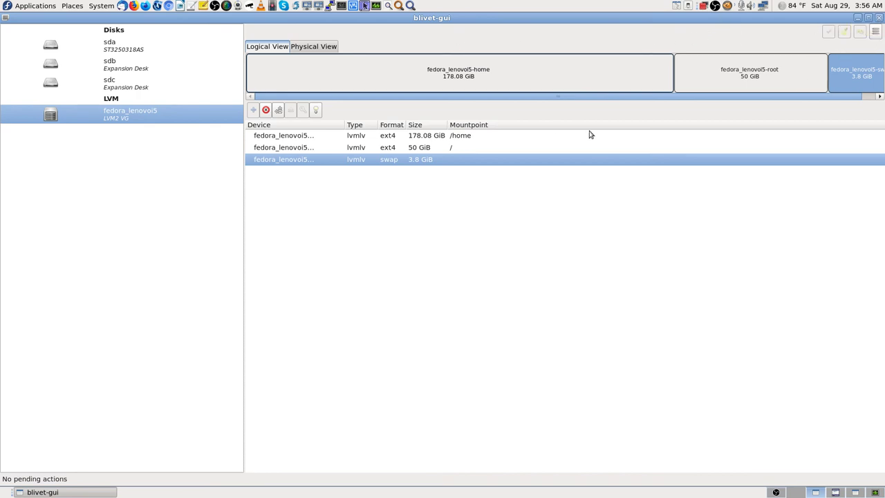
# - Close the local blivet-gui window, leaving the empty desktop
pyautogui.click(877, 17)
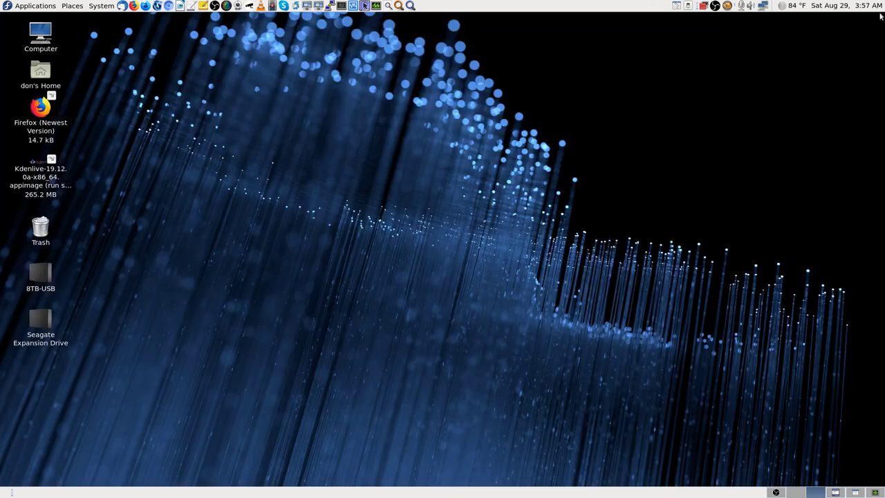
# - Deselect the screenshot file and close Krusader, then return to the remote installer's partitioning screen
pyautogui.click(835, 492)
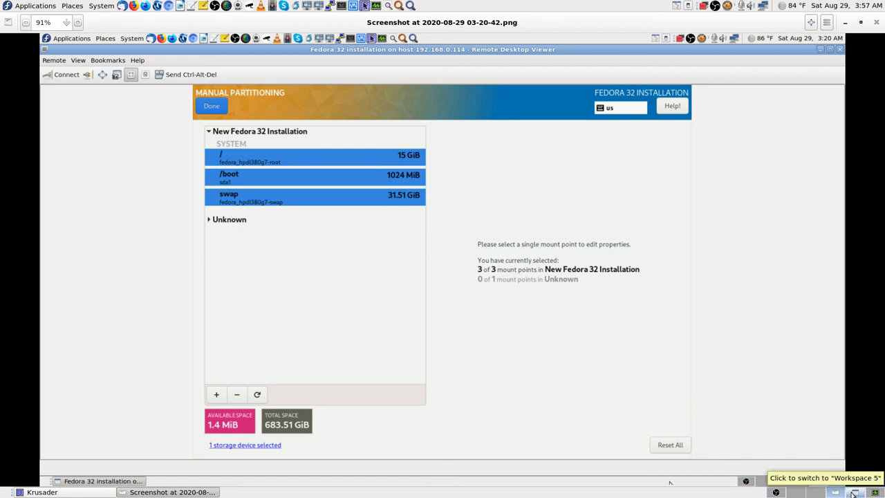
pyautogui.click(853, 493)
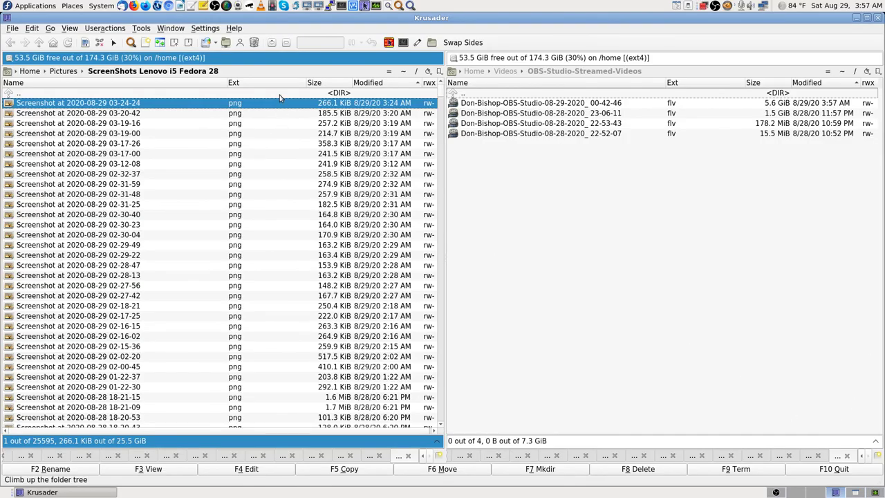
pyautogui.click(279, 95)
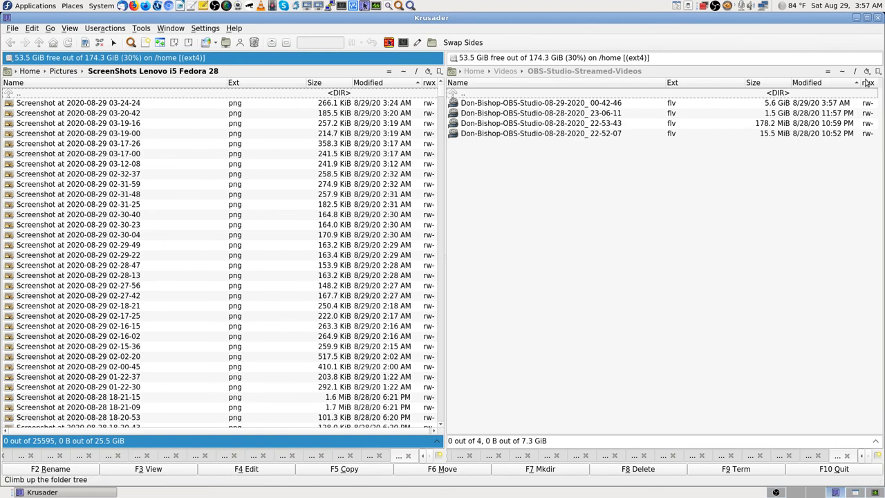
pyautogui.click(878, 21)
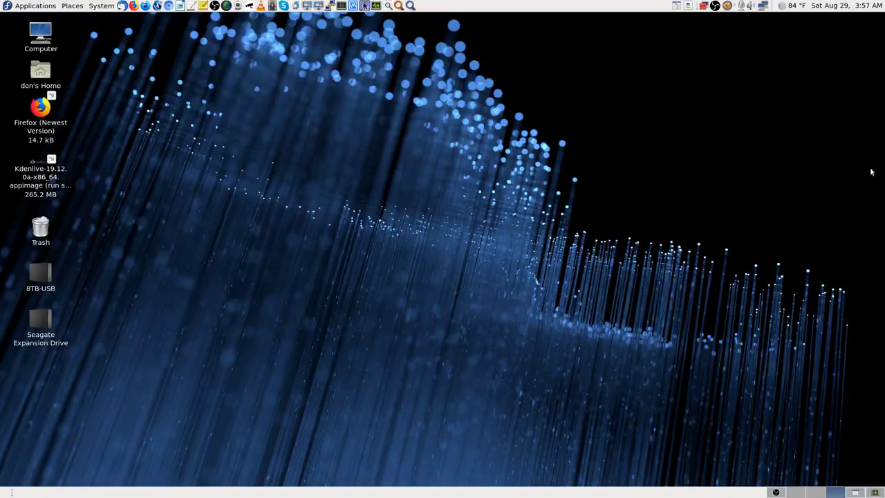
pyautogui.click(855, 492)
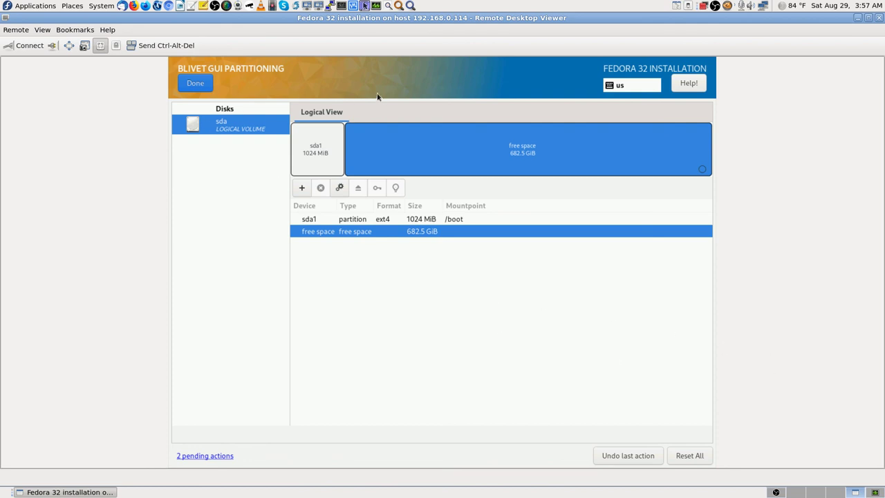
# - Search the application list for 'calc' and launch MATE Calculator
pyautogui.click(410, 6)
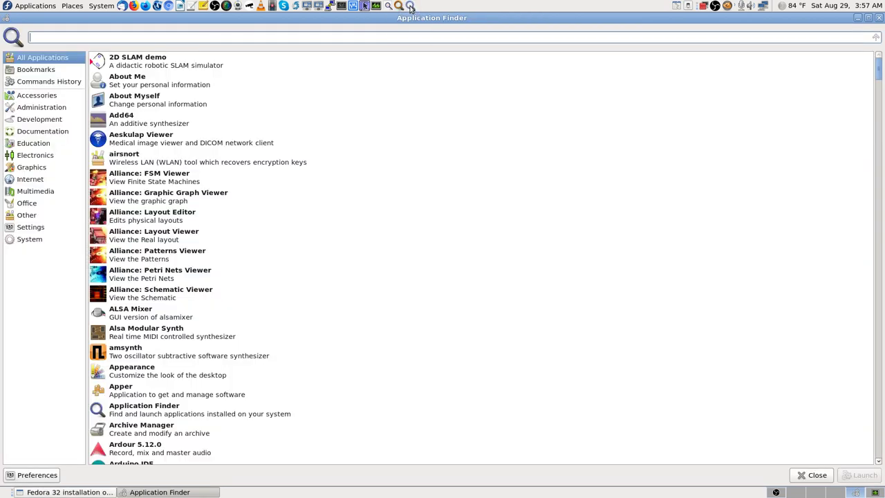
pyautogui.write('calc')
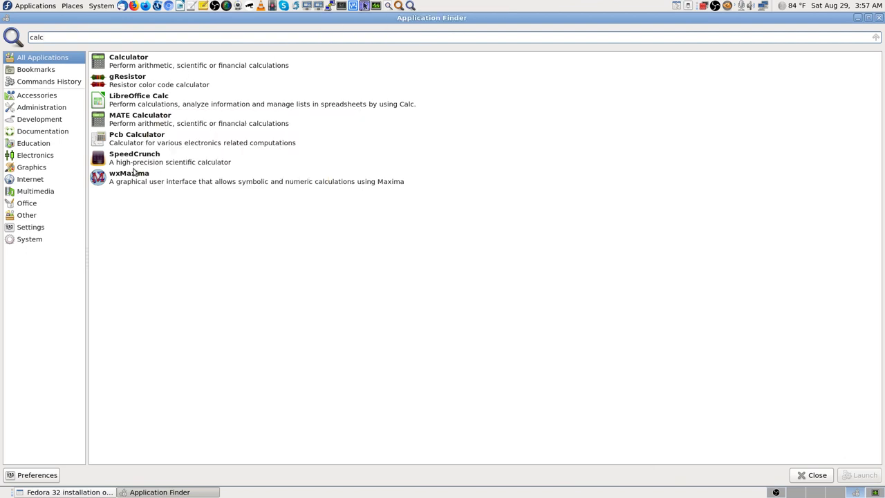
pyautogui.doubleClick(143, 119)
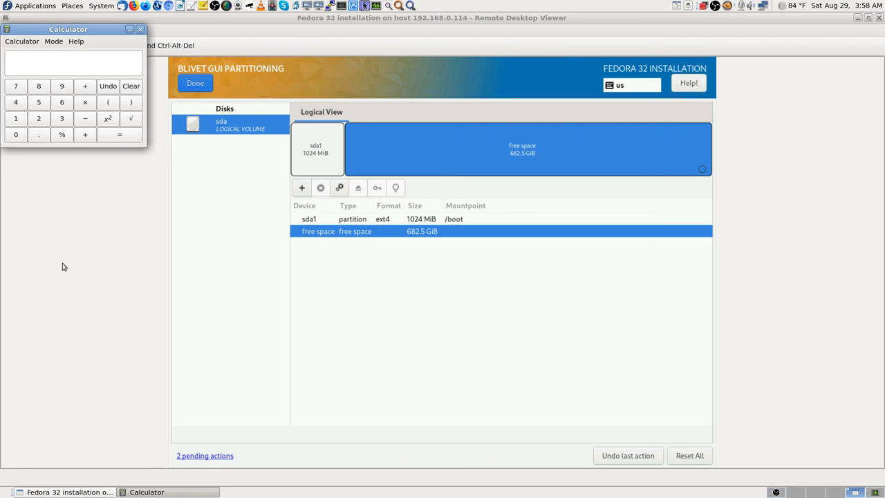
# - Calculate 682.5 − 32 = 650.5, then start adding a new device in the installer's free space
pyautogui.write('682.5')
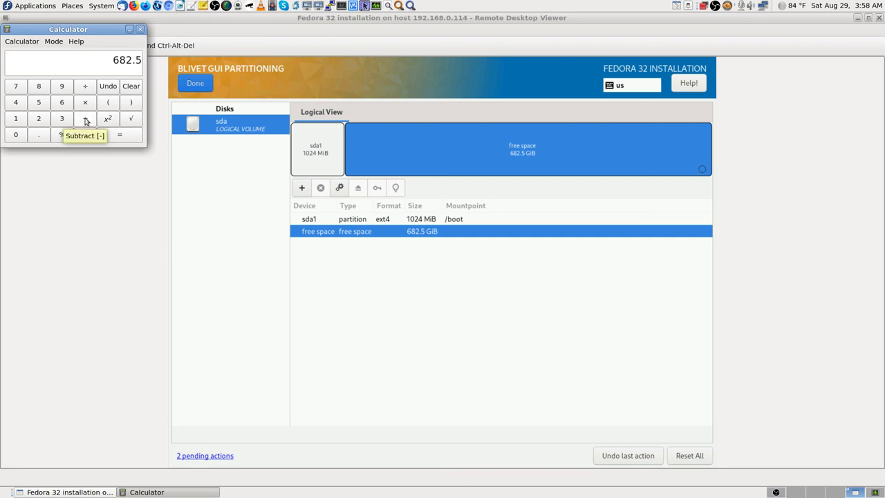
pyautogui.click(85, 121)
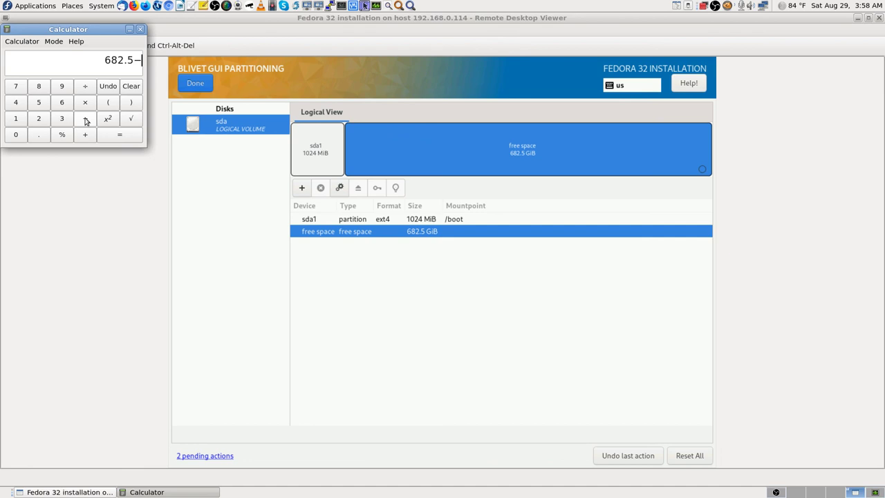
pyautogui.write('32')
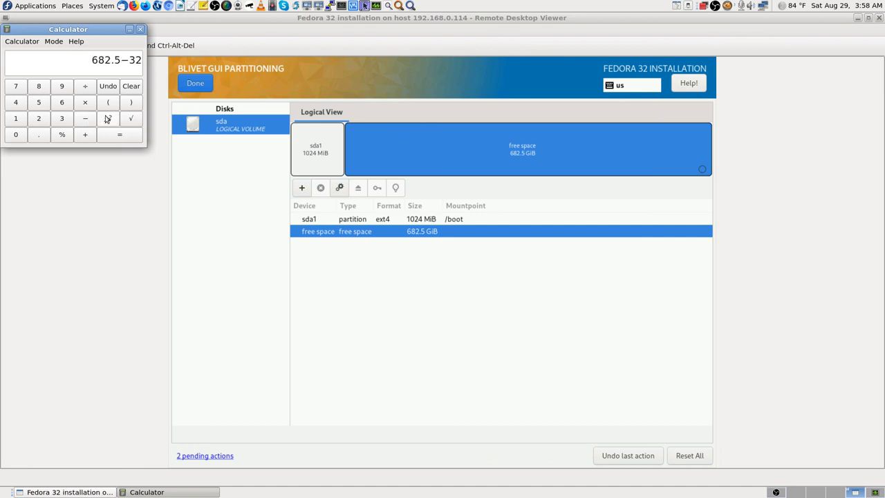
pyautogui.click(118, 135)
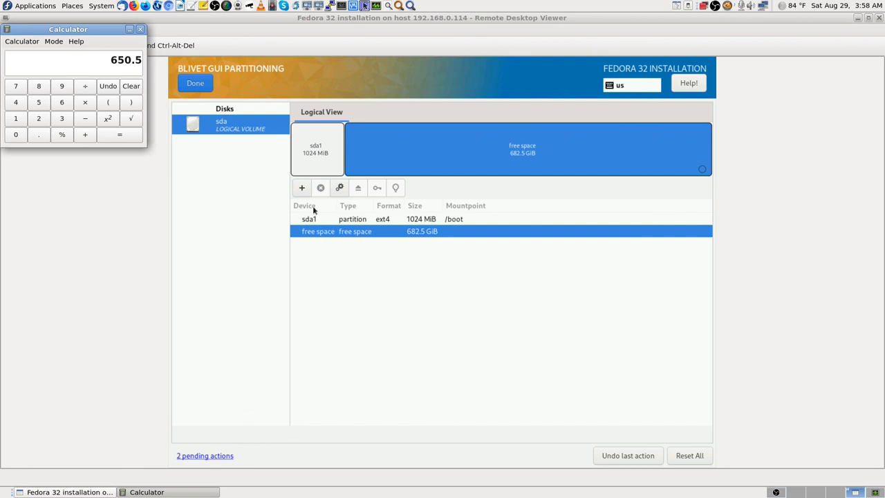
pyautogui.click(302, 187)
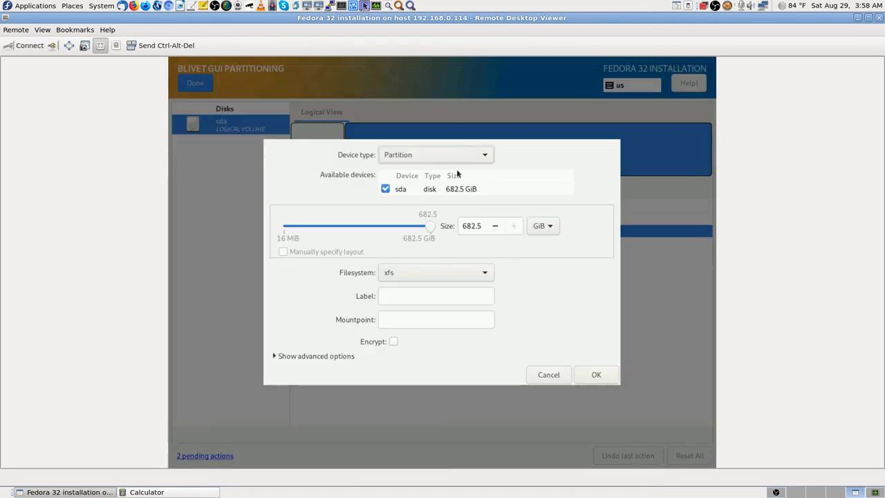
# - Set the new device type to LVM2 Volume Group and bring the 650.5 result back into view
pyautogui.click(480, 156)
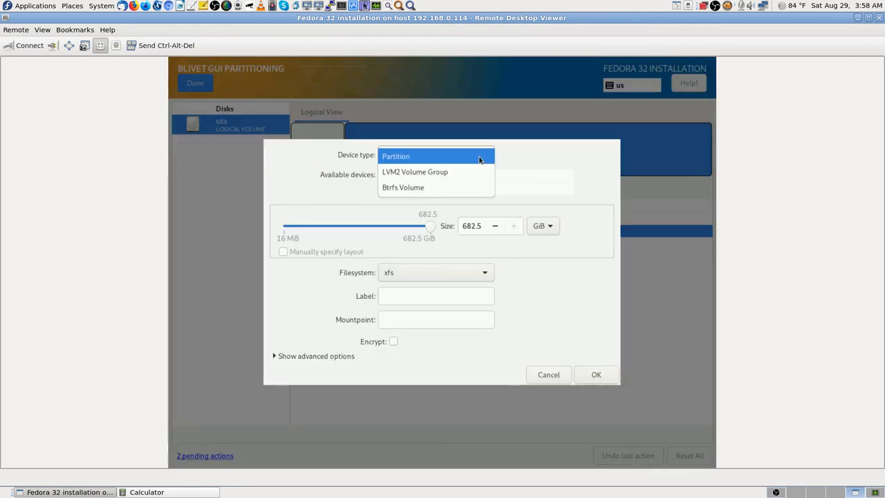
pyautogui.click(462, 170)
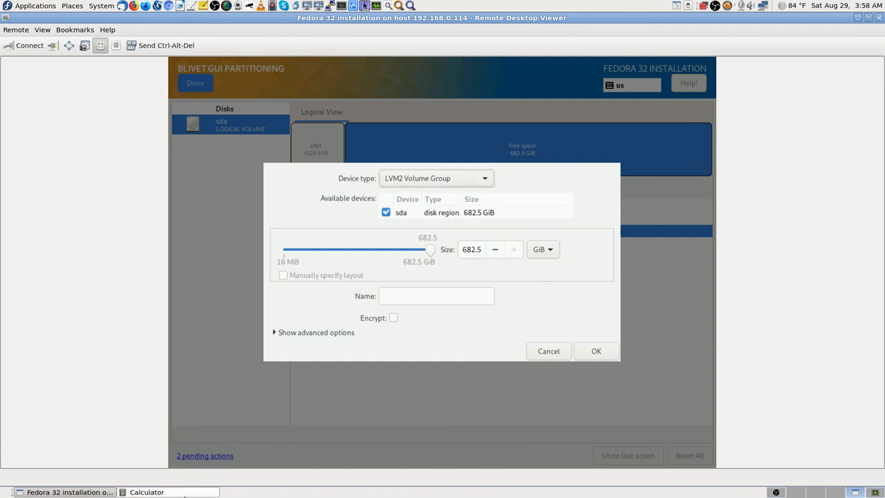
pyautogui.click(183, 492)
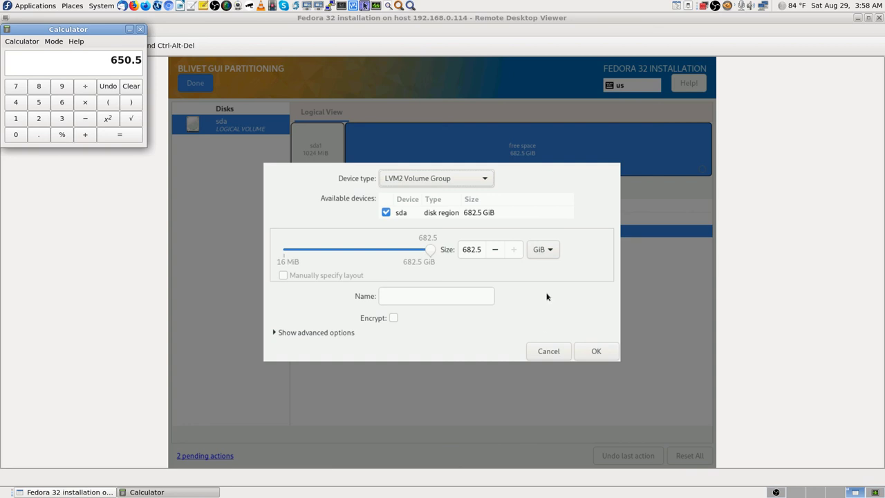
# - Change the volume group size to 650.5 GiB, briefly showing and hiding the advanced options
pyautogui.click(468, 249)
pyautogui.press('Delete')
pyautogui.press('Delete')
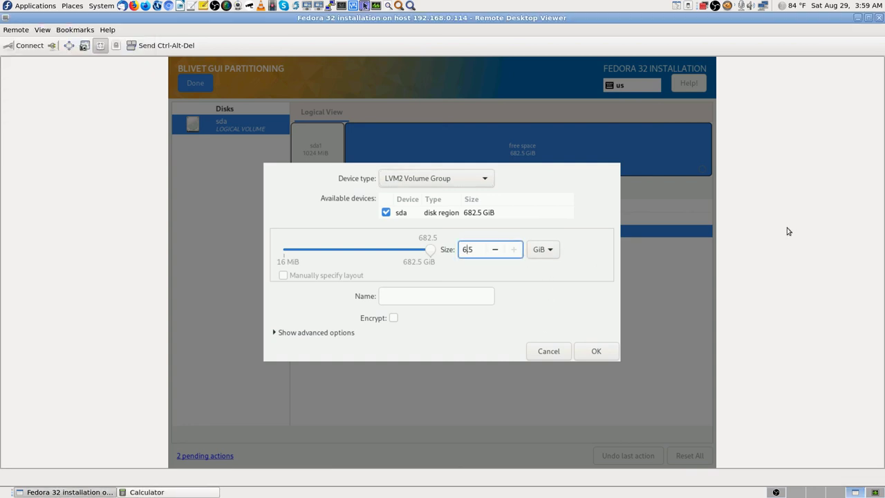
pyautogui.press('Delete')
pyautogui.press('Right')
pyautogui.write('0.5')
pyautogui.click(275, 333)
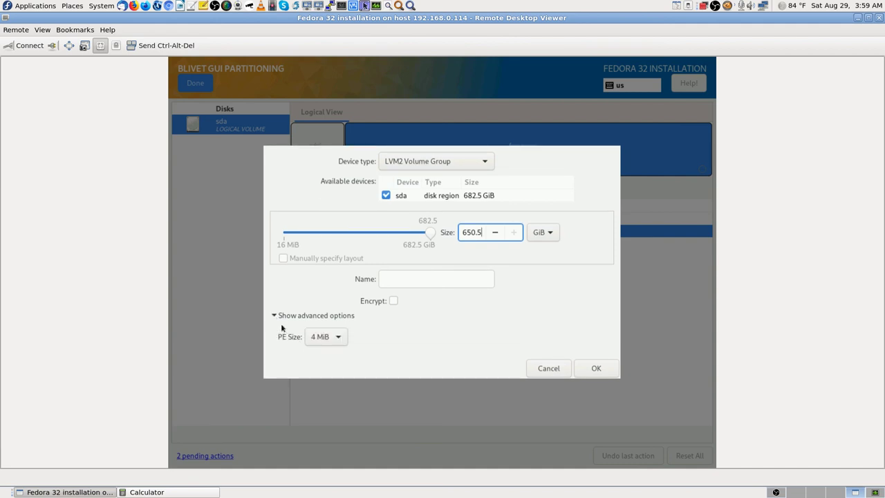
pyautogui.click(274, 316)
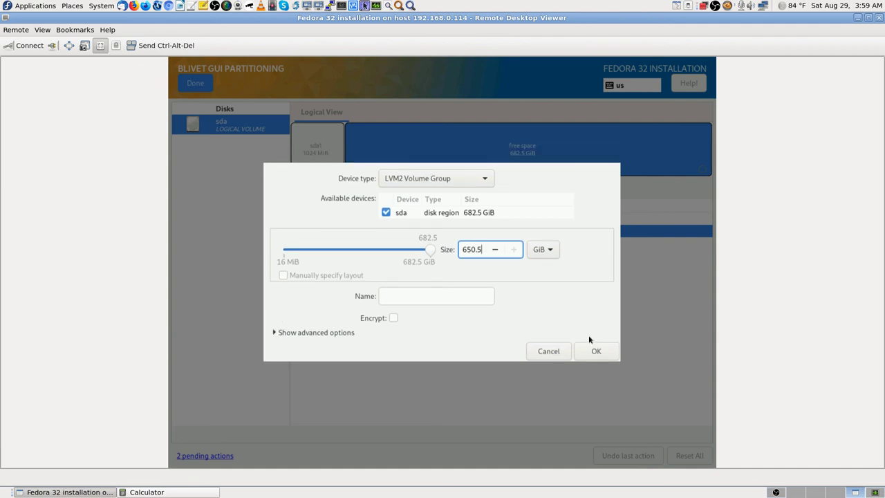
pyautogui.click(274, 333)
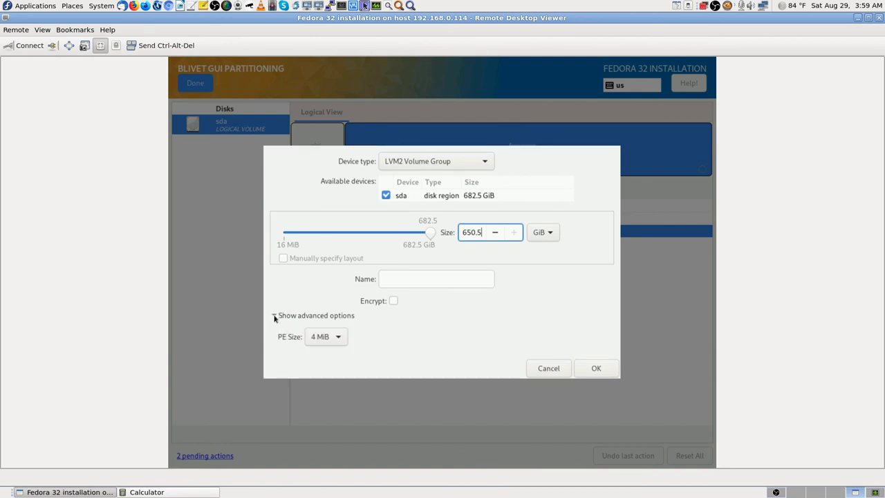
pyautogui.click(274, 315)
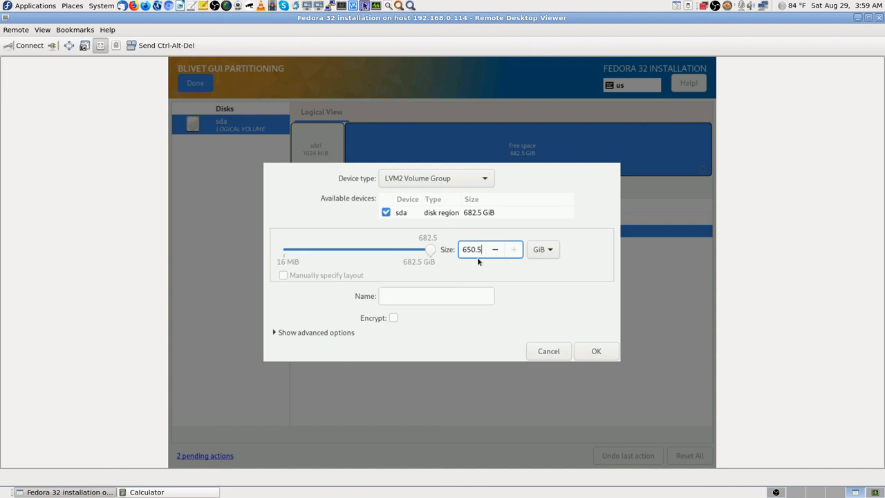
# - Name the volume group 'lvm' and confirm its creation
pyautogui.click(395, 296)
pyautogui.write('lvm')
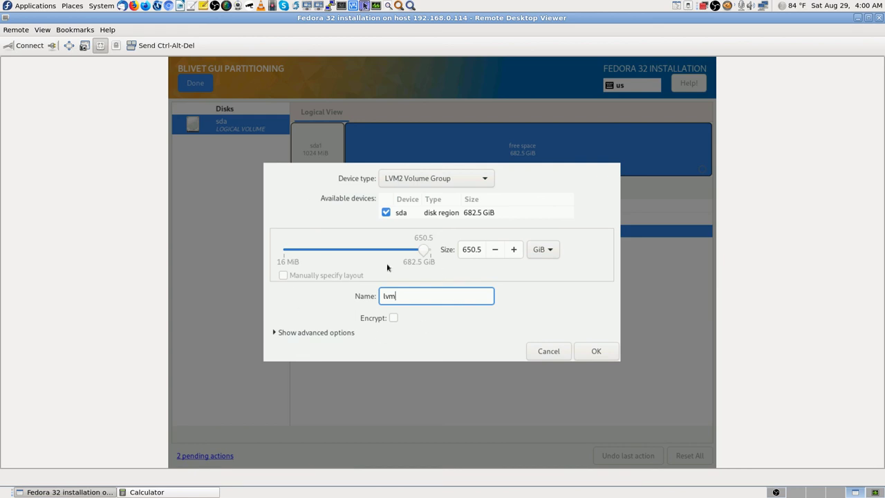
pyautogui.click(600, 350)
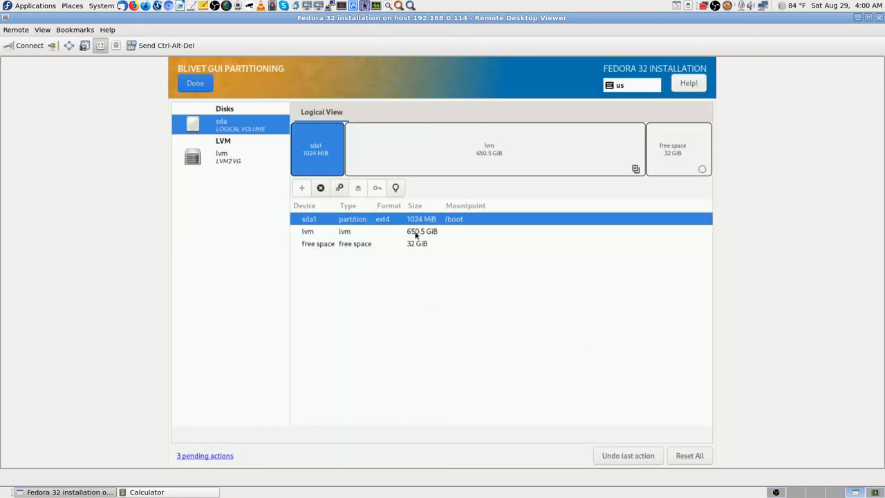
# - Inspect the lvm group, 32 GiB free space and sda1 /boot rows, then switch to an empty workspace
pyautogui.click(367, 236)
pyautogui.click(355, 245)
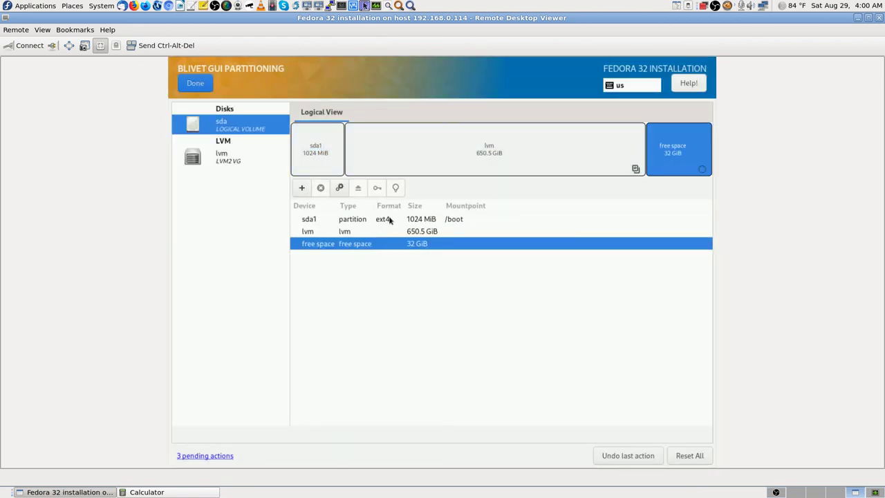
pyautogui.click(371, 219)
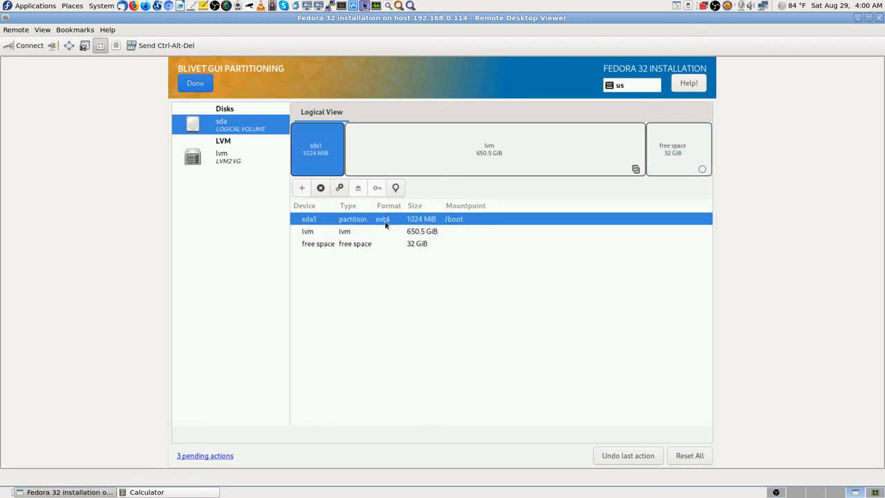
pyautogui.click(313, 234)
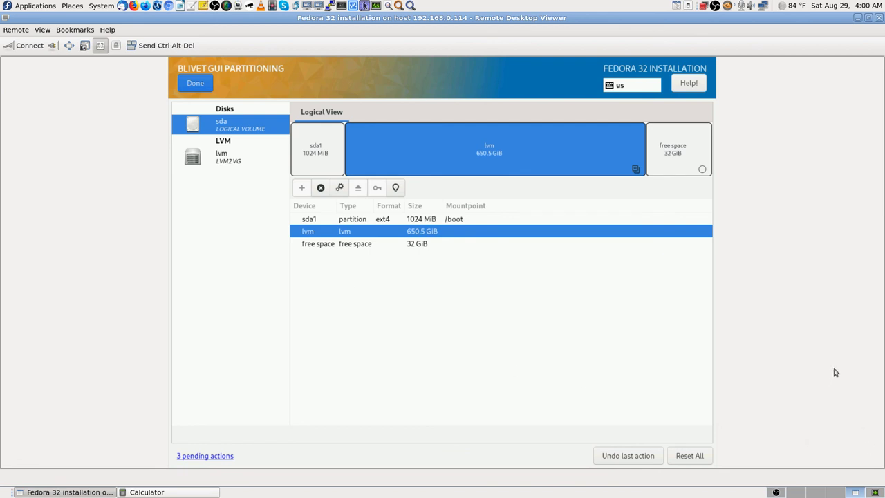
pyautogui.click(797, 493)
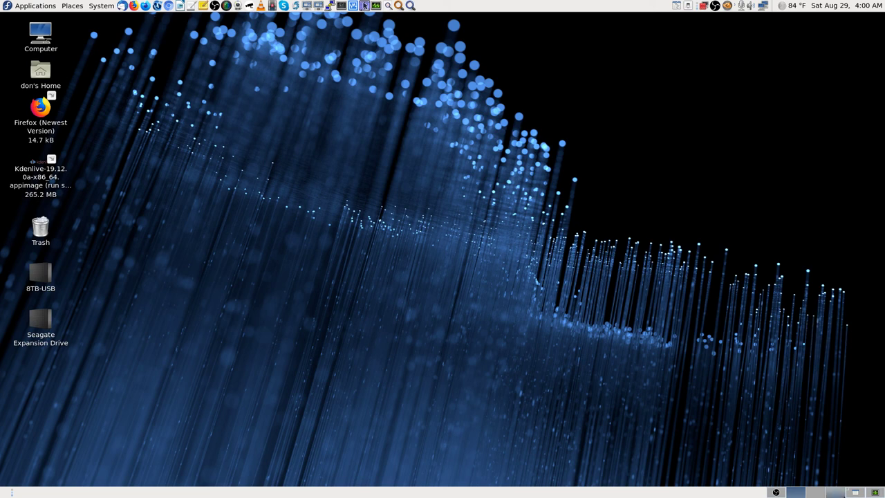
# - Search System Monitor for a 'firefox' process, clear the filter, then bring OBS Studio forward
pyautogui.click(876, 492)
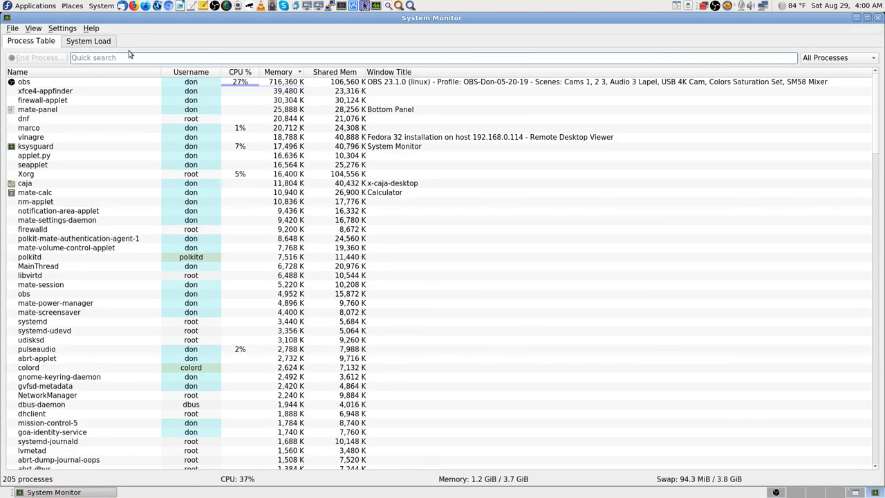
pyautogui.write('firefox')
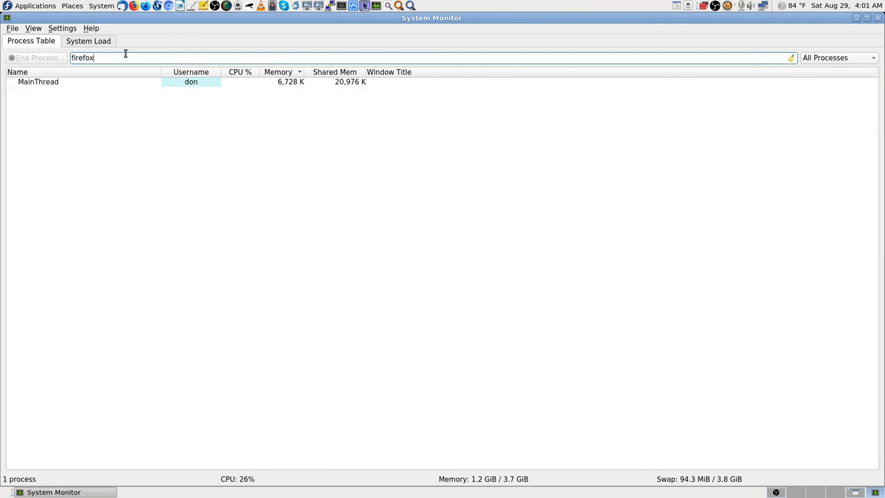
pyautogui.press('BackSpace')
pyautogui.press('BackSpace')
pyautogui.press('BackSpace')
pyautogui.press('BackSpace')
pyautogui.press('BackSpace')
pyautogui.press('BackSpace')
pyautogui.press('BackSpace')
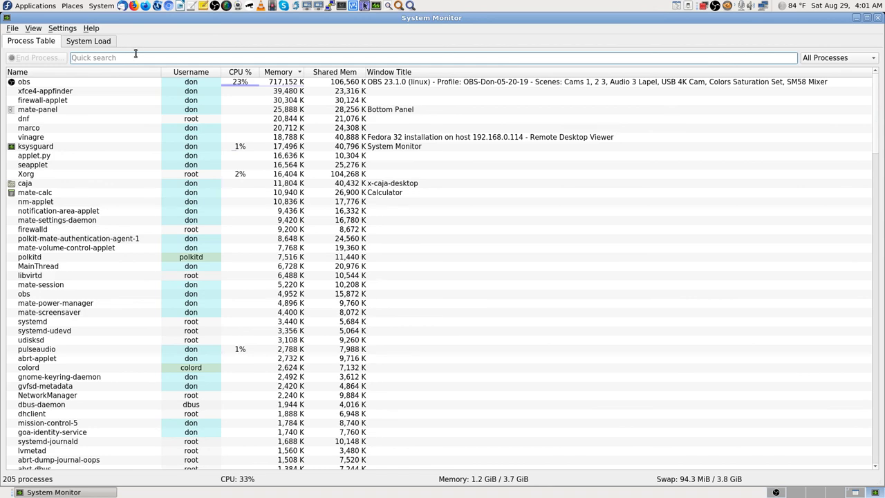
pyautogui.click(776, 492)
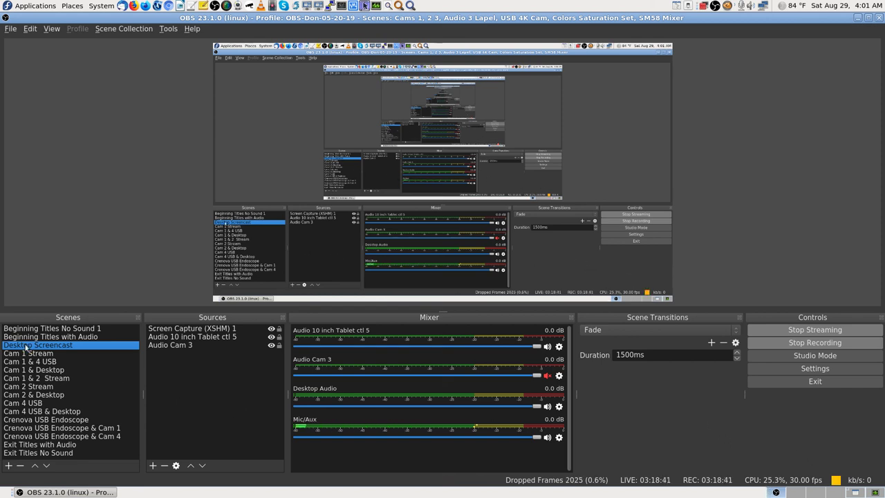
# - Move the Firefox window to Workspace 2 via its window menu
pyautogui.click(855, 492)
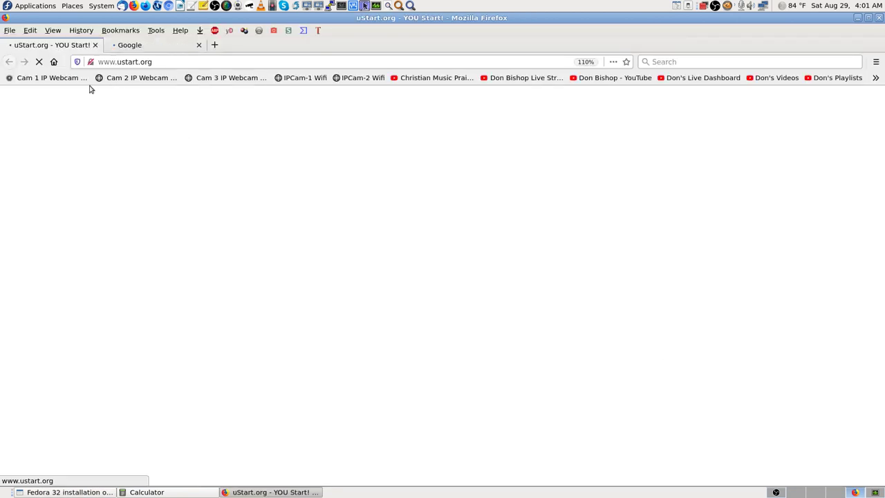
pyautogui.click(5, 18)
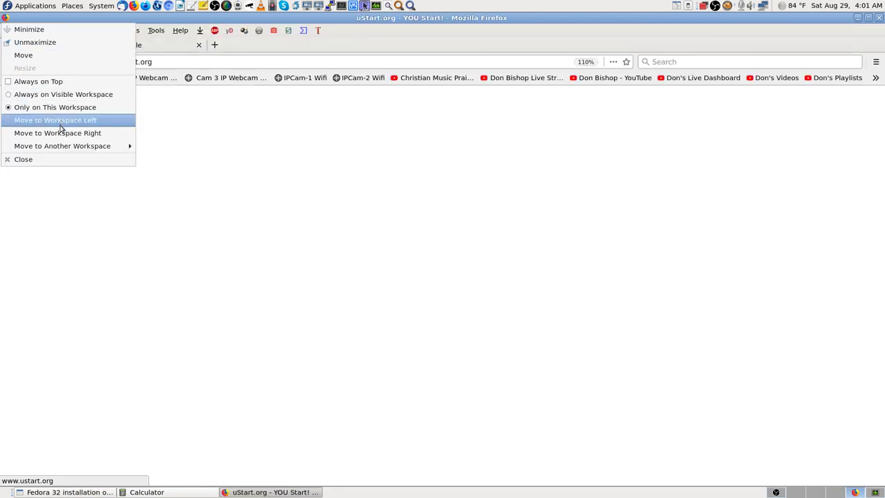
pyautogui.moveTo(69, 145)
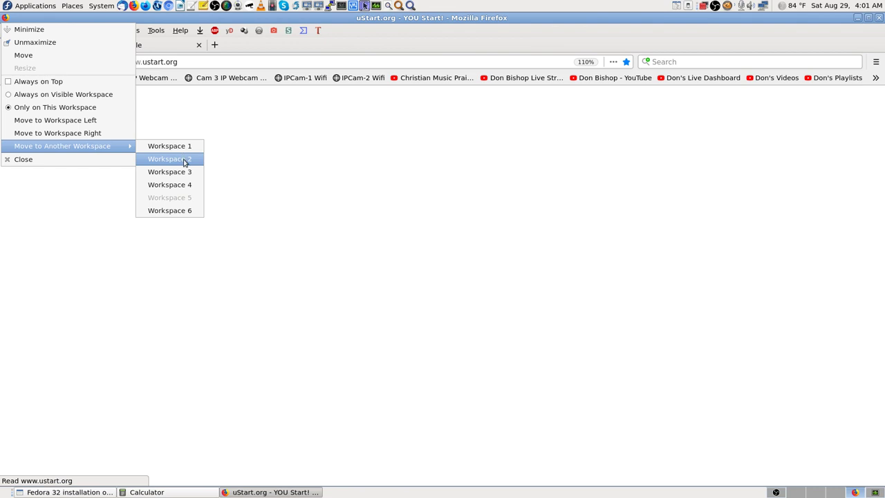
pyautogui.click(185, 160)
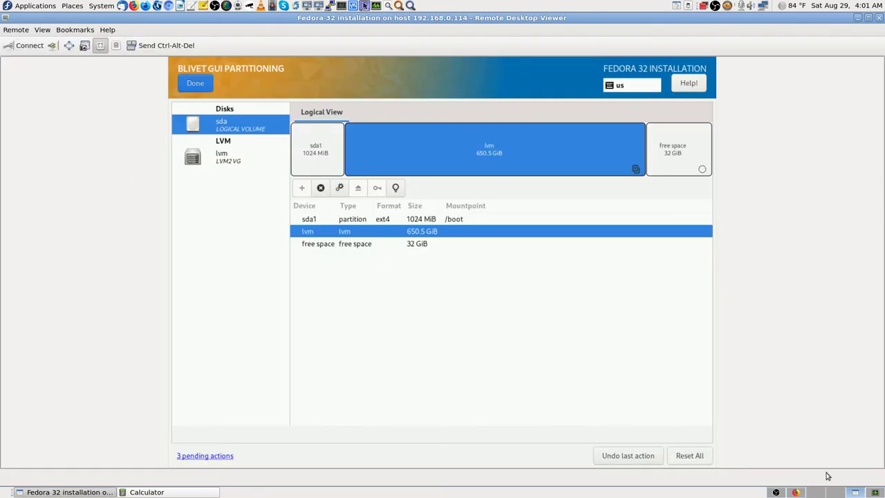
# - On Workspace 2, close the uStart.org tab and open the saved live stream bookmark
pyautogui.click(795, 492)
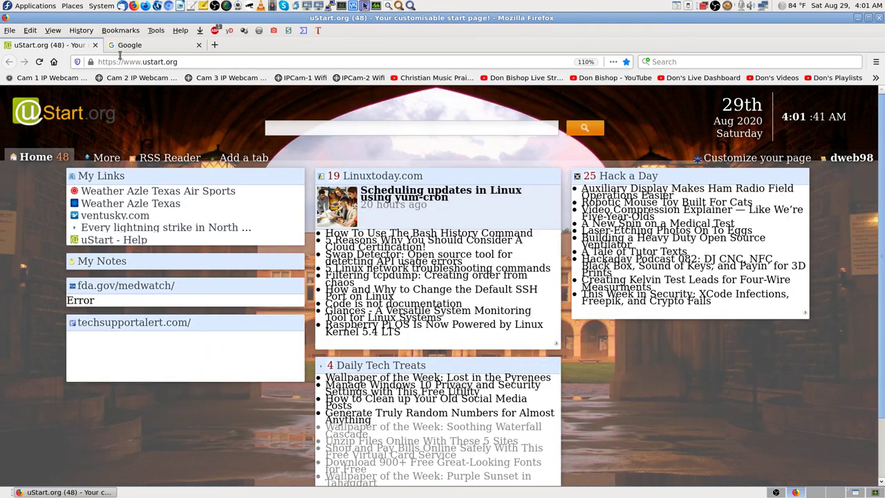
pyautogui.click(95, 45)
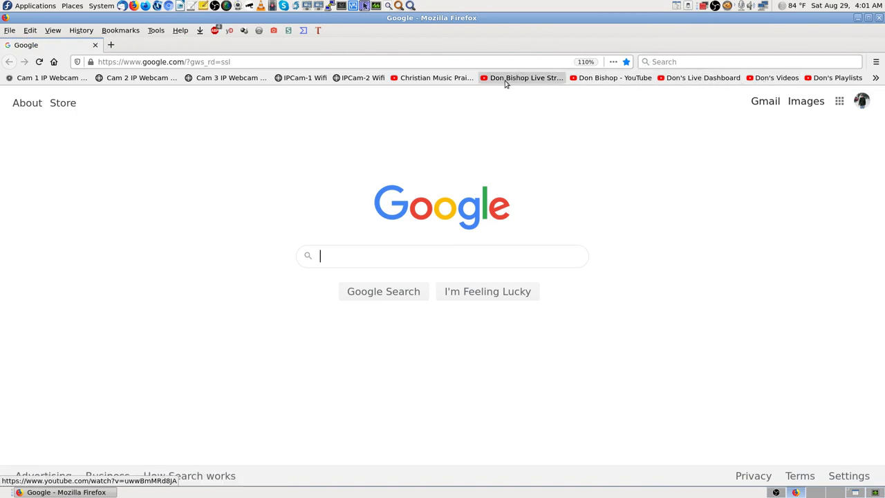
pyautogui.click(505, 82)
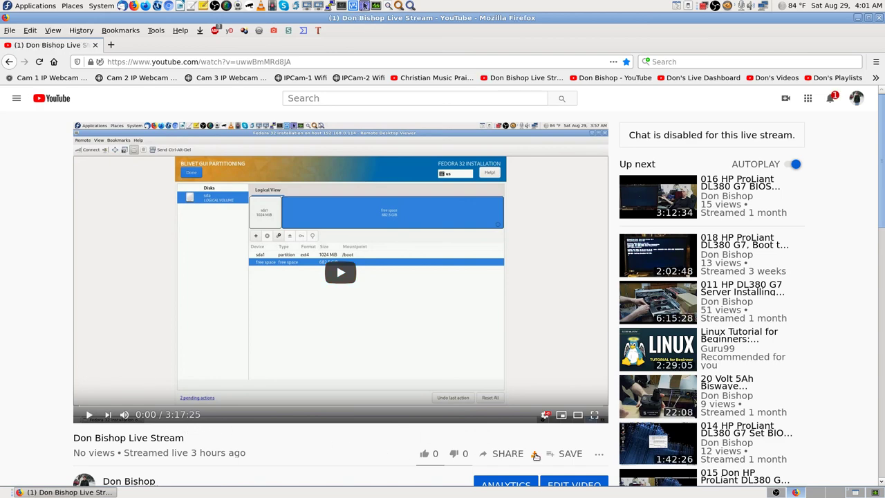
# - Play the stream full screen, seeking to about 11 minutes, then the 1:39:46 partitioning part, then near the end
pyautogui.click(595, 415)
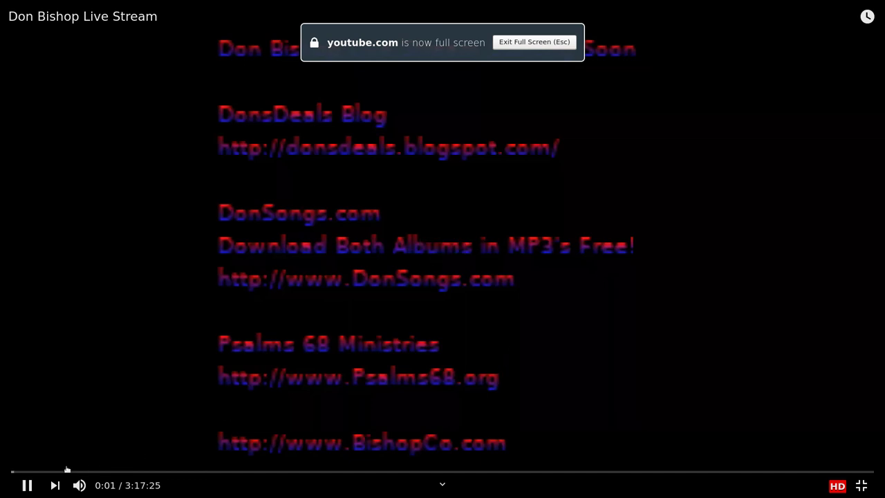
pyautogui.click(60, 470)
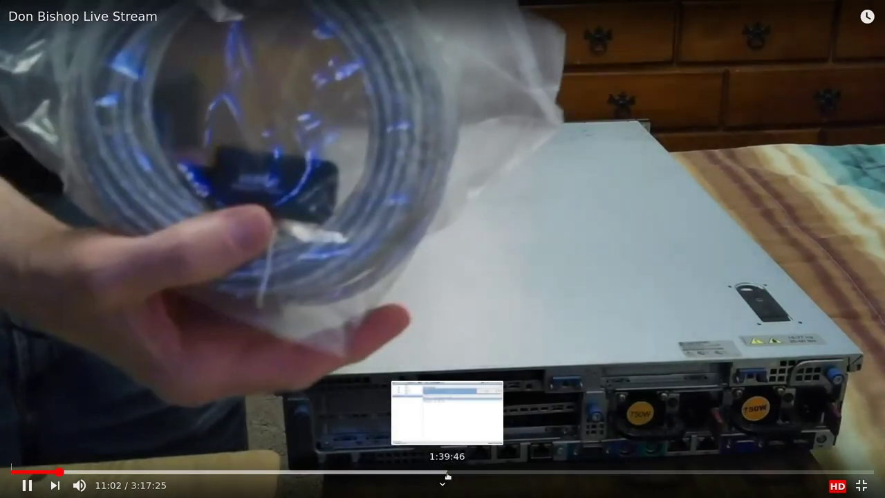
pyautogui.click(447, 472)
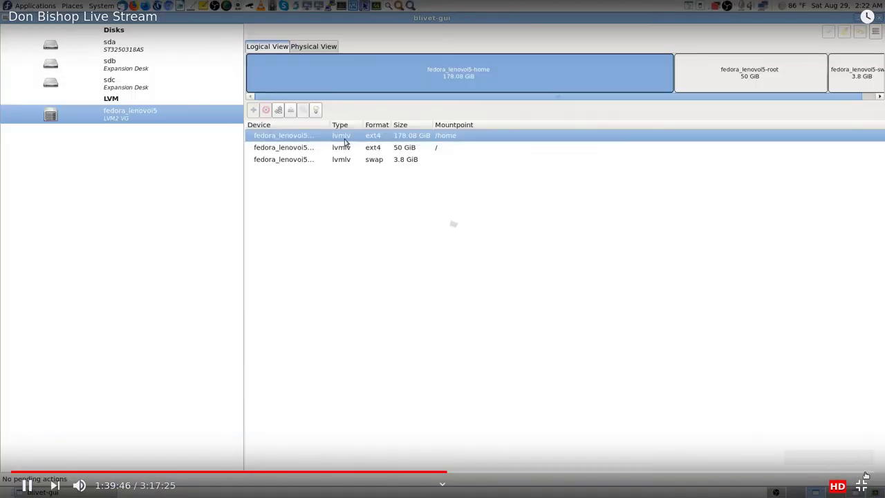
pyautogui.click(864, 473)
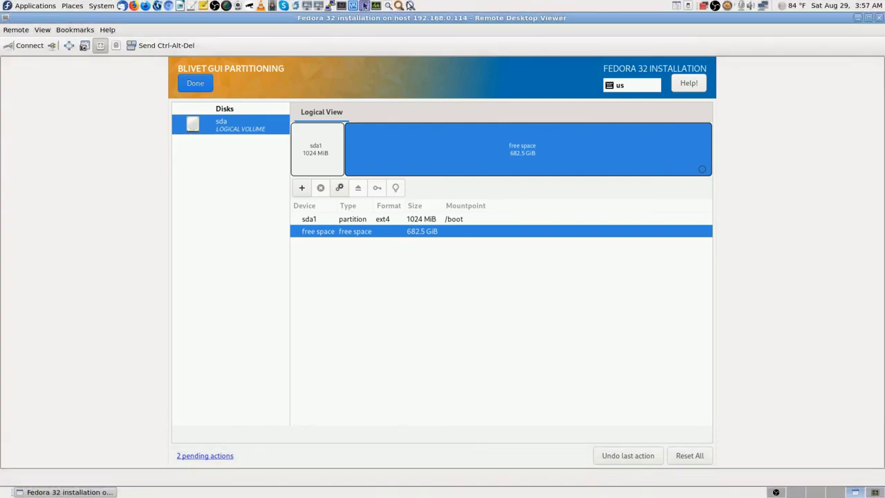
pyautogui.click(409, 6)
pyautogui.write('calc')
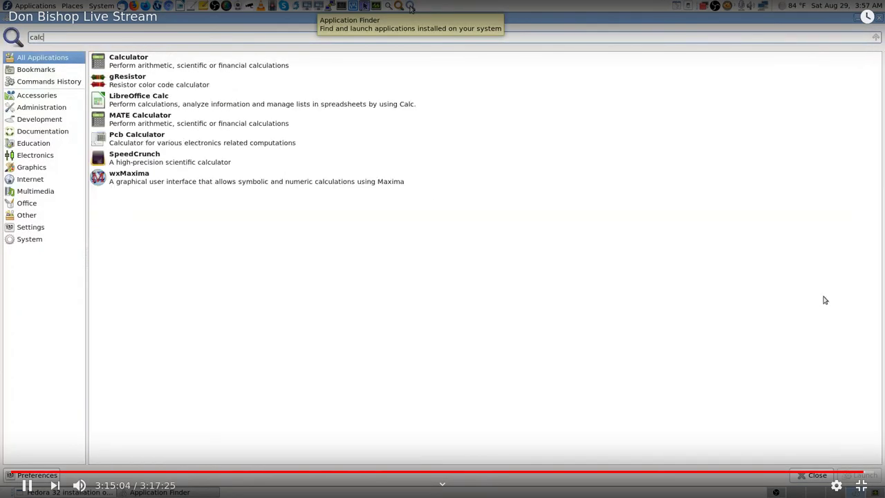
# - Skip forward past the volume group dialog to the end, cancel Up Next, and exit full screen
pyautogui.press('Right')
pyautogui.press('Right')
pyautogui.press('Right')
pyautogui.press('Right')
pyautogui.press('Right')
pyautogui.press('Right')
pyautogui.press('Right')
pyautogui.press('Right')
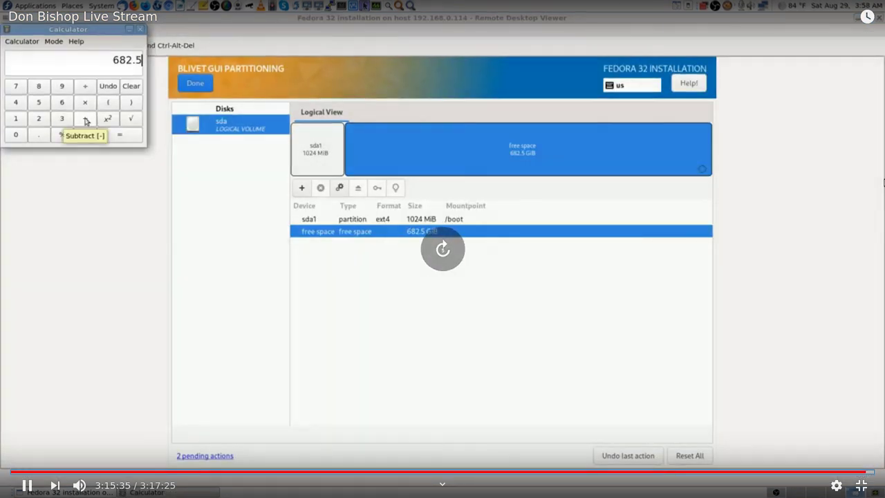
pyautogui.press('Right')
pyautogui.press('Right')
pyautogui.press('Right')
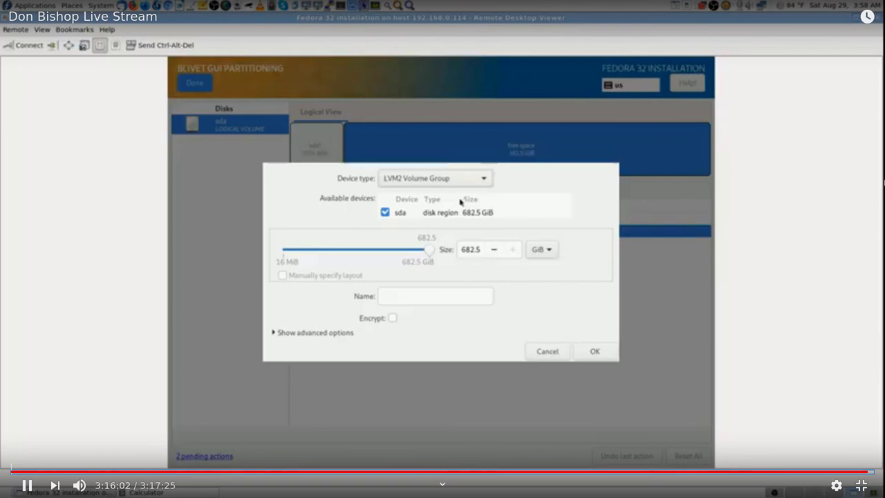
pyautogui.press('Right')
pyautogui.press('Right')
pyautogui.press('Right')
pyautogui.press('Right')
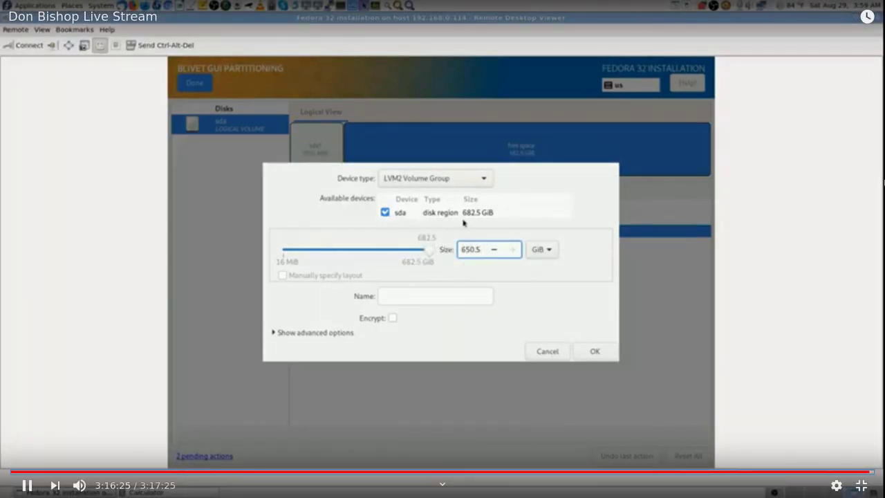
pyautogui.press('Right')
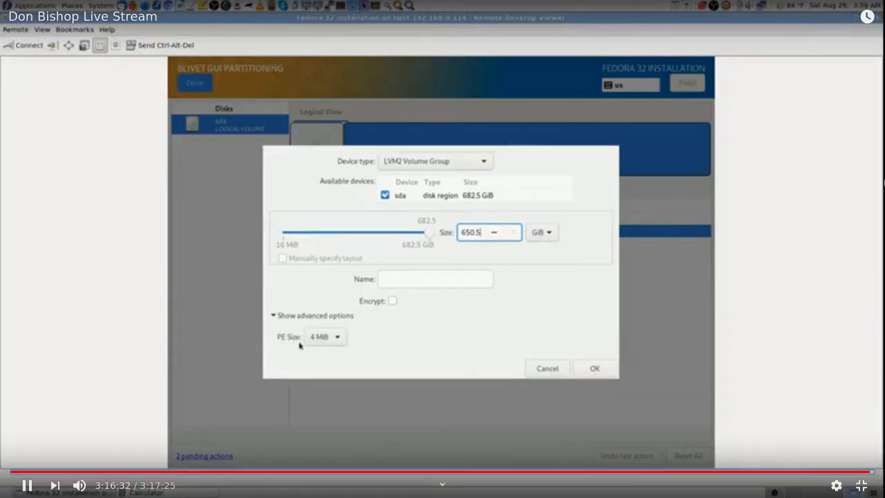
pyautogui.press('Right')
pyautogui.press('Right')
pyautogui.press('Right')
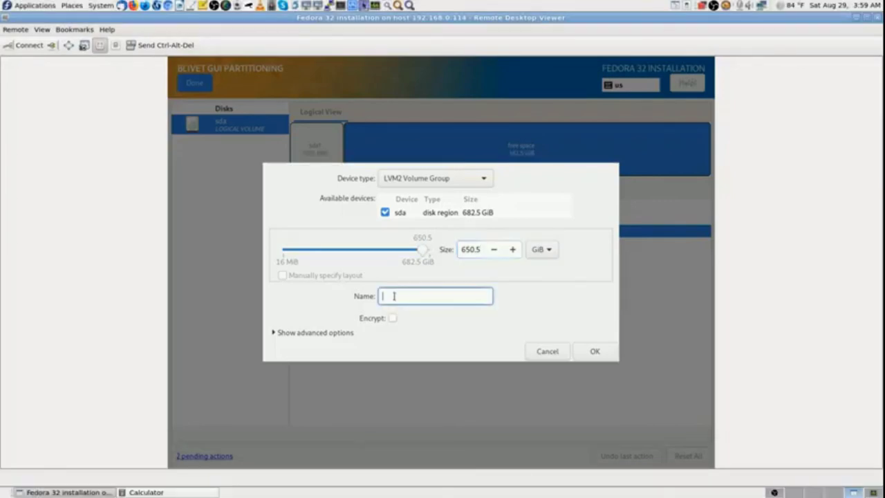
pyautogui.press('Right')
pyautogui.press('Right')
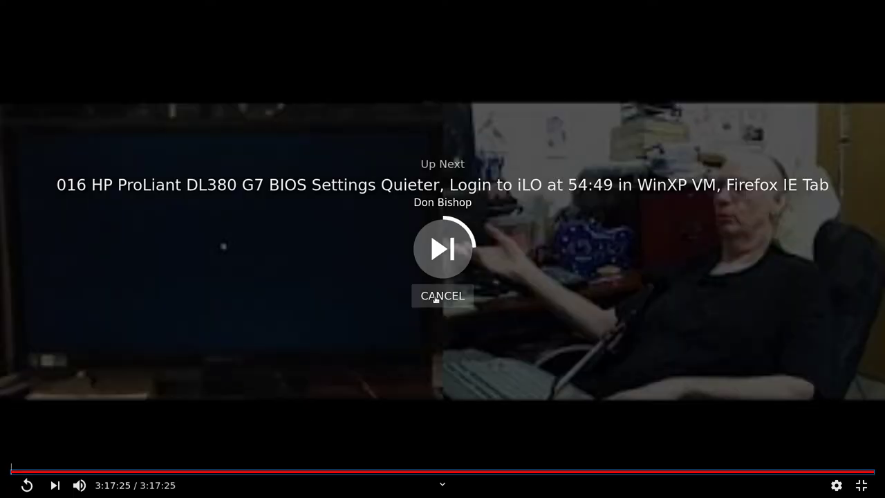
pyautogui.click(436, 298)
pyautogui.press('Escape')
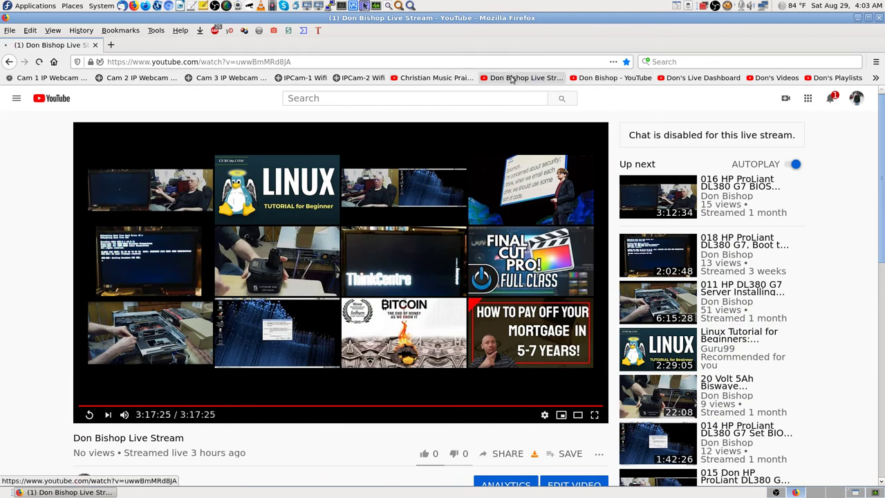
# - Reload the watch page, delete the live stream bookmark, and switch to the OBS Studio workspace
pyautogui.click(511, 79)
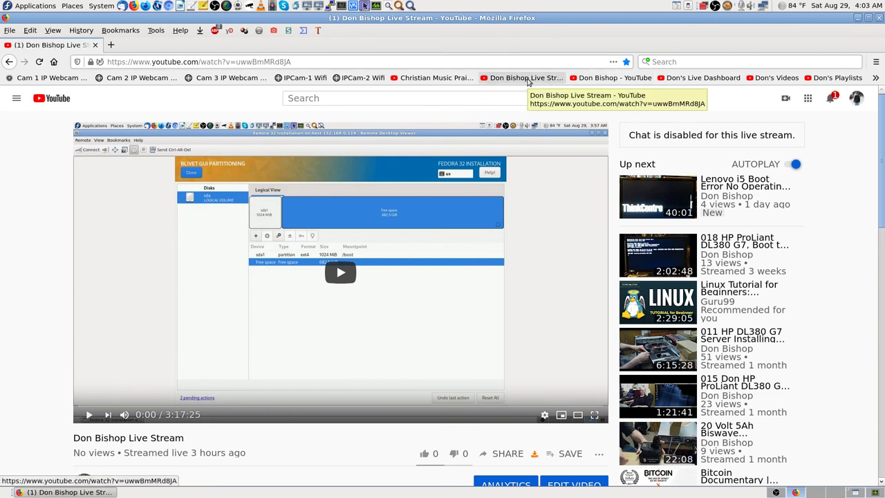
pyautogui.rightClick(528, 82)
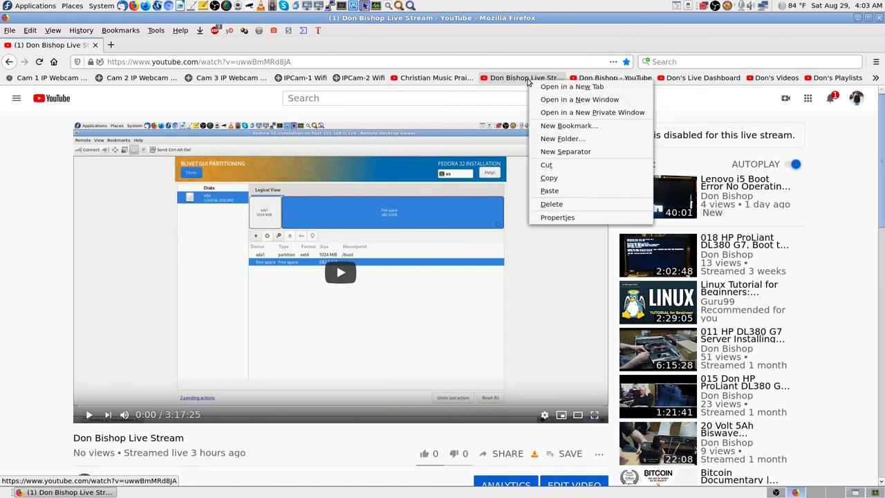
pyautogui.click(558, 205)
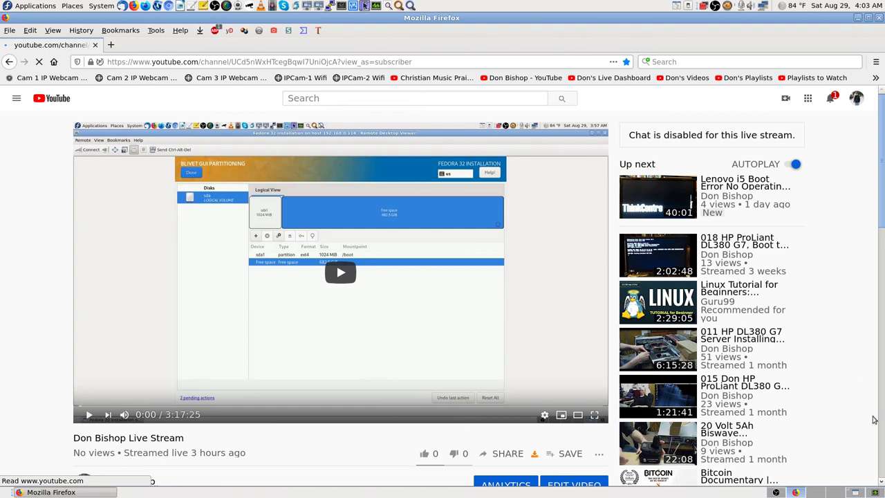
pyautogui.hotkey('ctrl', 'alt', 'Right')
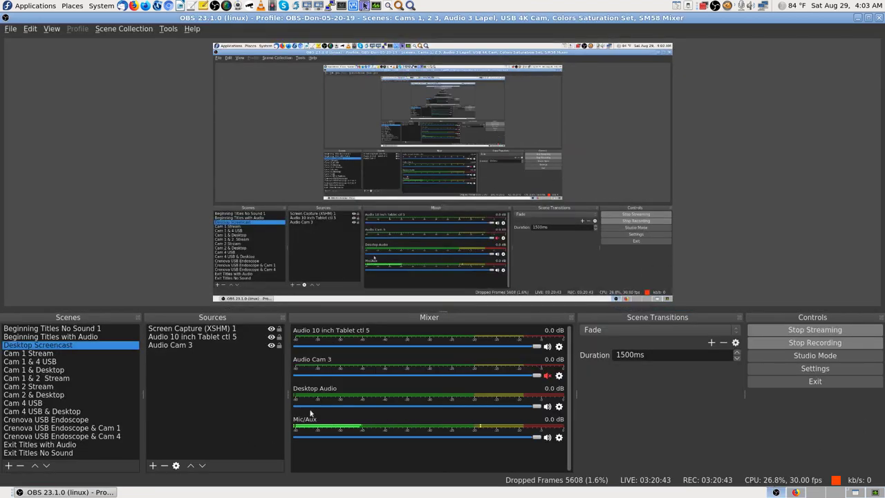
# - Switch OBS scenes to Exit Titles No Sound, back to Desktop Screencast, then the webcam scene
pyautogui.click(41, 452)
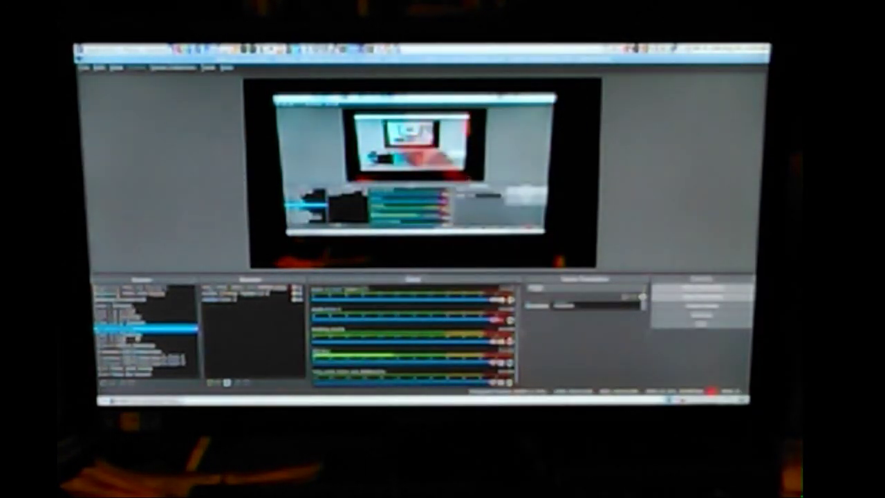
pyautogui.click(54, 345)
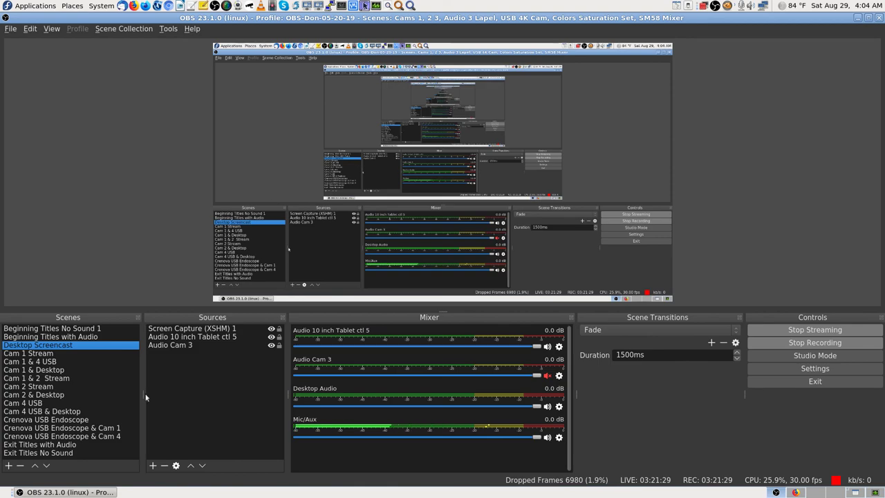
pyautogui.click(49, 353)
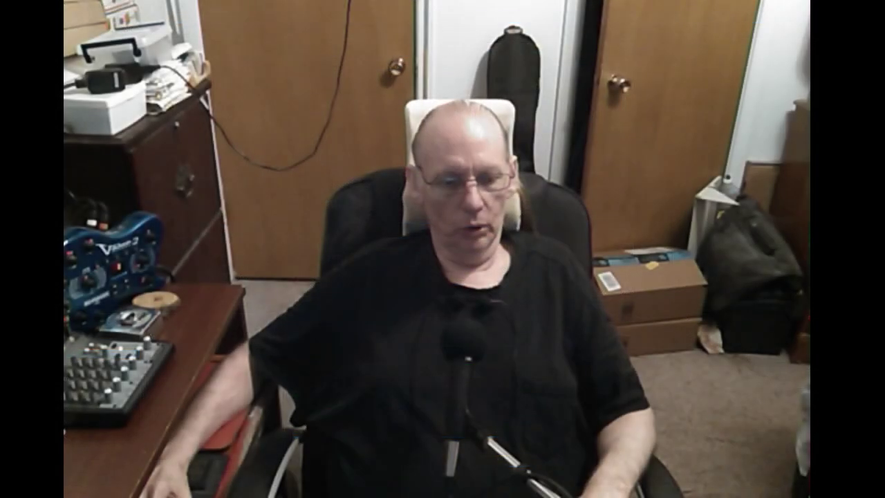